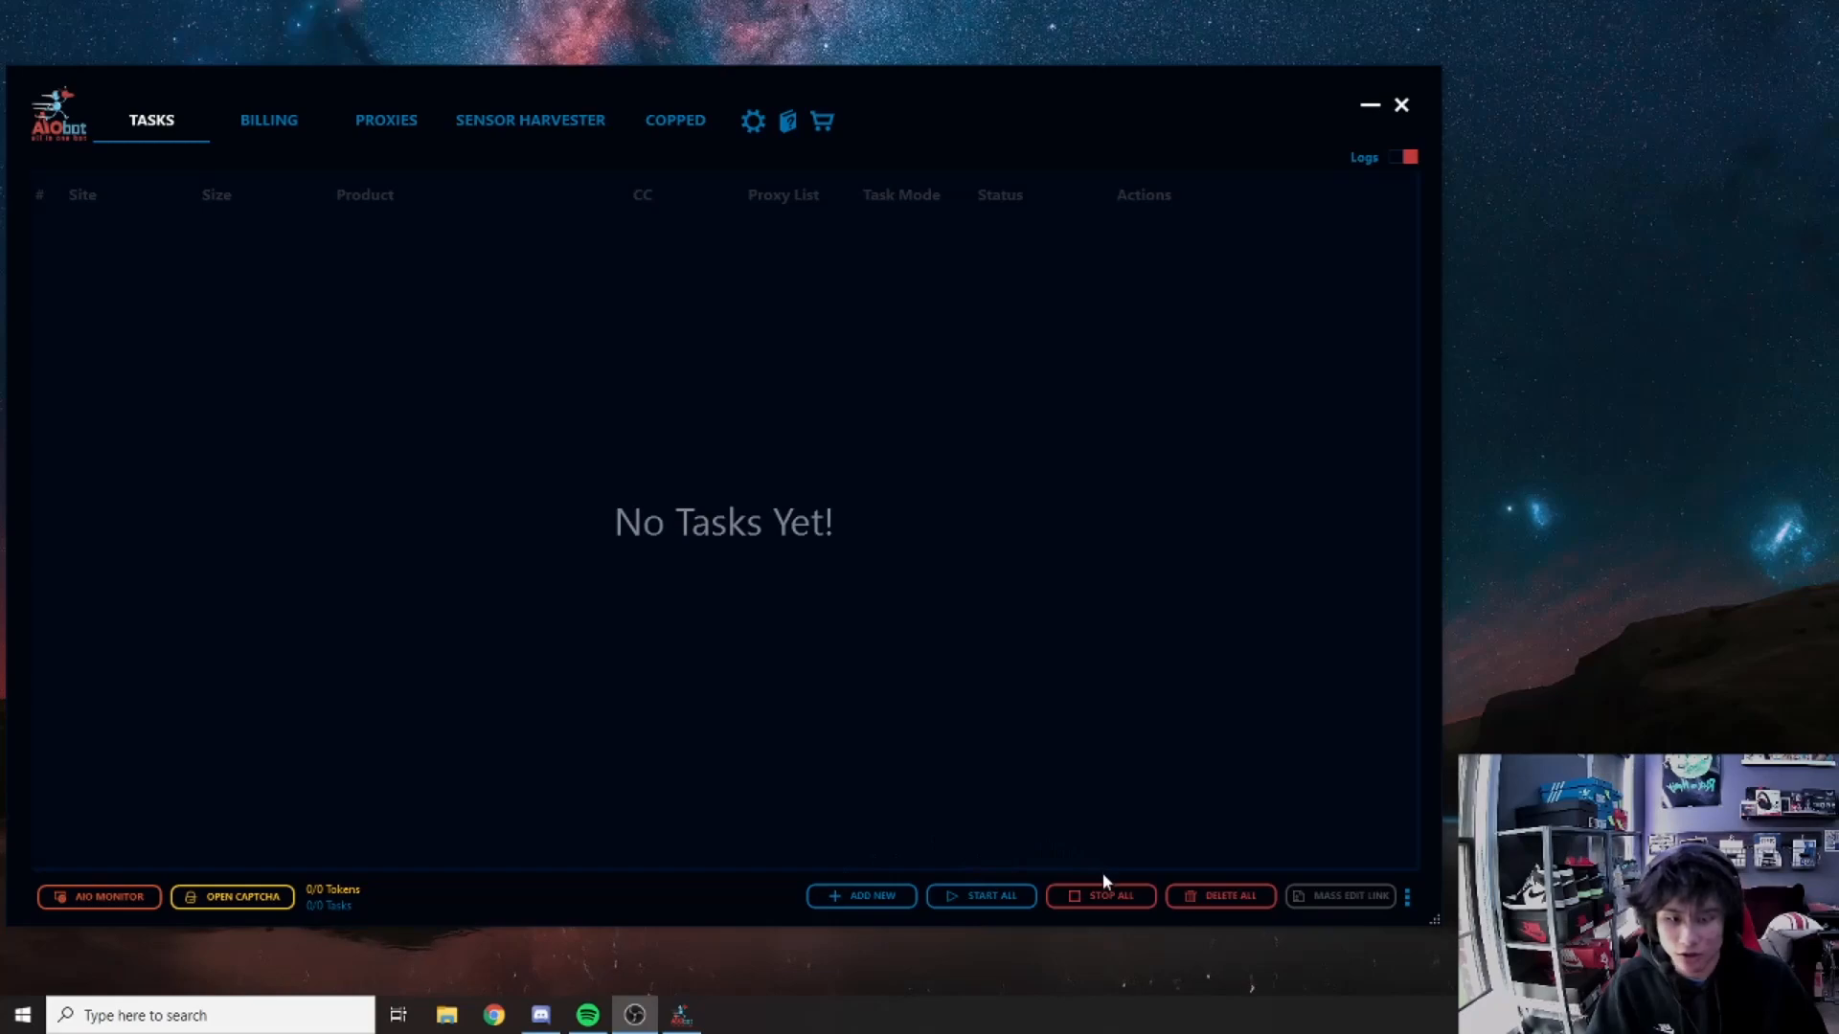
# Step: Show and hide the Import/Export options, shorten the window, then switch to Billing profiles
pyautogui.click(1408, 900)
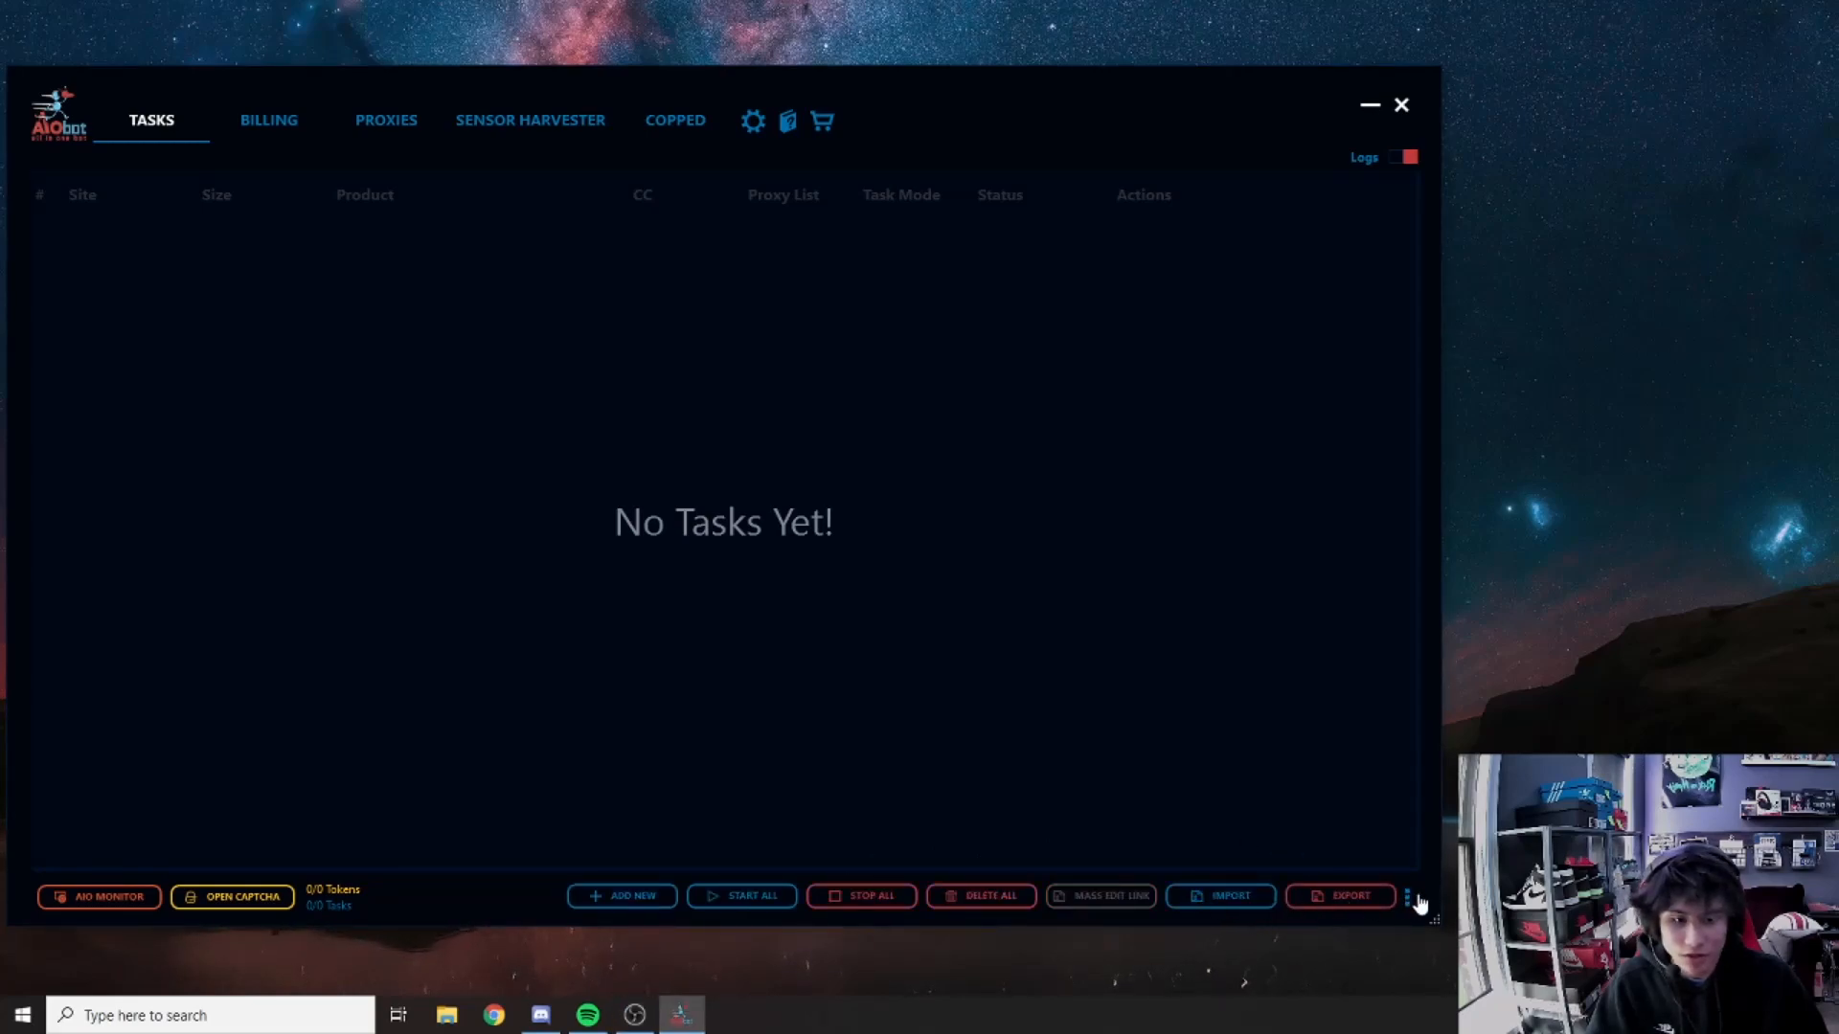
pyautogui.click(1406, 900)
pyautogui.moveTo(1435, 924)
pyautogui.mouseDown()
pyautogui.moveTo(1360, 847)
pyautogui.moveTo(1340, 910)
pyautogui.moveTo(1294, 729)
pyautogui.moveTo(1440, 836)
pyautogui.moveTo(1436, 924)
pyautogui.mouseUp()
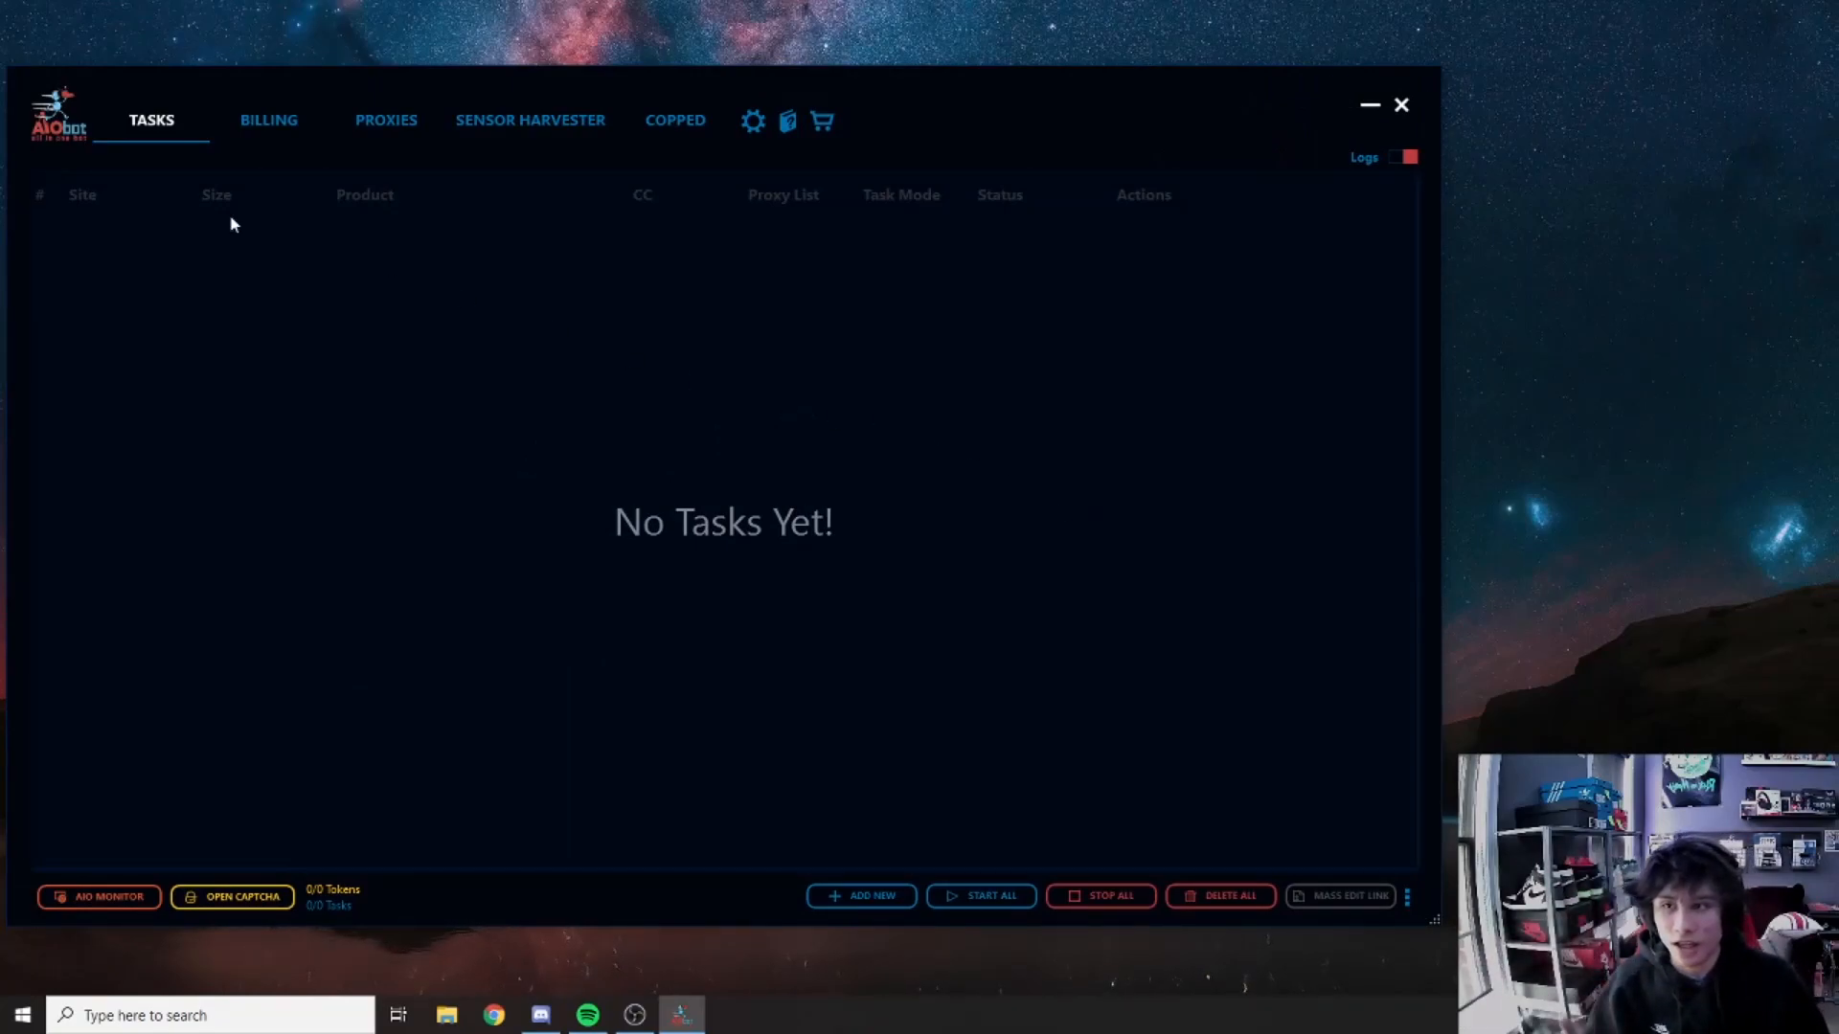
pyautogui.click(270, 134)
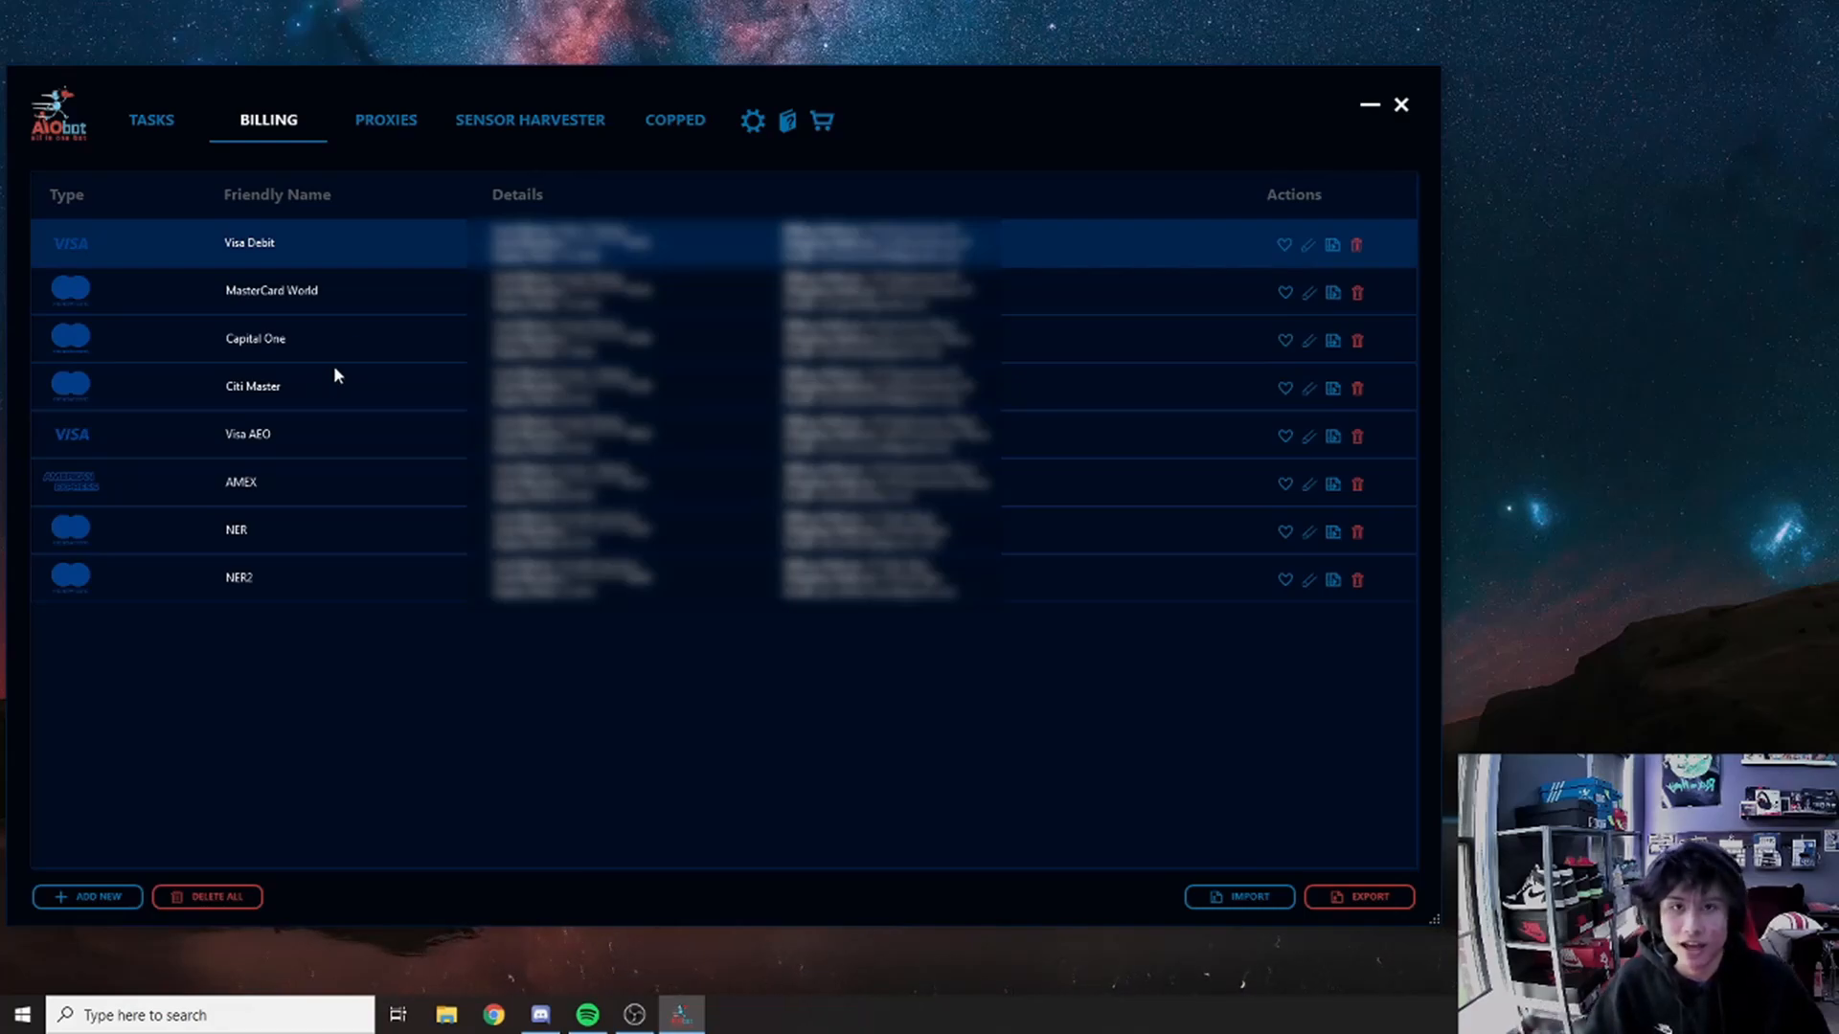
# Step: Scroll through the proxy lists, then open the Copped checkout history
pyautogui.click(386, 122)
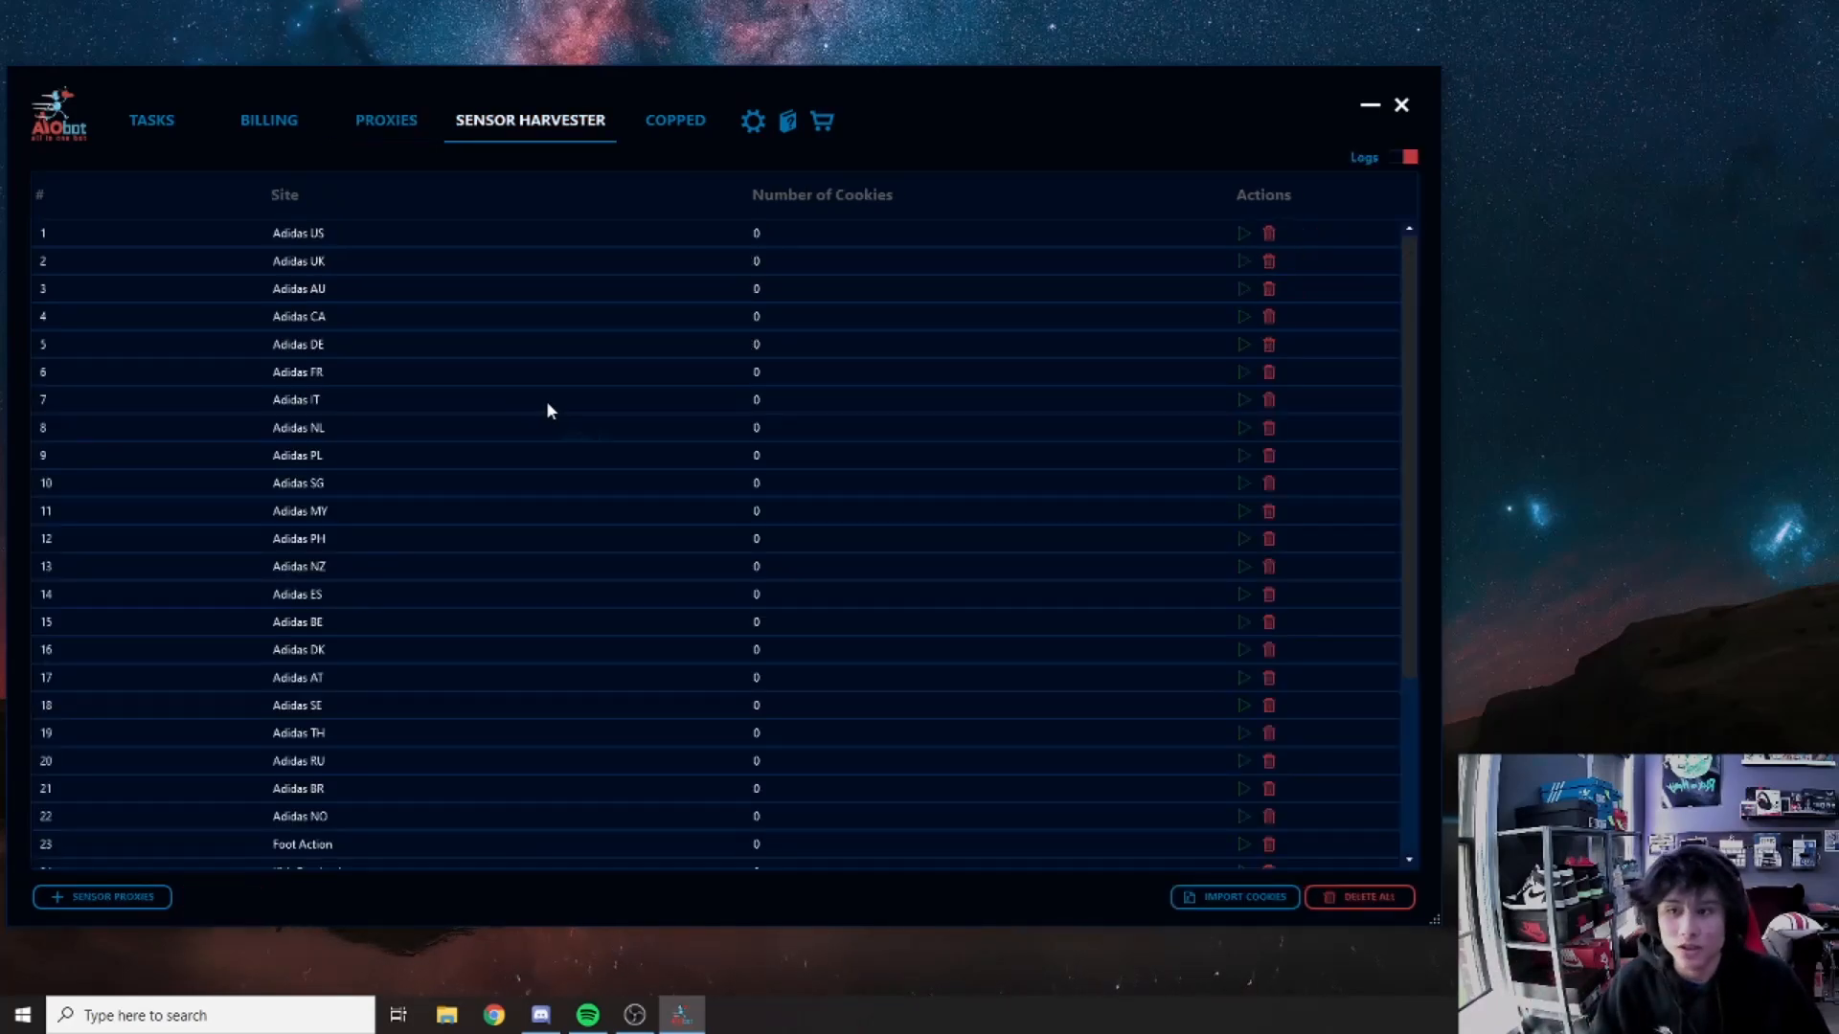
pyautogui.scroll(-3, 547, 405)
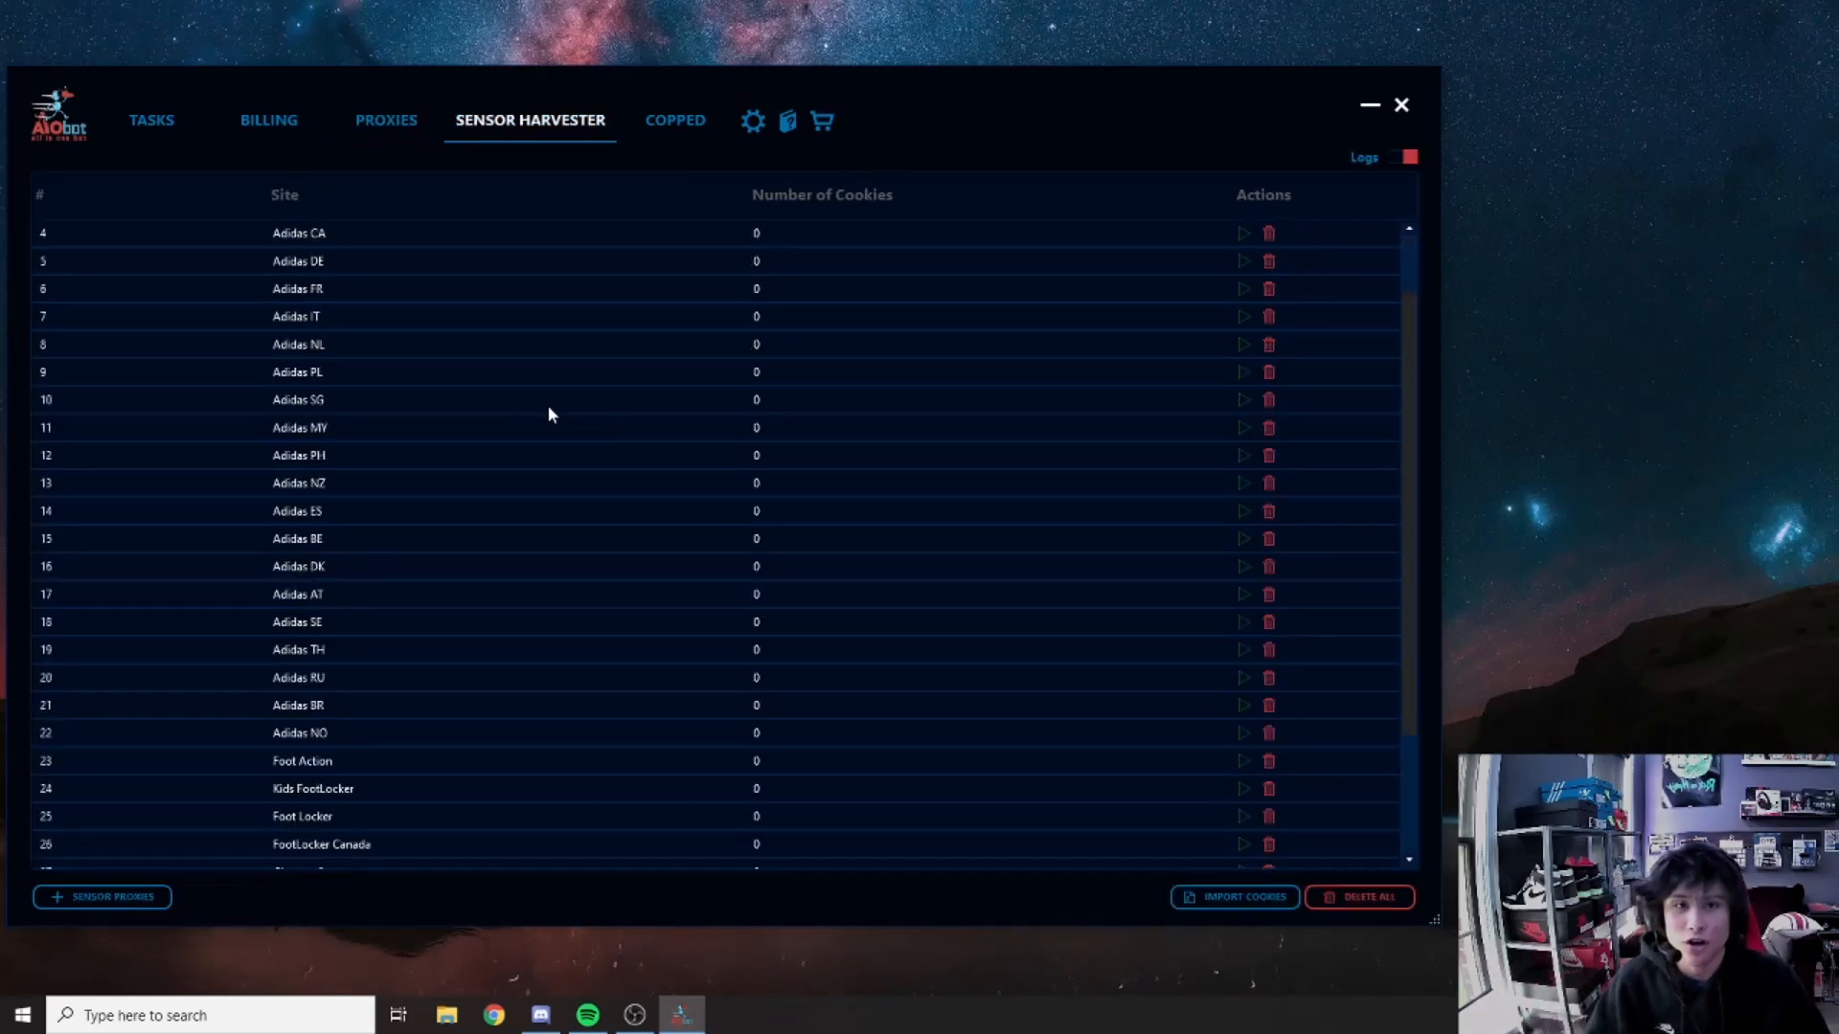
pyautogui.scroll(3, 550, 414)
pyautogui.scroll(-3, 551, 414)
pyautogui.scroll(3, 542, 408)
pyautogui.scroll(-3, 541, 407)
pyautogui.scroll(1, 489, 458)
pyautogui.scroll(-1, 518, 536)
pyautogui.scroll(3, 508, 617)
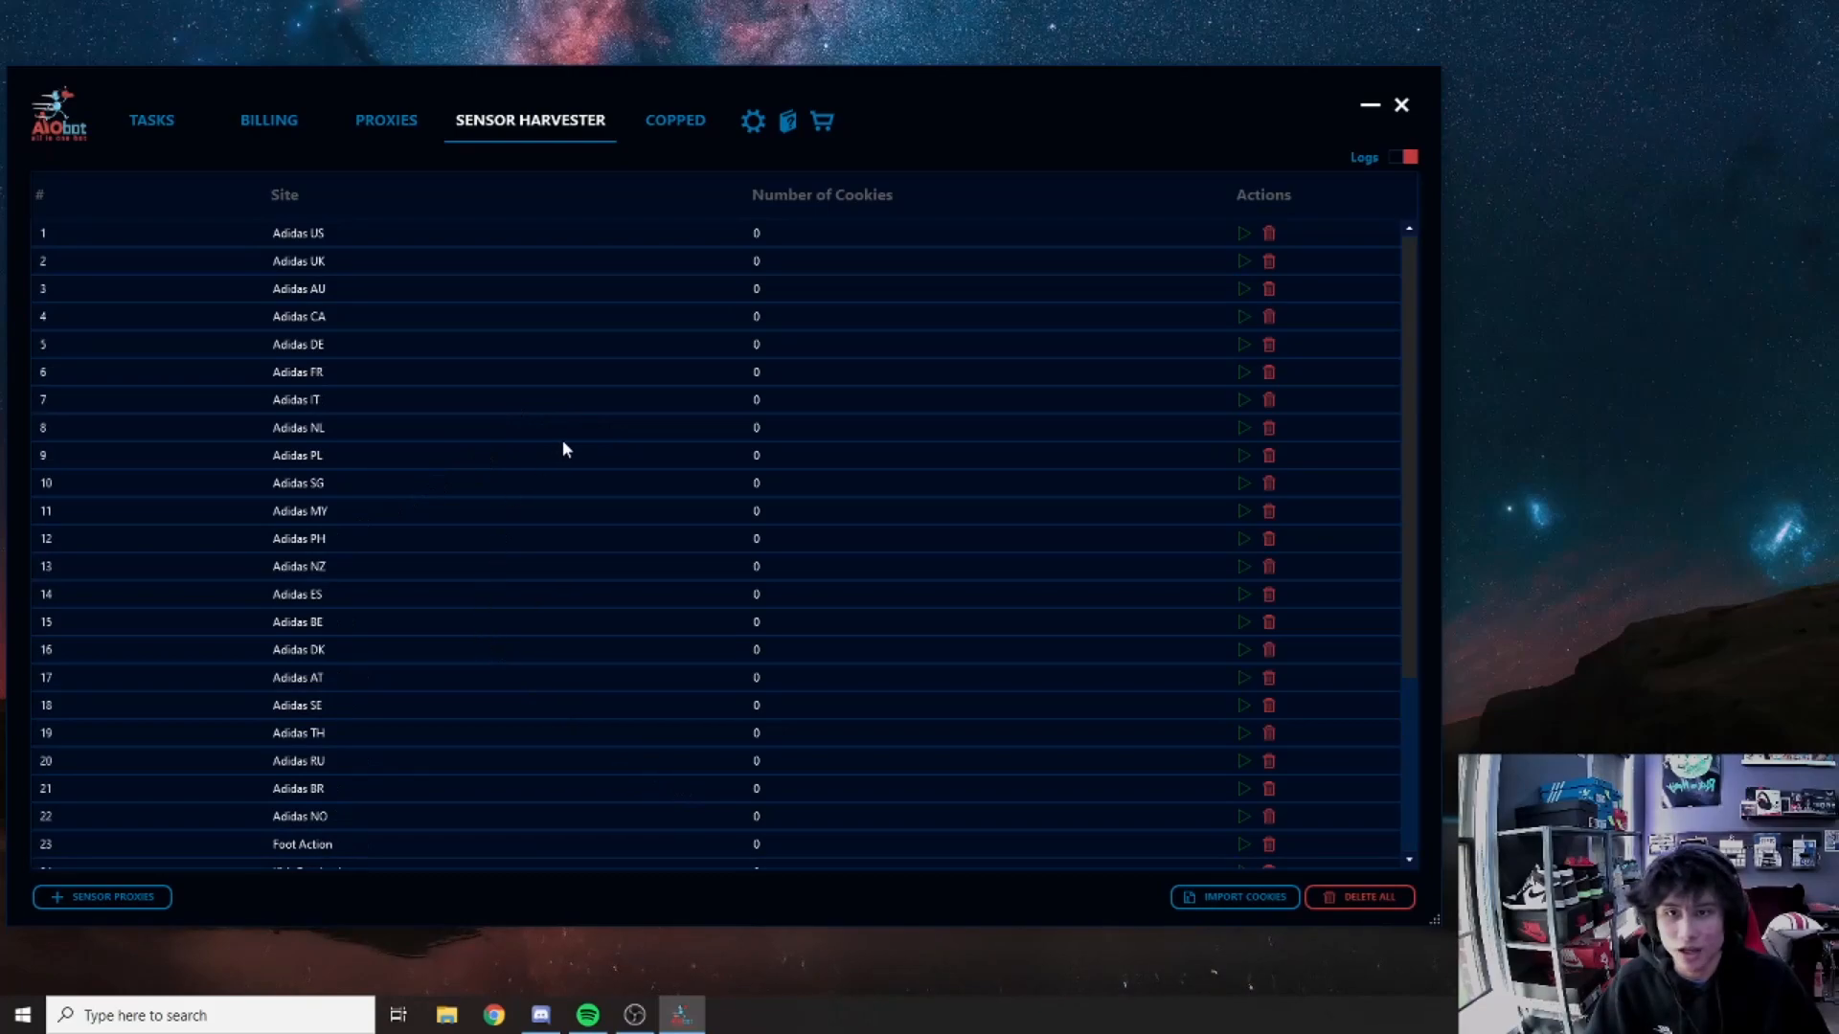
pyautogui.click(670, 124)
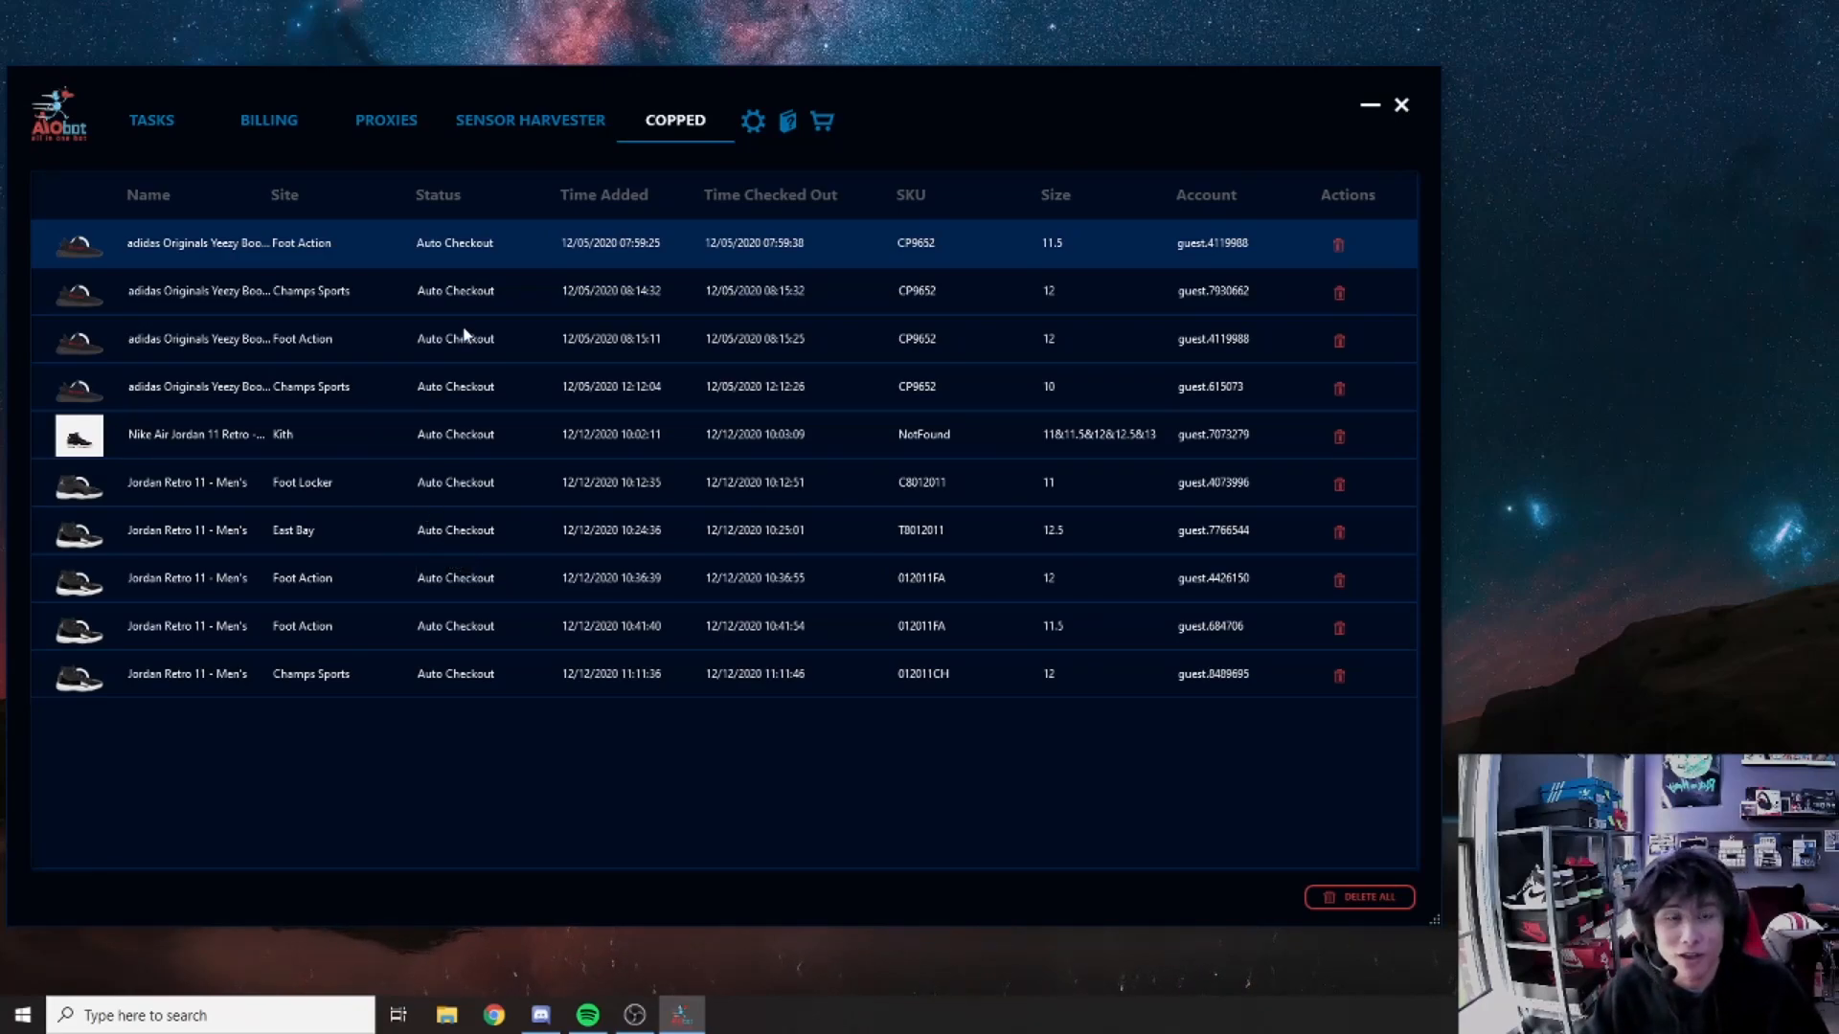
# Step: Open Settings at the Account page from the gear icon
pyautogui.click(752, 120)
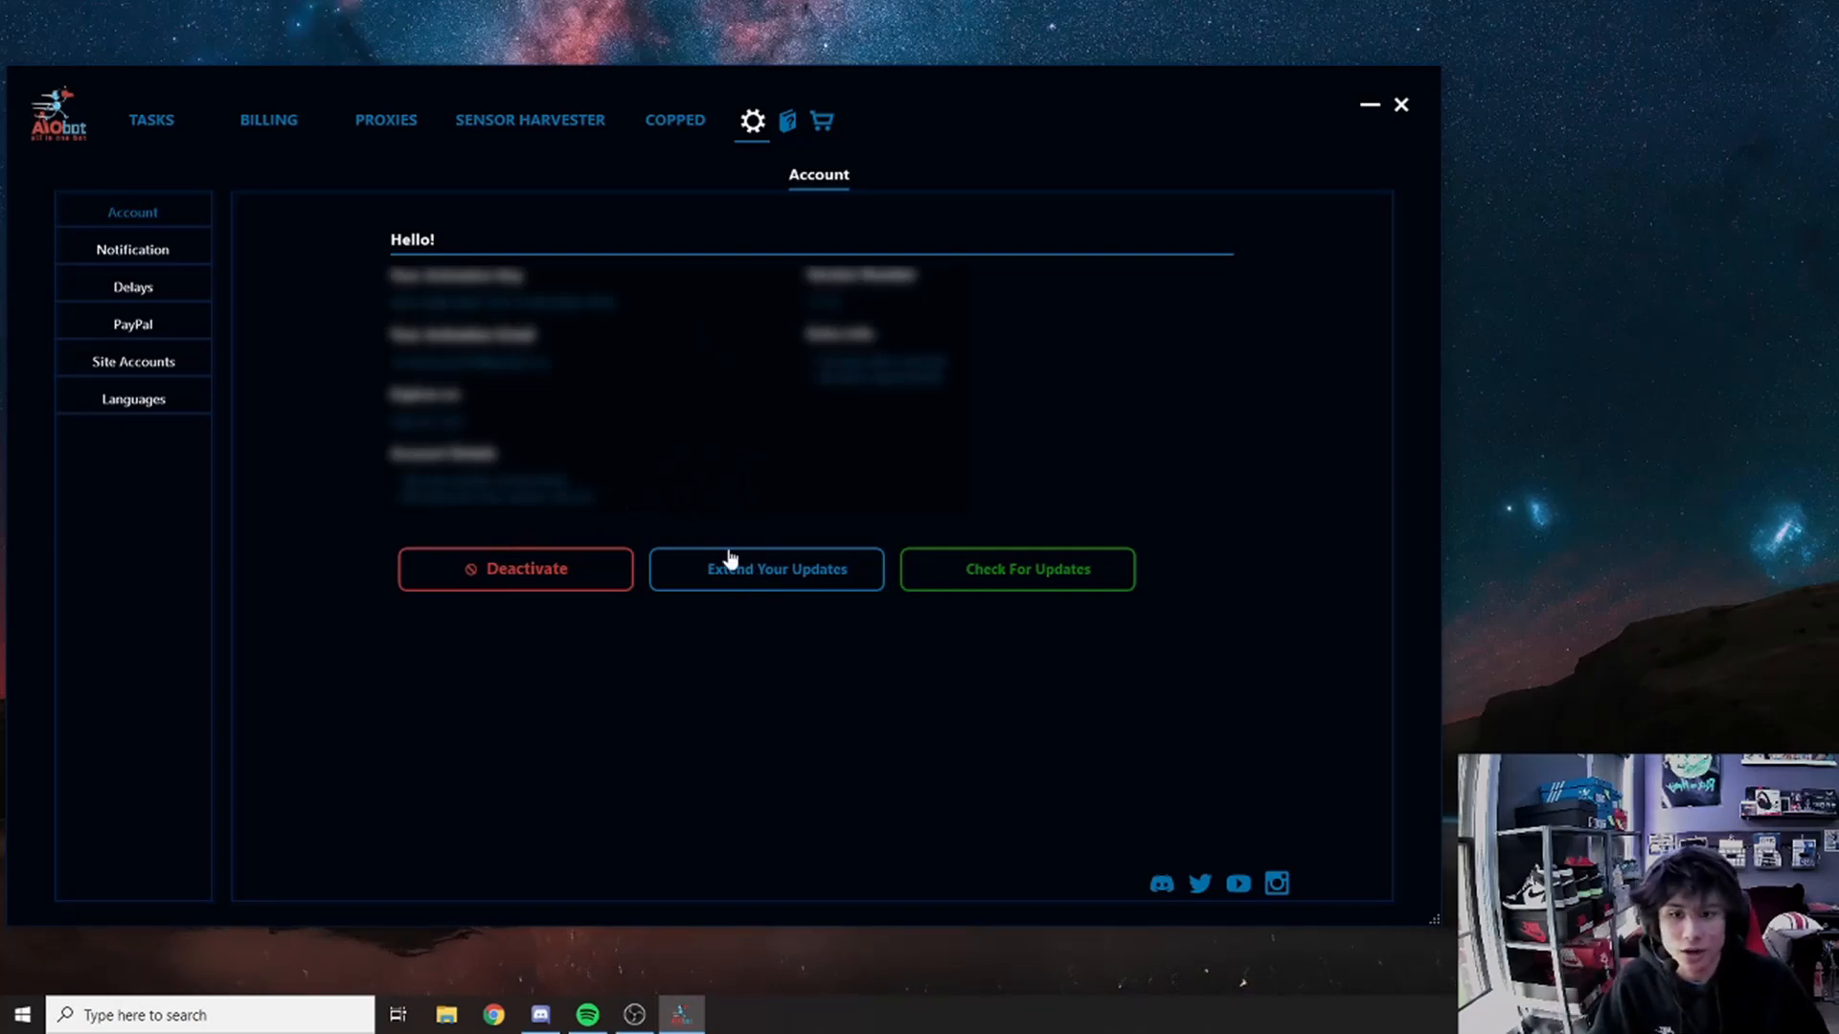
# Step: Check for updates and dismiss the result, then view the Notification, Delays and PayPal settings
pyautogui.click(1031, 581)
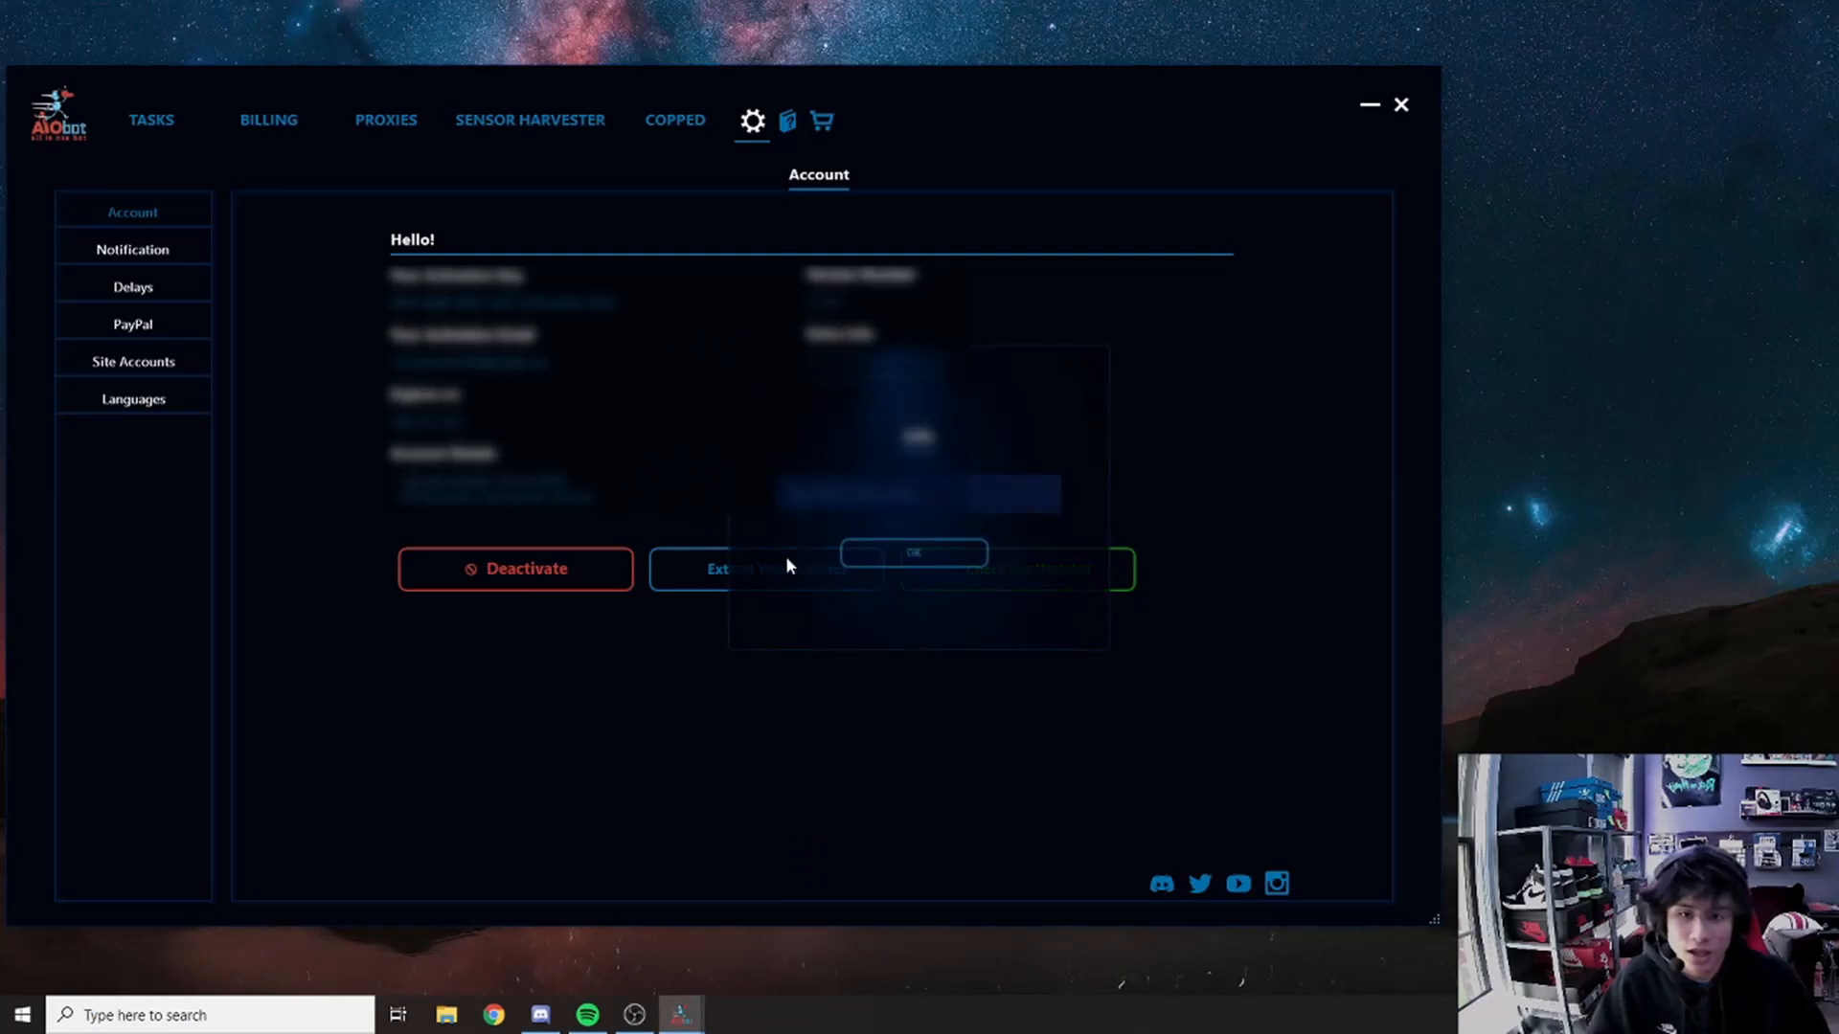
pyautogui.click(915, 555)
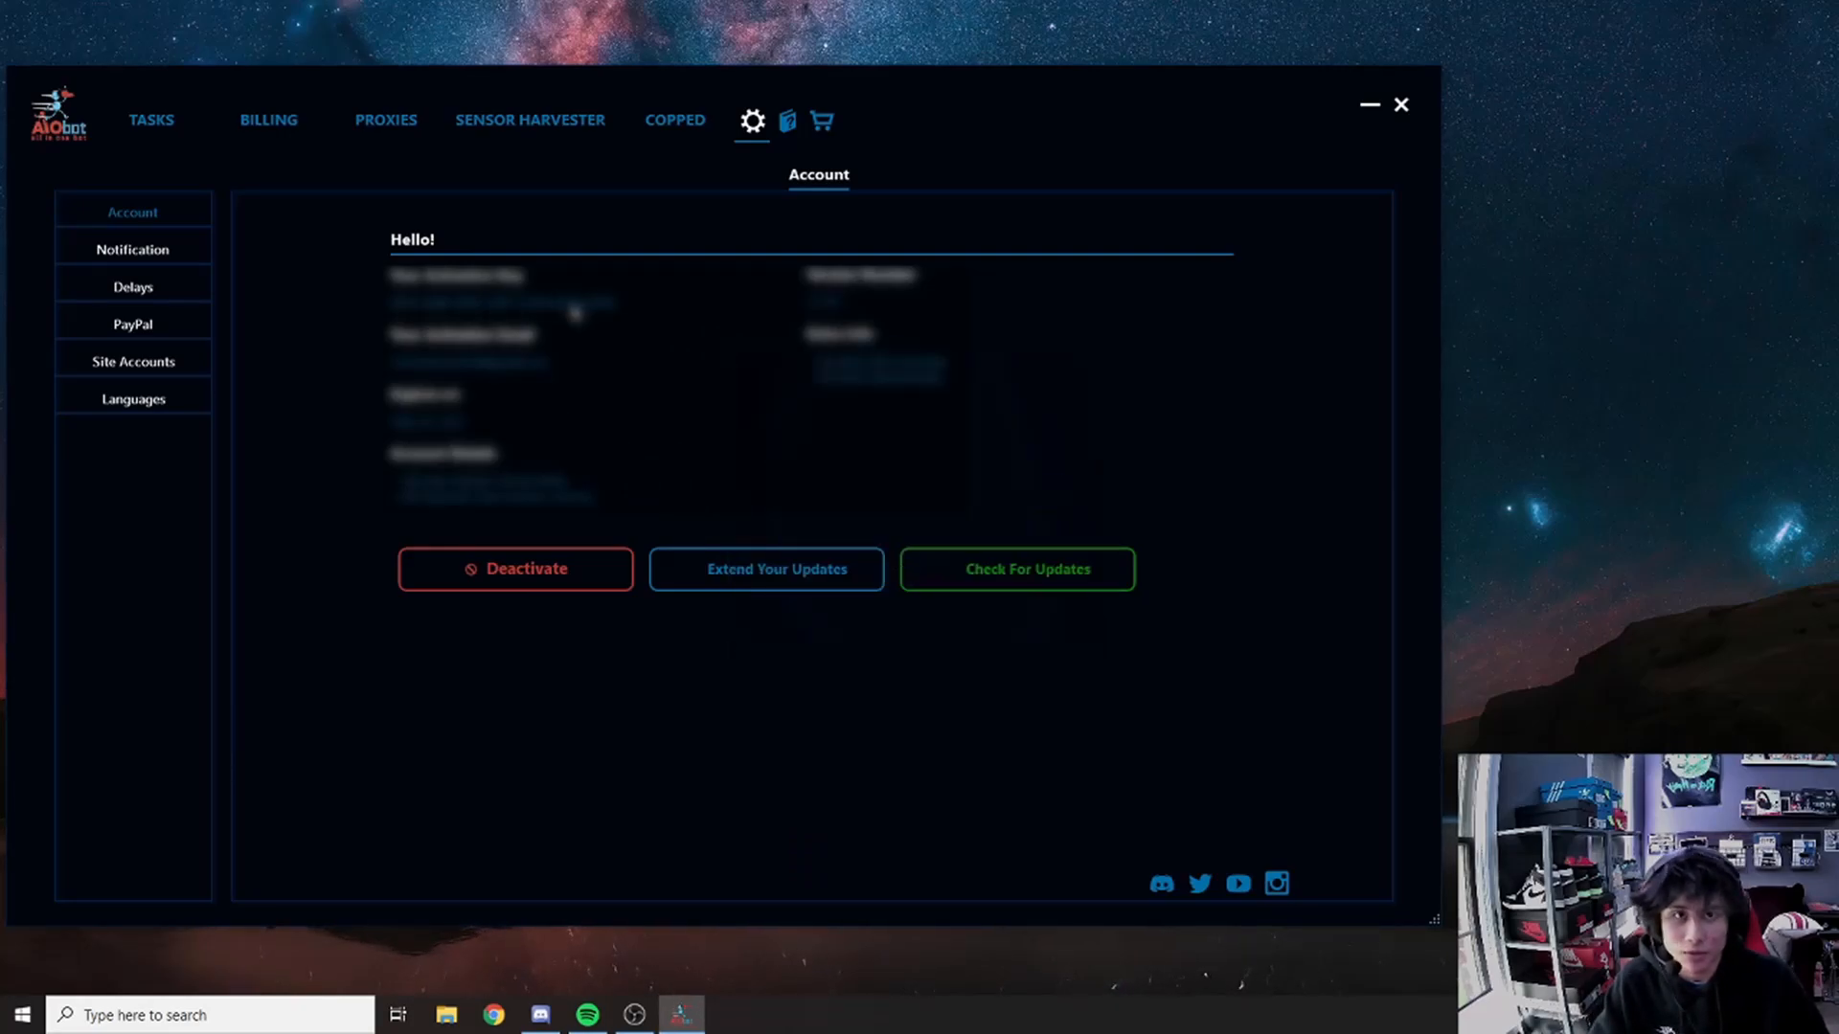
pyautogui.click(153, 259)
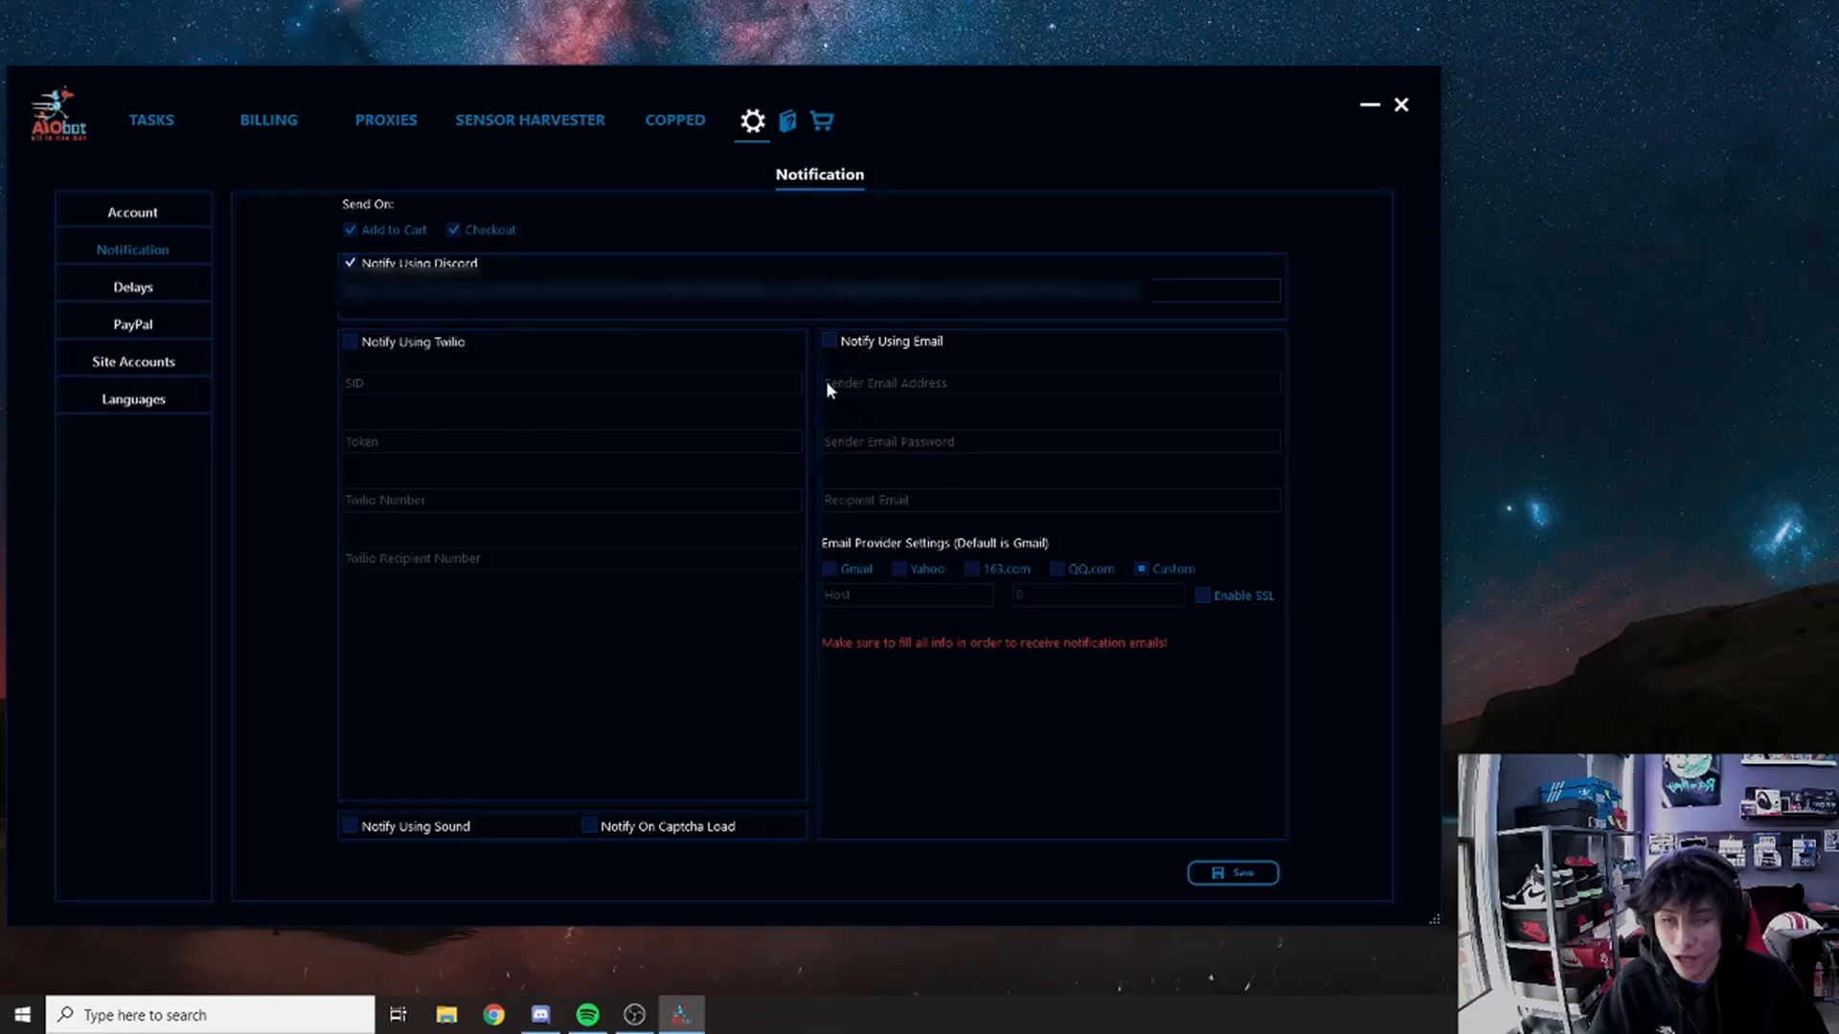
pyautogui.click(133, 286)
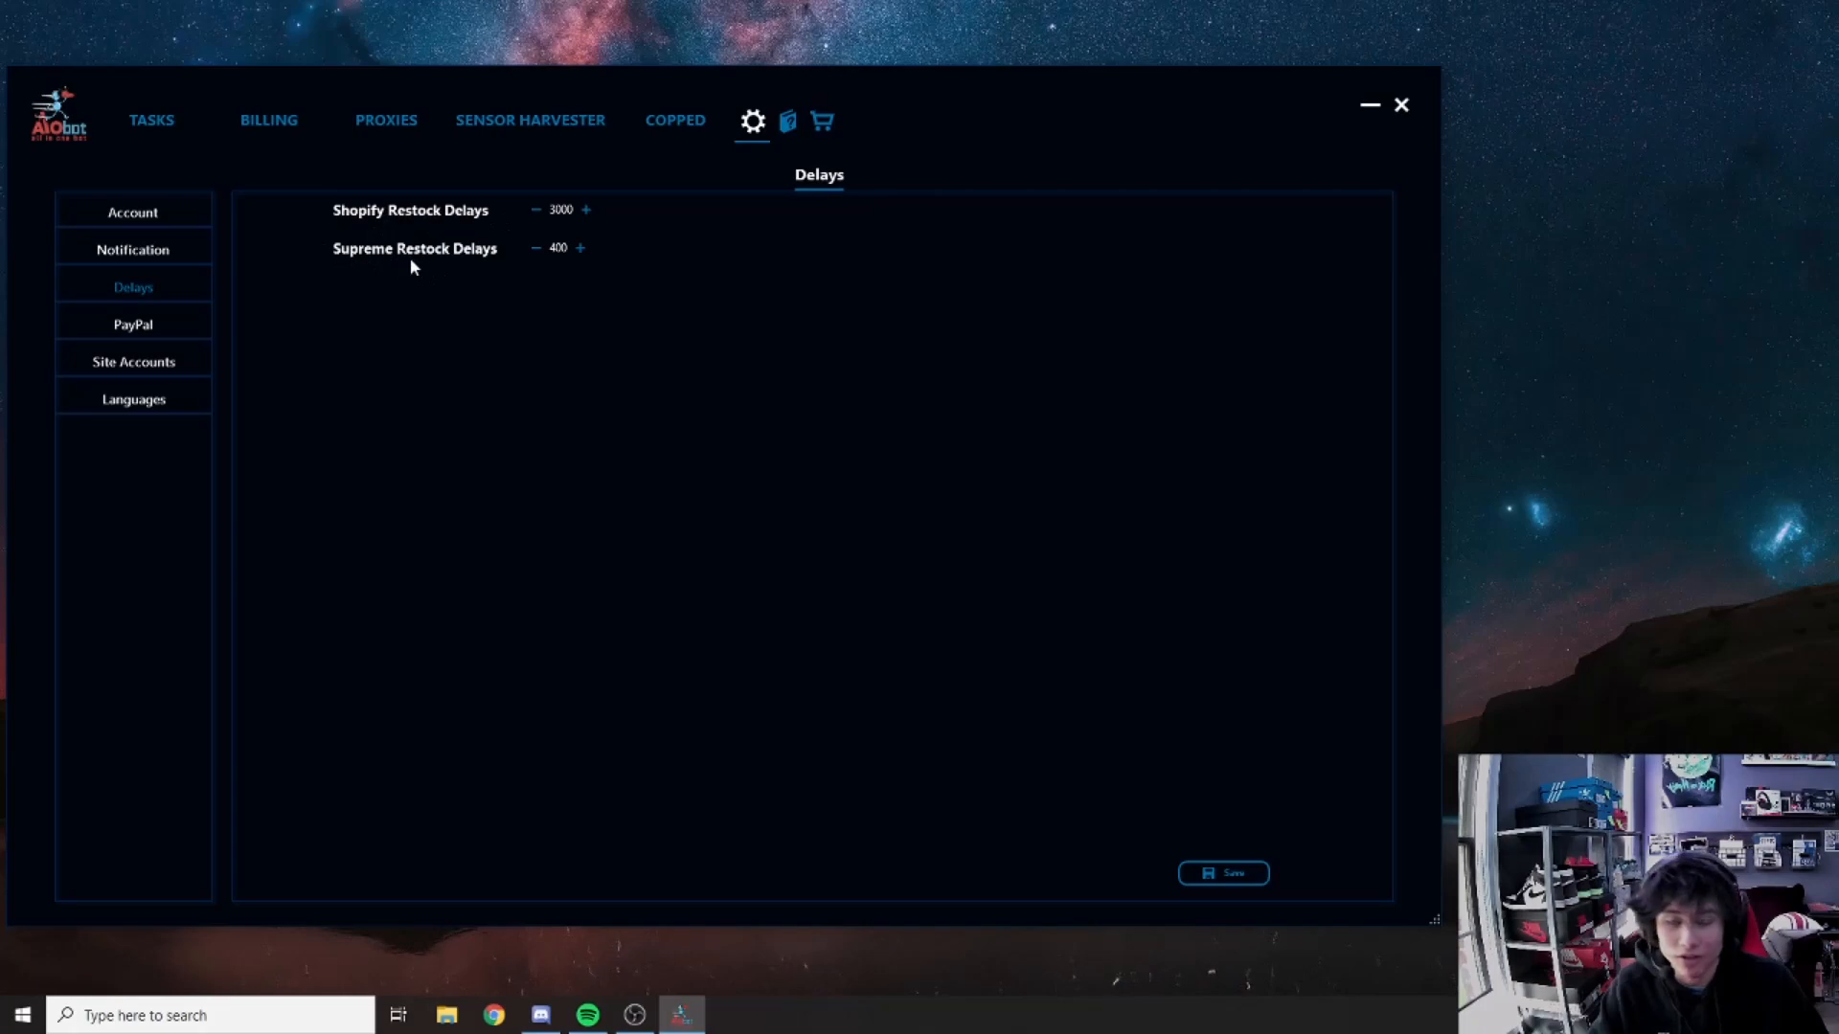
pyautogui.click(133, 329)
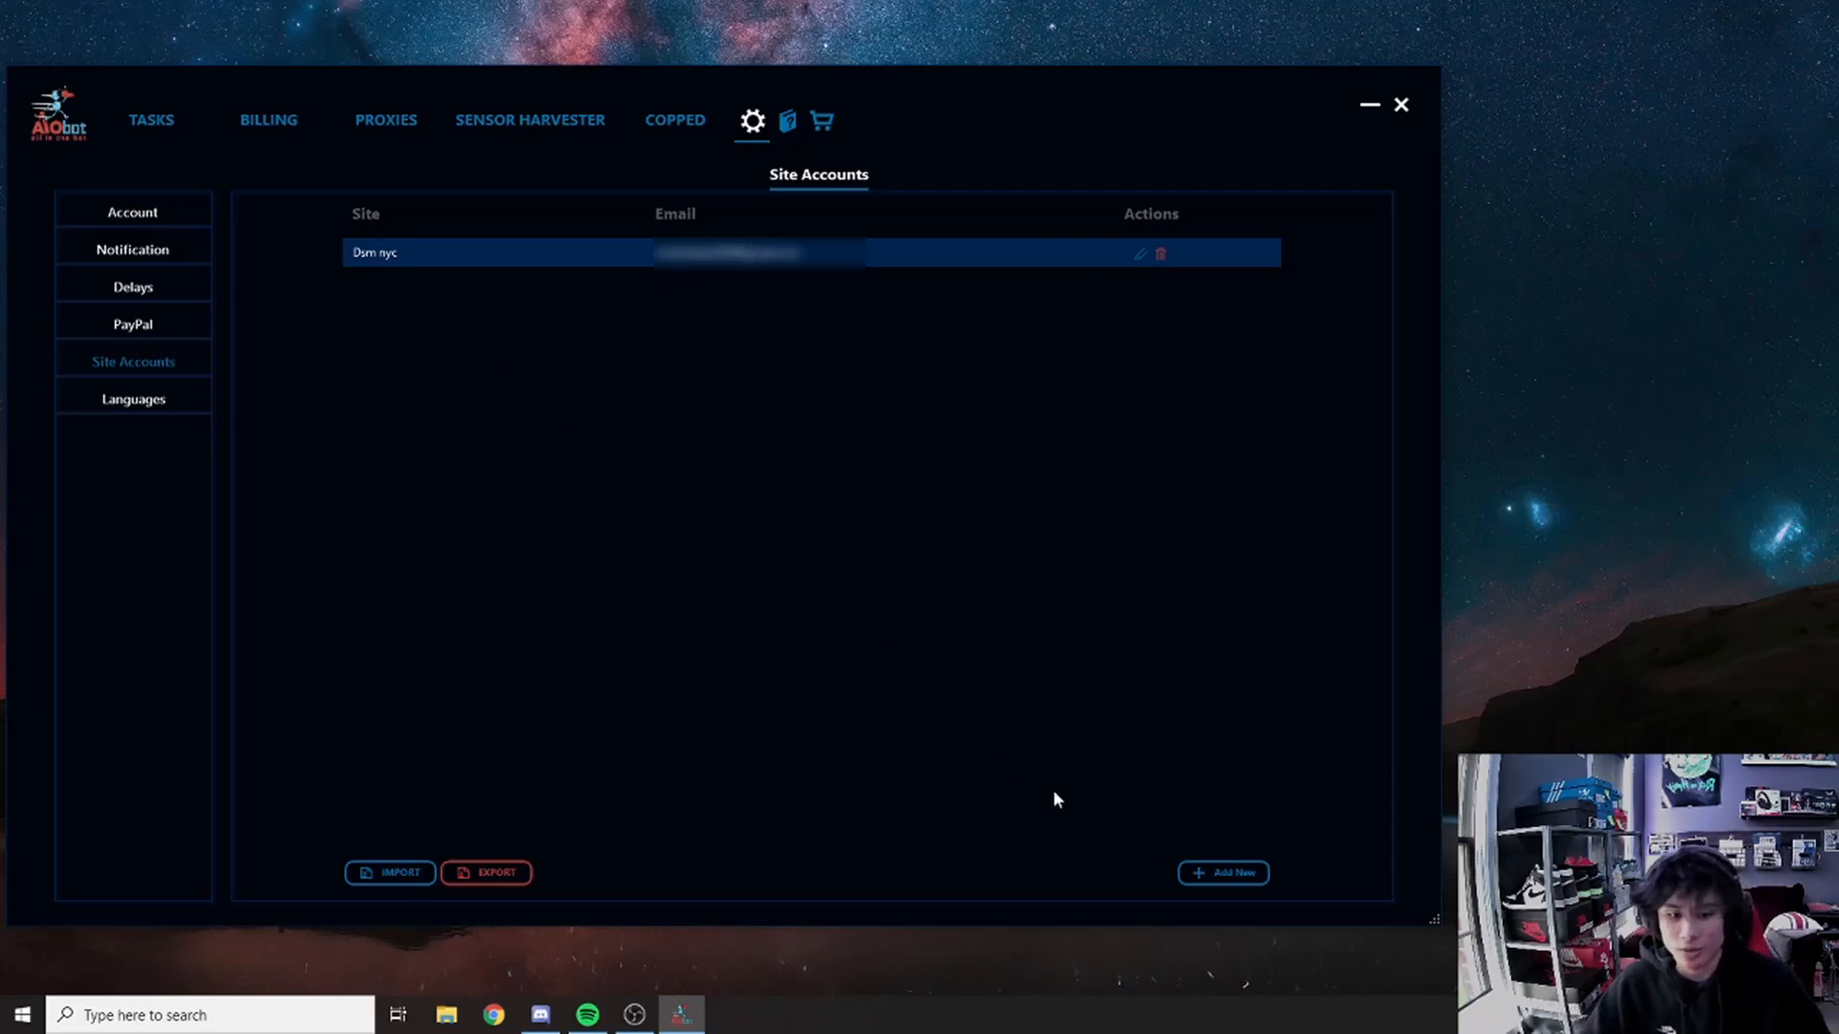
# Step: Start a new site account, browse its site list, discard it, then view the Languages setting
pyautogui.click(1218, 882)
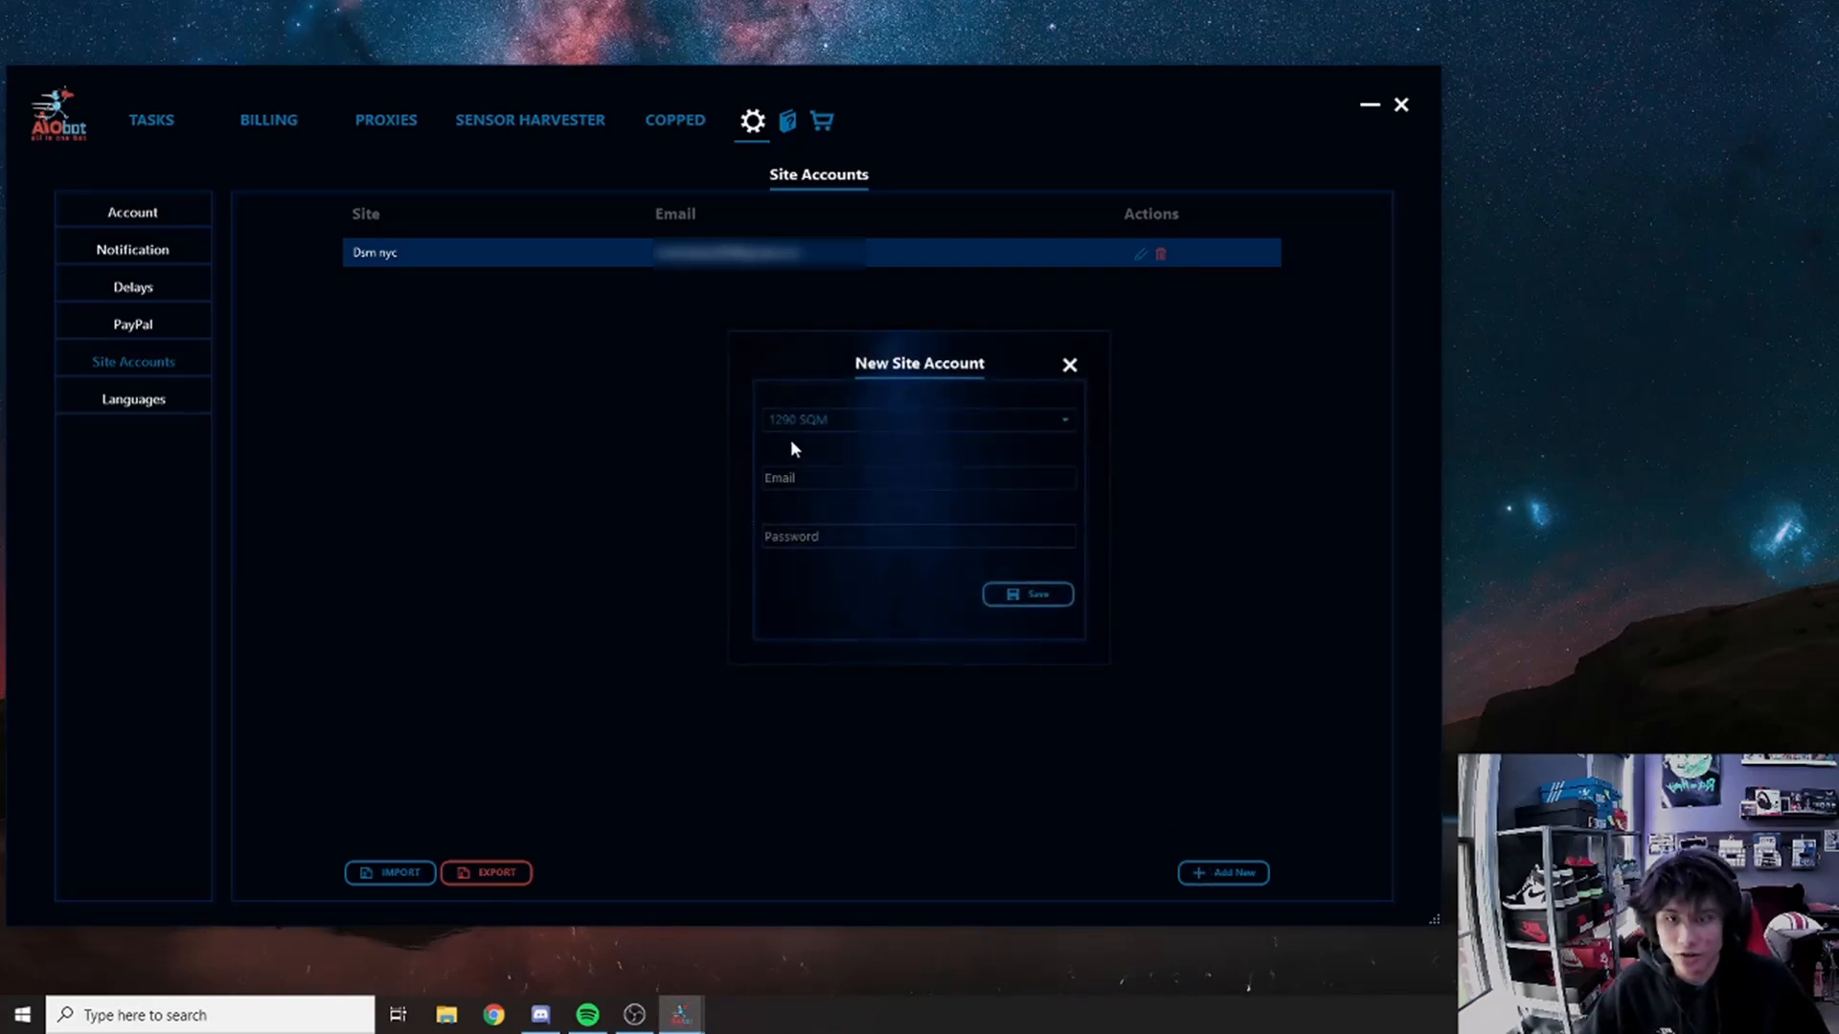
pyautogui.click(804, 420)
pyautogui.click(754, 552)
pyautogui.click(1070, 366)
pyautogui.click(134, 399)
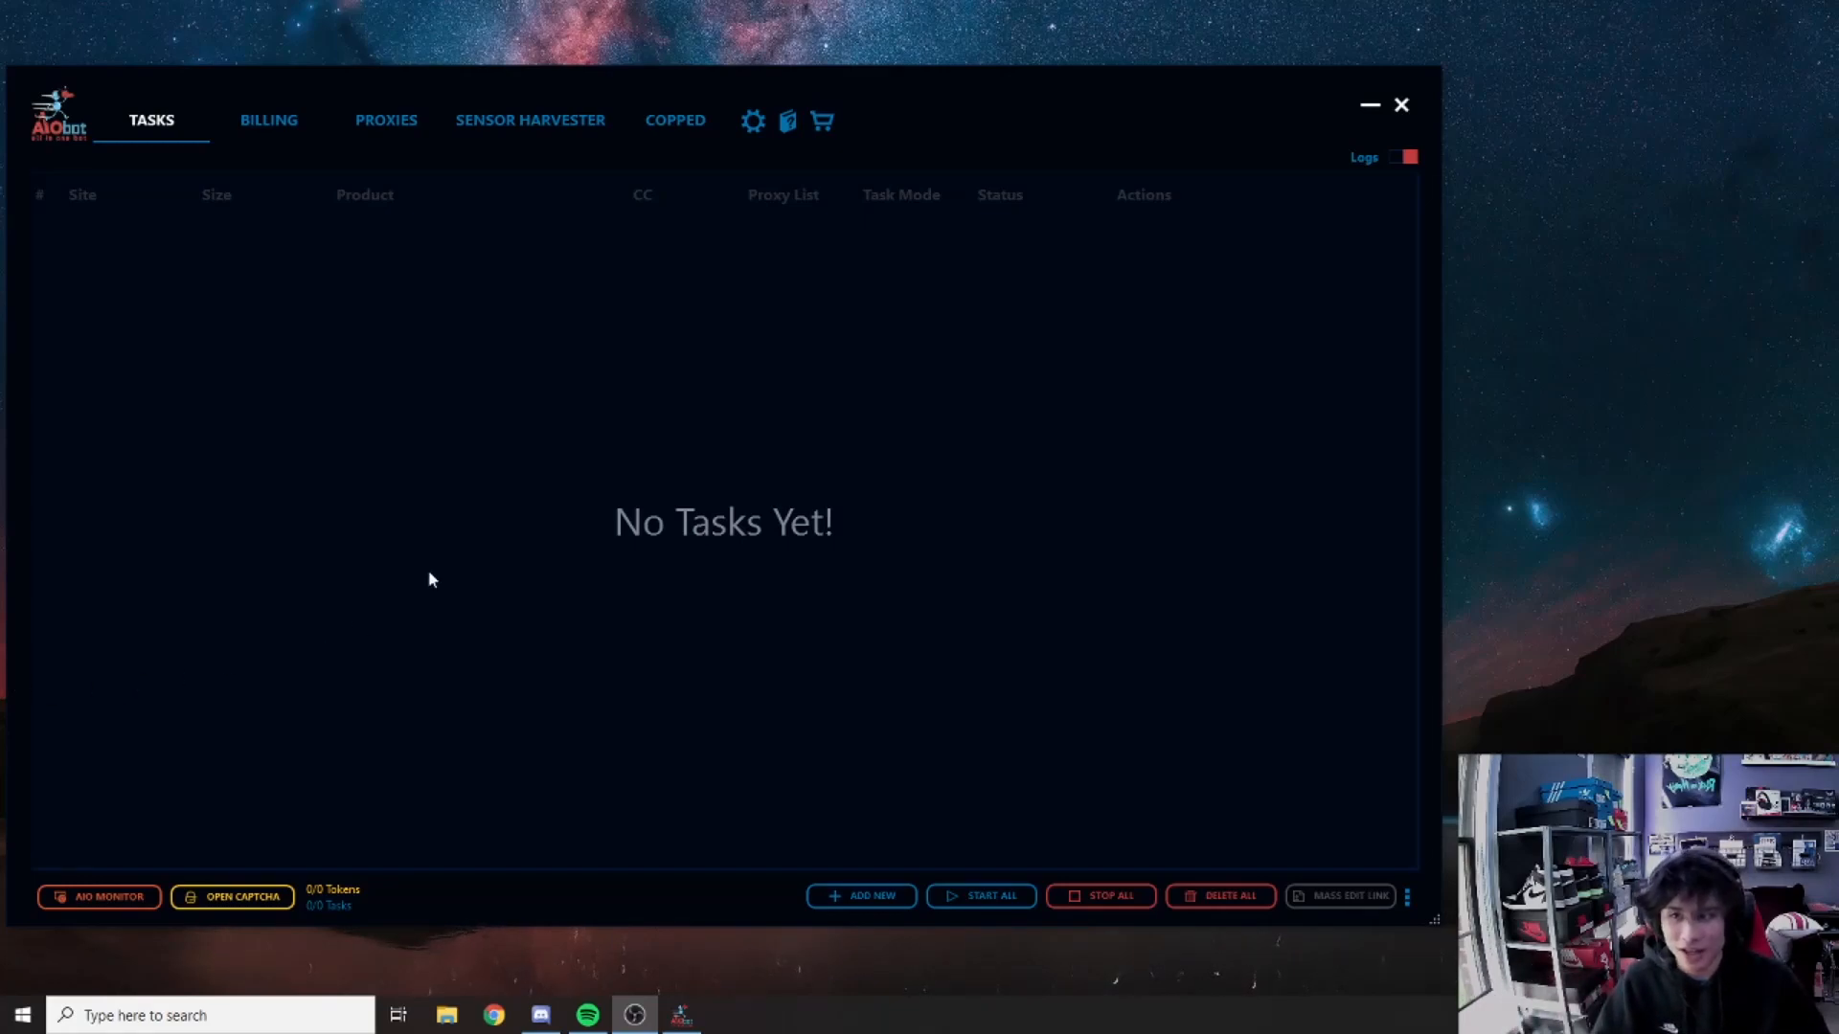
# Step: Open the AIO Monitor window and move it to the left side
pyautogui.click(132, 900)
pyautogui.moveTo(687, 177); pyautogui.dragTo(266, 179)
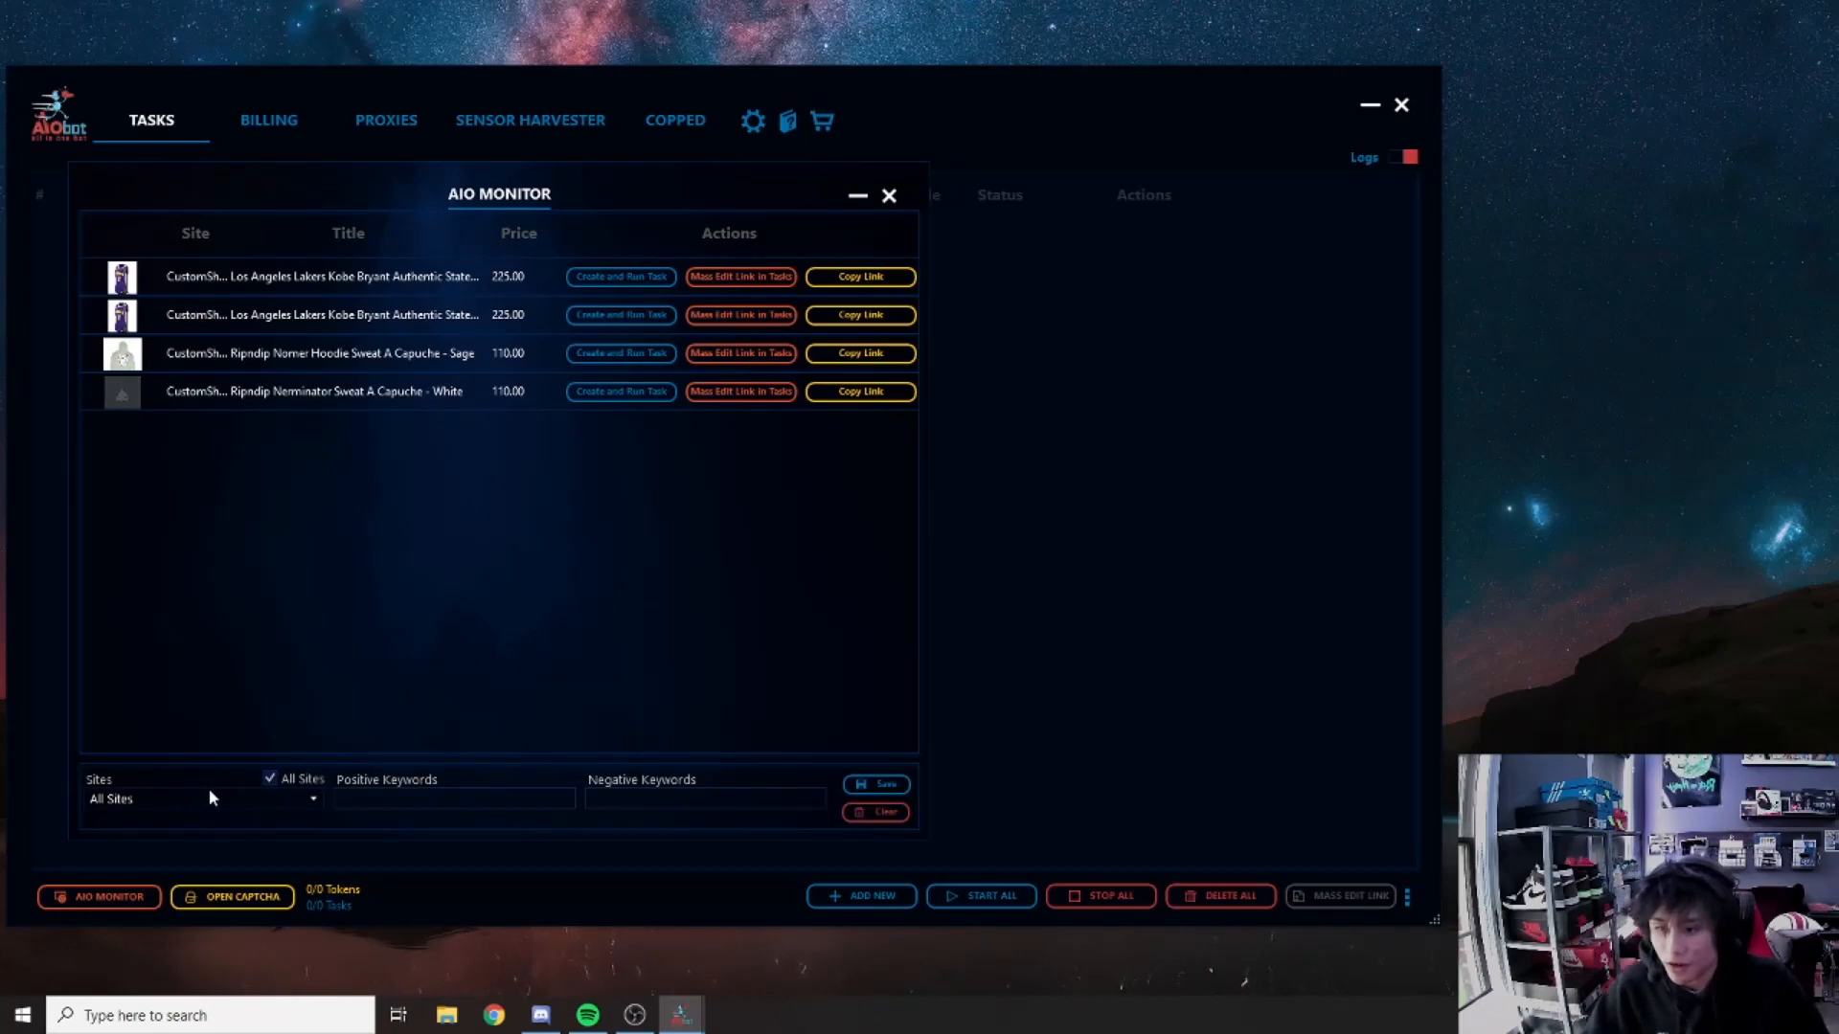
# Step: Turn All Sites off, browse the Sites list, then turn All Sites back on
pyautogui.click(319, 789)
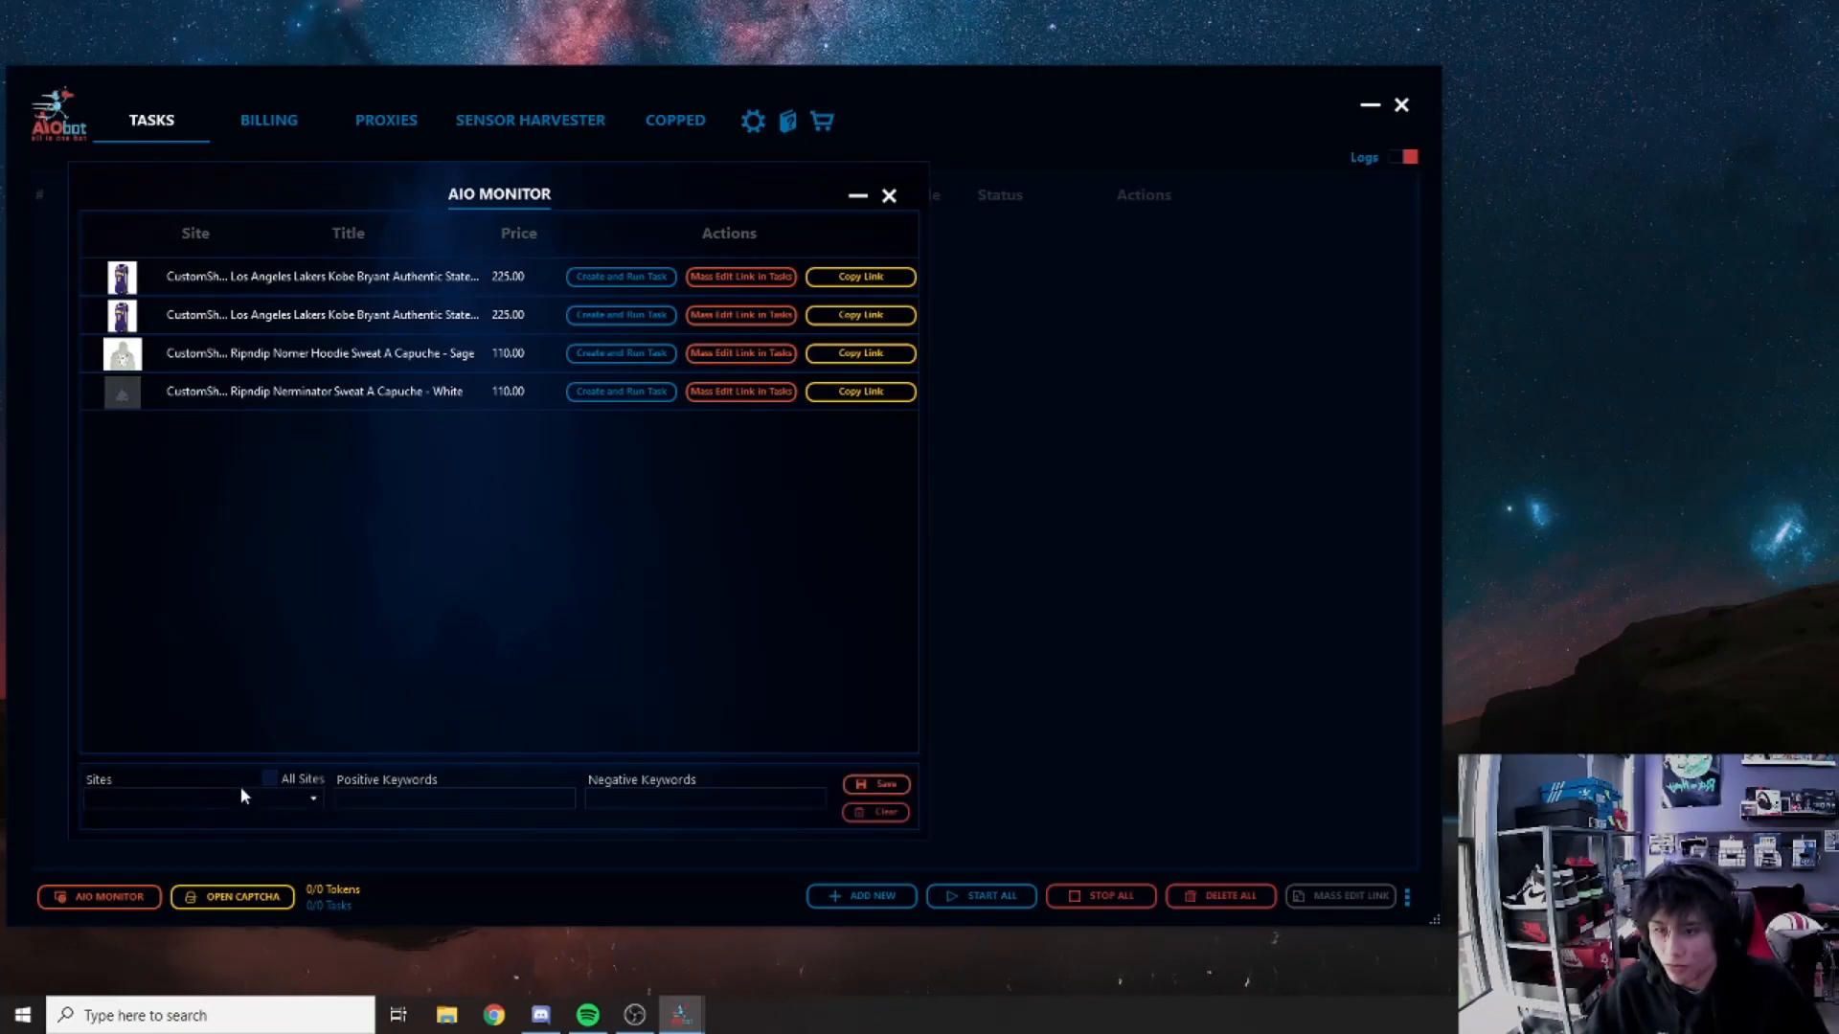
pyautogui.click(312, 797)
pyautogui.click(312, 796)
pyautogui.click(313, 799)
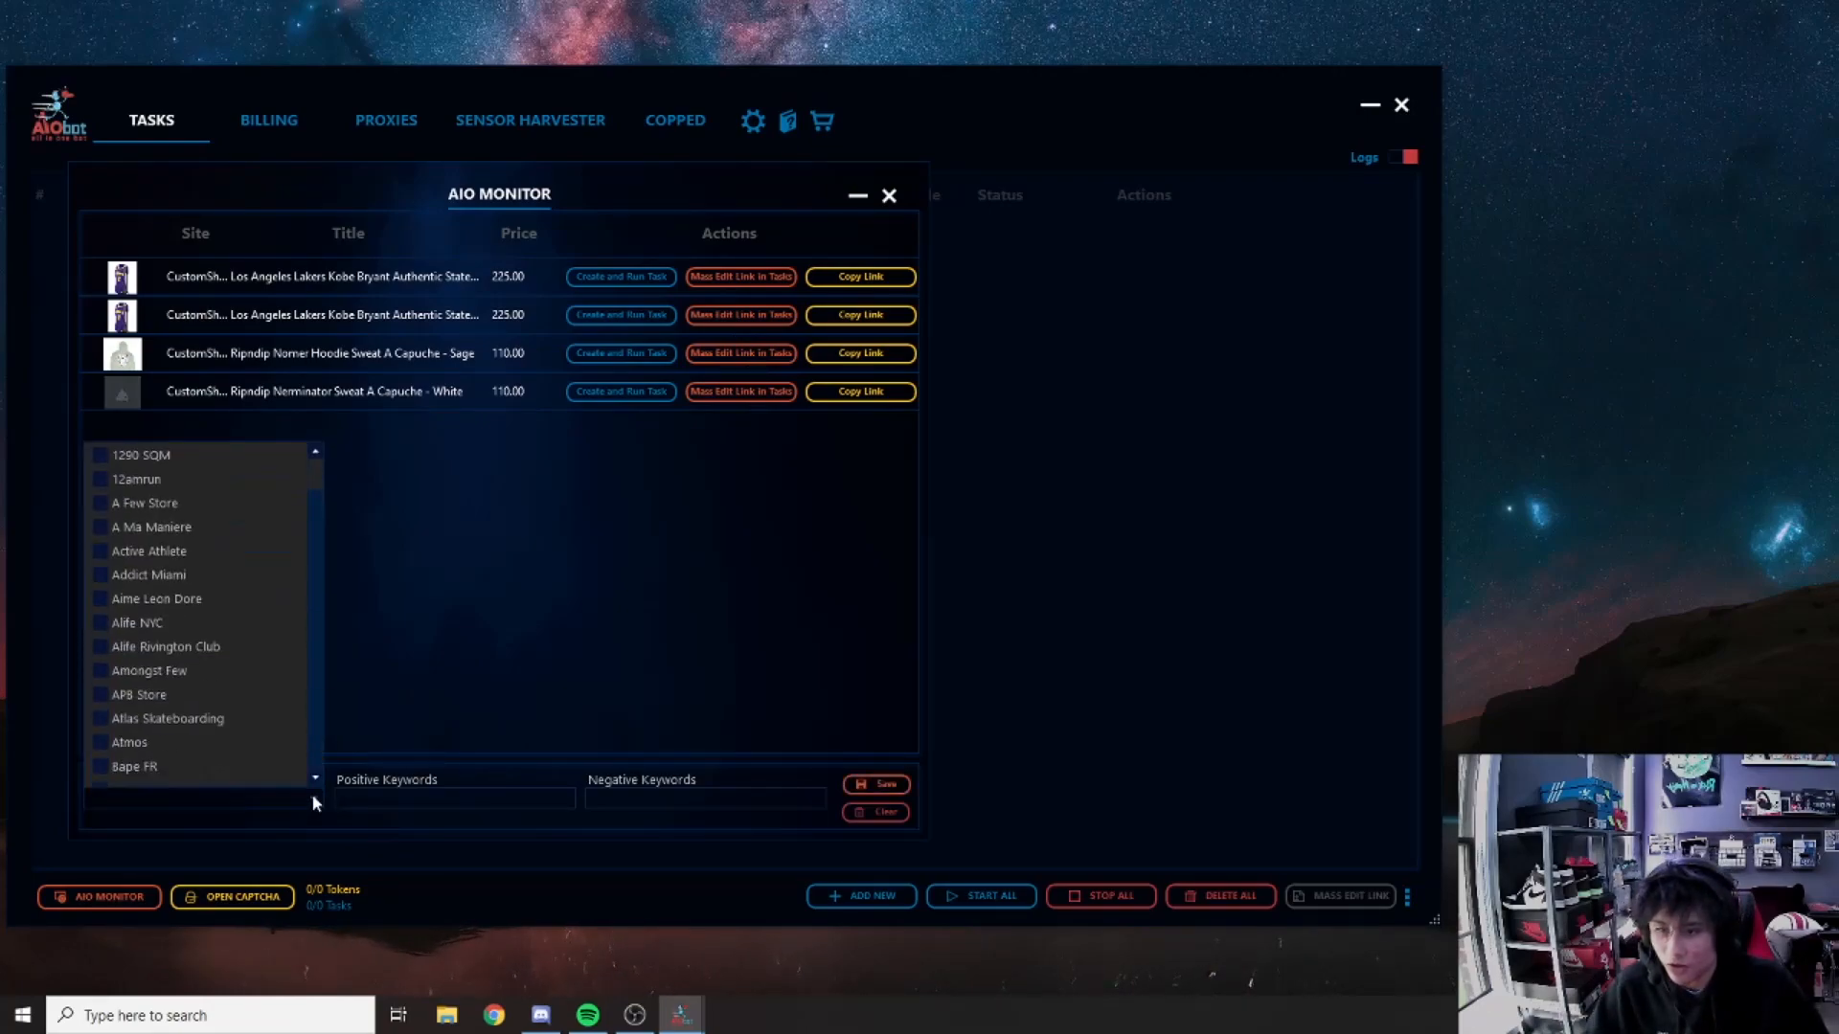
pyautogui.scroll(-15, 203, 569)
pyautogui.scroll(15, 209, 576)
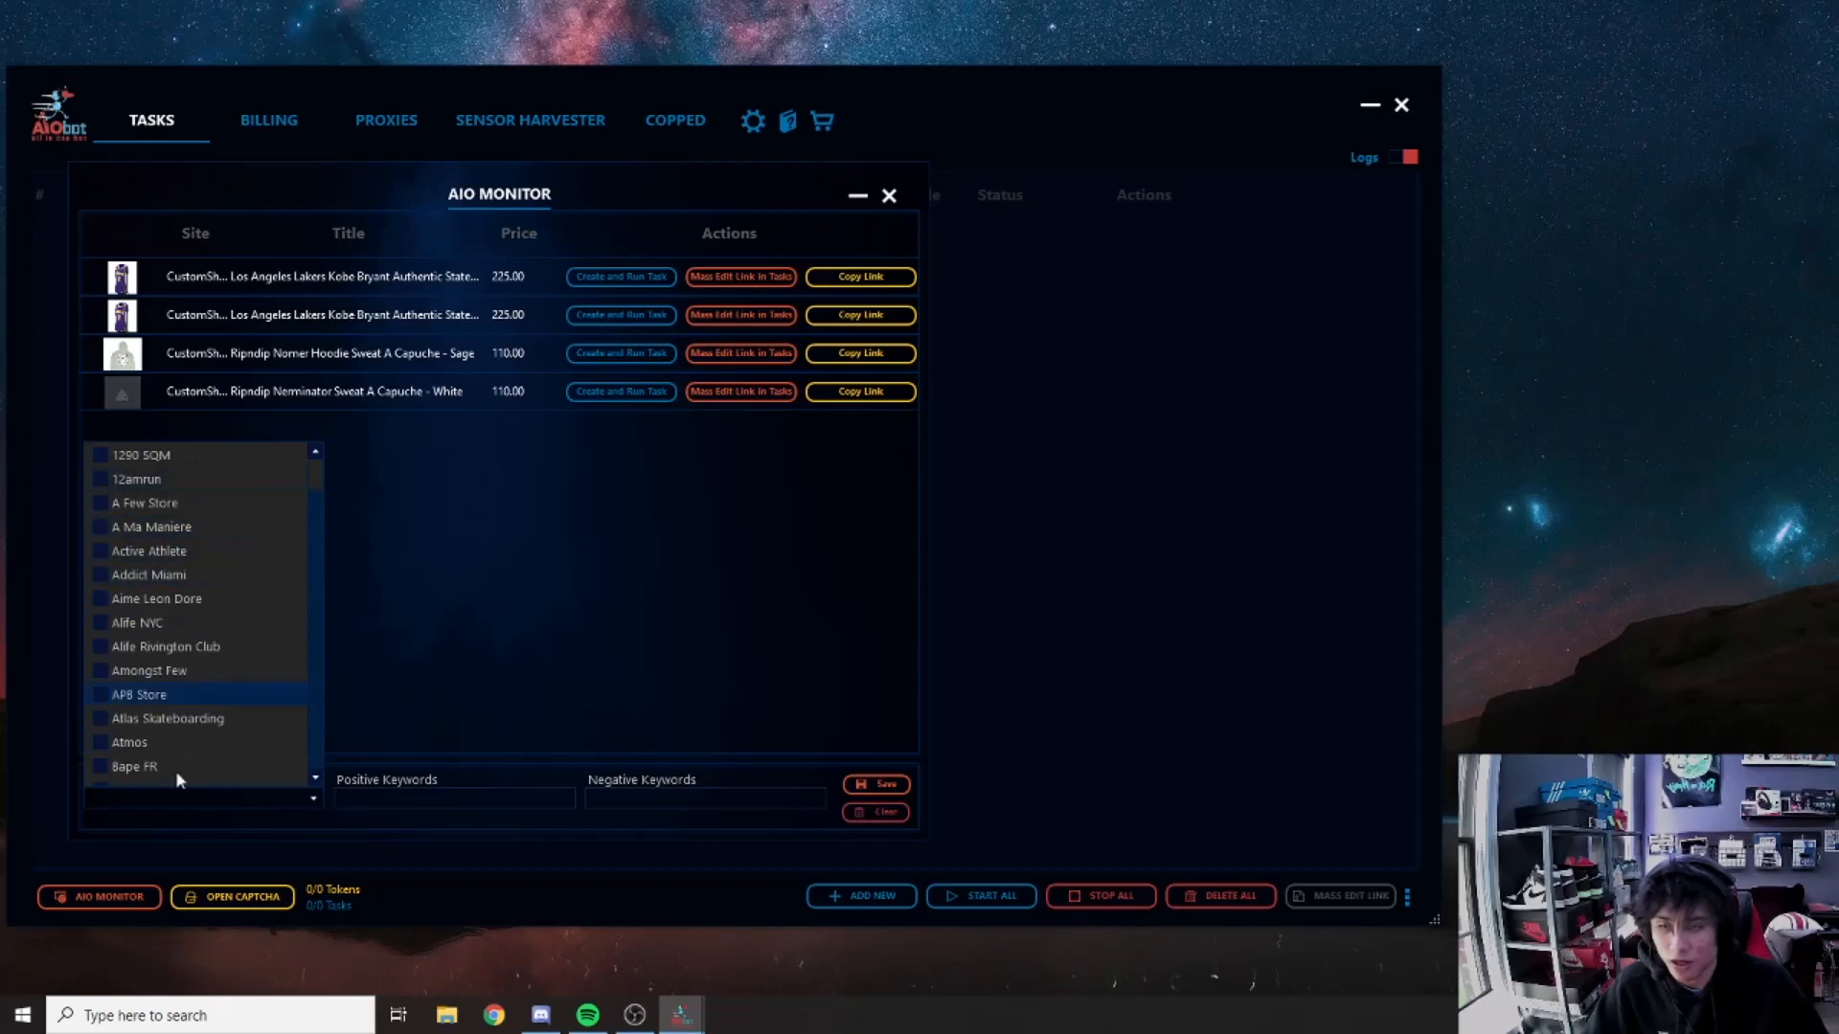
pyautogui.click(271, 778)
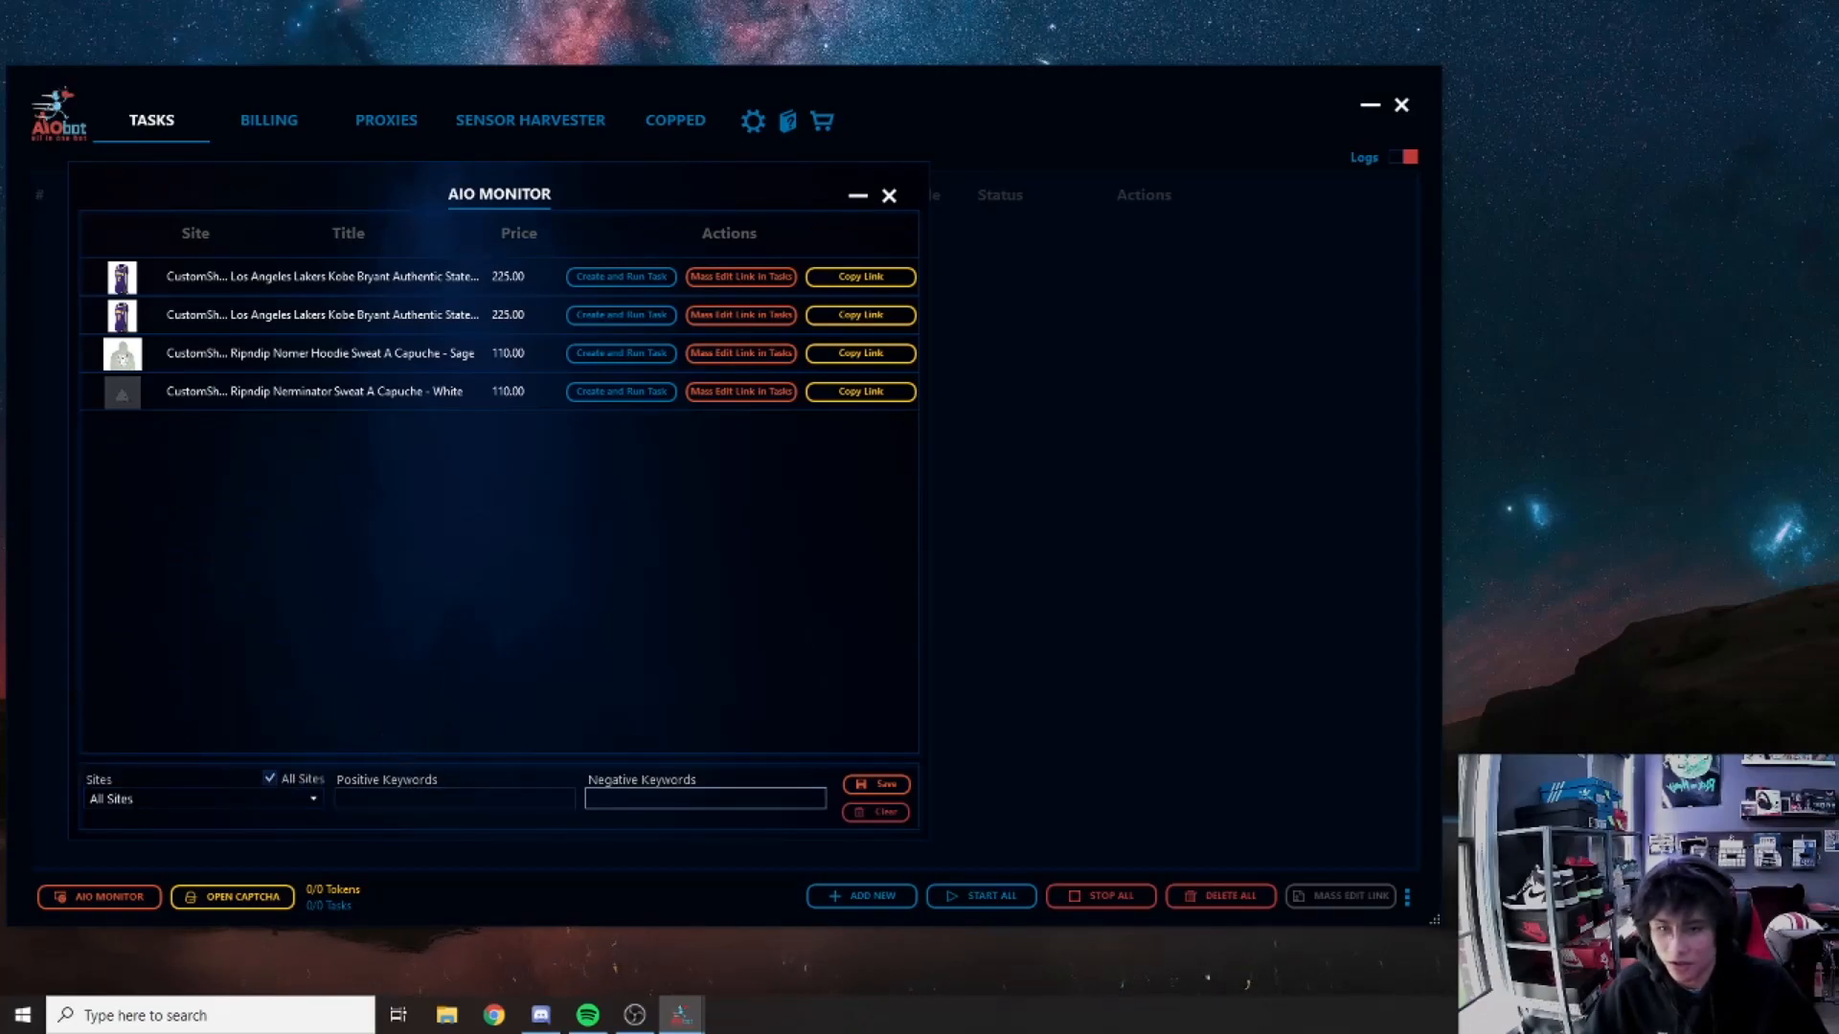
# Step: Enter 'air&force' as a positive keyword, delete it, and close the monitor
pyautogui.click(451, 801)
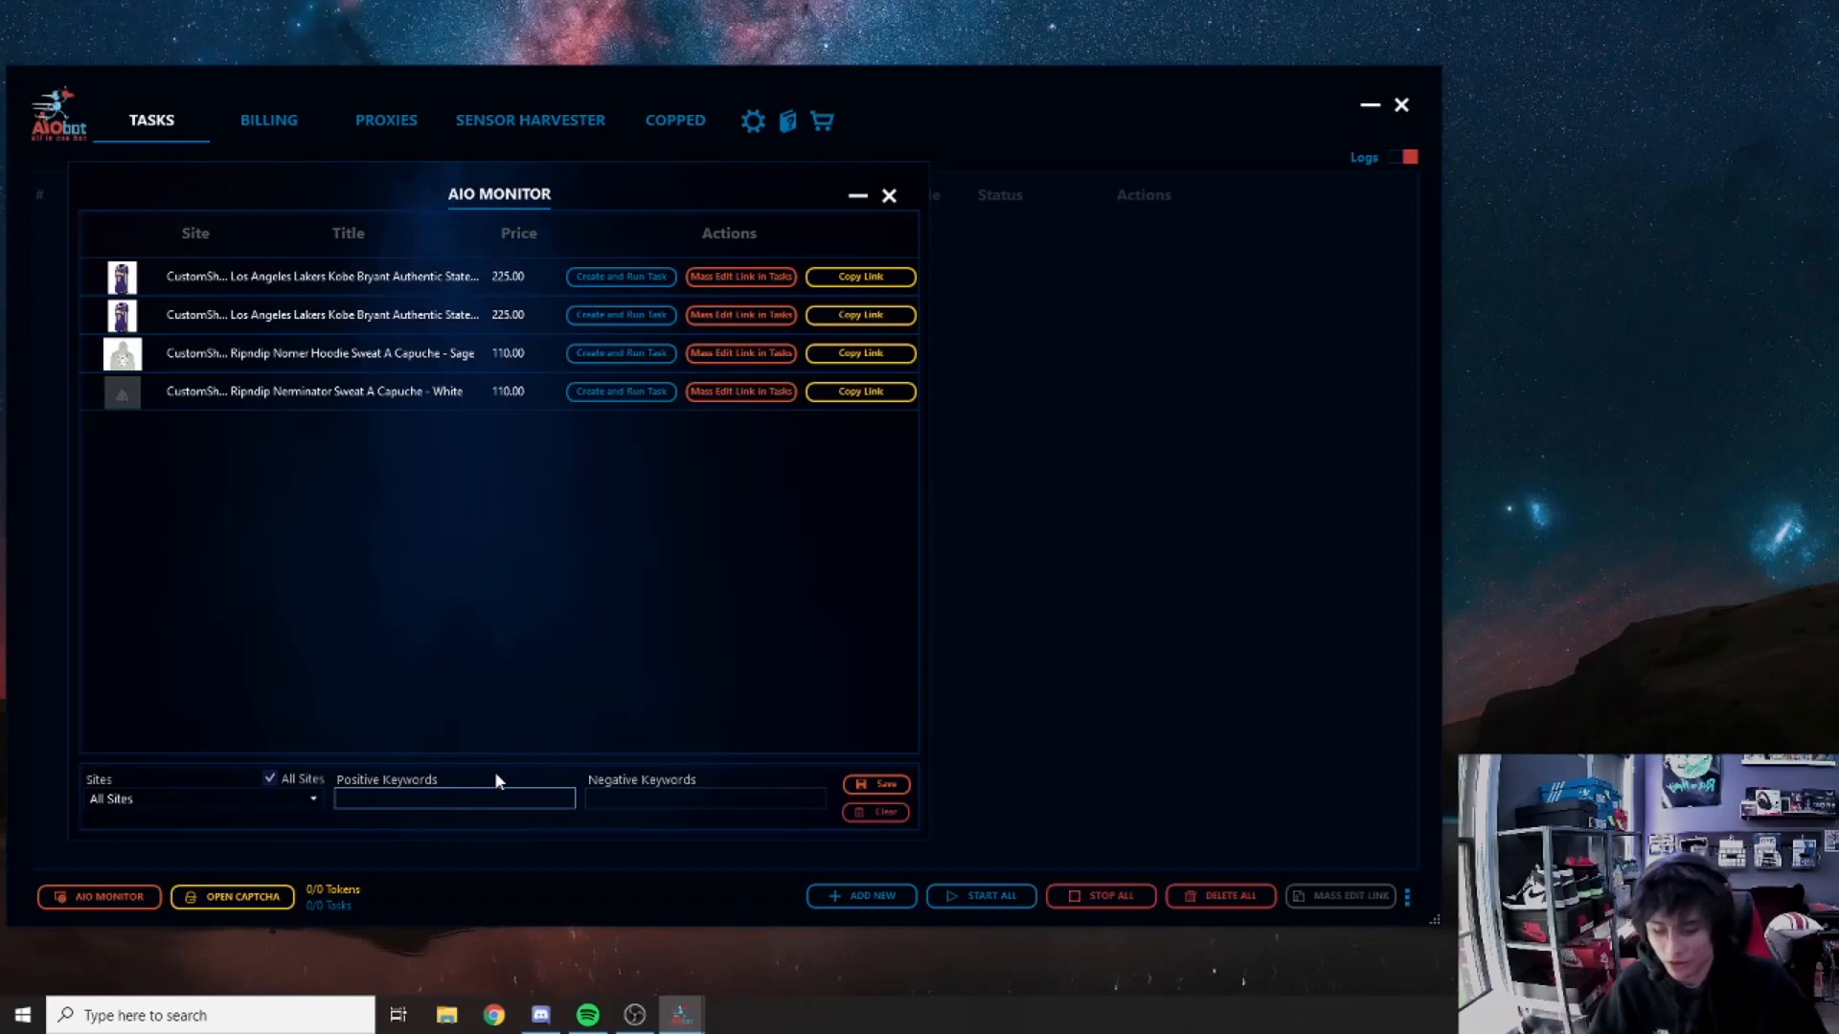
pyautogui.click(617, 797)
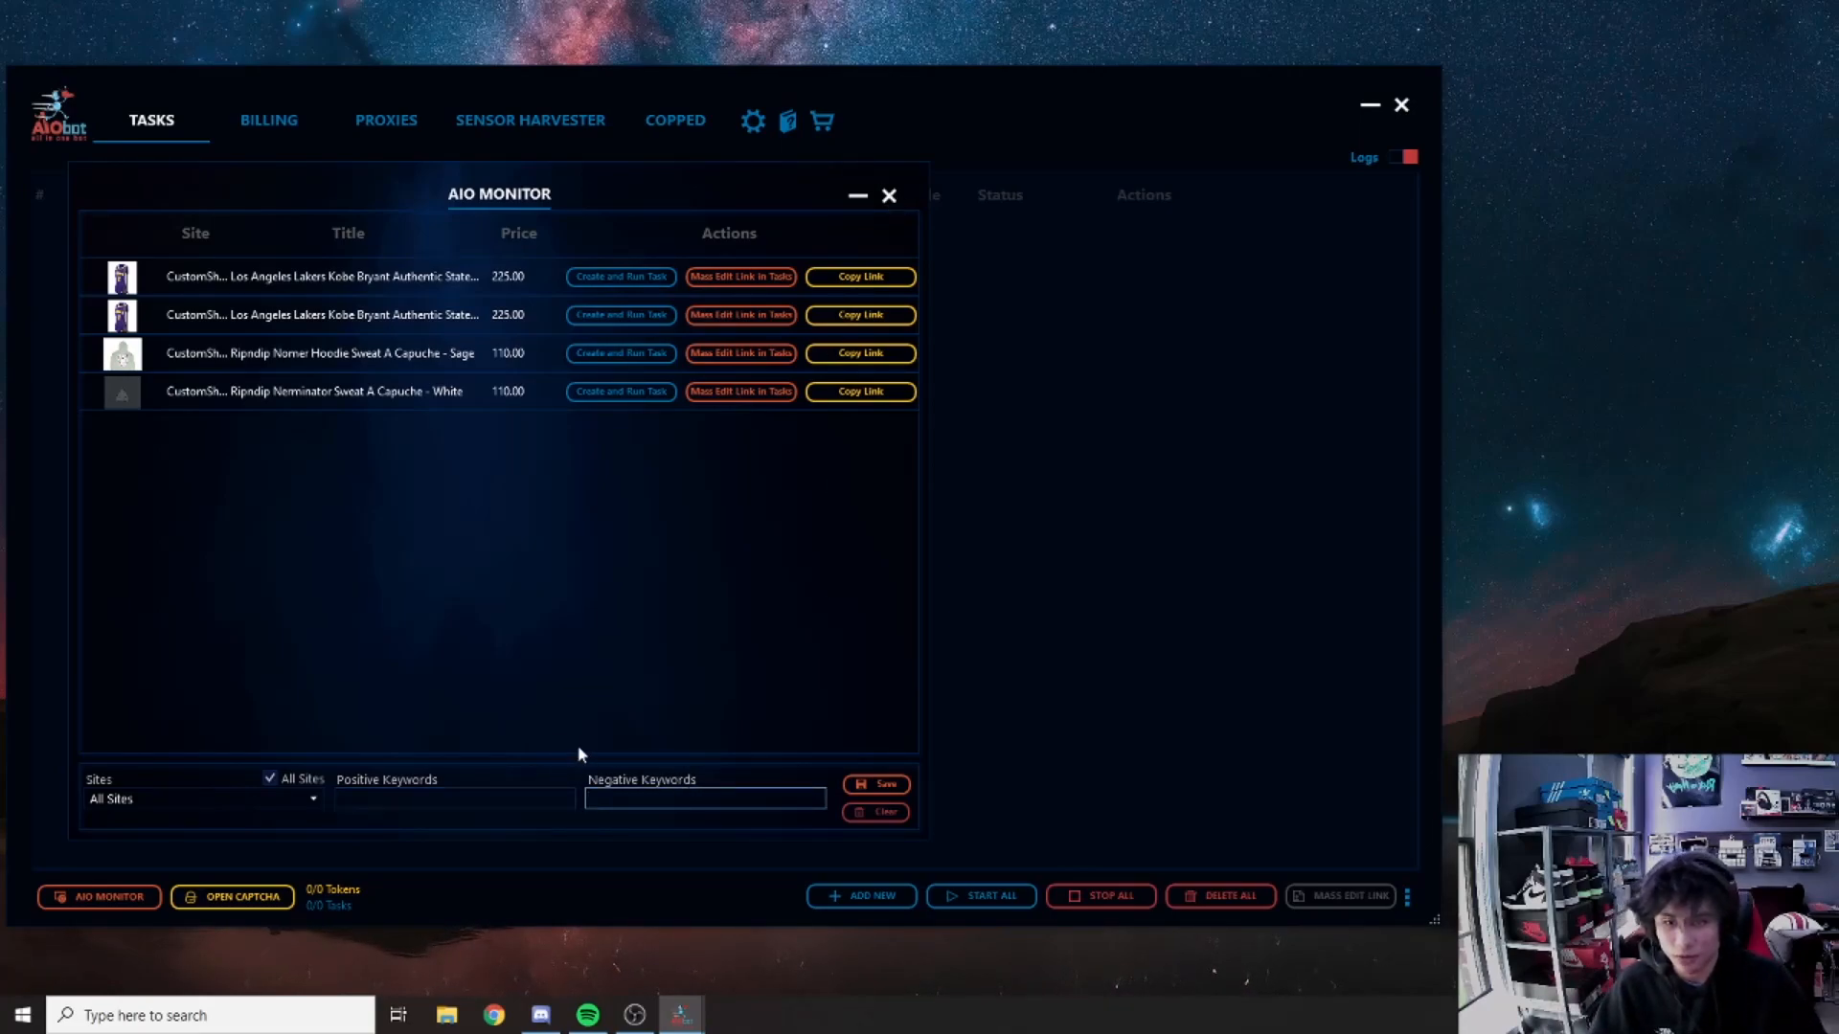
pyautogui.click(526, 798)
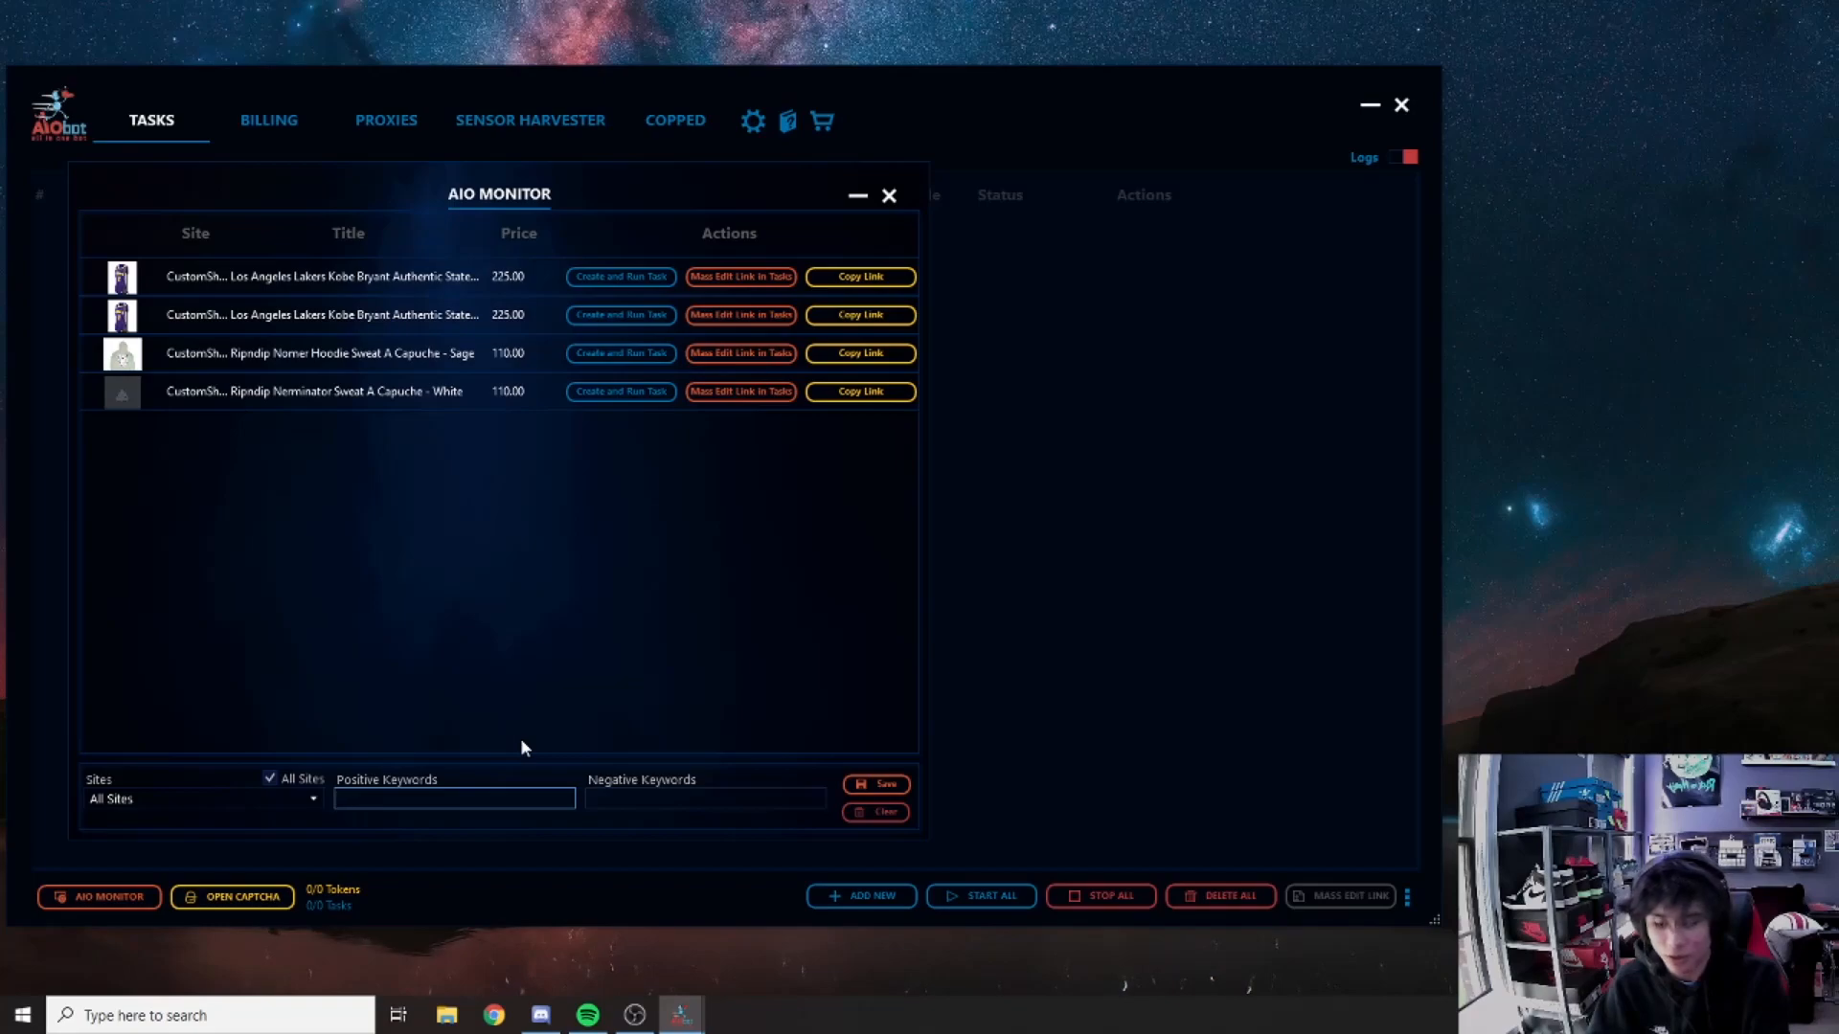
pyautogui.write('air')
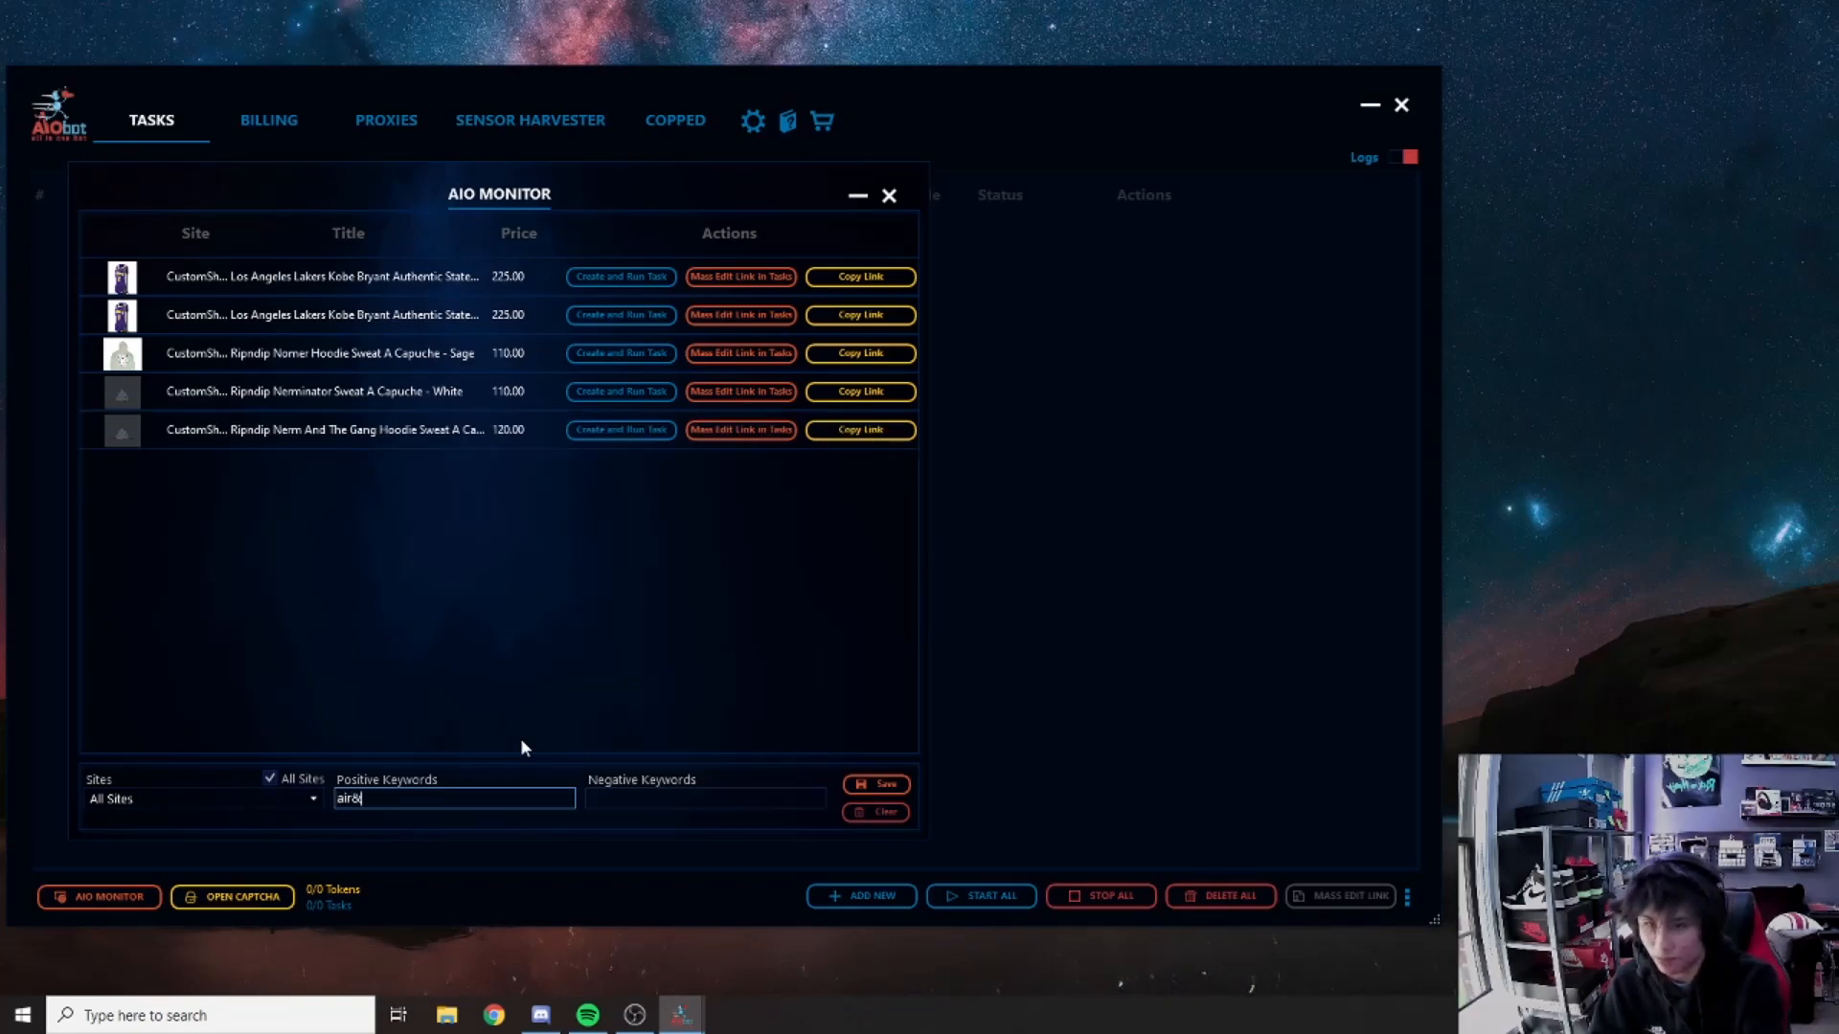
pyautogui.write('&force')
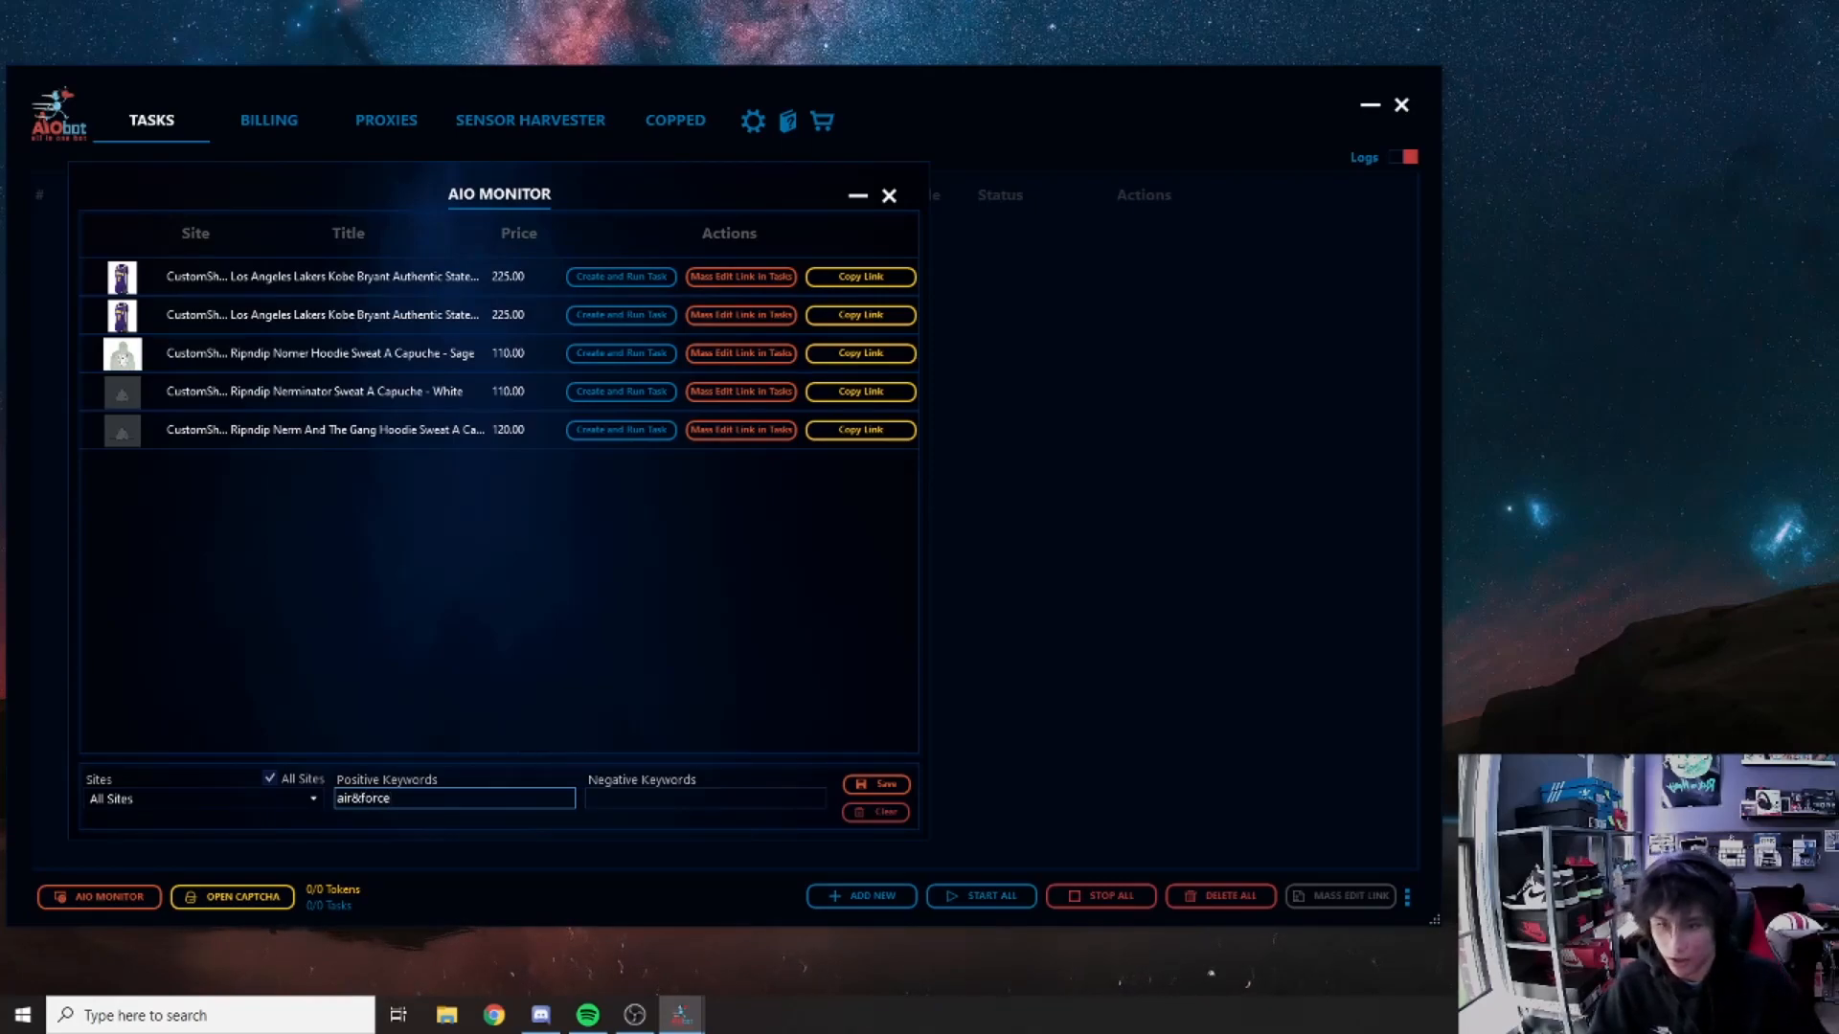
pyautogui.hotkey('ctrl', 'a')
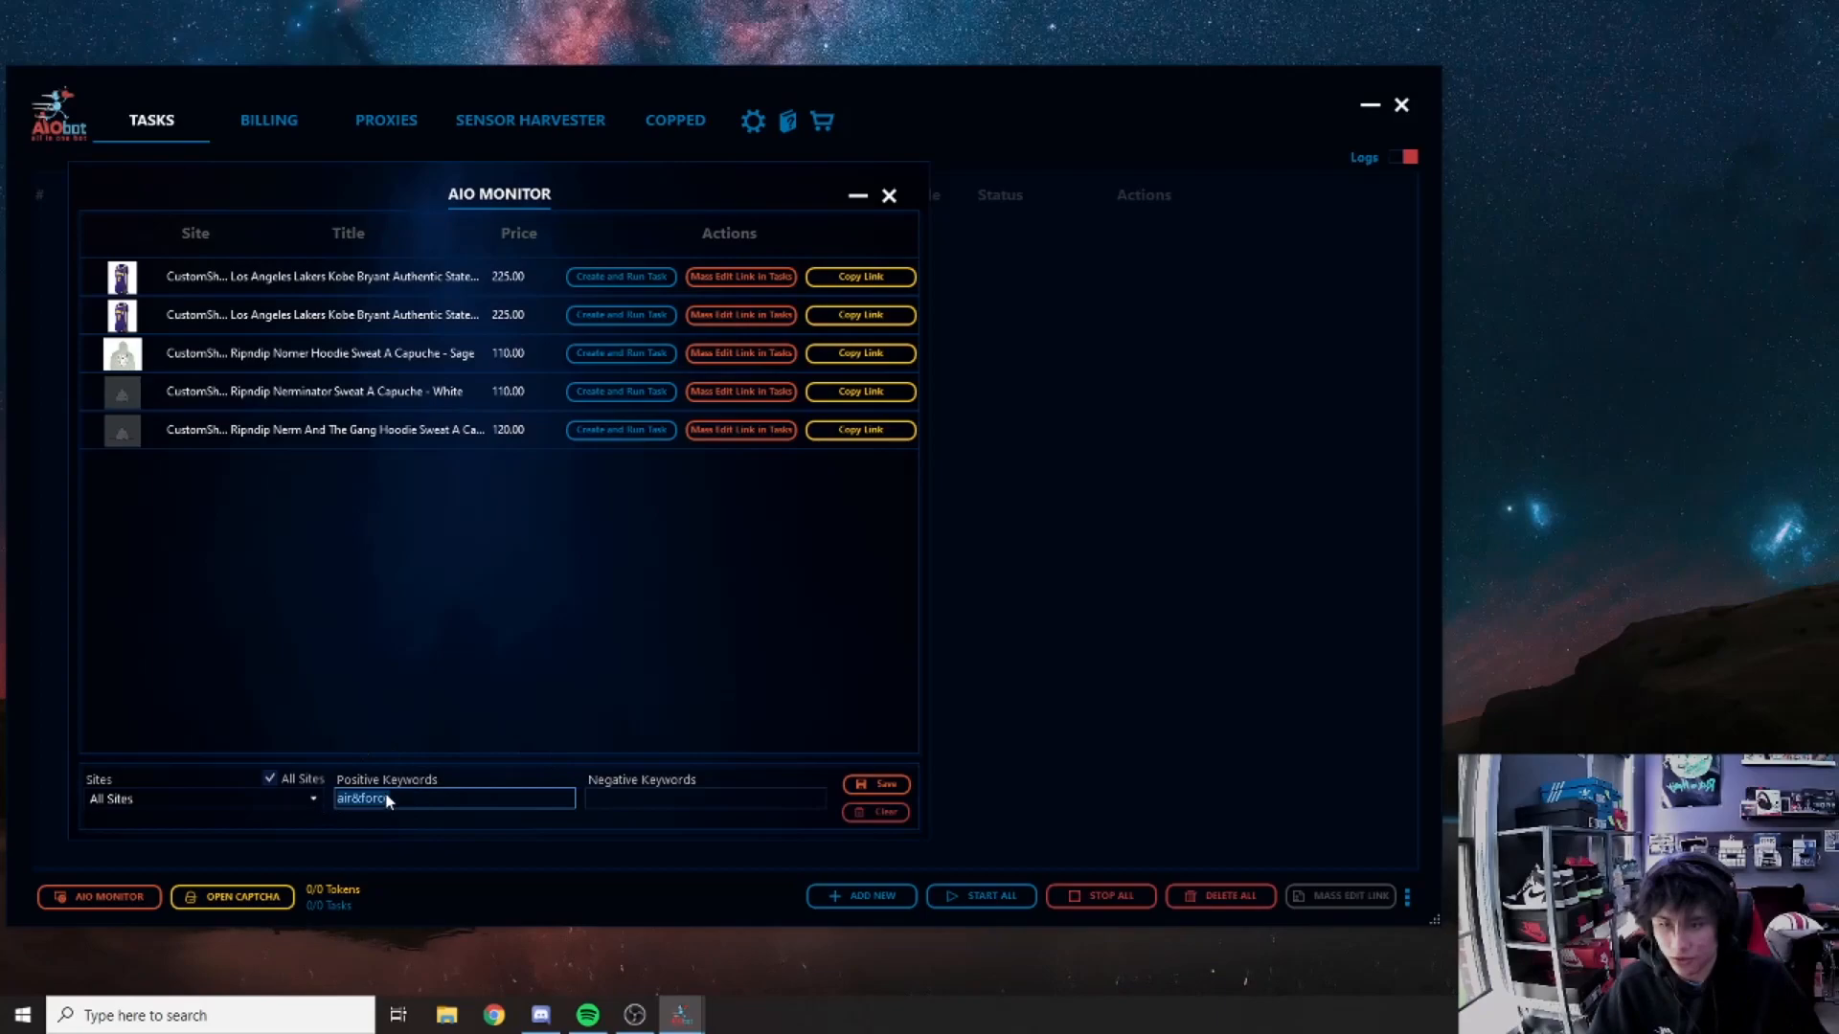
pyautogui.press('BackSpace')
pyautogui.click(889, 196)
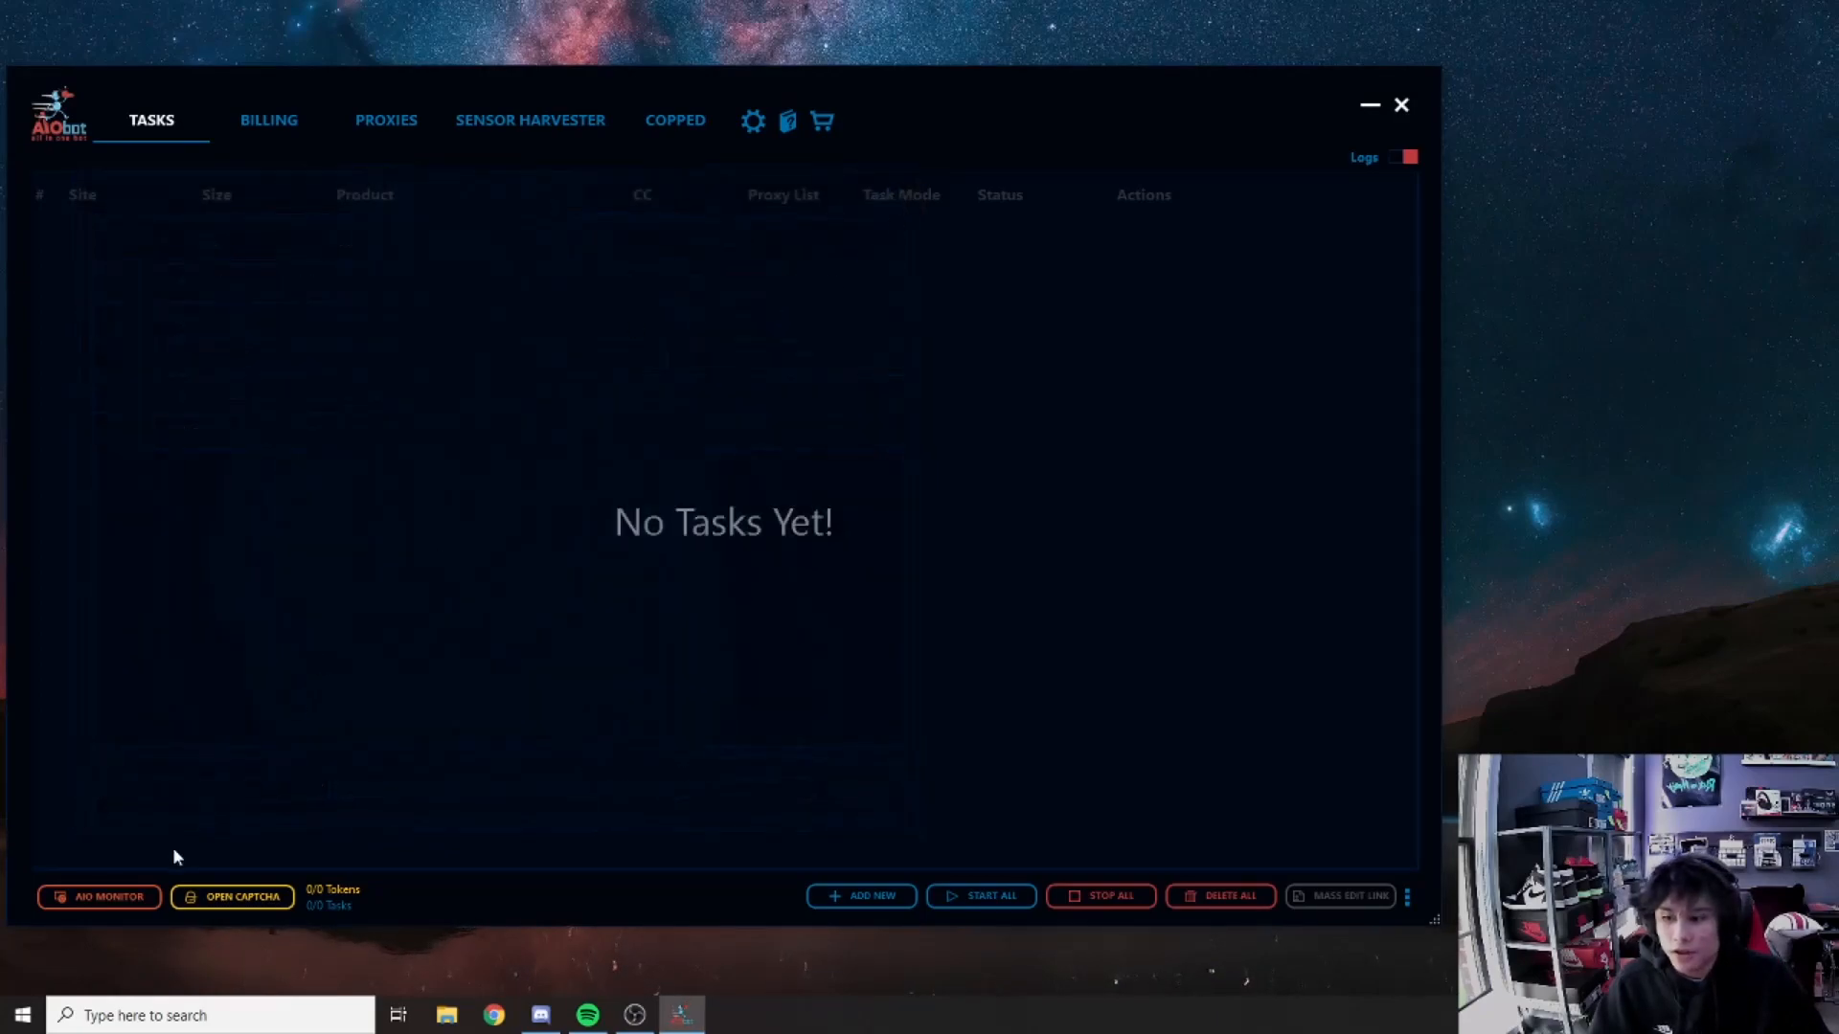
# Step: Open the Gmail Accounts window for captcha solving and reposition it
pyautogui.click(247, 897)
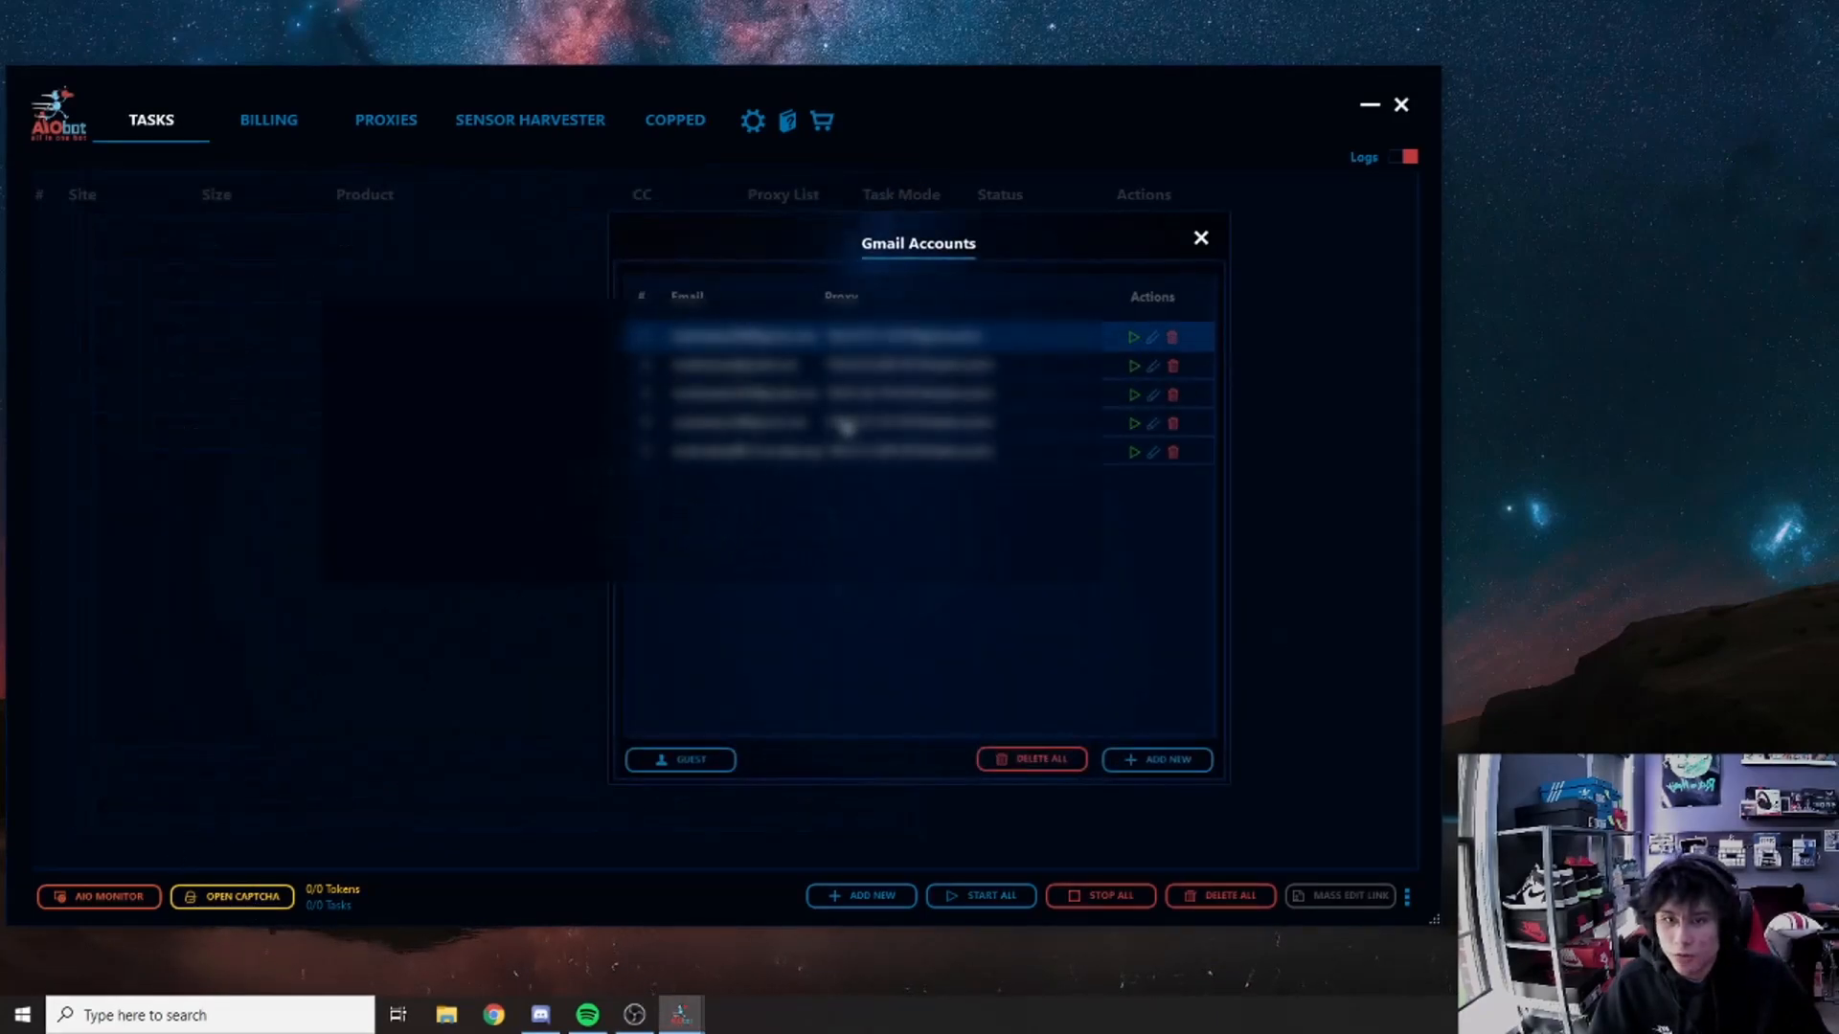
pyautogui.moveTo(739, 241); pyautogui.dragTo(342, 289)
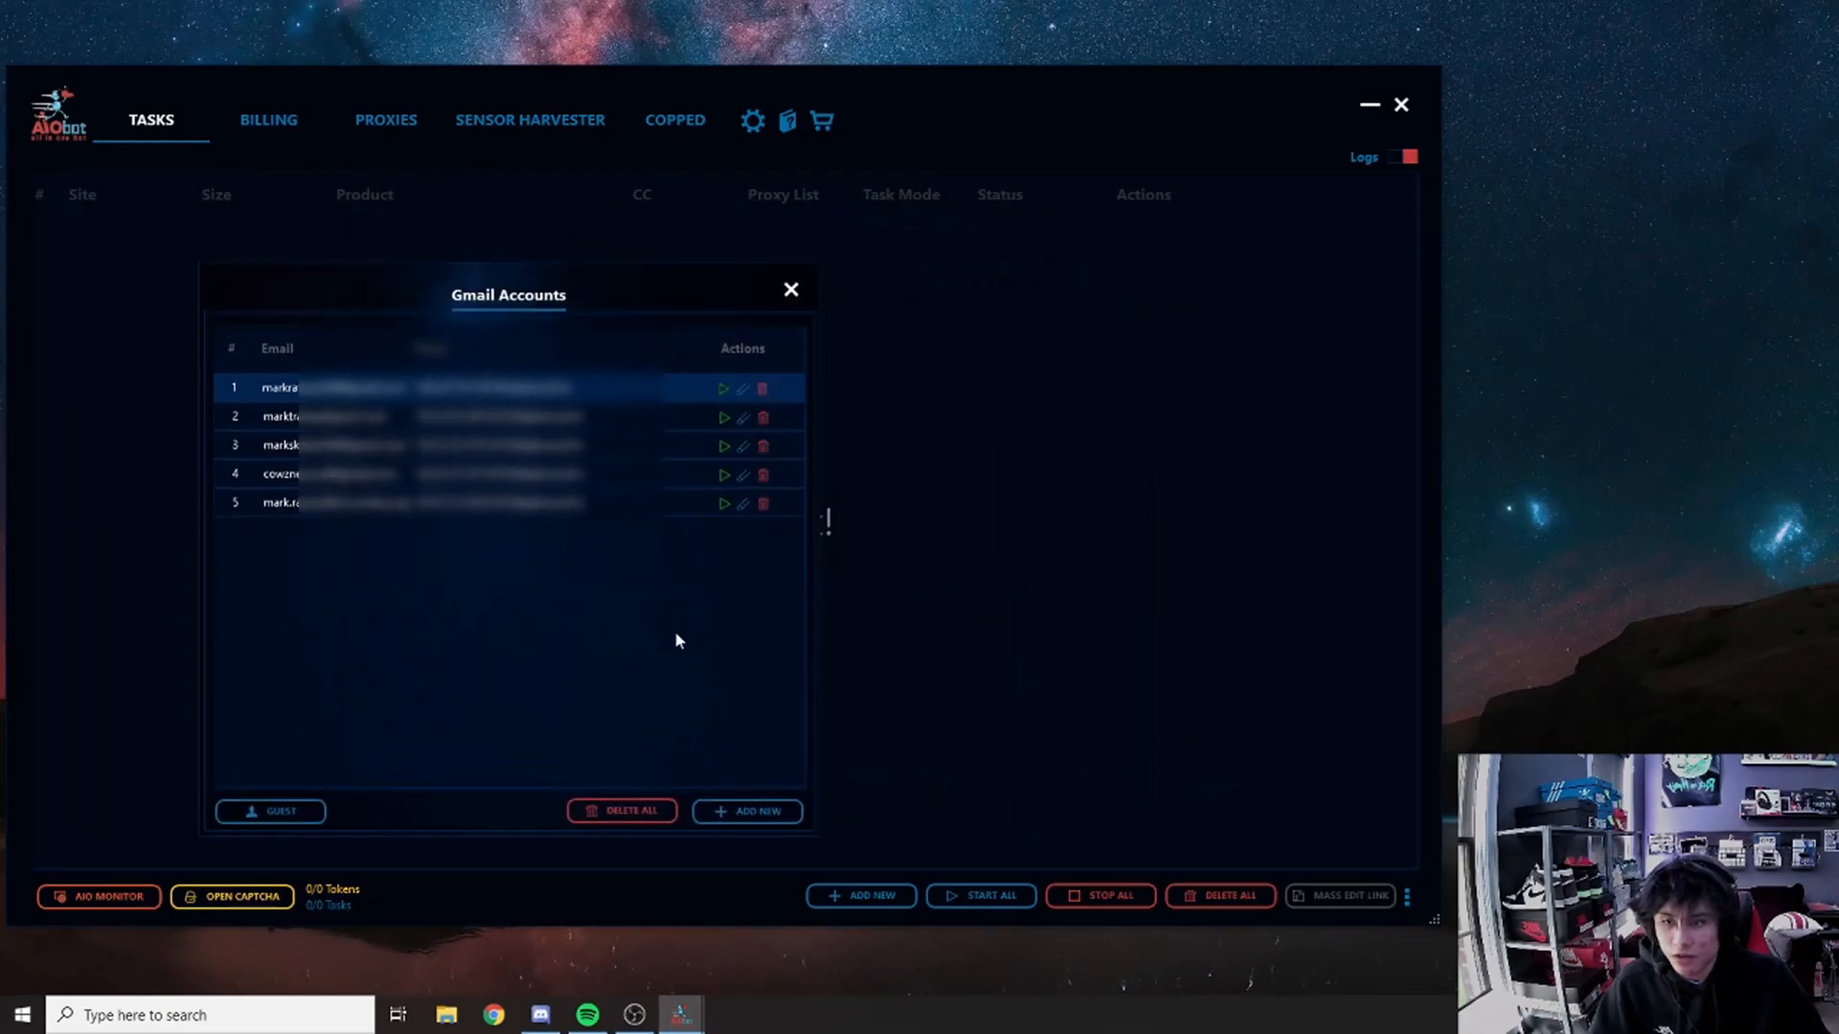
pyautogui.moveTo(483, 289); pyautogui.dragTo(518, 247)
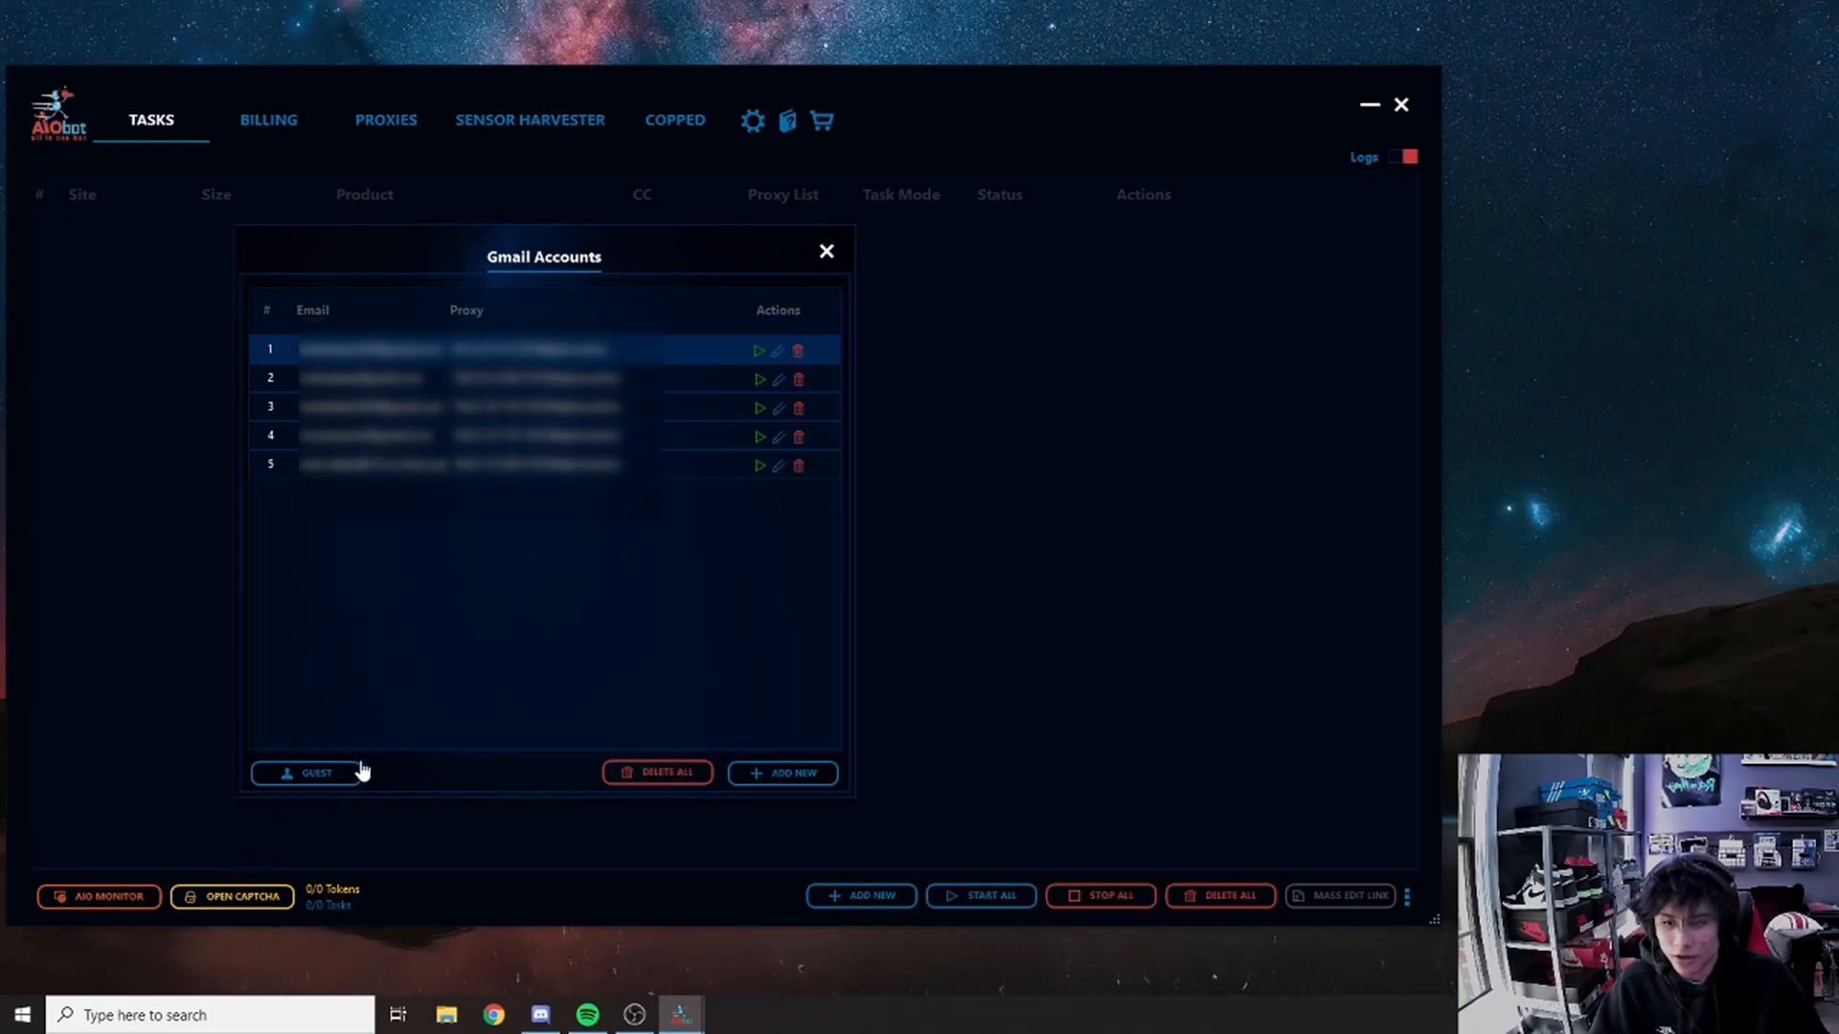
# Step: Cancel the add-Google-account form, then launch a guest captcha solver window over the list
pyautogui.click(774, 774)
pyautogui.click(878, 393)
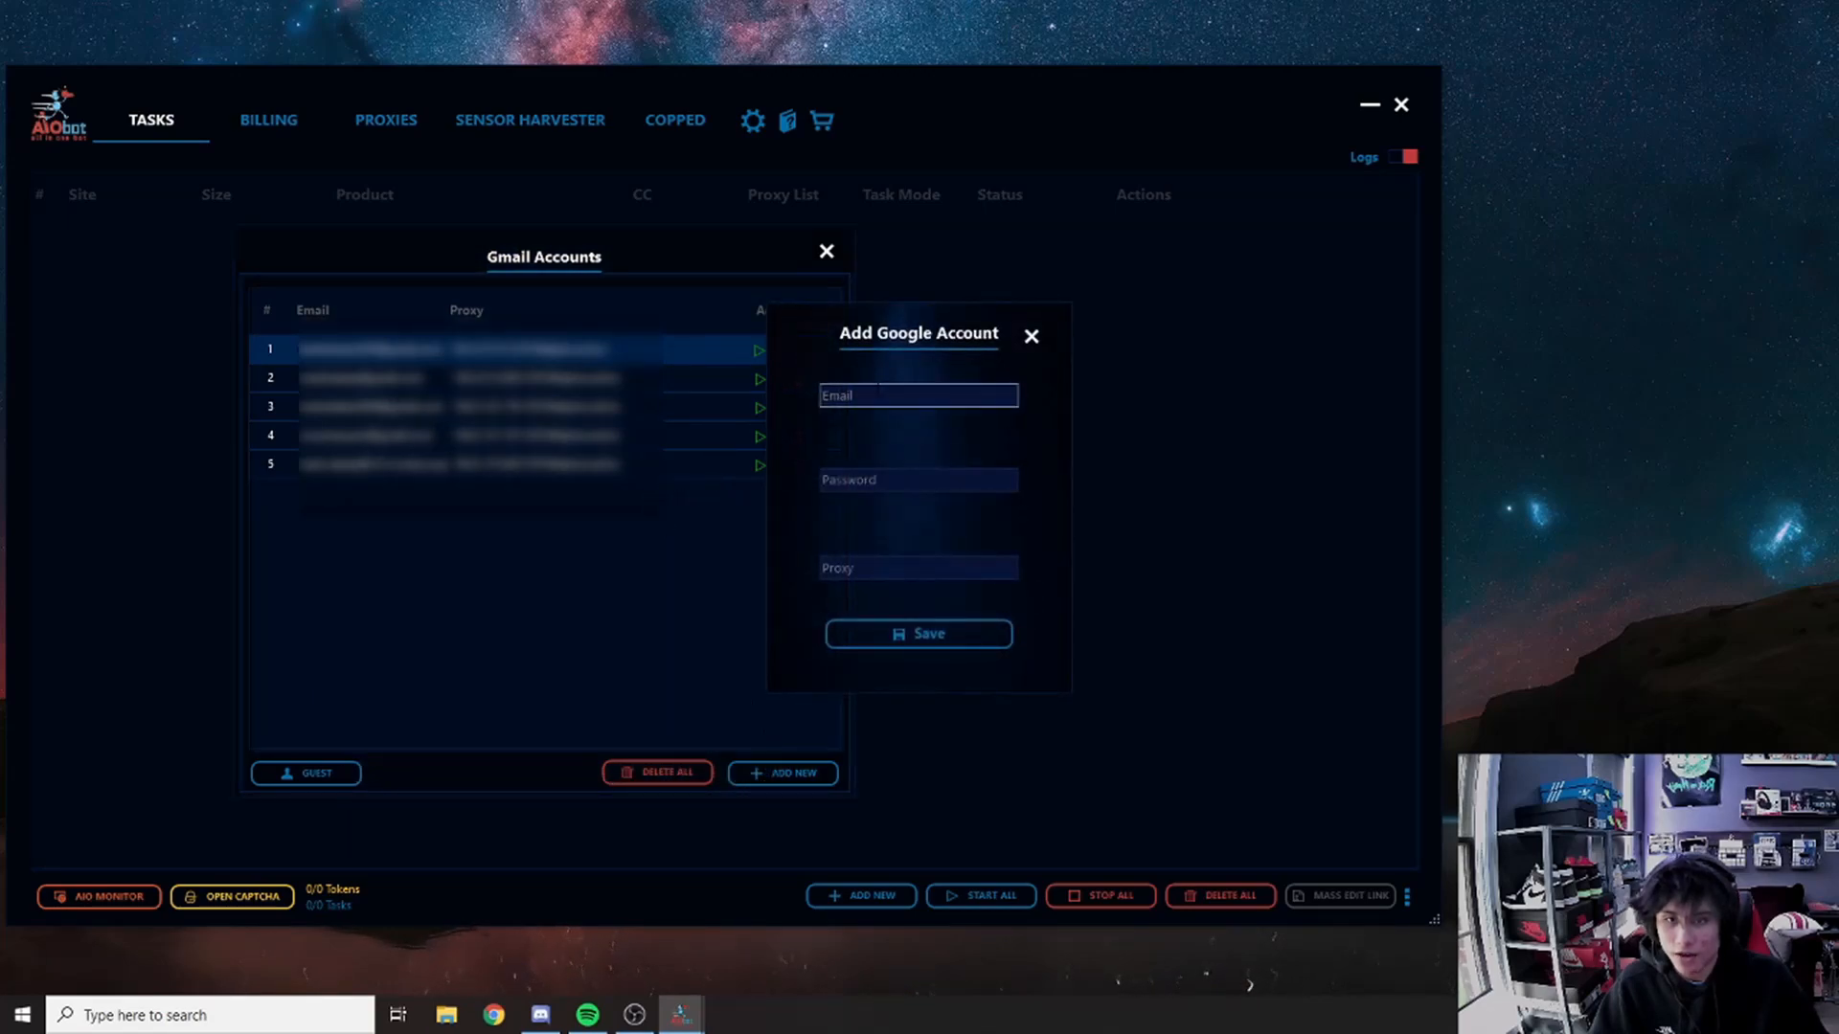
pyautogui.click(1031, 339)
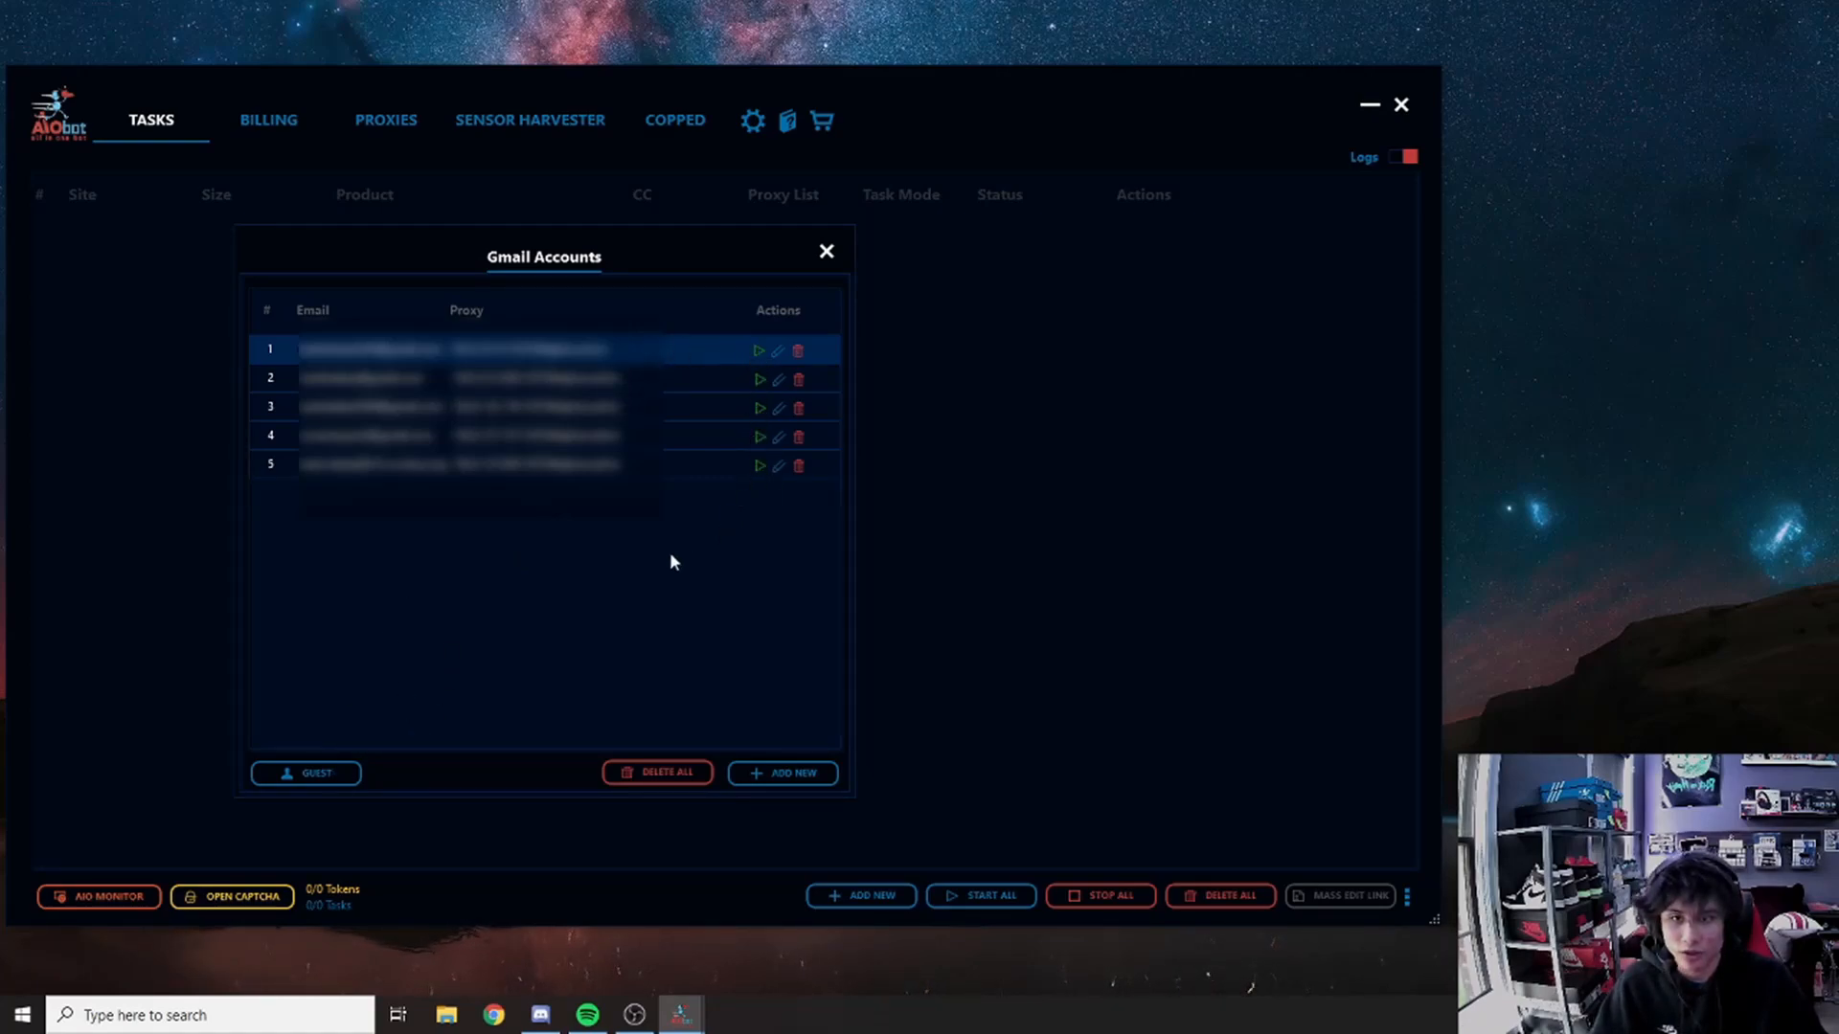
pyautogui.click(317, 781)
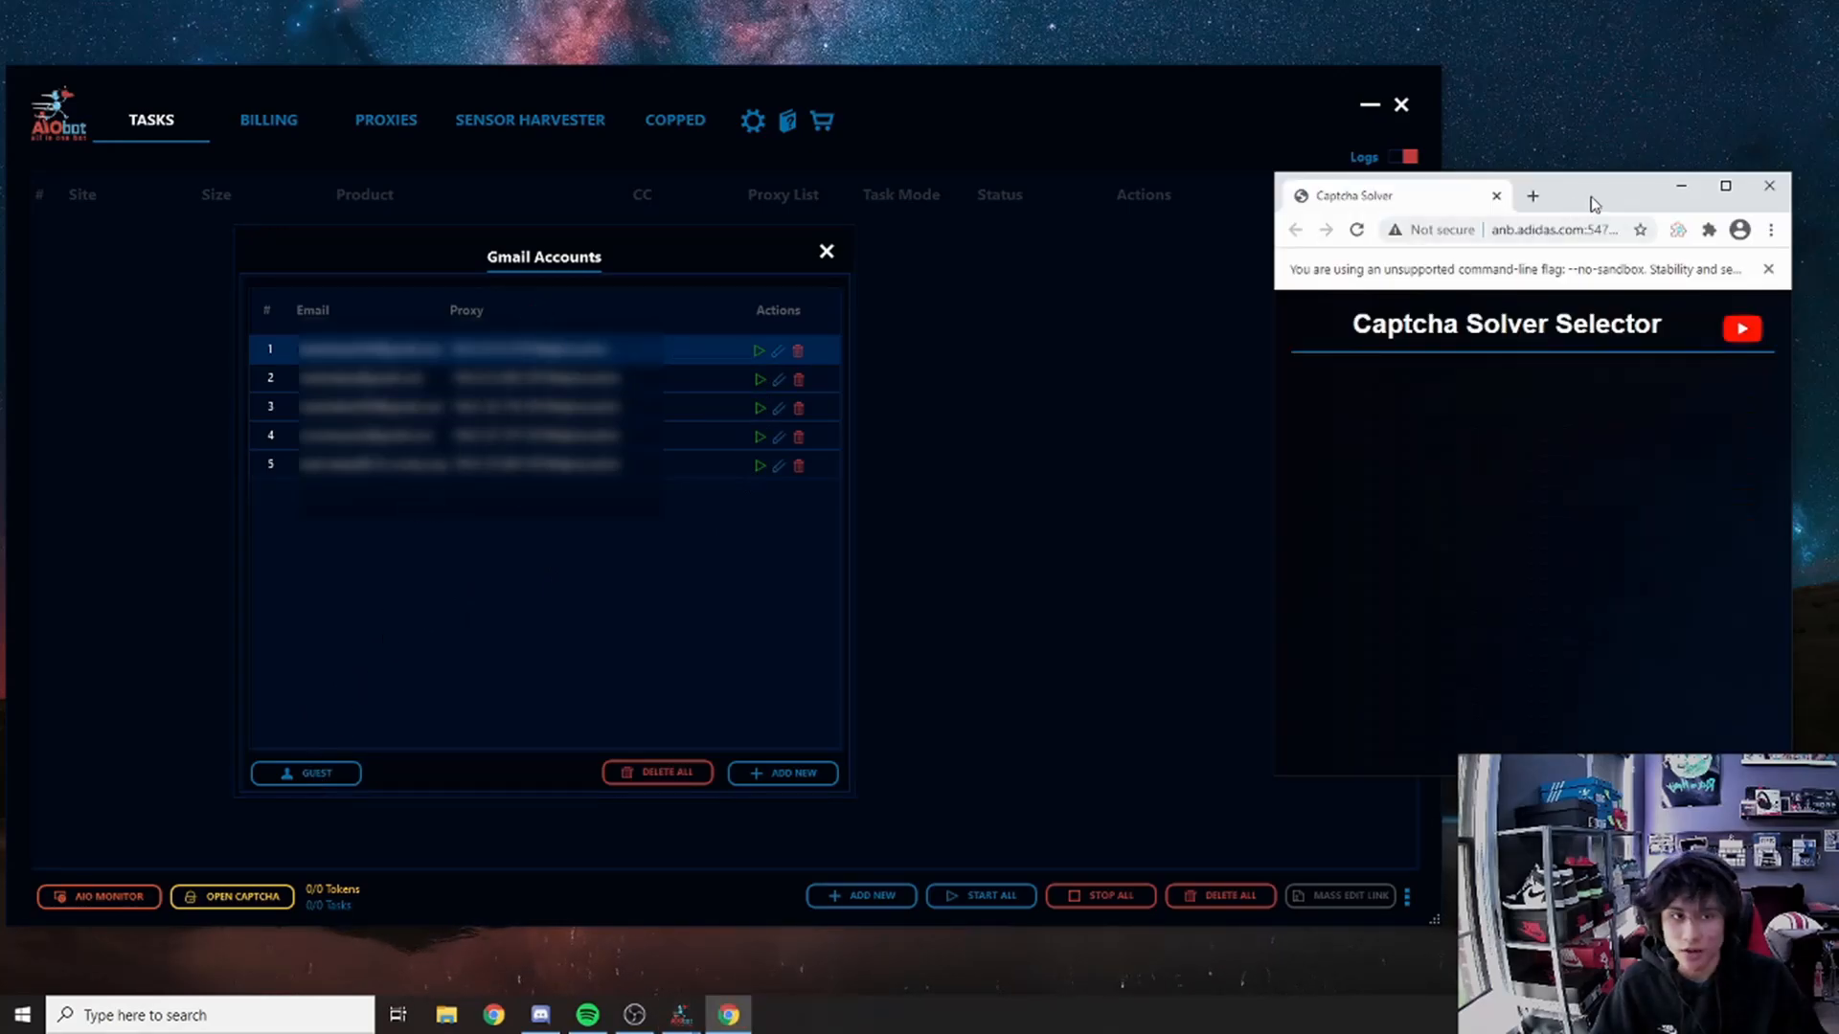
pyautogui.moveTo(1593, 204); pyautogui.dragTo(638, 180)
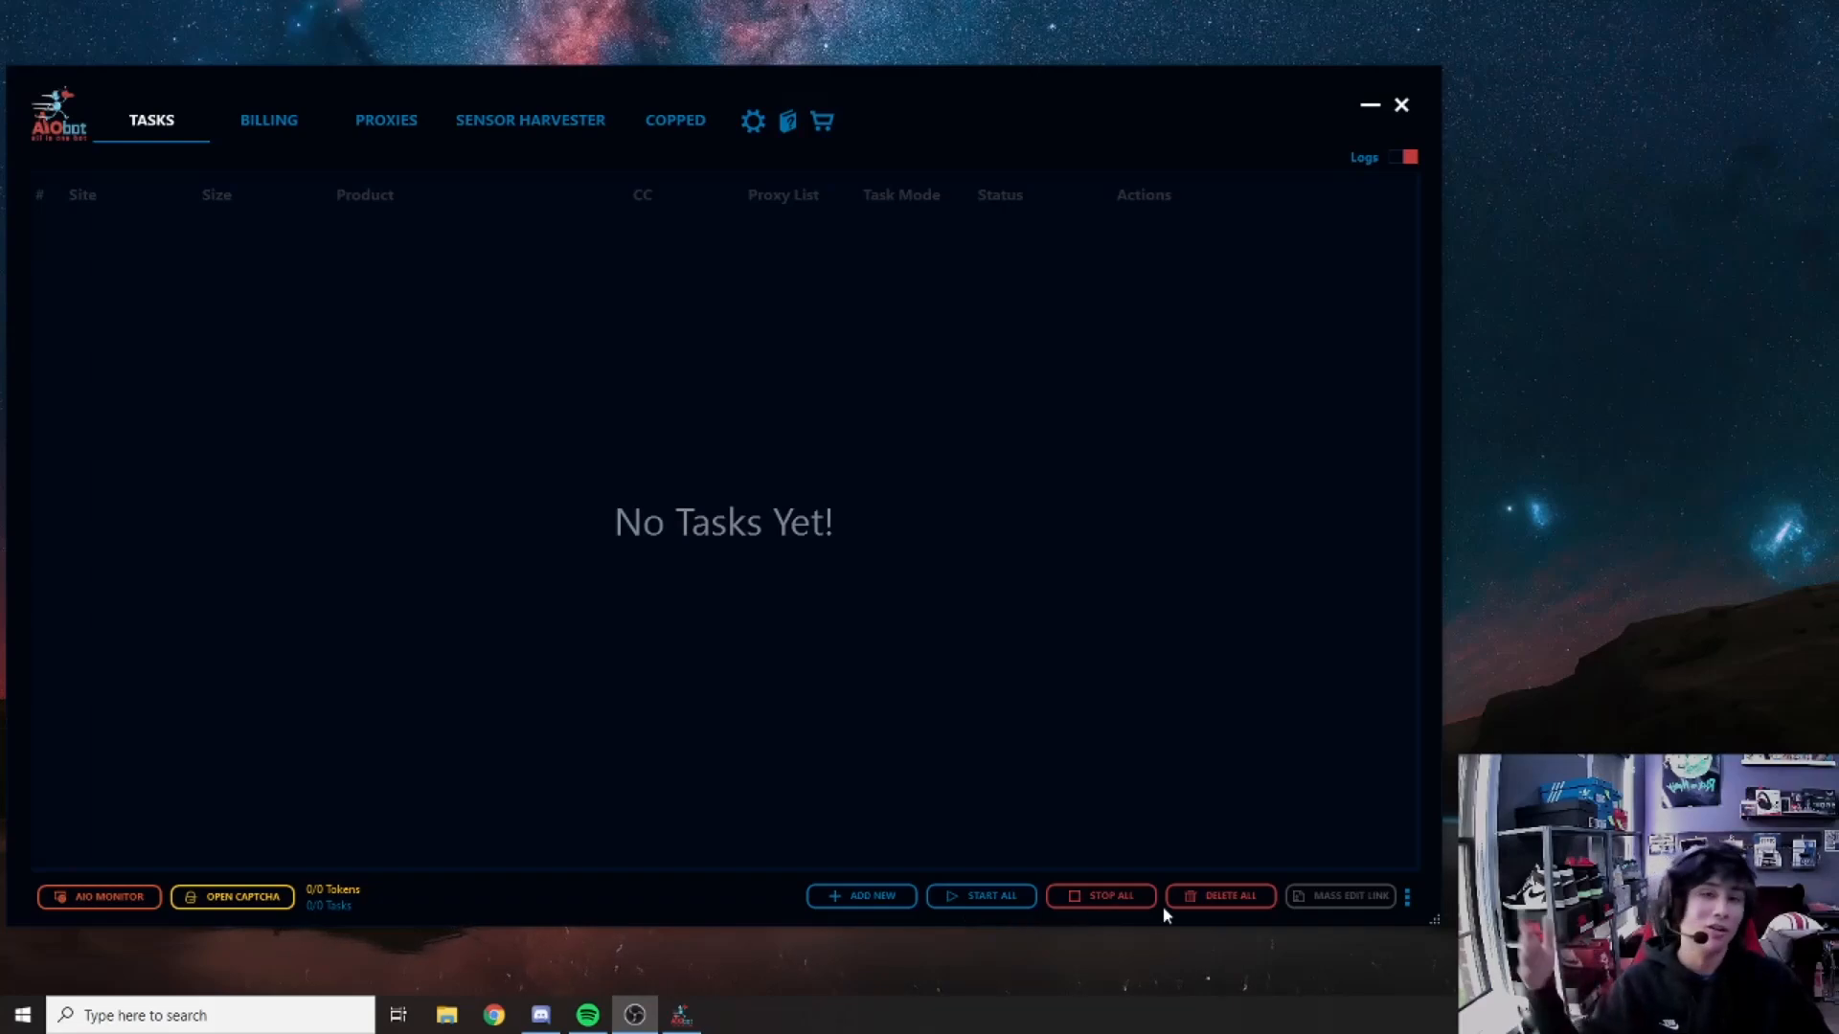
# Step: Bring AIO Bot to the front and open the Add New Task dialog
pyautogui.click(1308, 915)
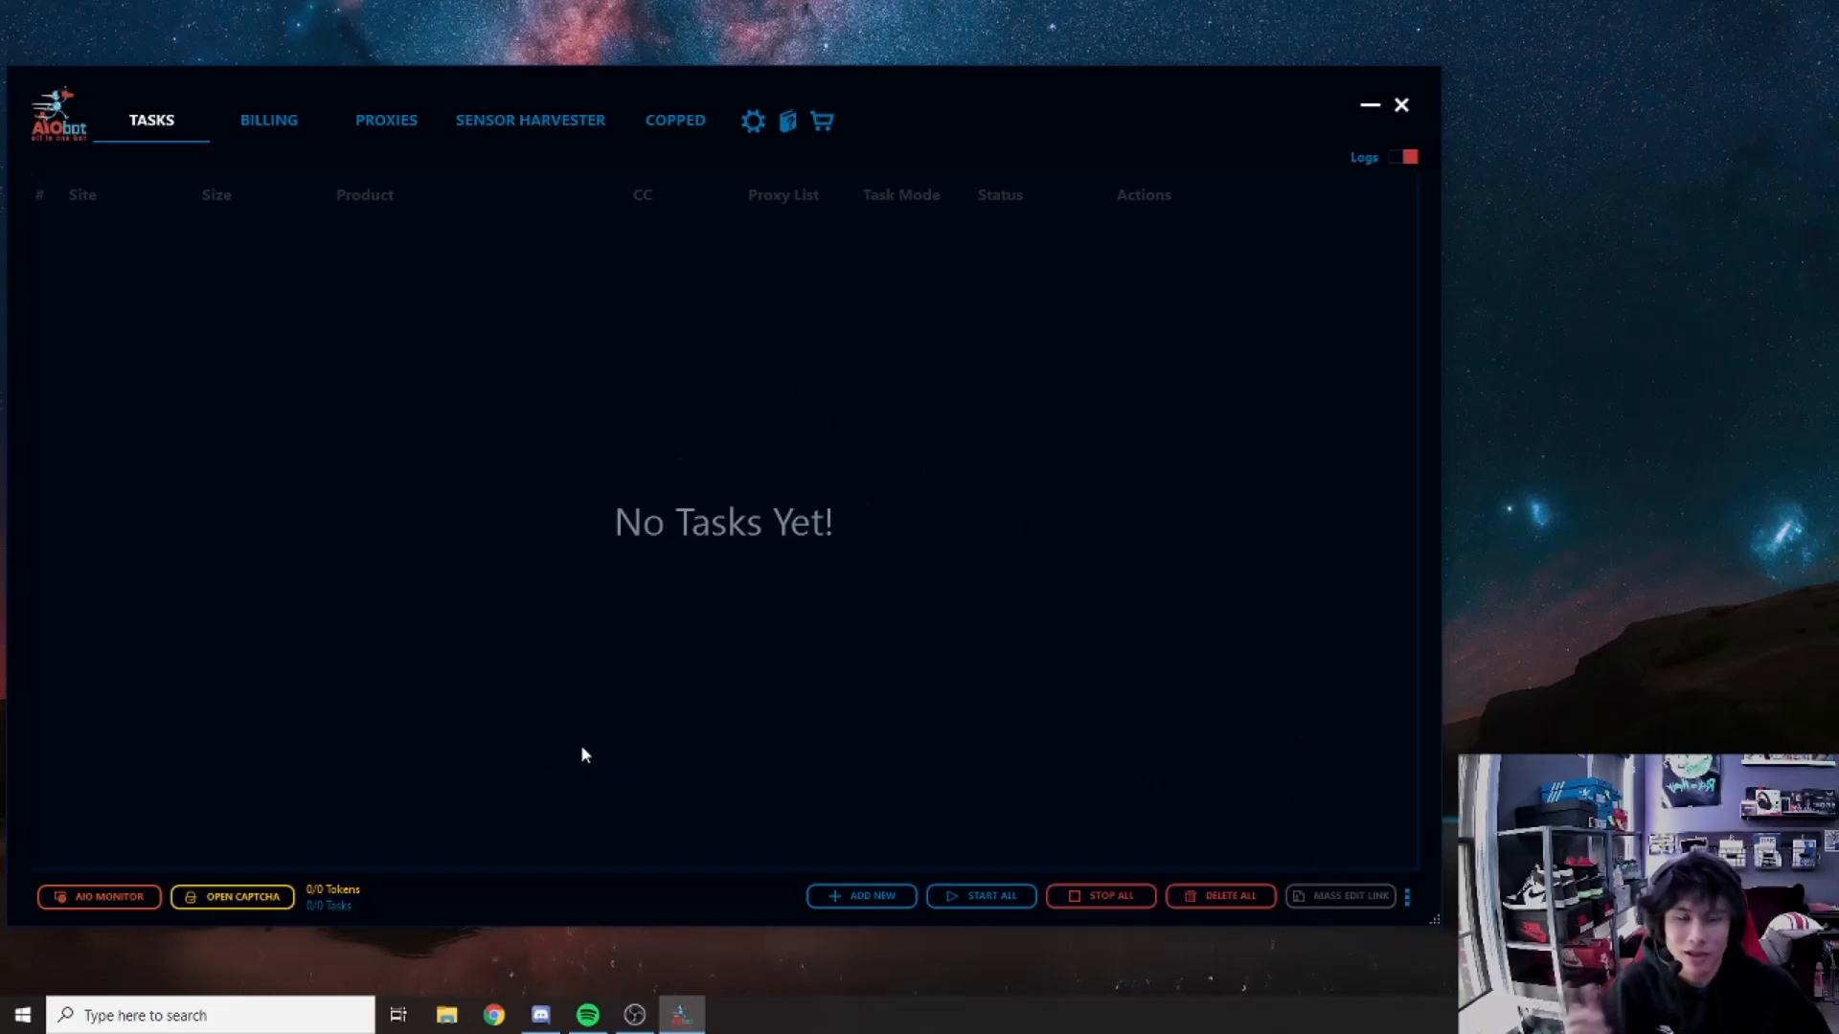
pyautogui.click(869, 903)
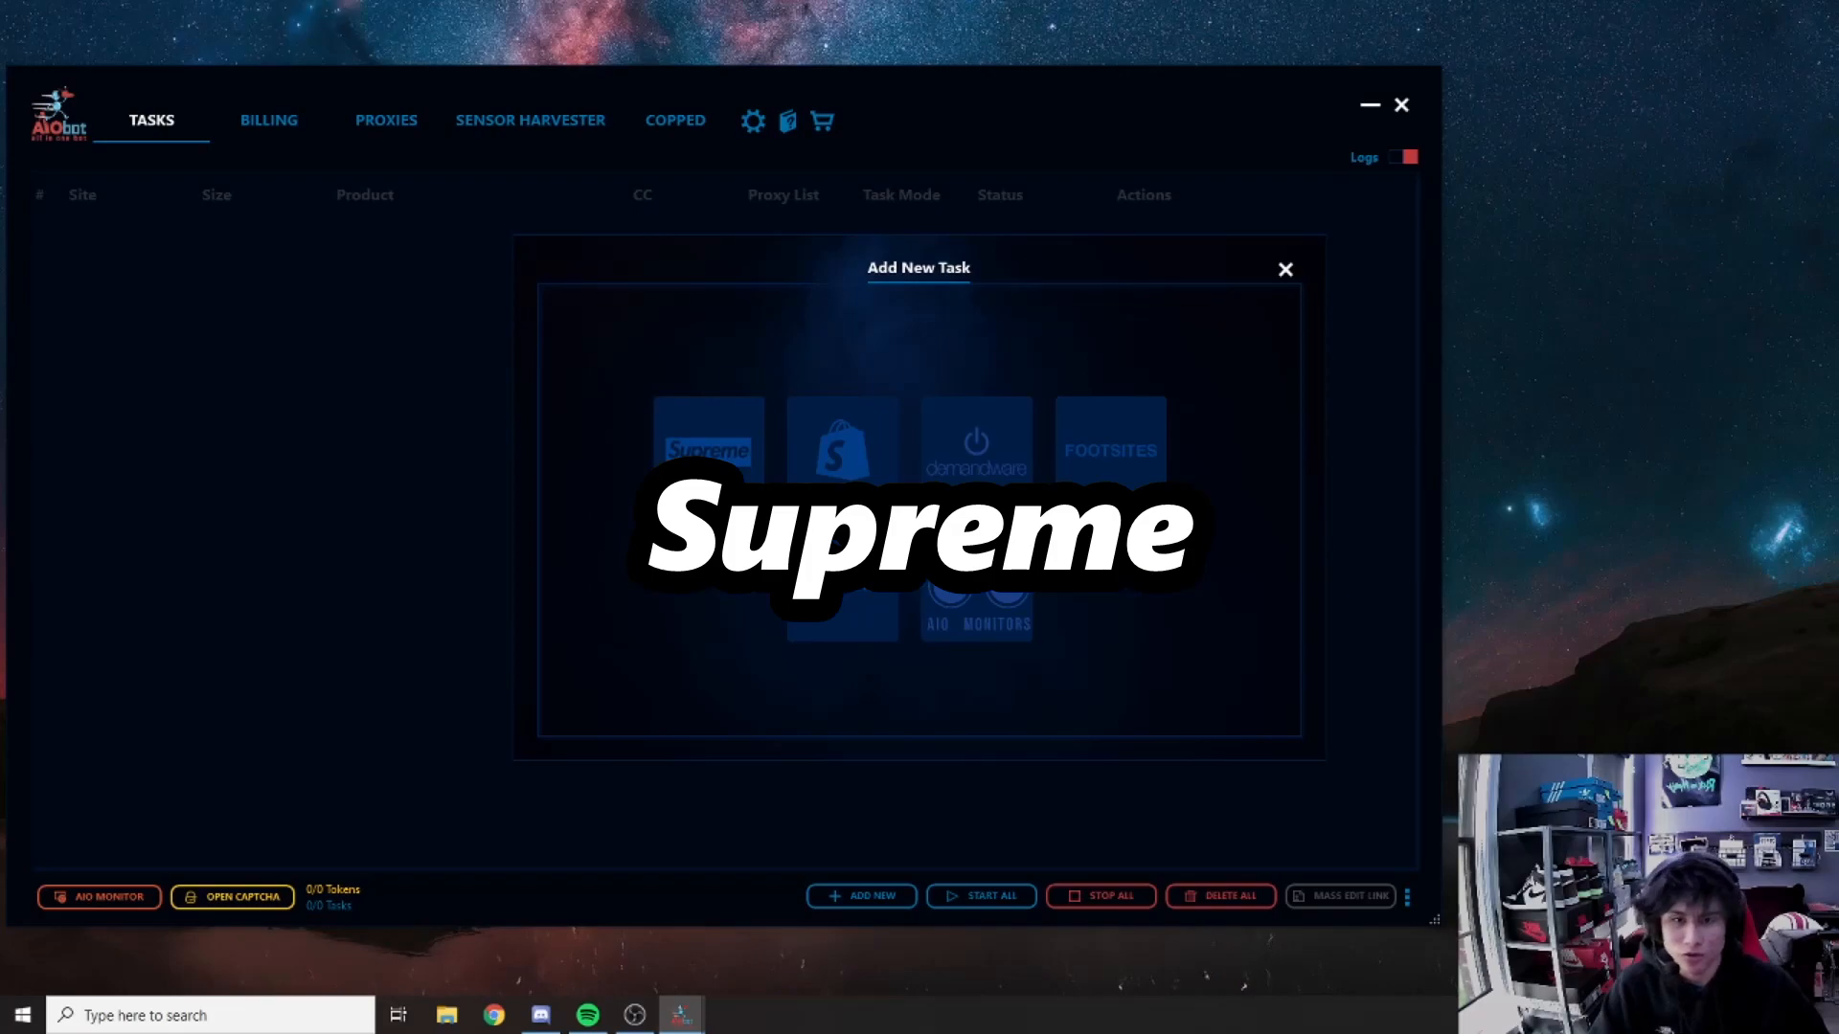
# Step: Create a Supreme task on Supreme US with Guest checkout and no proxy list
pyautogui.click(678, 446)
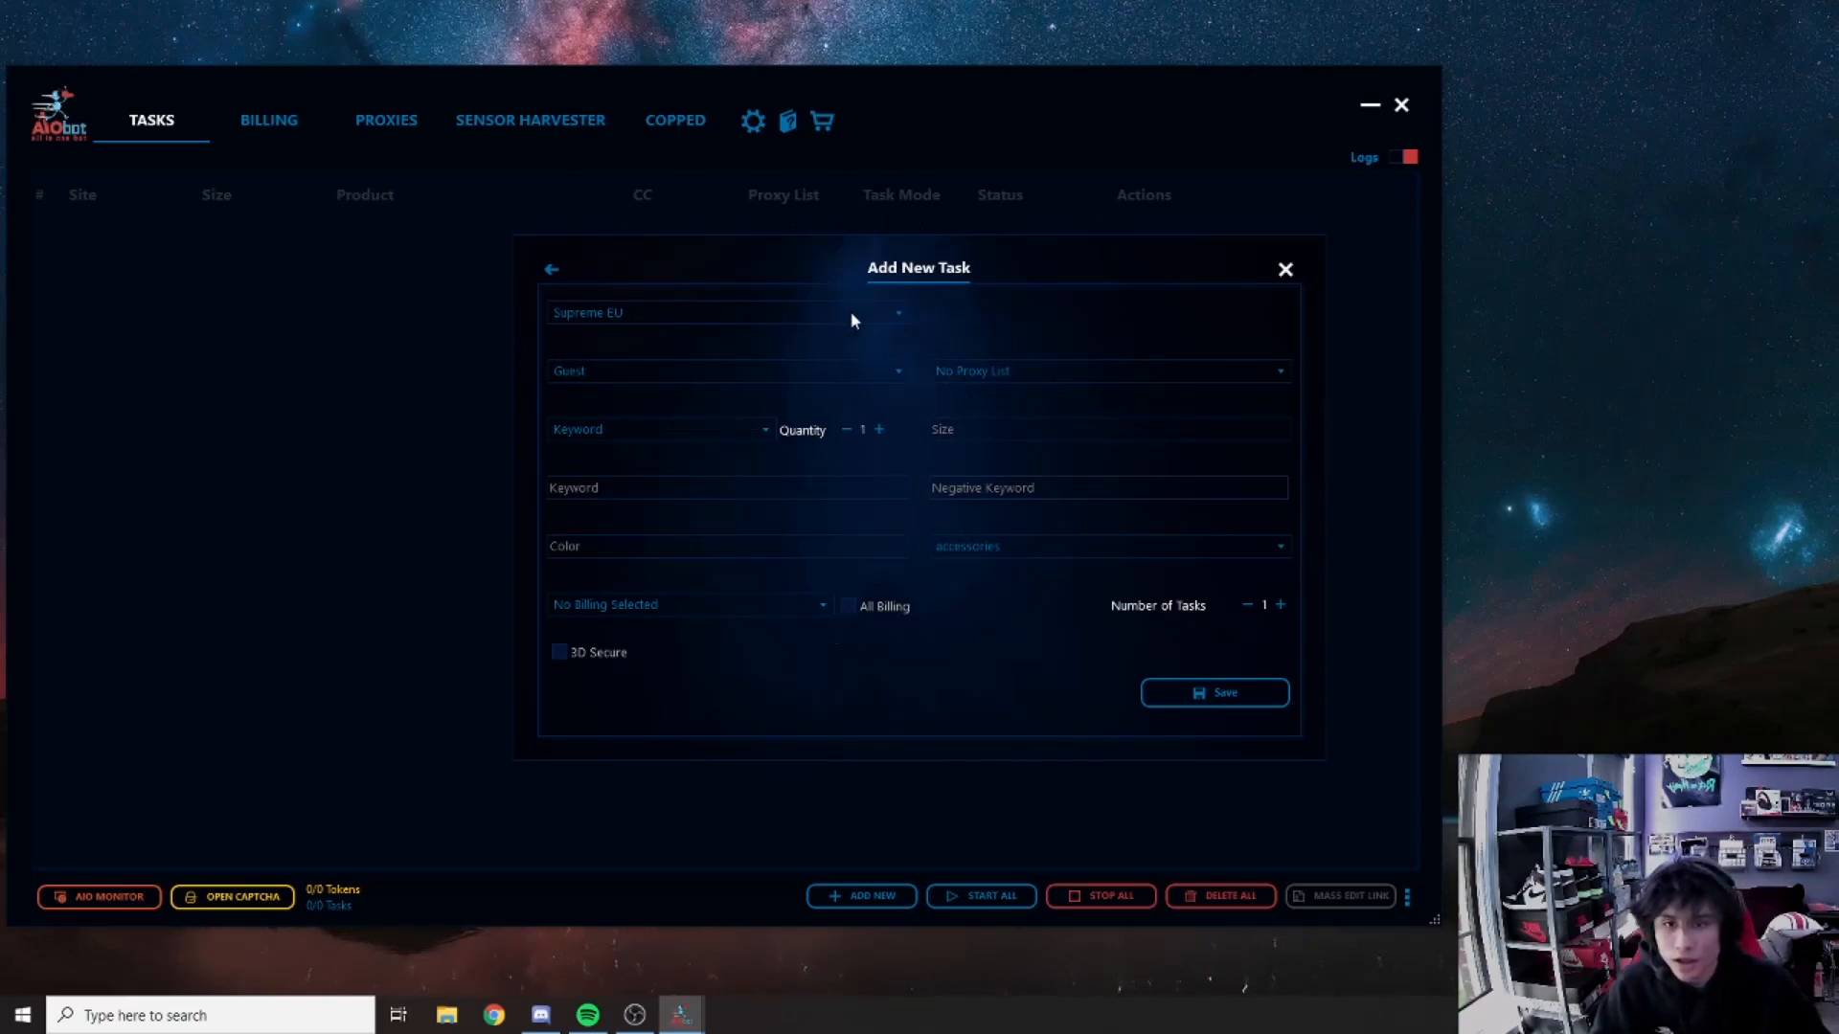
pyautogui.click(898, 316)
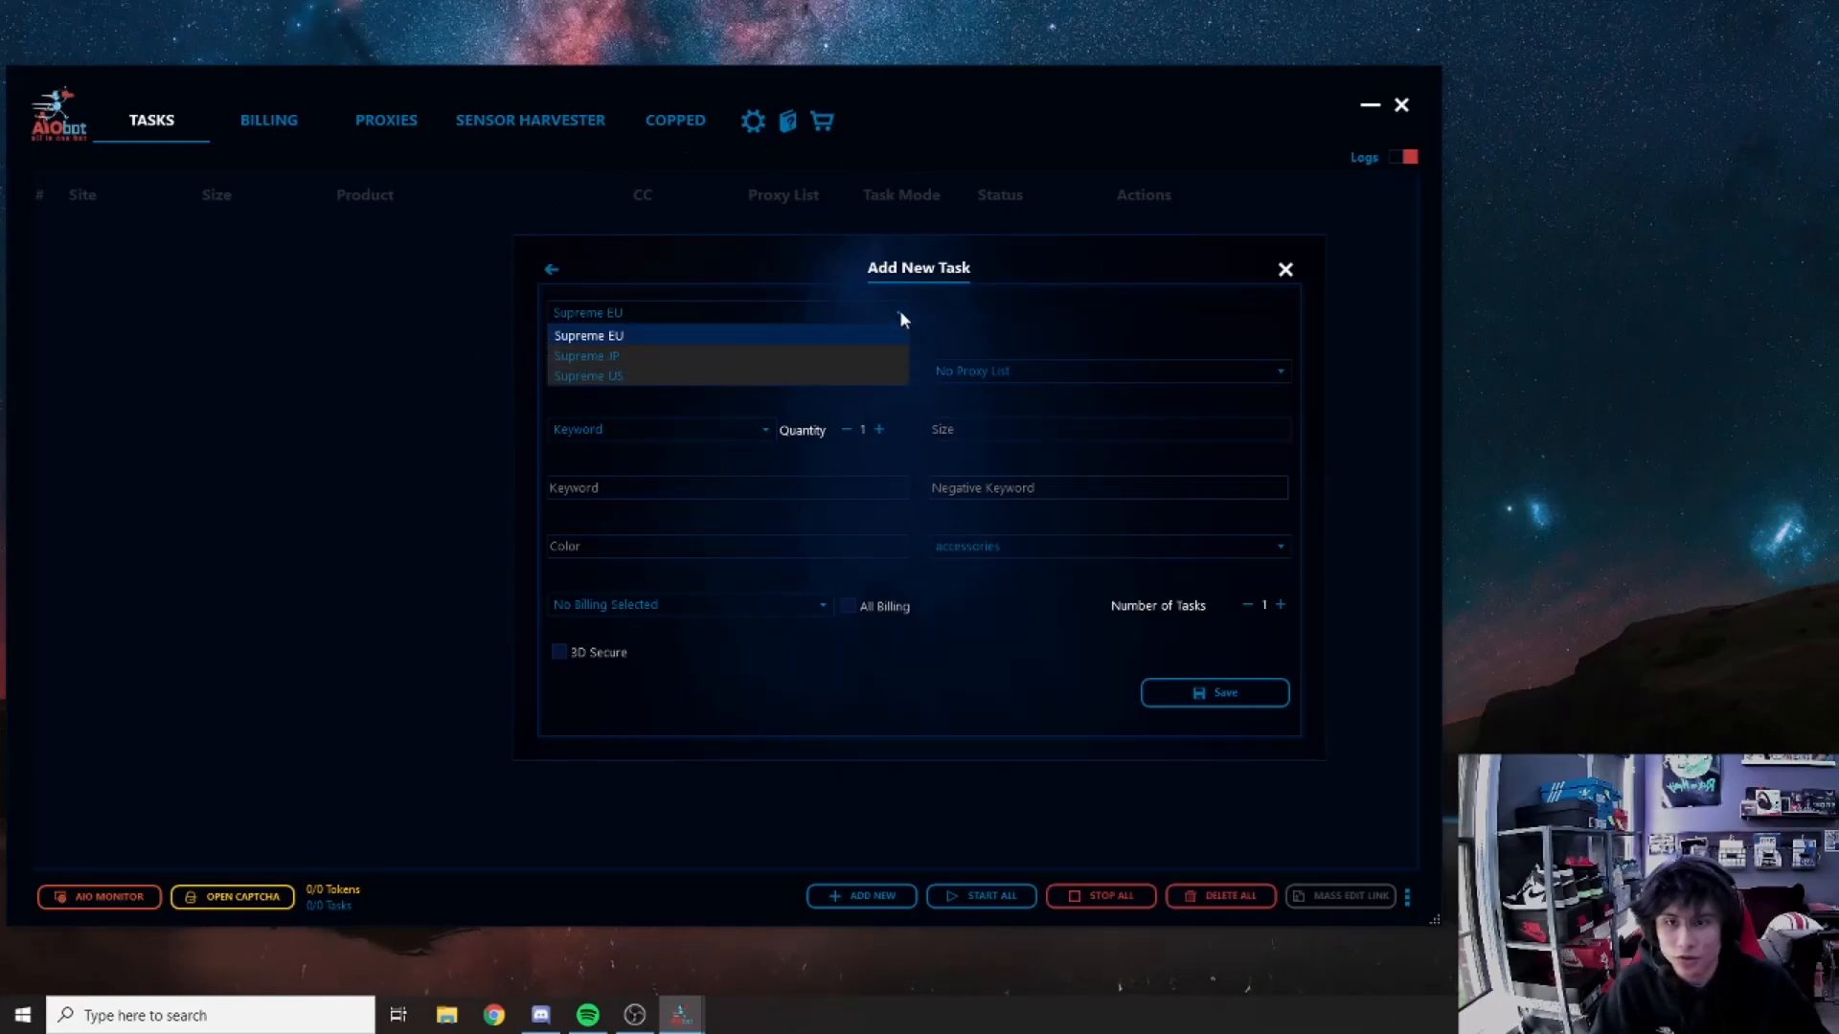
pyautogui.click(634, 379)
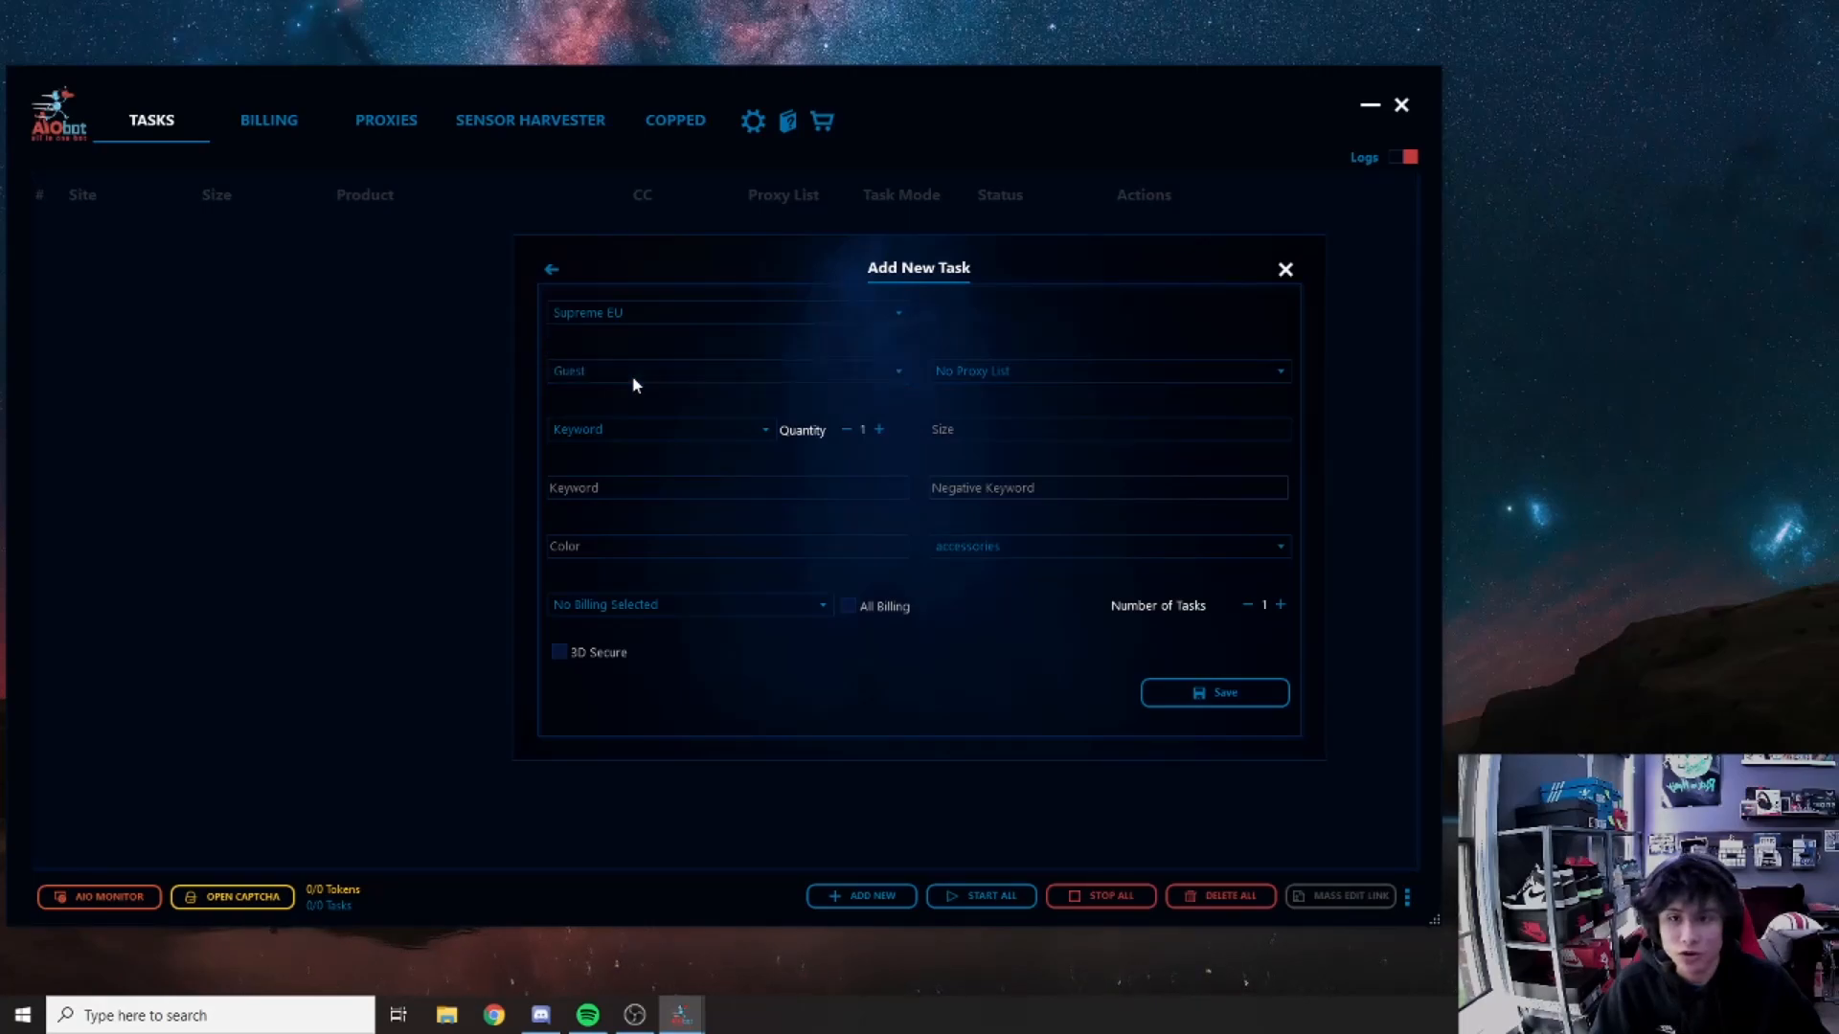
pyautogui.click(900, 314)
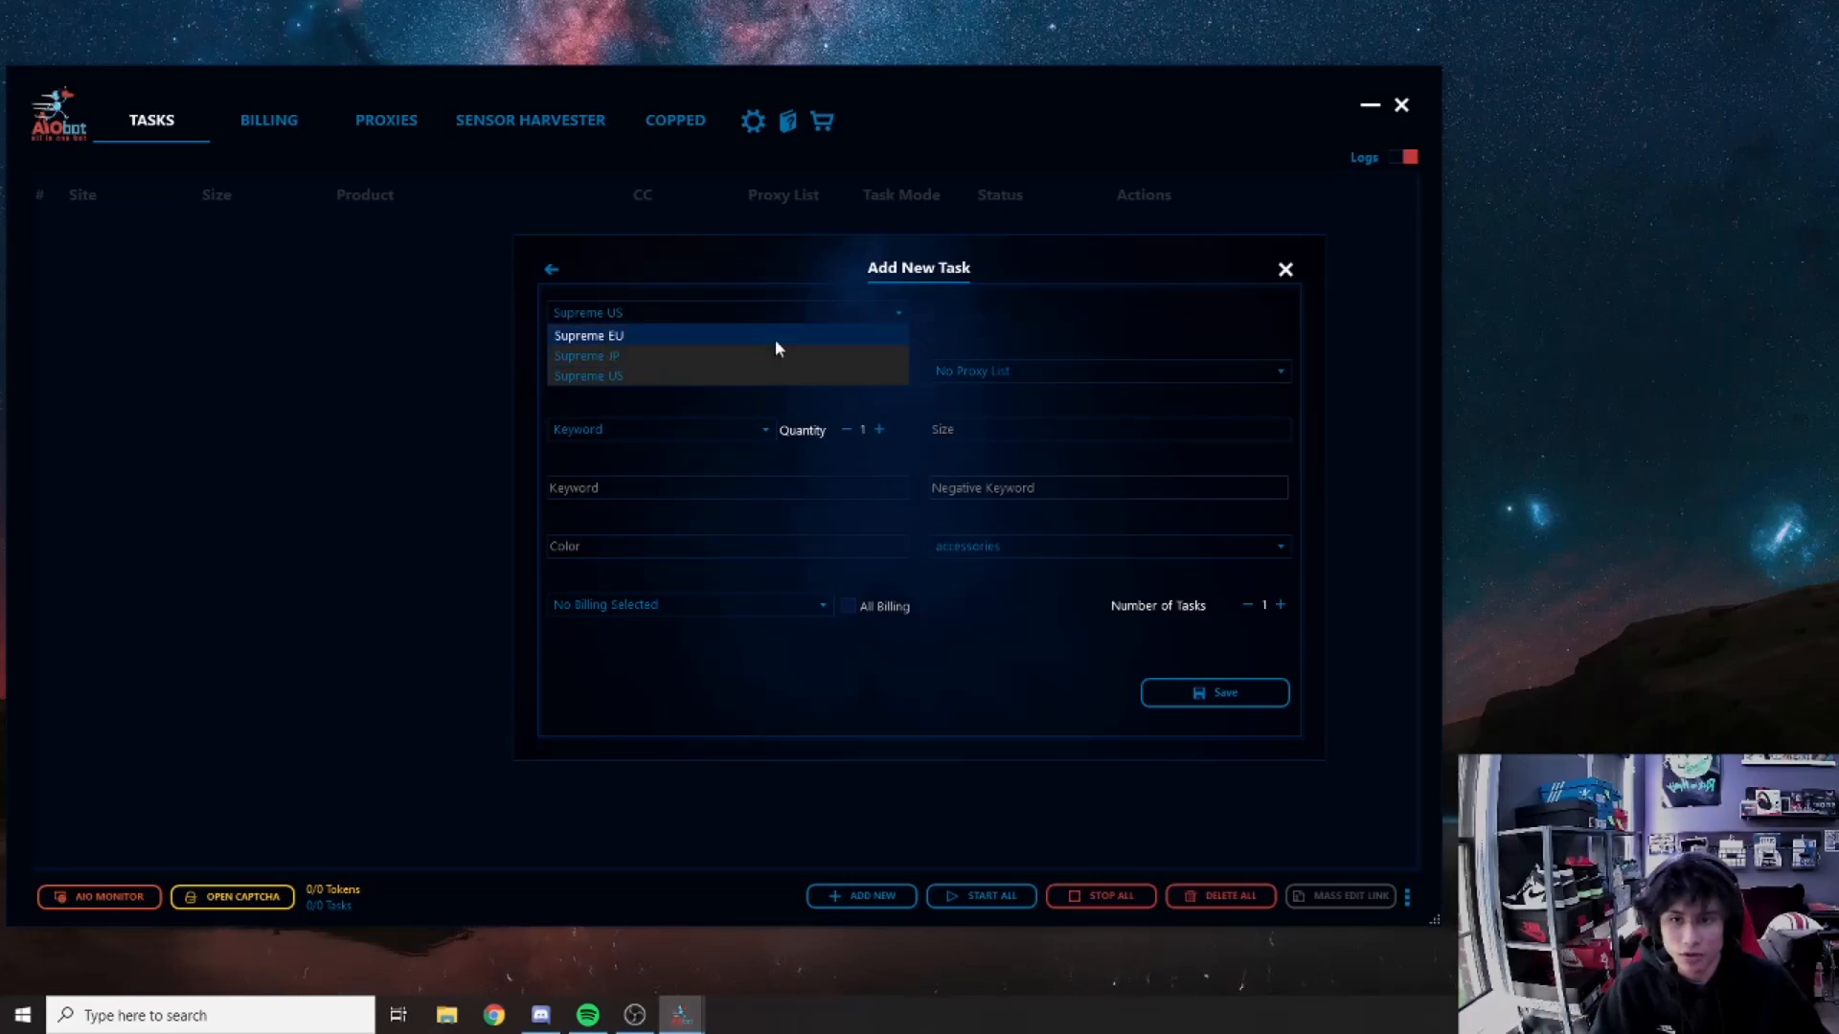
pyautogui.click(900, 313)
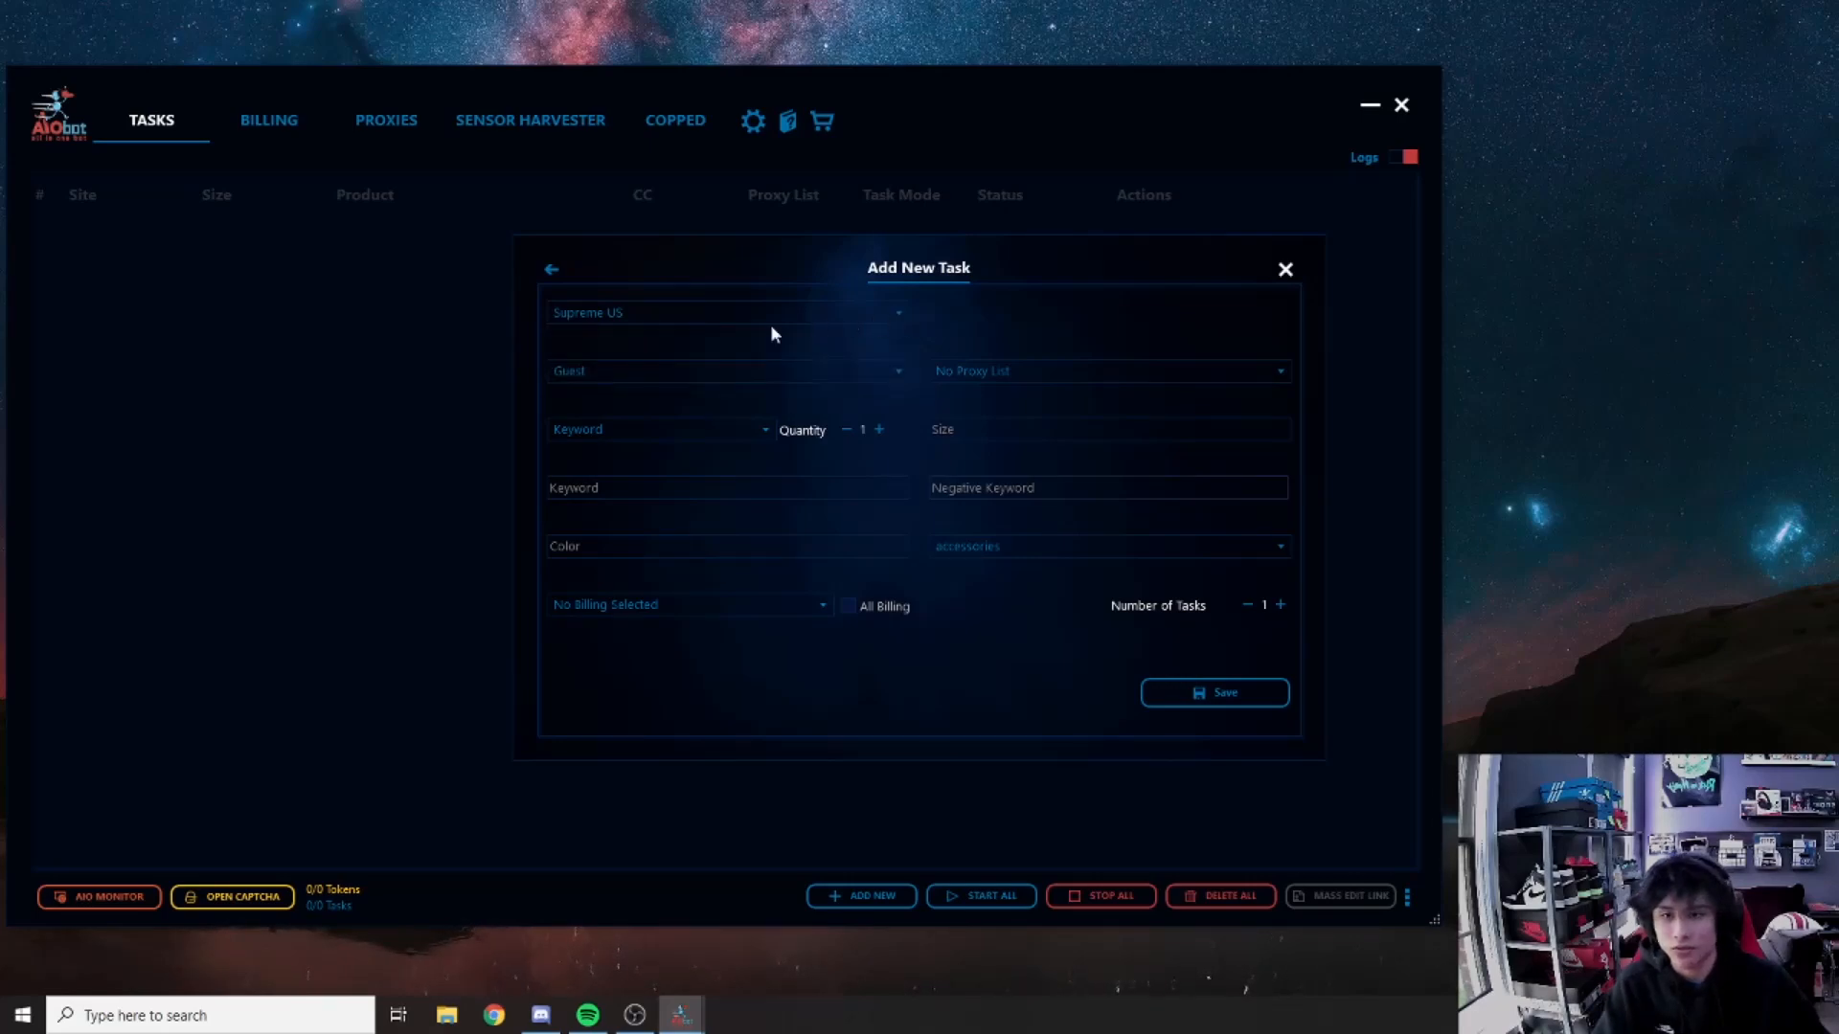
pyautogui.click(710, 374)
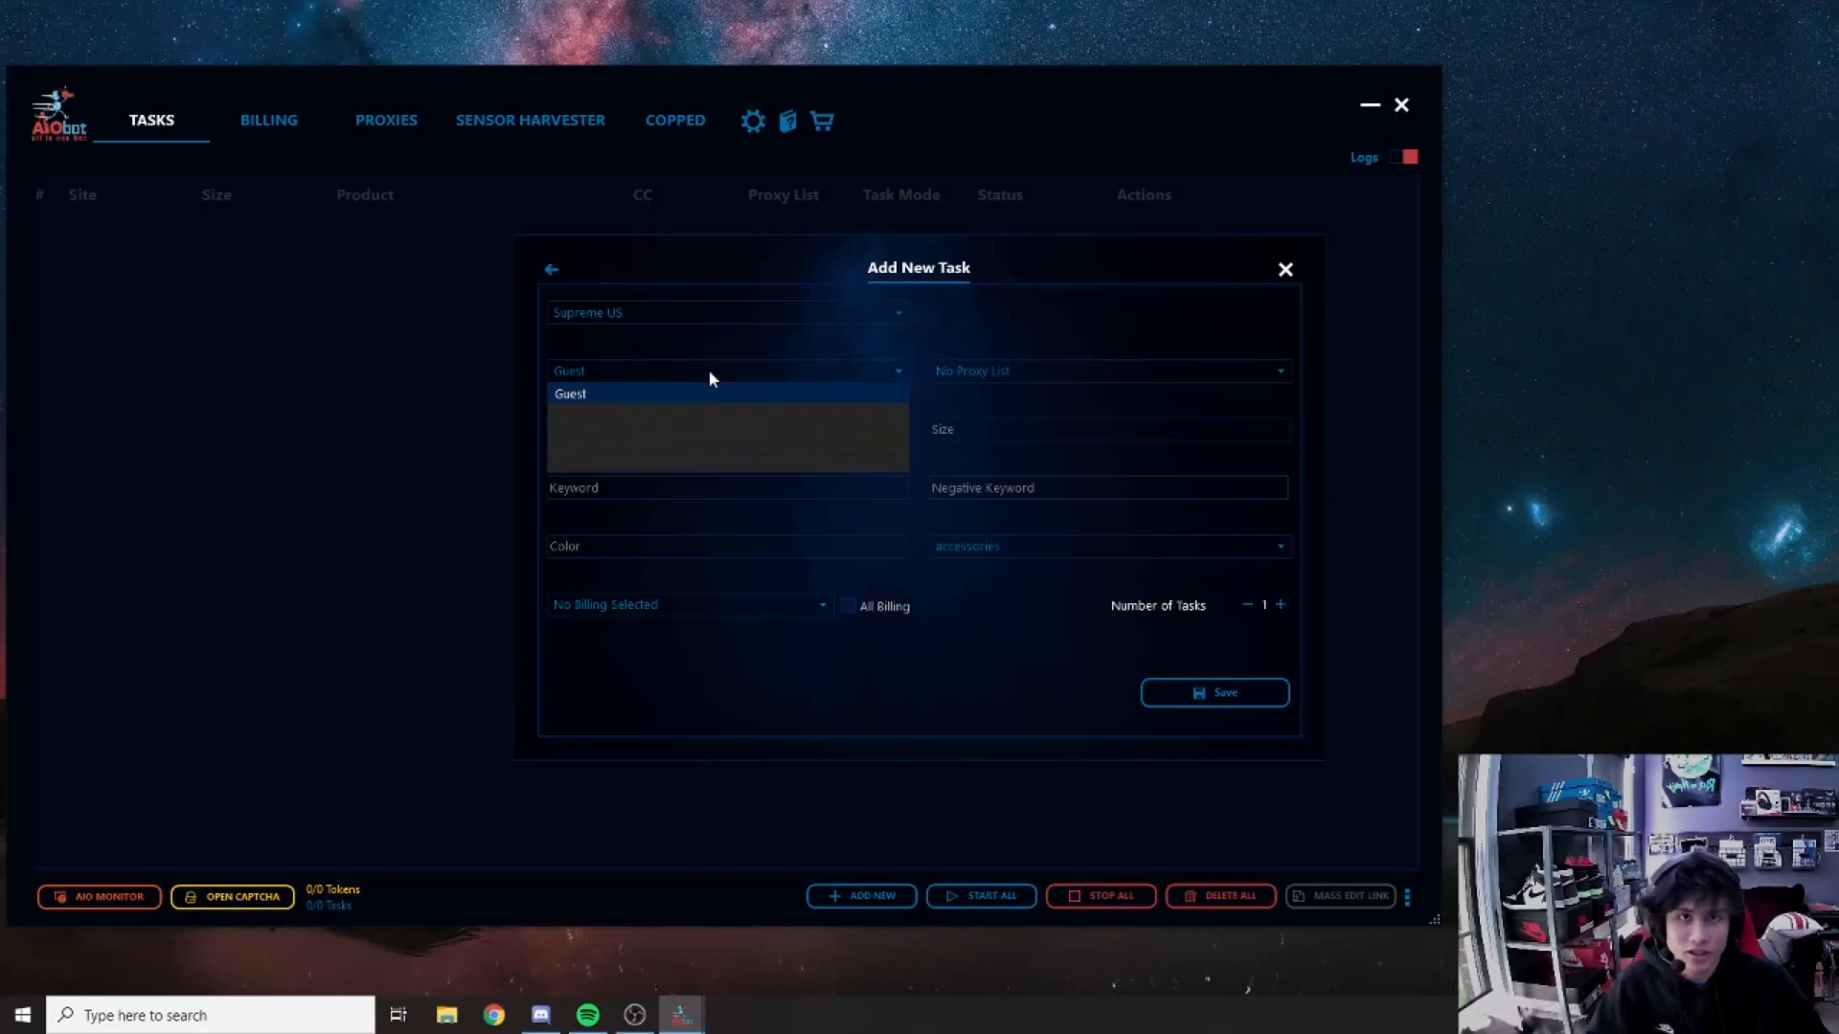
pyautogui.click(709, 379)
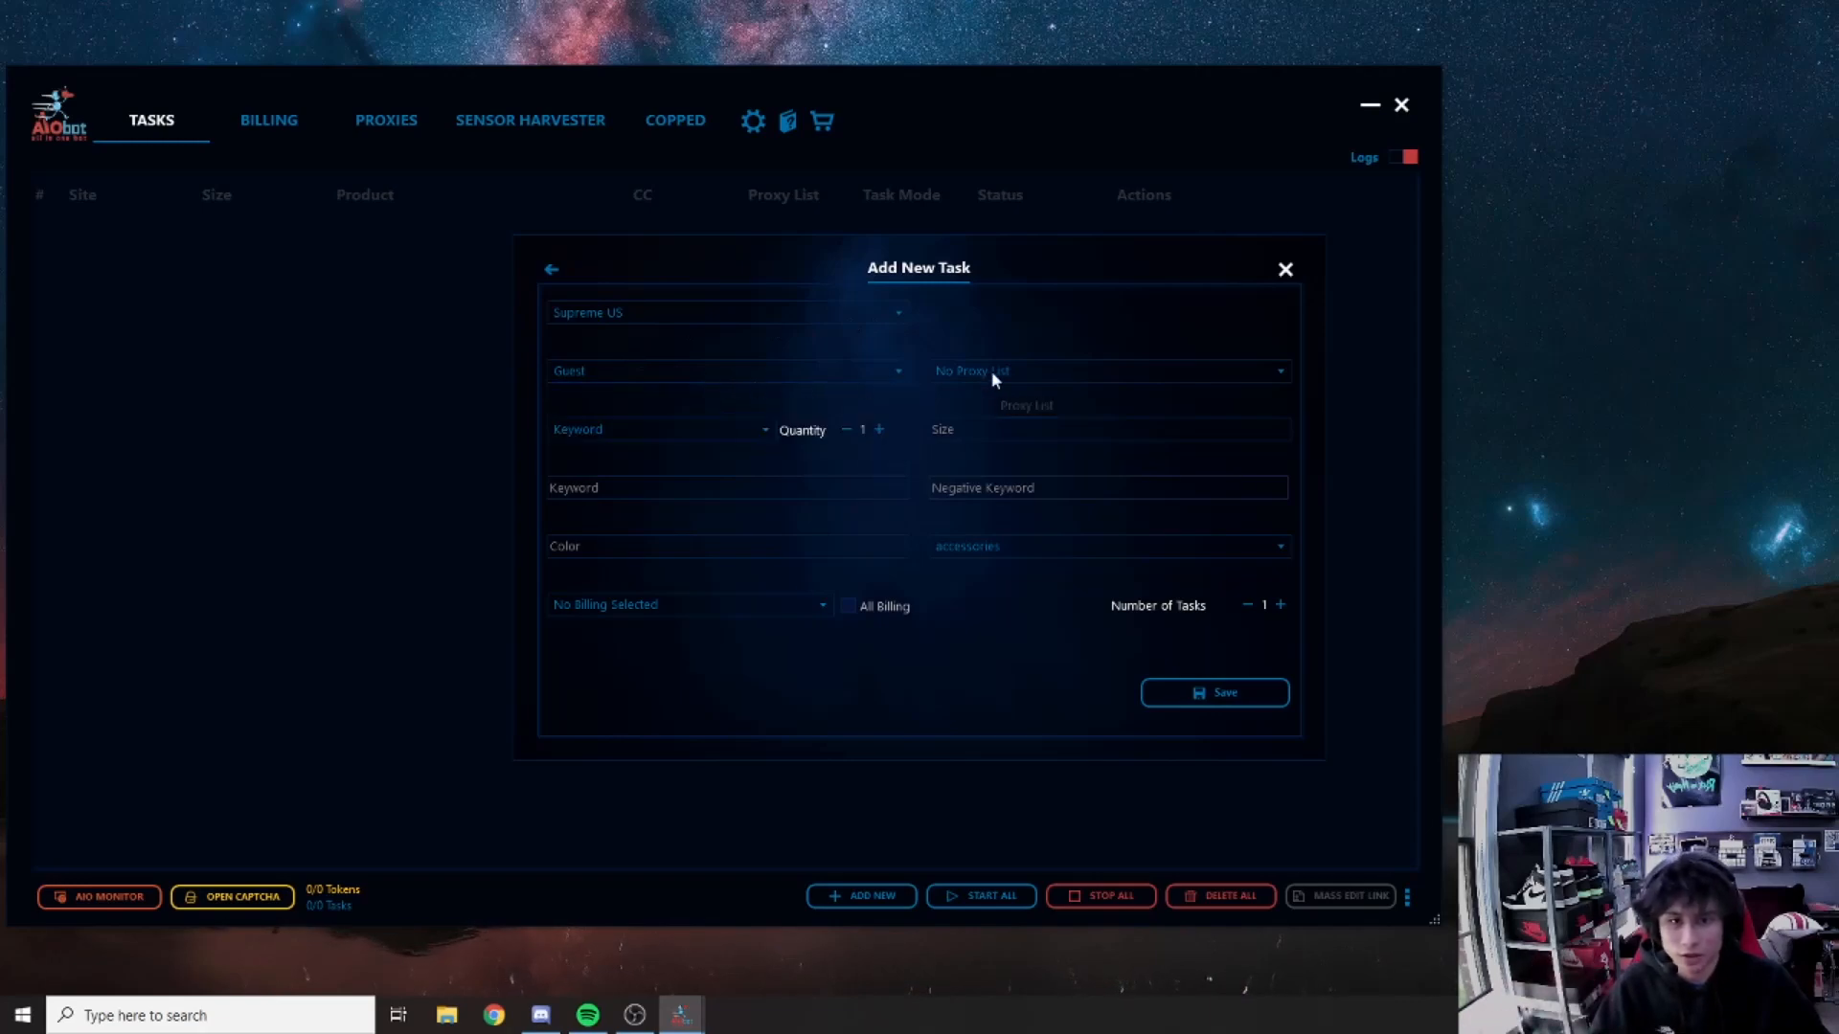
pyautogui.click(991, 371)
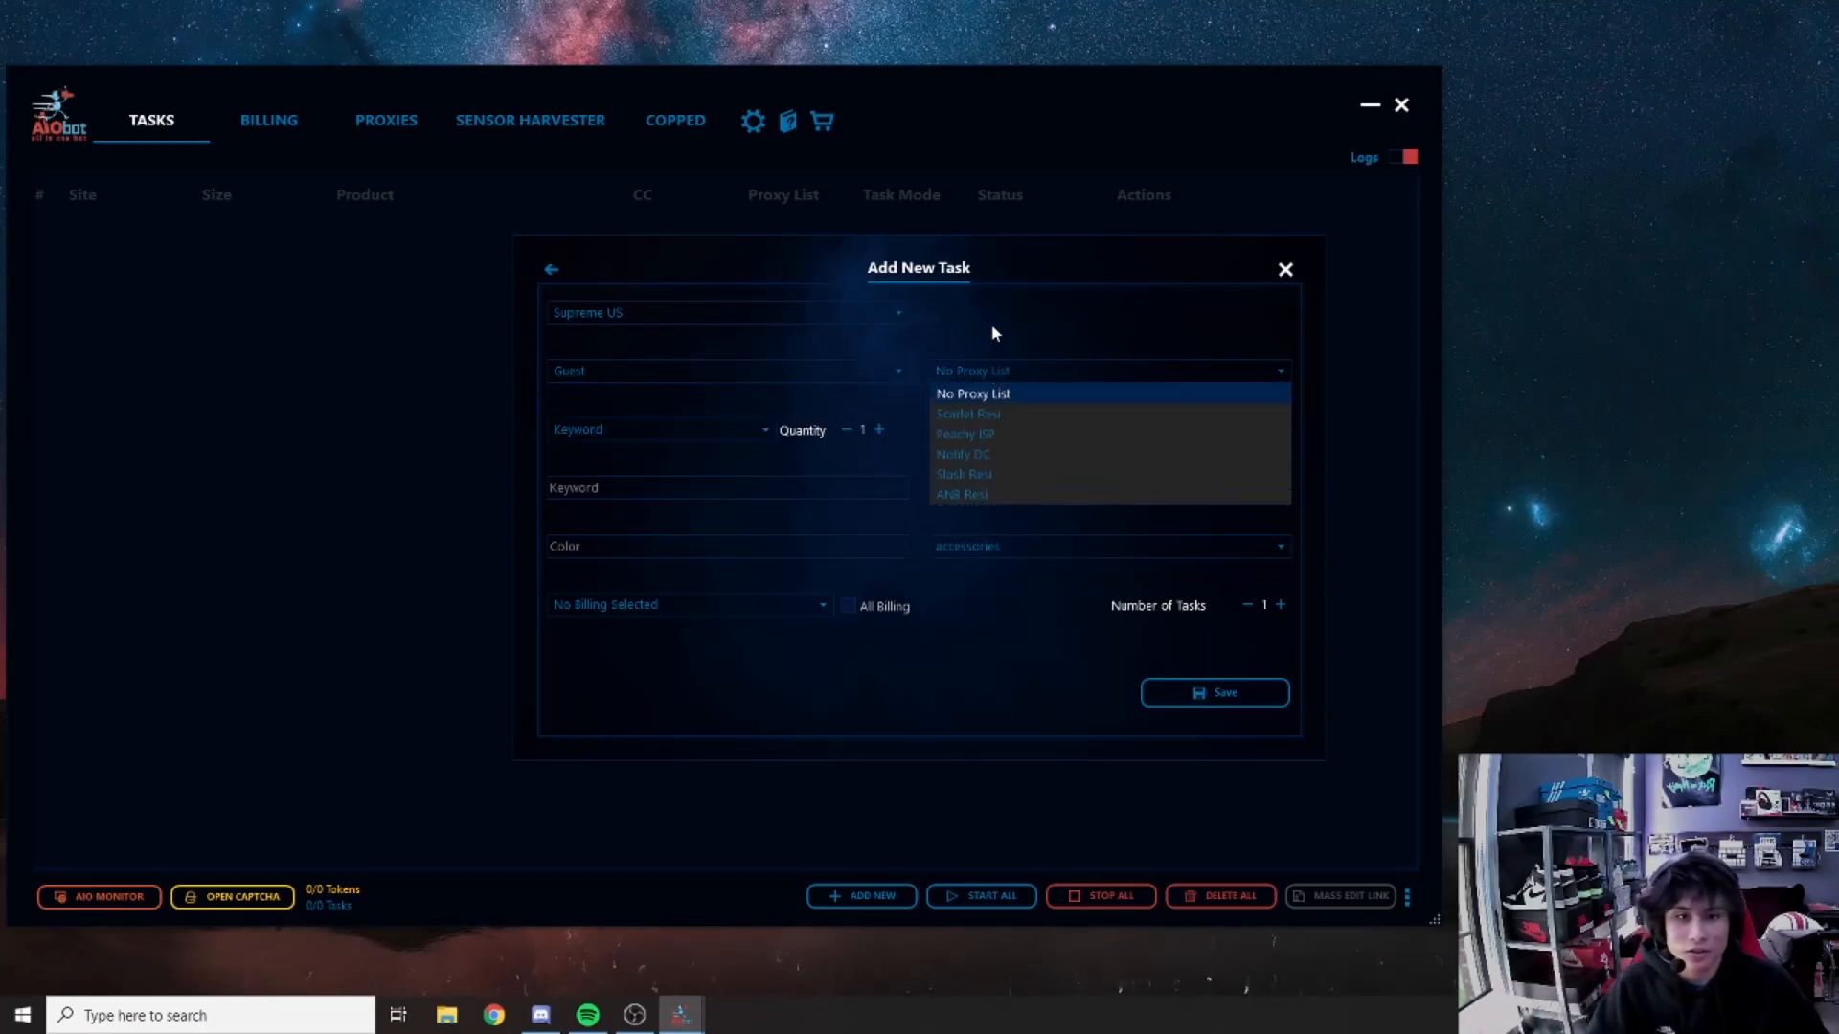
pyautogui.click(997, 381)
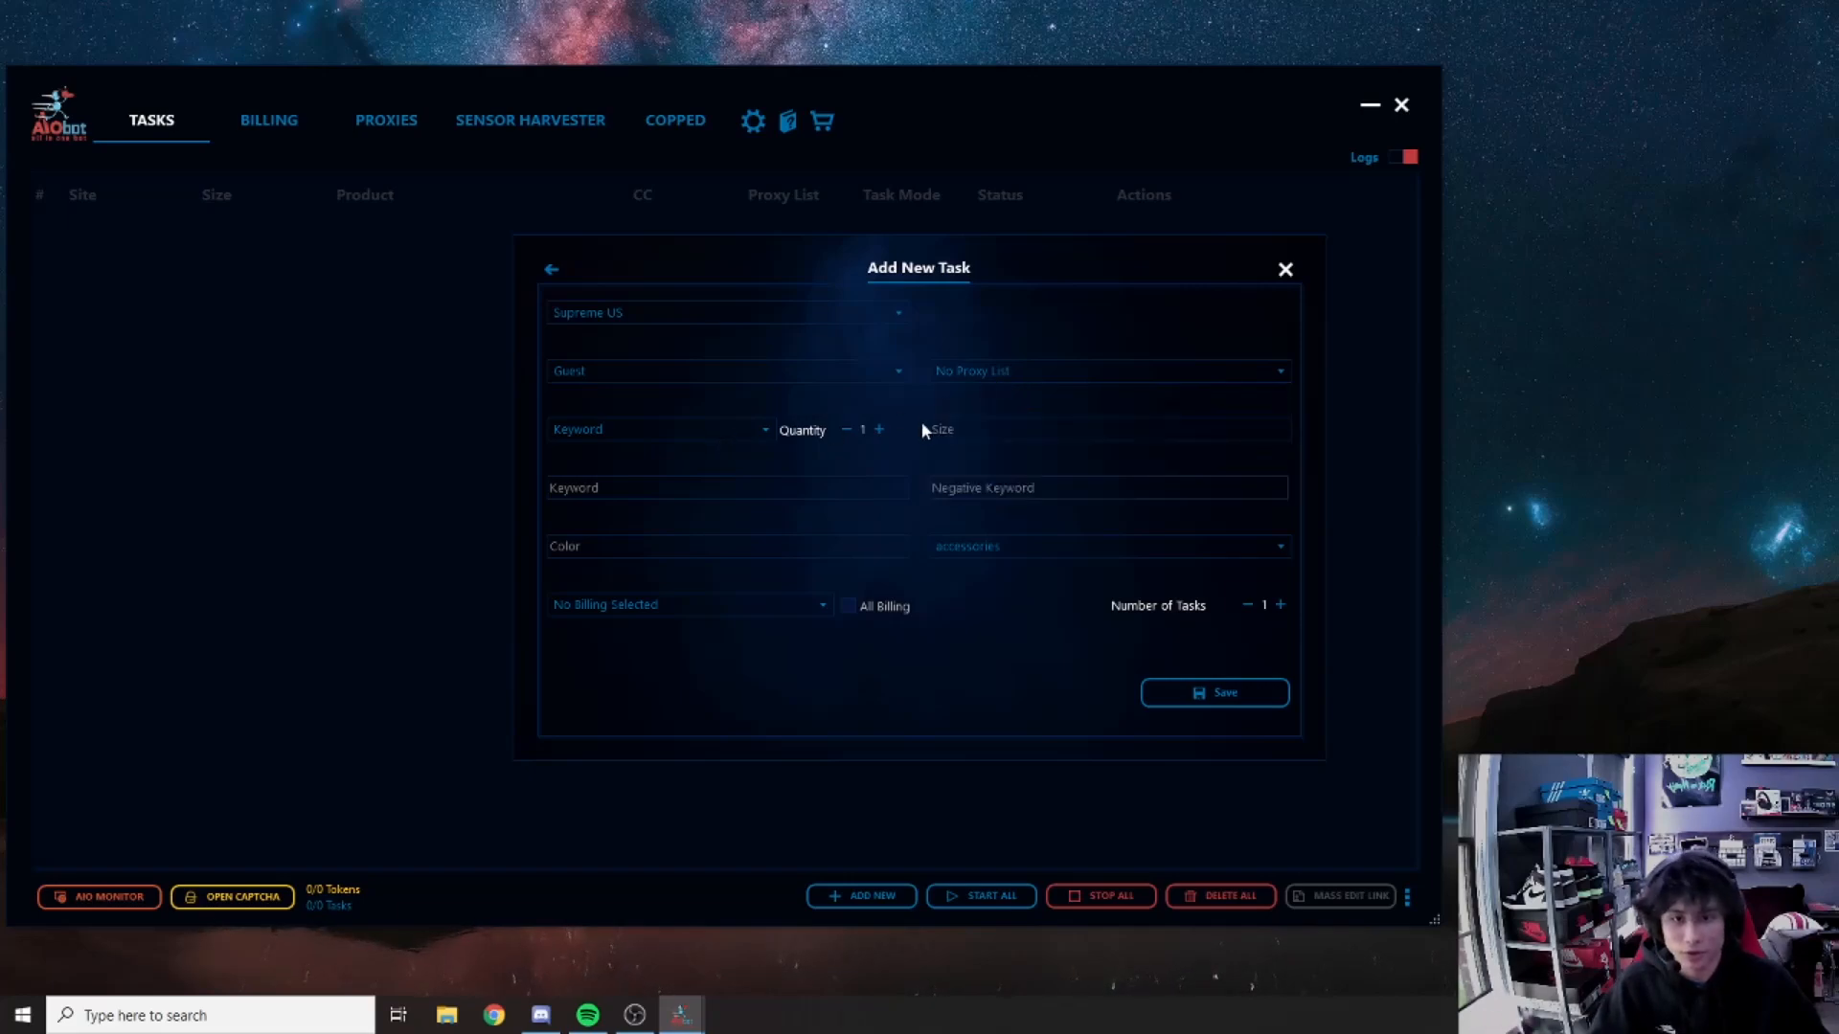
# Step: Keep the task in Keyword mode and leave the quantity at 1
pyautogui.click(700, 433)
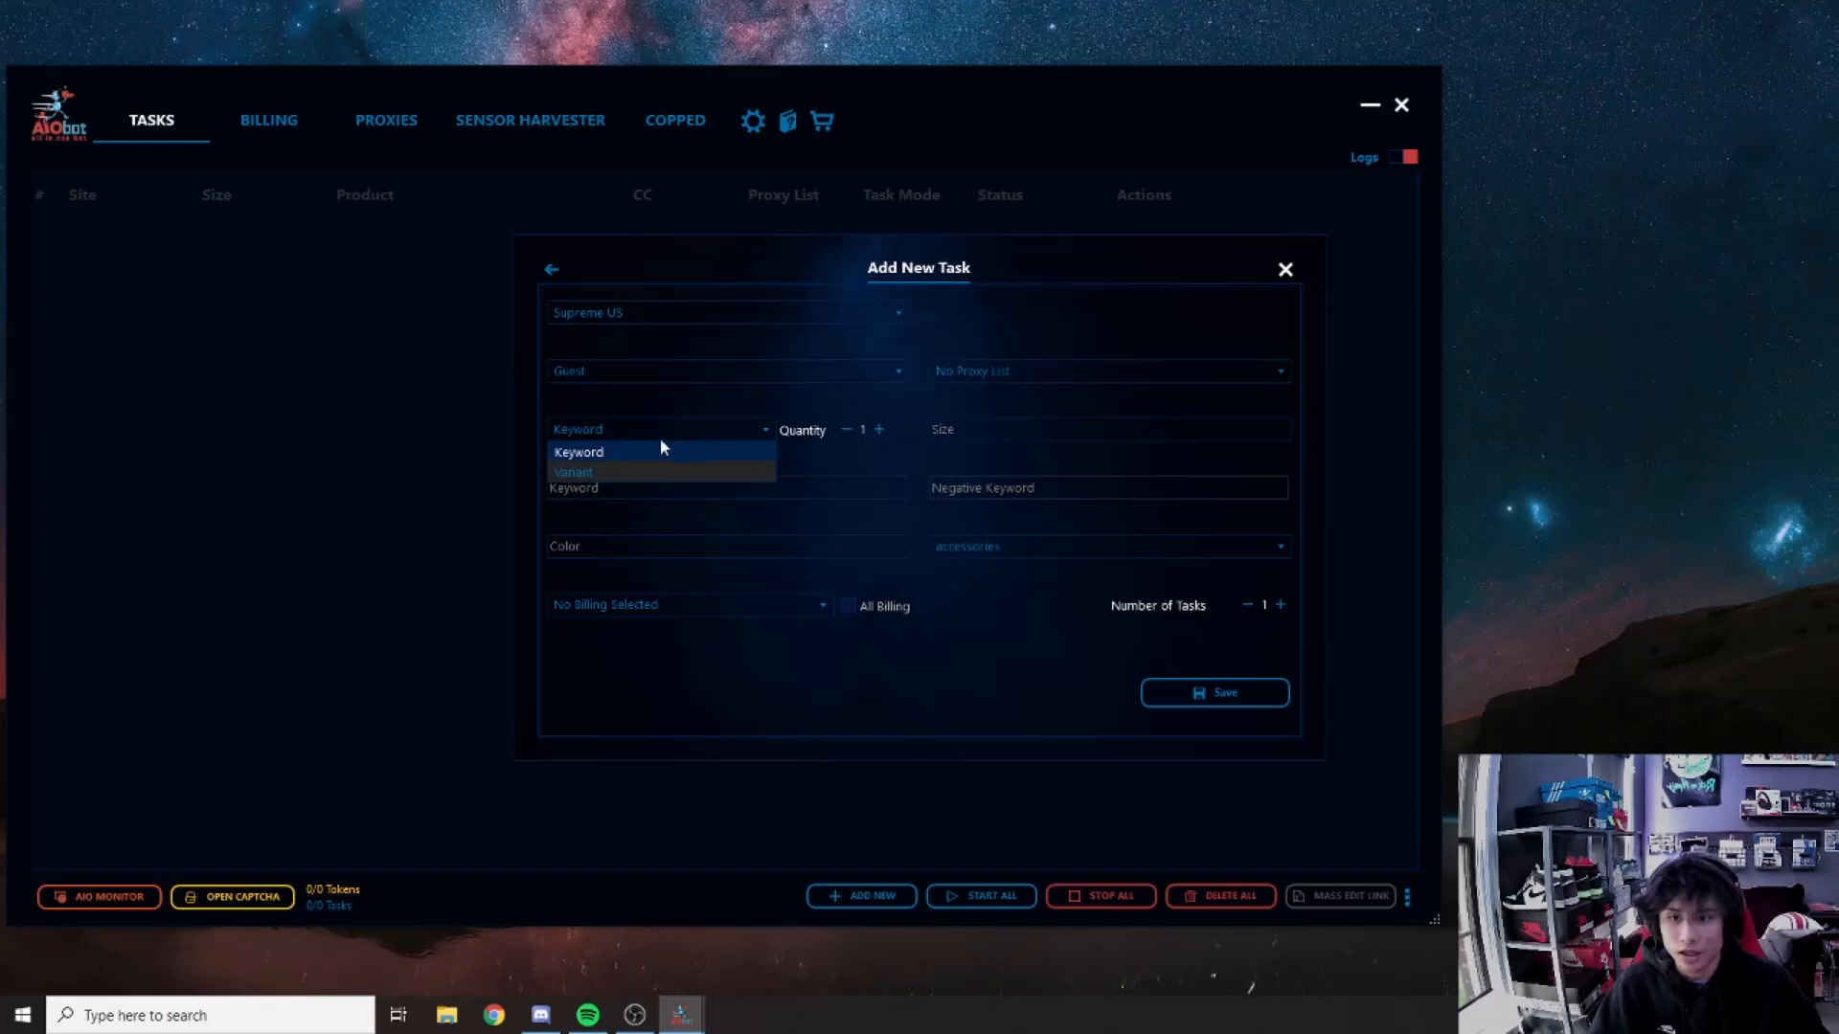
pyautogui.click(614, 431)
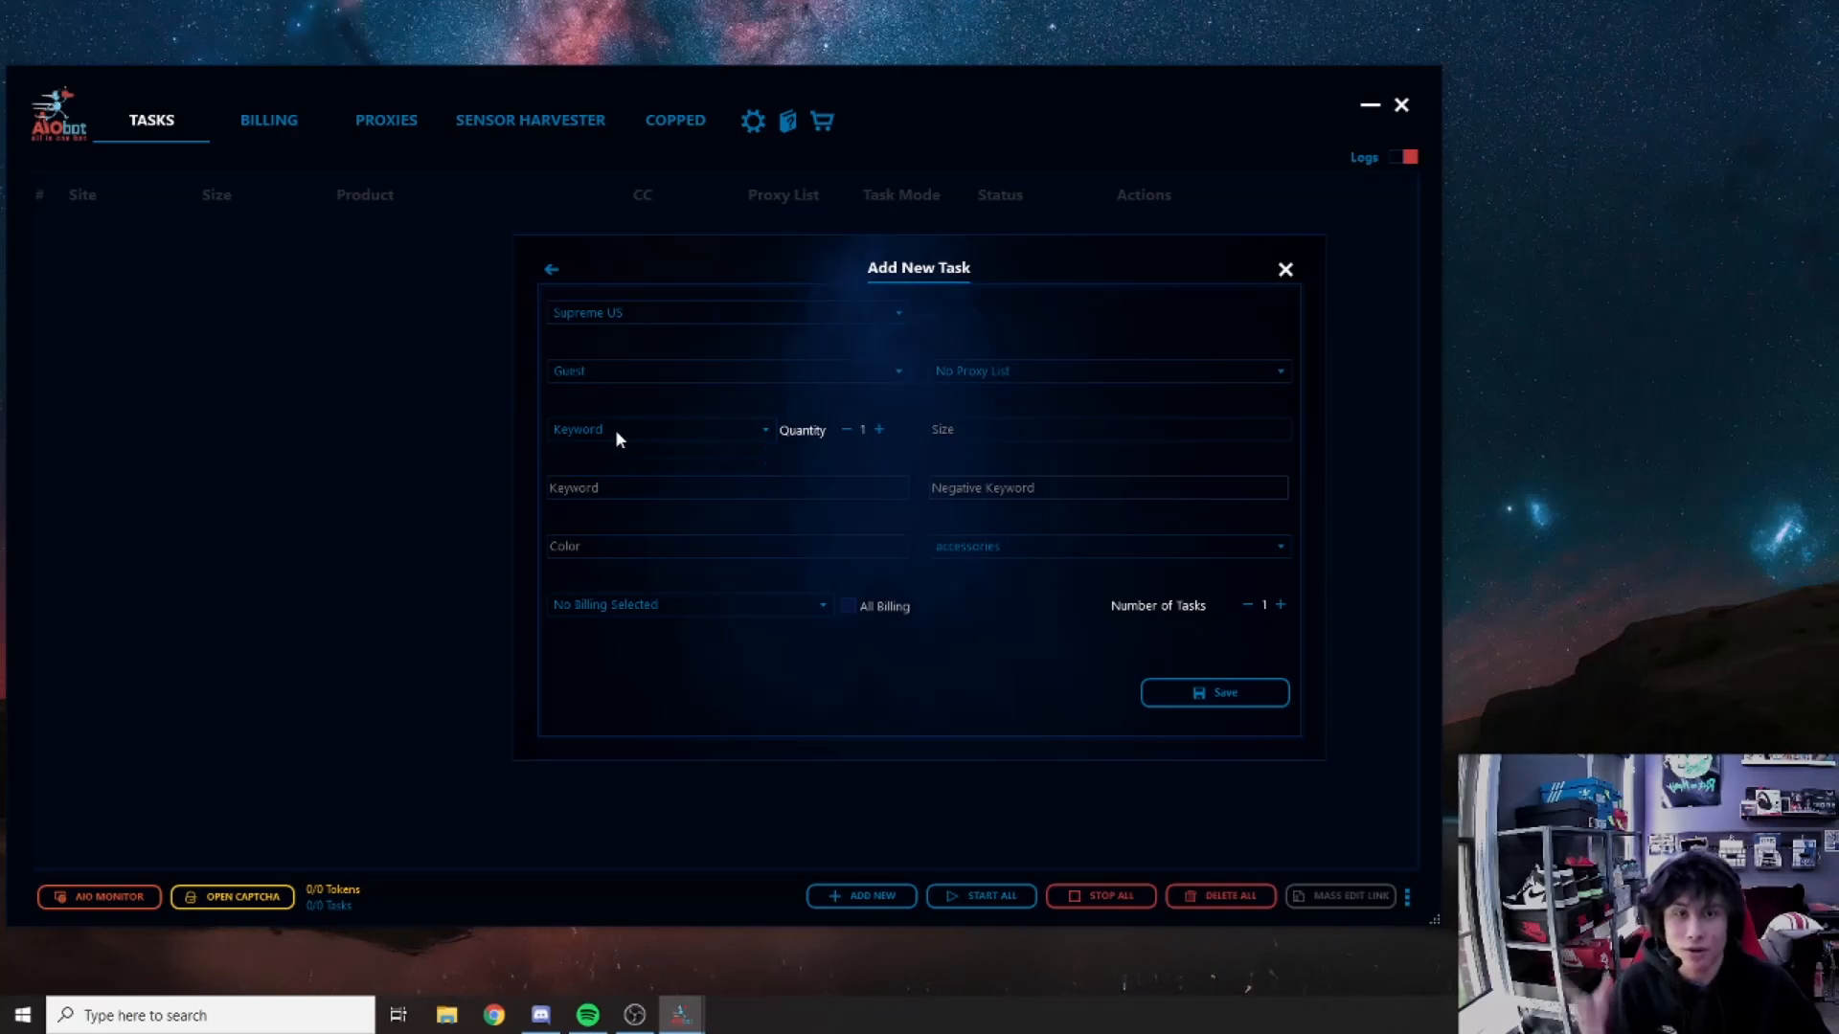
pyautogui.click(610, 427)
pyautogui.click(580, 472)
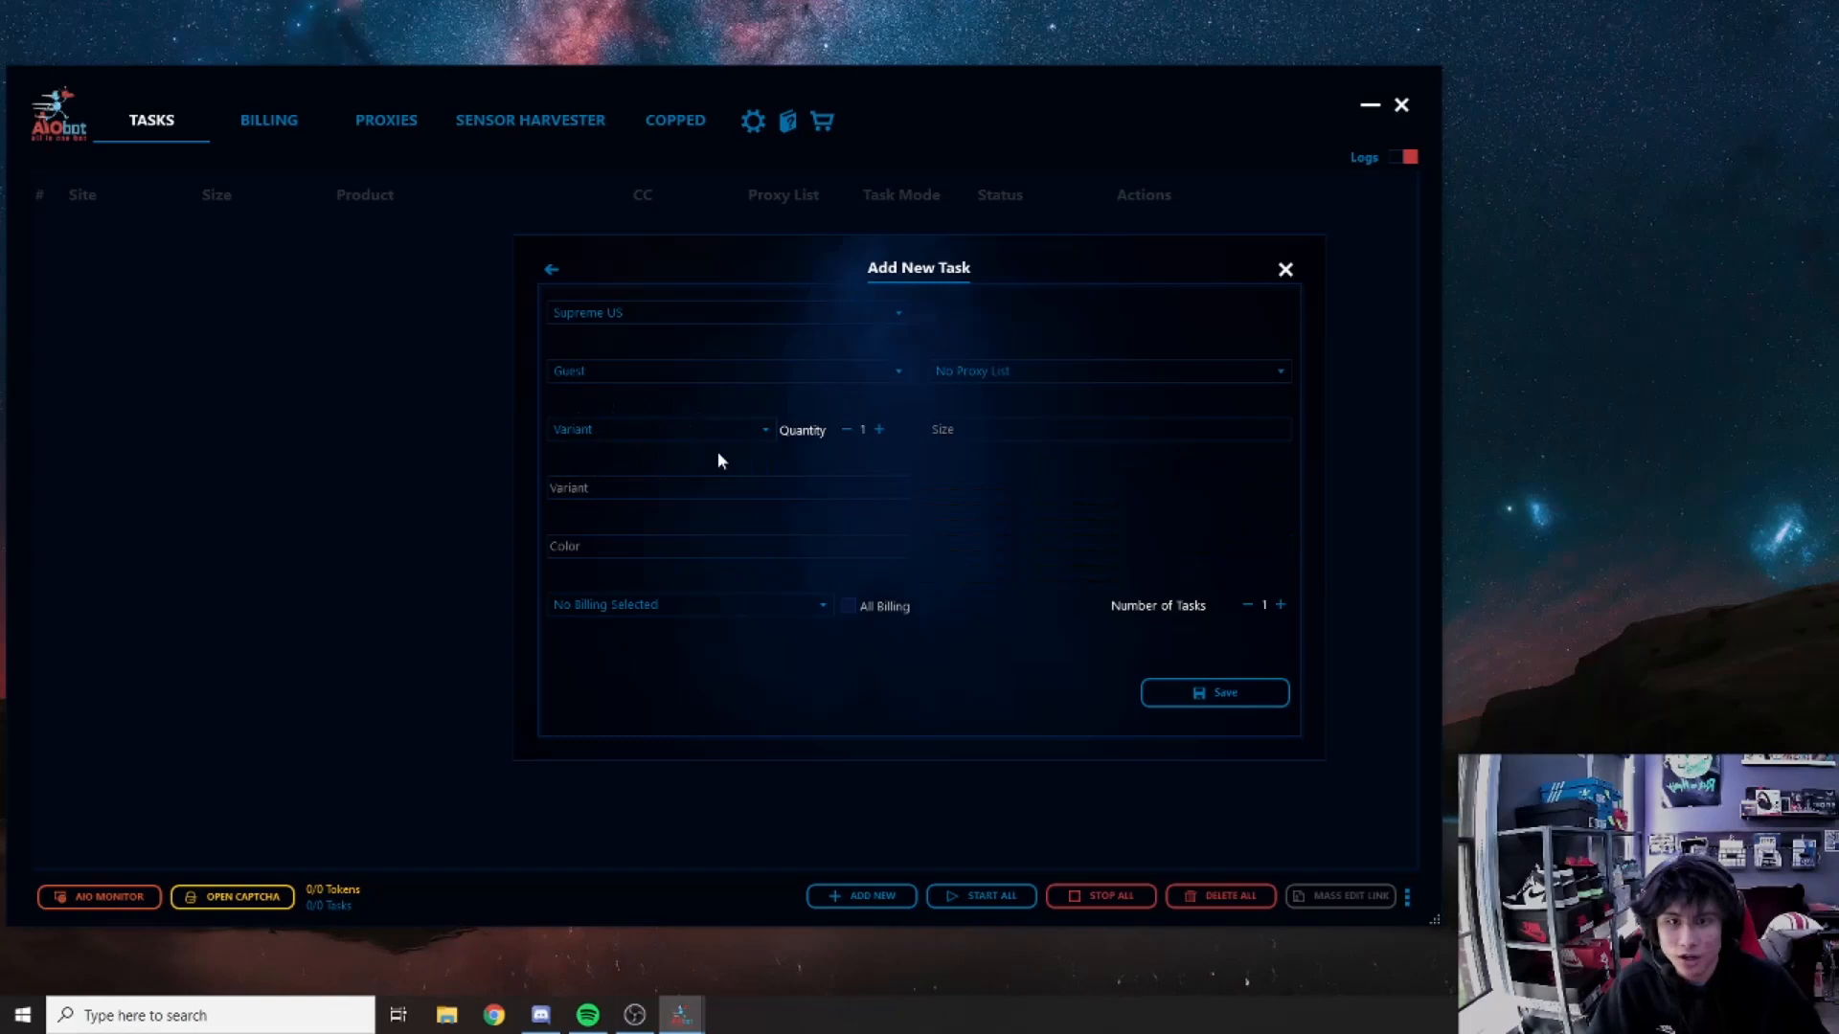
pyautogui.click(632, 434)
pyautogui.click(594, 456)
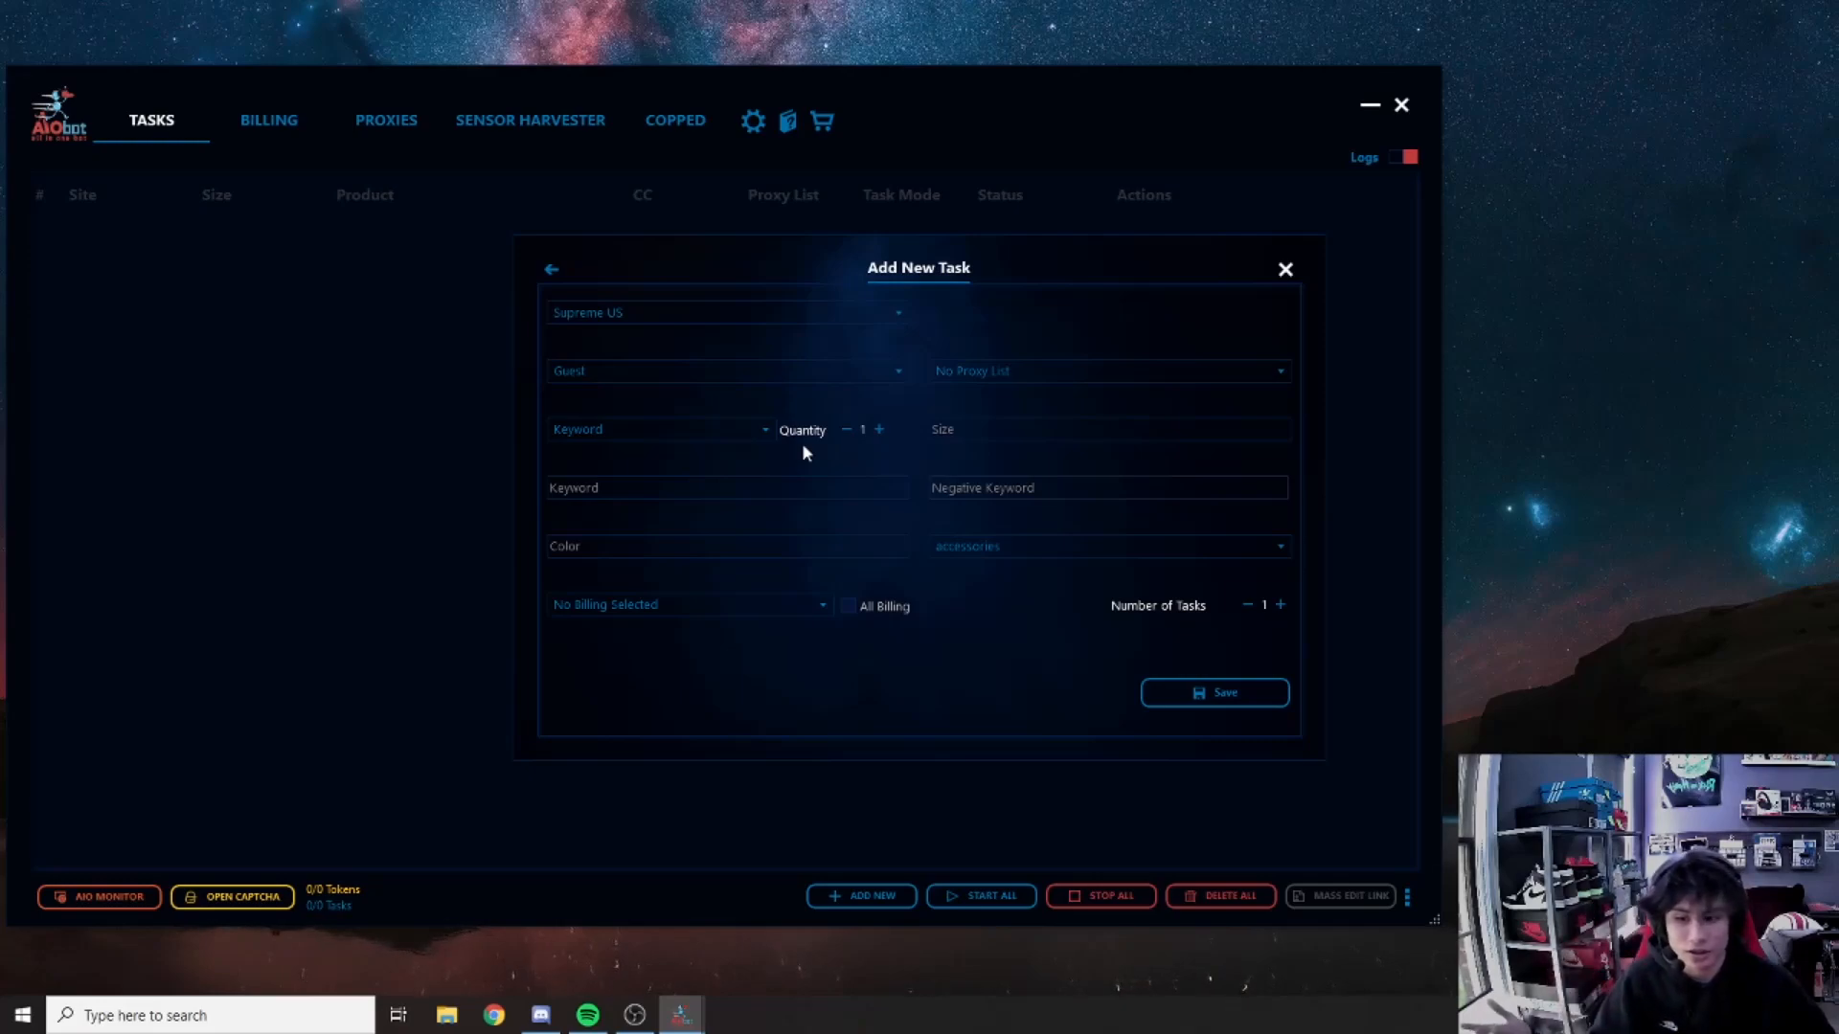
pyautogui.click(879, 430)
pyautogui.click(879, 431)
pyautogui.click(850, 432)
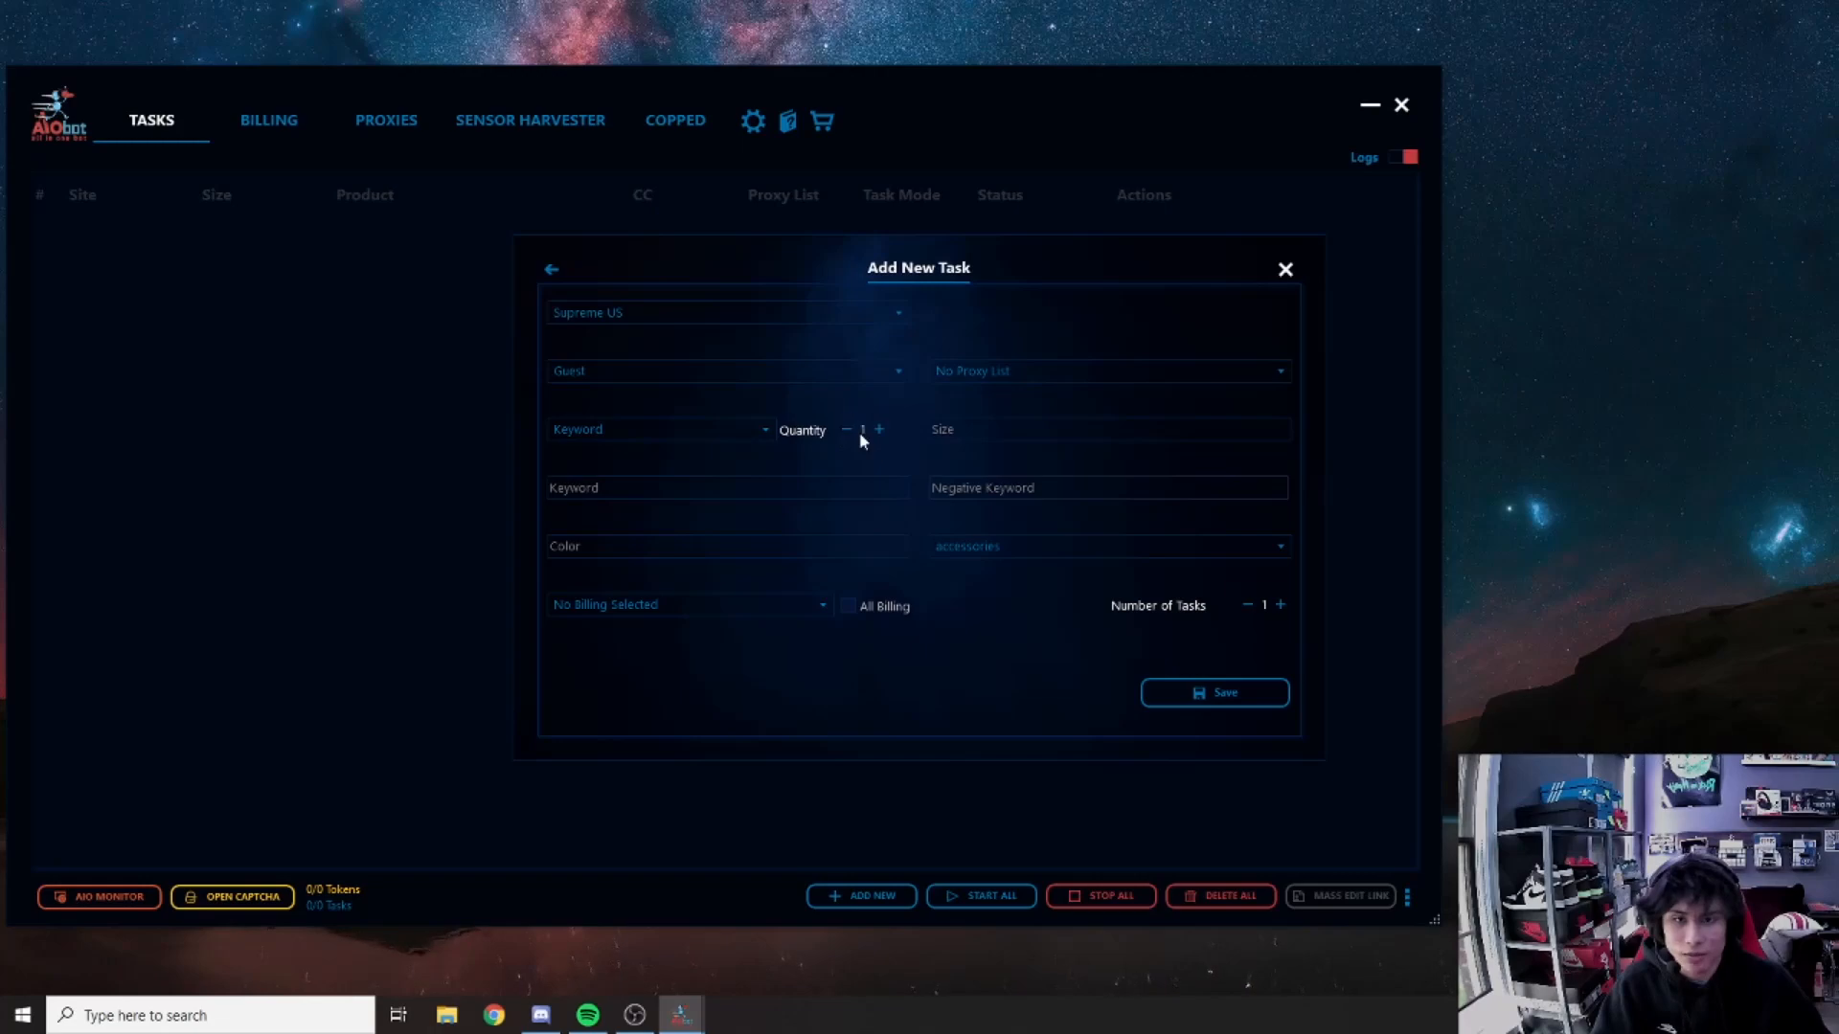
pyautogui.write('8')
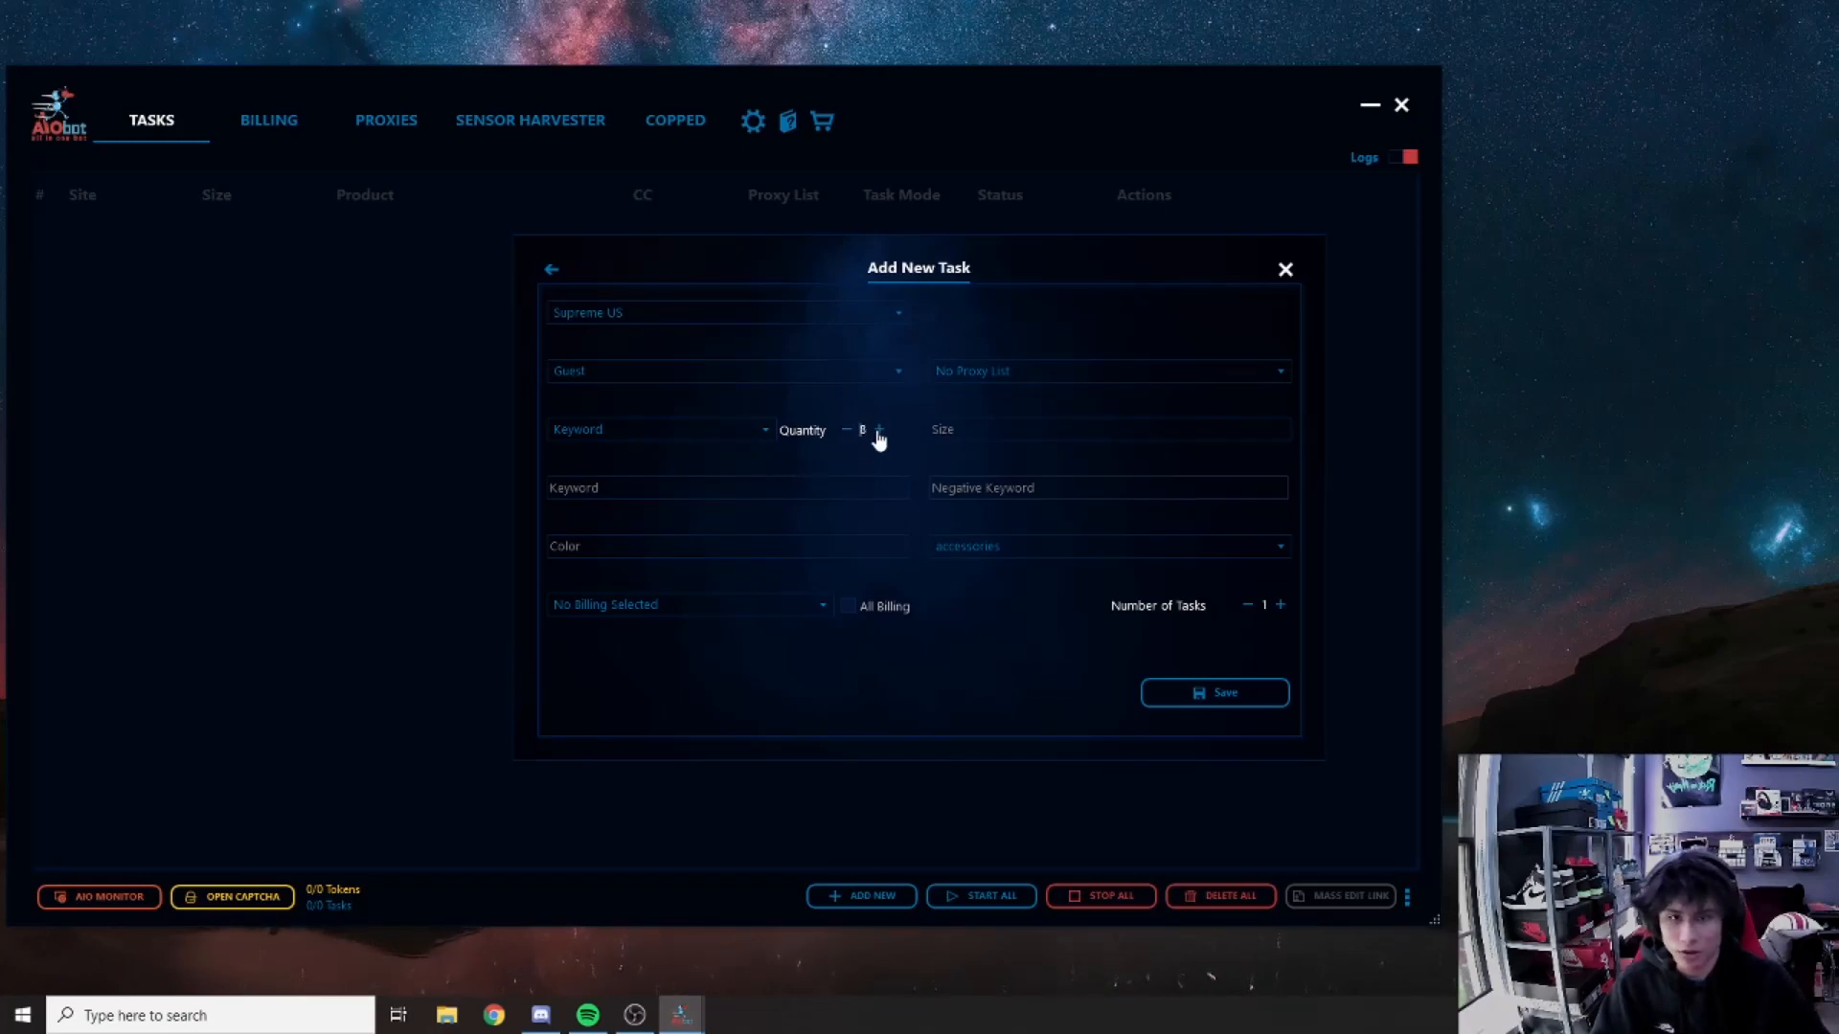
pyautogui.click(855, 489)
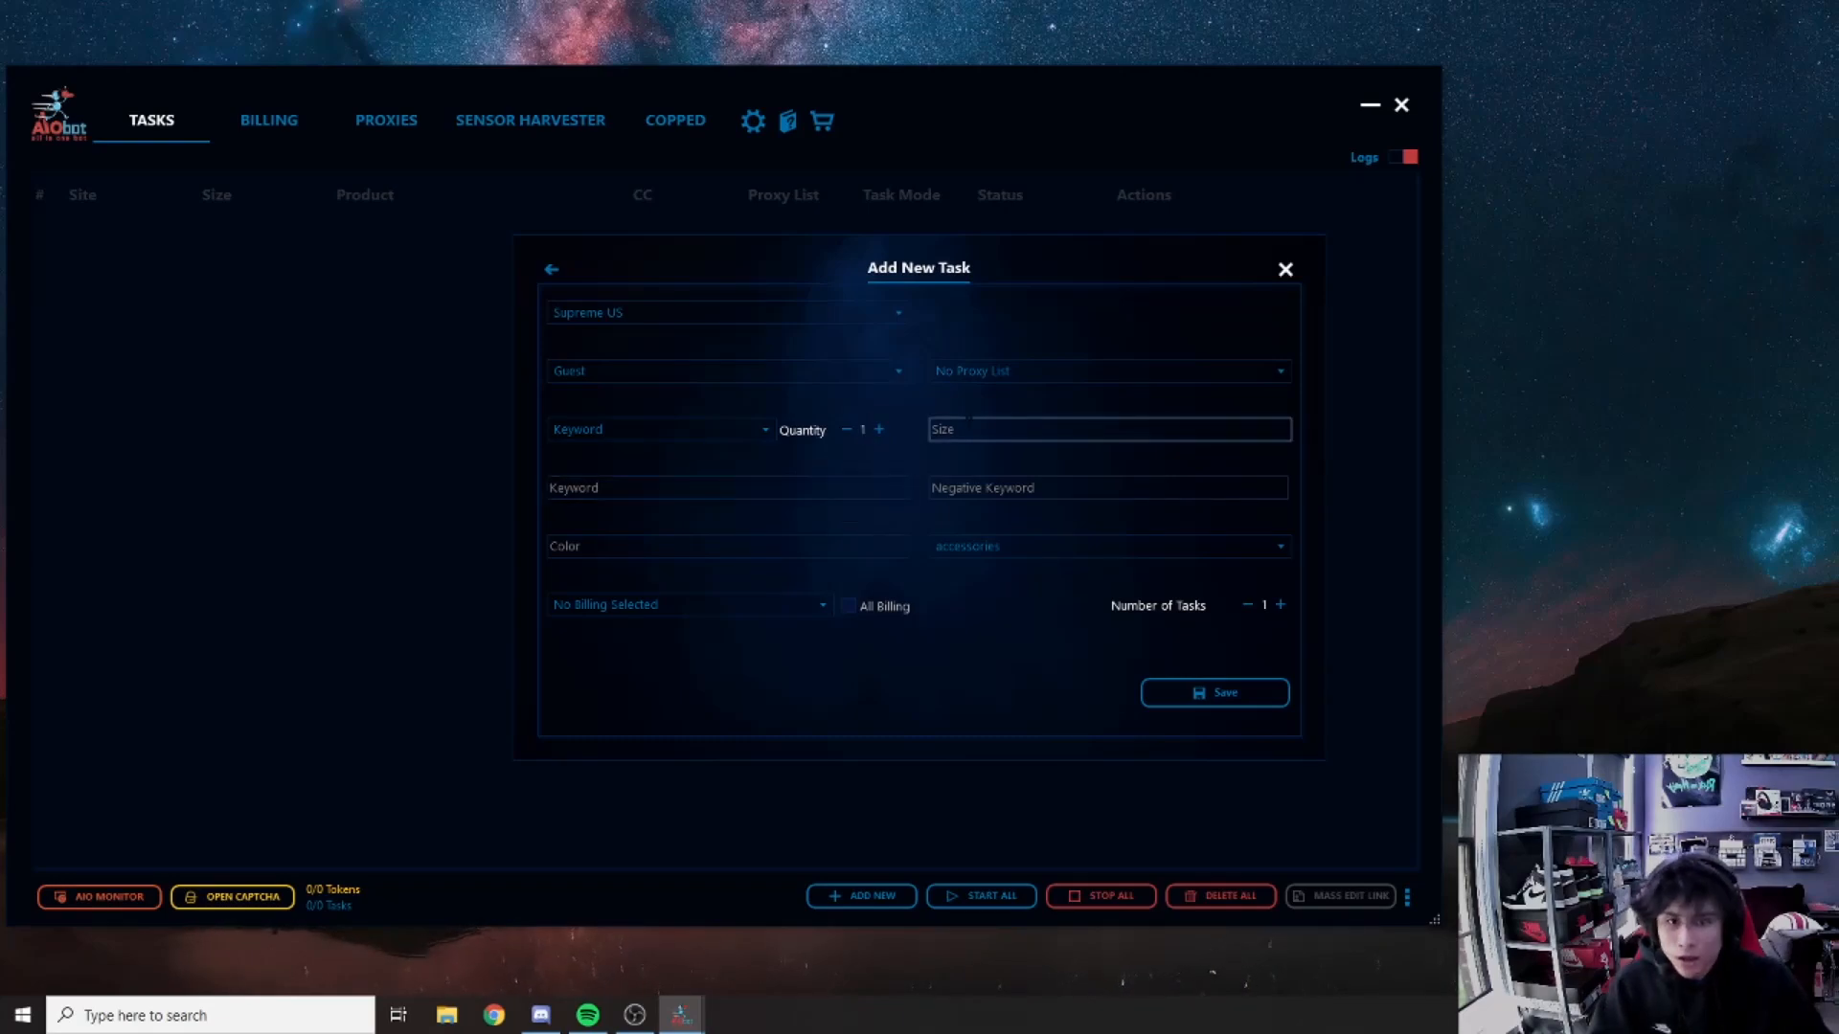
pyautogui.click(976, 430)
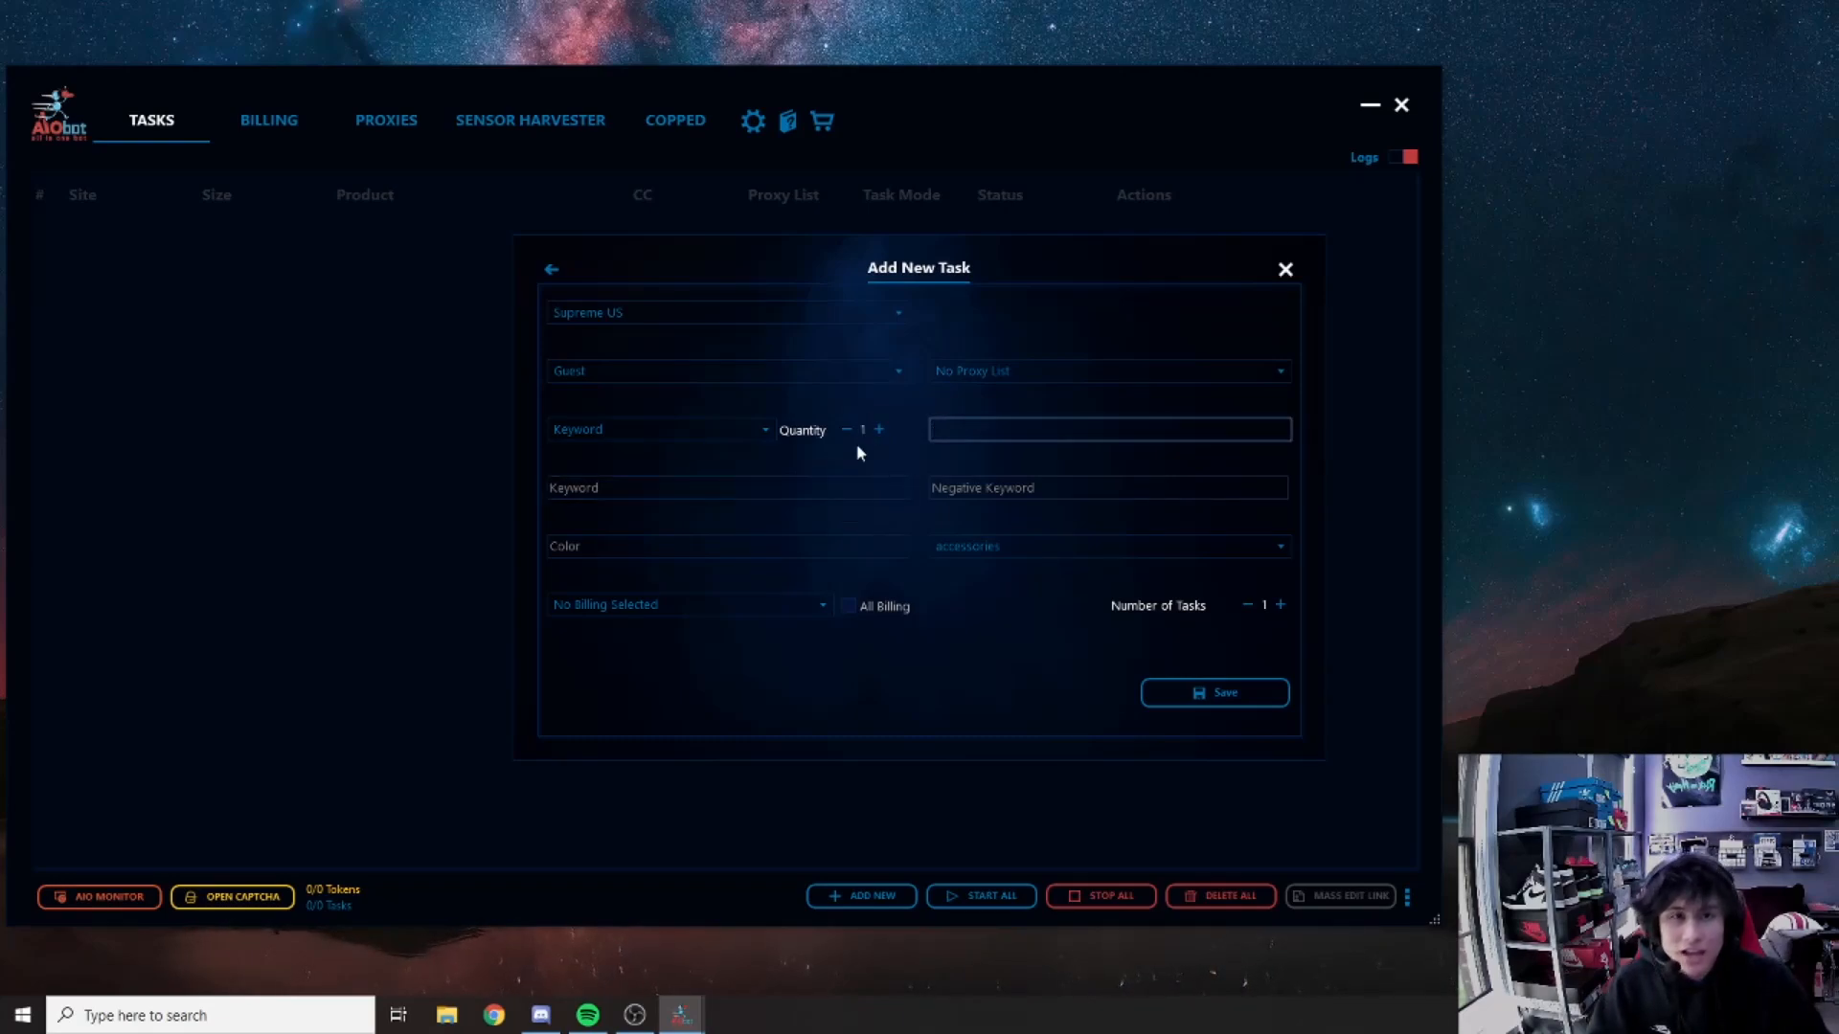
pyautogui.click(844, 487)
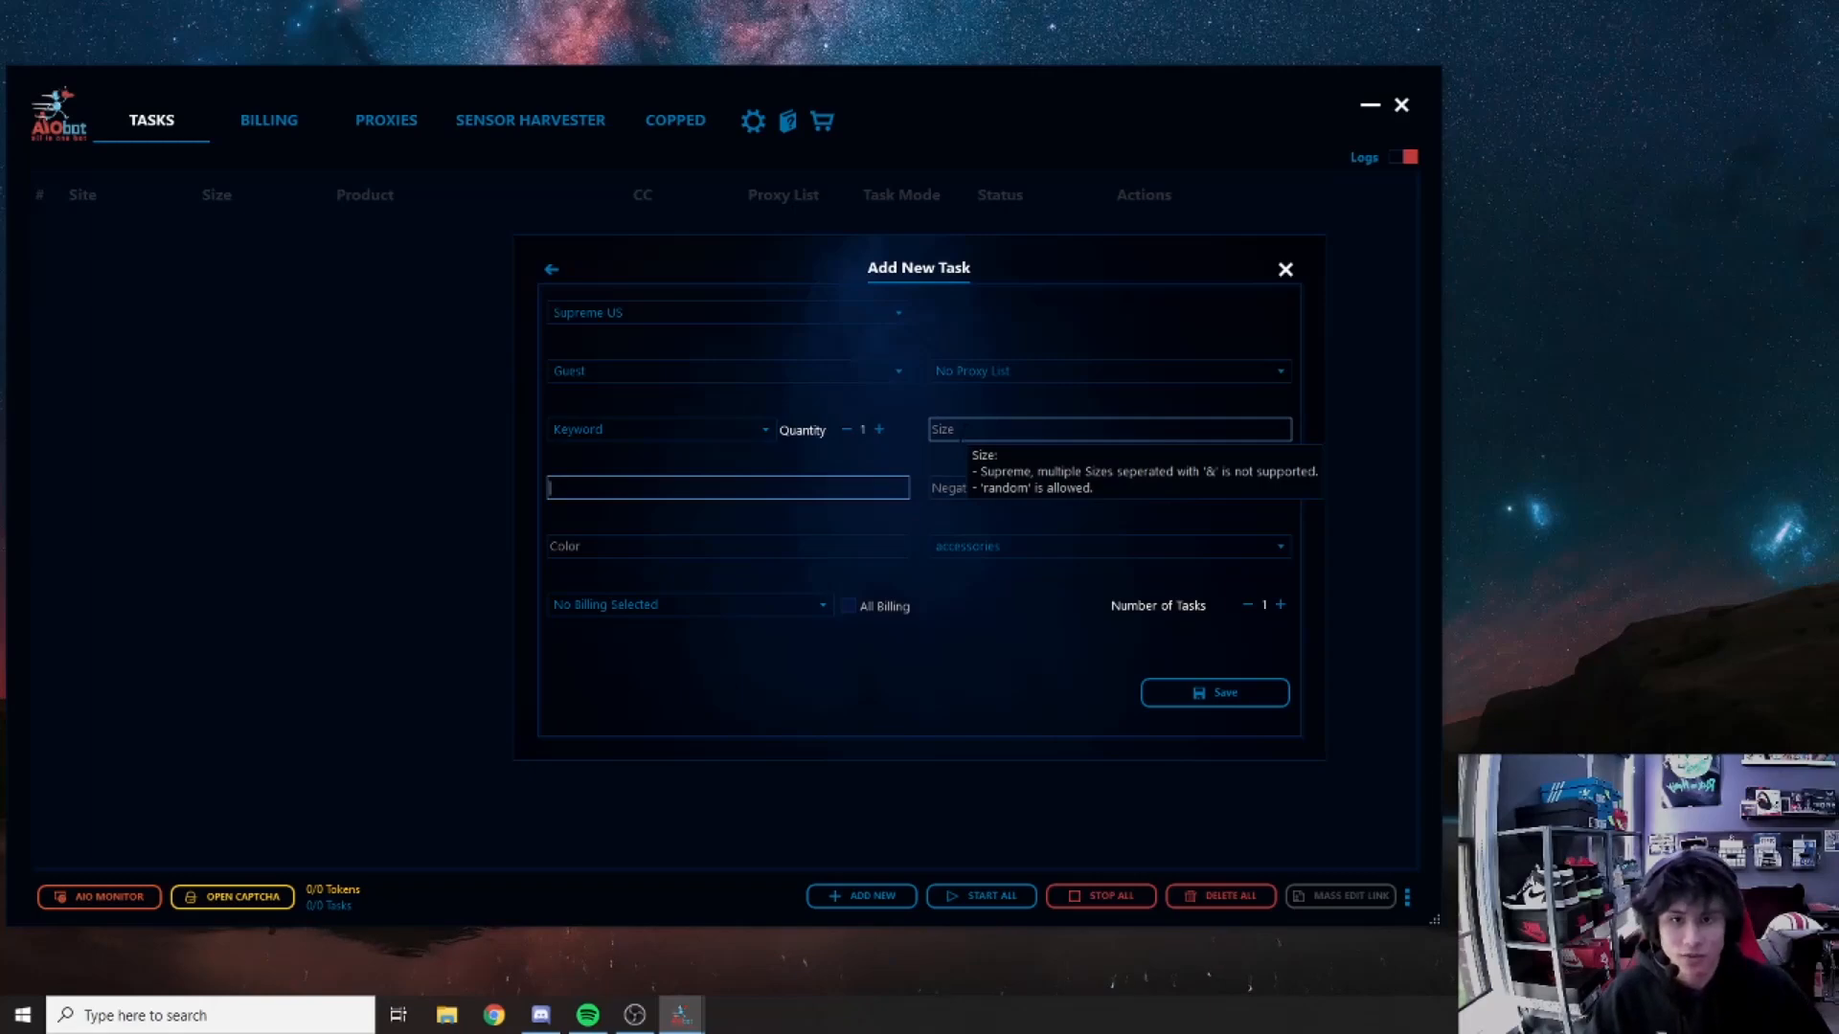
pyautogui.click(960, 430)
pyautogui.write('random')
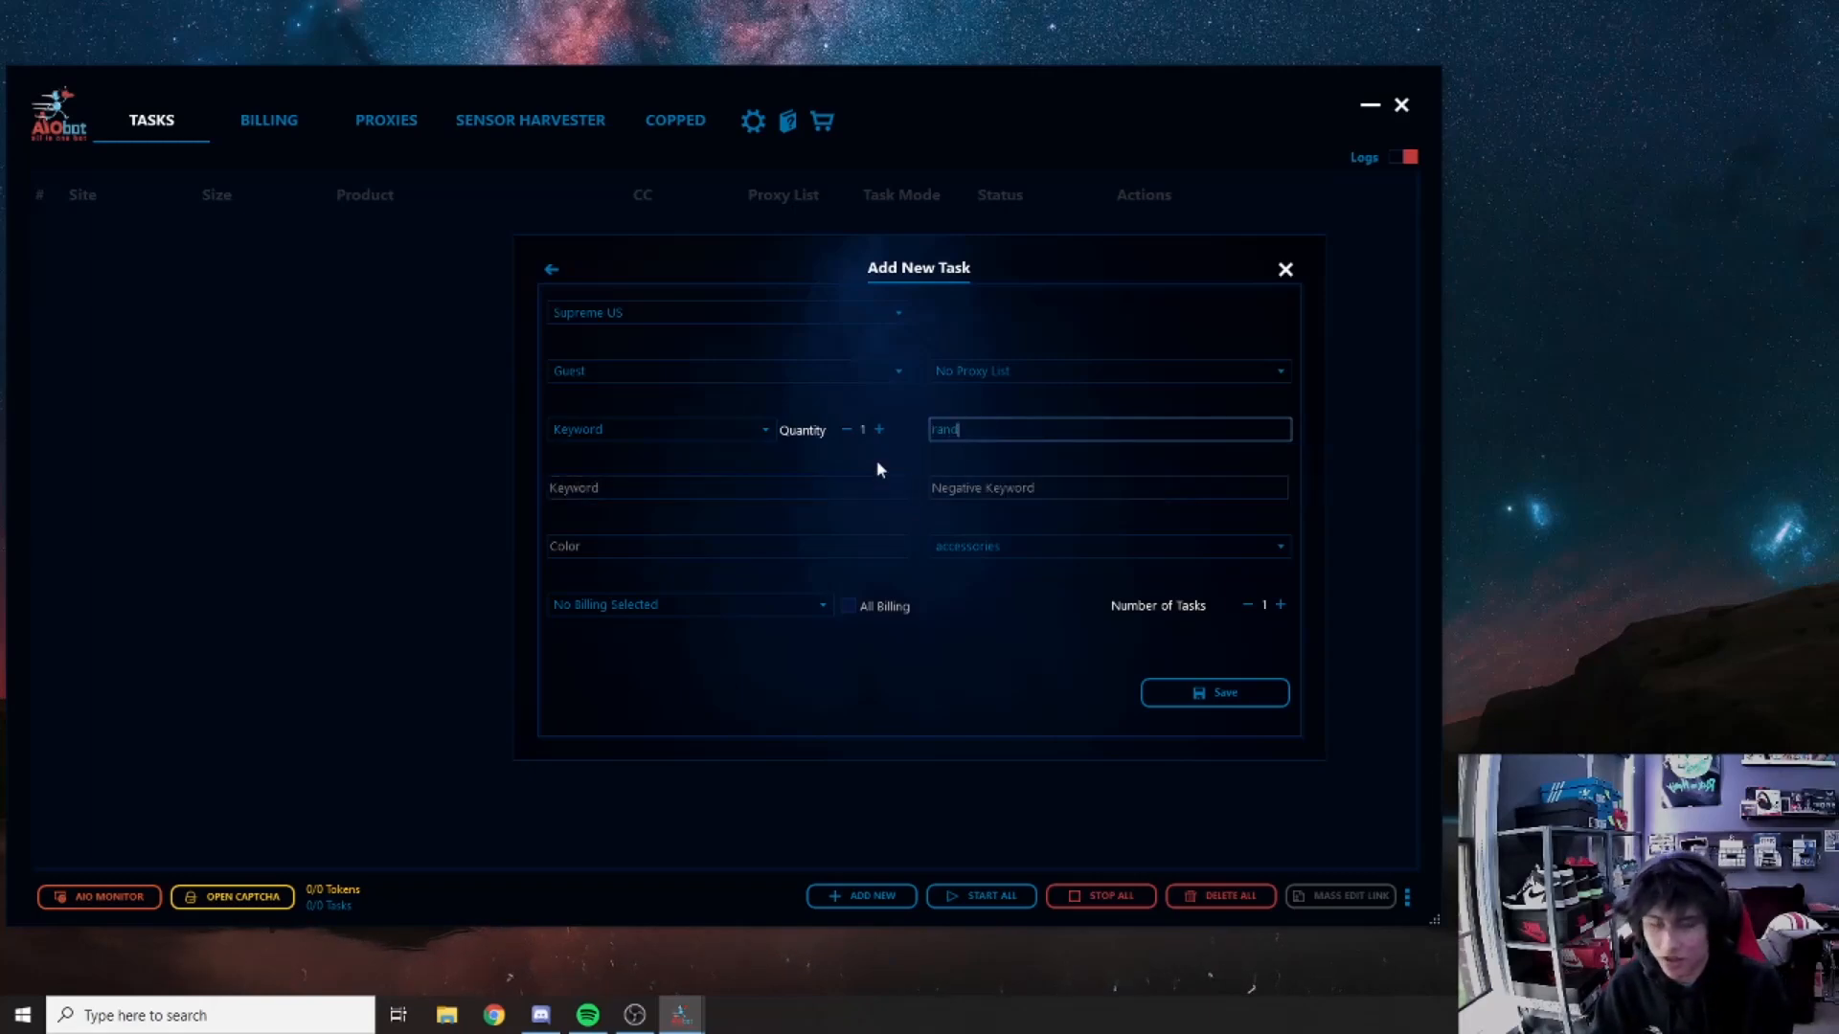
pyautogui.press('BackSpace')
pyautogui.press('BackSpace')
pyautogui.press('BackSpace')
pyautogui.press('BackSpace')
pyautogui.press('BackSpace')
pyautogui.press('BackSpace')
pyautogui.write('medium')
pyautogui.press('BackSpace')
pyautogui.press('BackSpace')
pyautogui.press('BackSpace')
pyautogui.press('BackSpace')
pyautogui.press('BackSpace')
pyautogui.press('BackSpace')
pyautogui.write('large')
pyautogui.press('BackSpace')
pyautogui.press('BackSpace')
pyautogui.press('BackSpace')
pyautogui.press('BackSpace')
pyautogui.press('BackSpace')
pyautogui.write('xlarge')
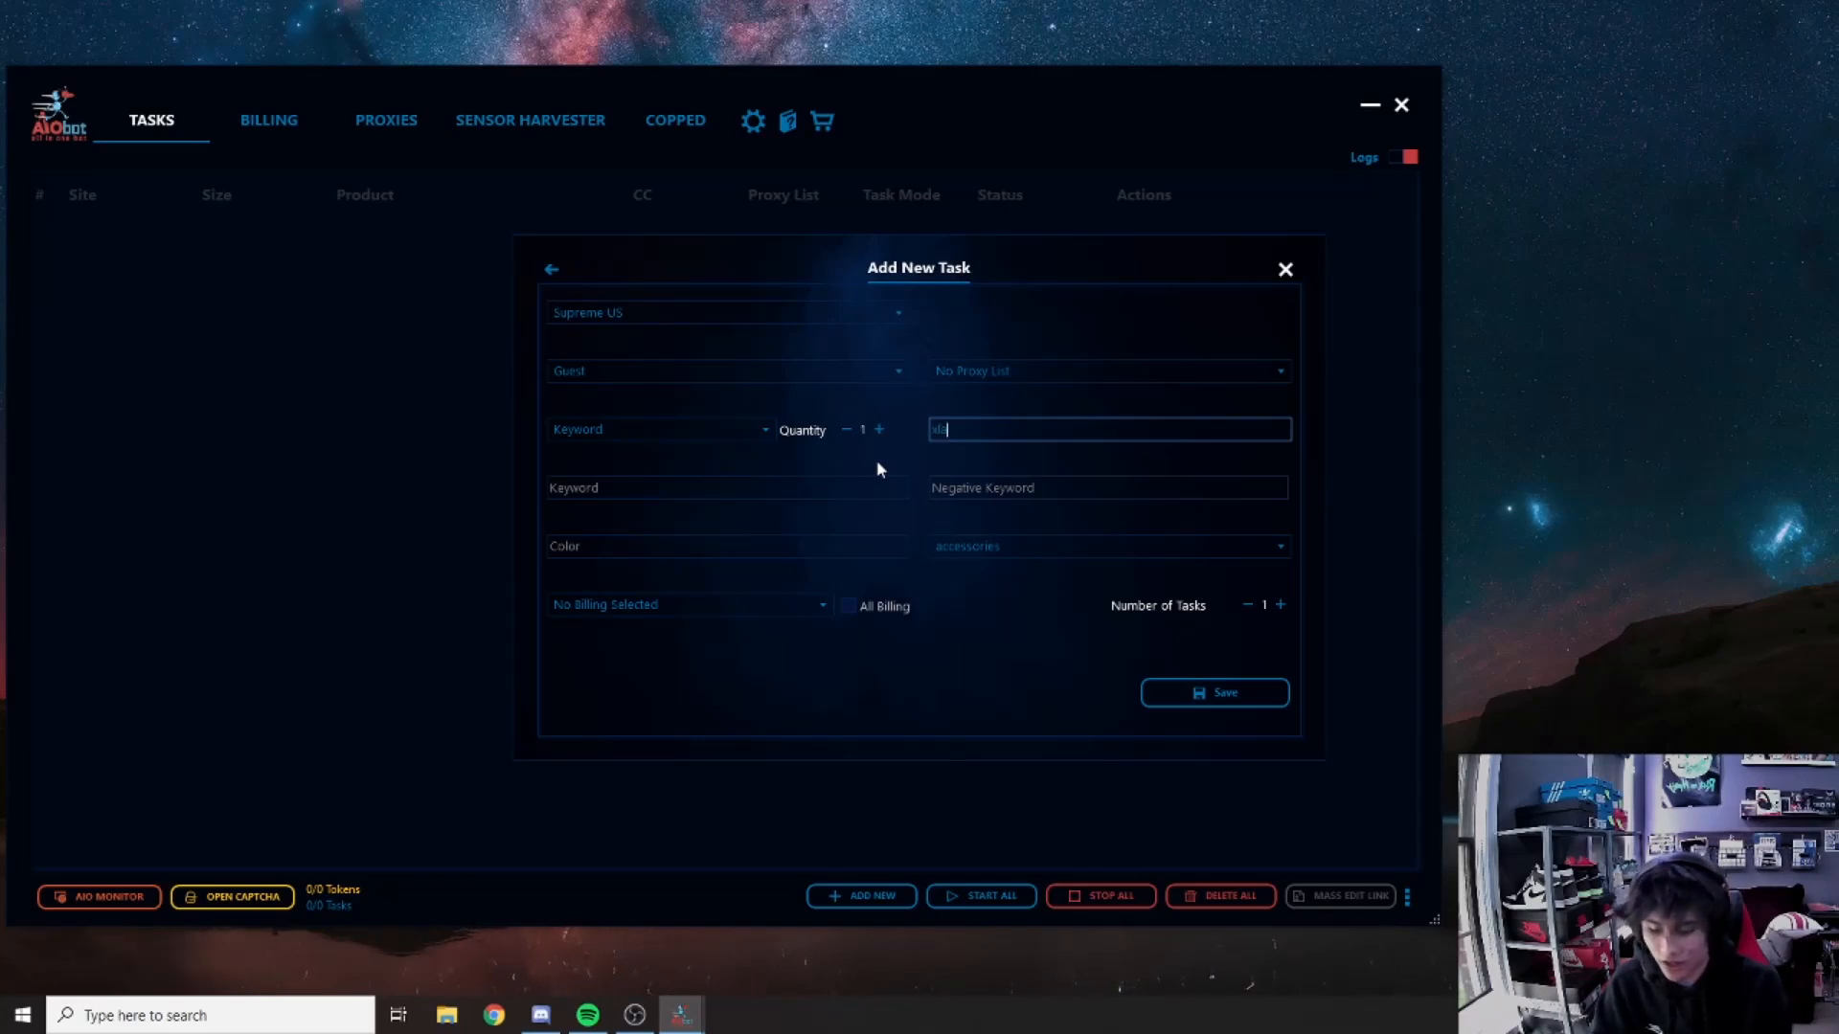
pyautogui.press('BackSpace')
pyautogui.press('BackSpace')
pyautogui.press('BackSpace')
pyautogui.press('BackSpace')
pyautogui.press('BackSpace')
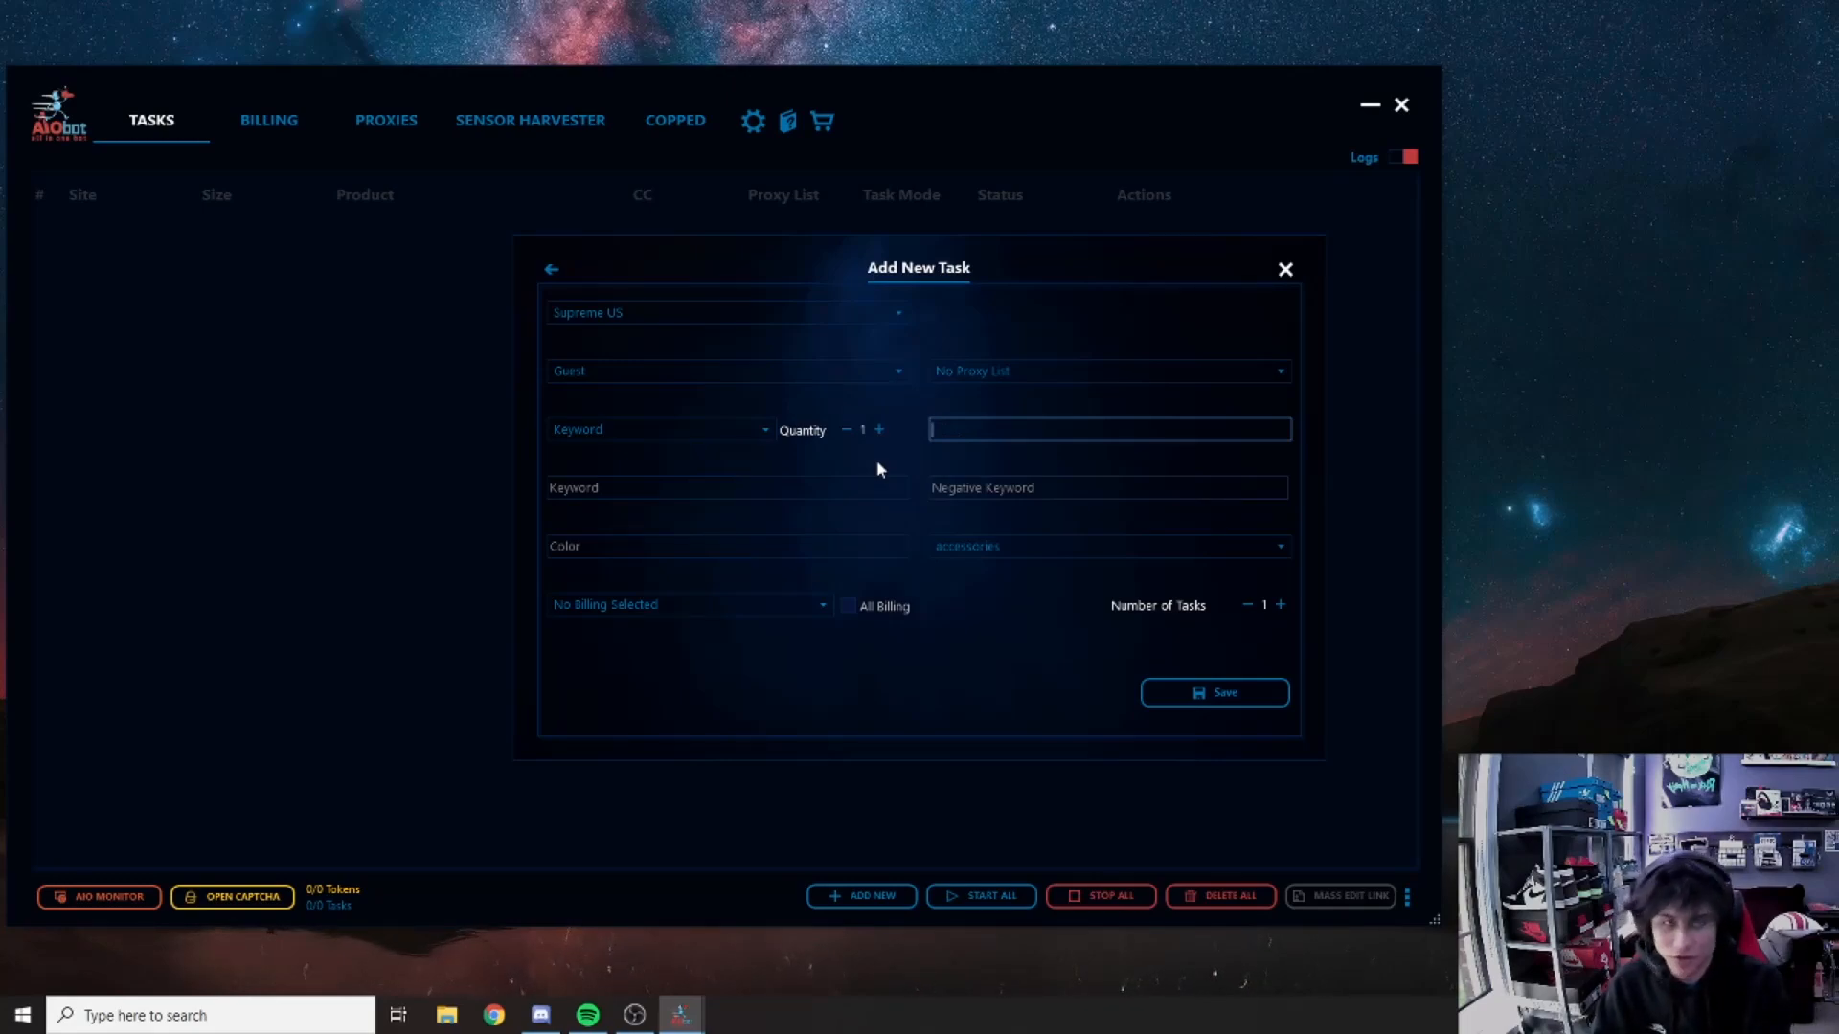
pyautogui.write('me')
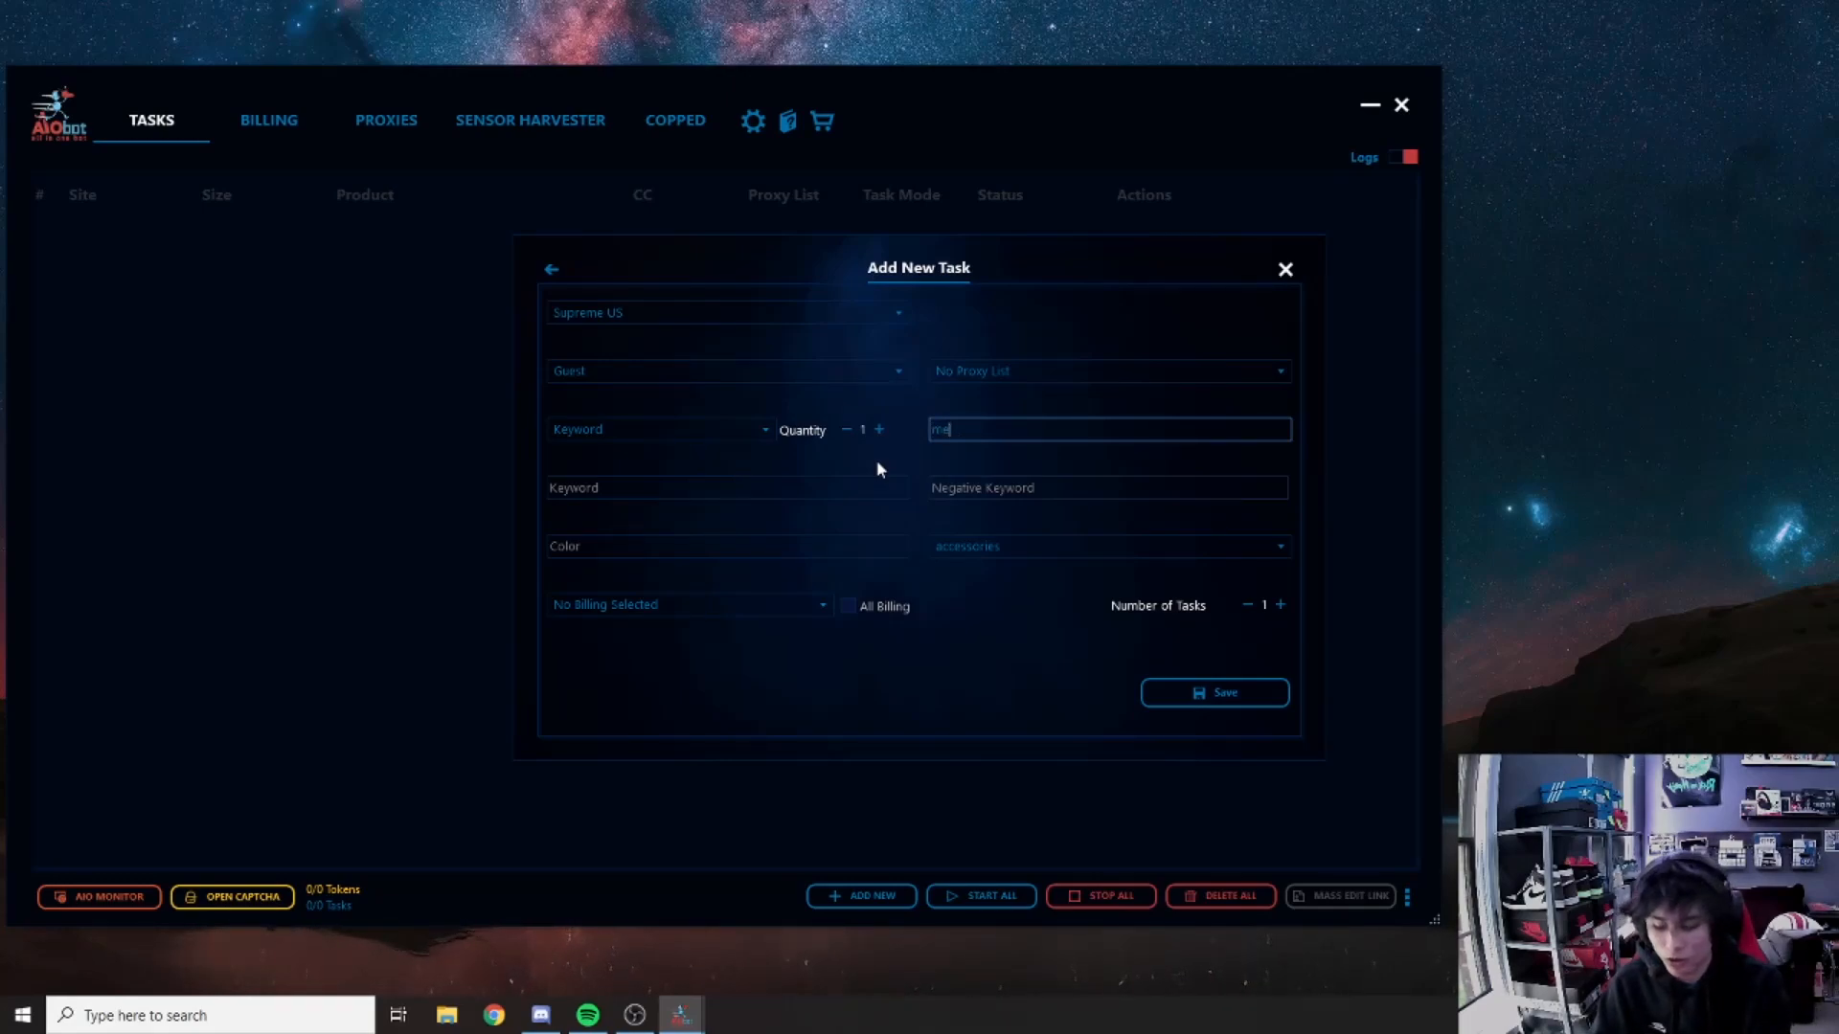
pyautogui.write('dium&large')
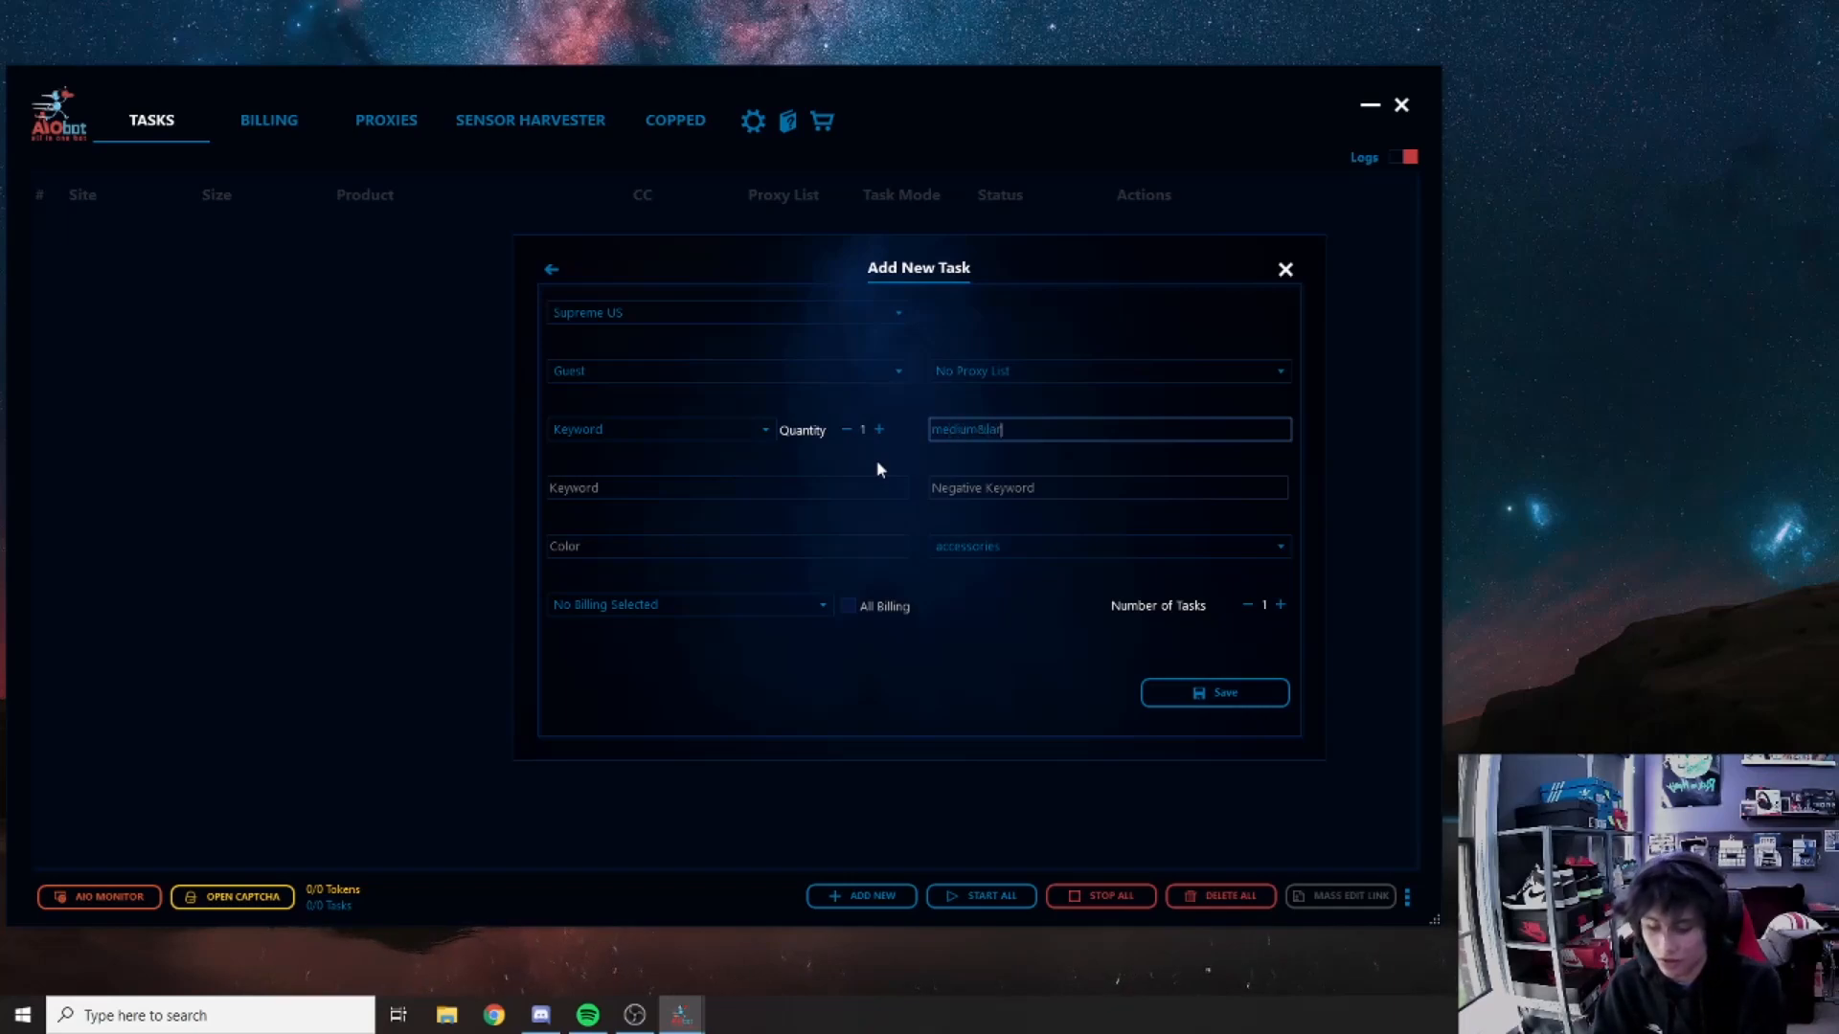
pyautogui.press('BackSpace')
pyautogui.press('BackSpace')
pyautogui.press('BackSpace')
pyautogui.press('BackSpace')
pyautogui.press('BackSpace')
pyautogui.press('BackSpace')
pyautogui.press('BackSpace')
pyautogui.press('BackSpace')
pyautogui.press('BackSpace')
pyautogui.press('BackSpace')
pyautogui.press('BackSpace')
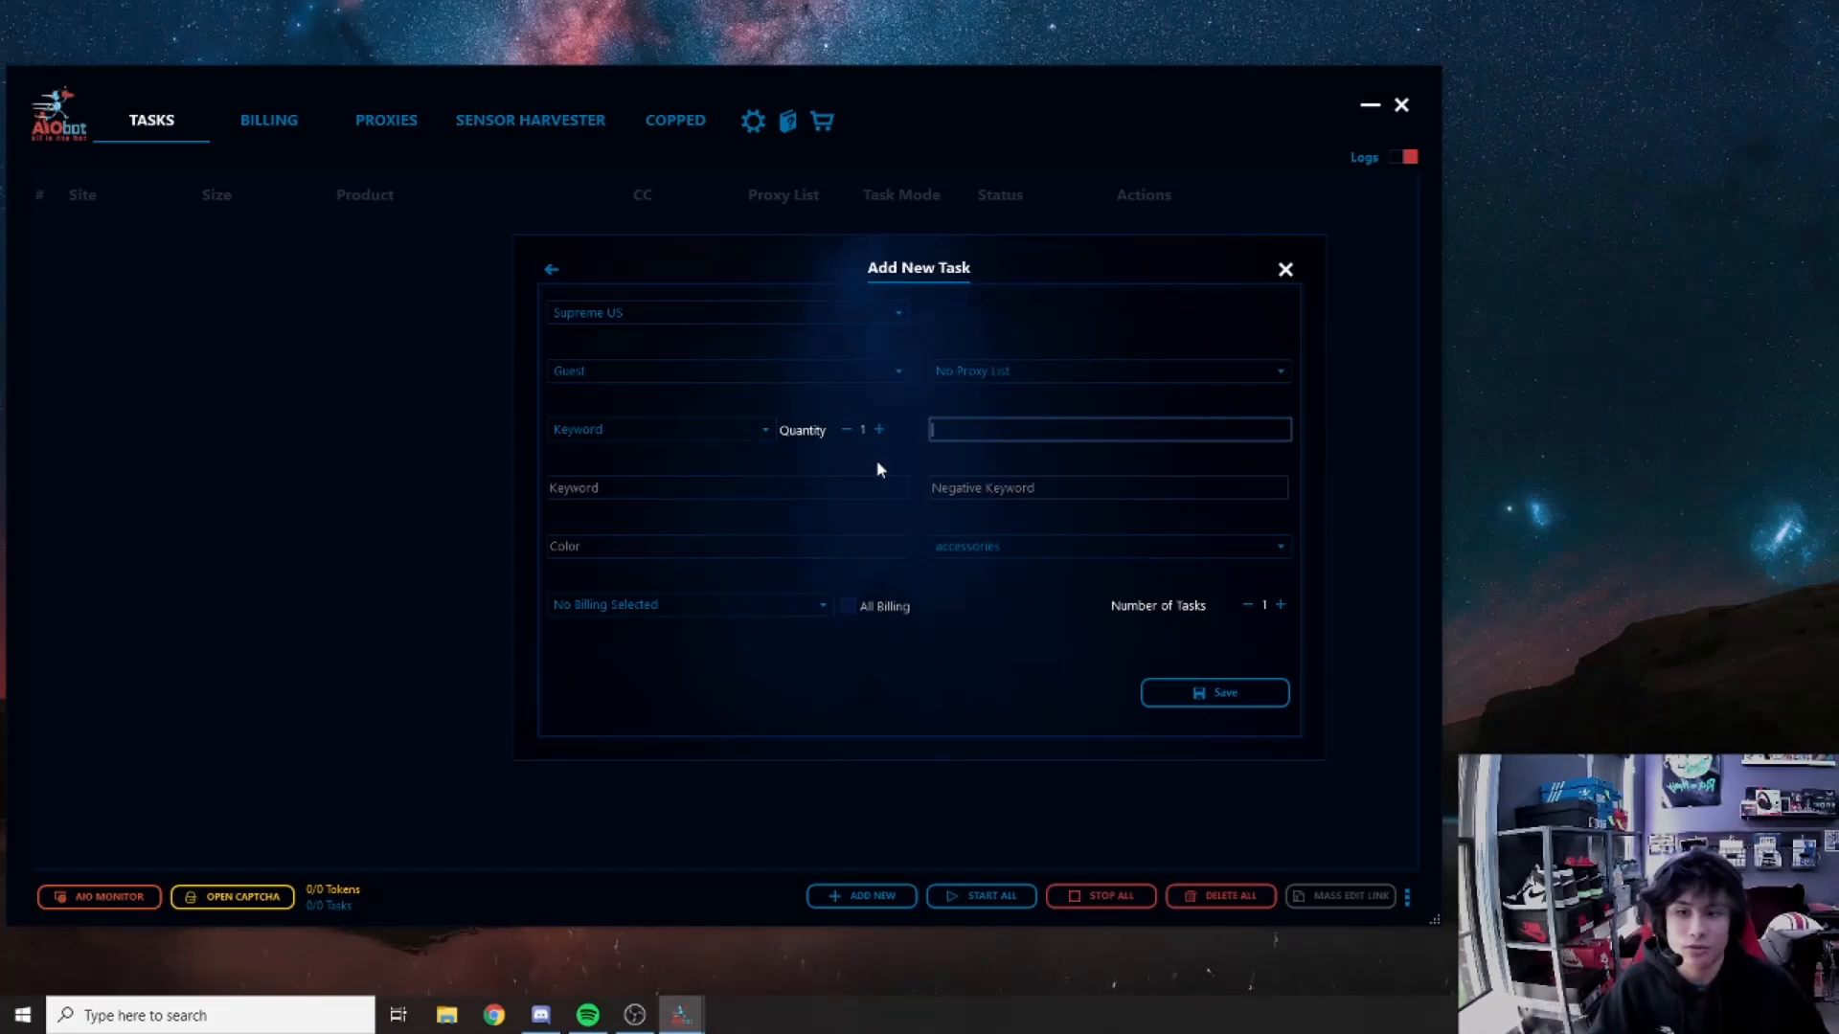
pyautogui.click(821, 487)
pyautogui.click(1082, 488)
pyautogui.click(822, 488)
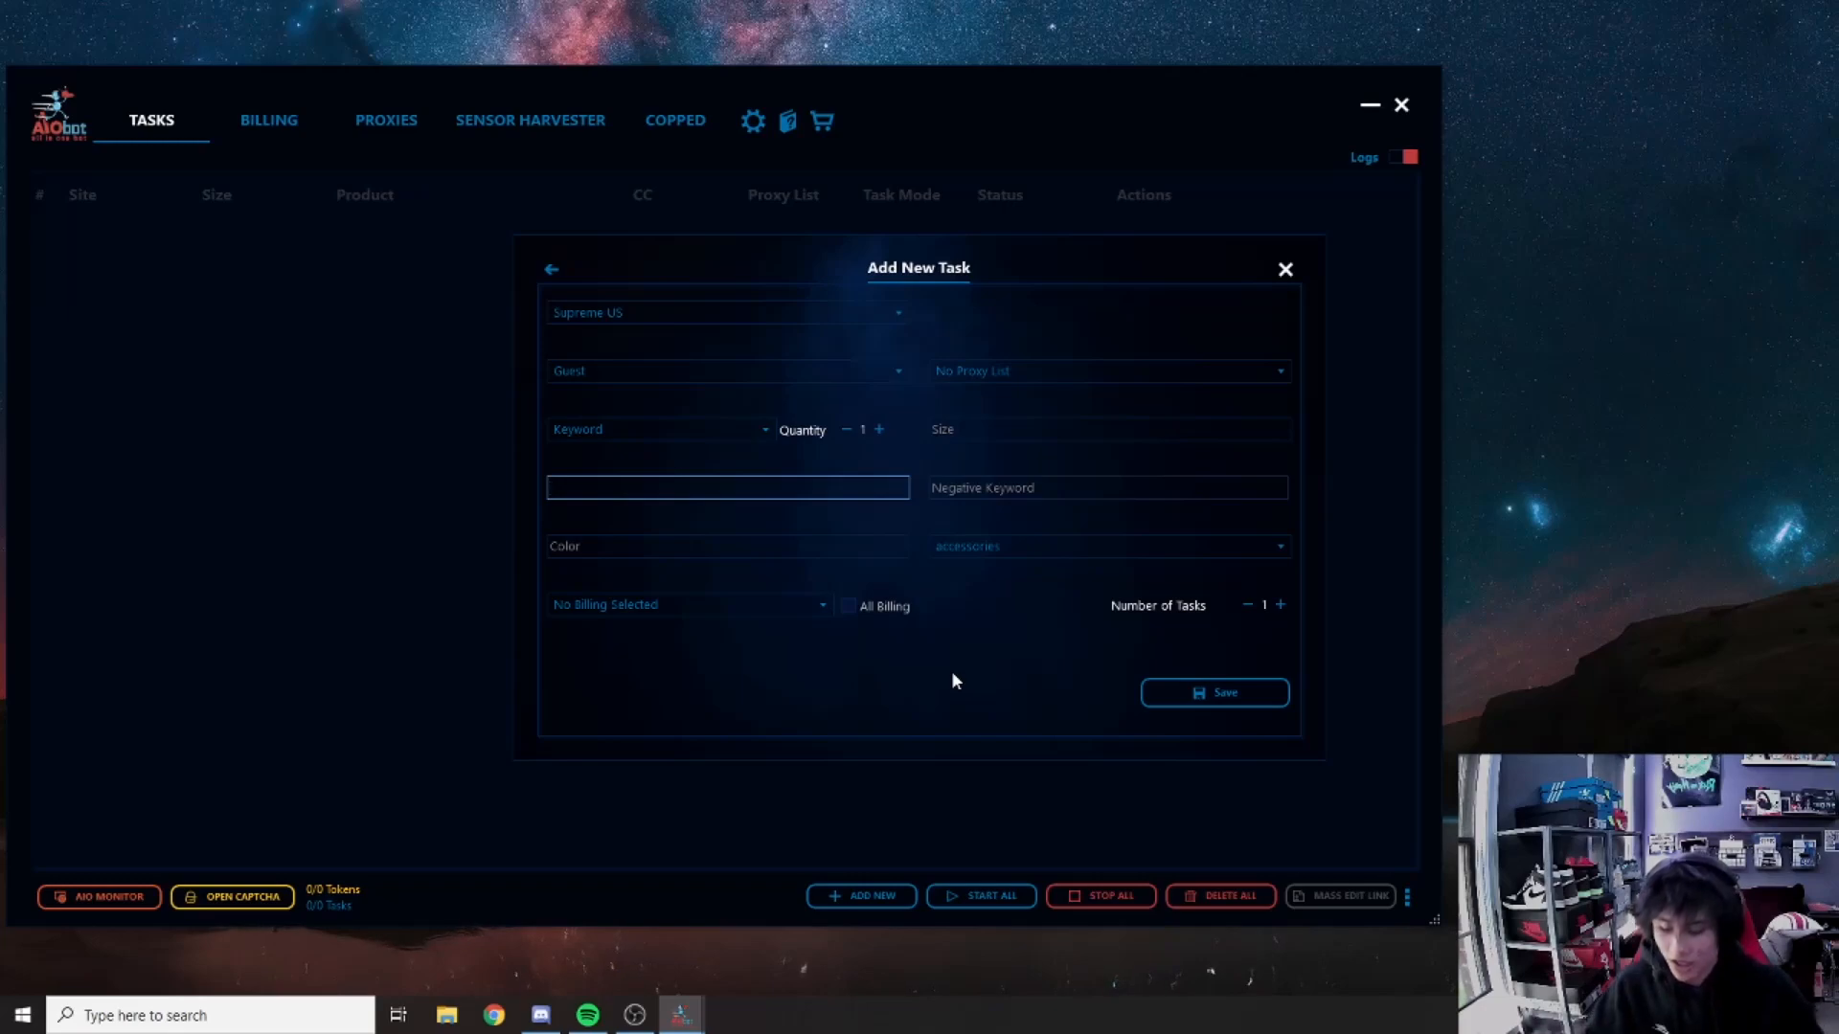
# Step: Enter keywords cross&box&logo&hooded, clearing the trial fleece& negative keyword and 'bla' colour
pyautogui.write('cross')
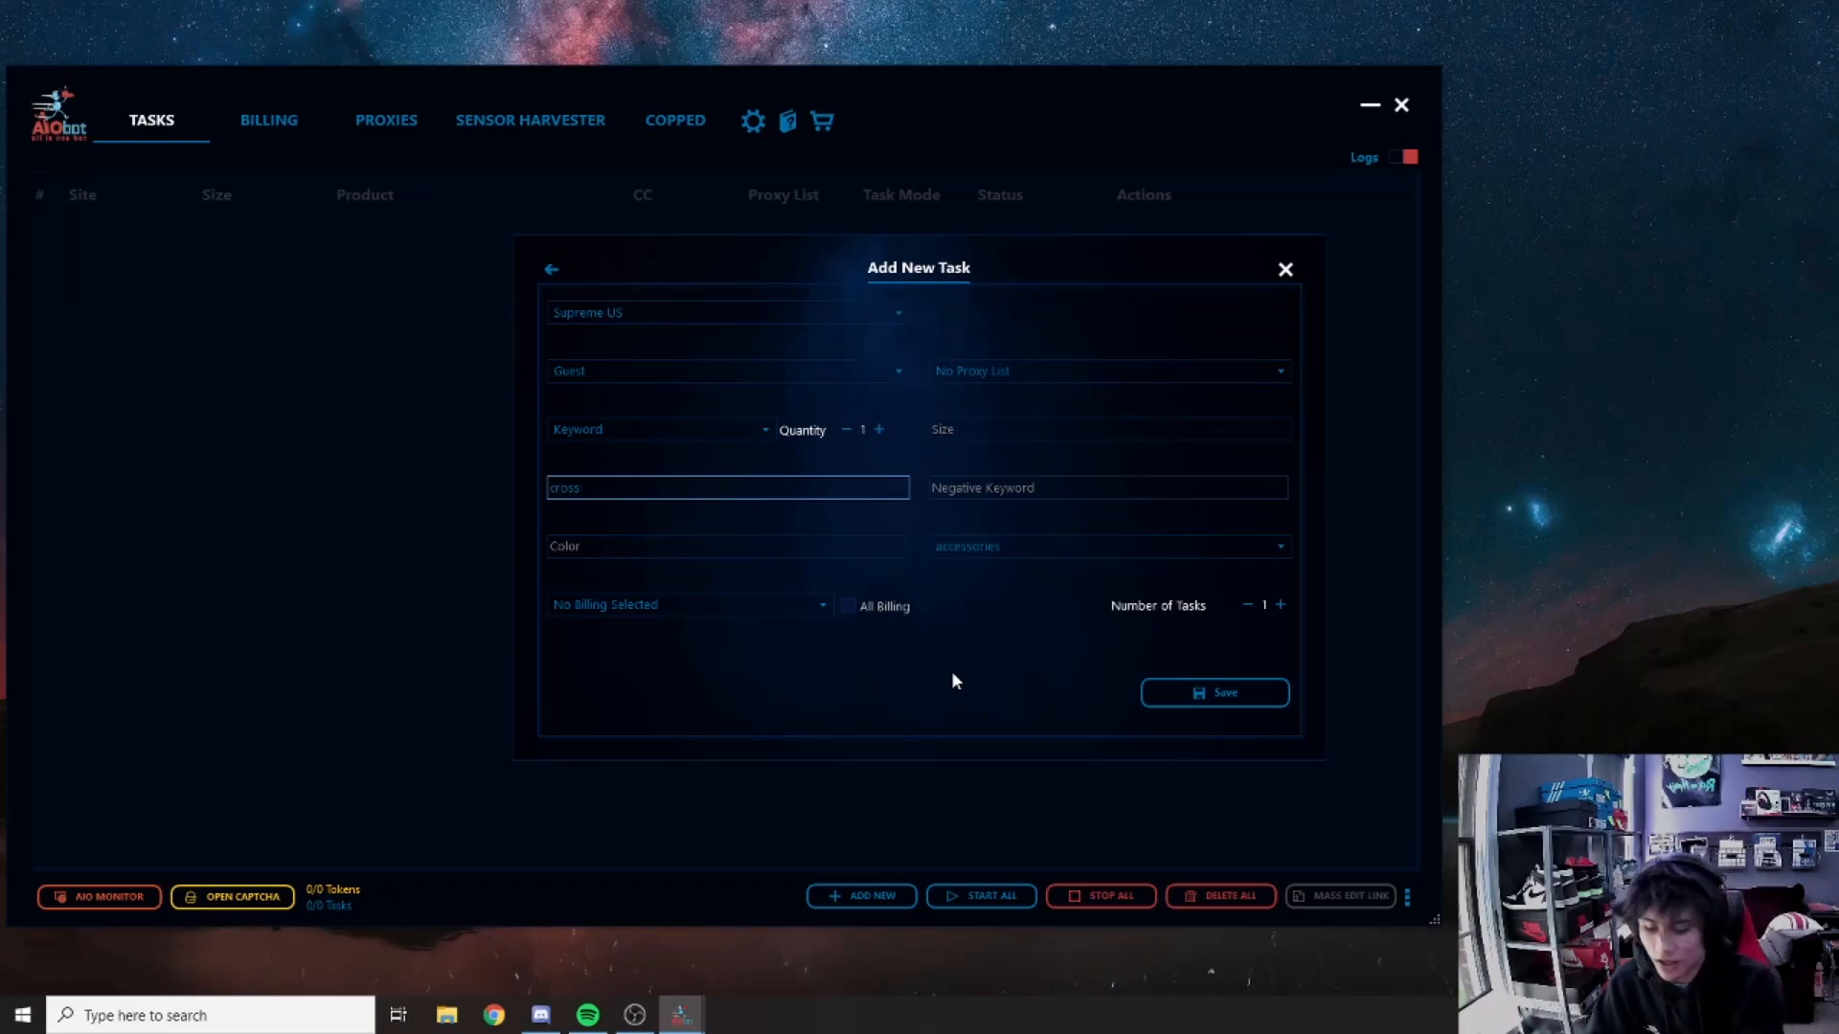
pyautogui.write('&box%')
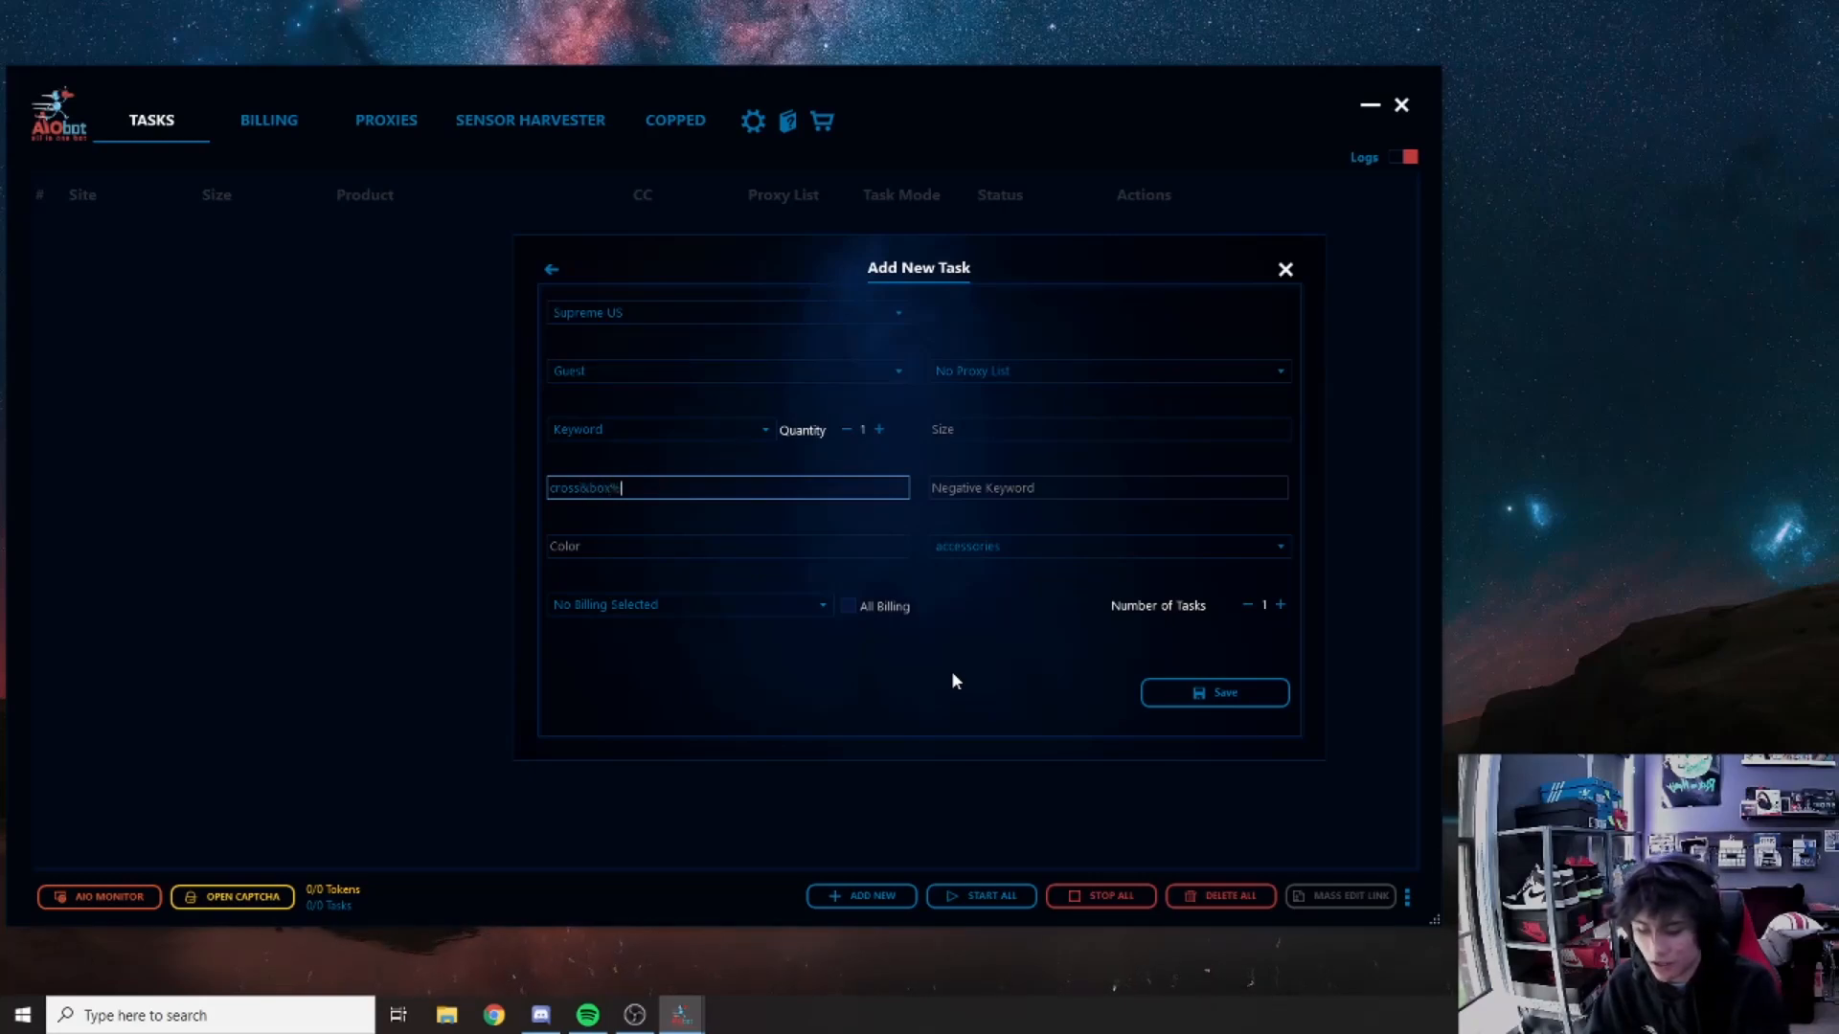
pyautogui.press('BackSpace')
pyautogui.write('&logo&hooded')
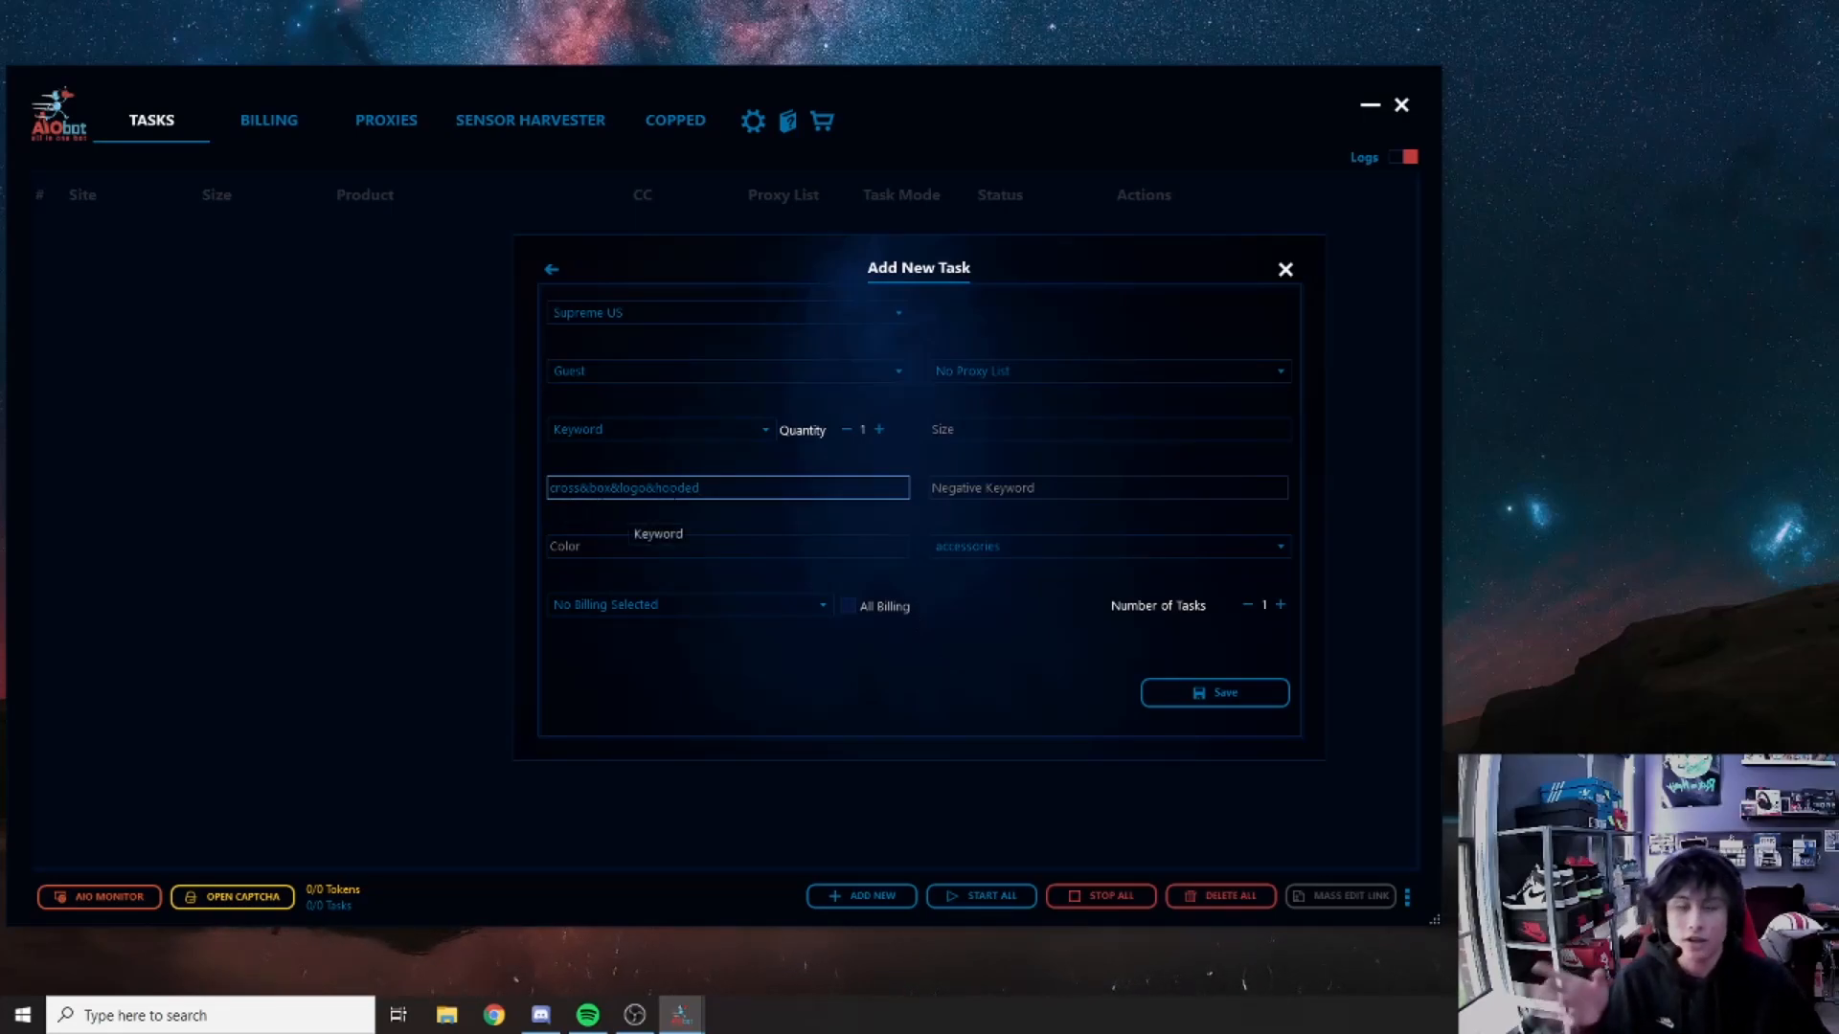
pyautogui.click(962, 487)
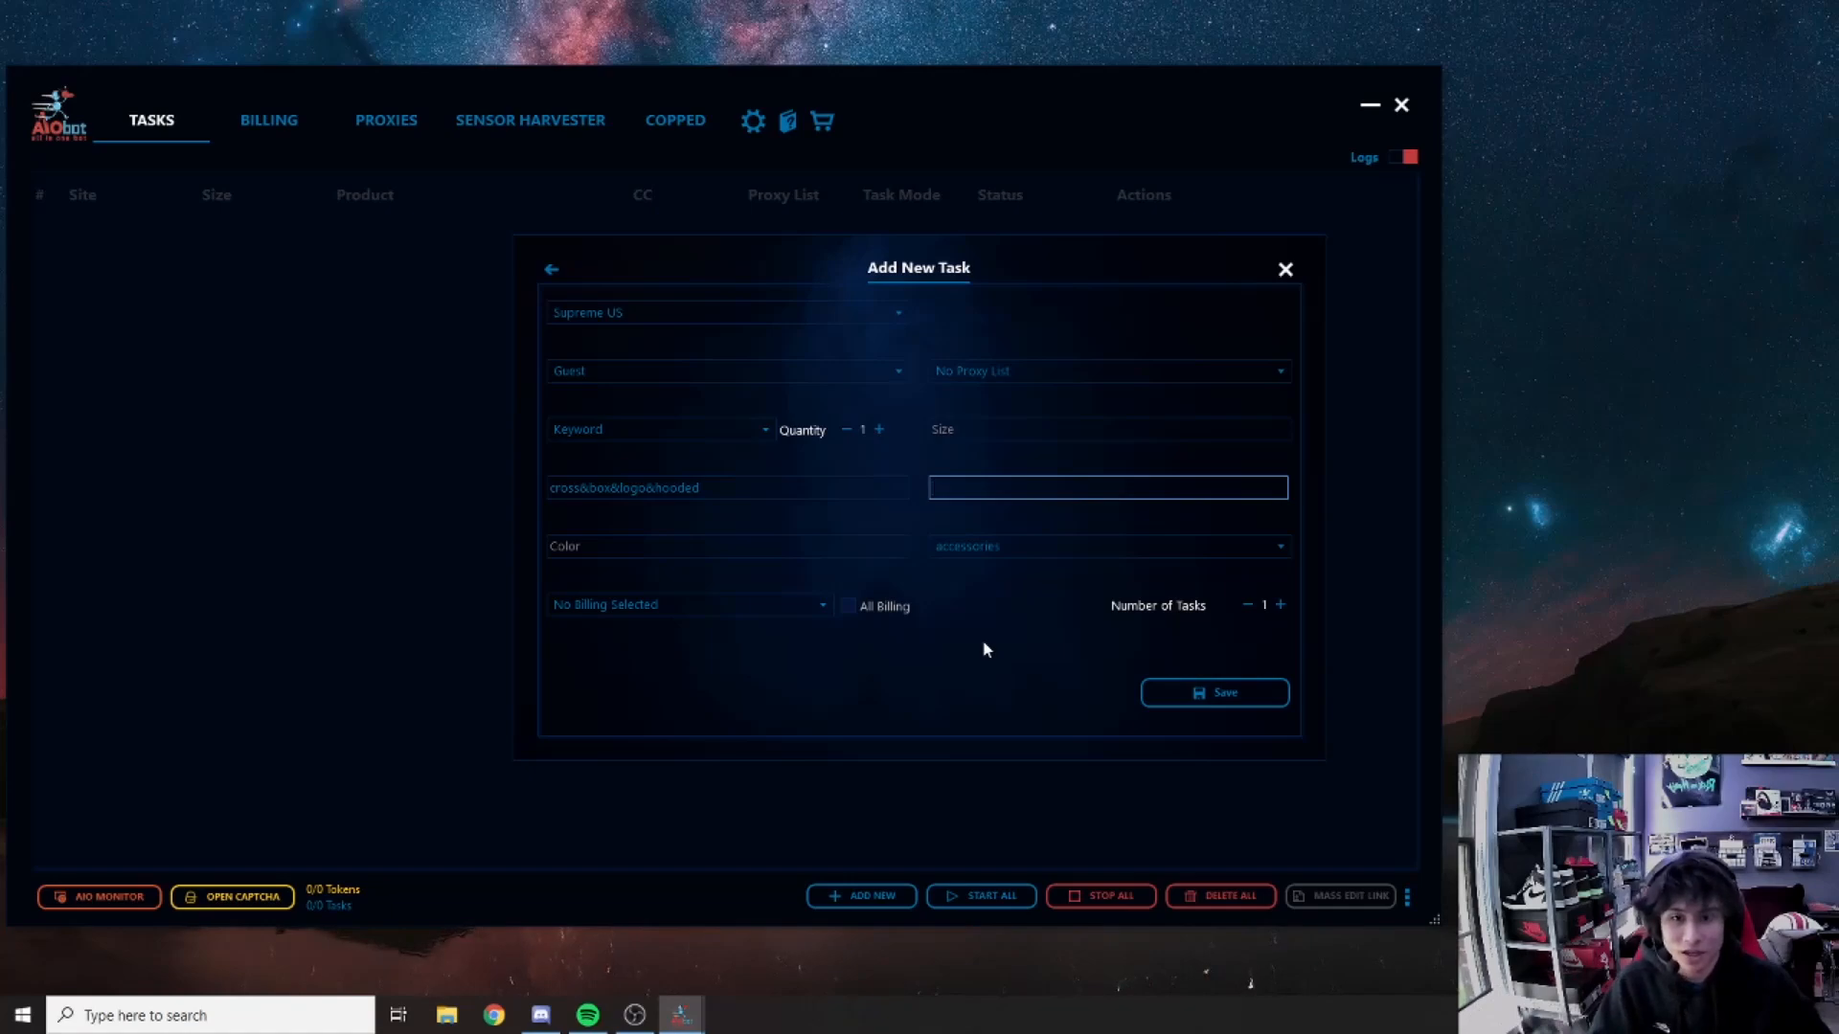
pyautogui.write('fleec')
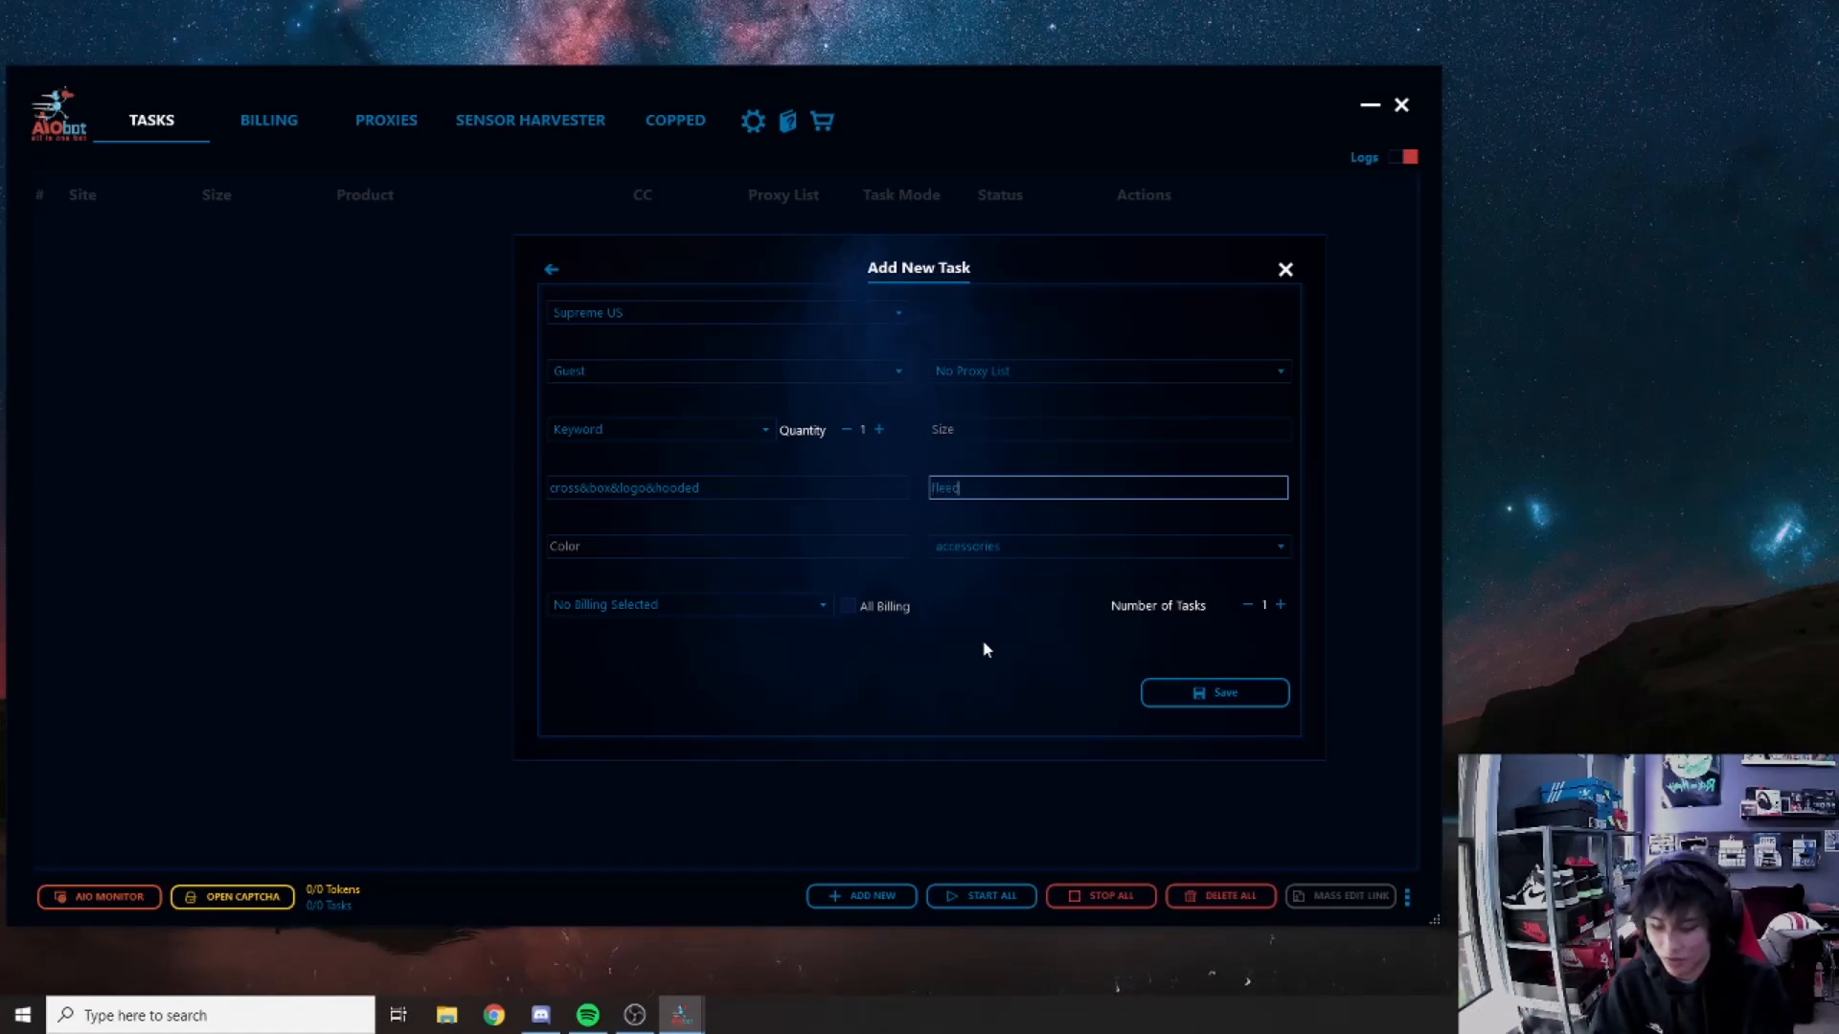
pyautogui.write('e&')
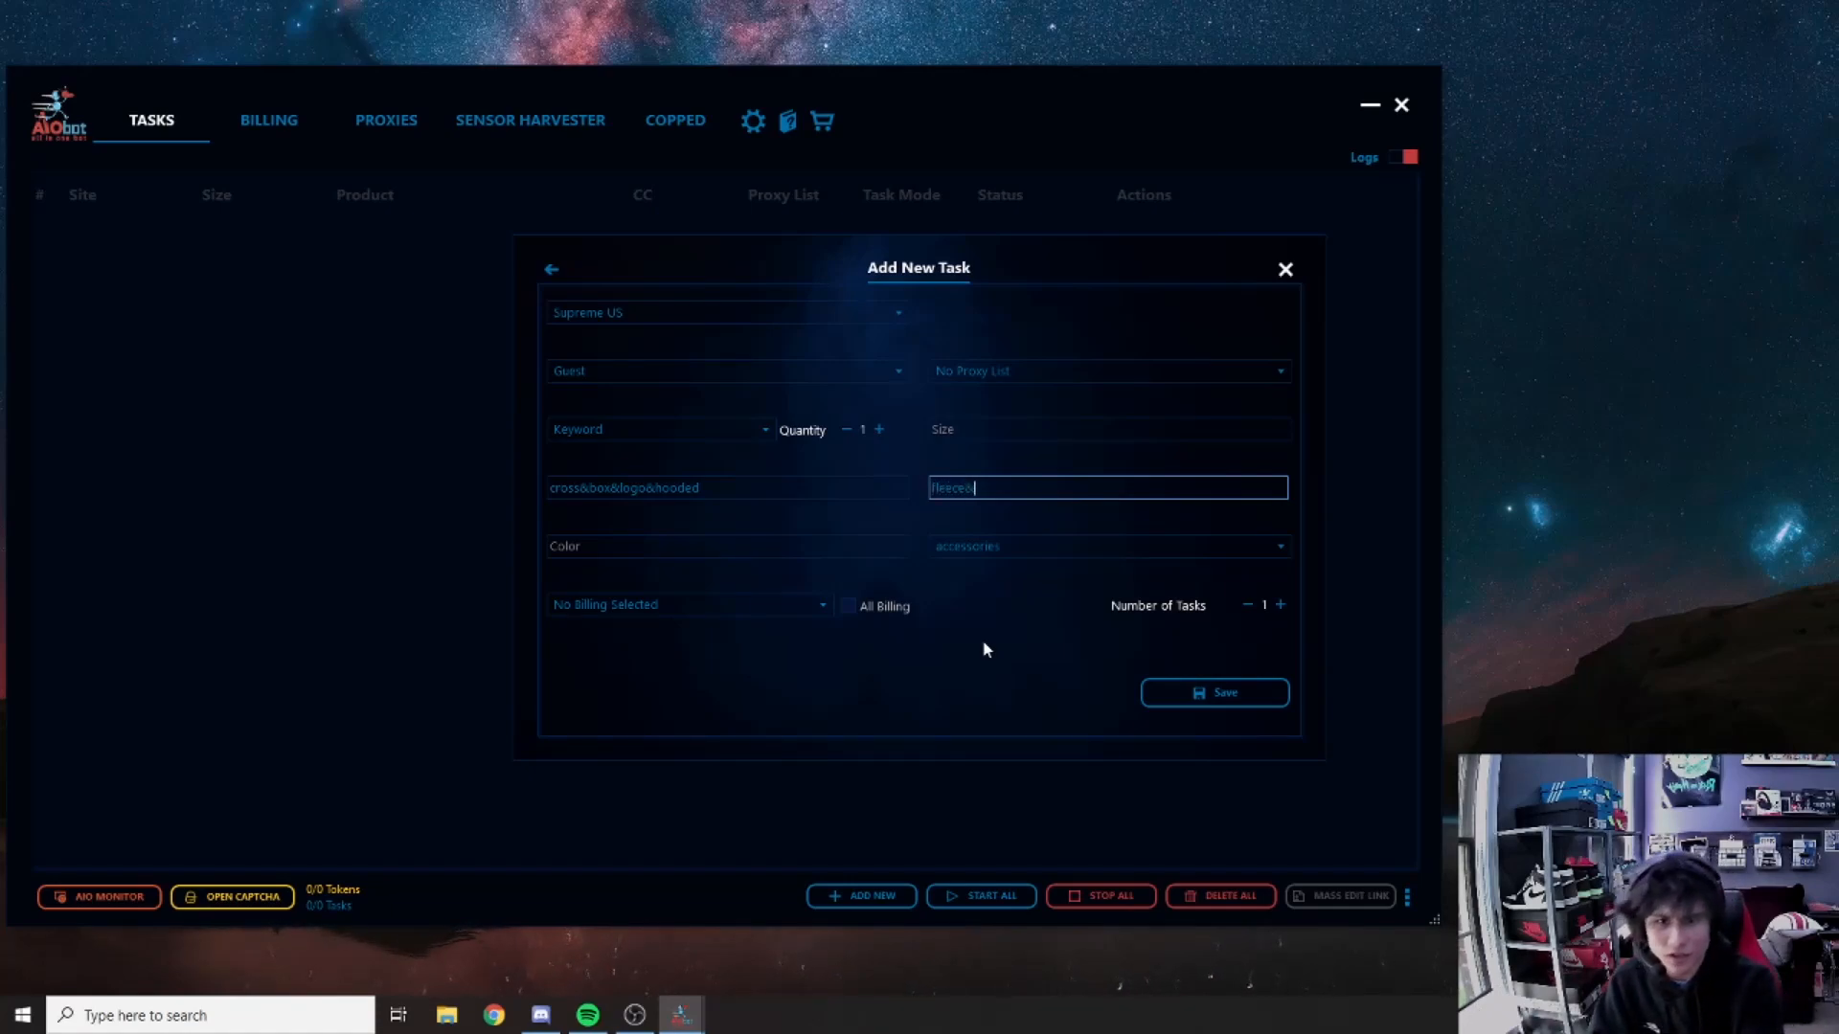
pyautogui.press('BackSpace')
pyautogui.press('BackSpace')
pyautogui.press('BackSpace')
pyautogui.press('BackSpace')
pyautogui.press('BackSpace')
pyautogui.press('BackSpace')
pyautogui.press('BackSpace')
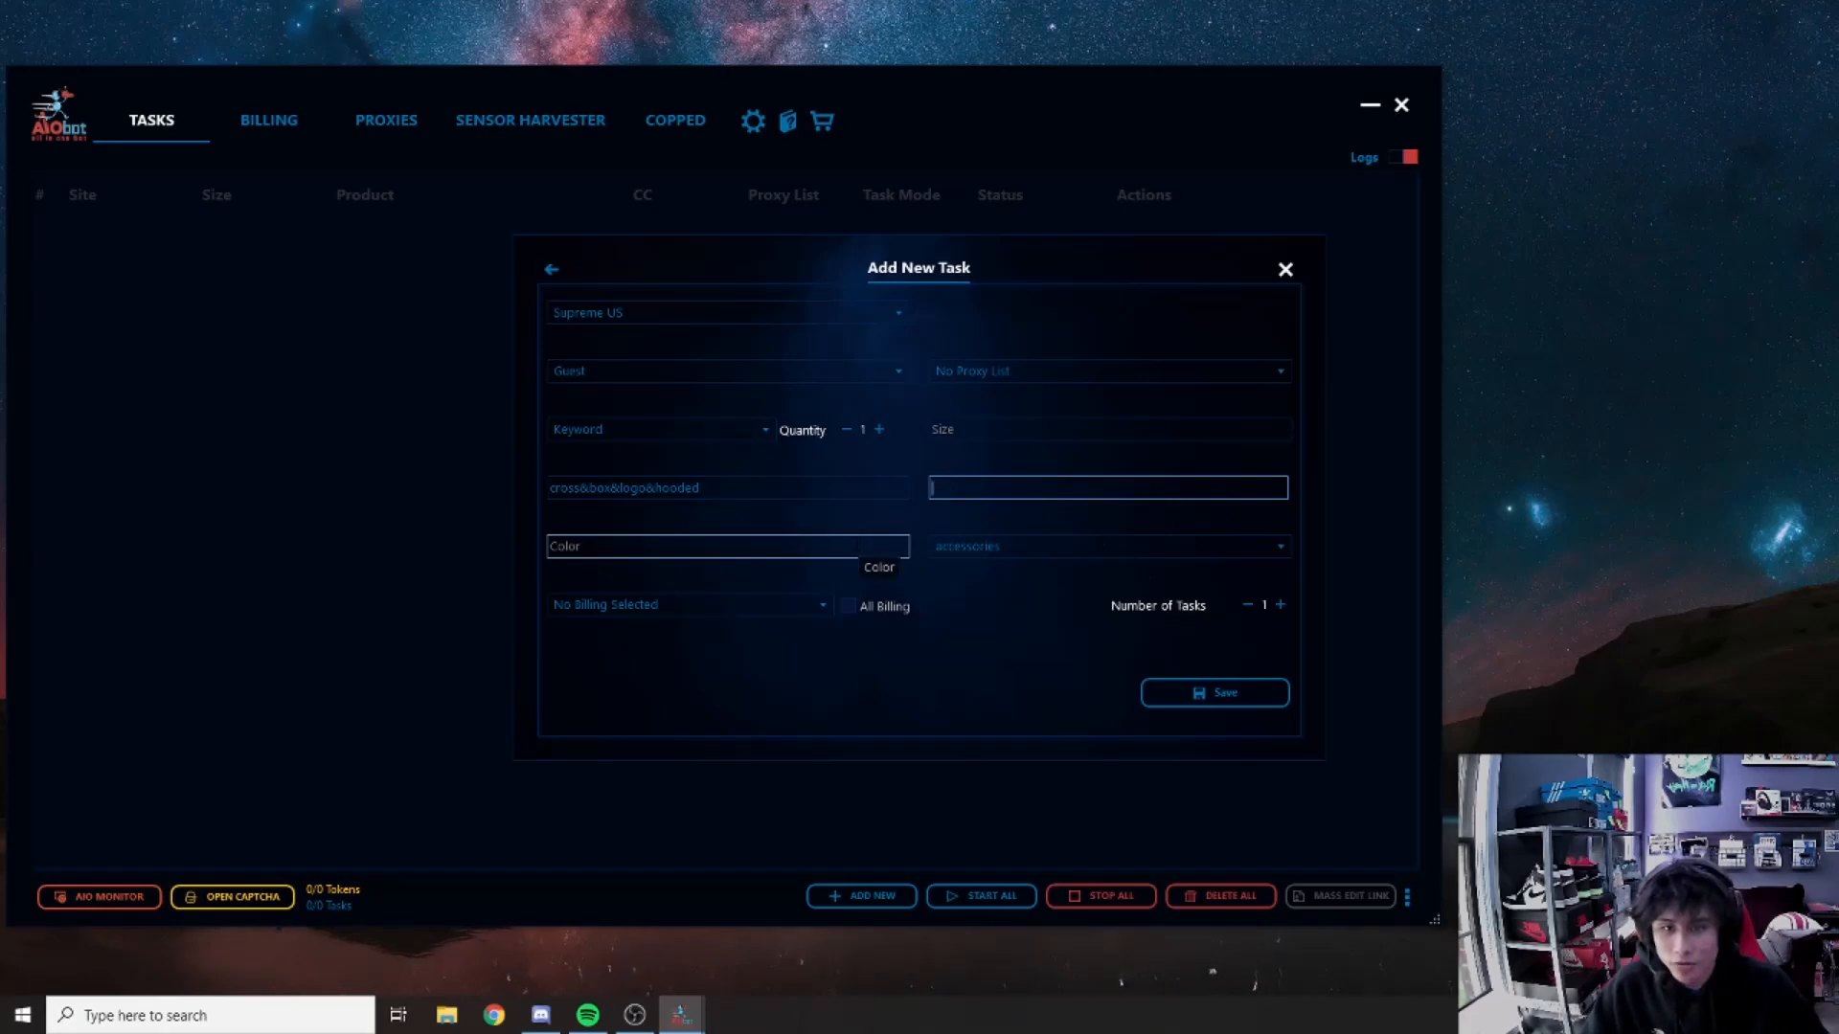
pyautogui.click(859, 547)
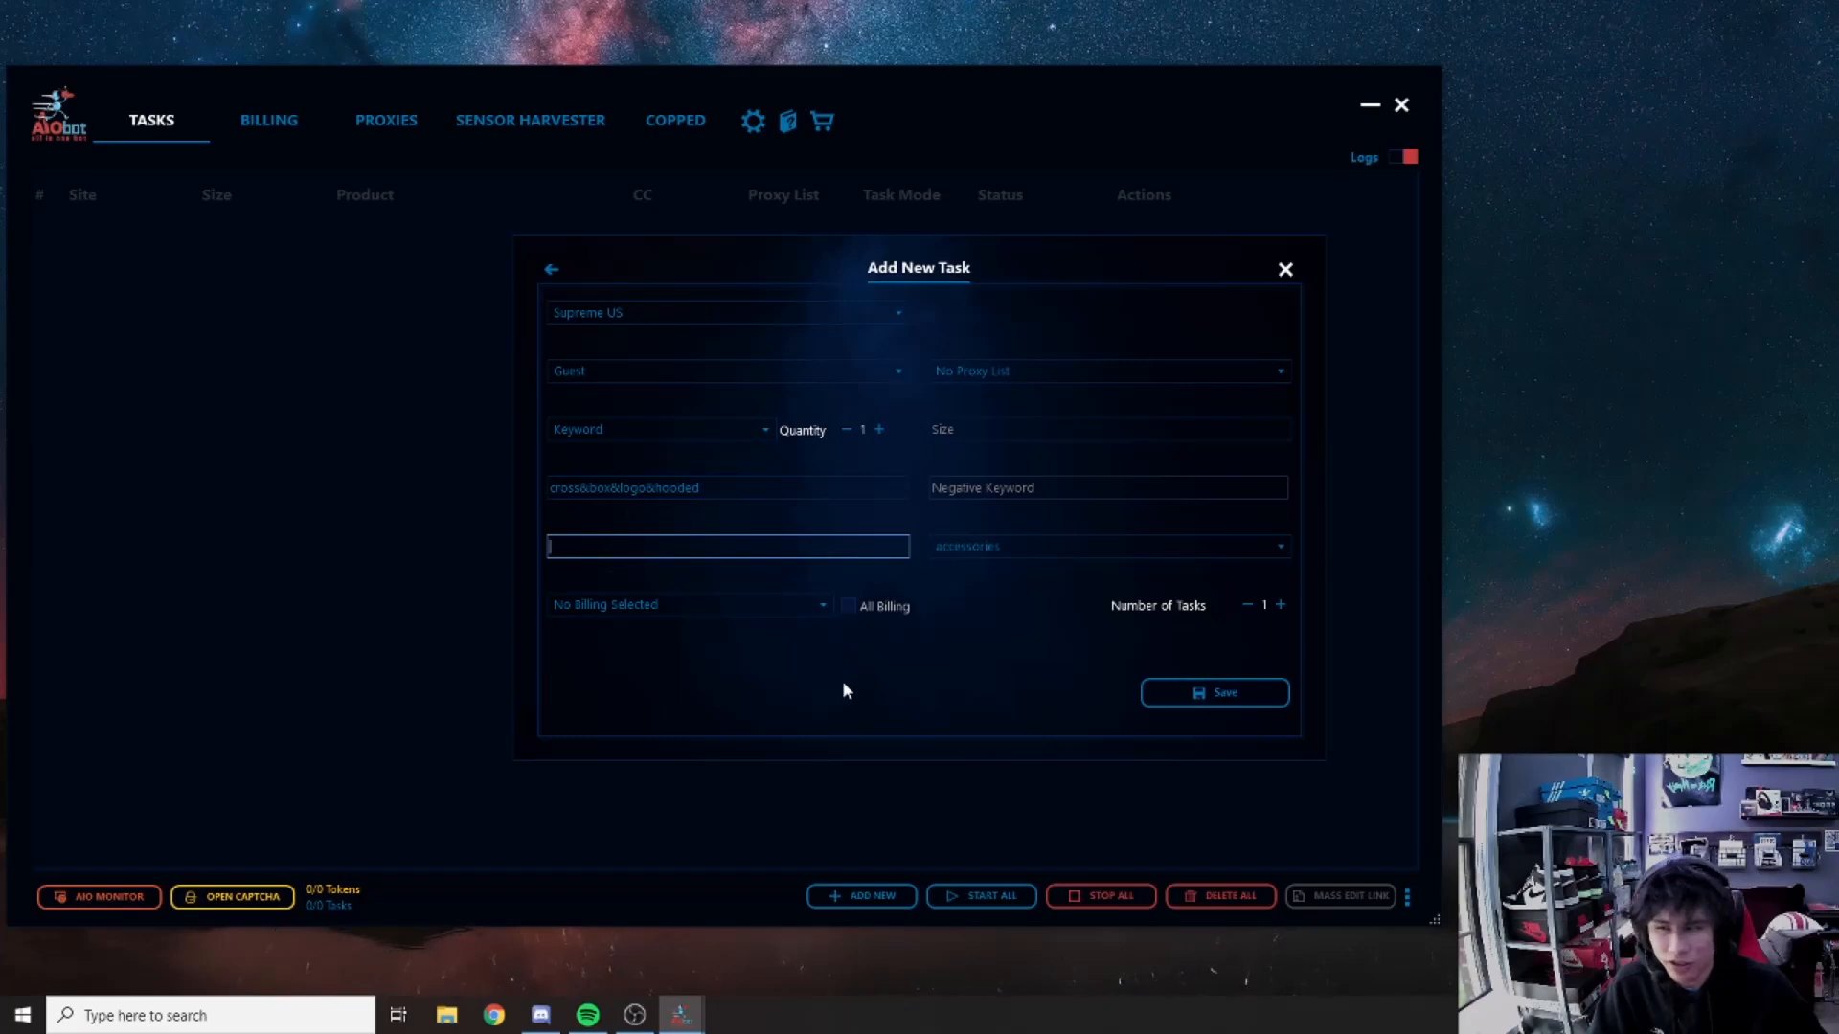
pyautogui.write('bla')
pyautogui.press('BackSpace')
pyautogui.press('BackSpace')
pyautogui.press('BackSpace')
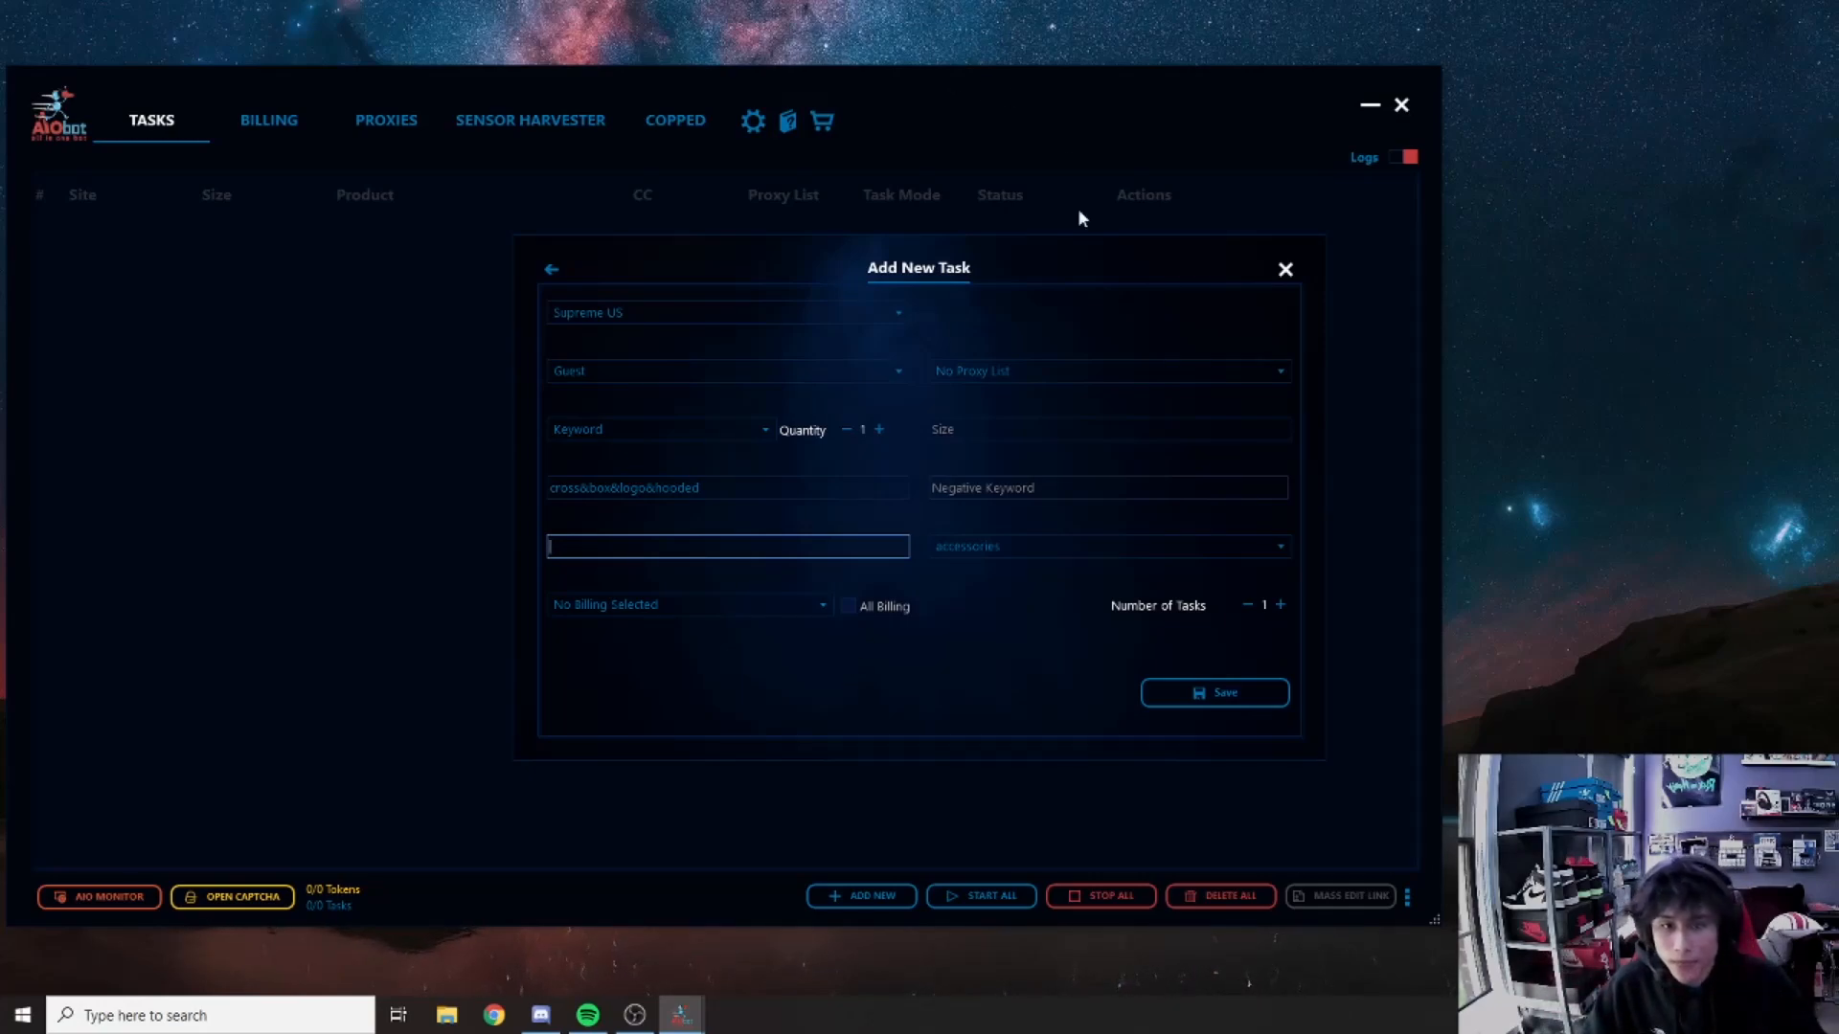
pyautogui.click(1284, 551)
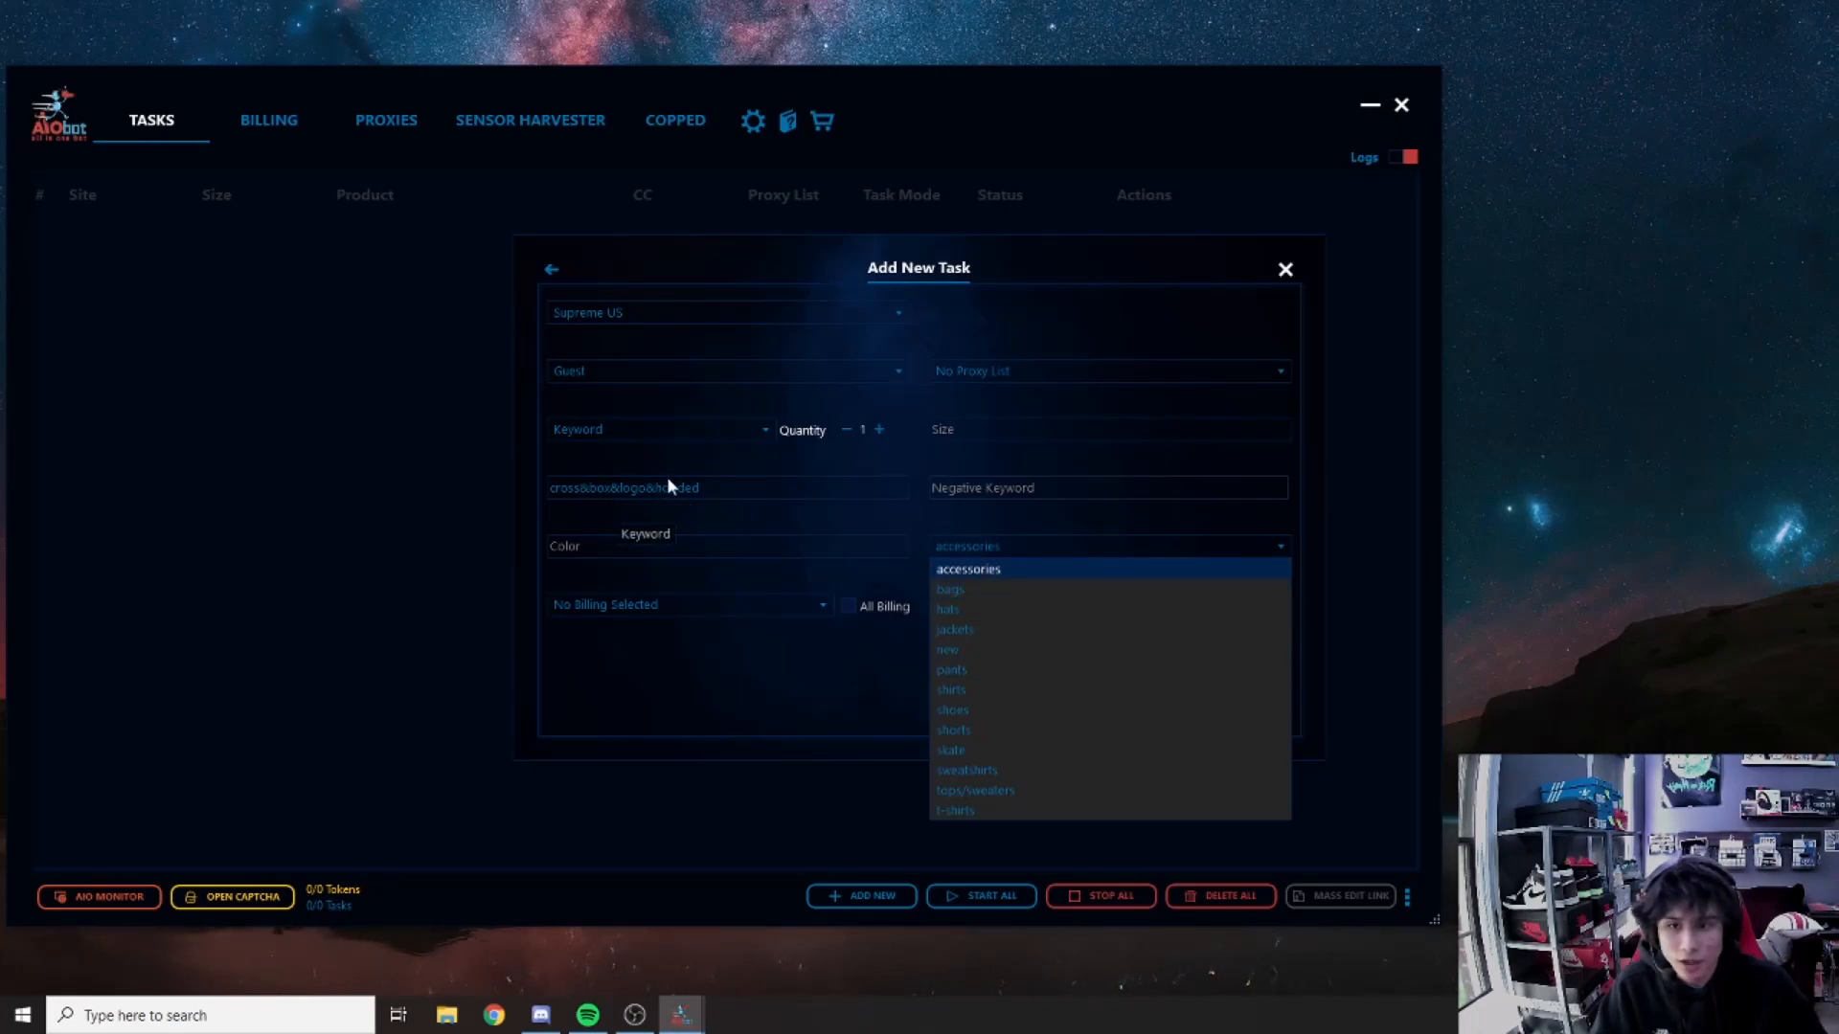
# Step: Choose the sweatshirts category, apply all billing profiles, and save the eight tasks
pyautogui.click(969, 770)
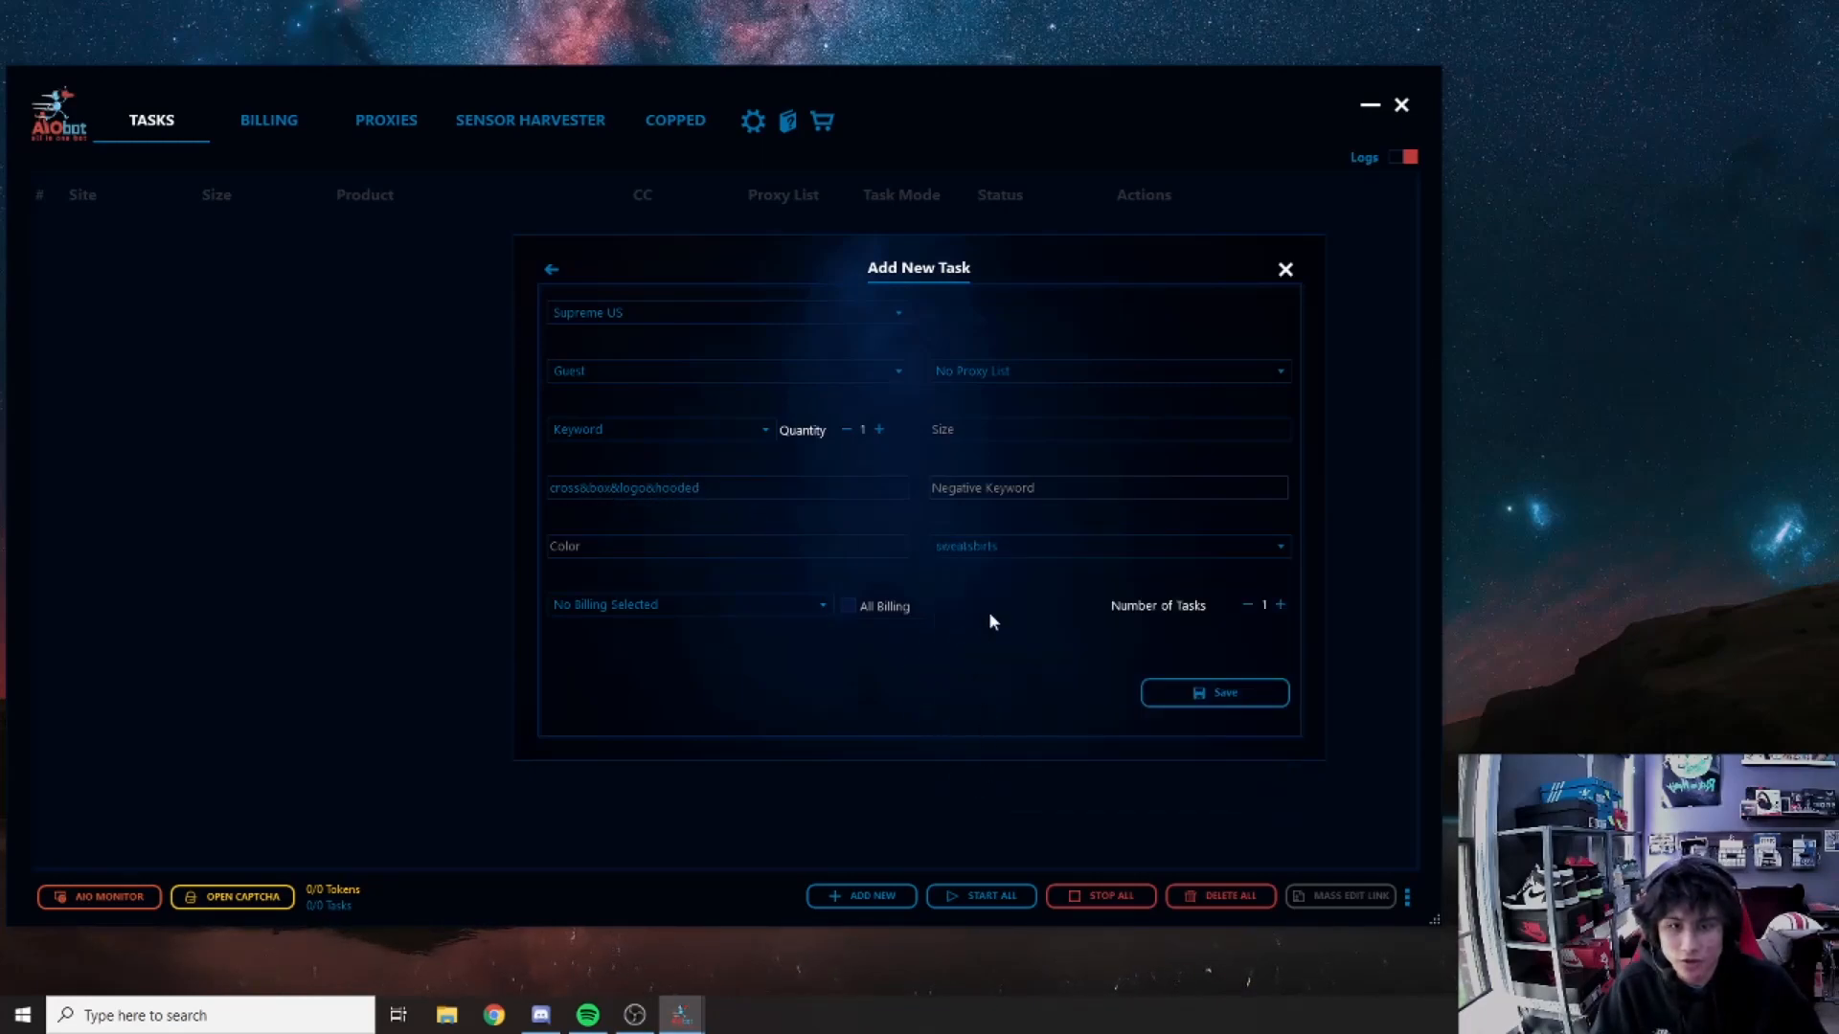
pyautogui.click(1280, 553)
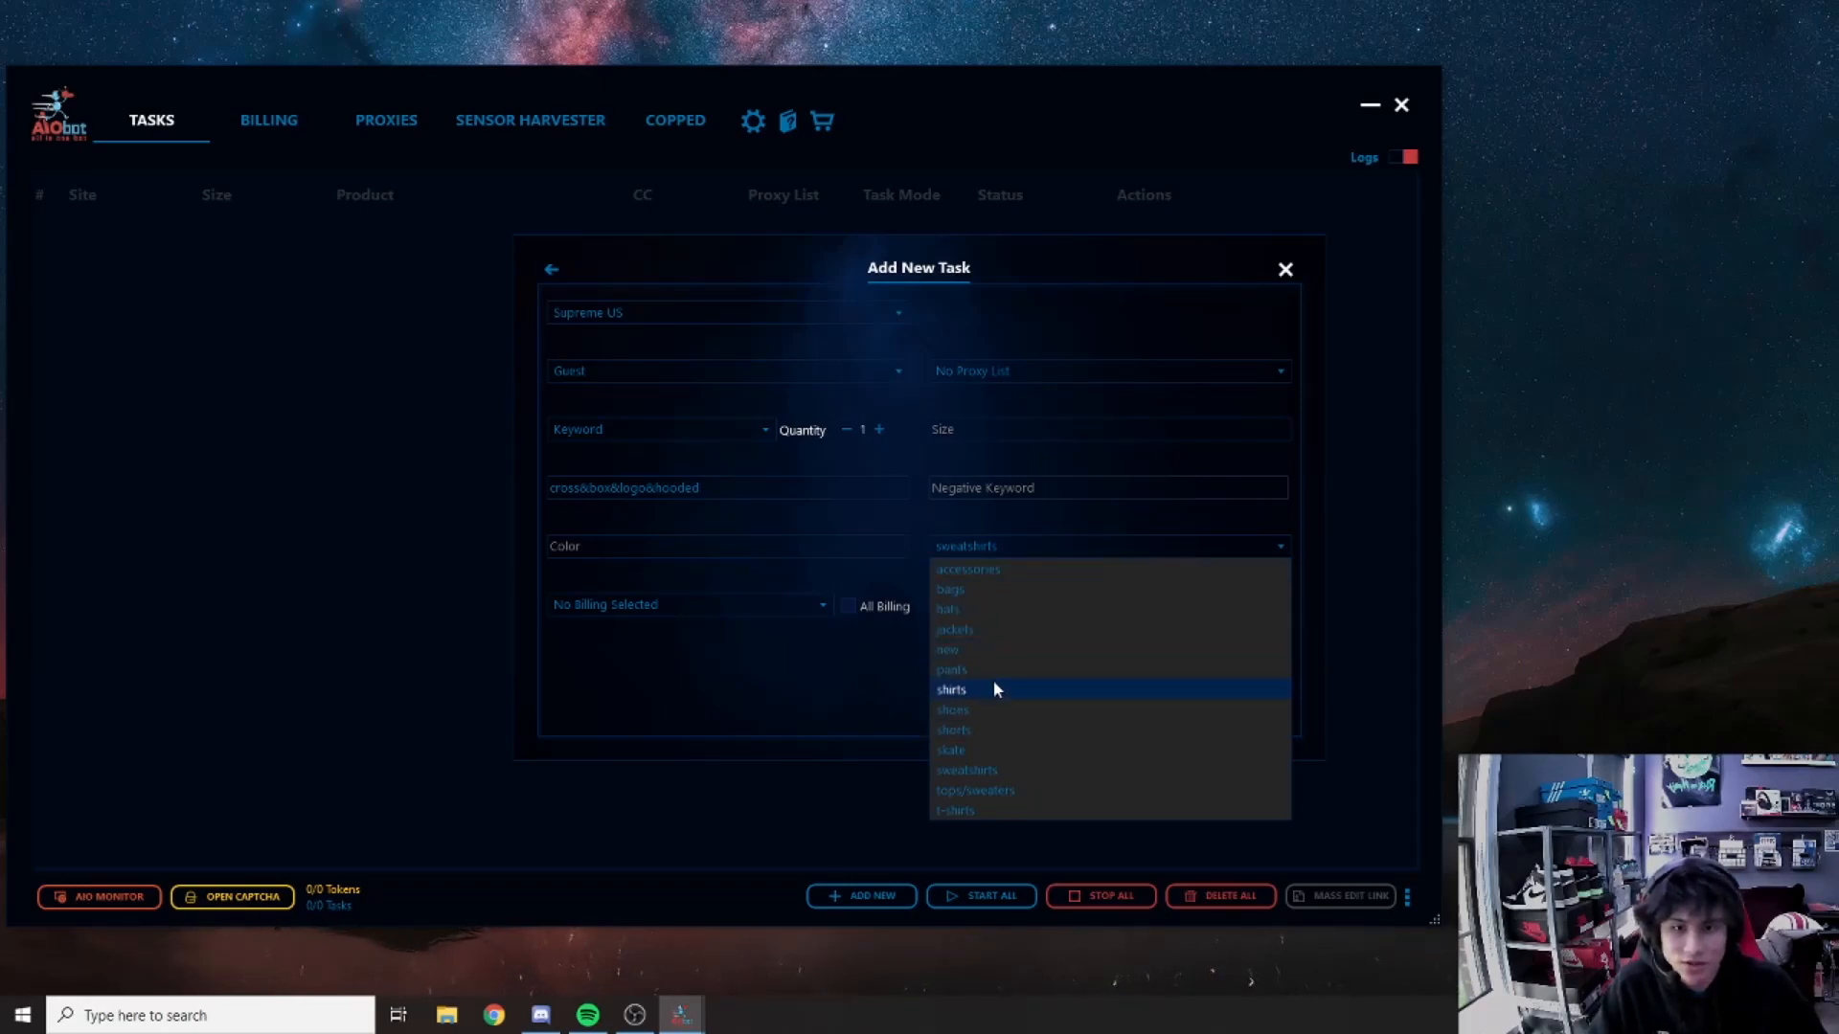
pyautogui.click(1281, 548)
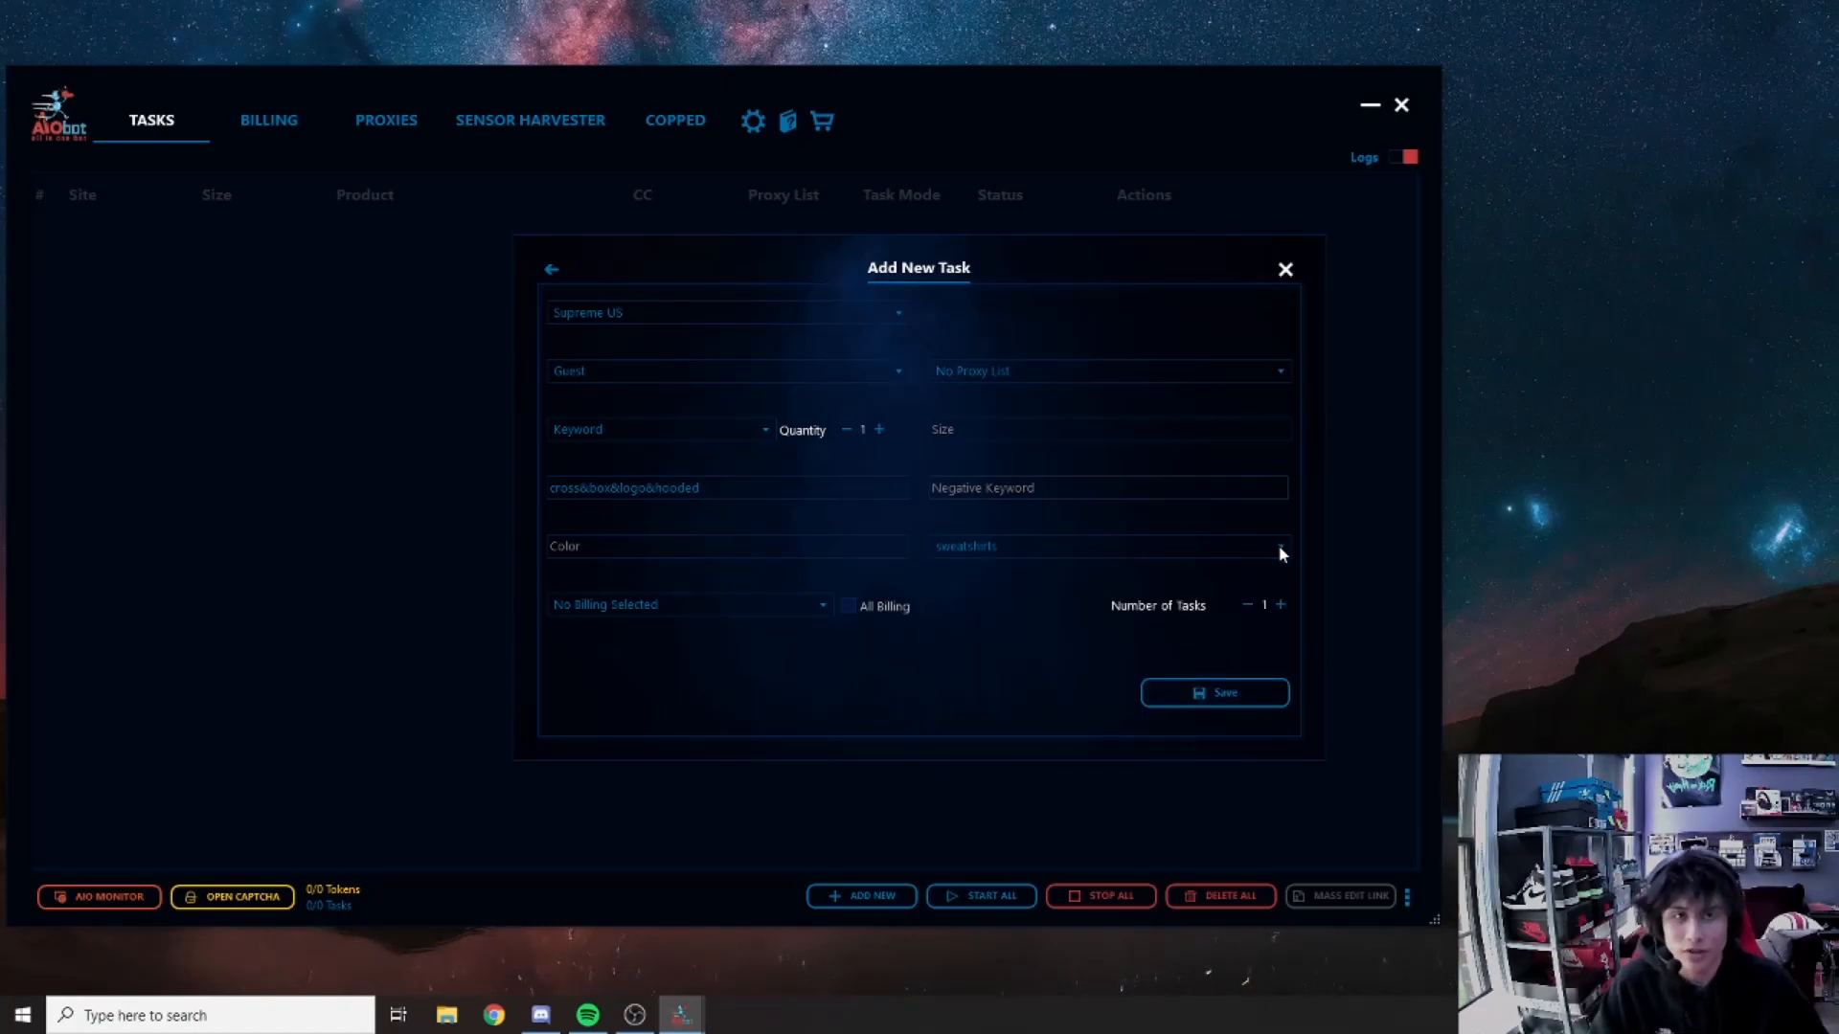
pyautogui.click(819, 607)
pyautogui.click(820, 606)
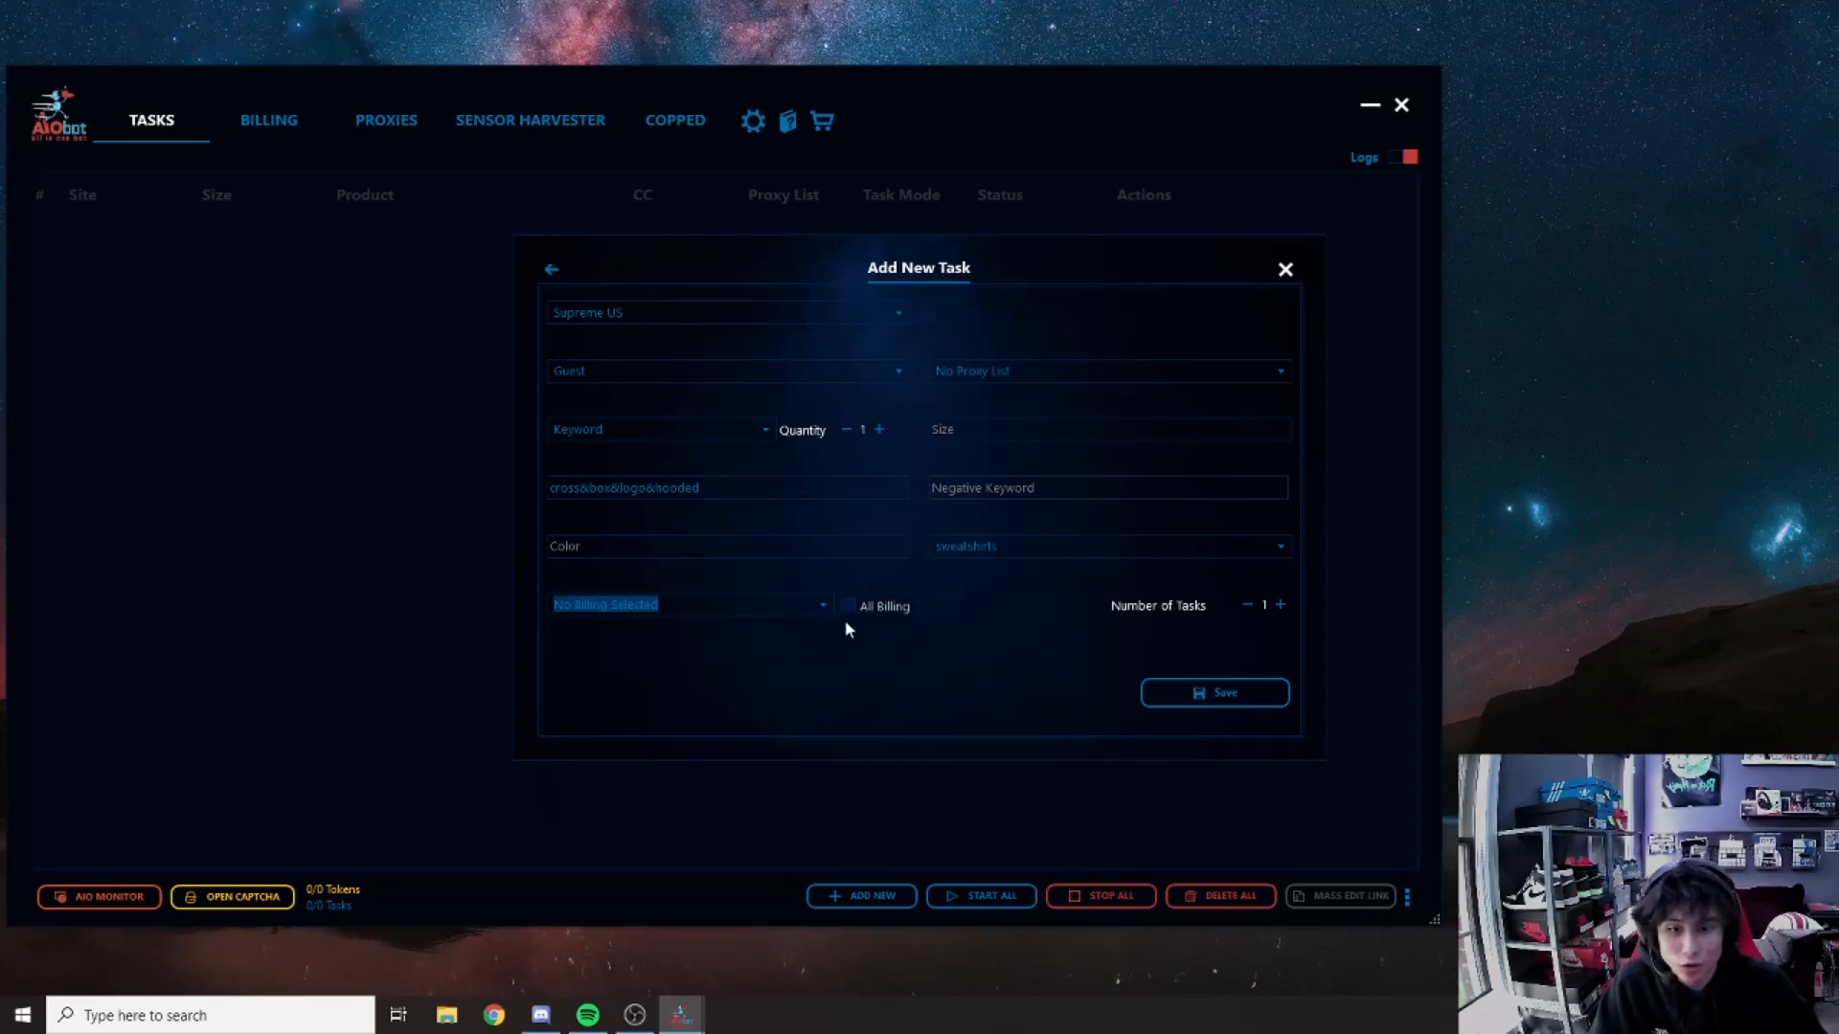
pyautogui.click(849, 605)
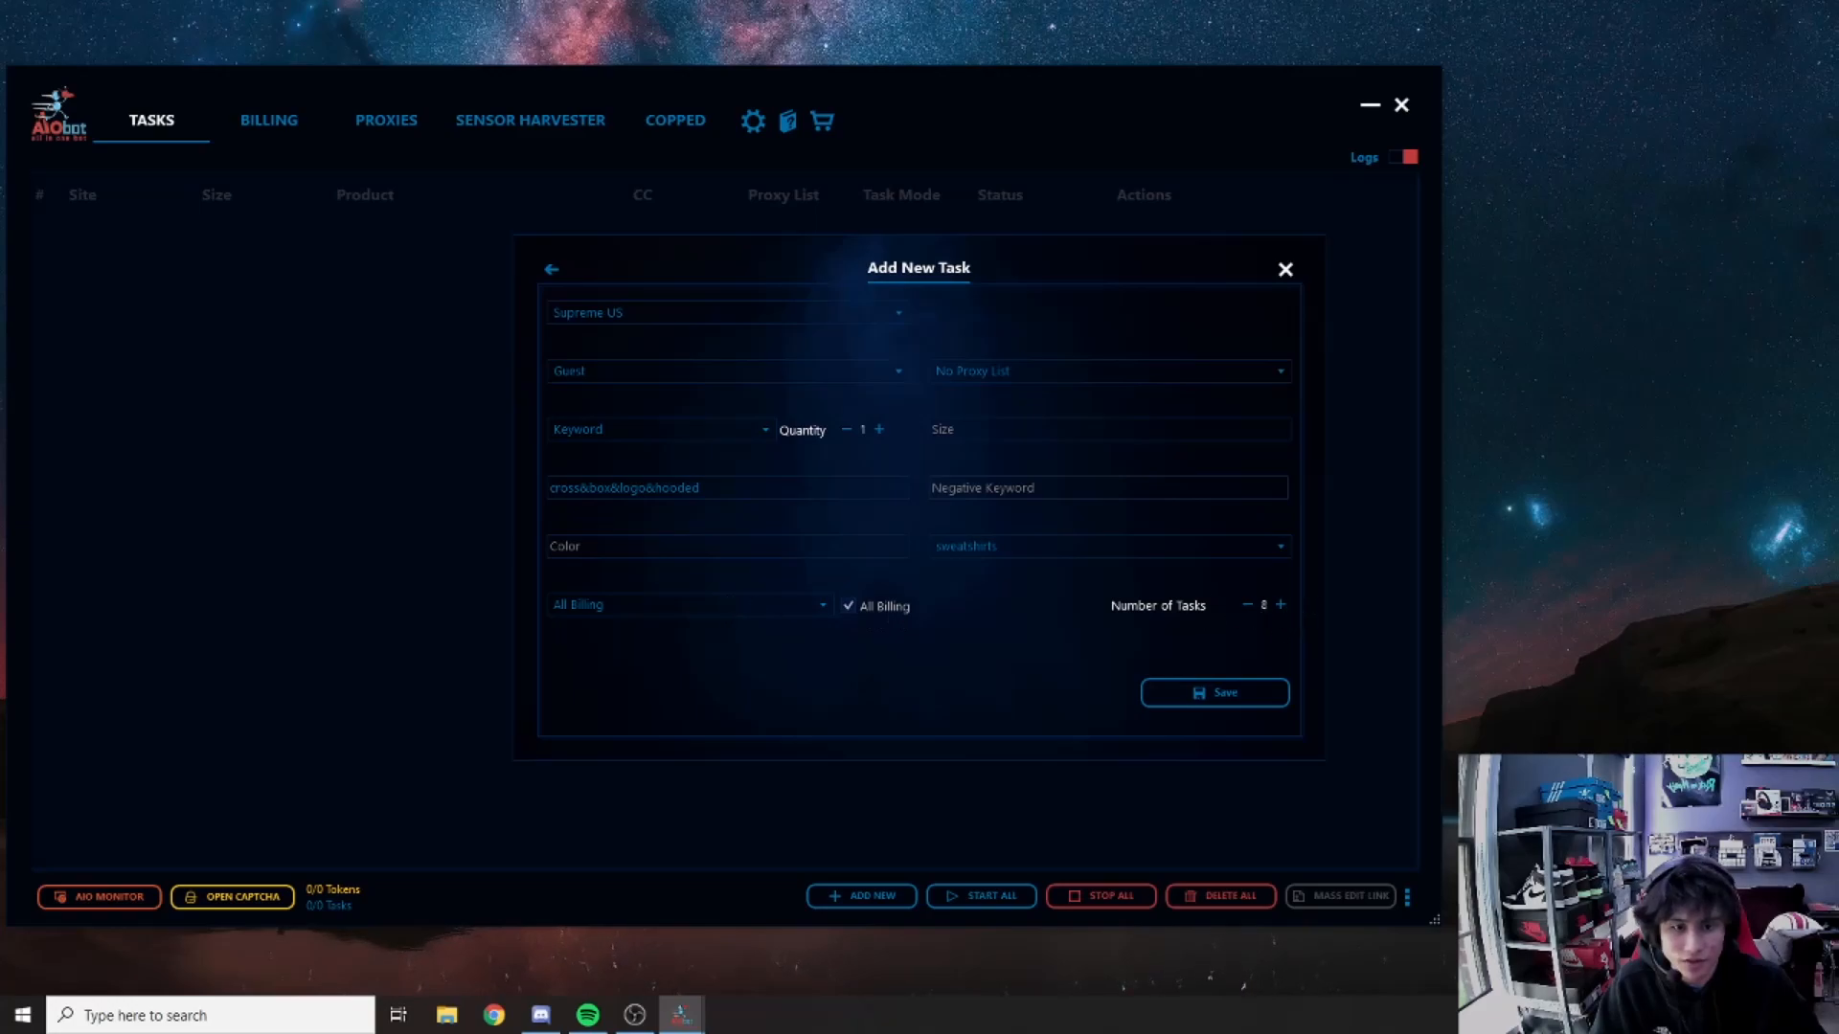
pyautogui.click(1209, 693)
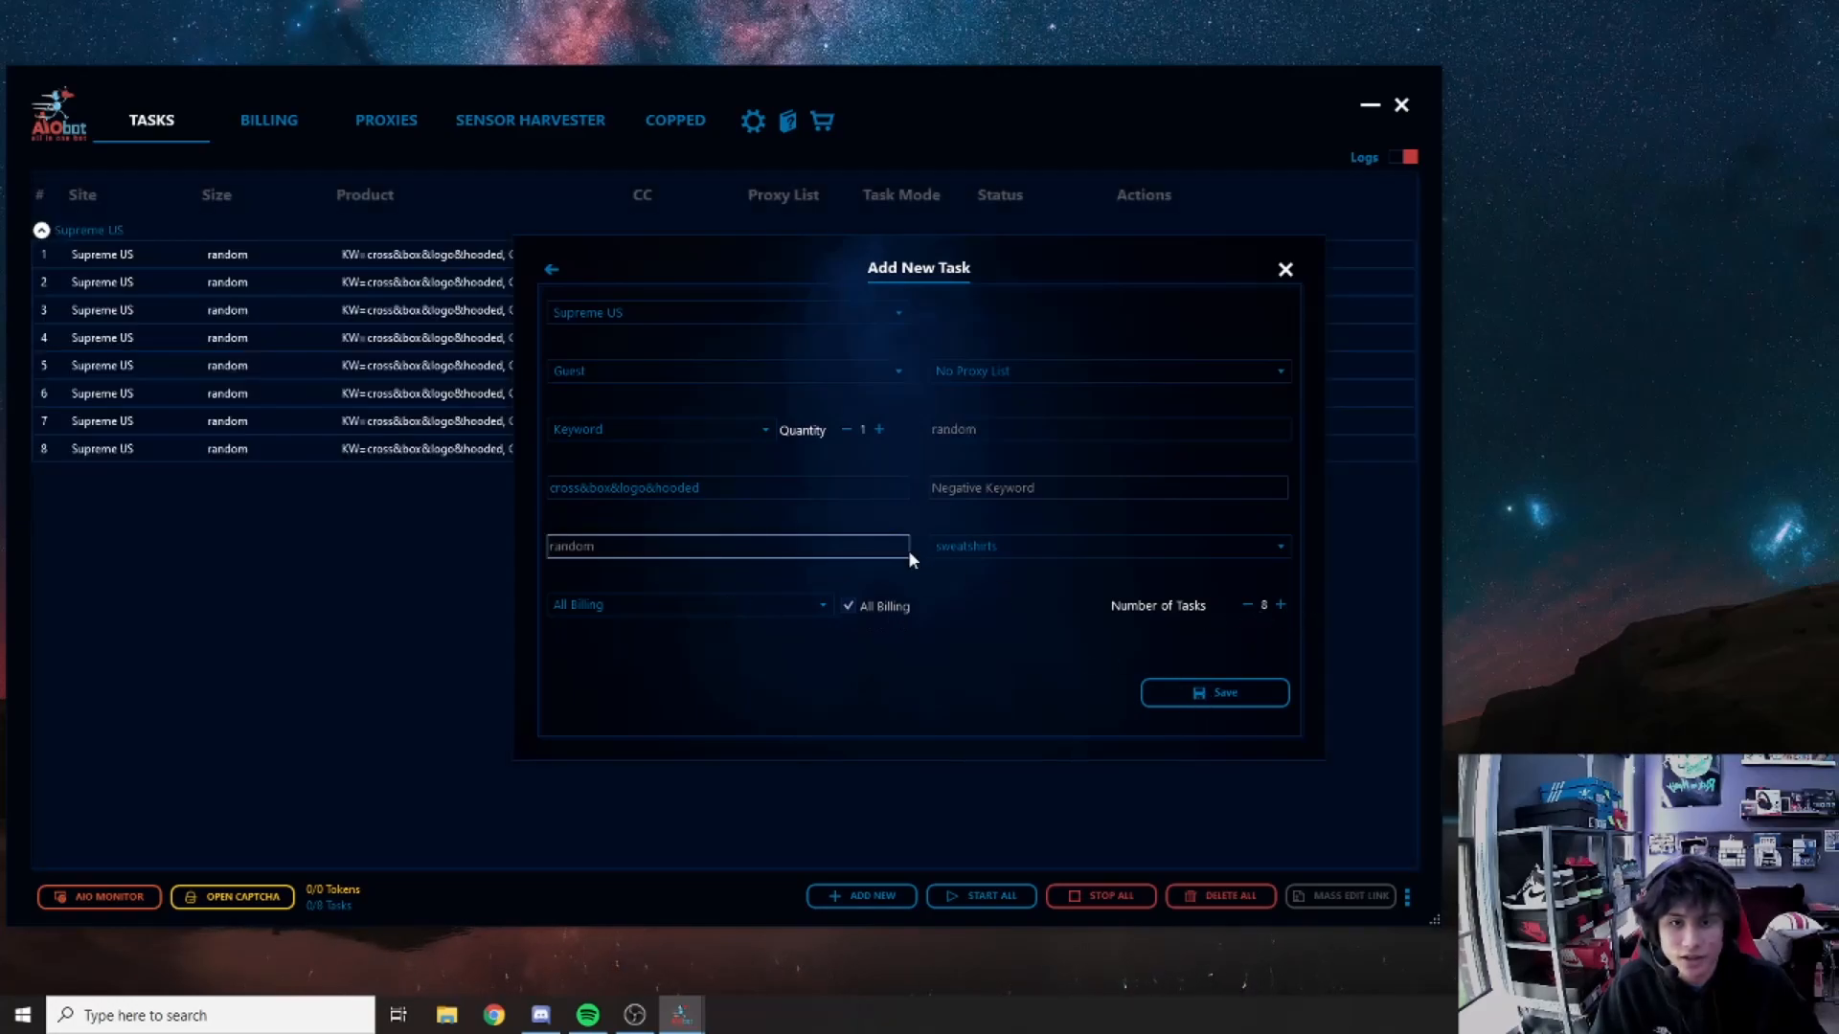
# Step: Close the Supreme task form and begin a new Shopify task
pyautogui.click(1285, 270)
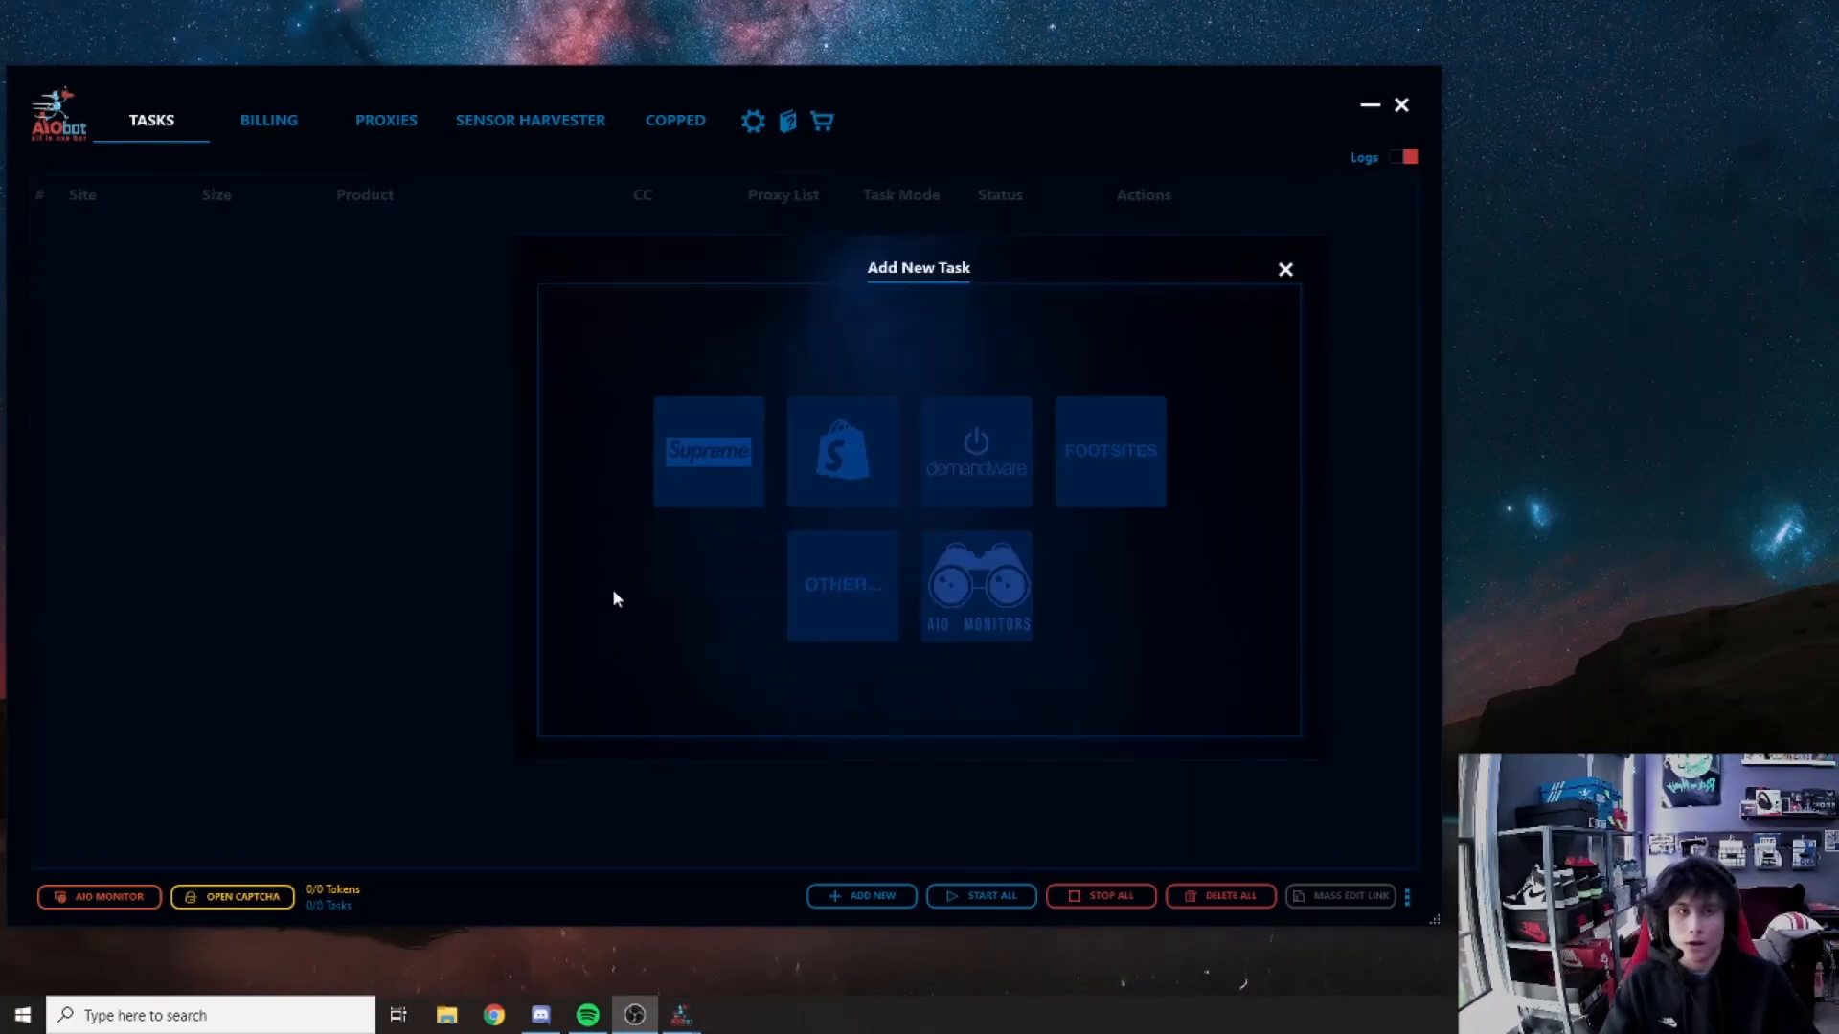
pyautogui.click(825, 448)
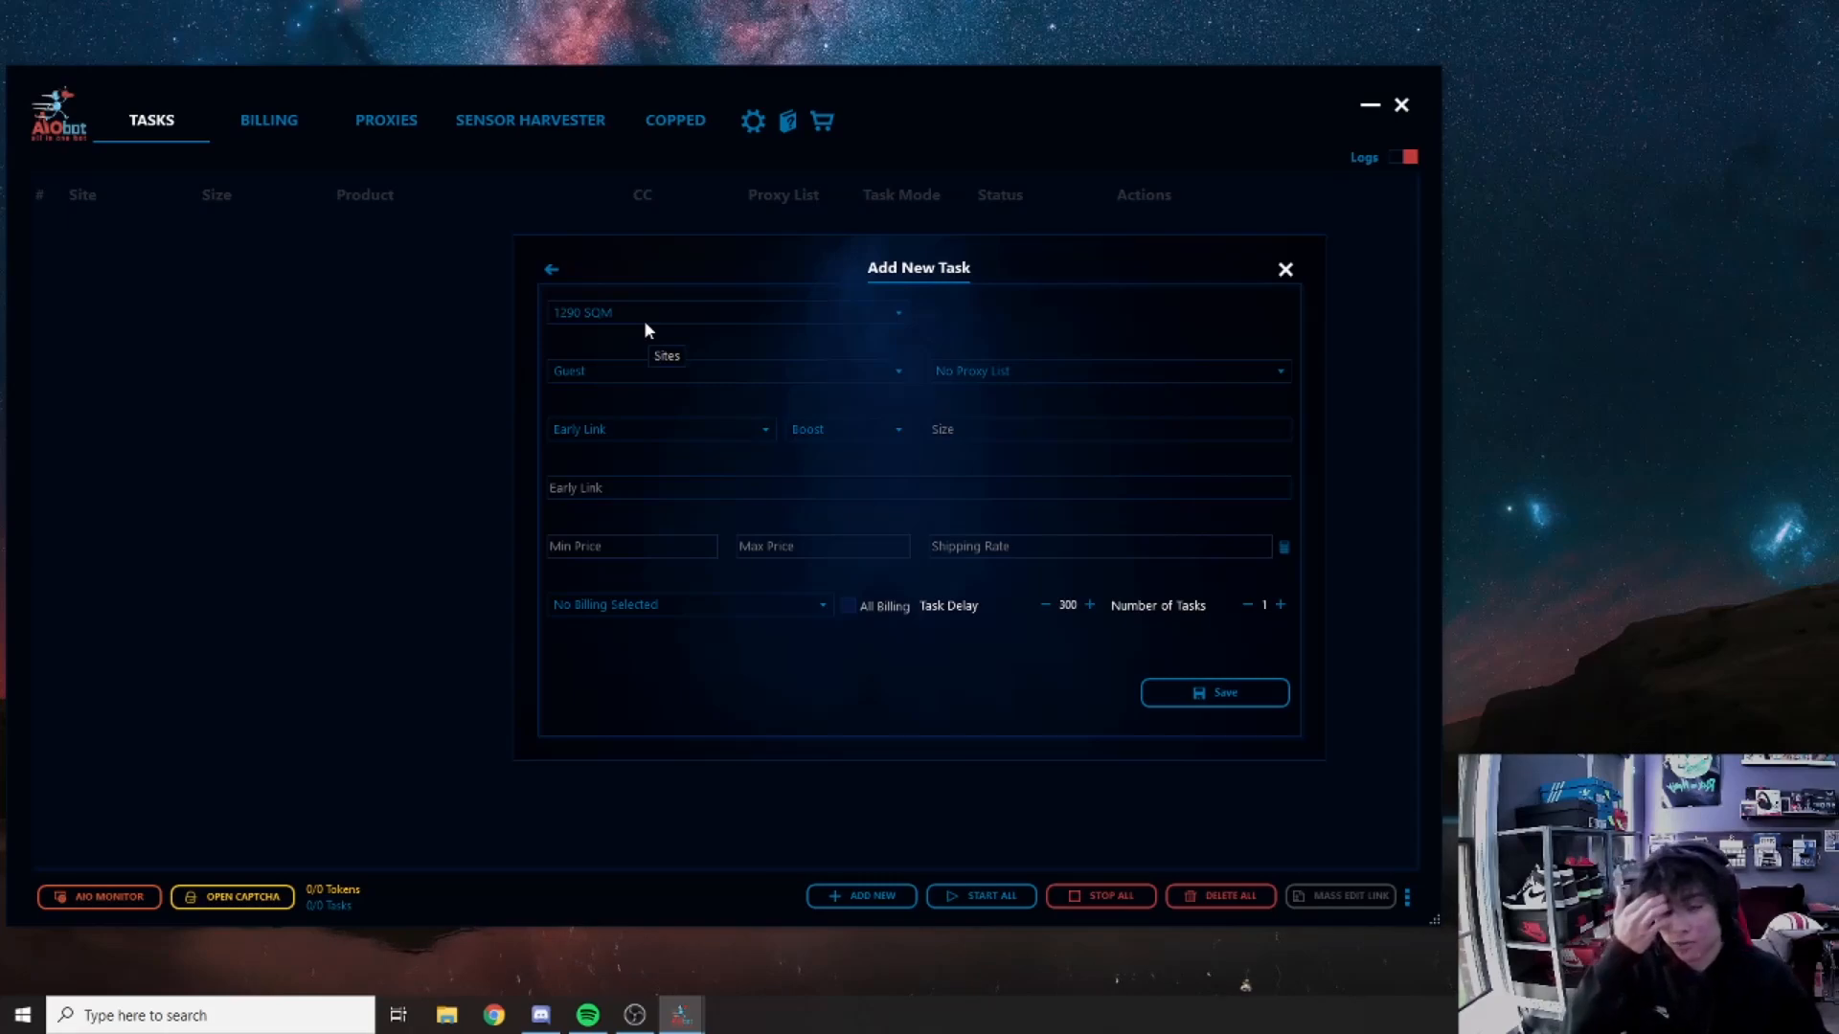
pyautogui.click(897, 313)
pyautogui.scroll(-15, 676, 439)
pyautogui.scroll(15, 659, 439)
pyautogui.scroll(-10, 578, 474)
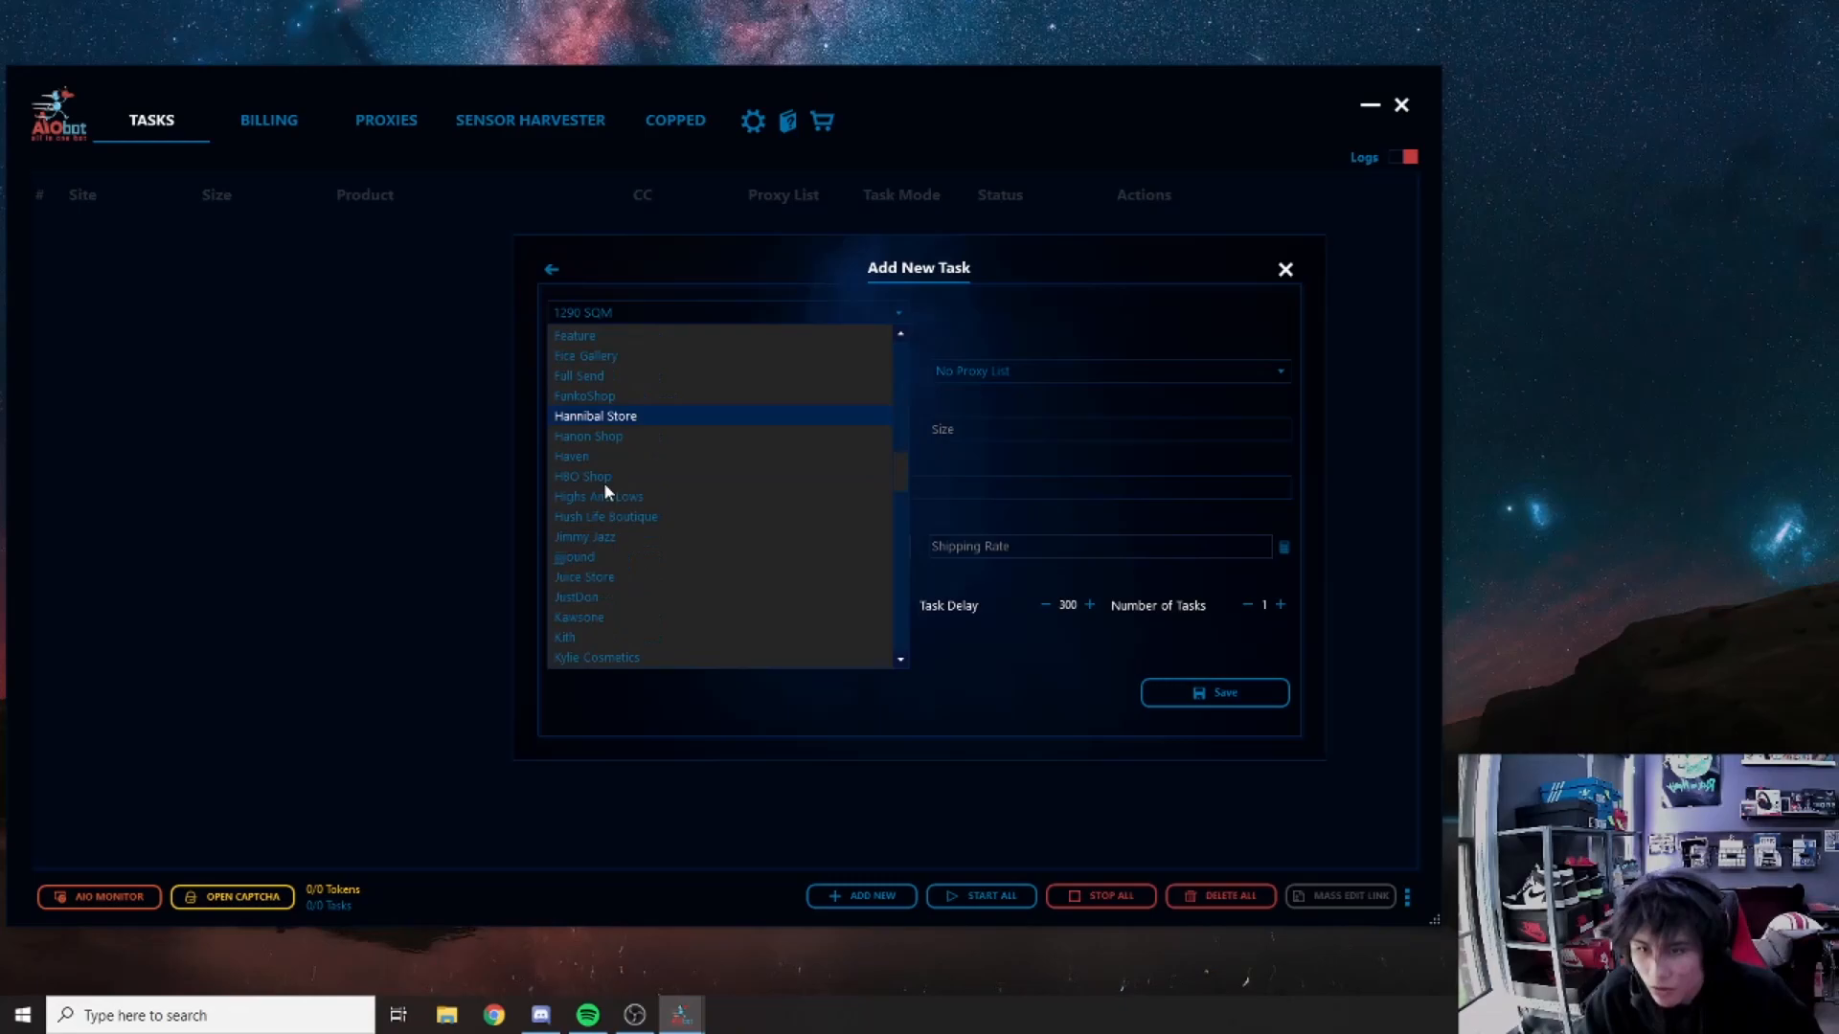
pyautogui.scroll(-5, 588, 536)
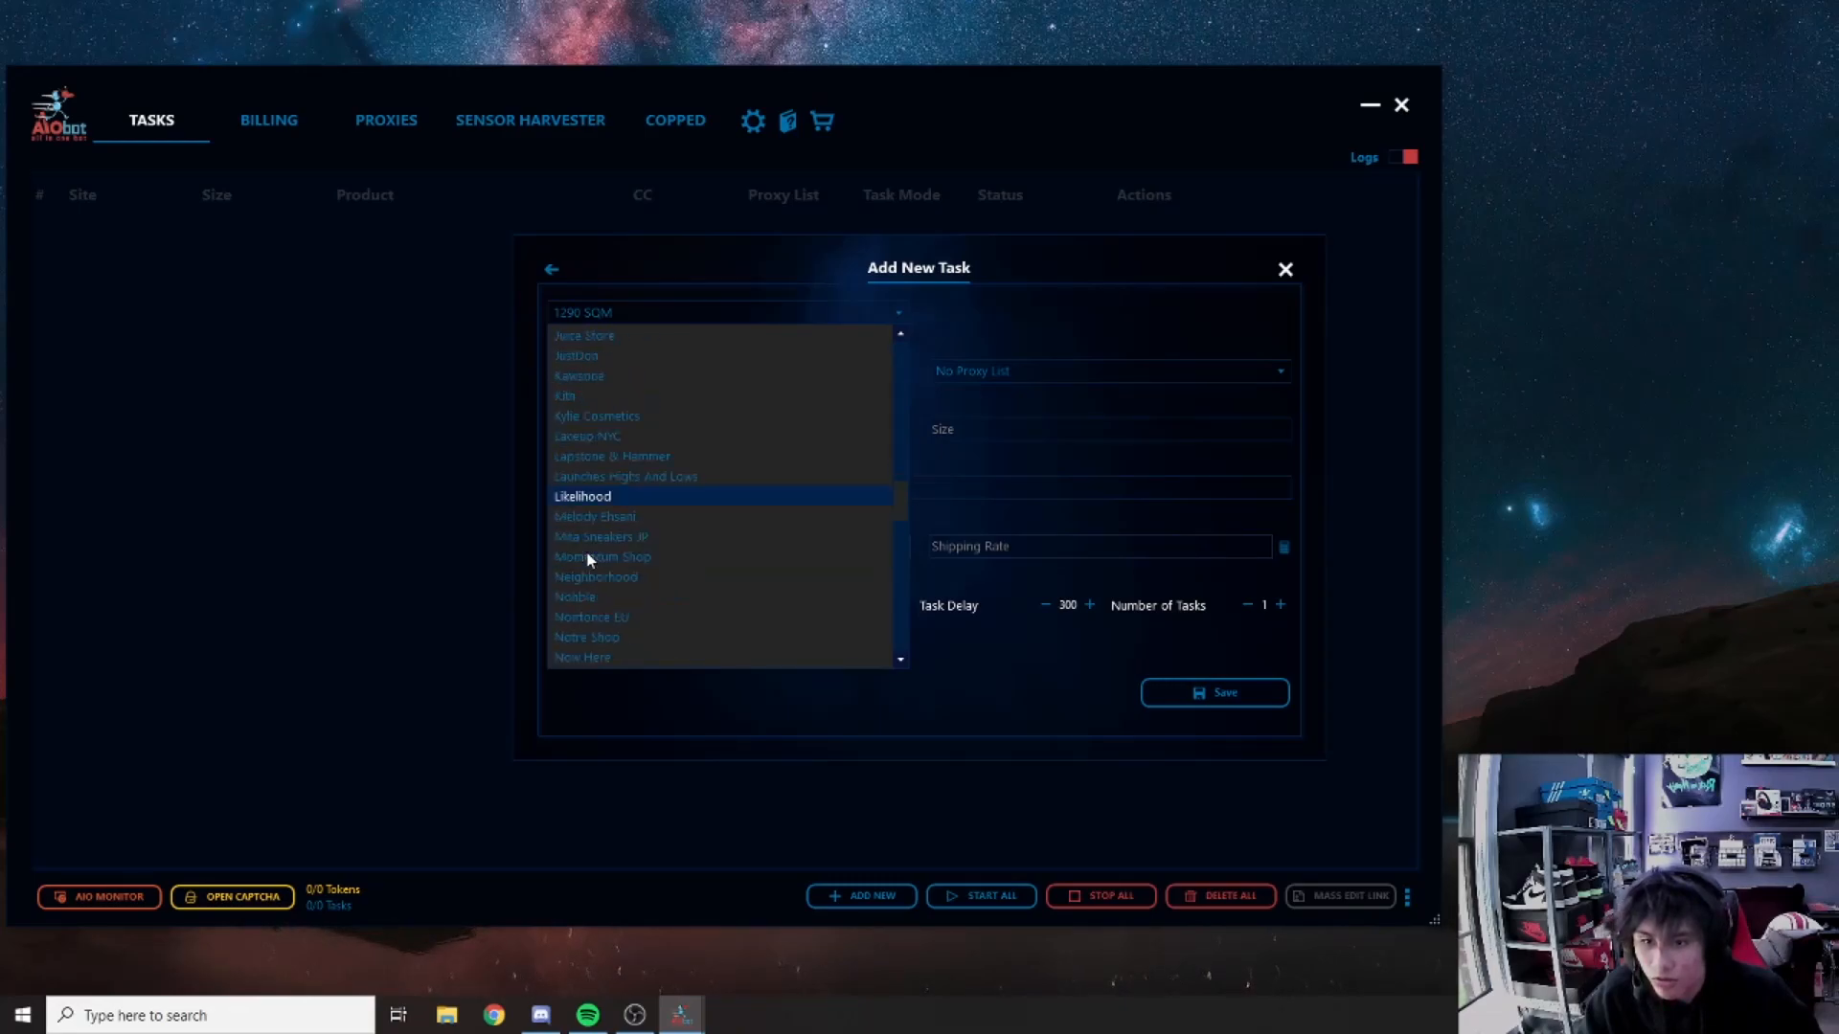
pyautogui.click(673, 396)
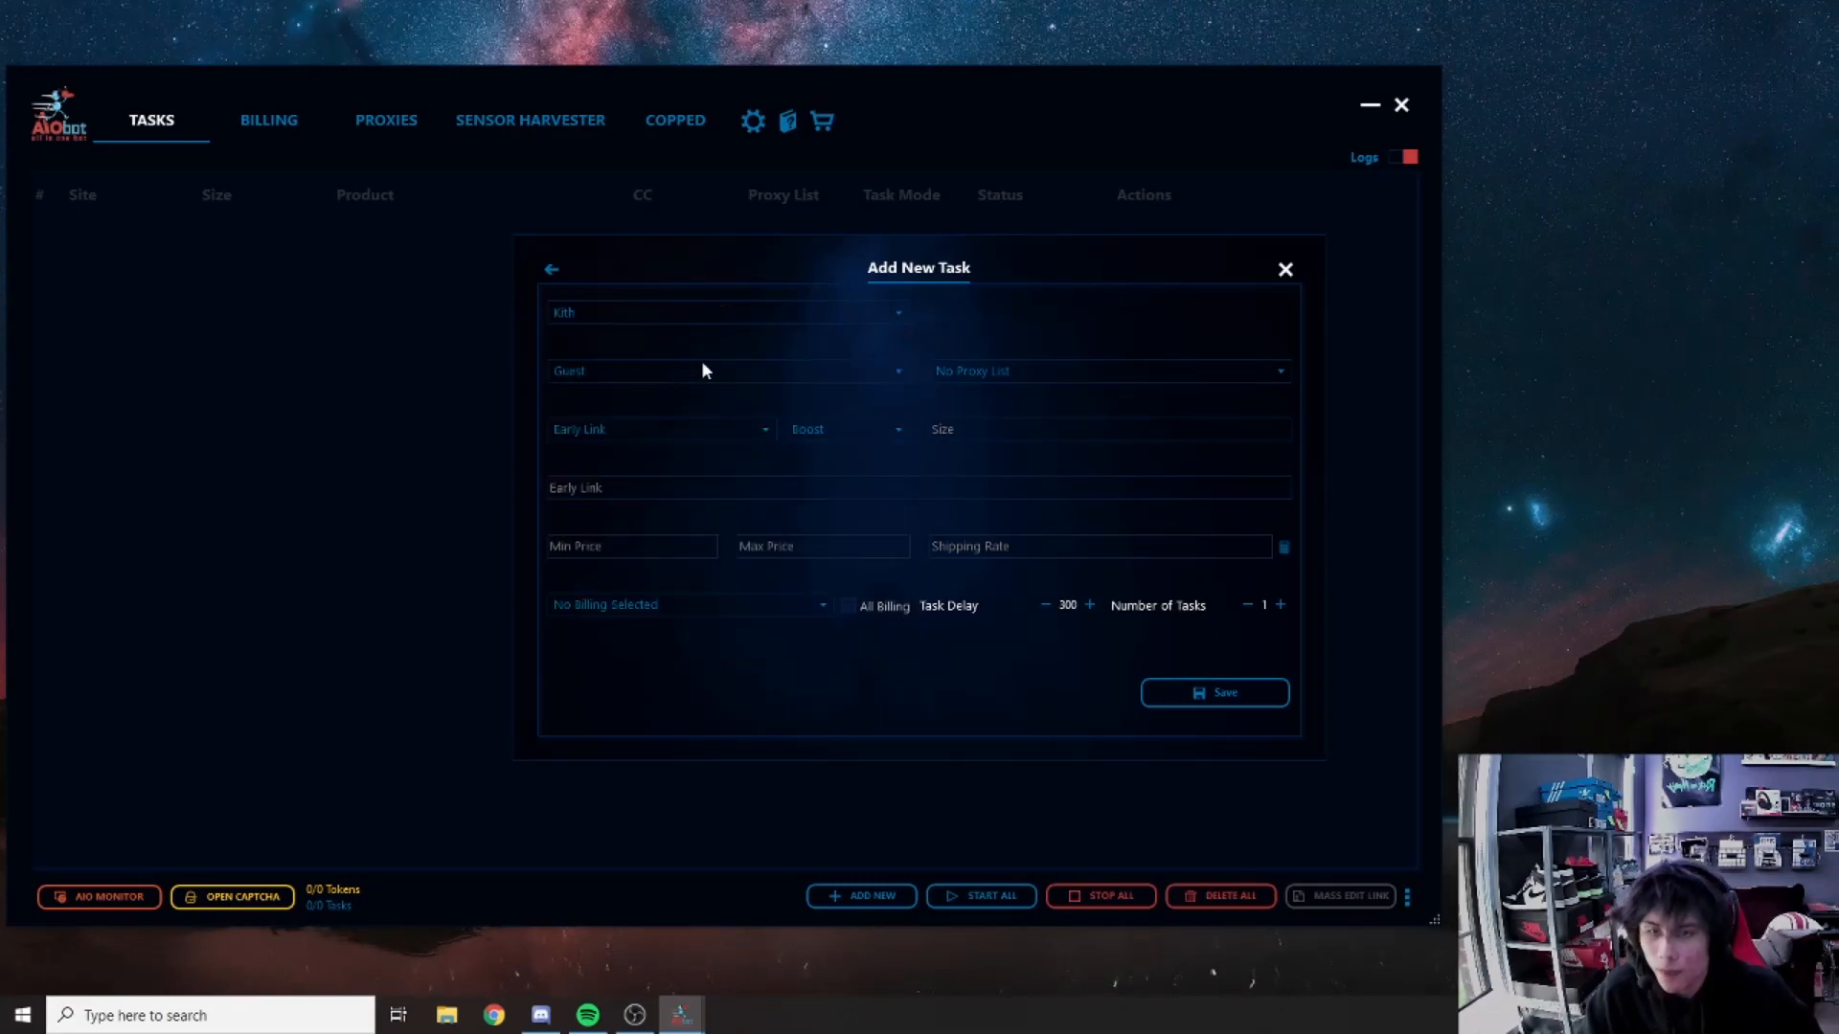
pyautogui.click(737, 372)
pyautogui.click(748, 340)
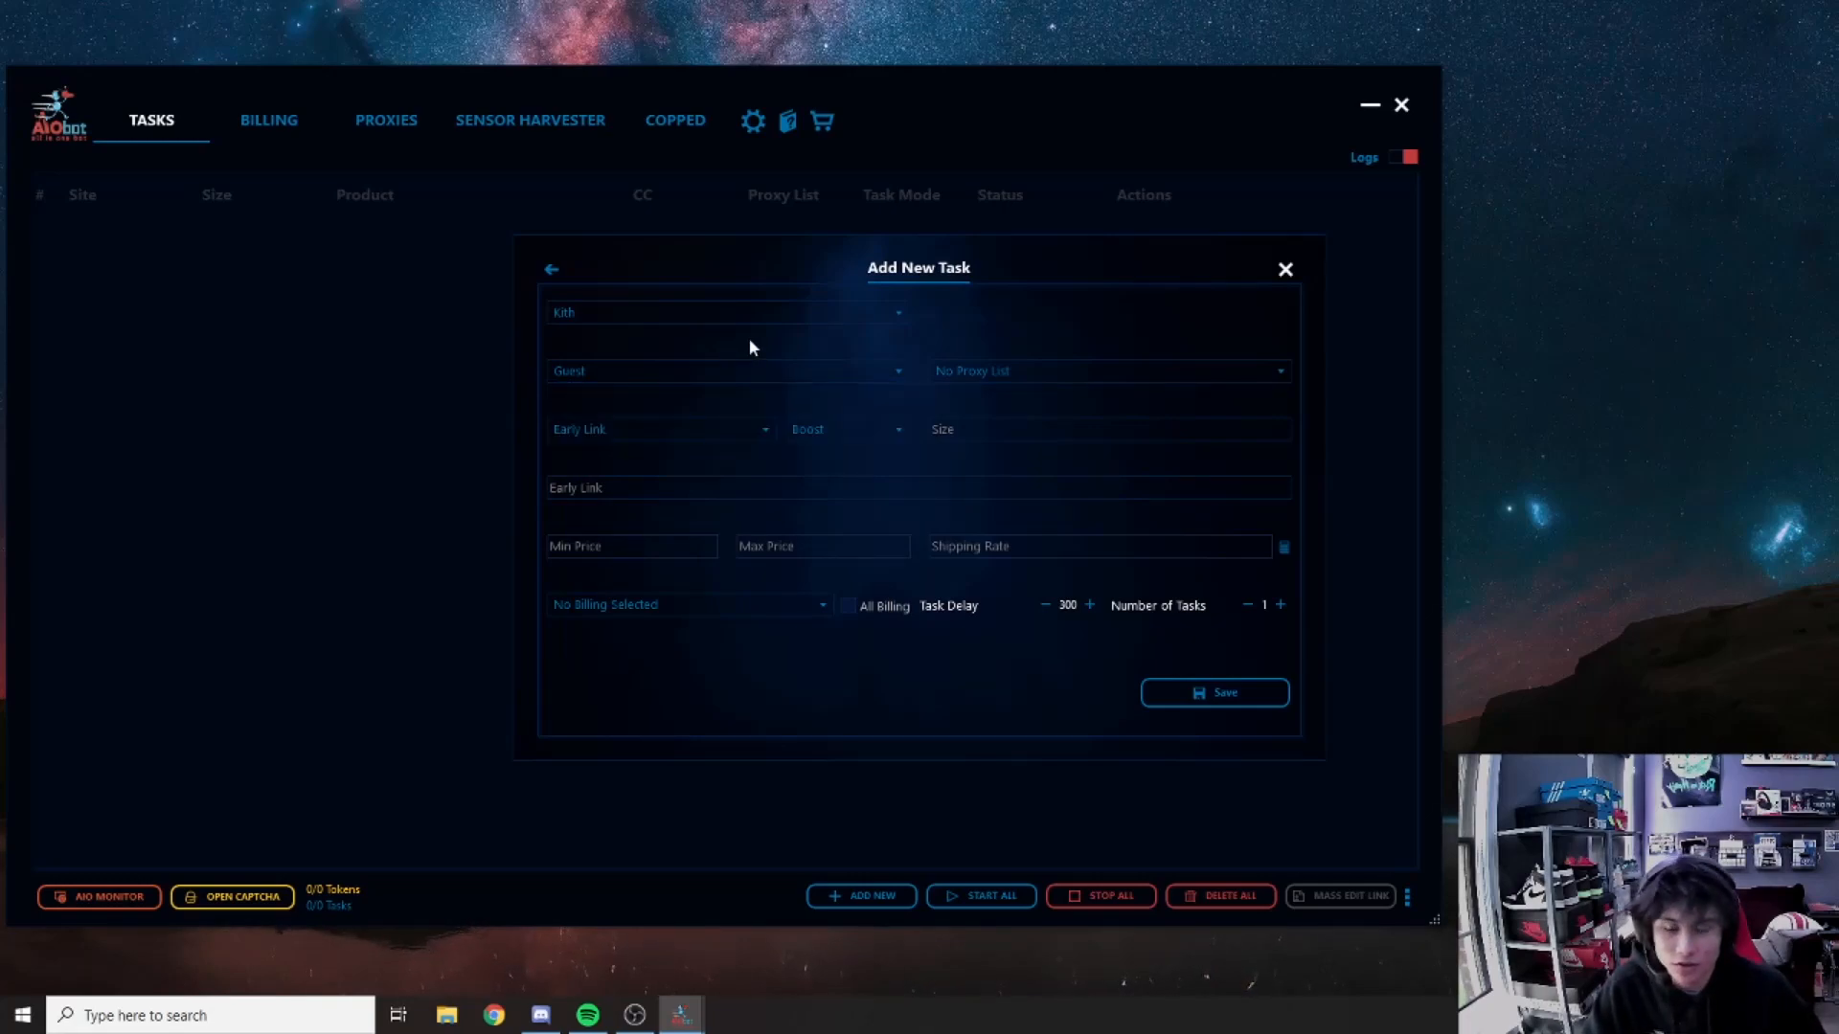
pyautogui.click(843, 374)
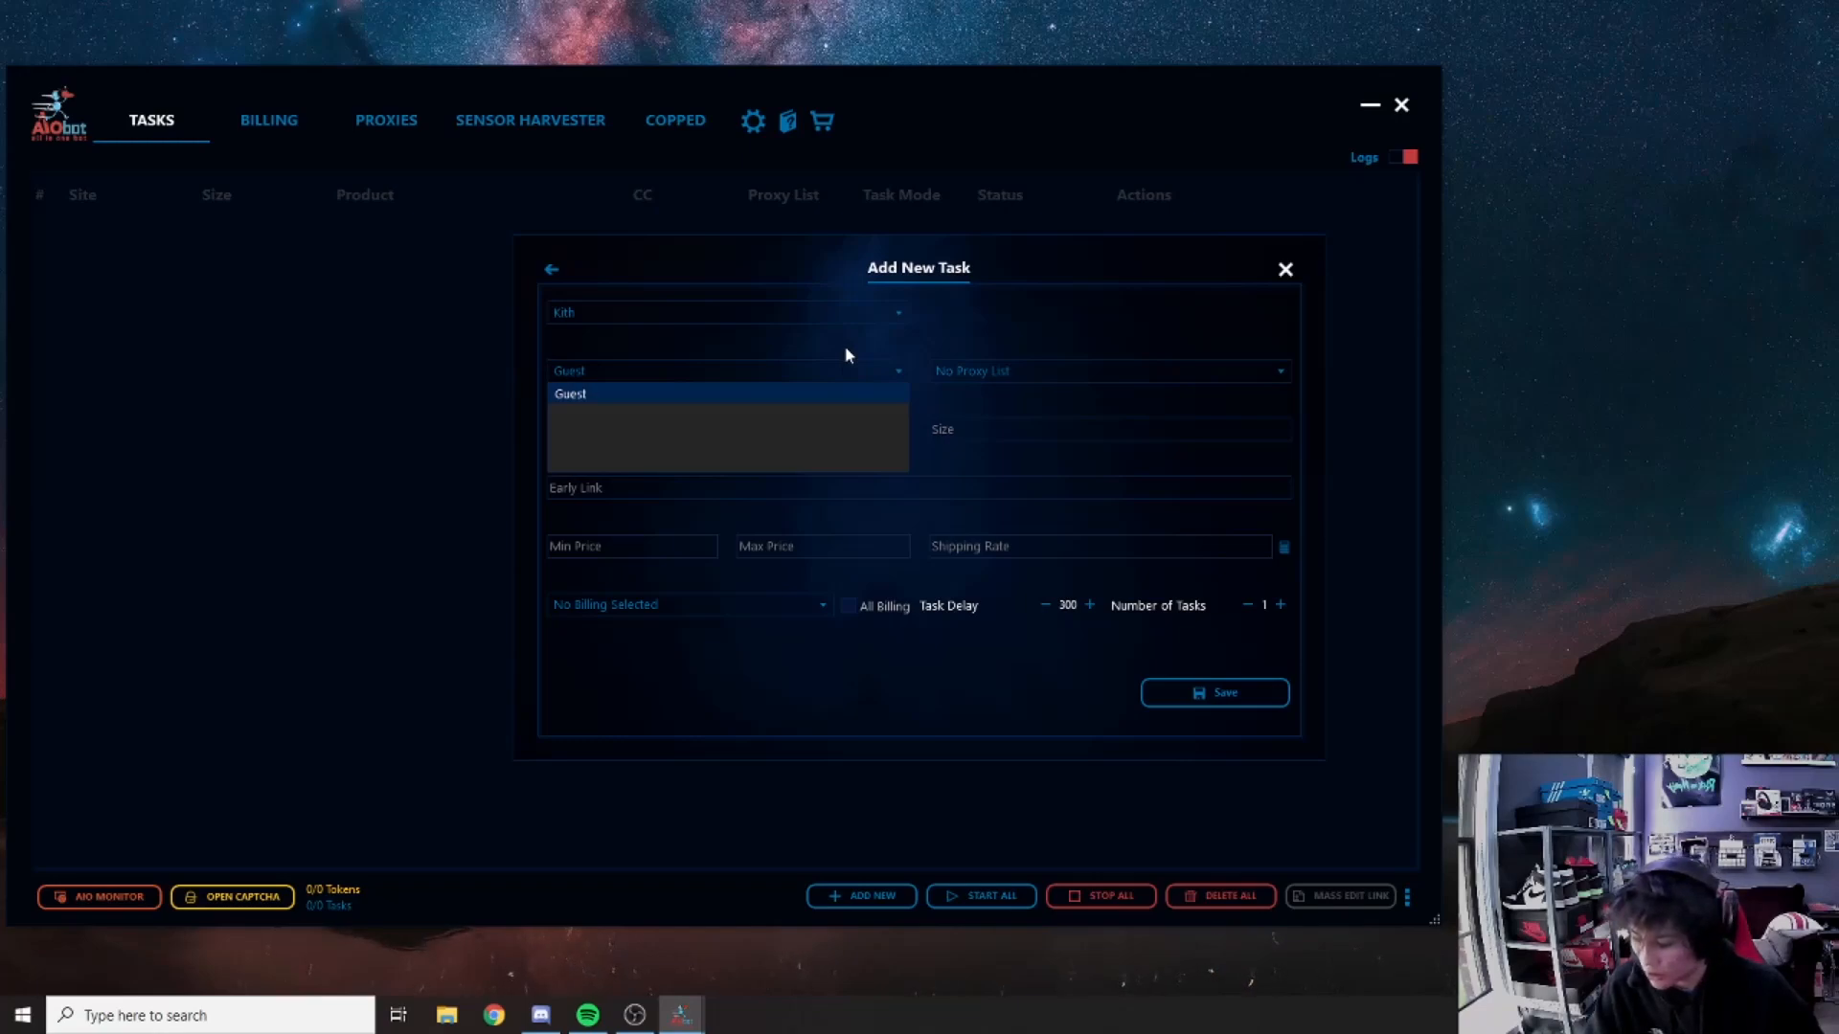
pyautogui.click(645, 391)
pyautogui.click(1034, 364)
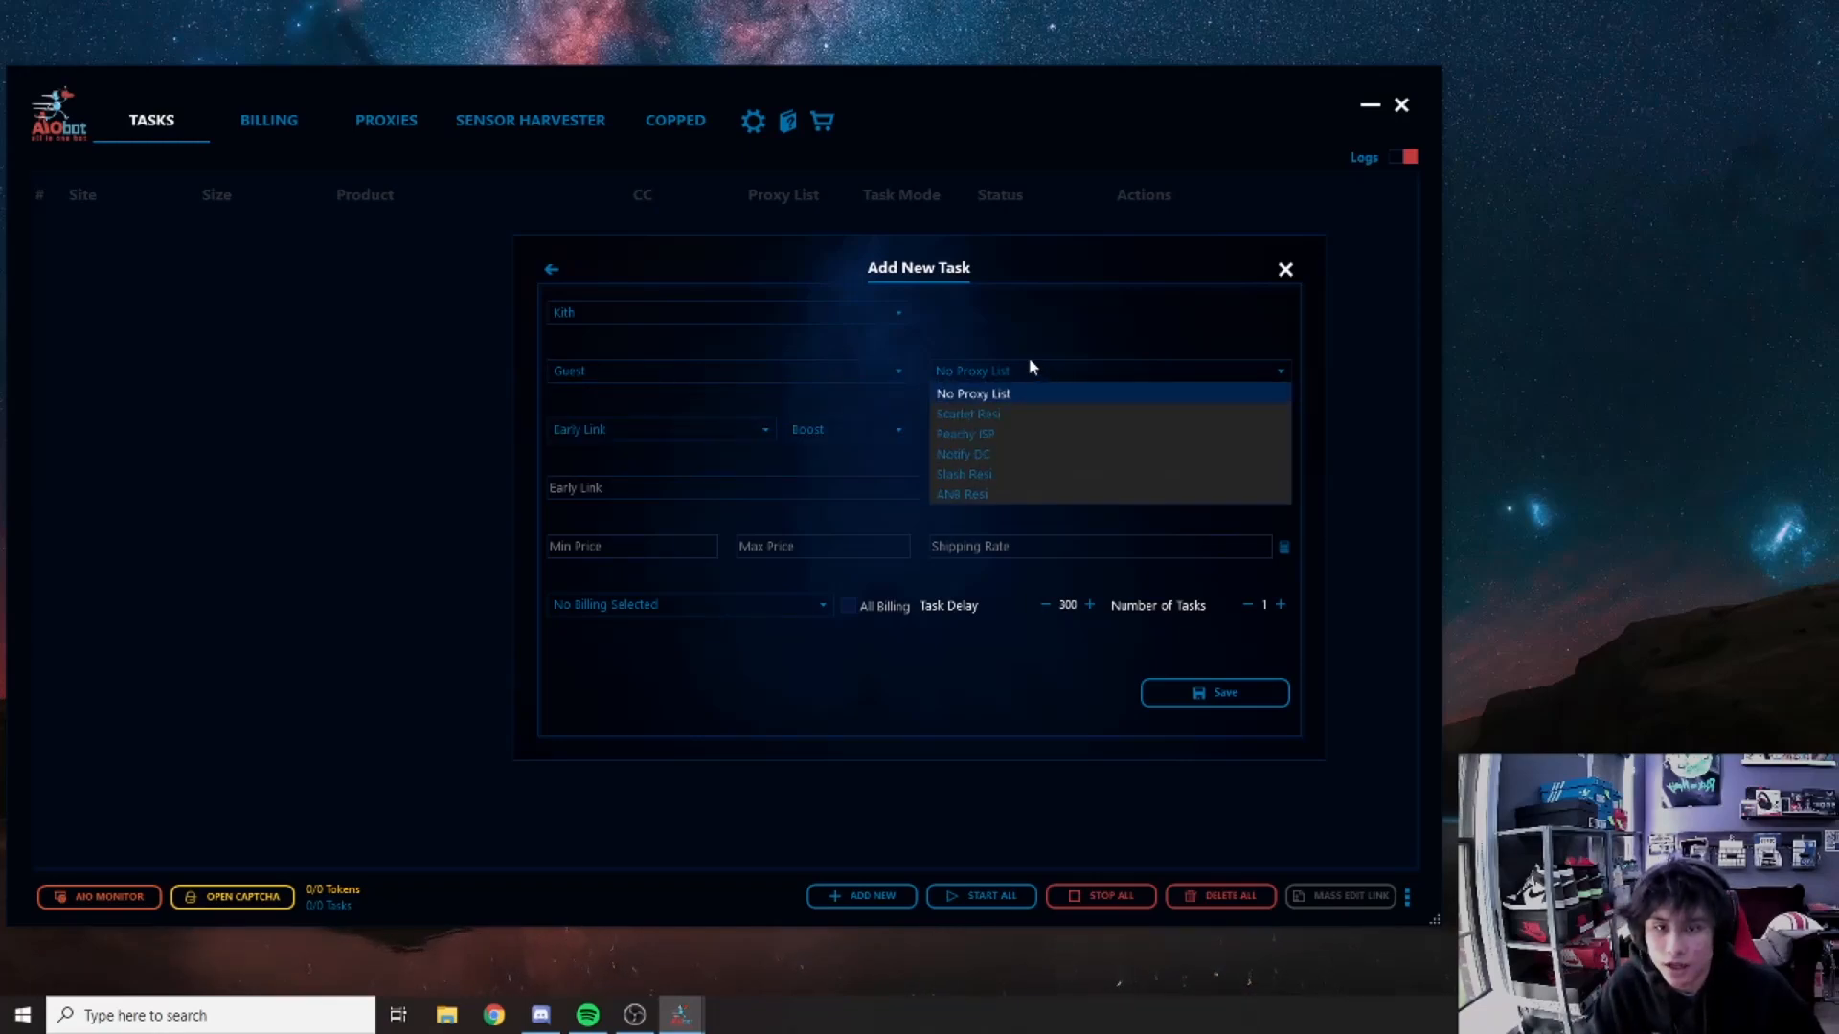
pyautogui.click(1021, 364)
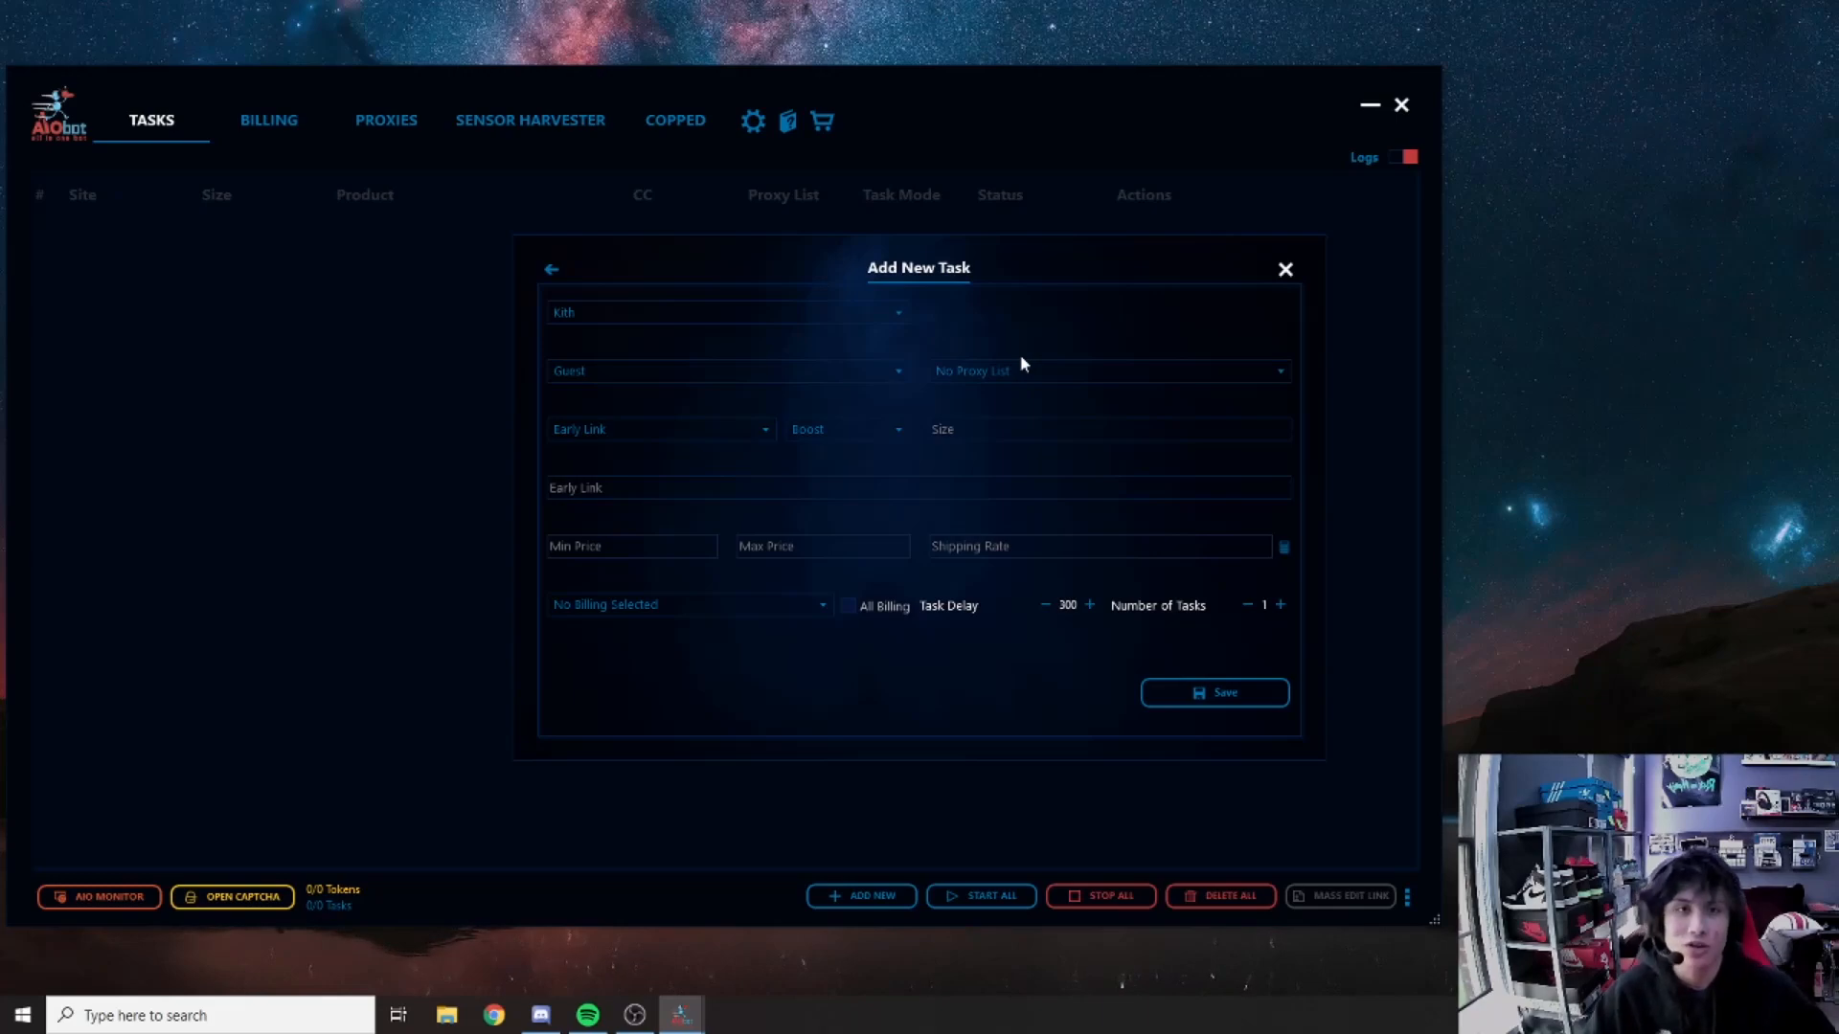
pyautogui.click(1005, 381)
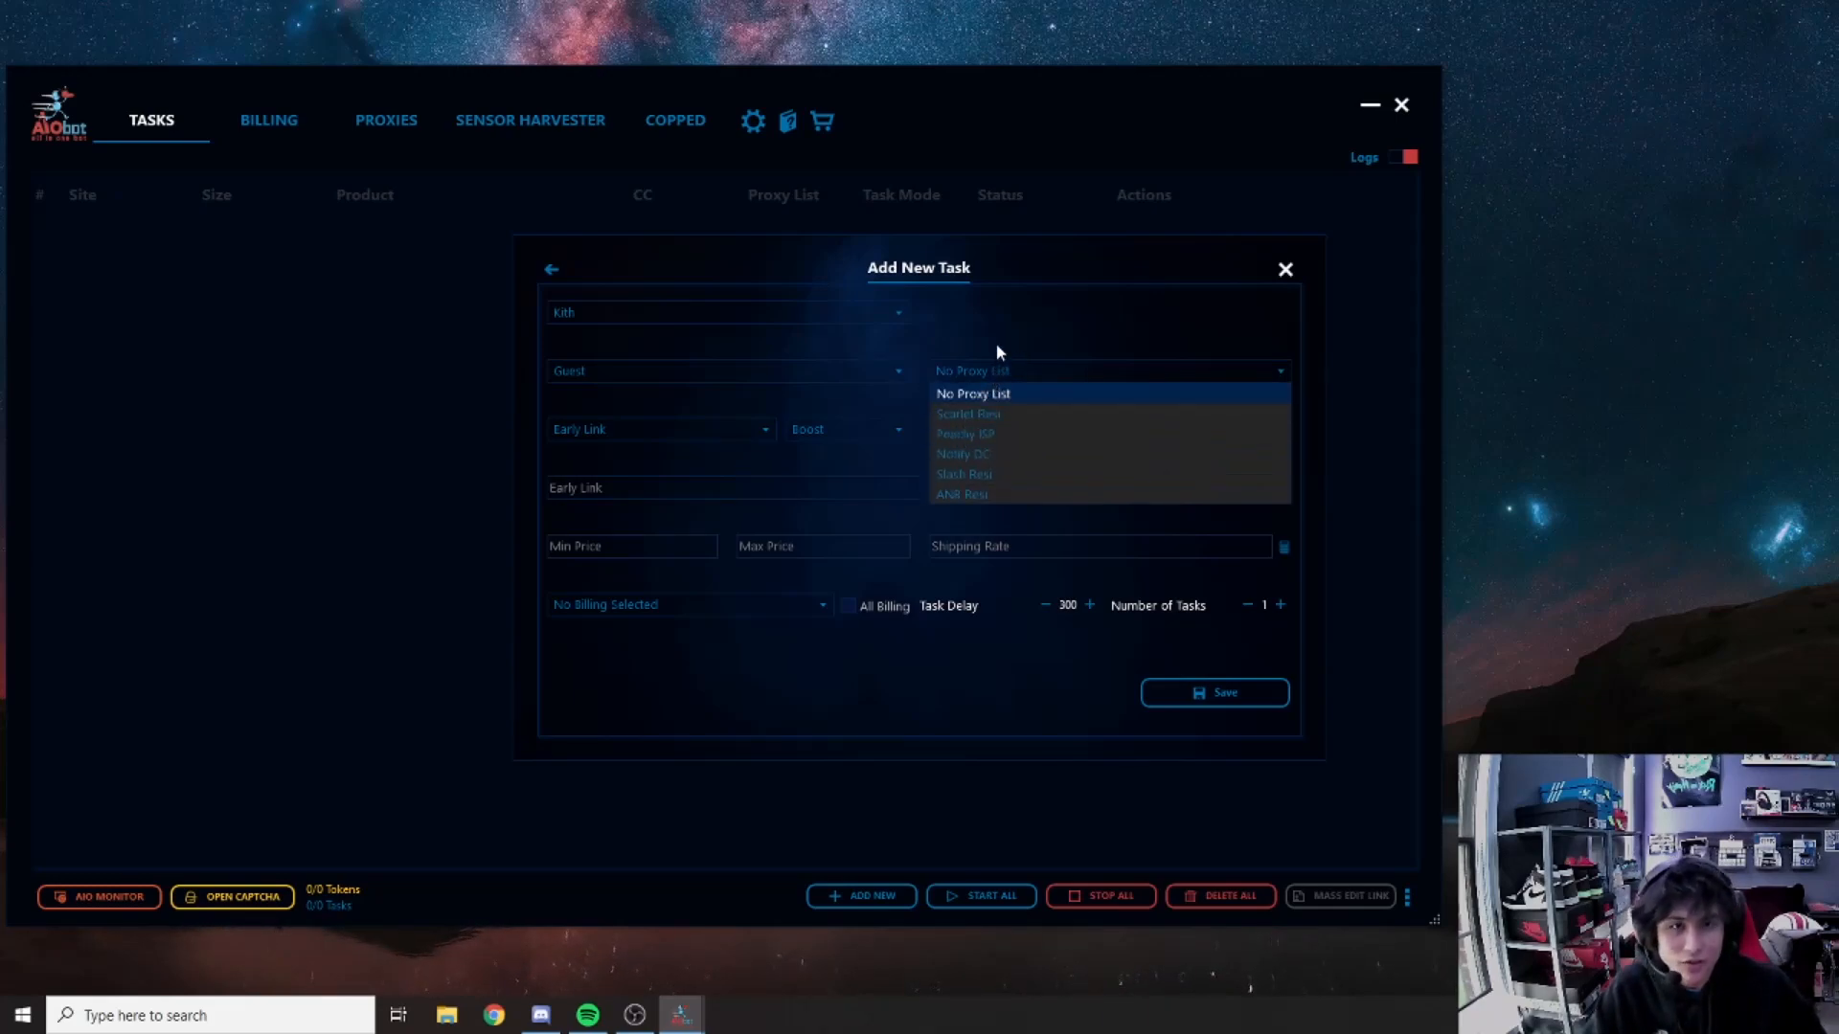
pyautogui.click(997, 351)
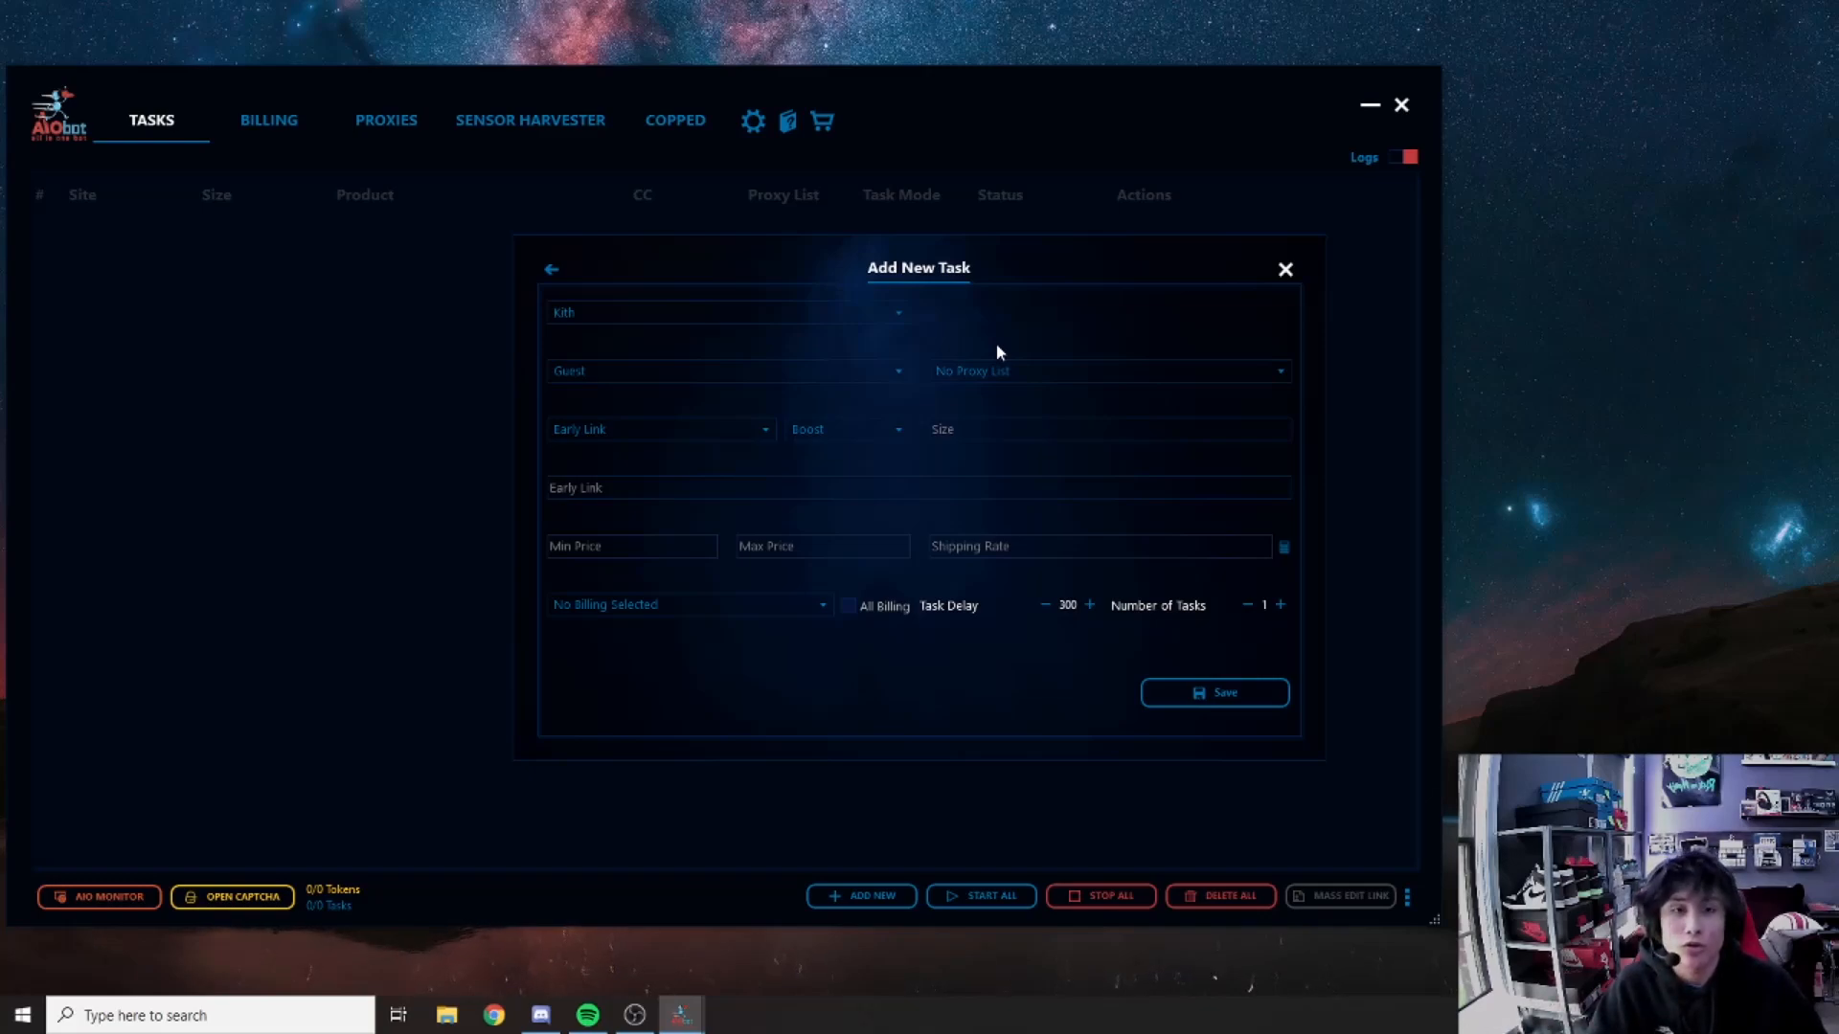
pyautogui.click(986, 372)
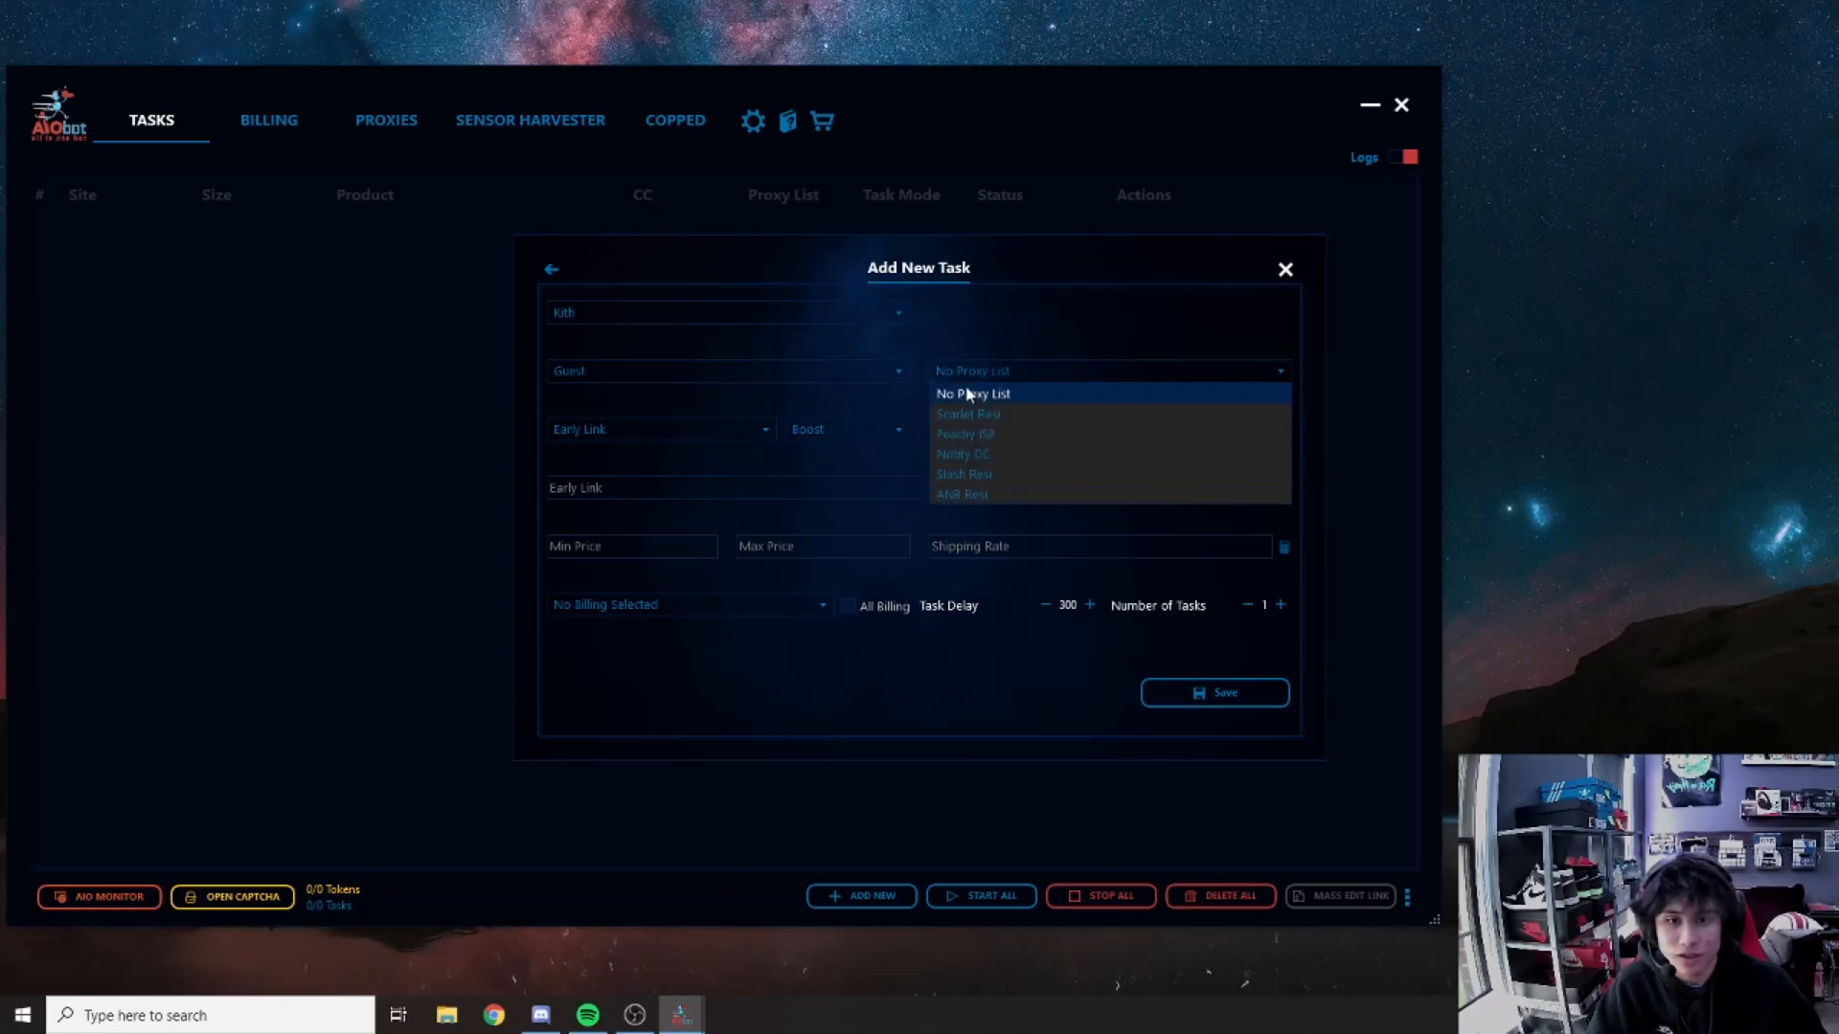
pyautogui.click(973, 385)
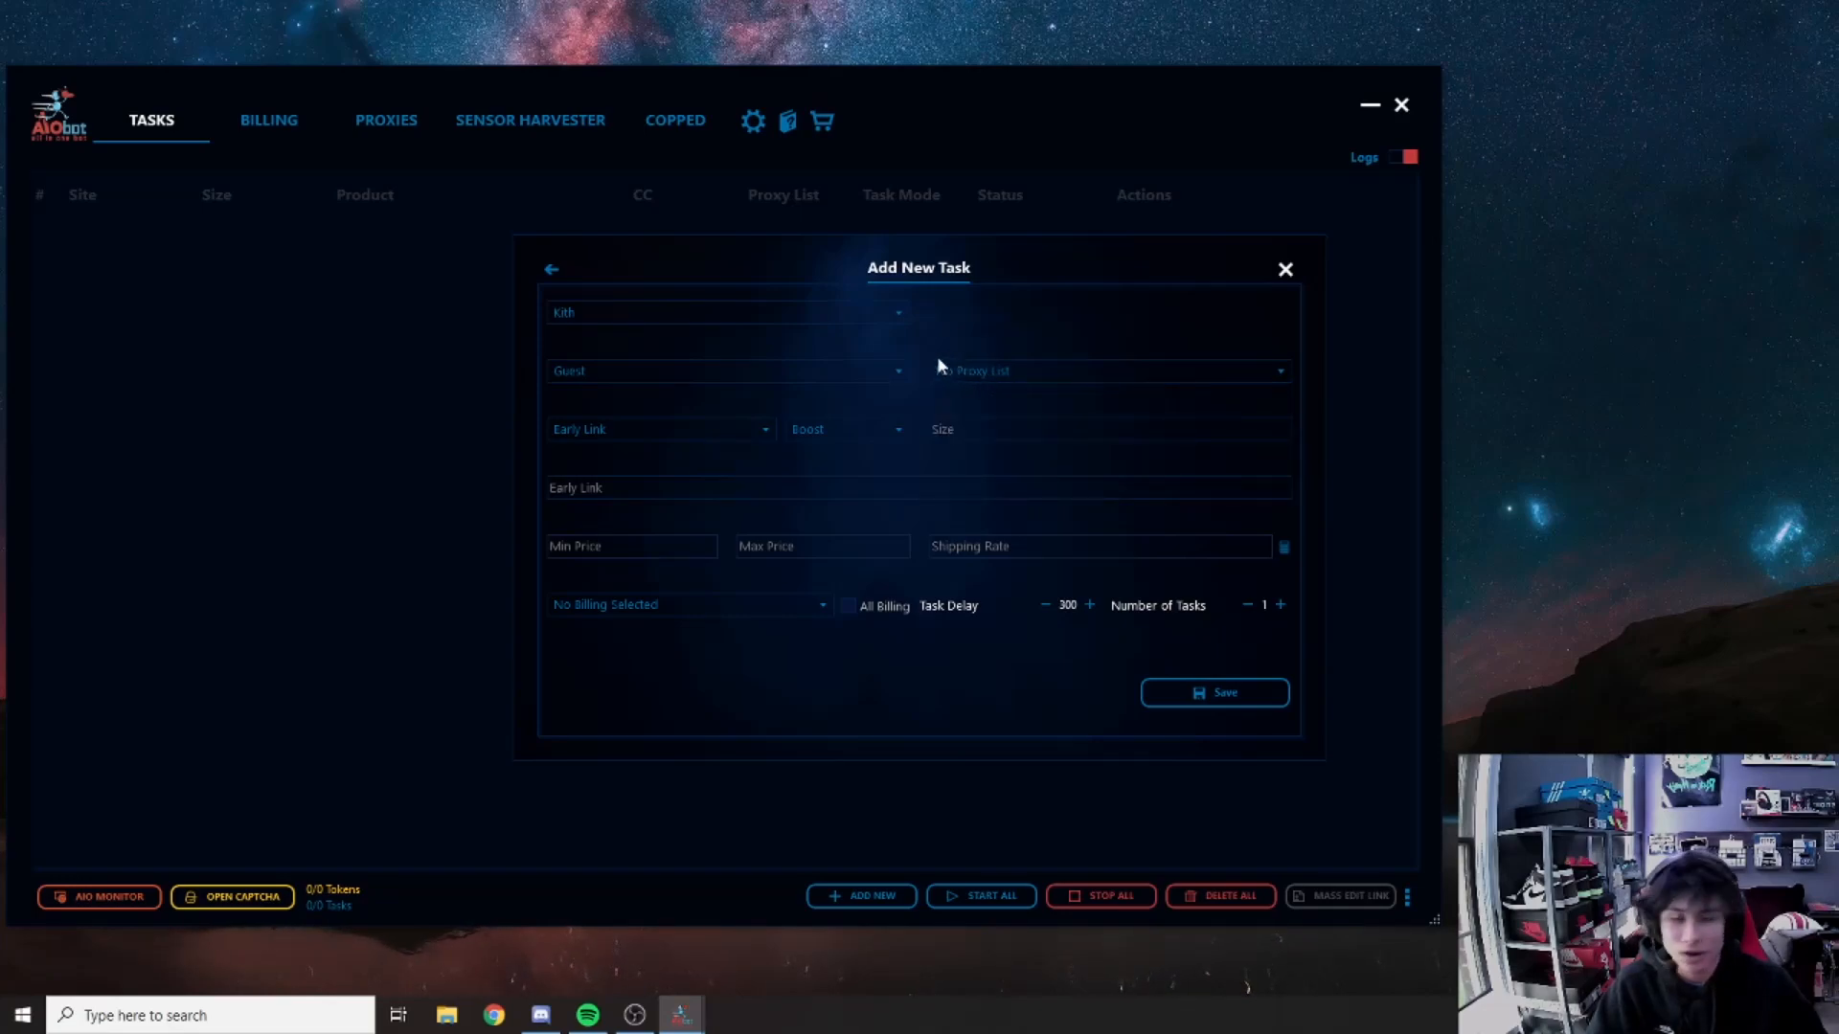
pyautogui.click(634, 422)
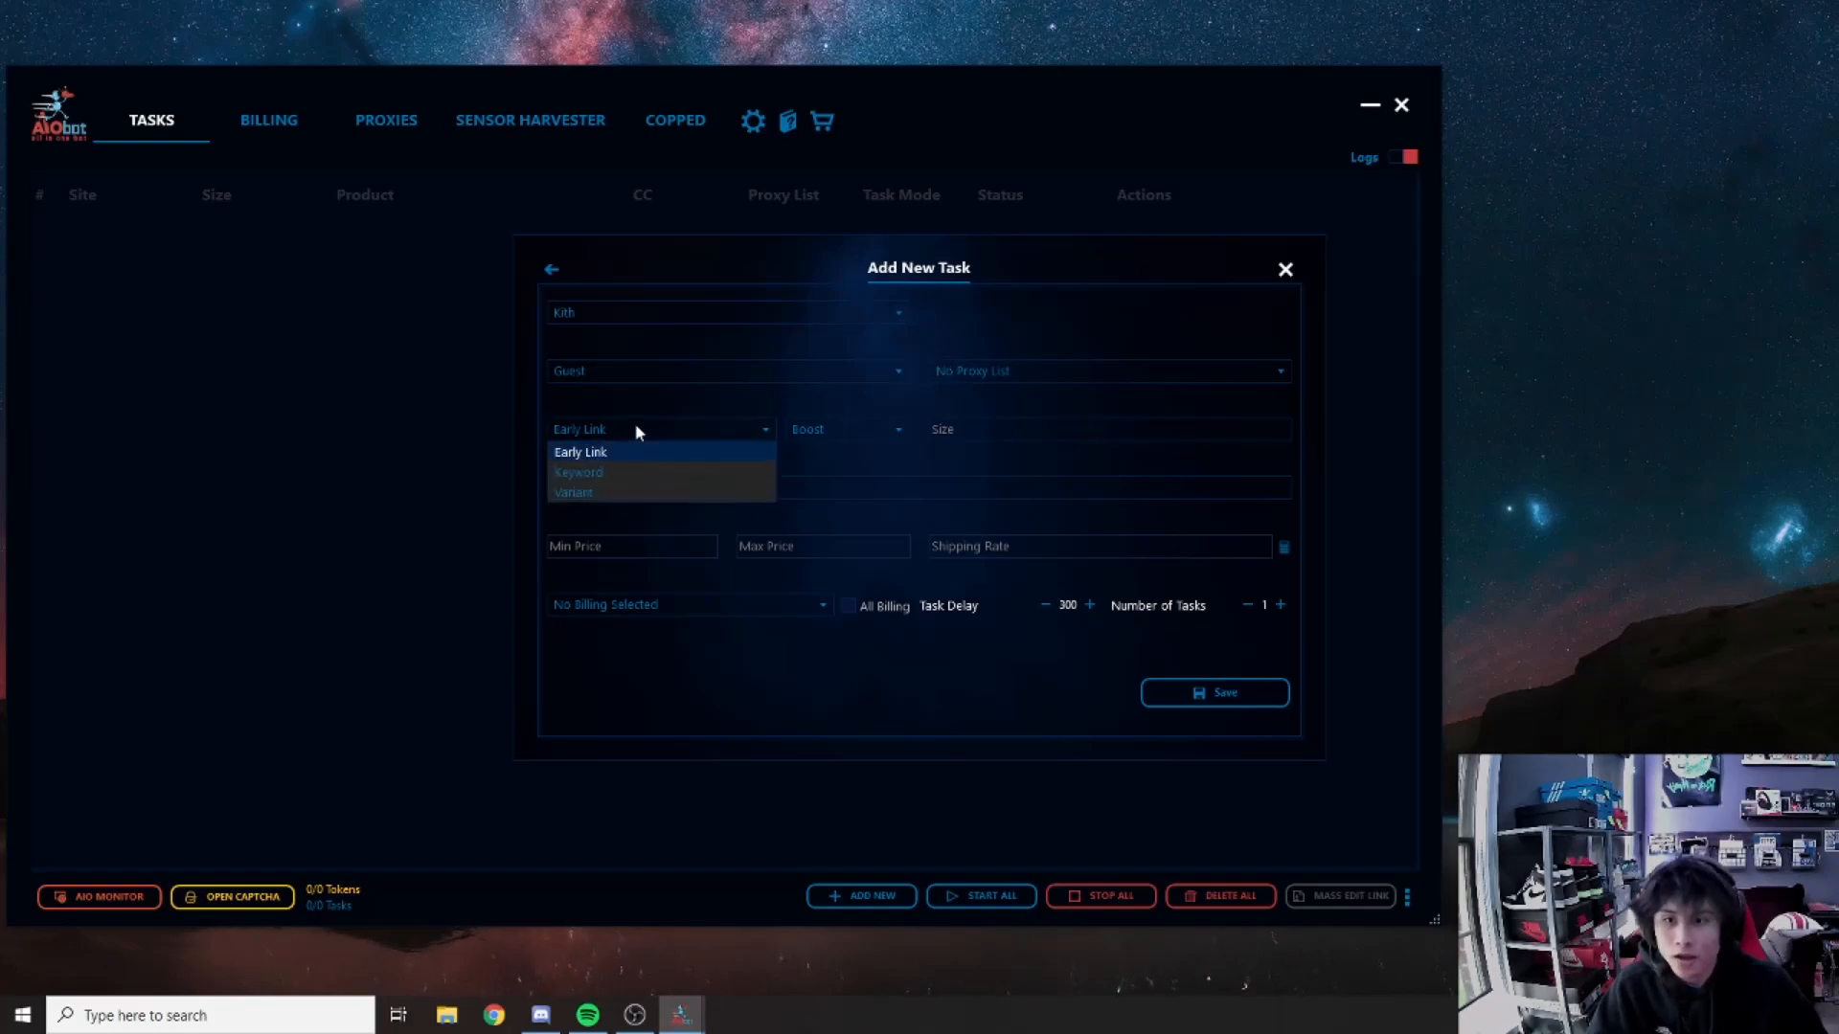
pyautogui.click(636, 410)
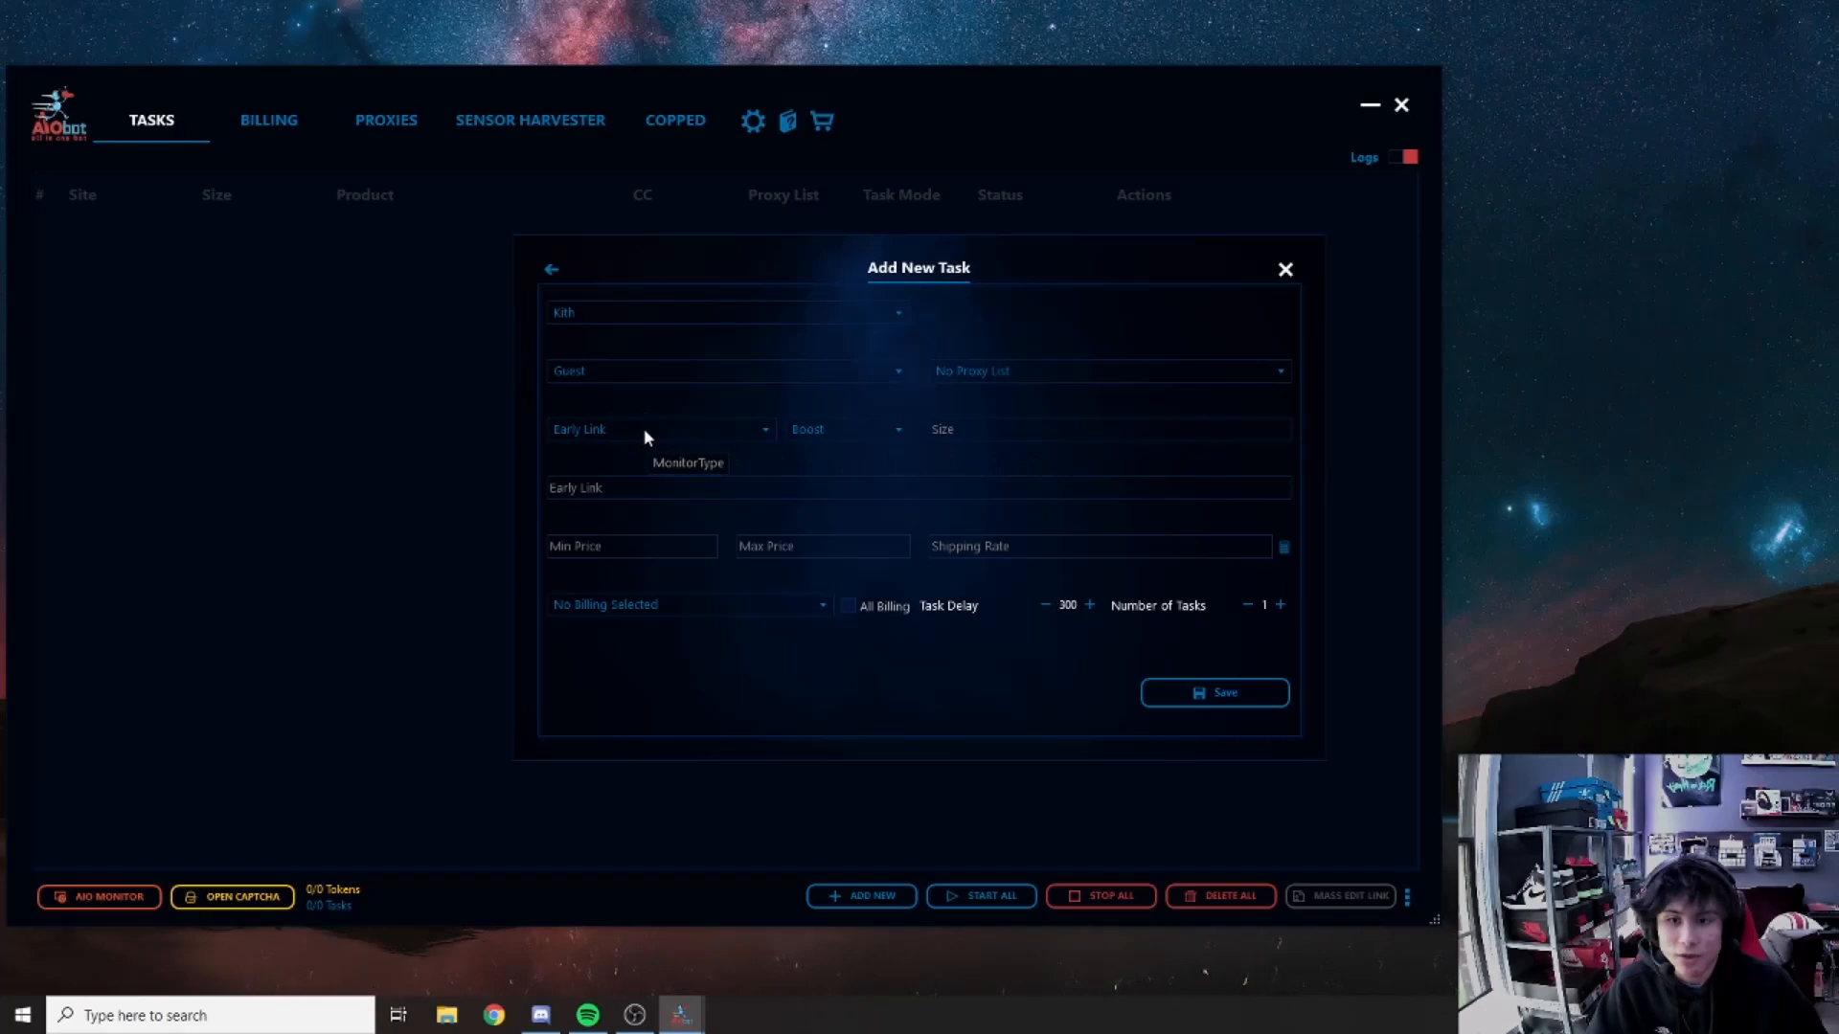
pyautogui.click(644, 428)
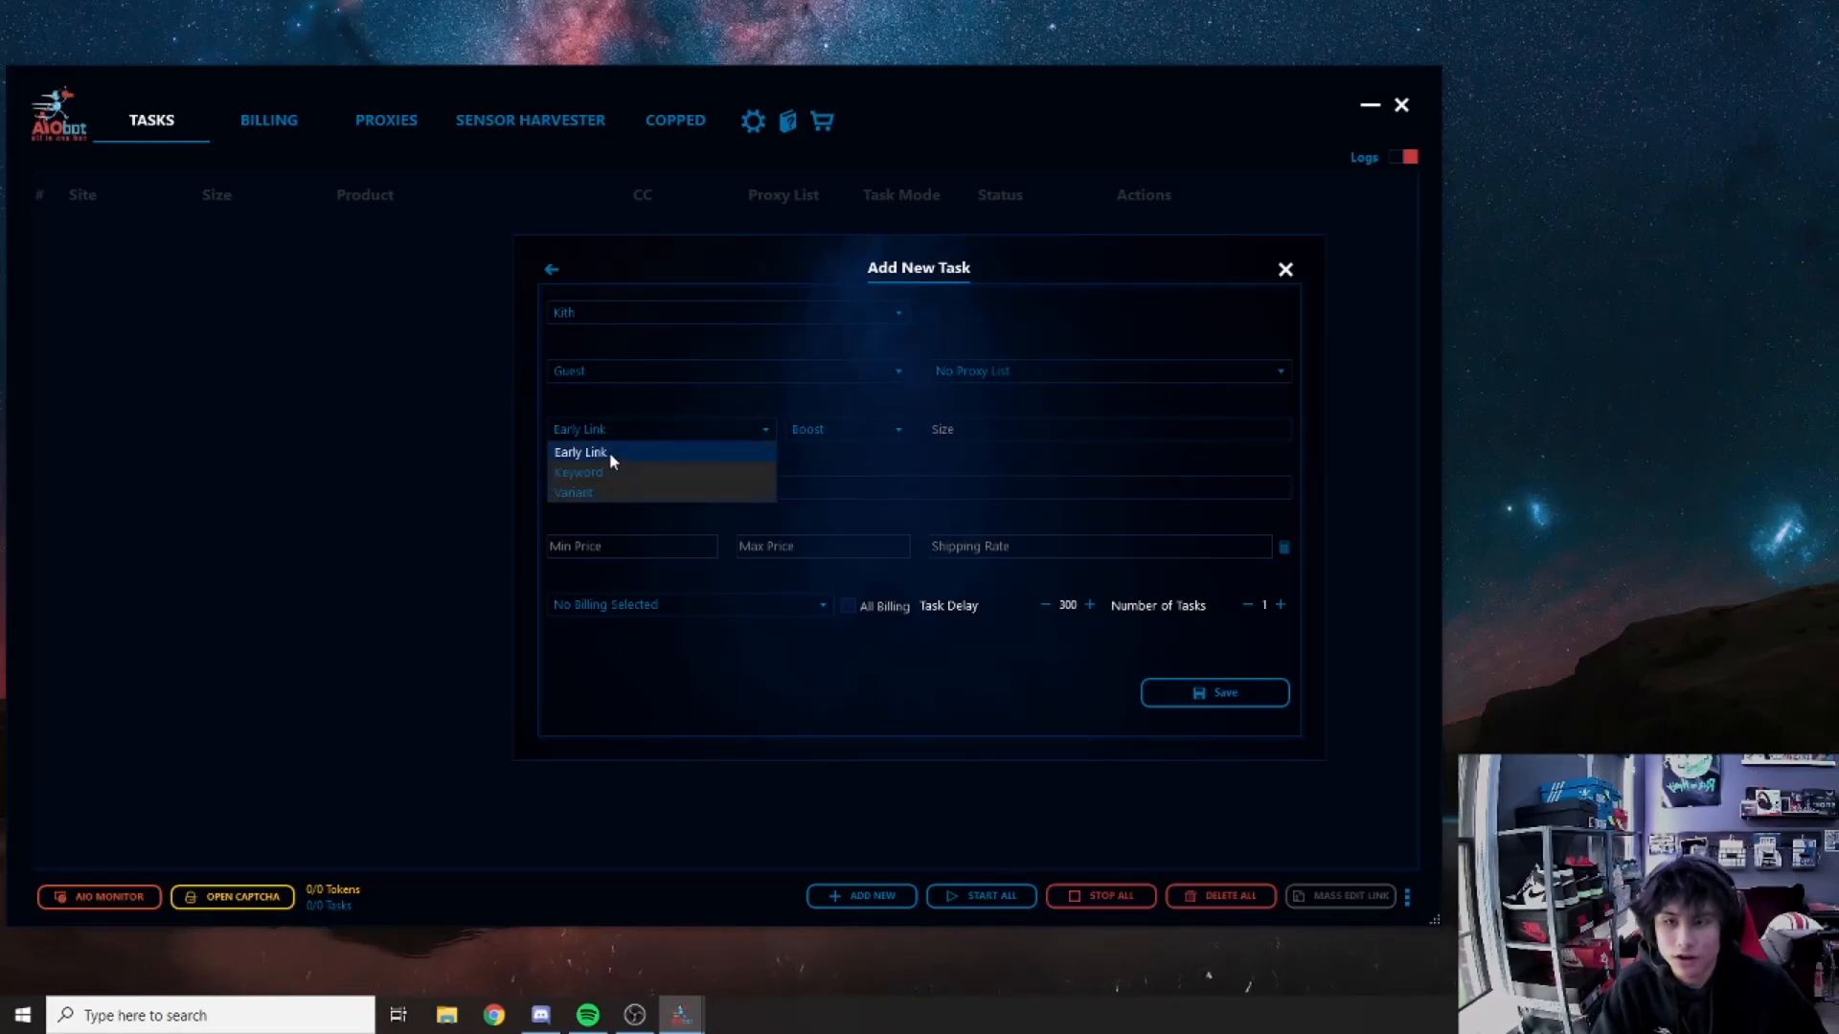
pyautogui.click(614, 424)
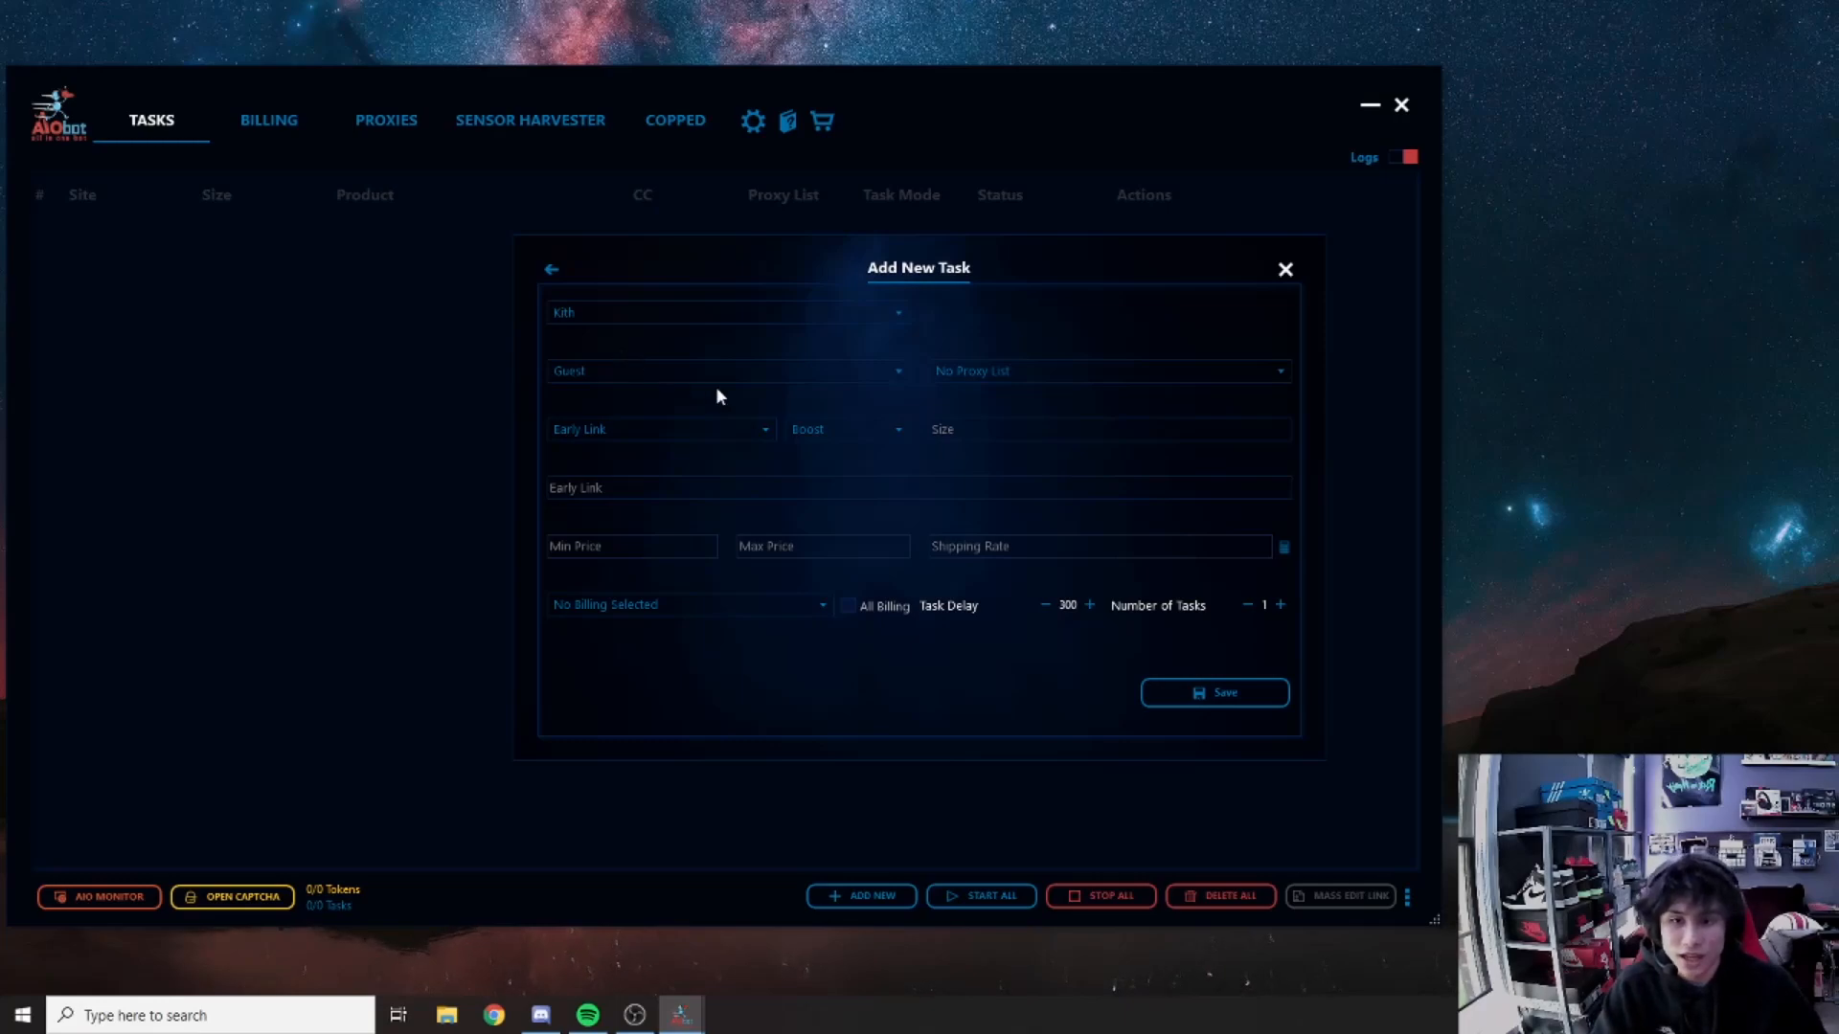
pyautogui.click(816, 421)
pyautogui.click(803, 408)
pyautogui.click(833, 426)
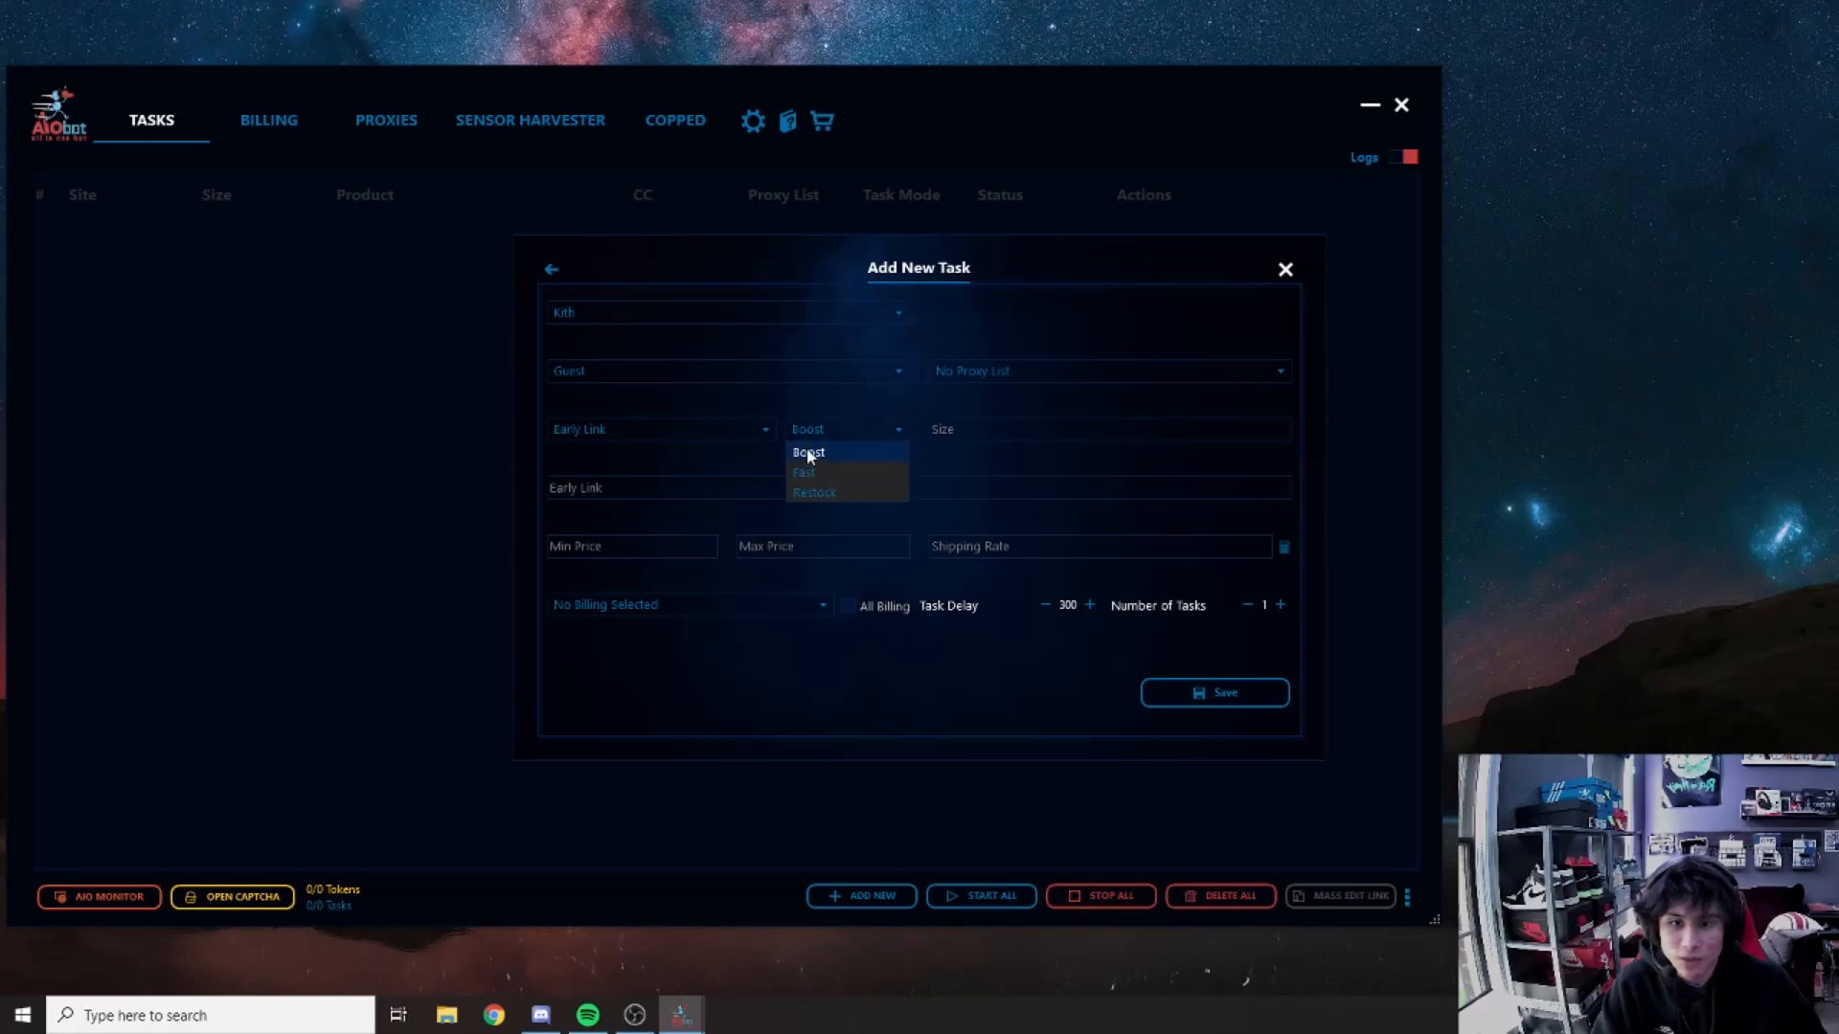
pyautogui.click(837, 405)
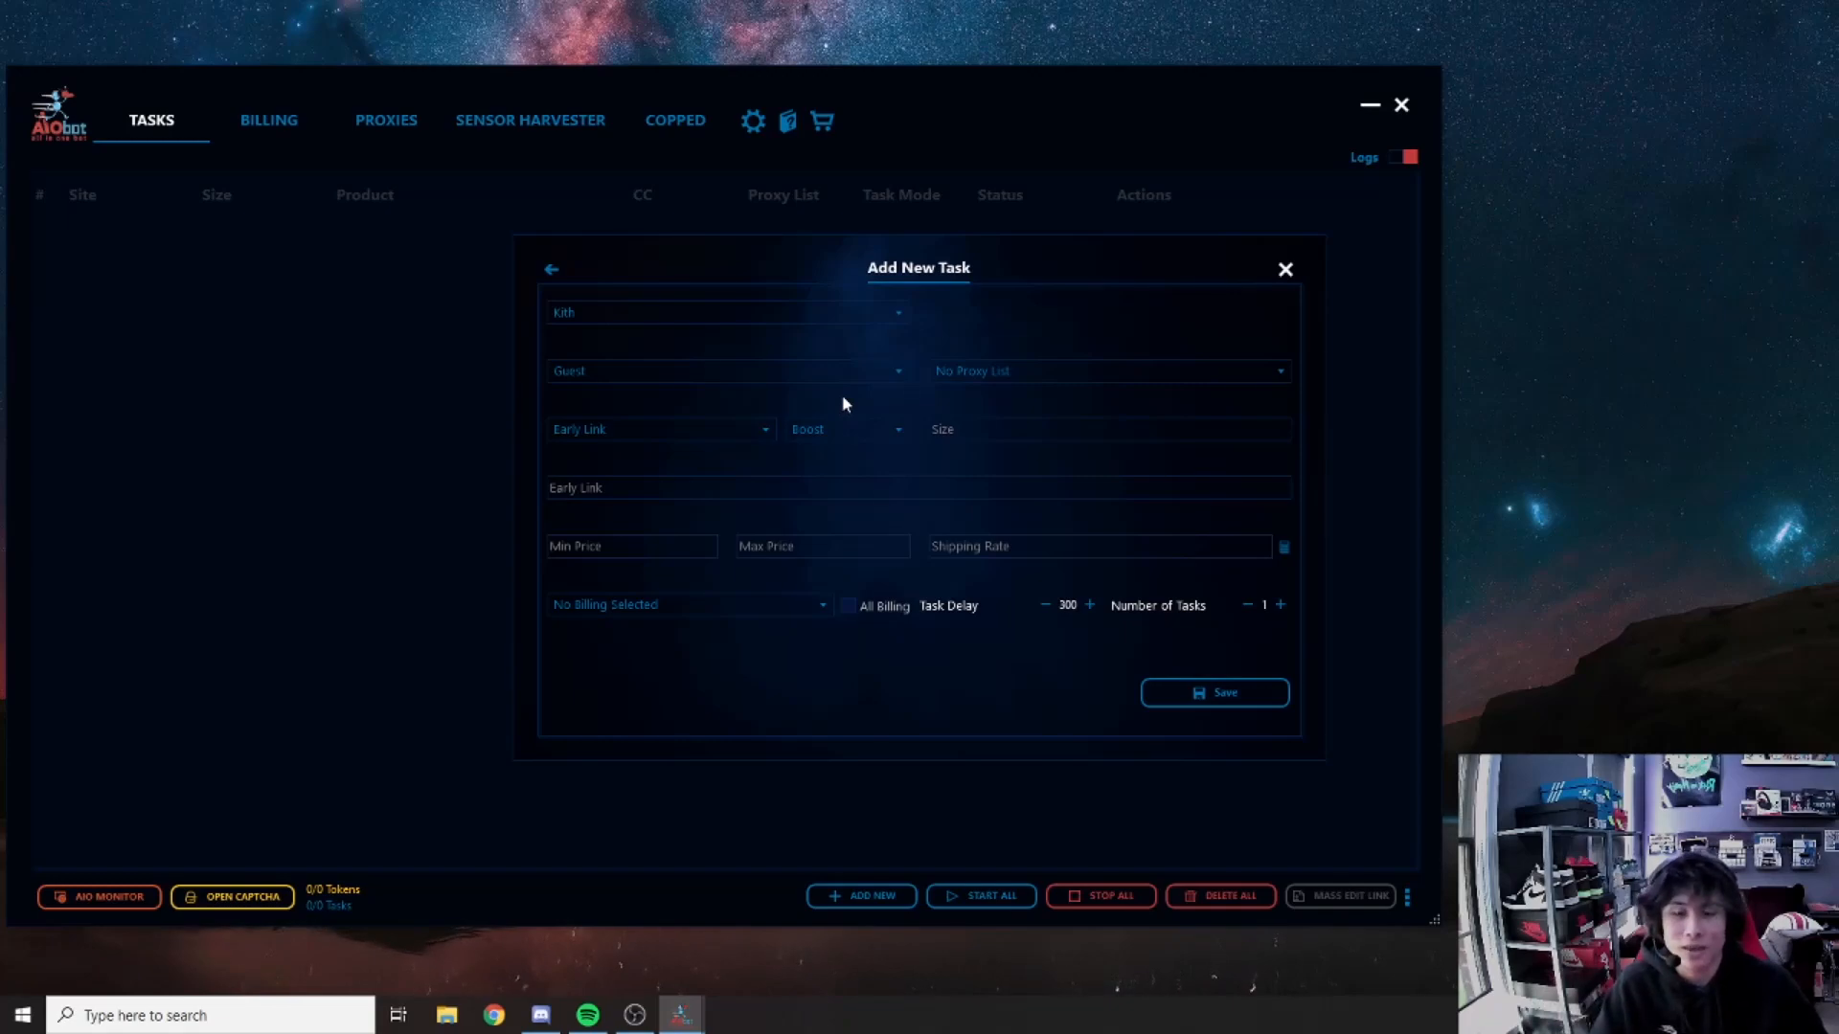
pyautogui.click(846, 428)
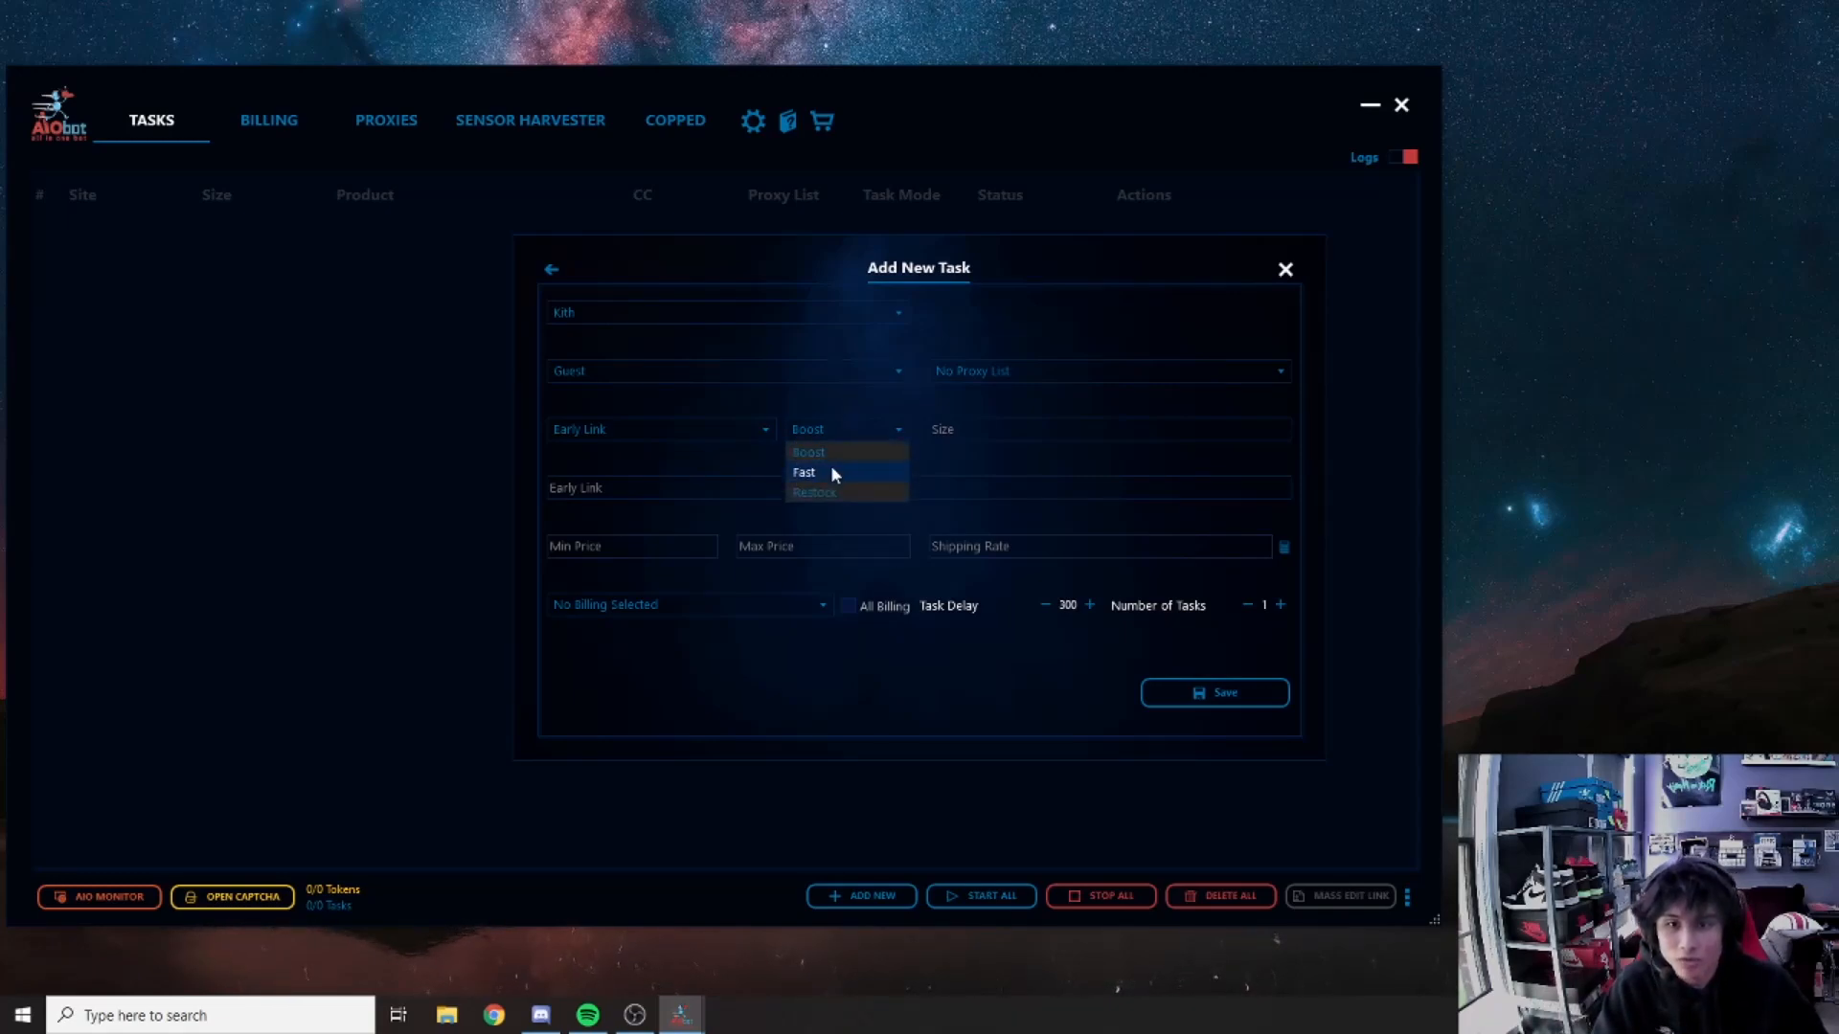
pyautogui.click(830, 473)
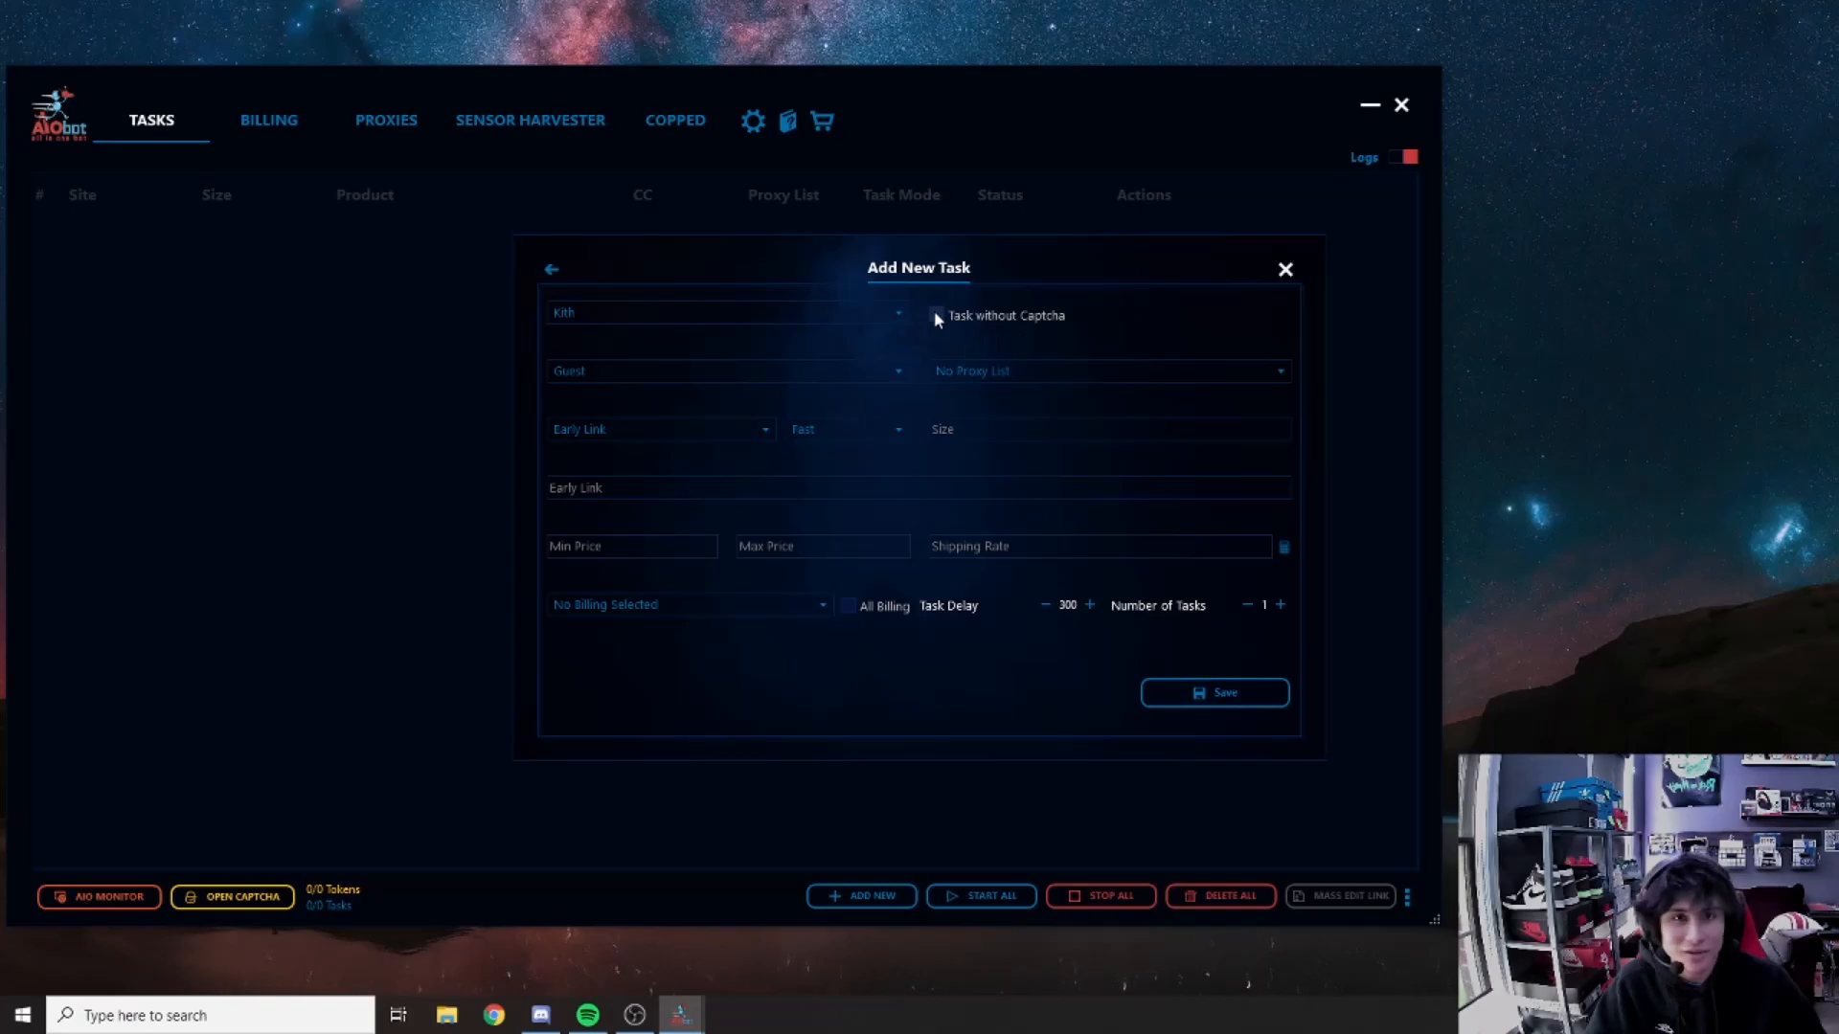
pyautogui.click(855, 428)
pyautogui.click(809, 452)
pyautogui.click(807, 434)
pyautogui.click(816, 492)
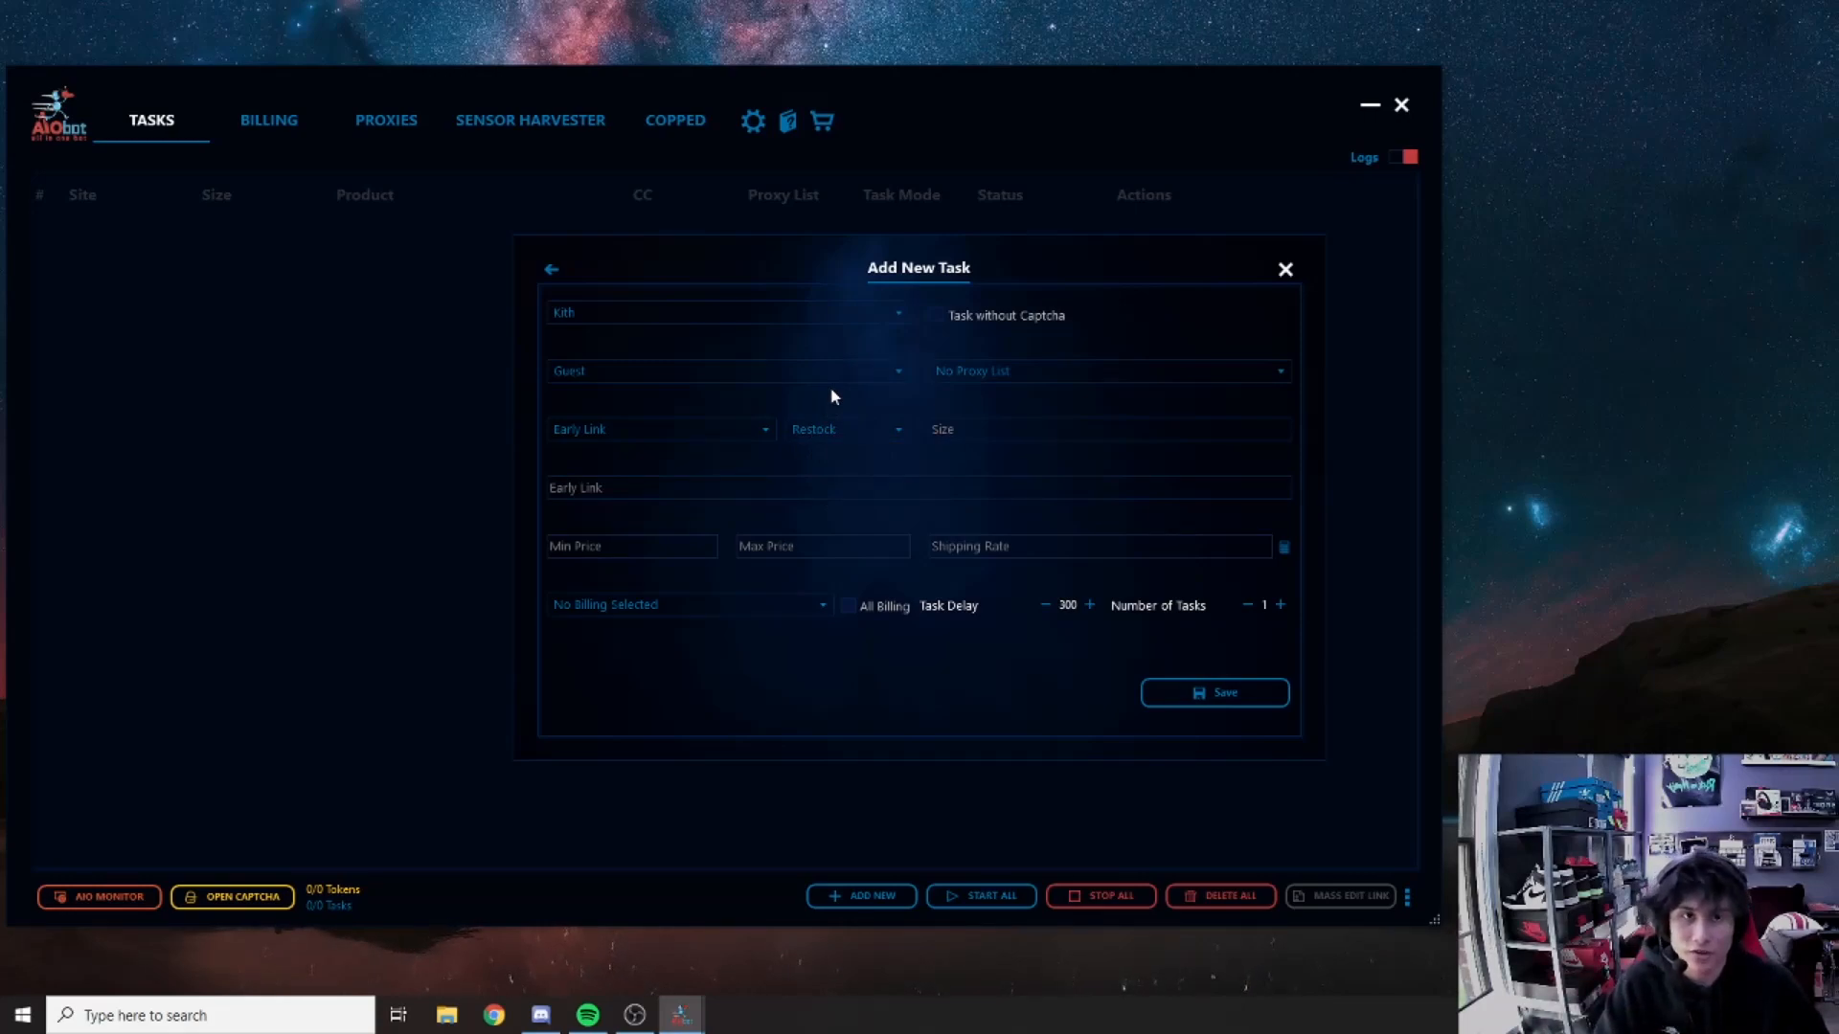
pyautogui.click(837, 429)
pyautogui.click(820, 448)
pyautogui.click(952, 430)
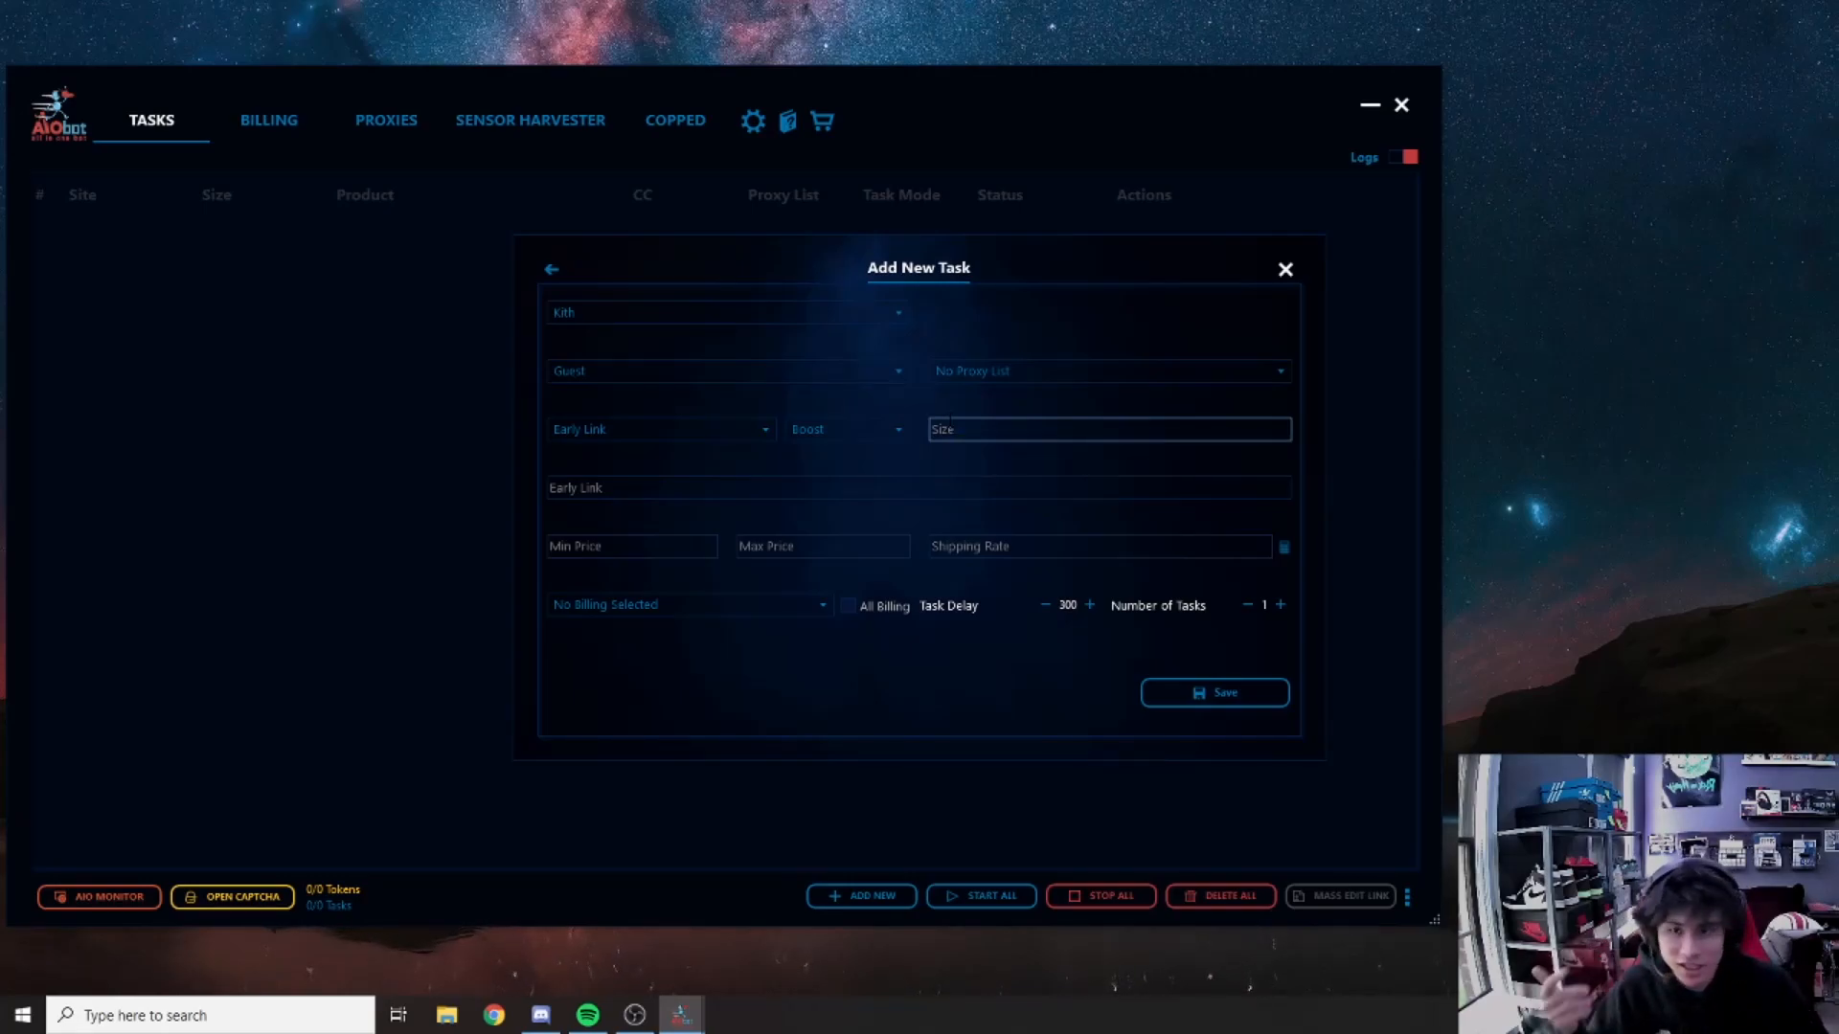
# Step: Replace the trial sizes 08&9&10 with random in the Size field
pyautogui.click(949, 429)
pyautogui.write('08&9&10')
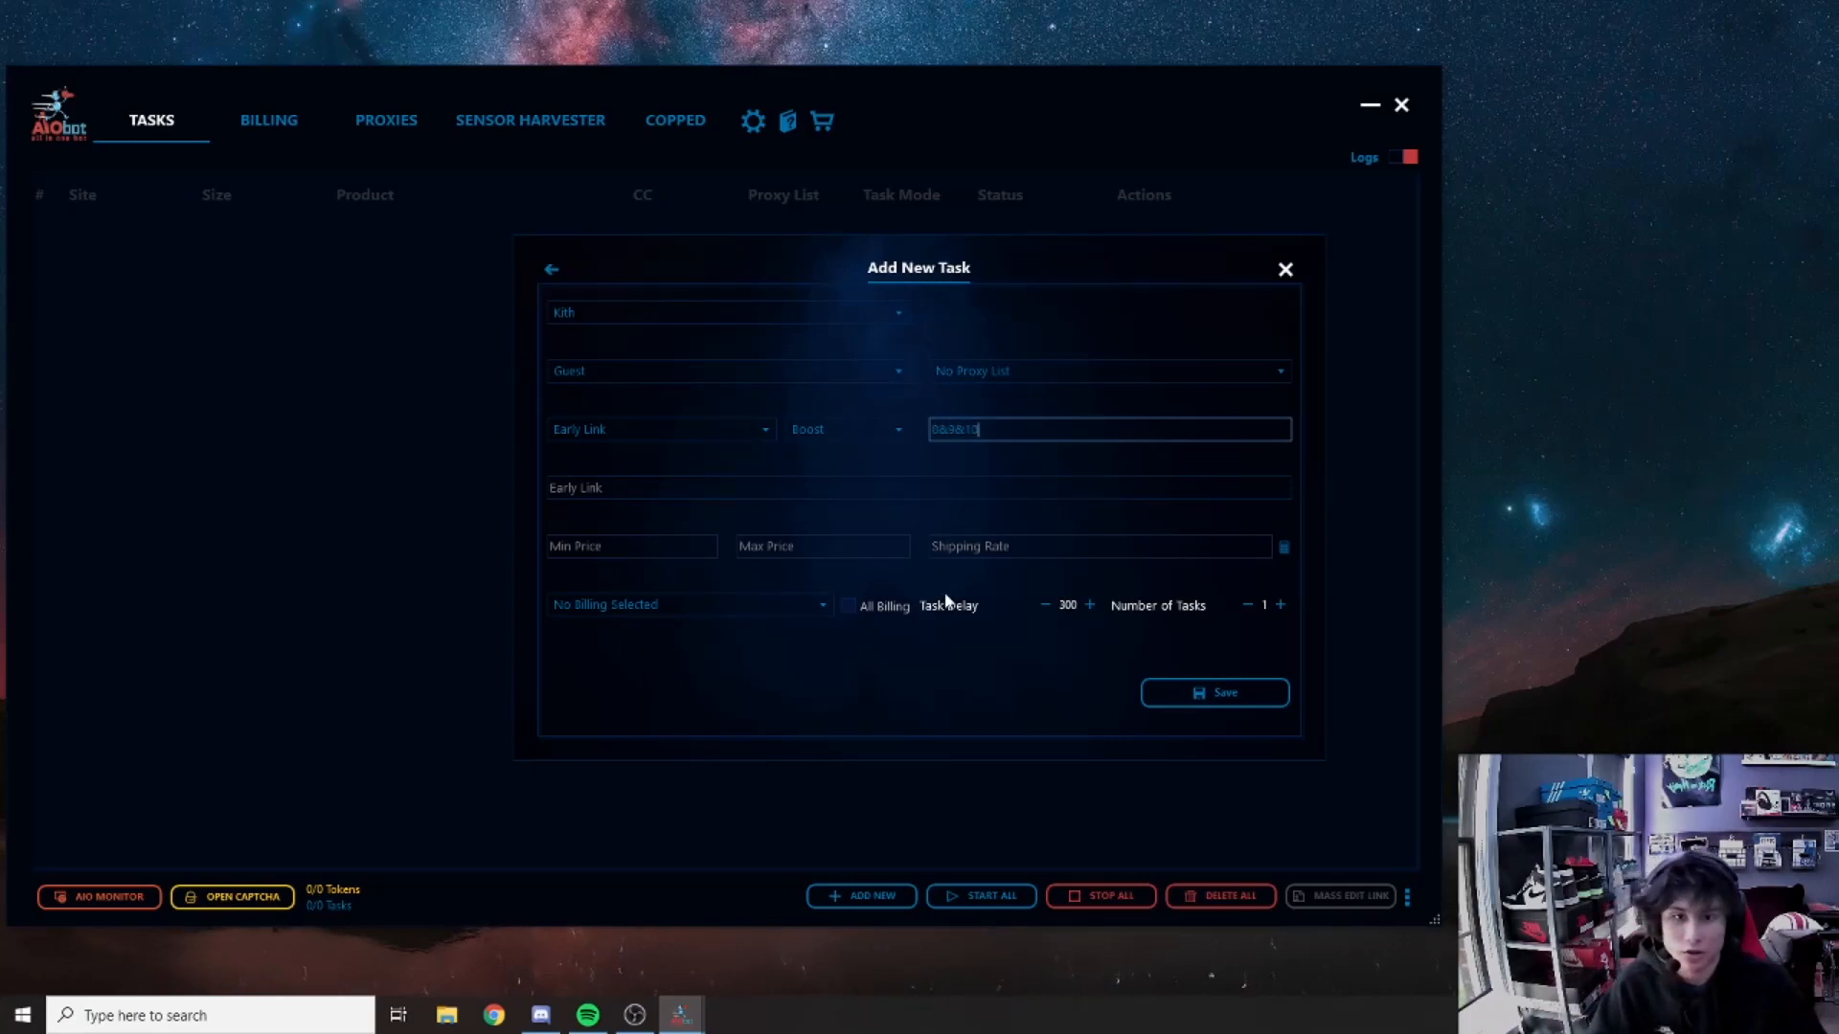
pyautogui.hotkey('ctrl', 'a')
pyautogui.press('BackSpace')
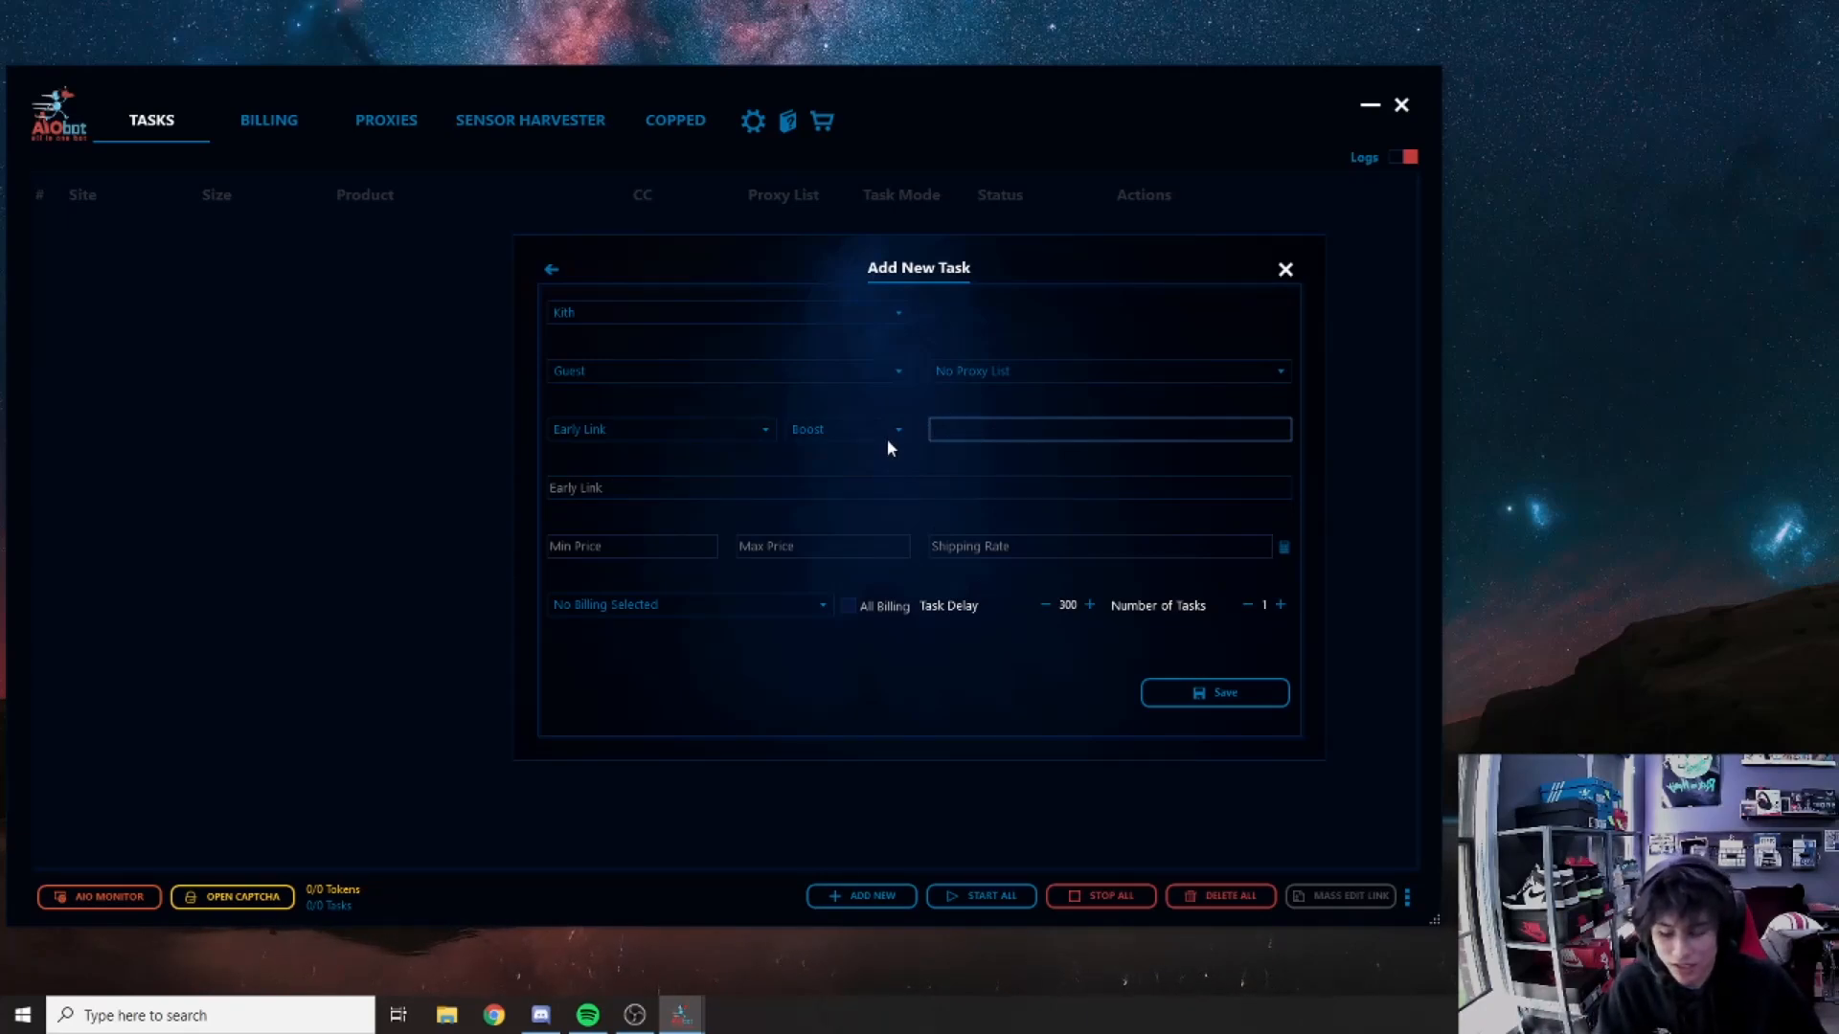
pyautogui.click(897, 486)
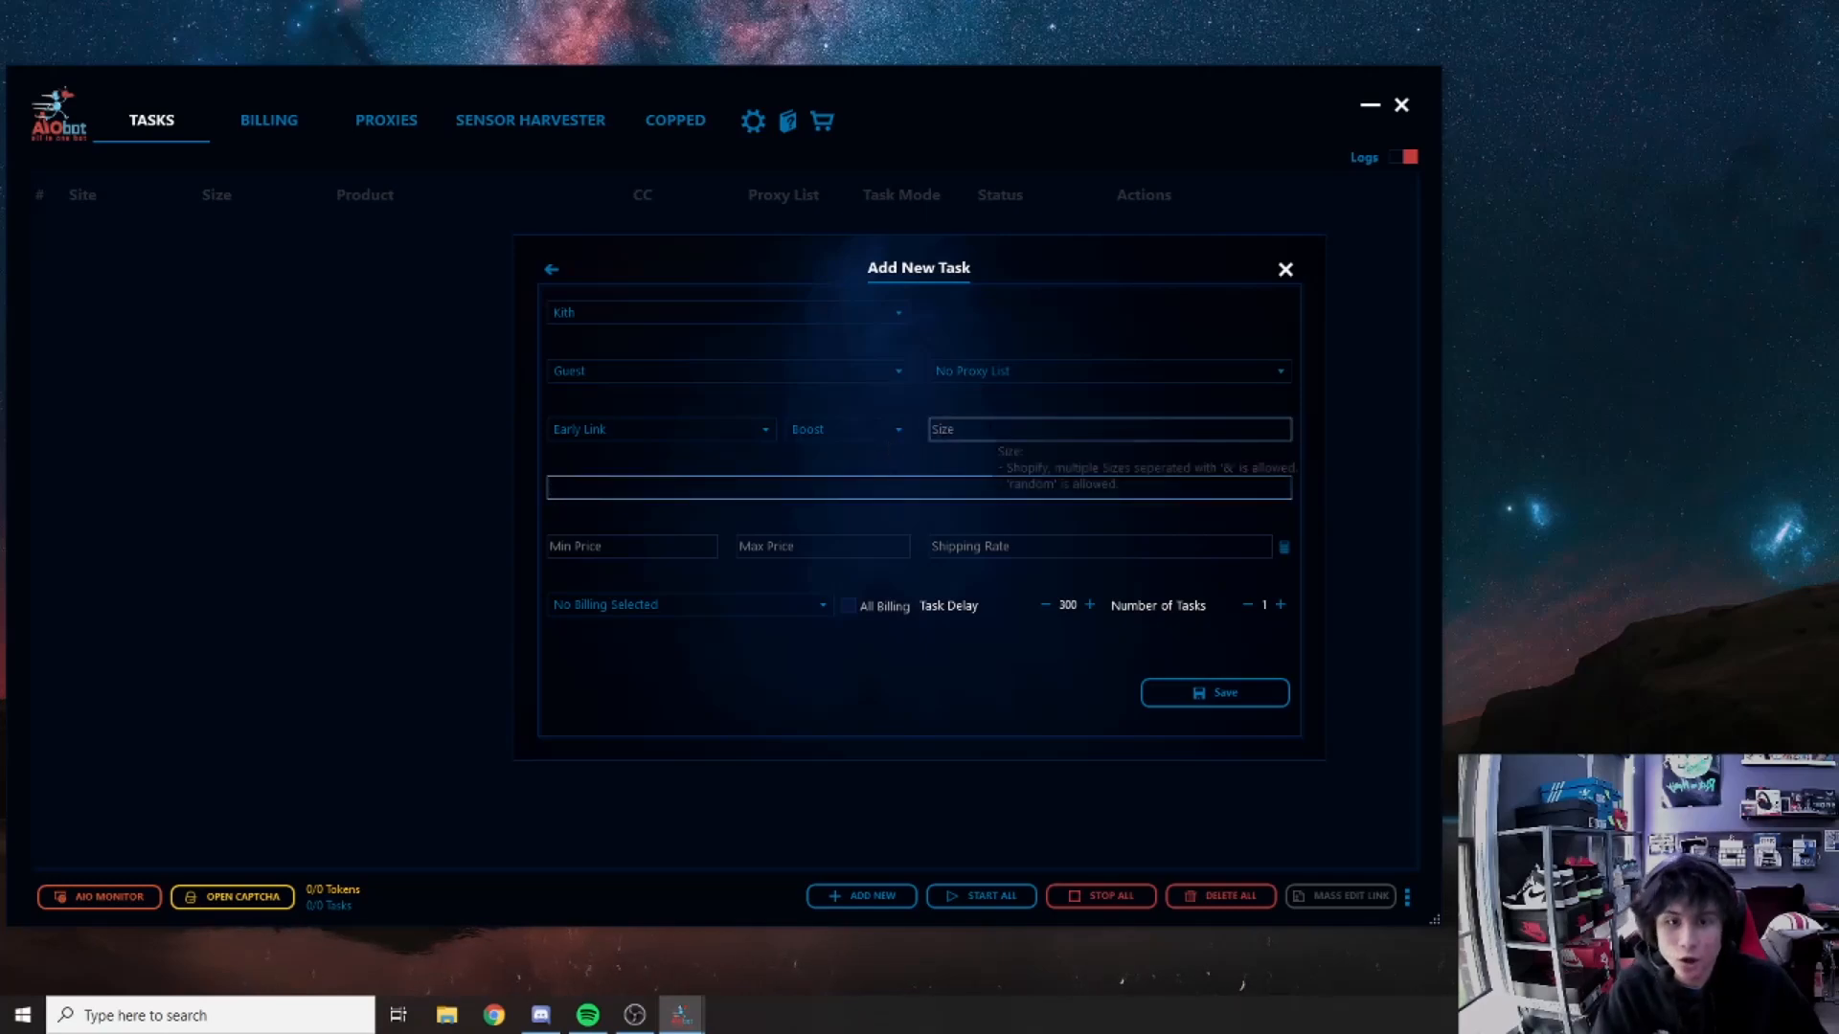
pyautogui.click(996, 430)
pyautogui.write('random')
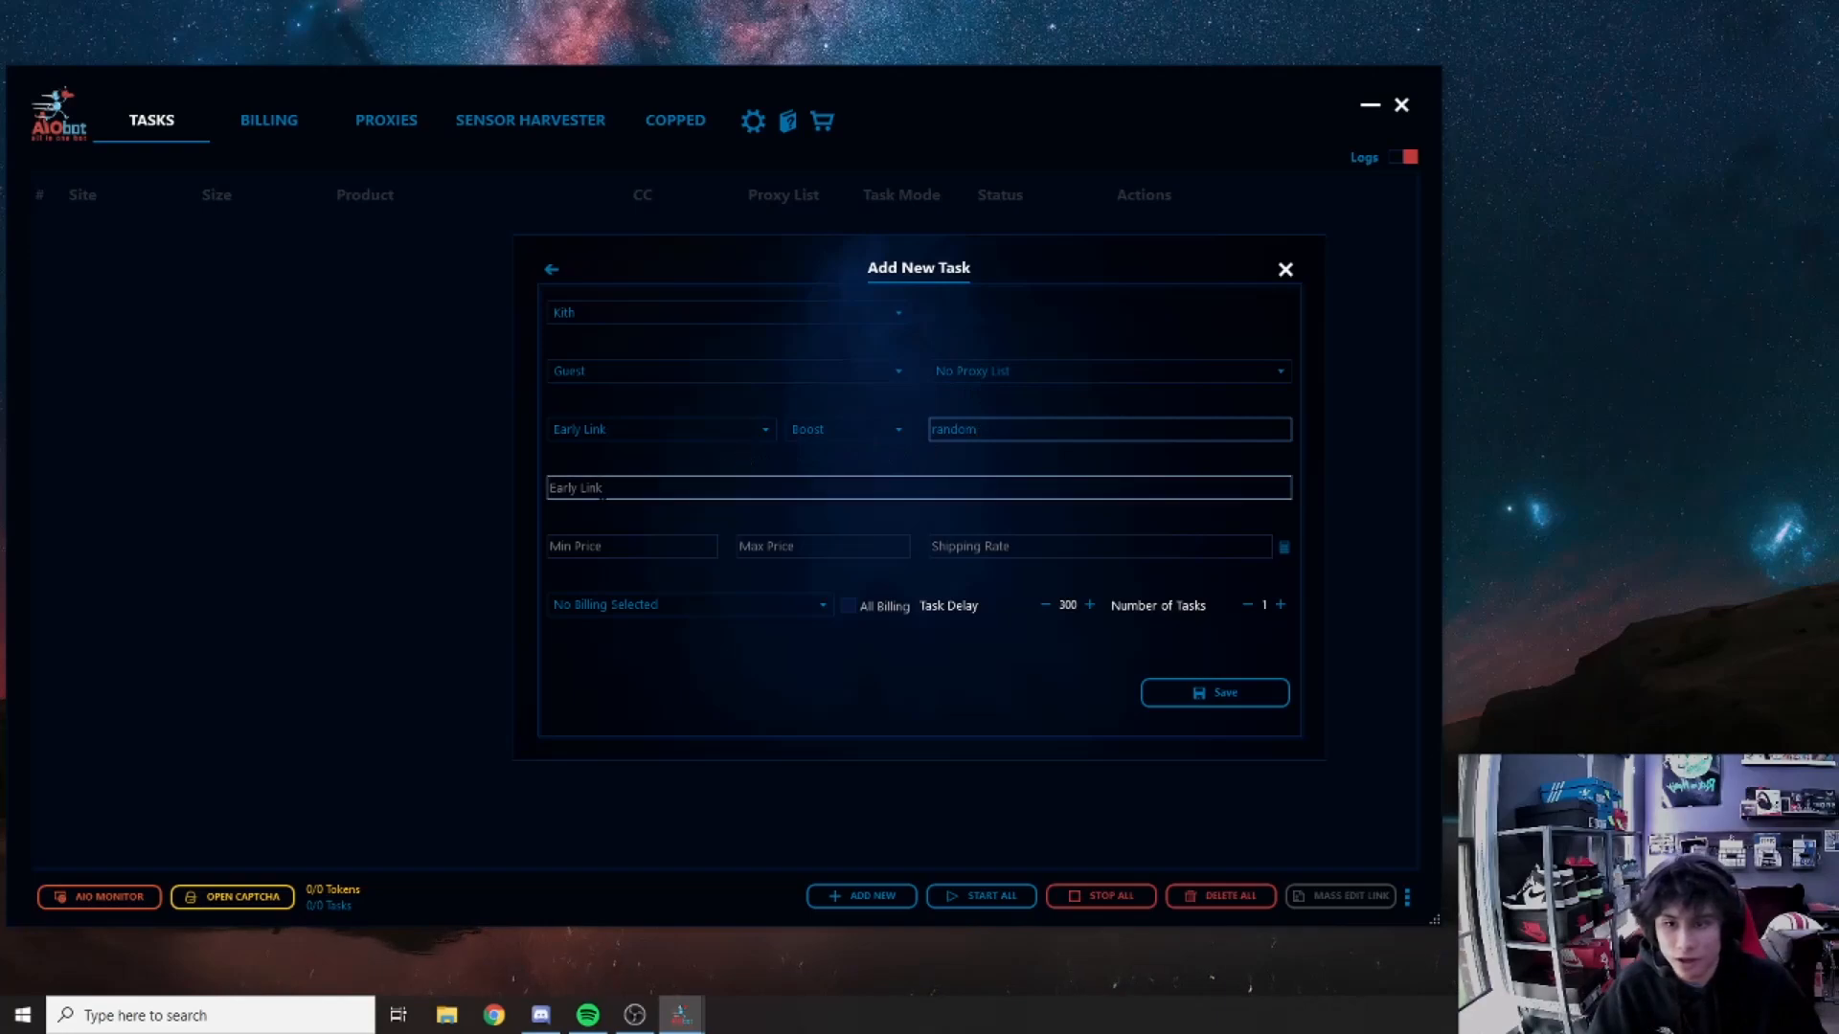
pyautogui.click(660, 488)
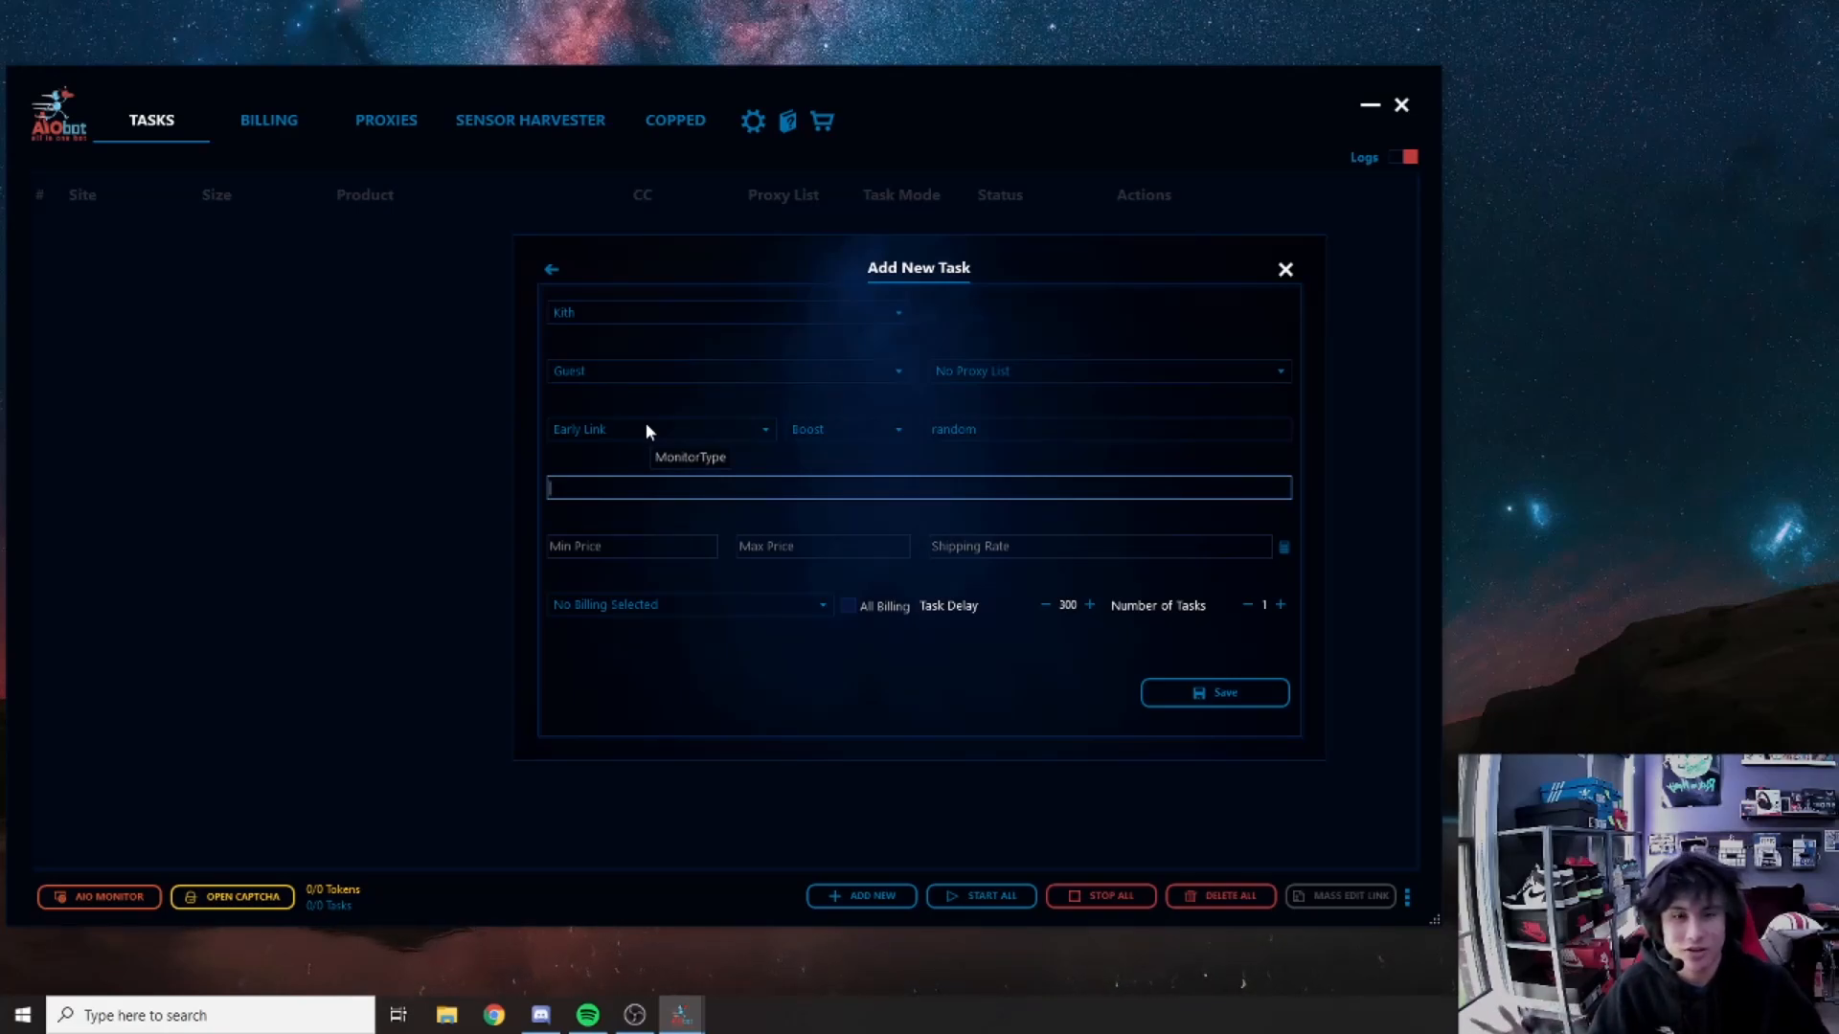
# Step: Switch the monitor type to Keyword and enter the keyword air&force
pyautogui.click(645, 429)
pyautogui.click(609, 470)
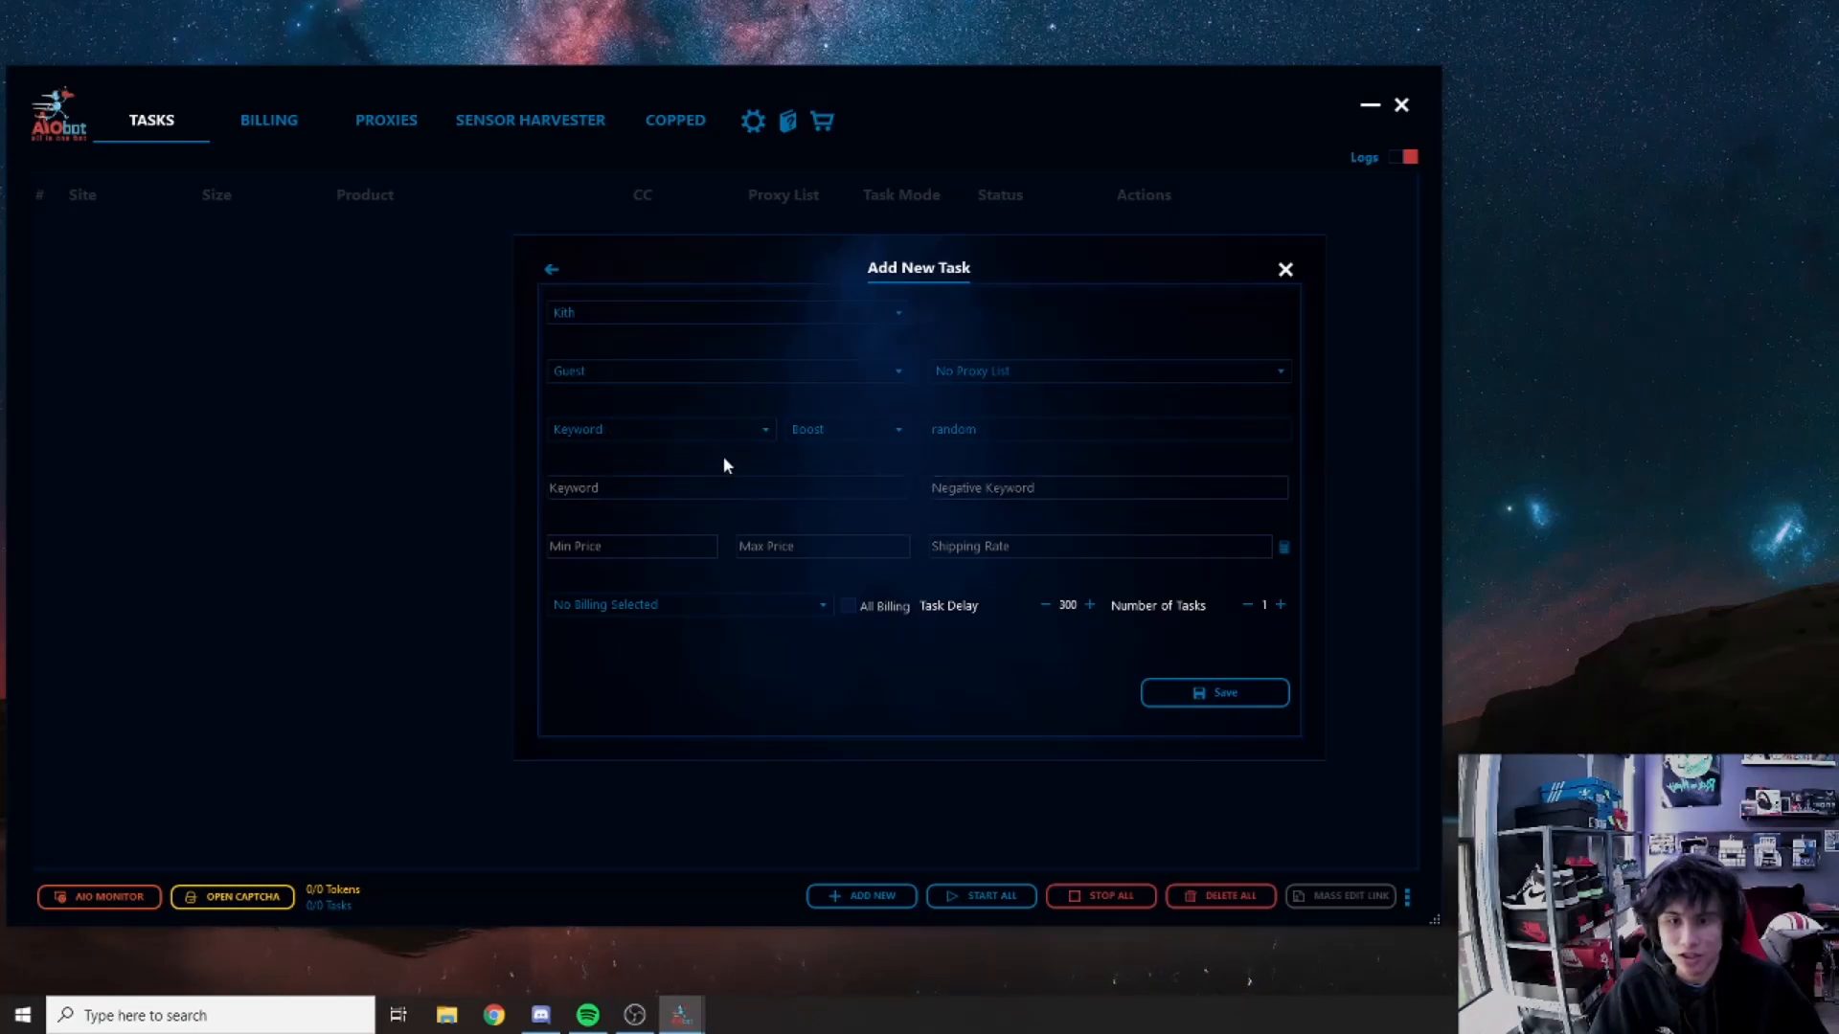
pyautogui.click(735, 485)
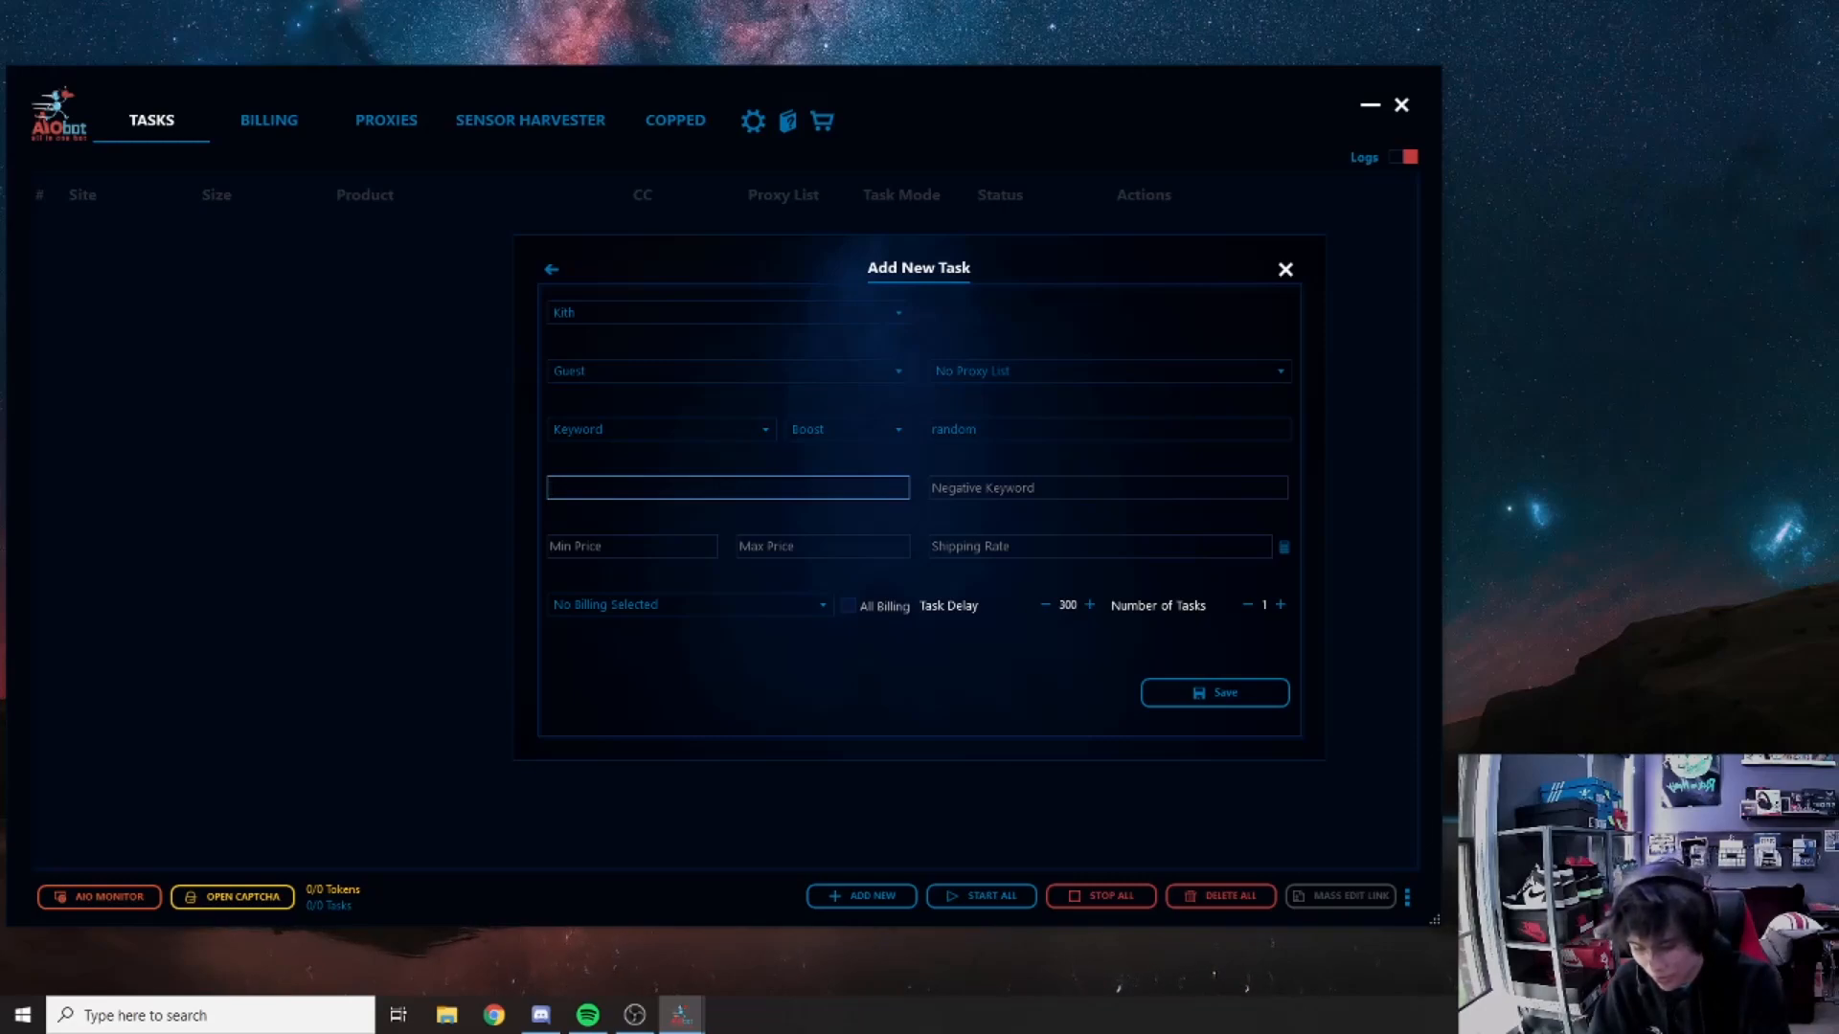
pyautogui.write('air&force')
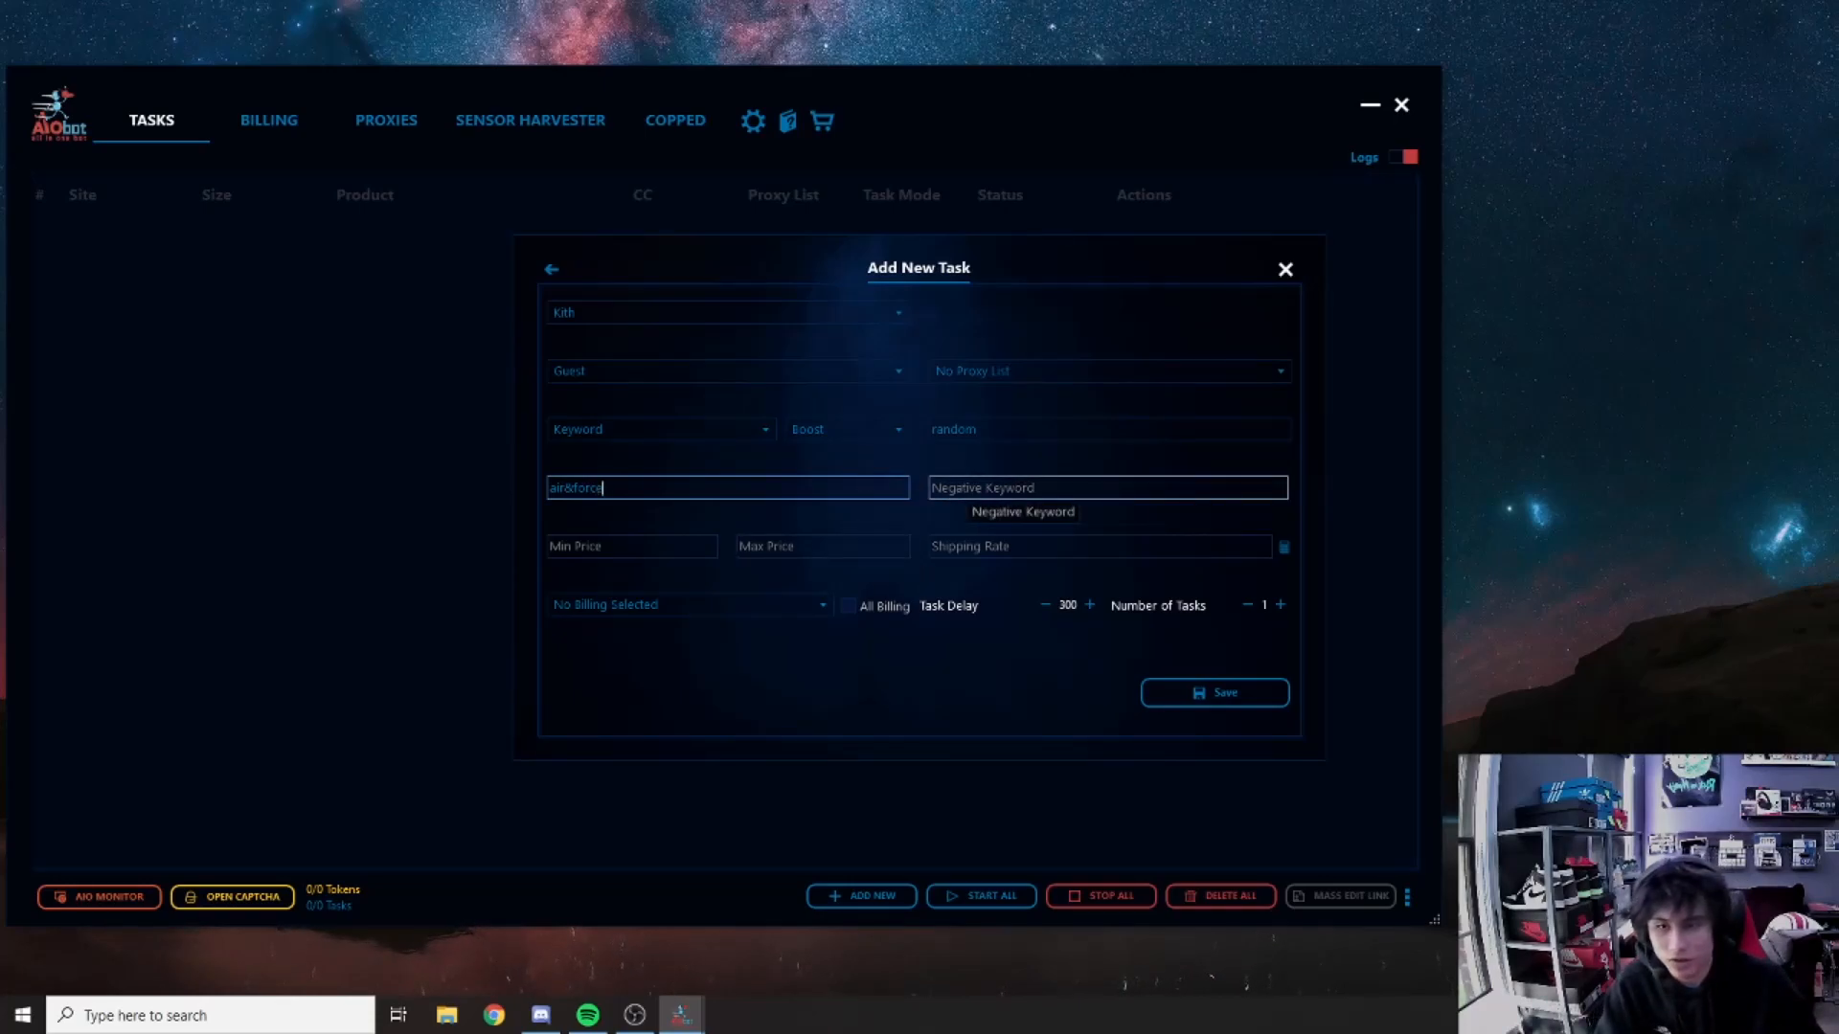
# Step: Set the price range to 175–250, then go to Discord for the shipping rate
pyautogui.click(670, 545)
pyautogui.click(814, 546)
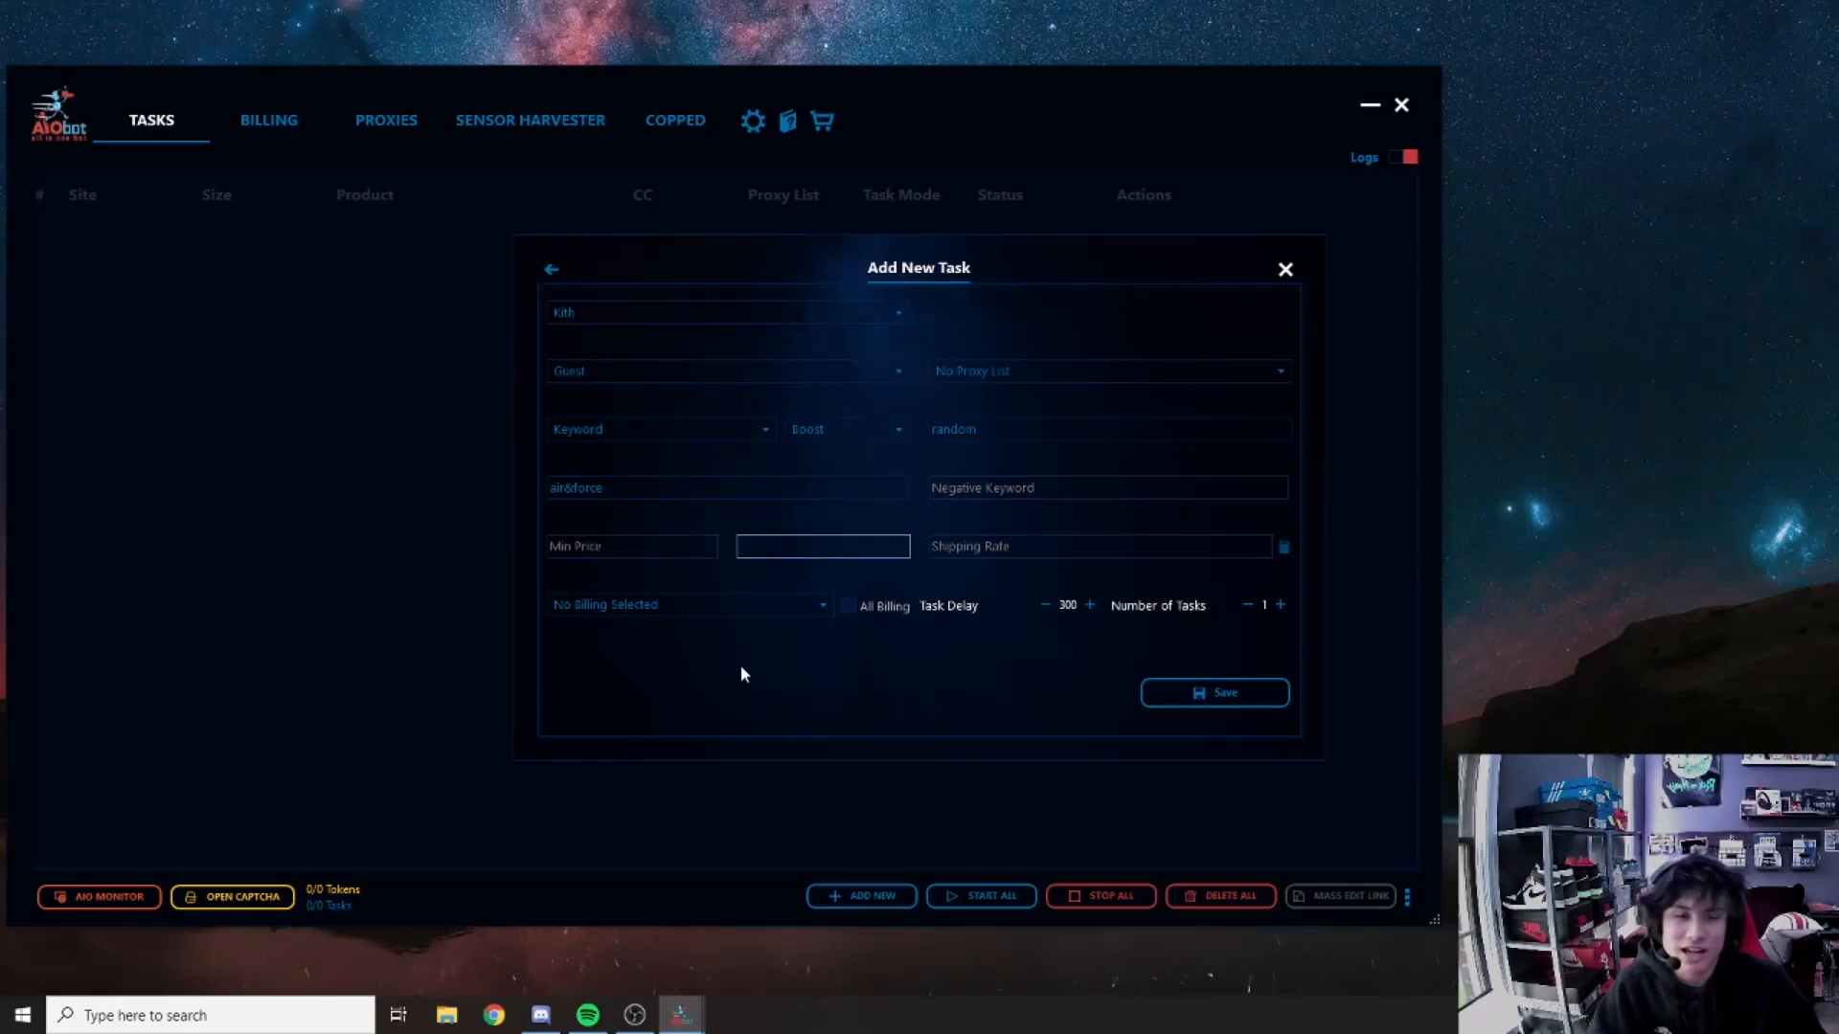
pyautogui.click(646, 546)
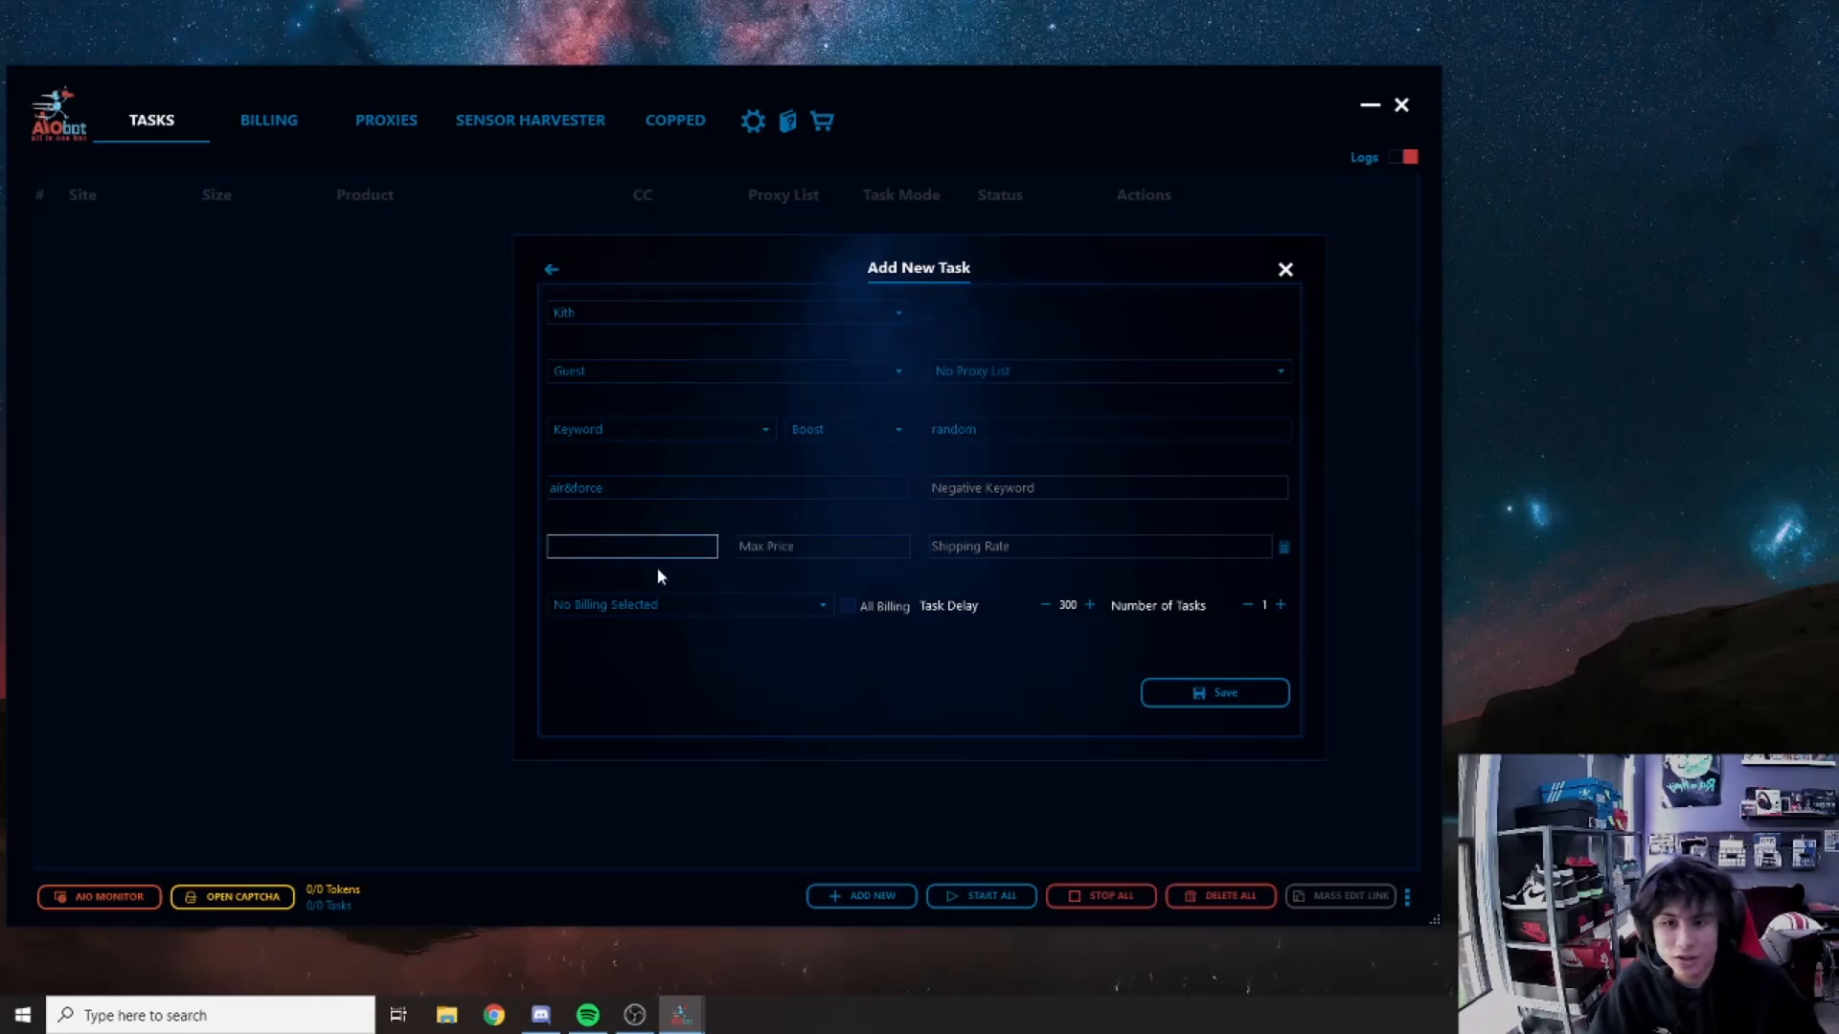
pyautogui.click(790, 544)
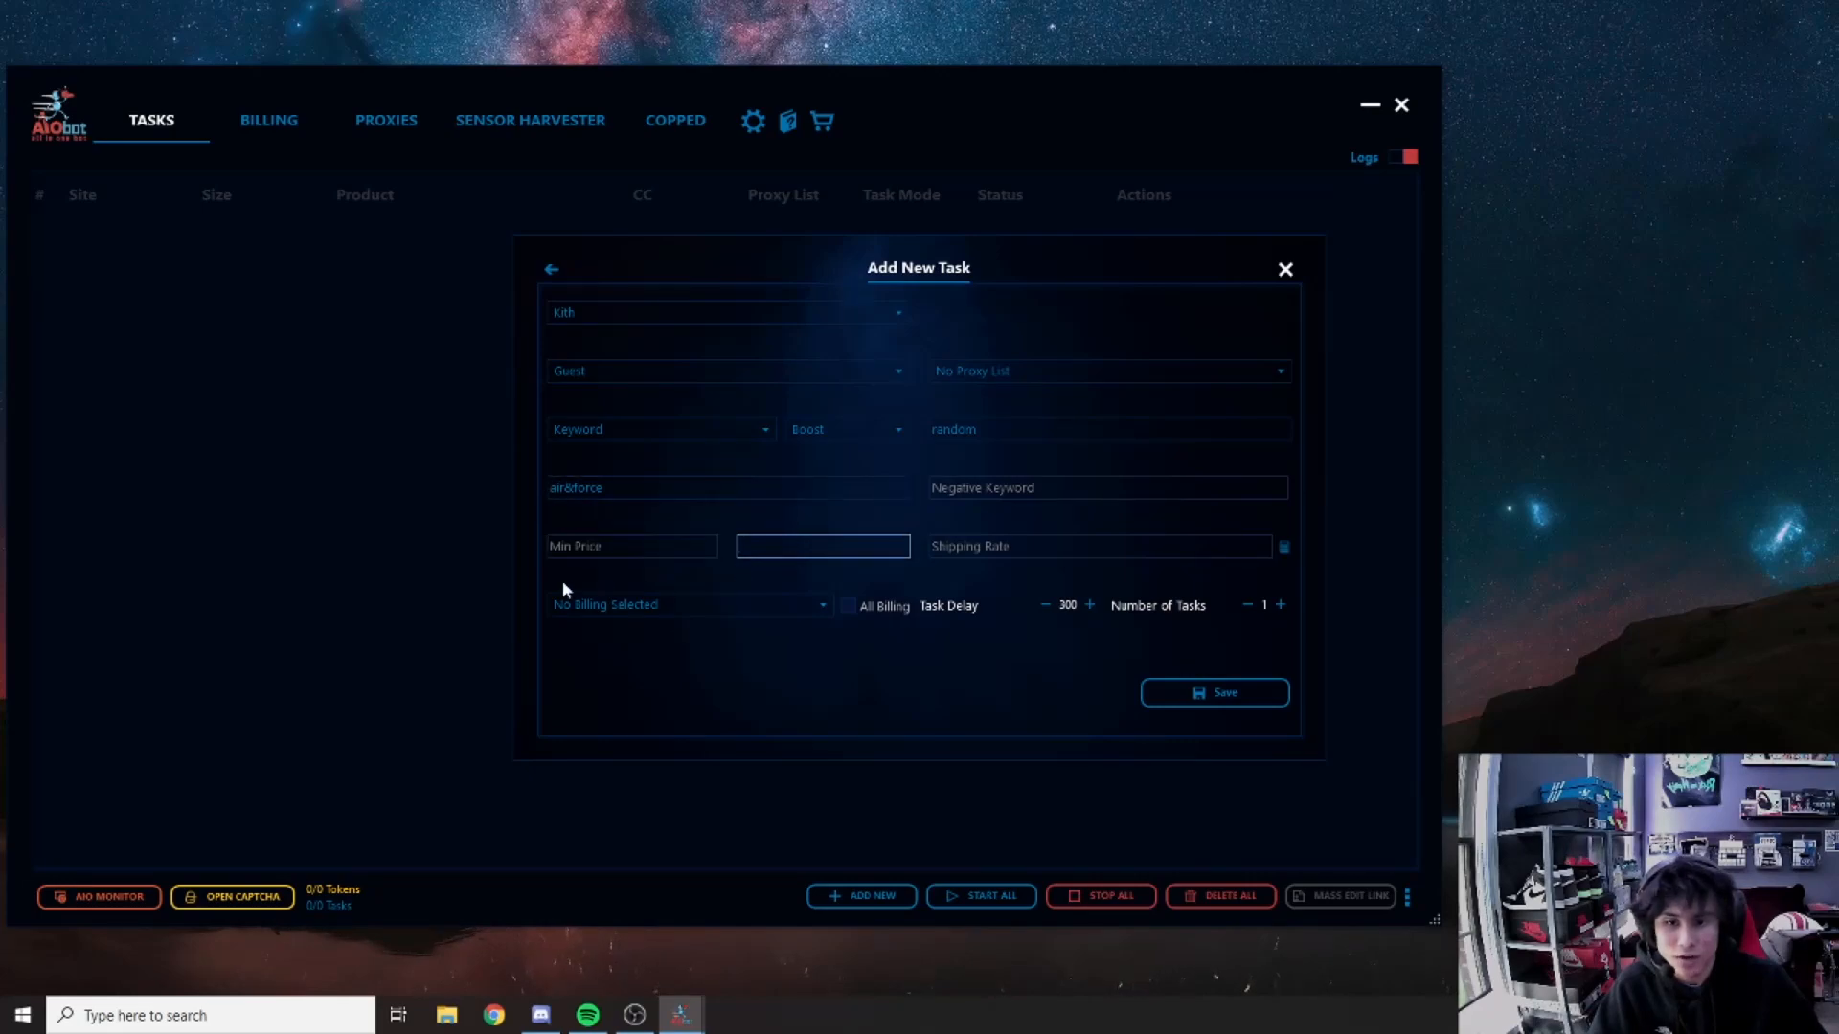
pyautogui.click(618, 547)
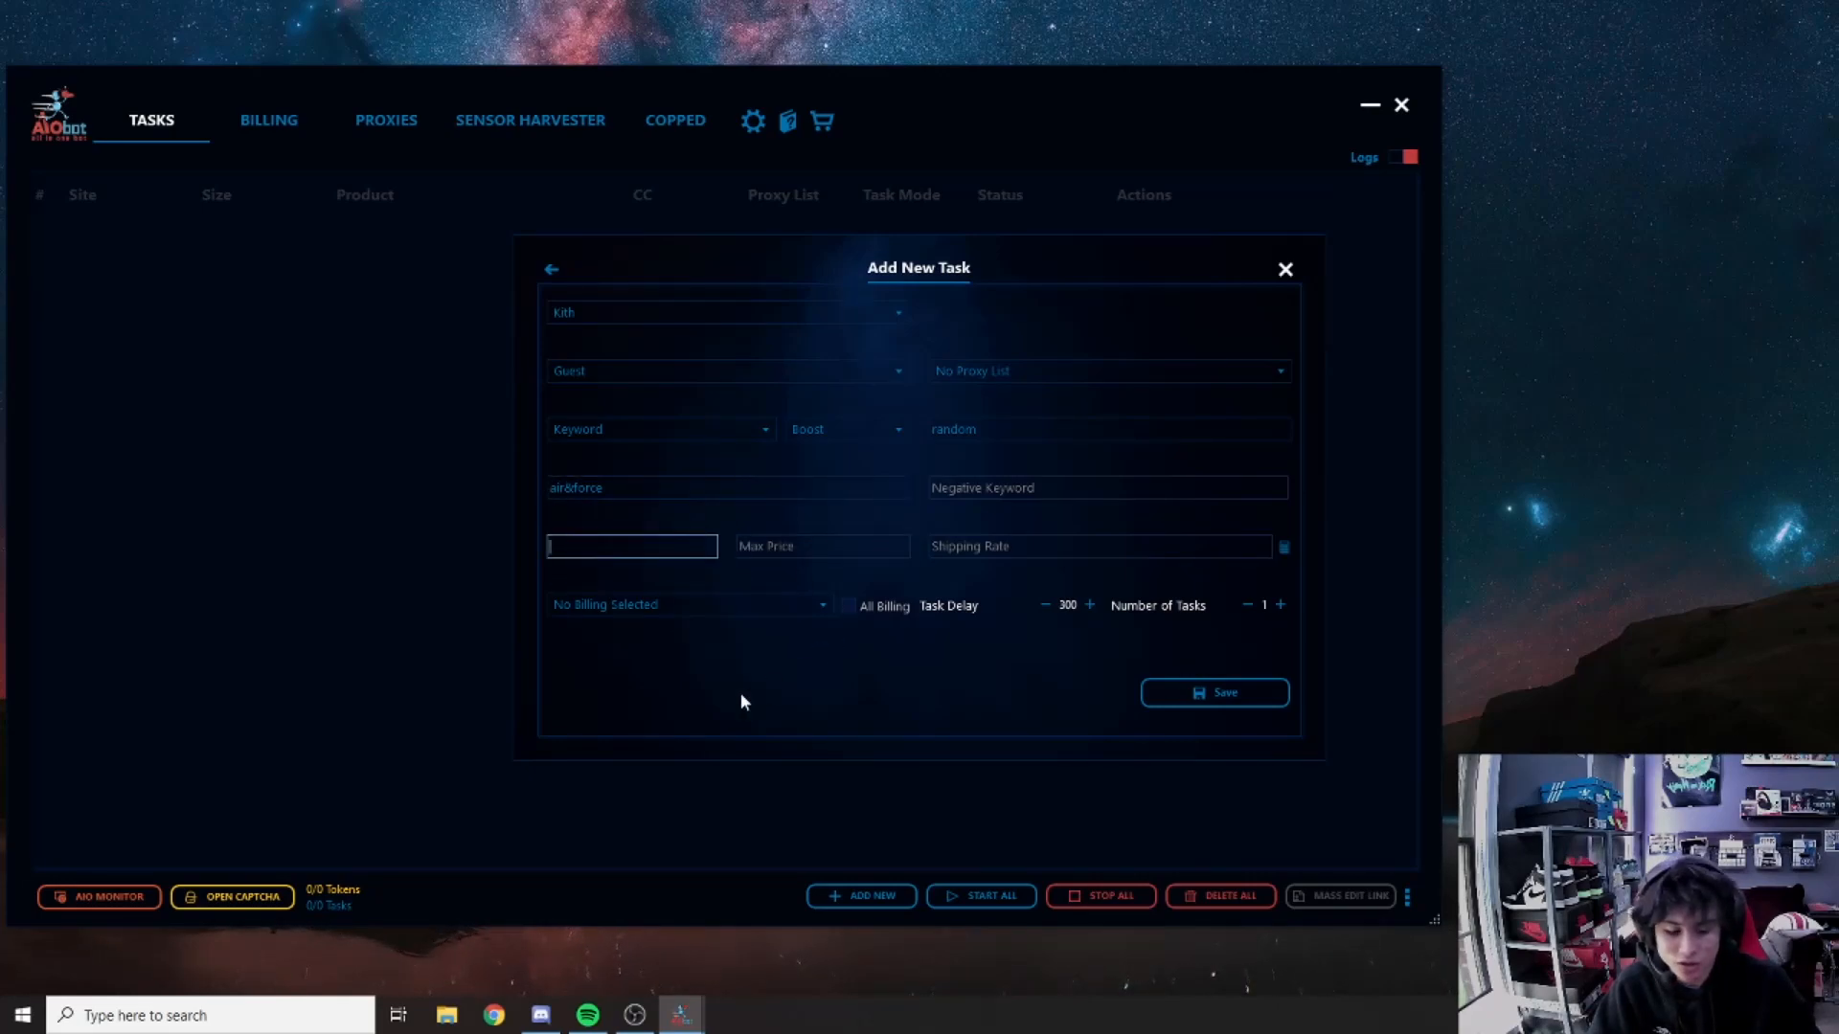
pyautogui.write('175')
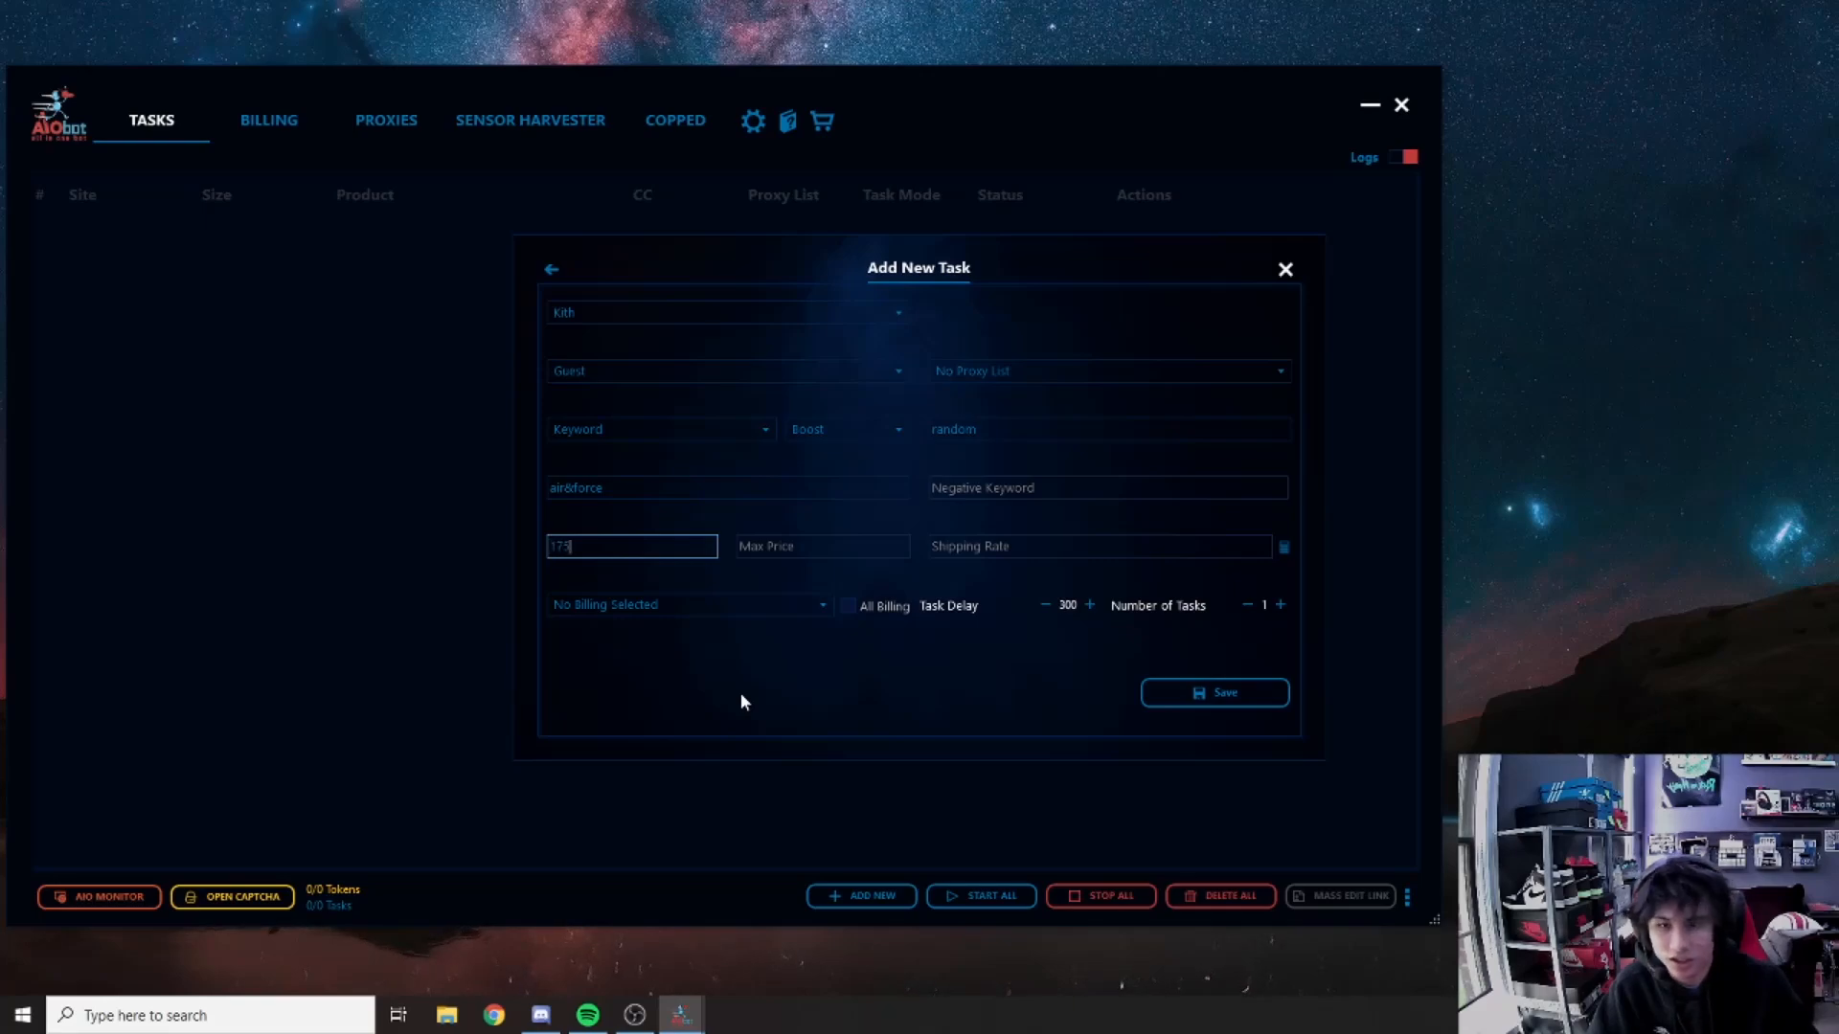
pyautogui.press('Tab')
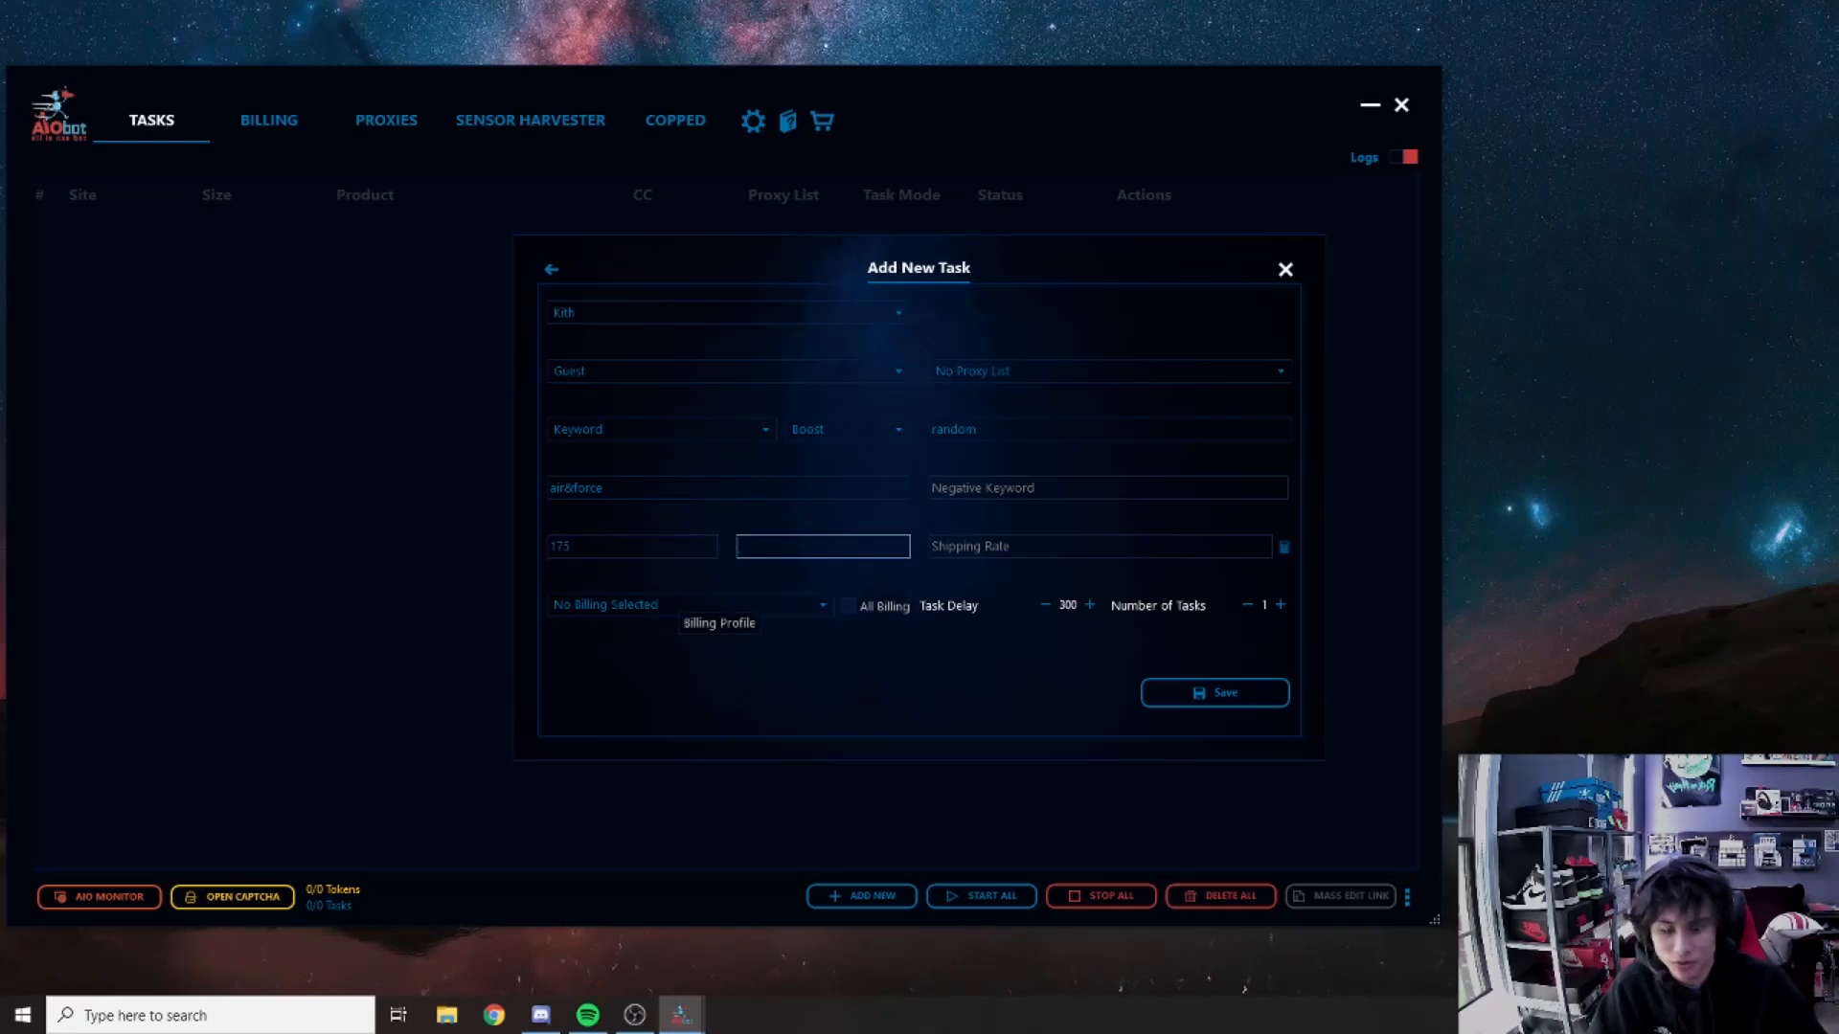
pyautogui.write('250')
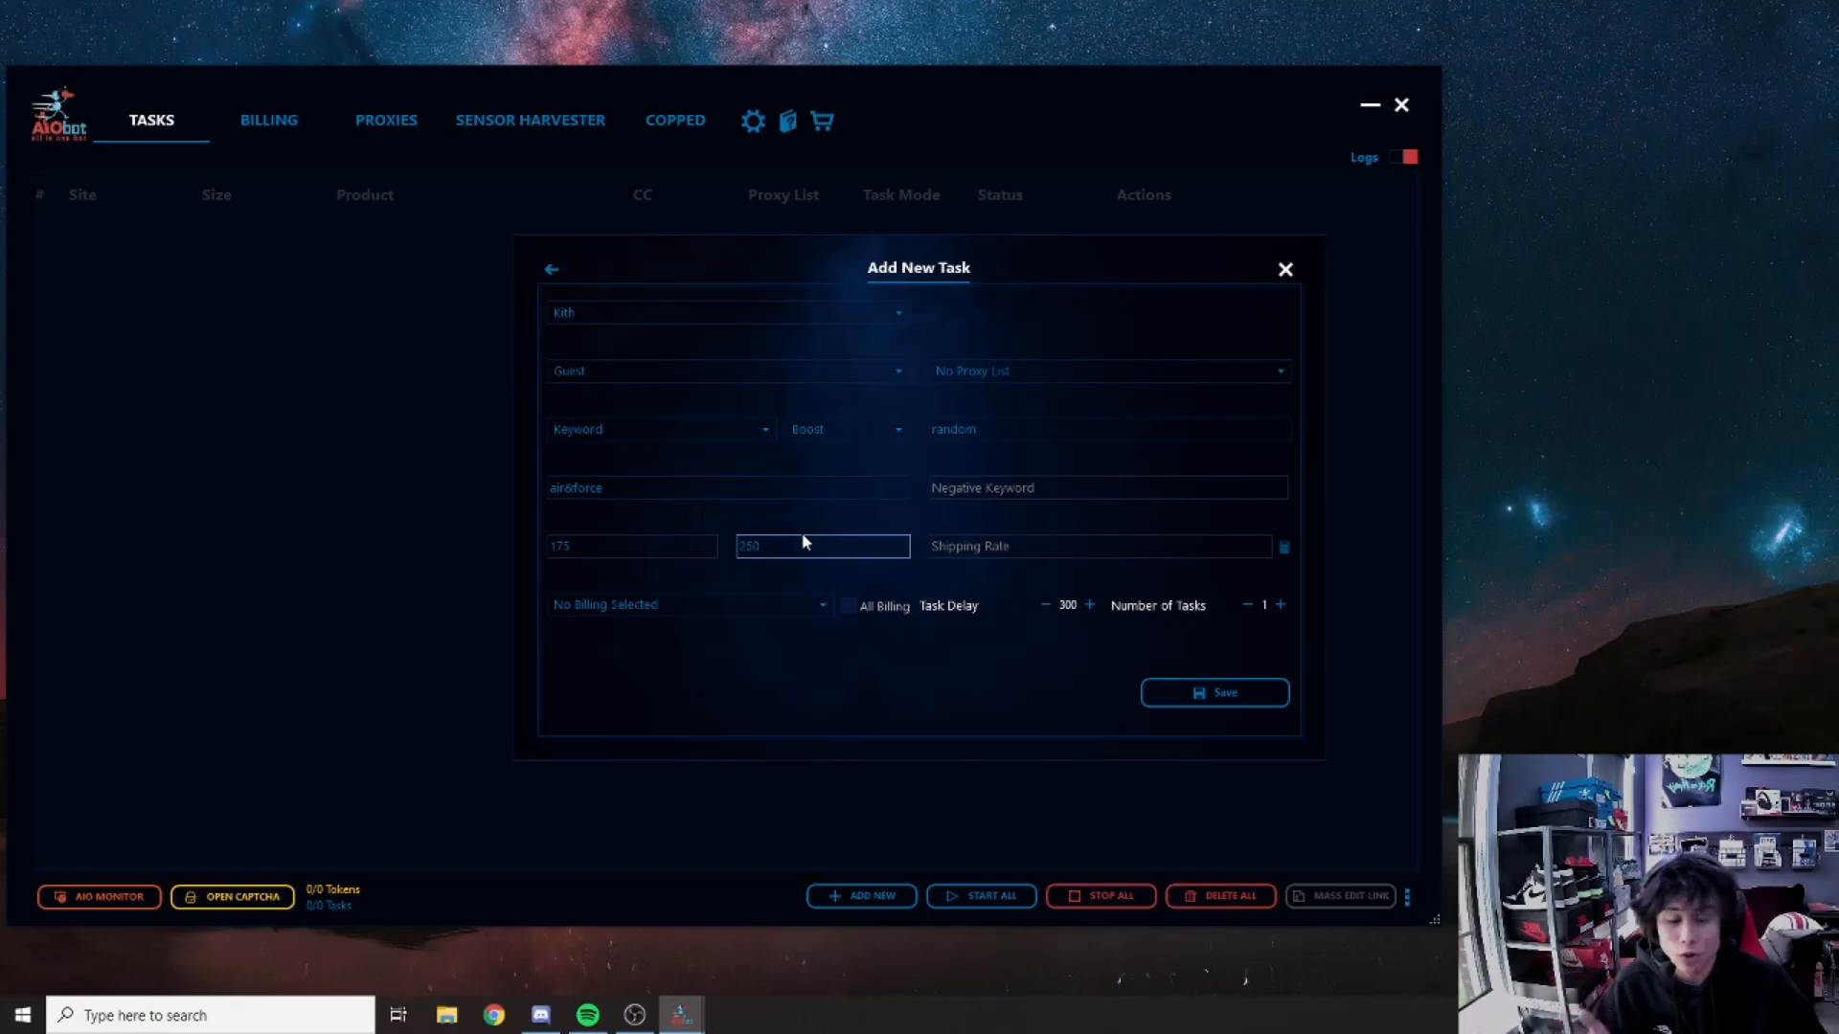
pyautogui.press('Tab')
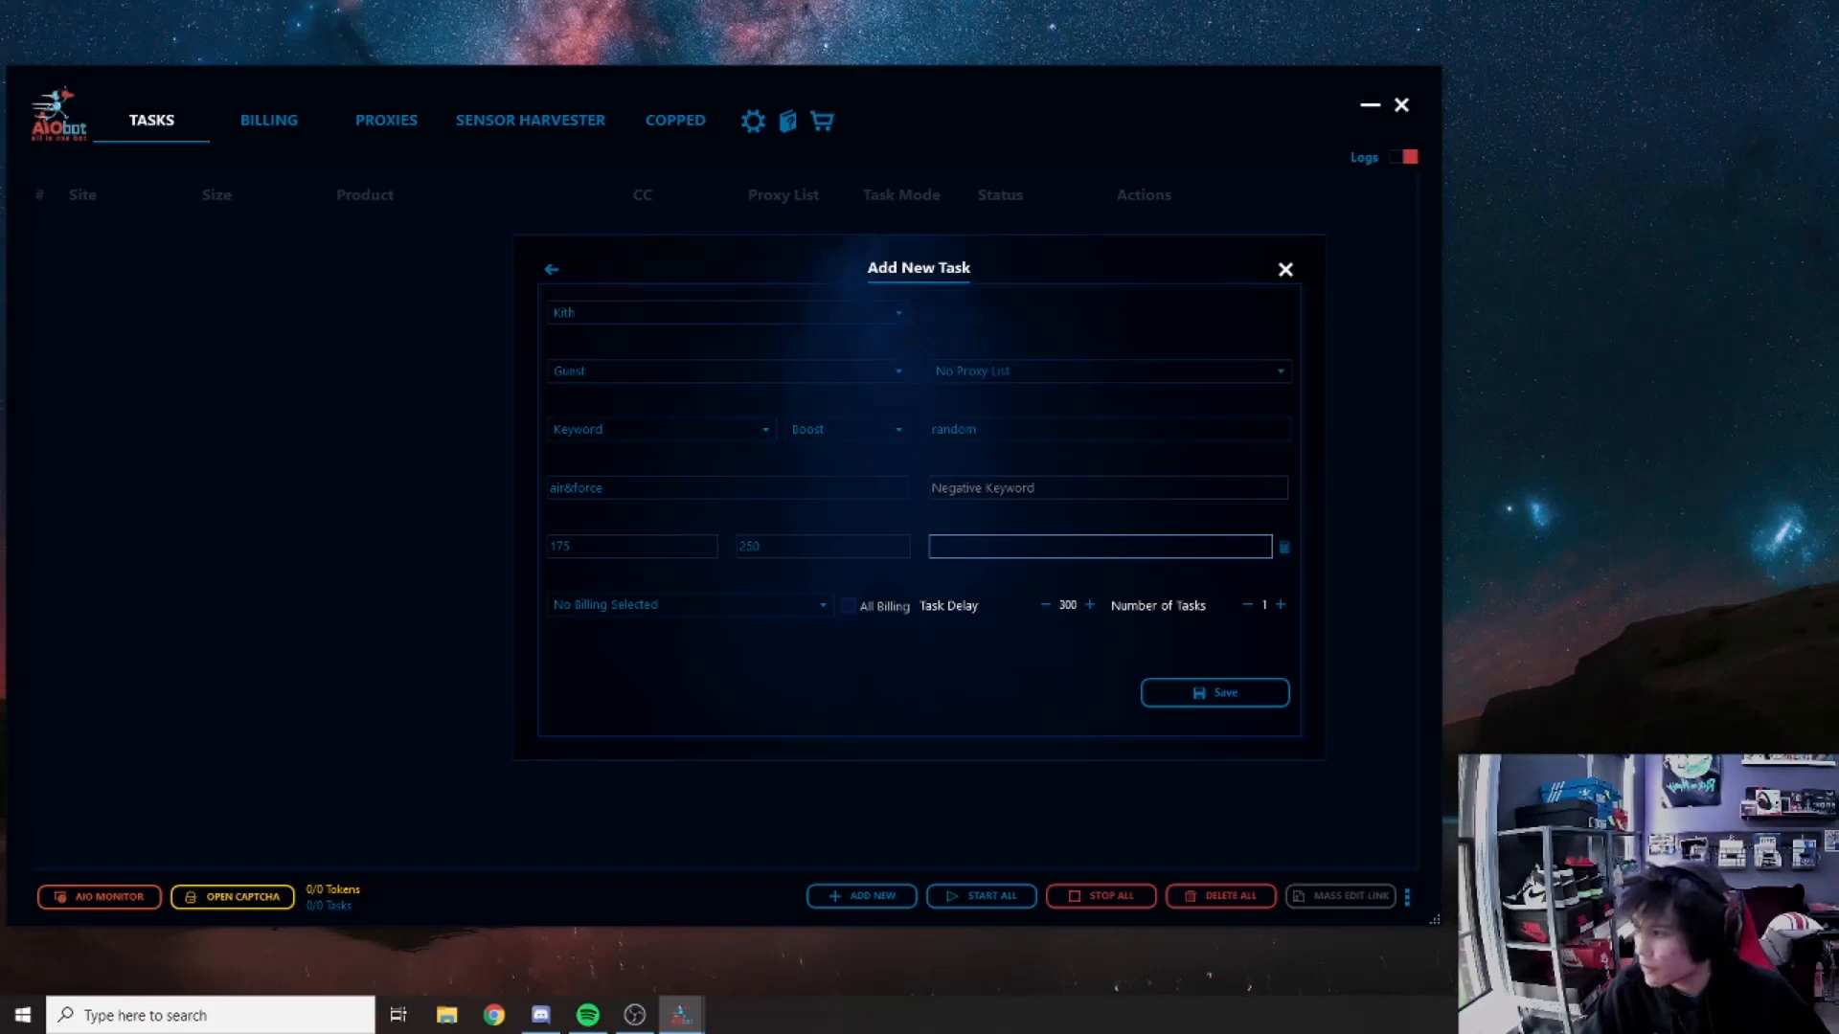
pyautogui.hotkey('alt', 'Tab')
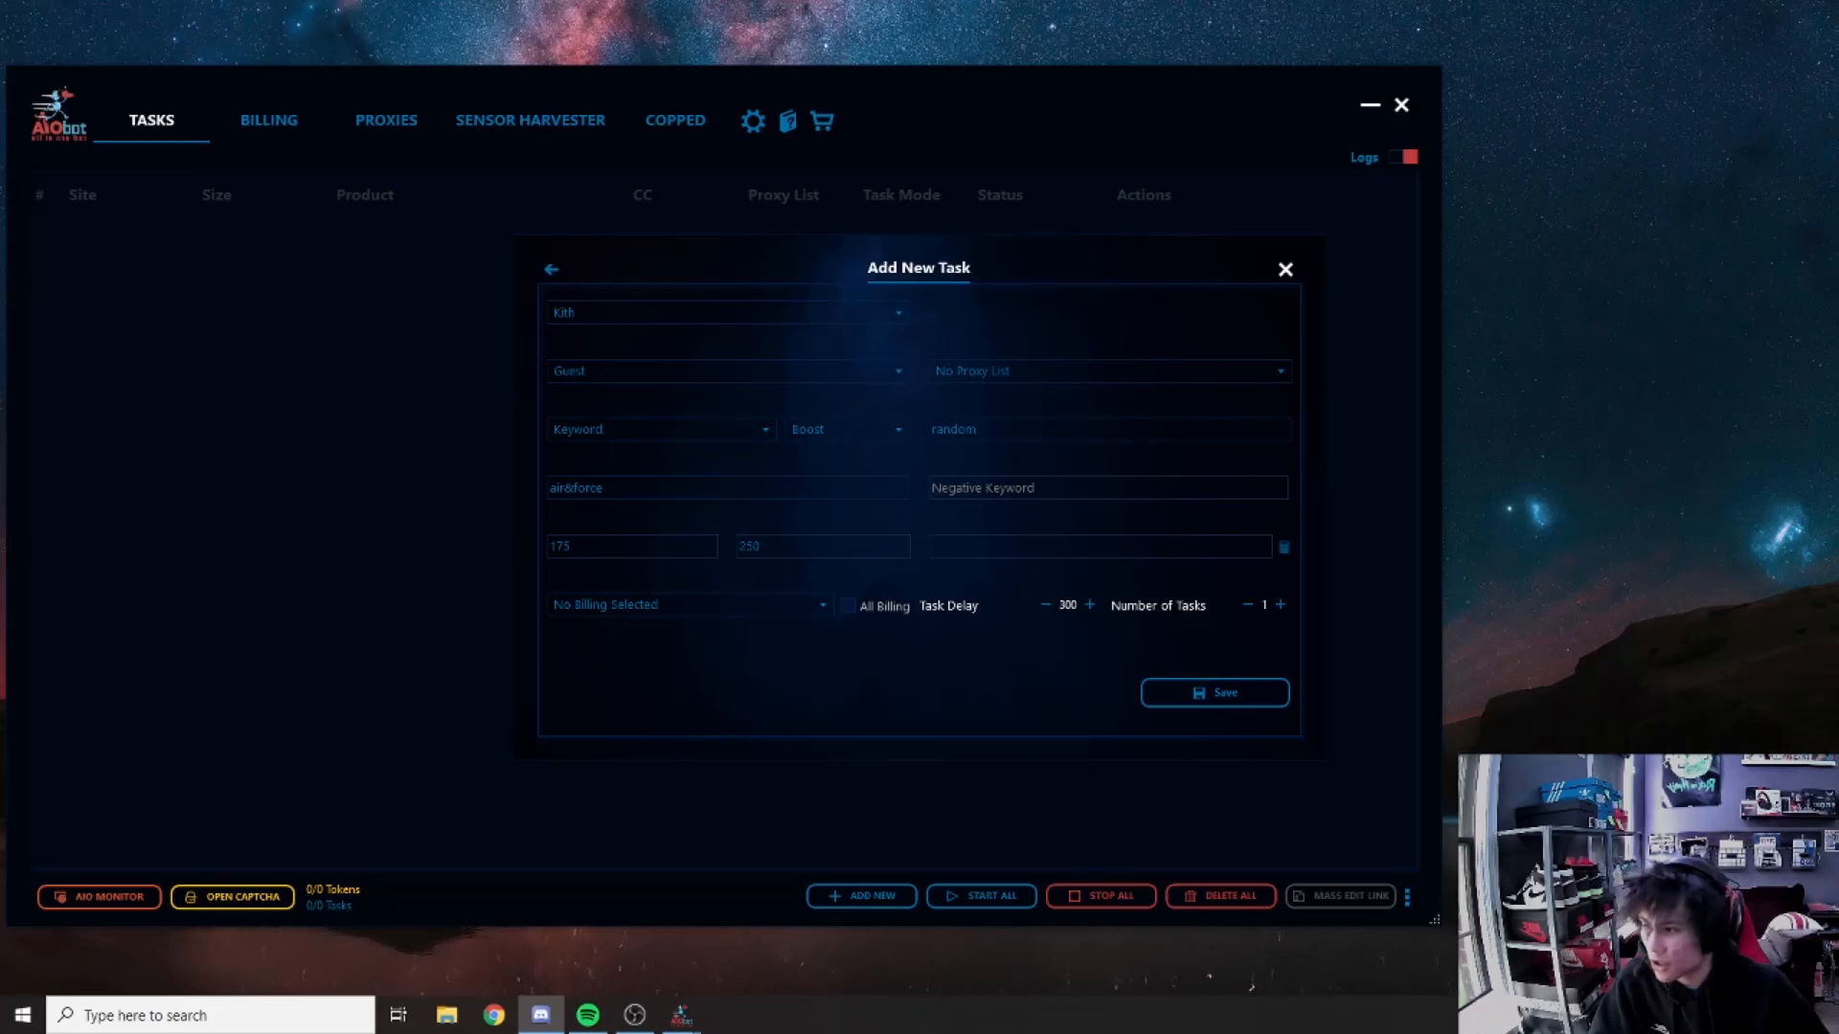
# Step: Paste the copied shipping-rate string into the shipping-rate field
pyautogui.click(957, 548)
pyautogui.write('opify-UPS%20GROUND%20(5-7%20business%20days)-10.00')
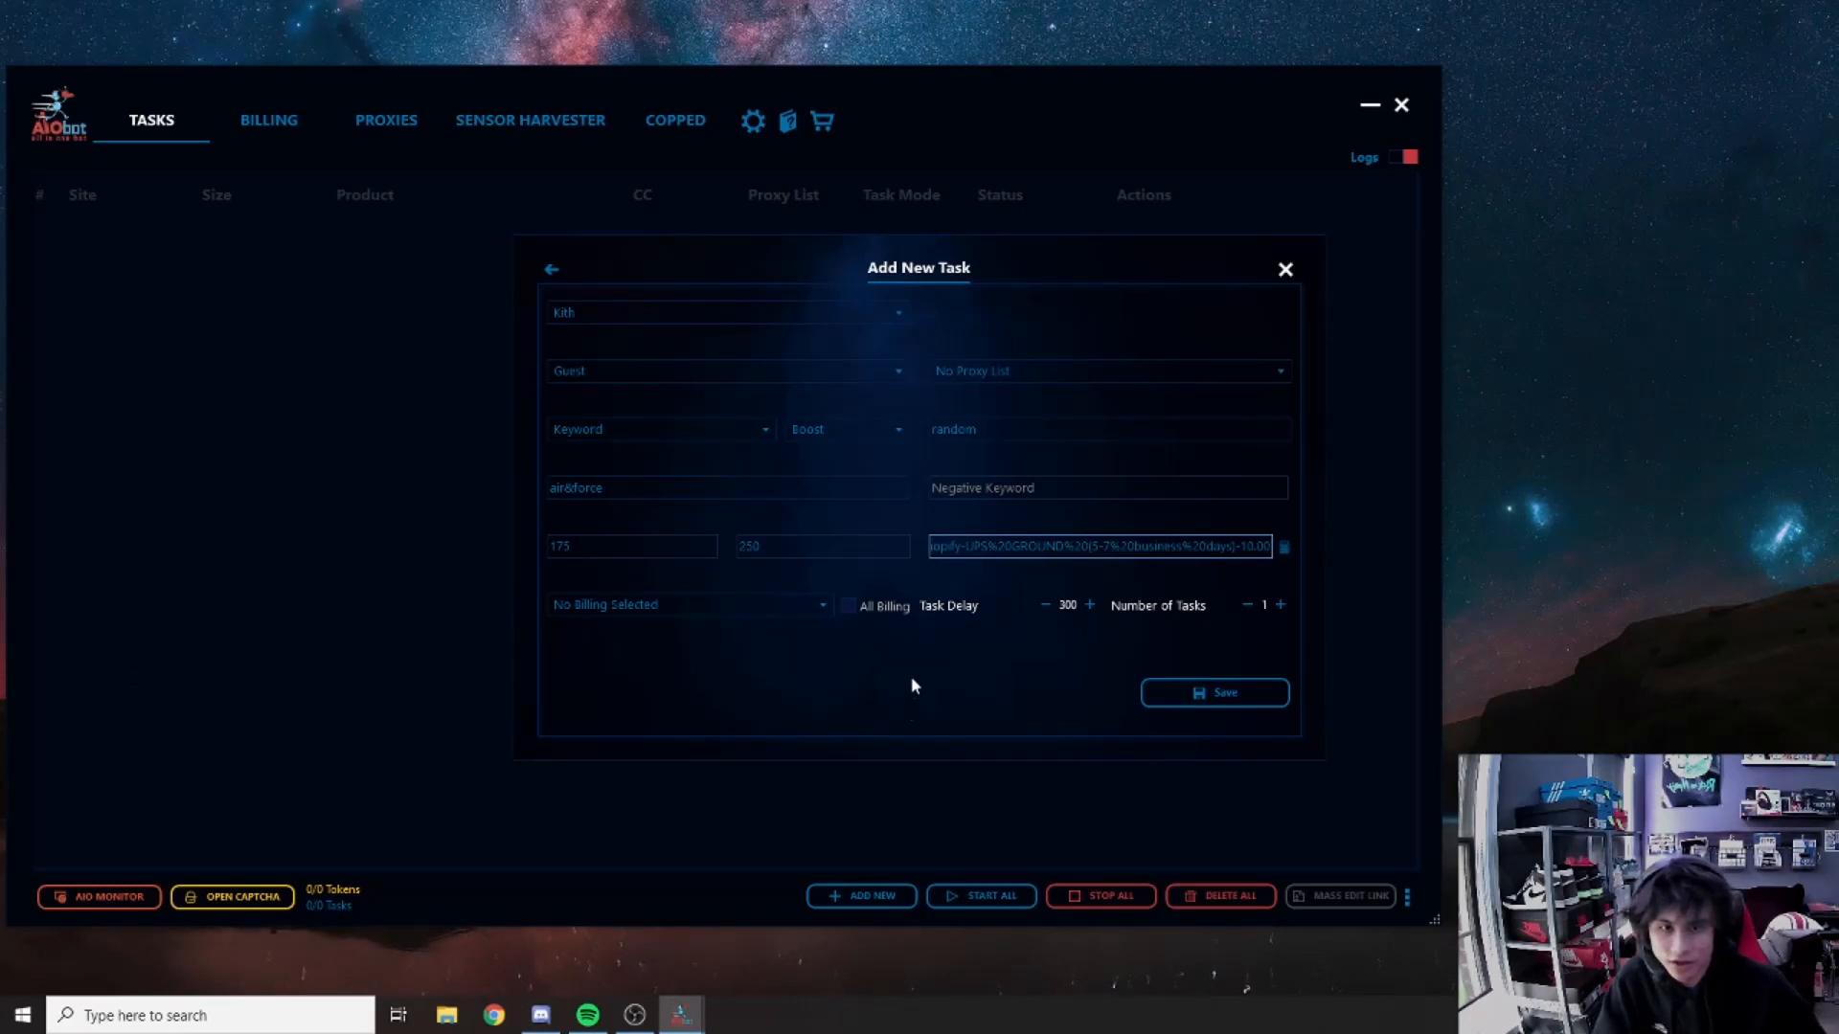
pyautogui.press('Home')
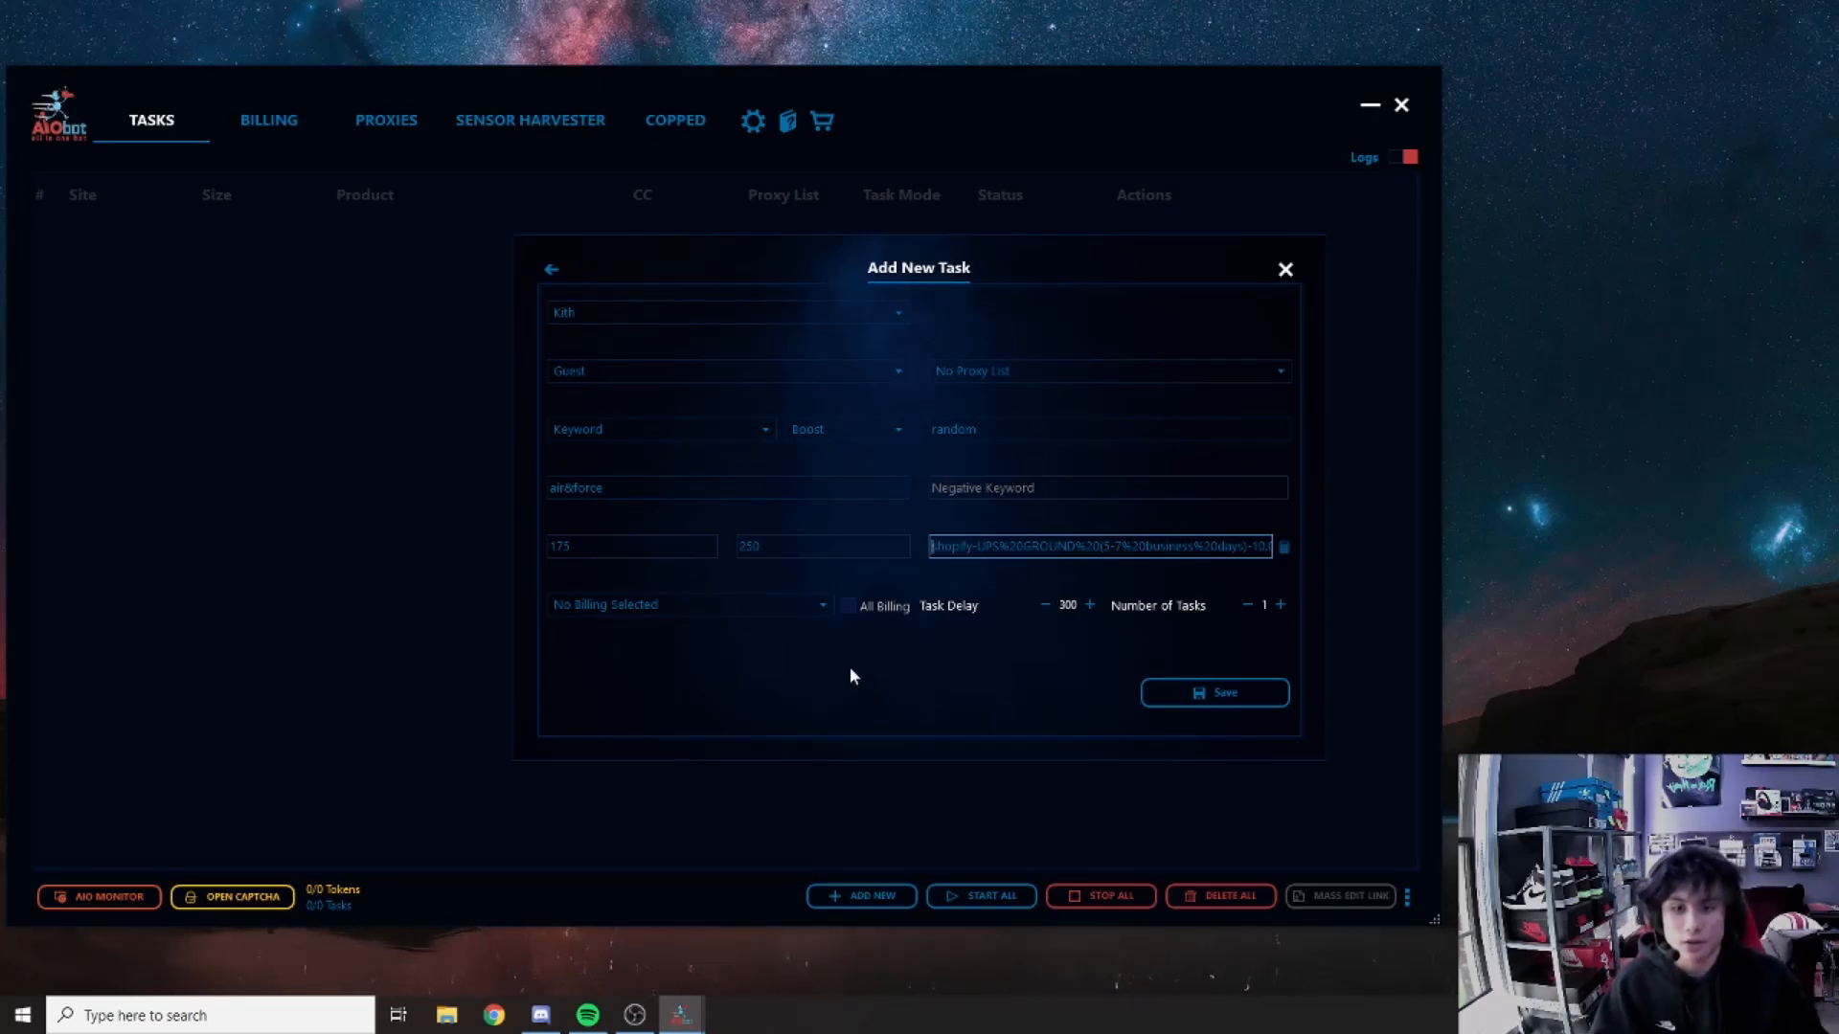
# Step: Apply all billing profiles, set task delay 7500, reduce tasks to 1, and save
pyautogui.click(826, 603)
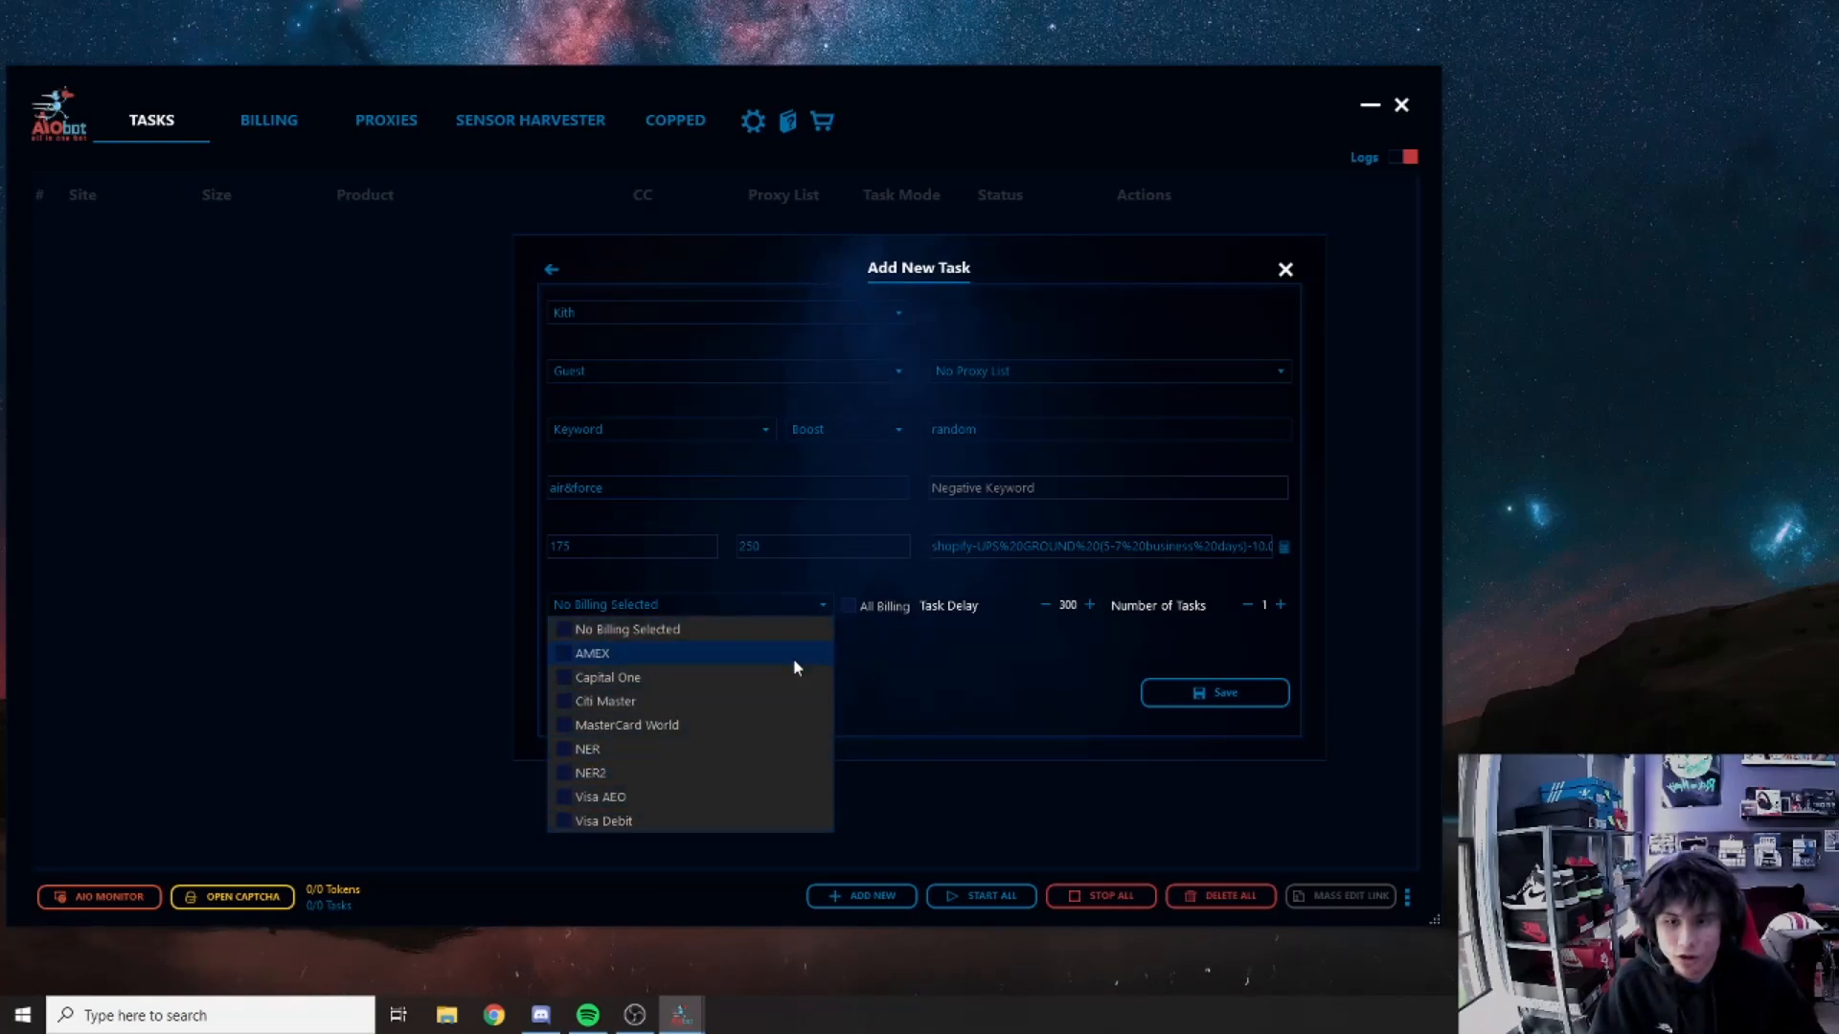
pyautogui.click(825, 604)
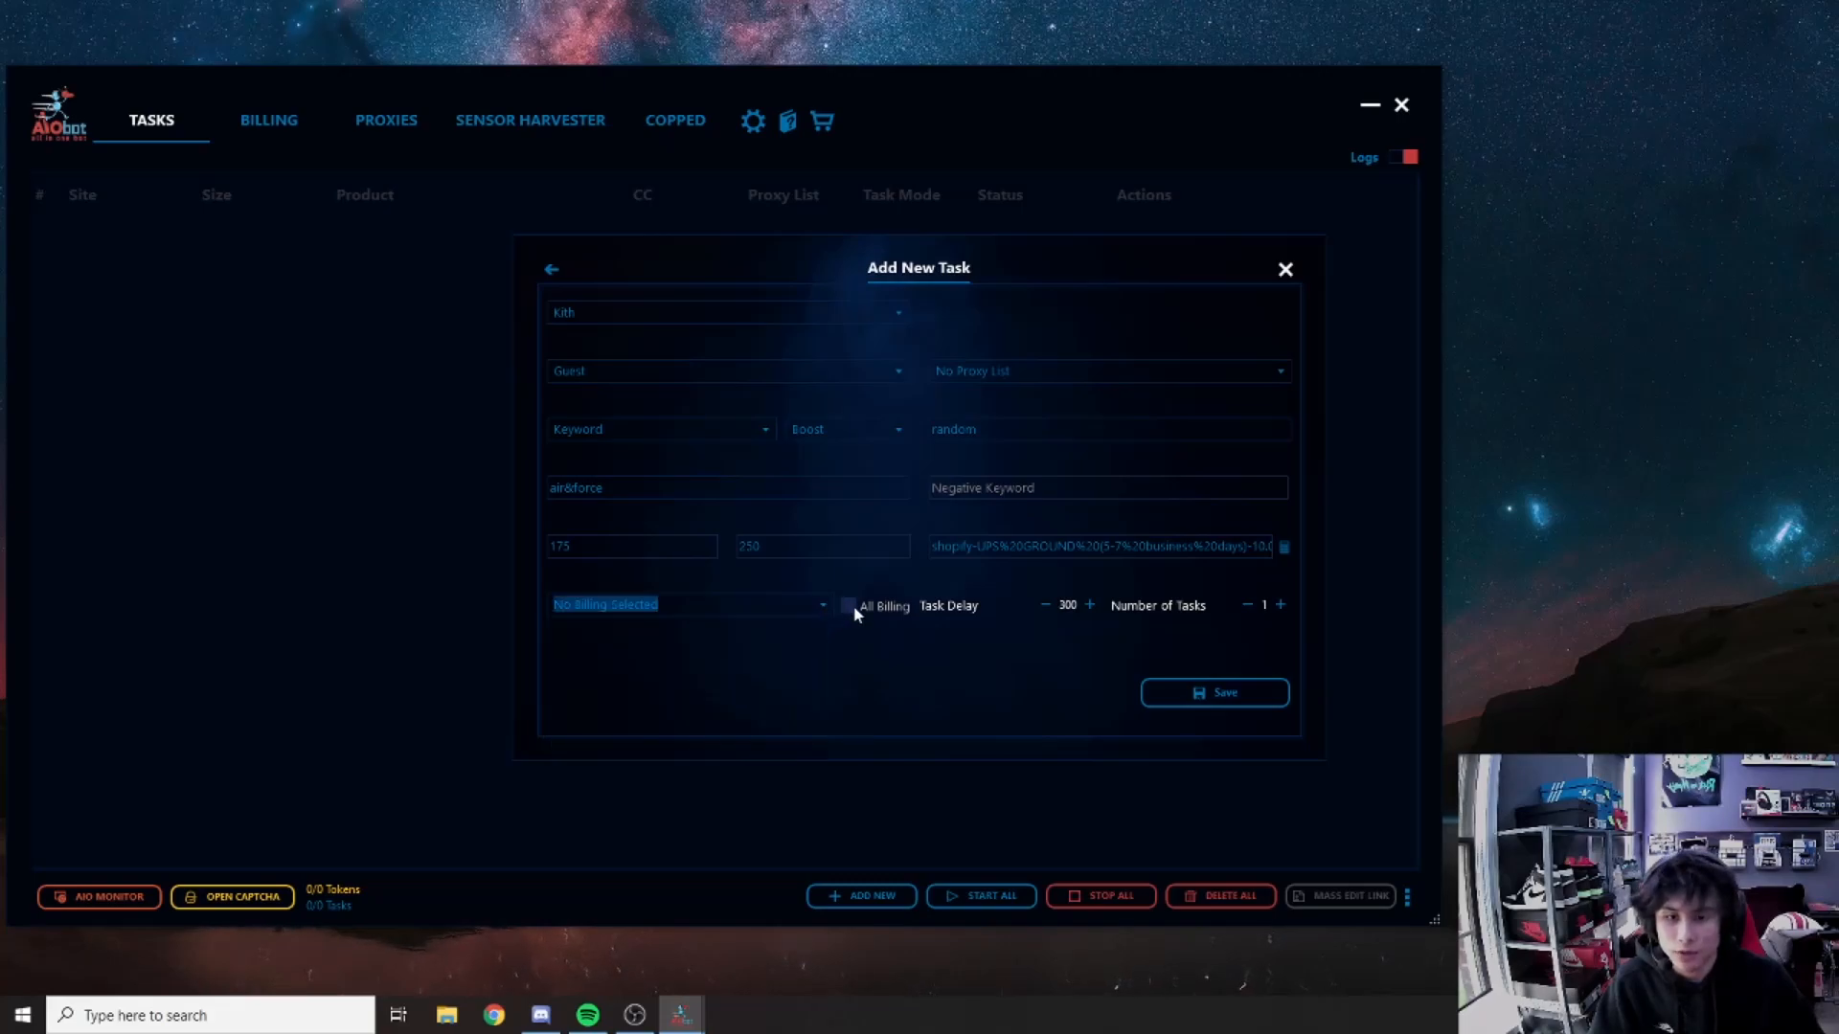
pyautogui.click(853, 609)
pyautogui.doubleClick(1066, 604)
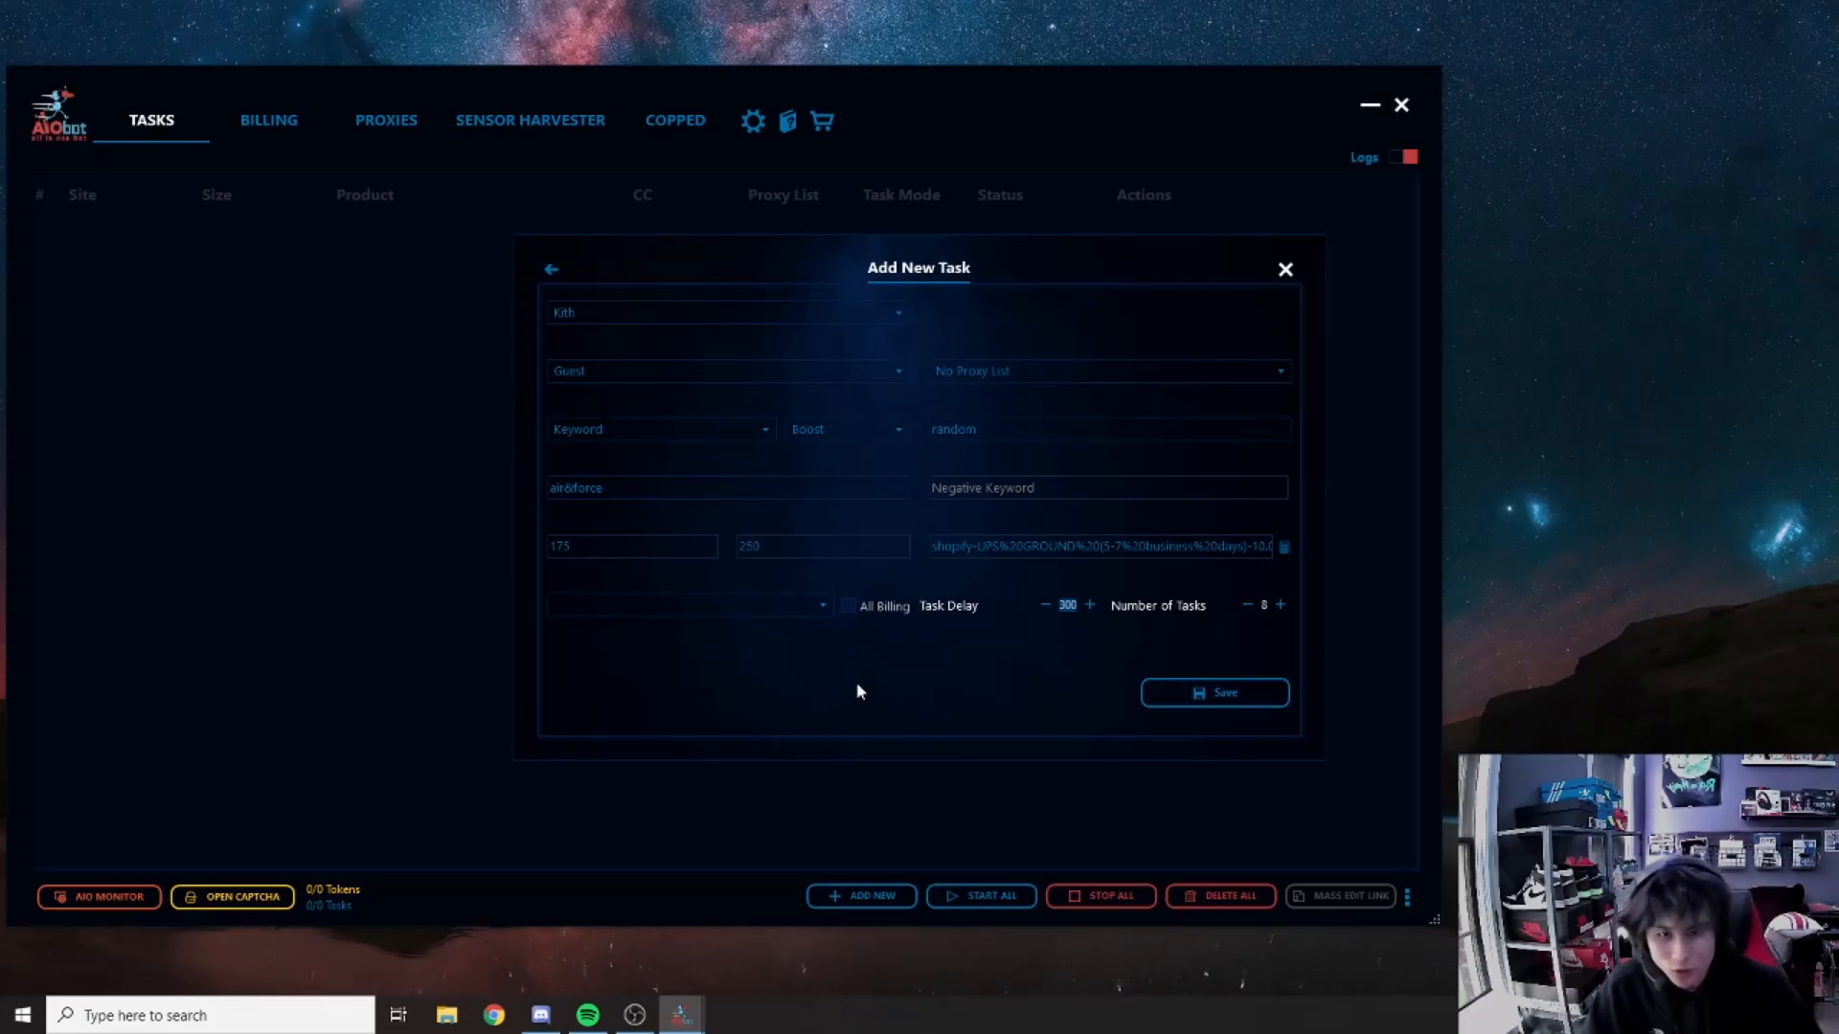
pyautogui.write('7500')
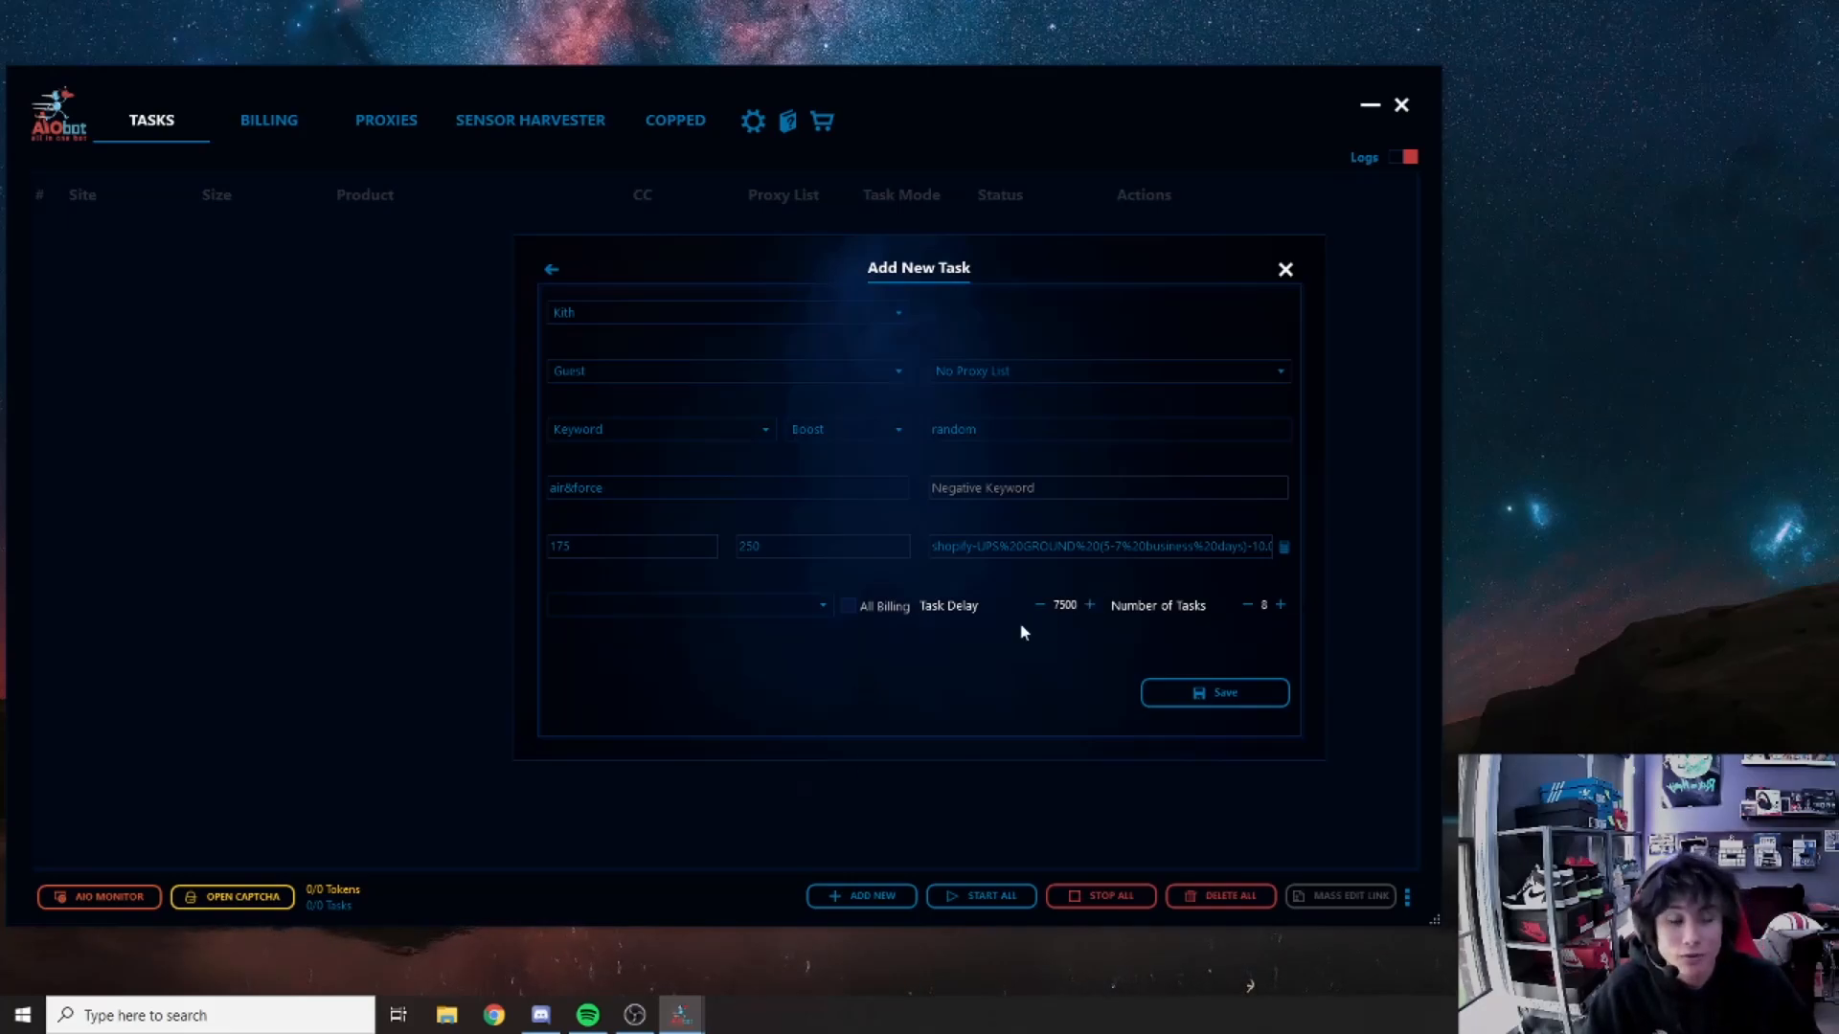
pyautogui.click(848, 605)
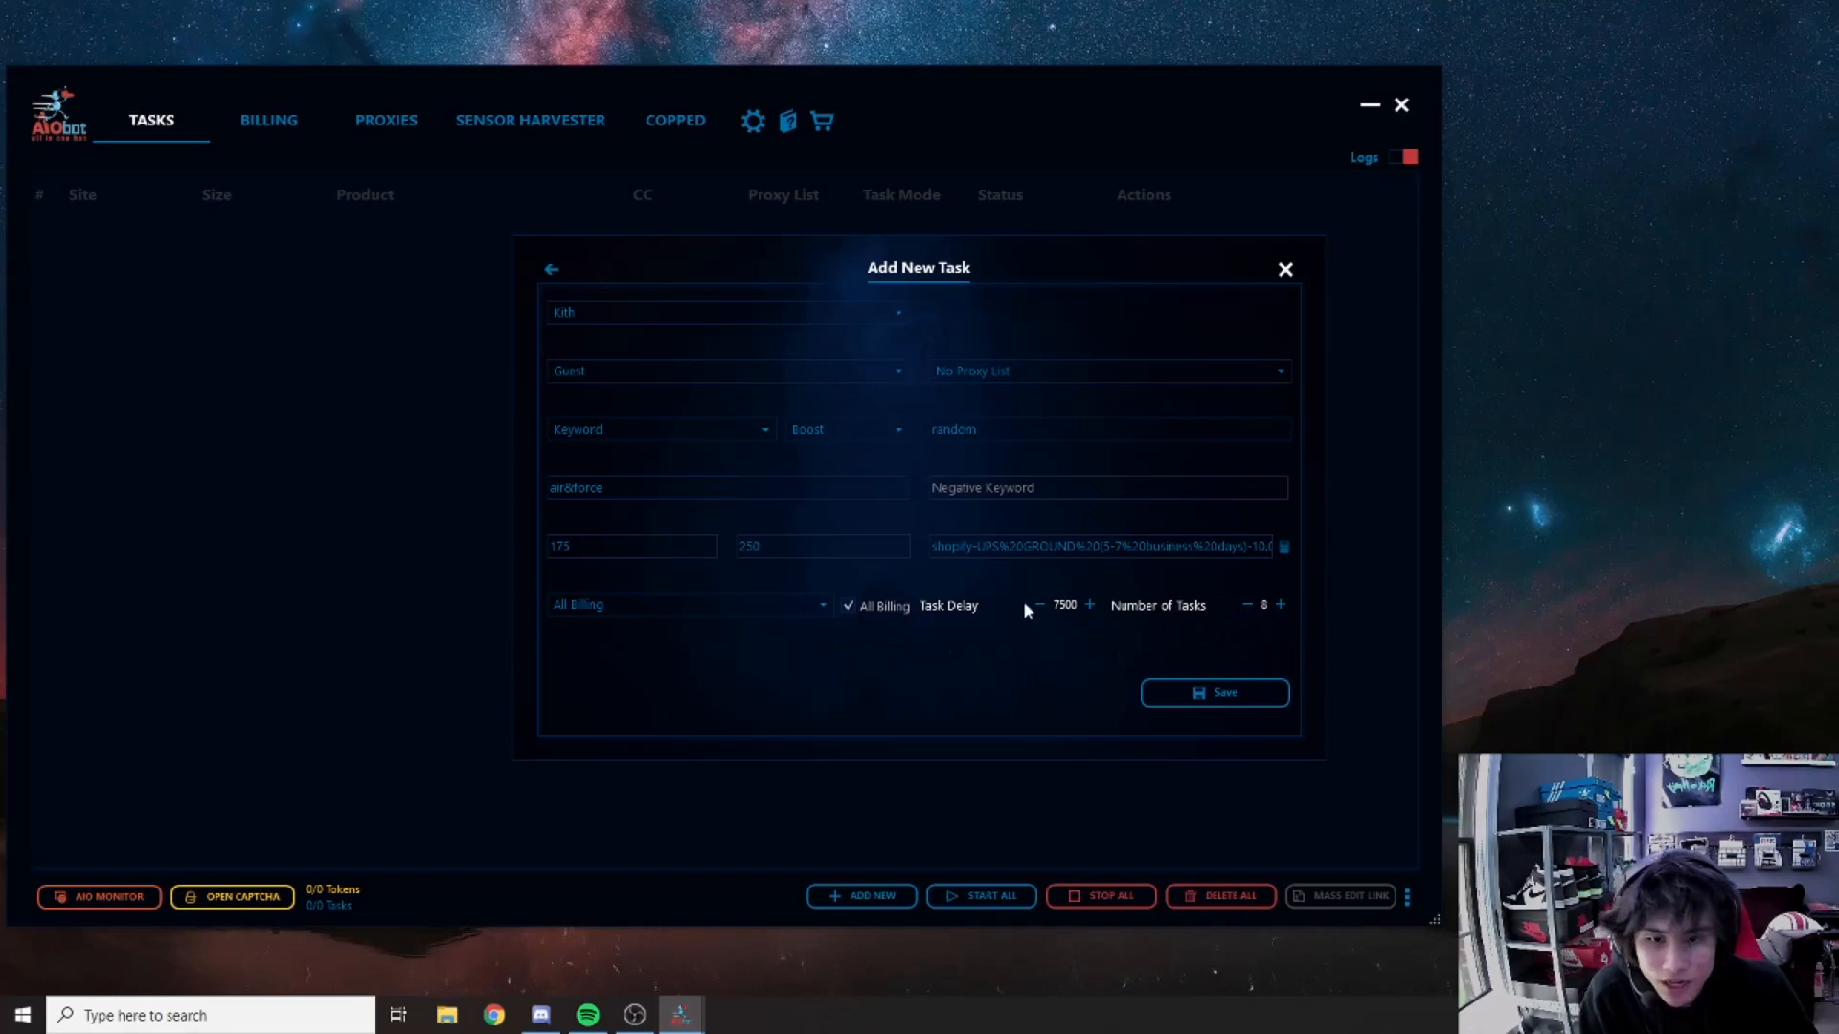
pyautogui.click(1249, 605)
pyautogui.click(1249, 606)
pyautogui.click(1249, 605)
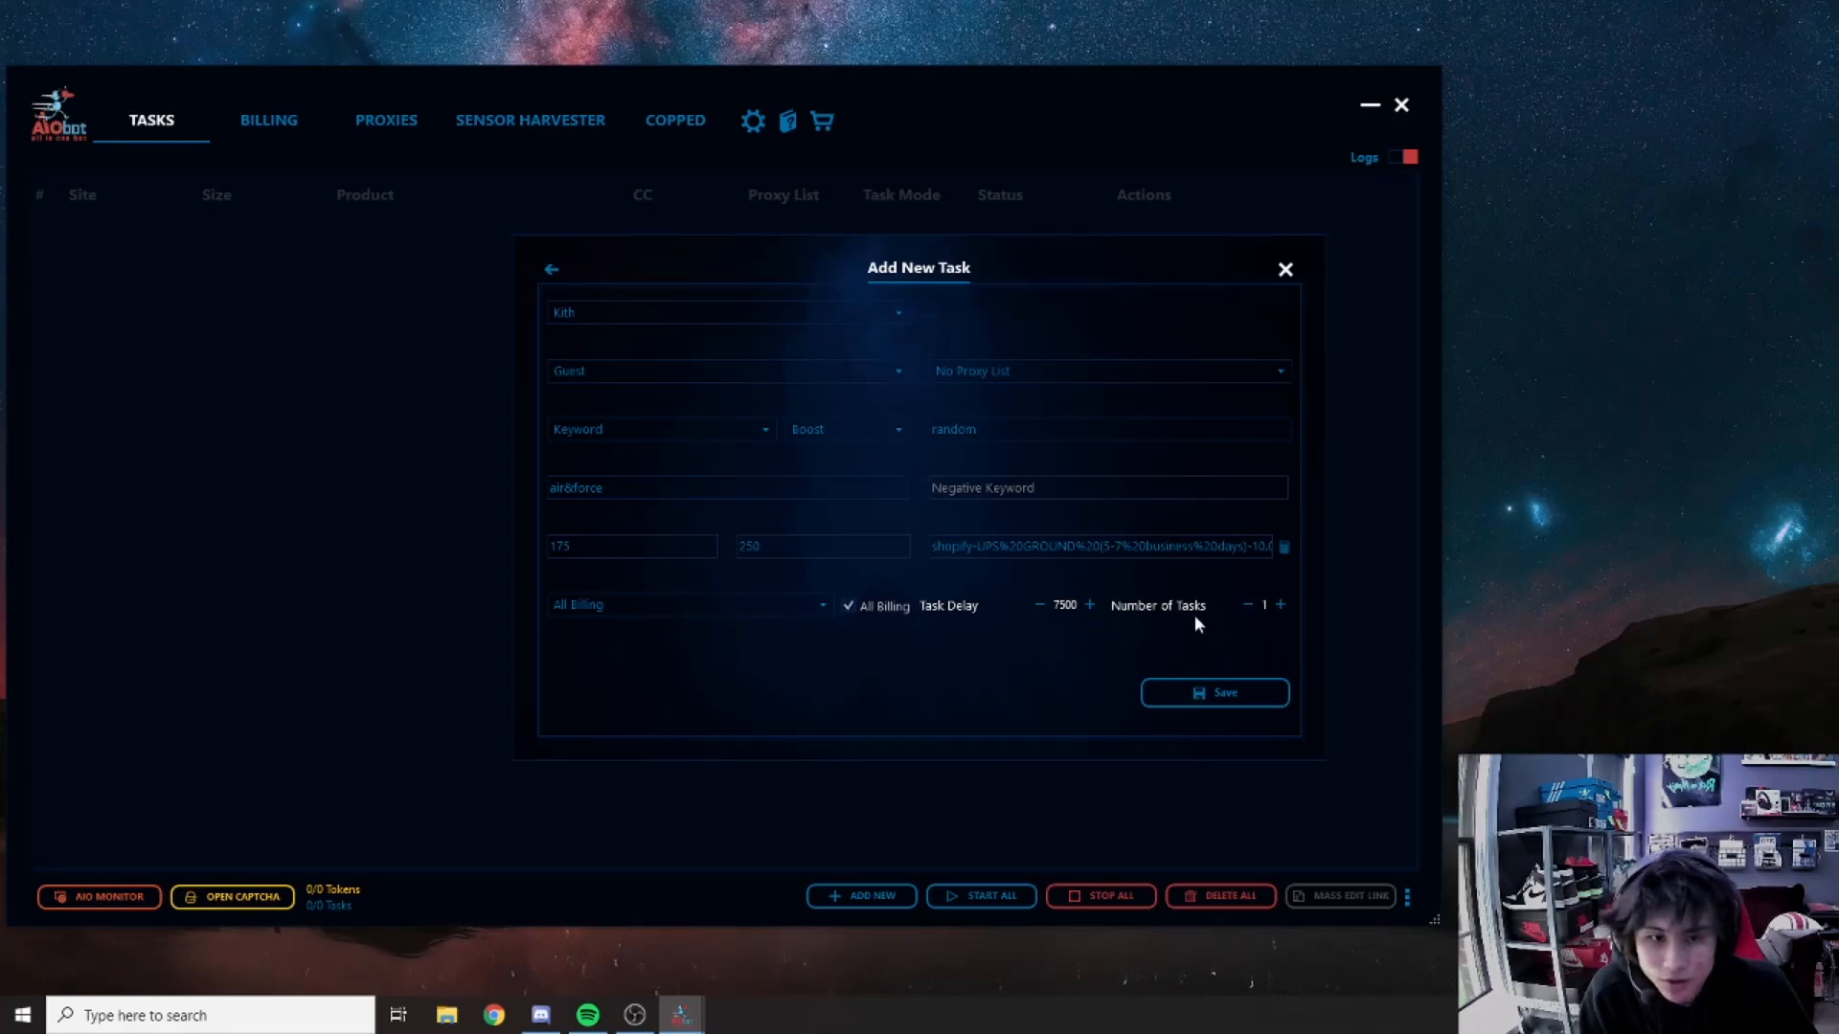
pyautogui.click(1194, 698)
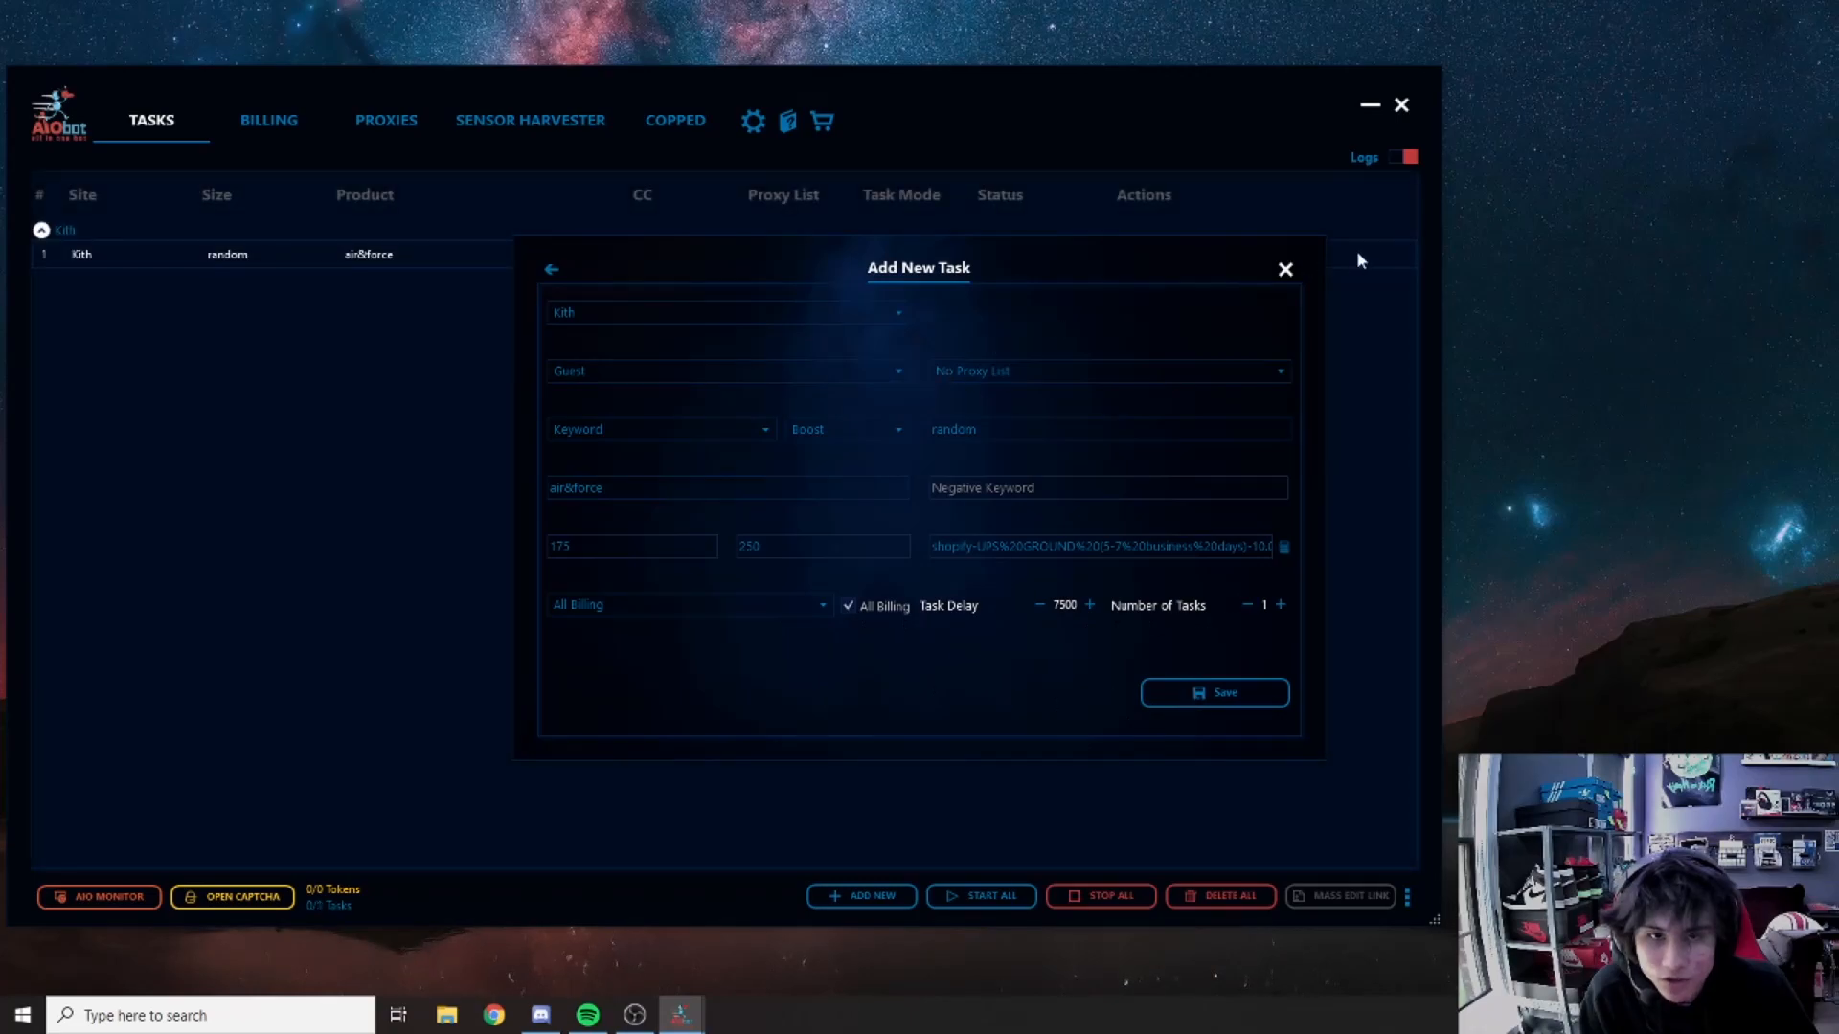
# Step: Close the new-task form and open Mass Selected Task Edit for the Kith task
pyautogui.click(1284, 271)
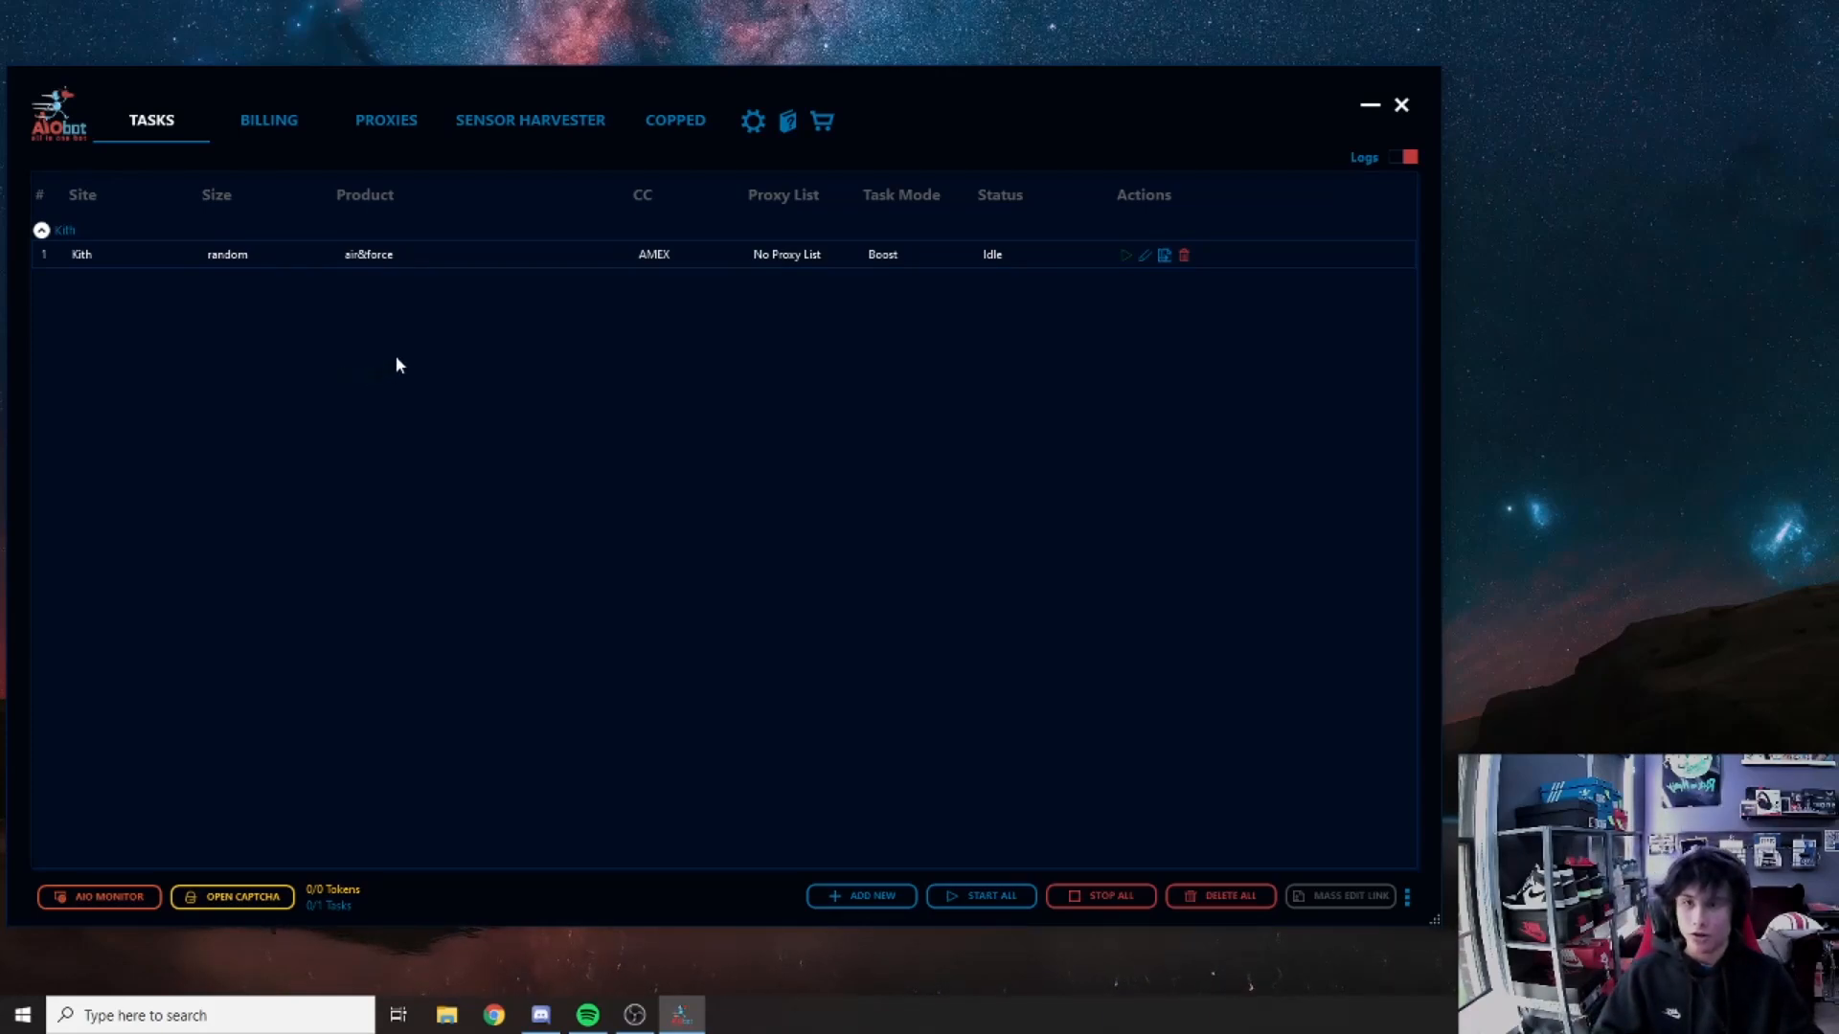
pyautogui.click(463, 255)
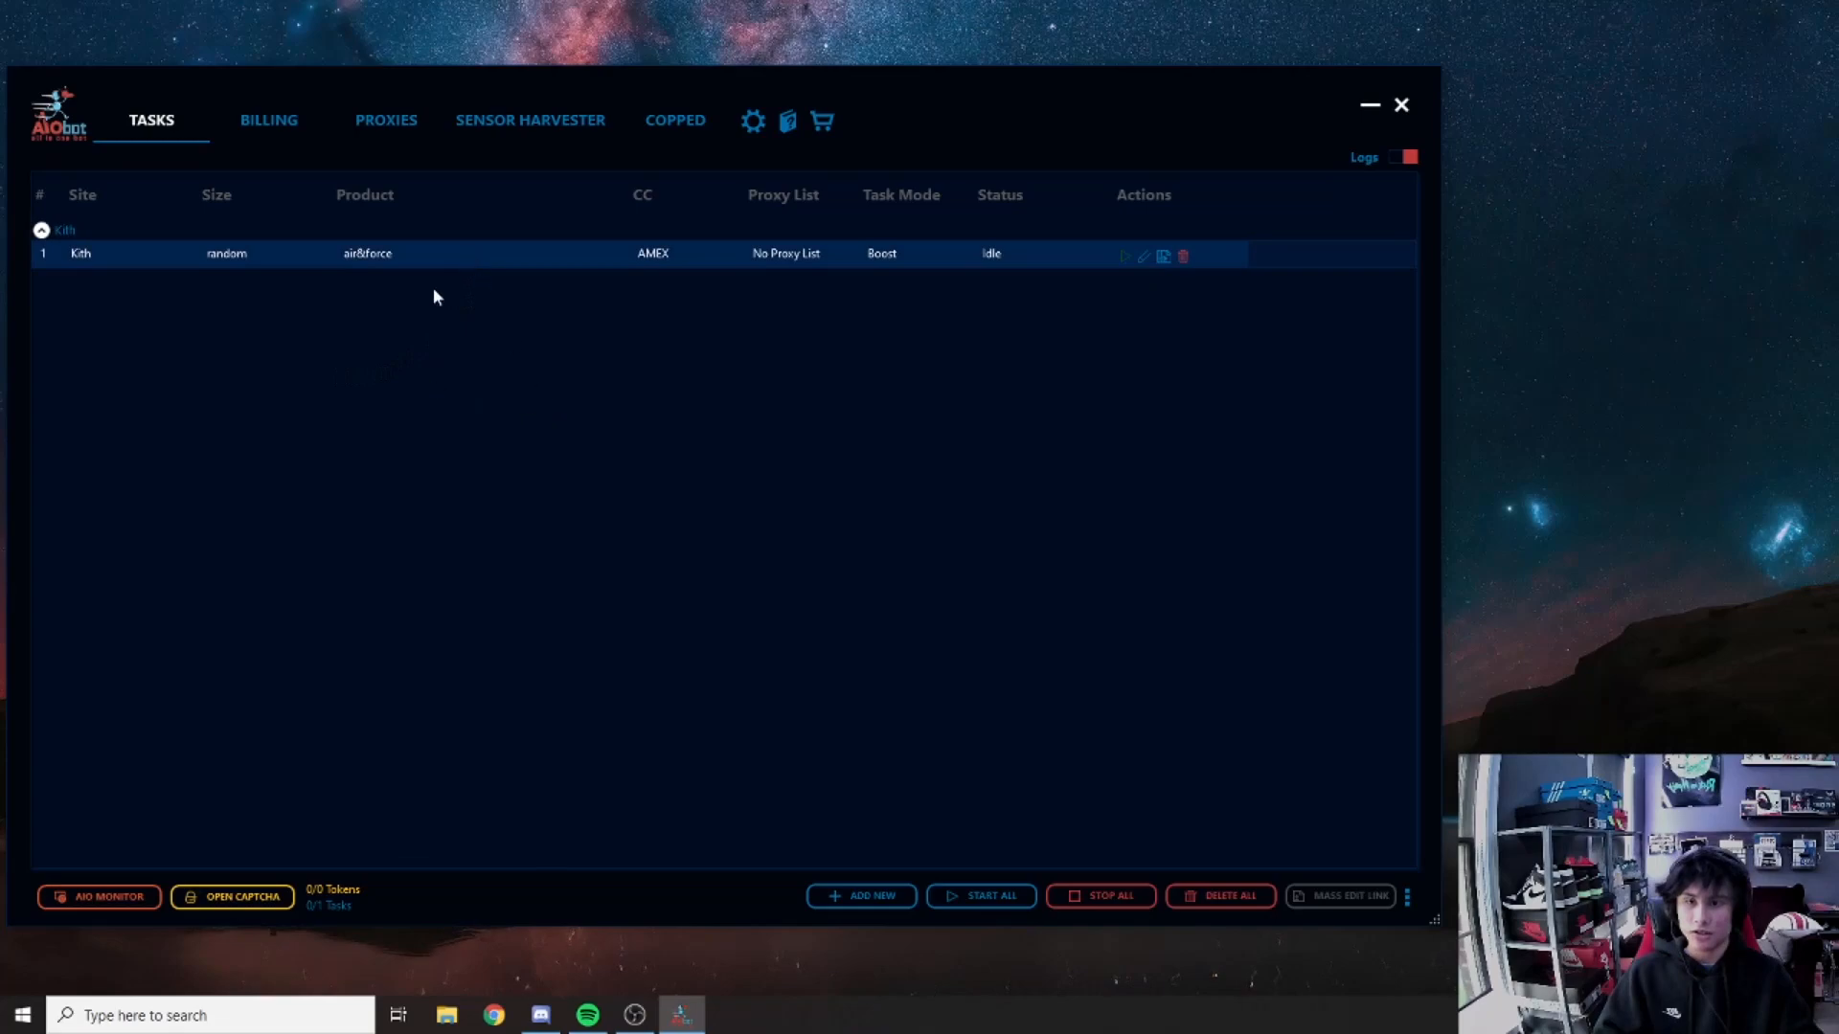
pyautogui.rightClick(565, 361)
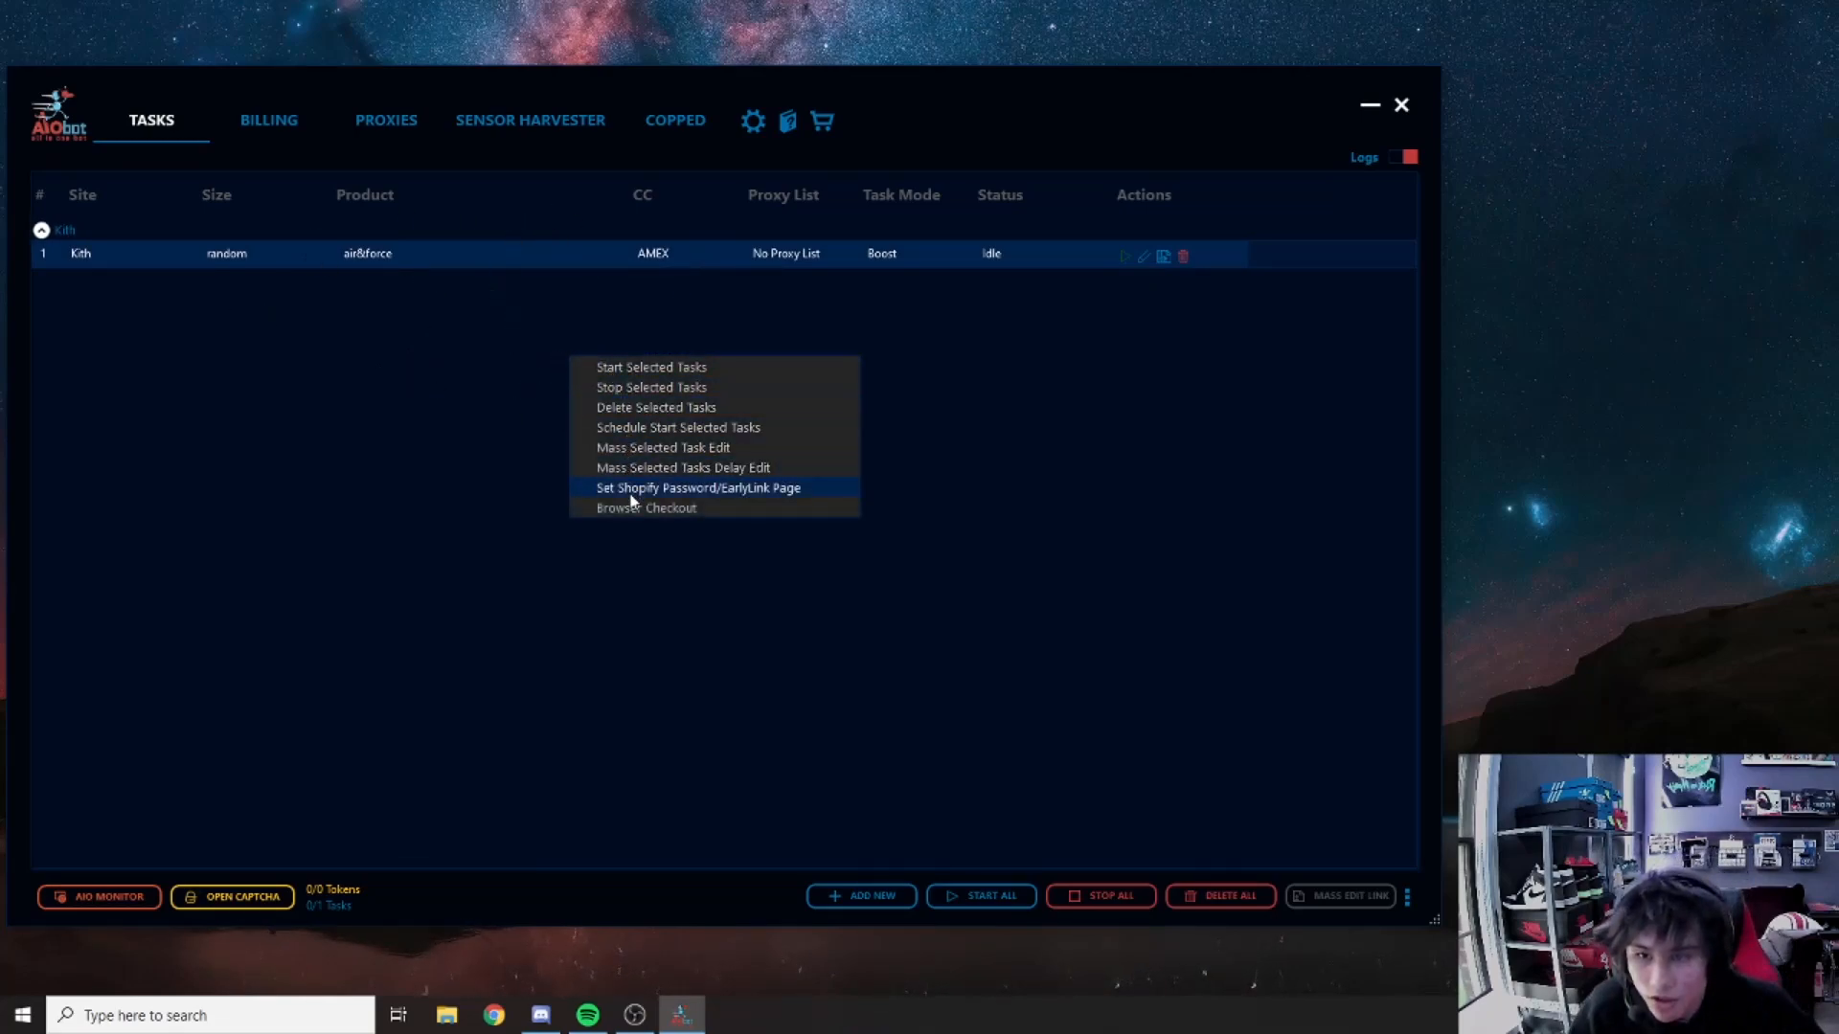
pyautogui.click(610, 447)
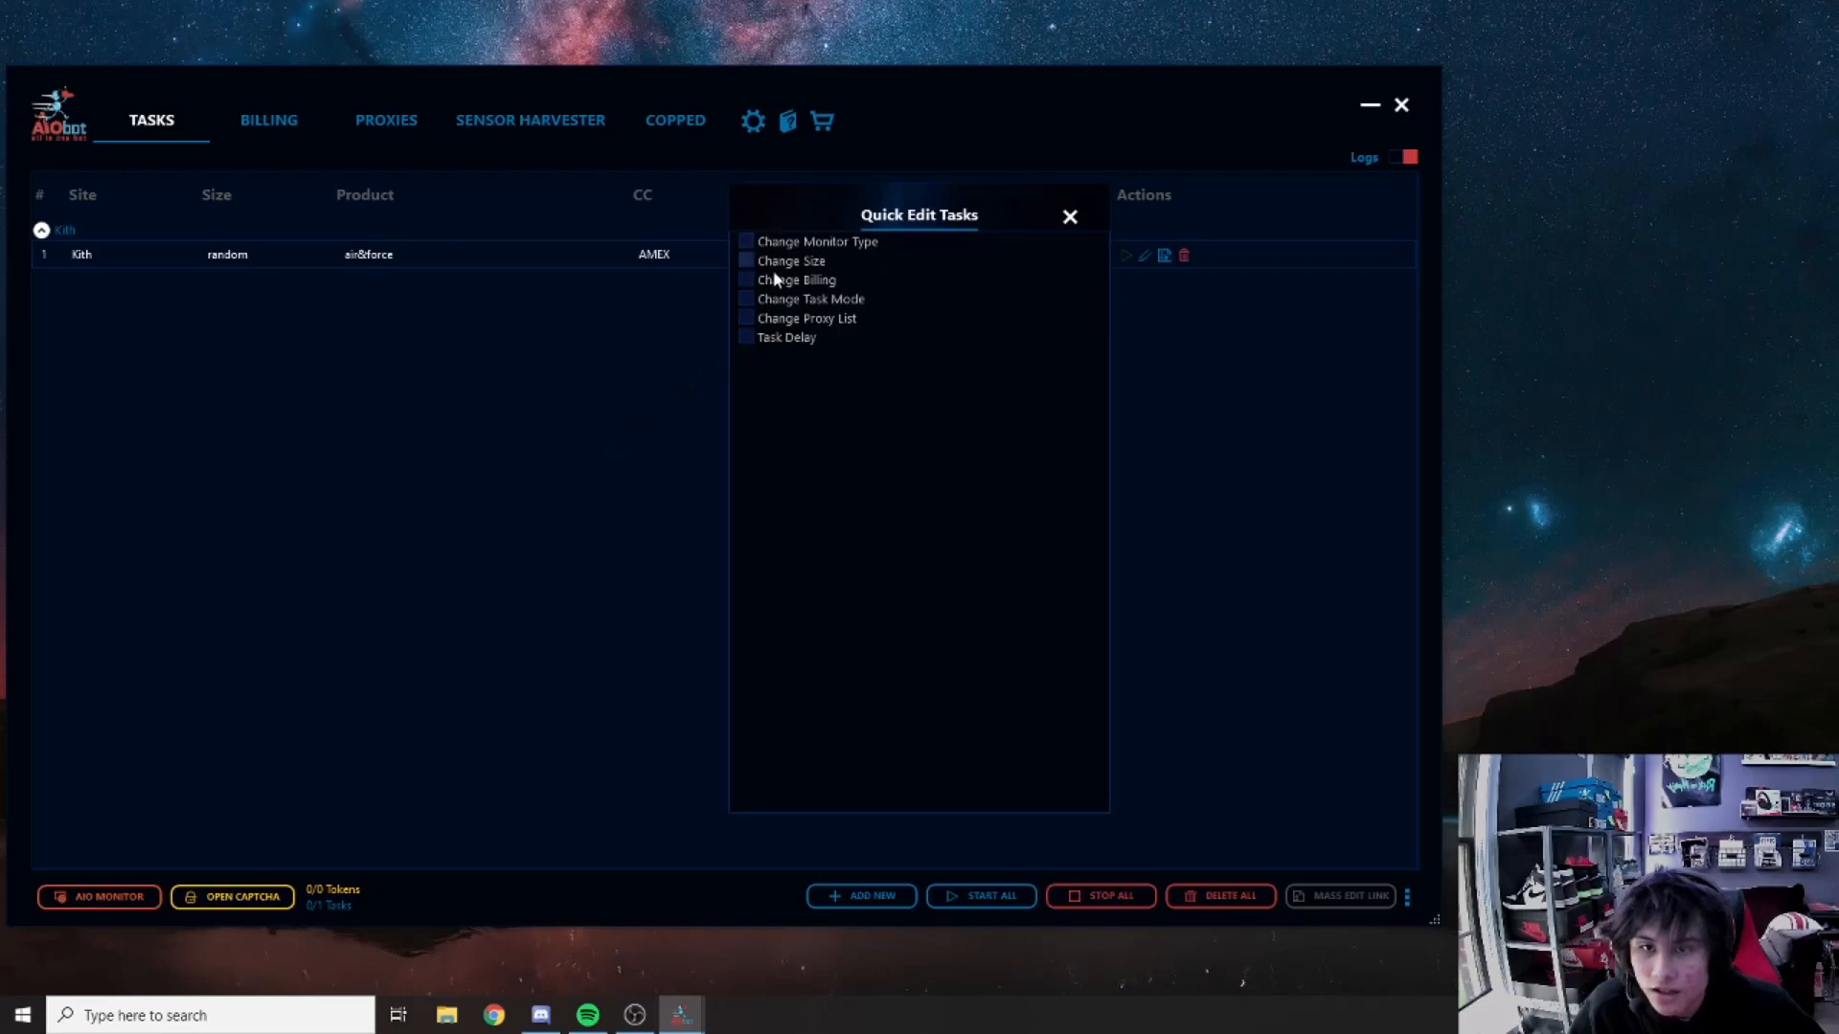
pyautogui.moveTo(799, 212); pyautogui.dragTo(541, 220)
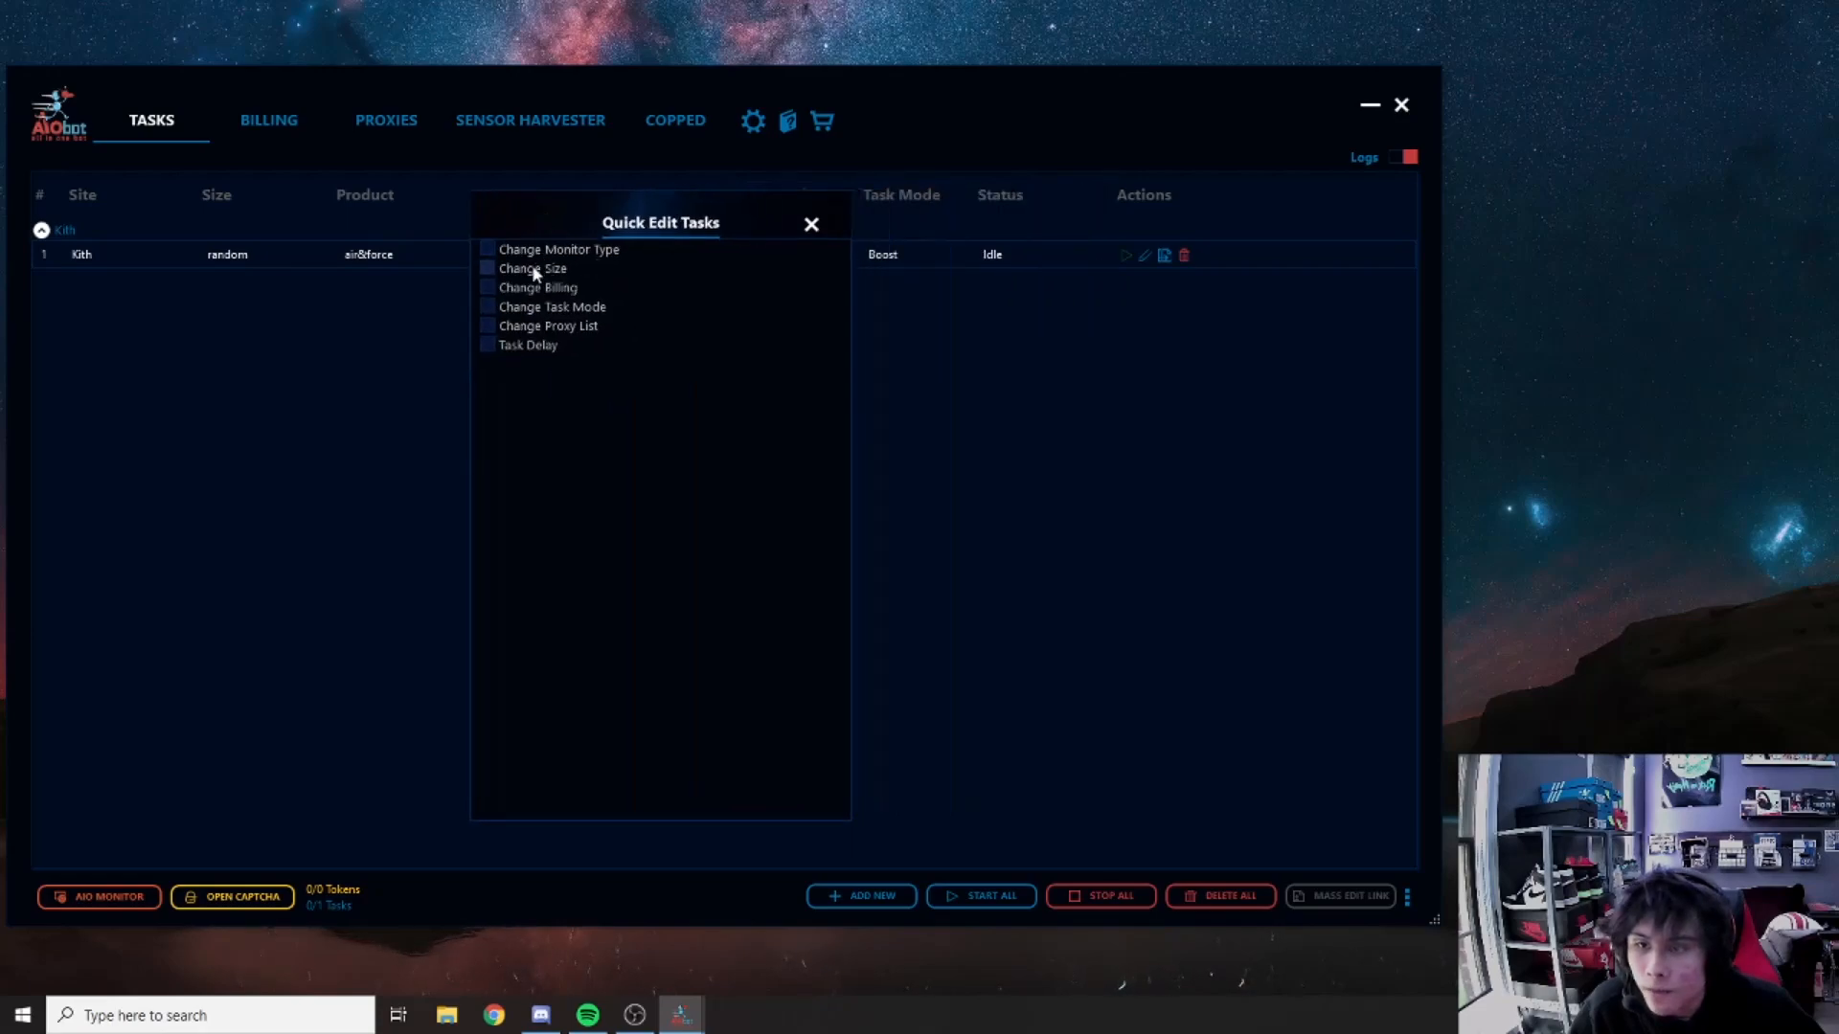
# Step: Try the monitor type, mode, proxy and delay options, then close Quick Edit unsaved
pyautogui.click(542, 252)
pyautogui.click(541, 278)
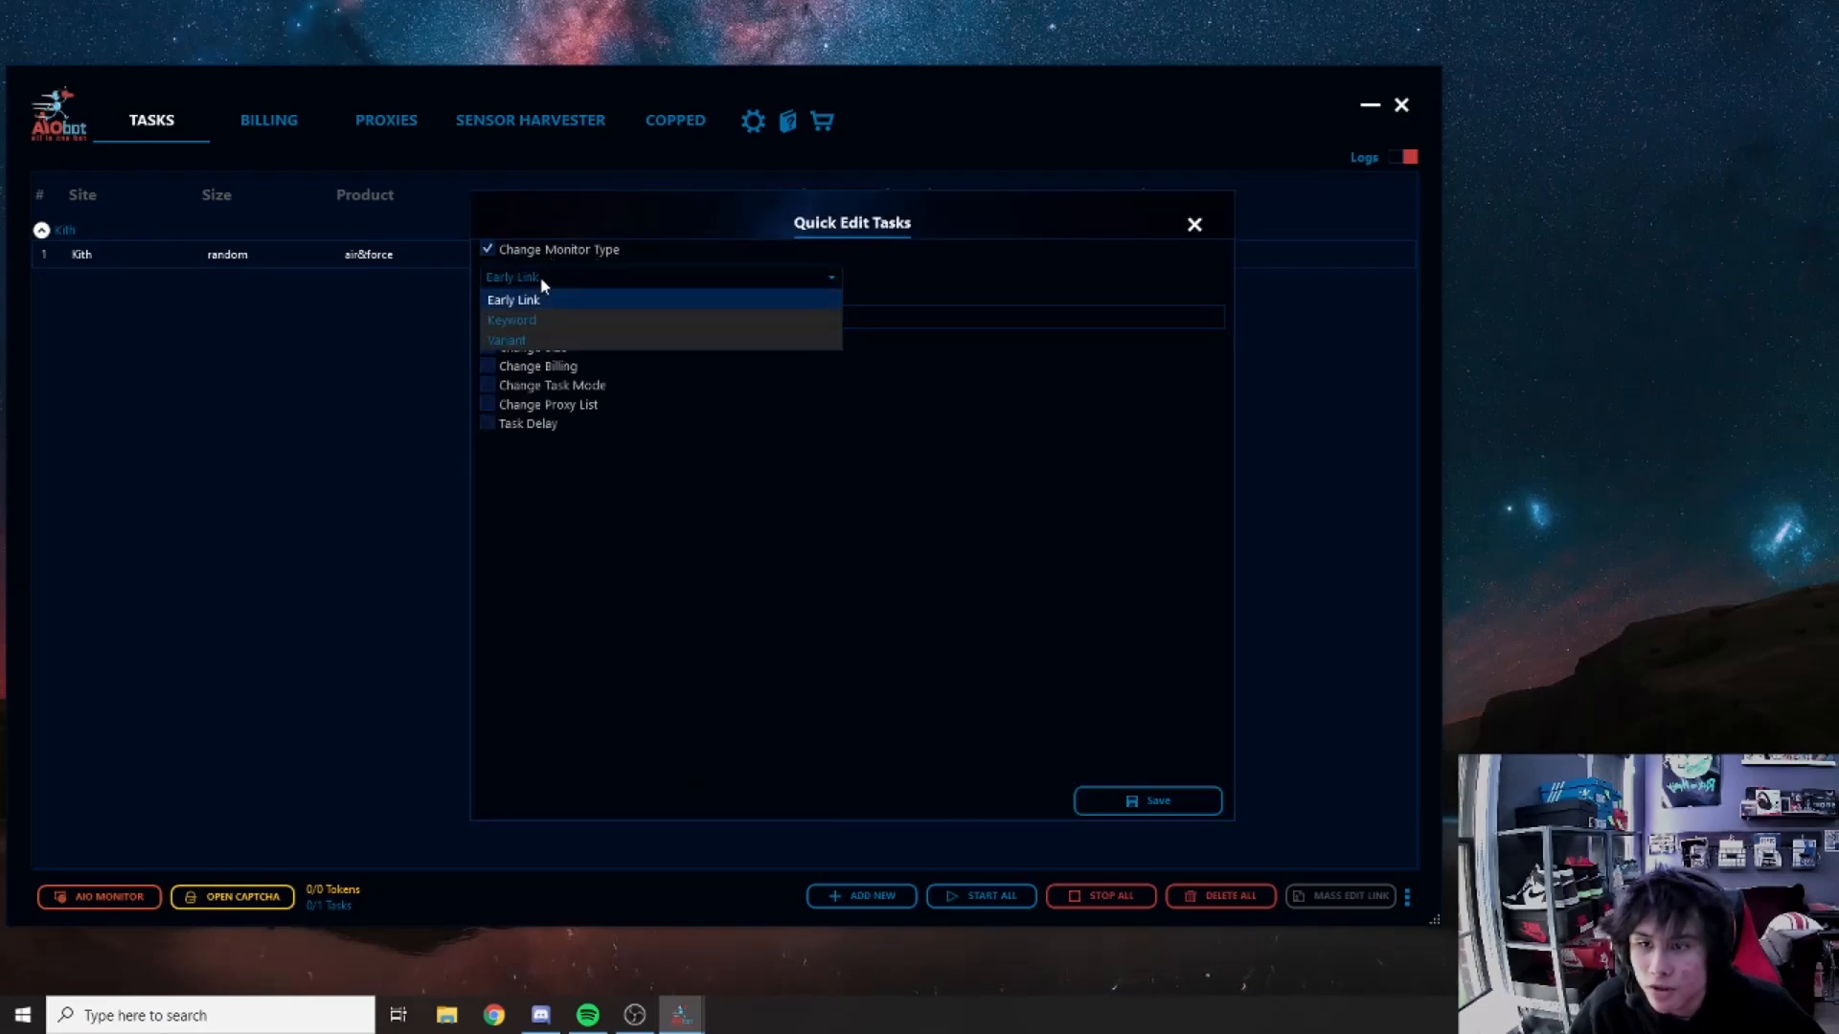
pyautogui.click(490, 248)
pyautogui.click(491, 248)
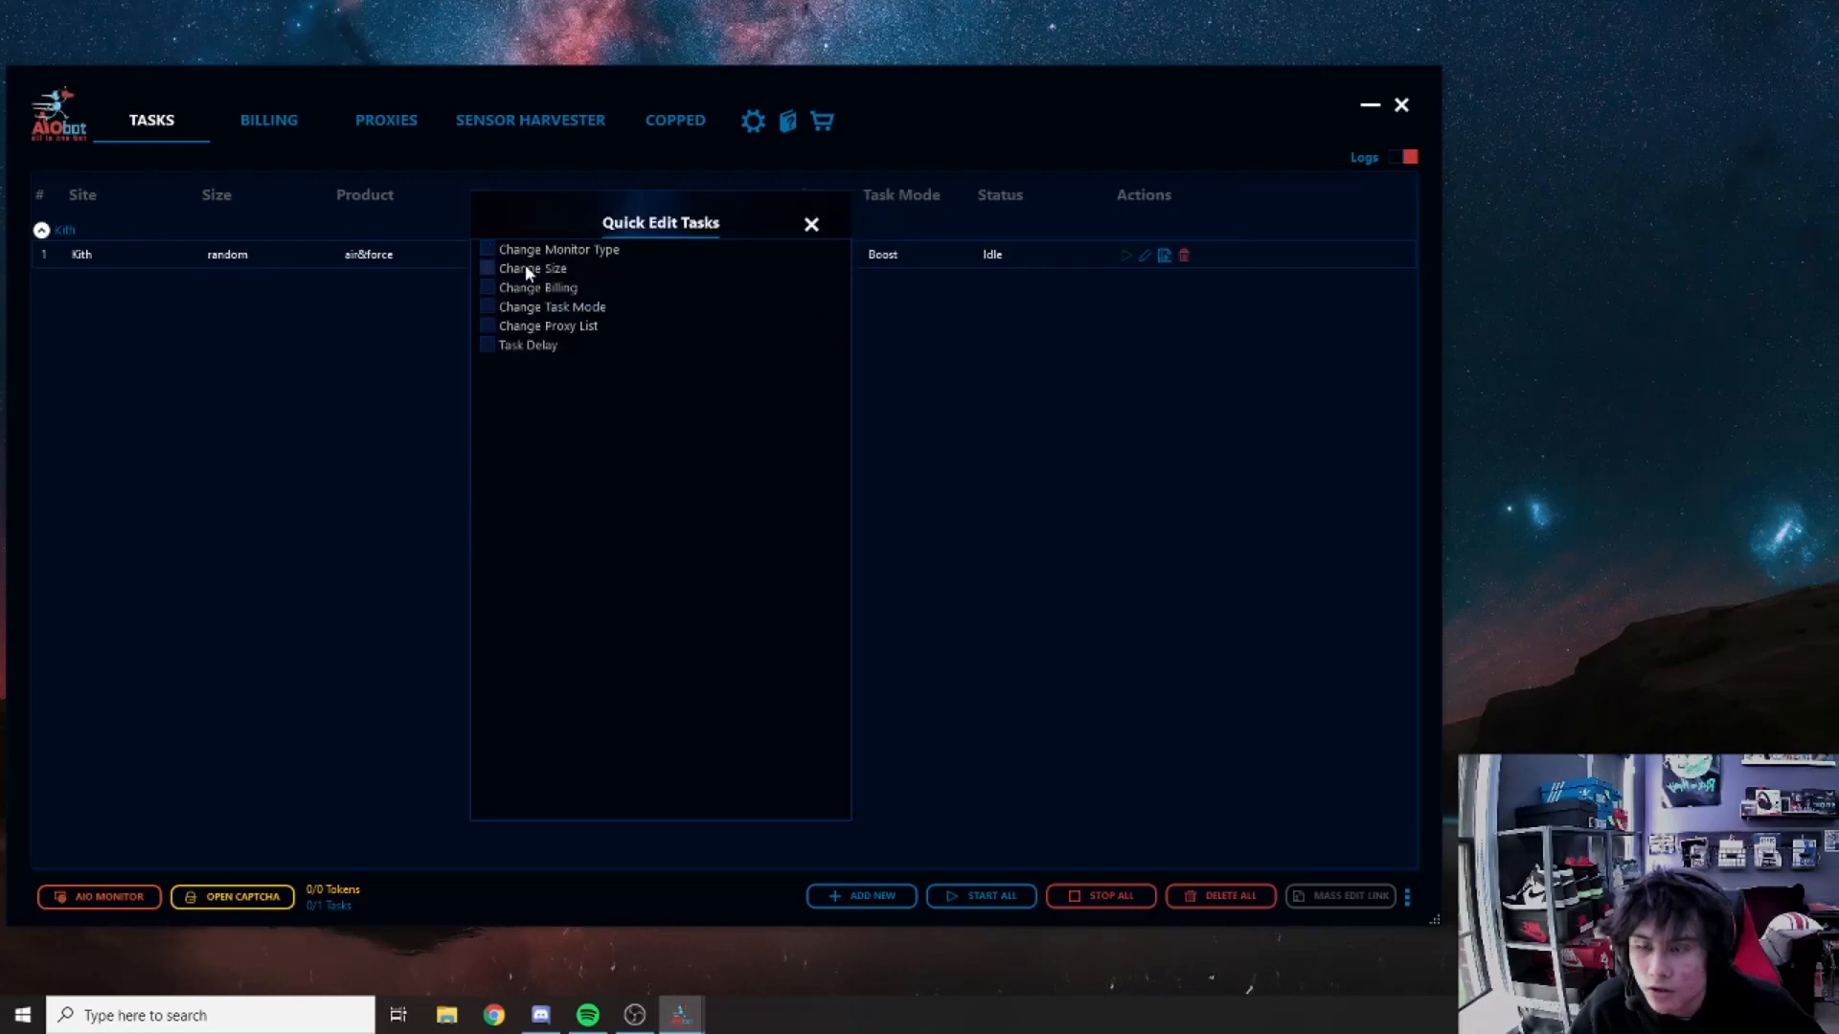
pyautogui.click(534, 303)
pyautogui.click(529, 332)
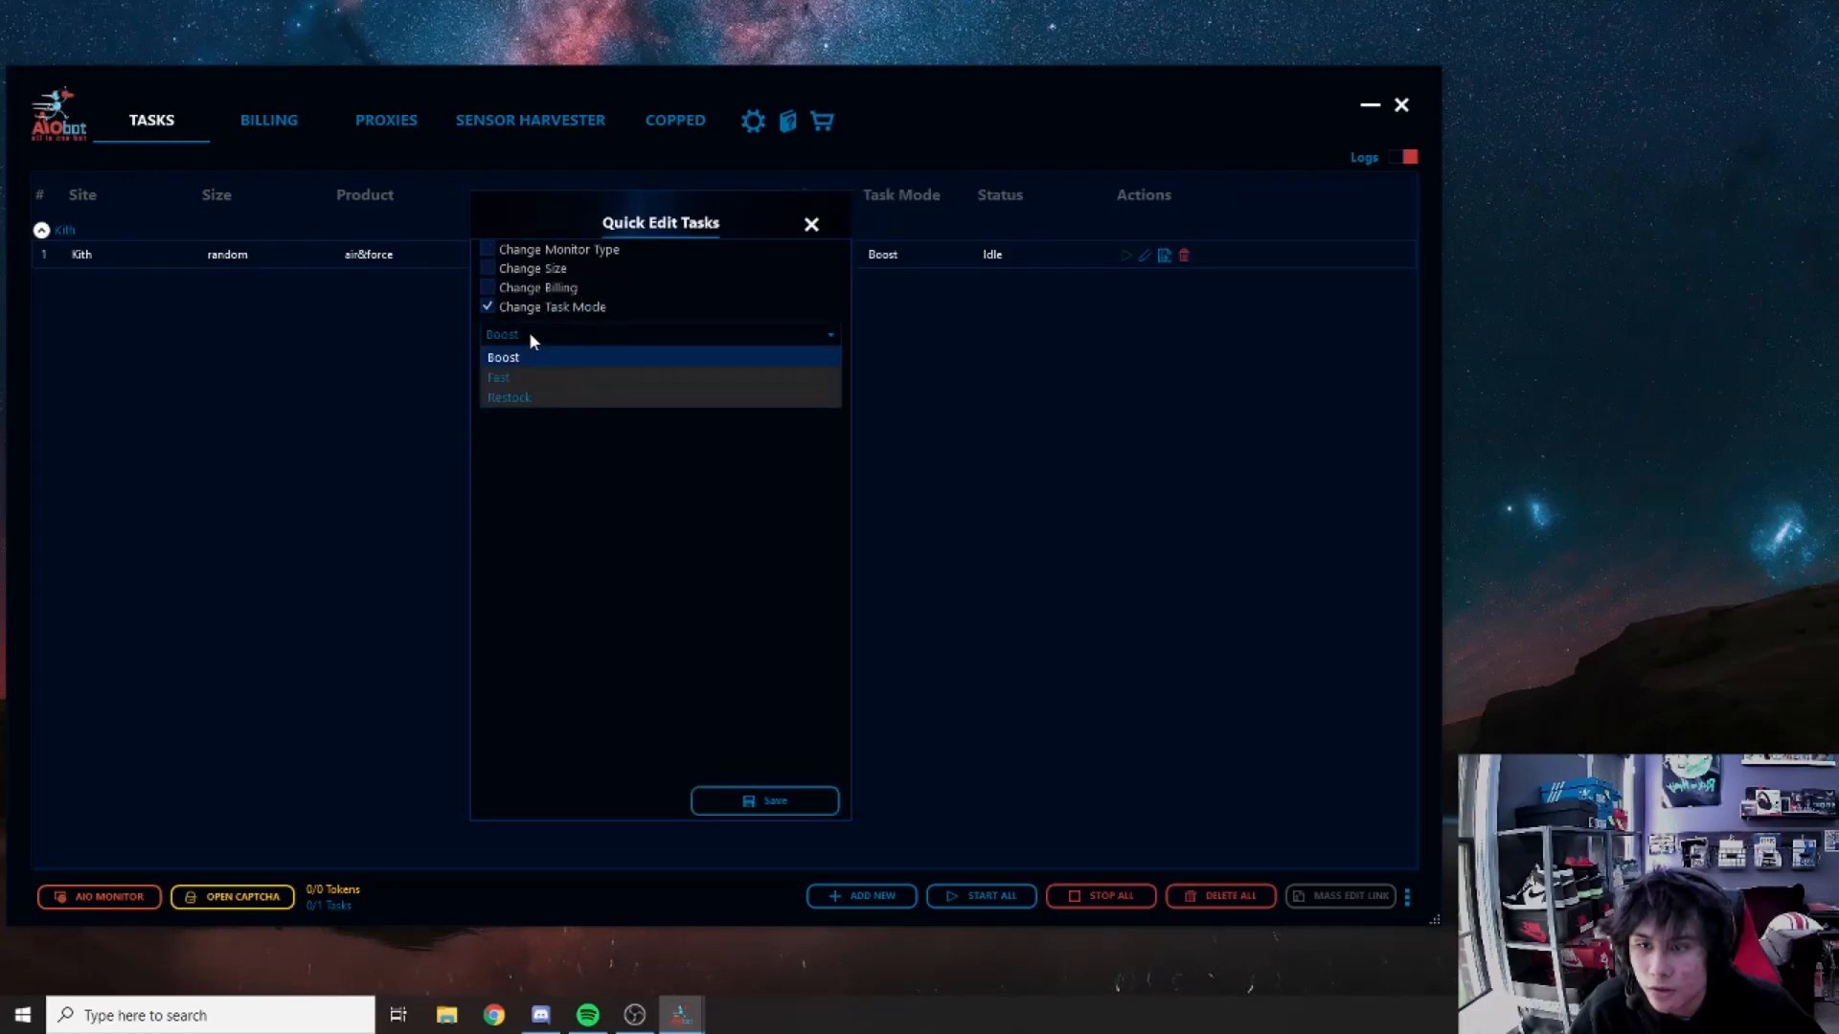
pyautogui.click(526, 333)
pyautogui.click(504, 311)
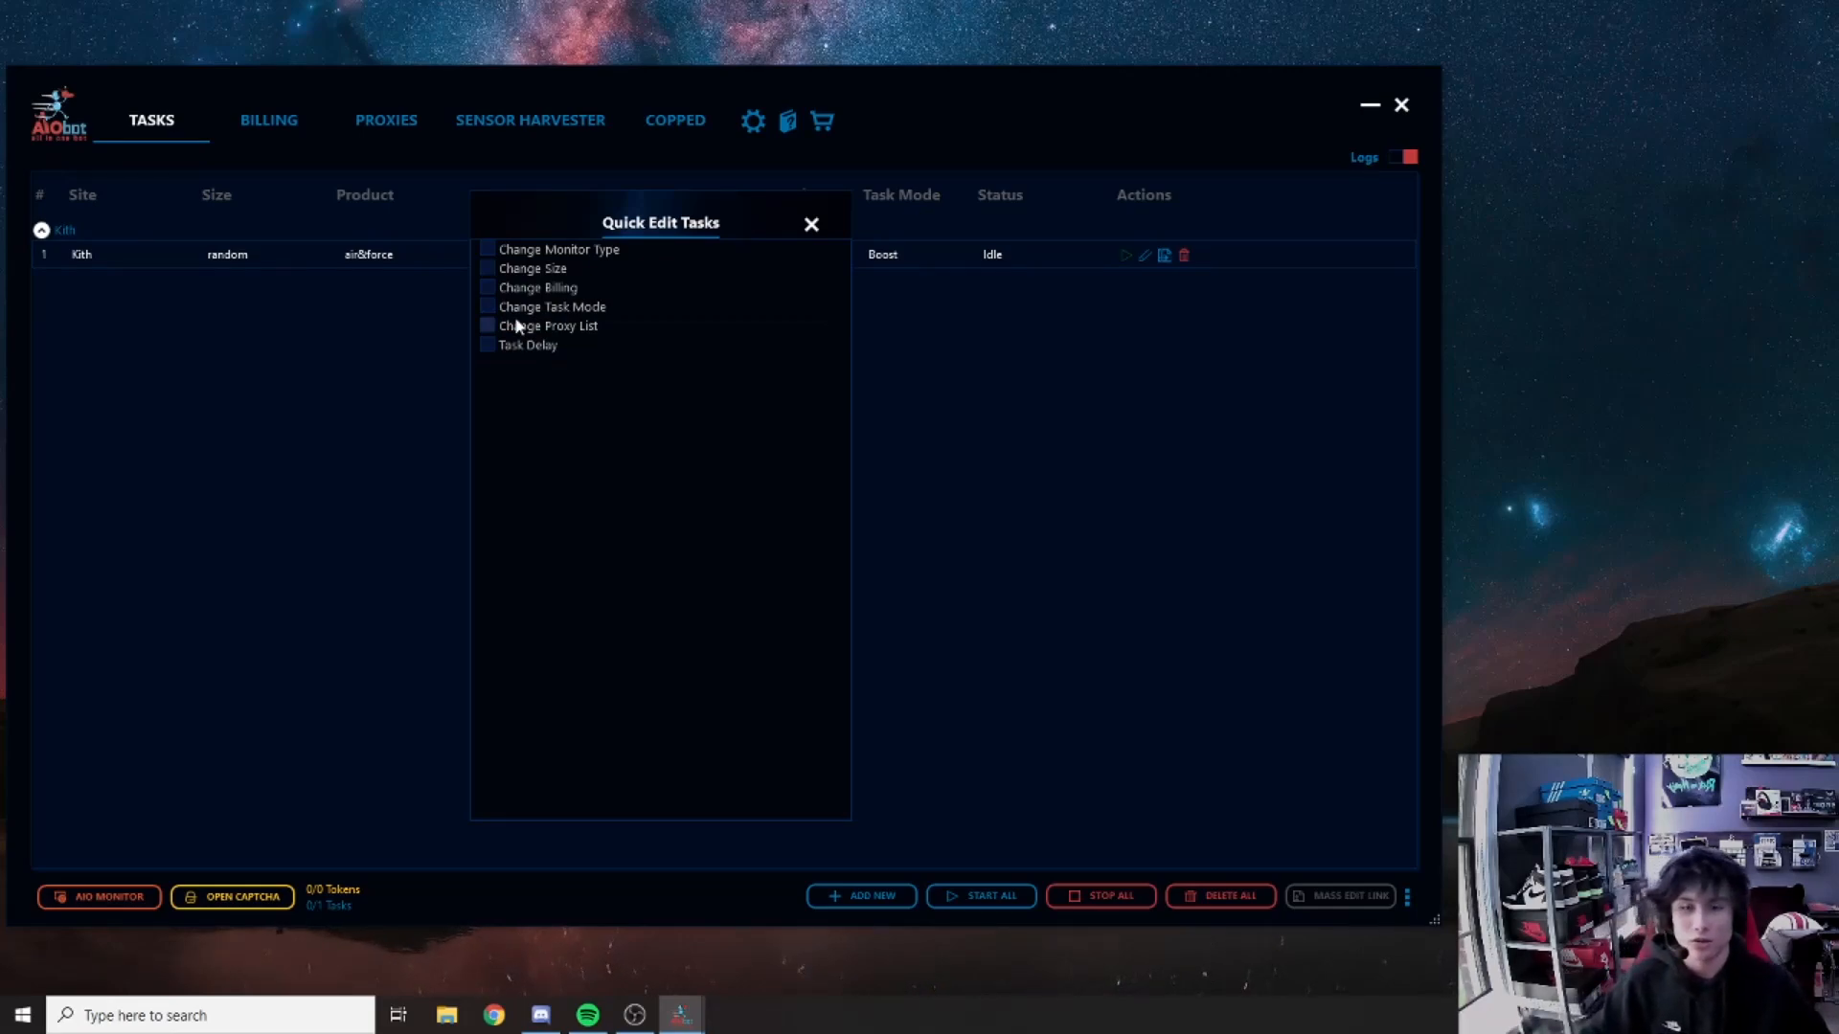
pyautogui.click(522, 332)
pyautogui.click(523, 328)
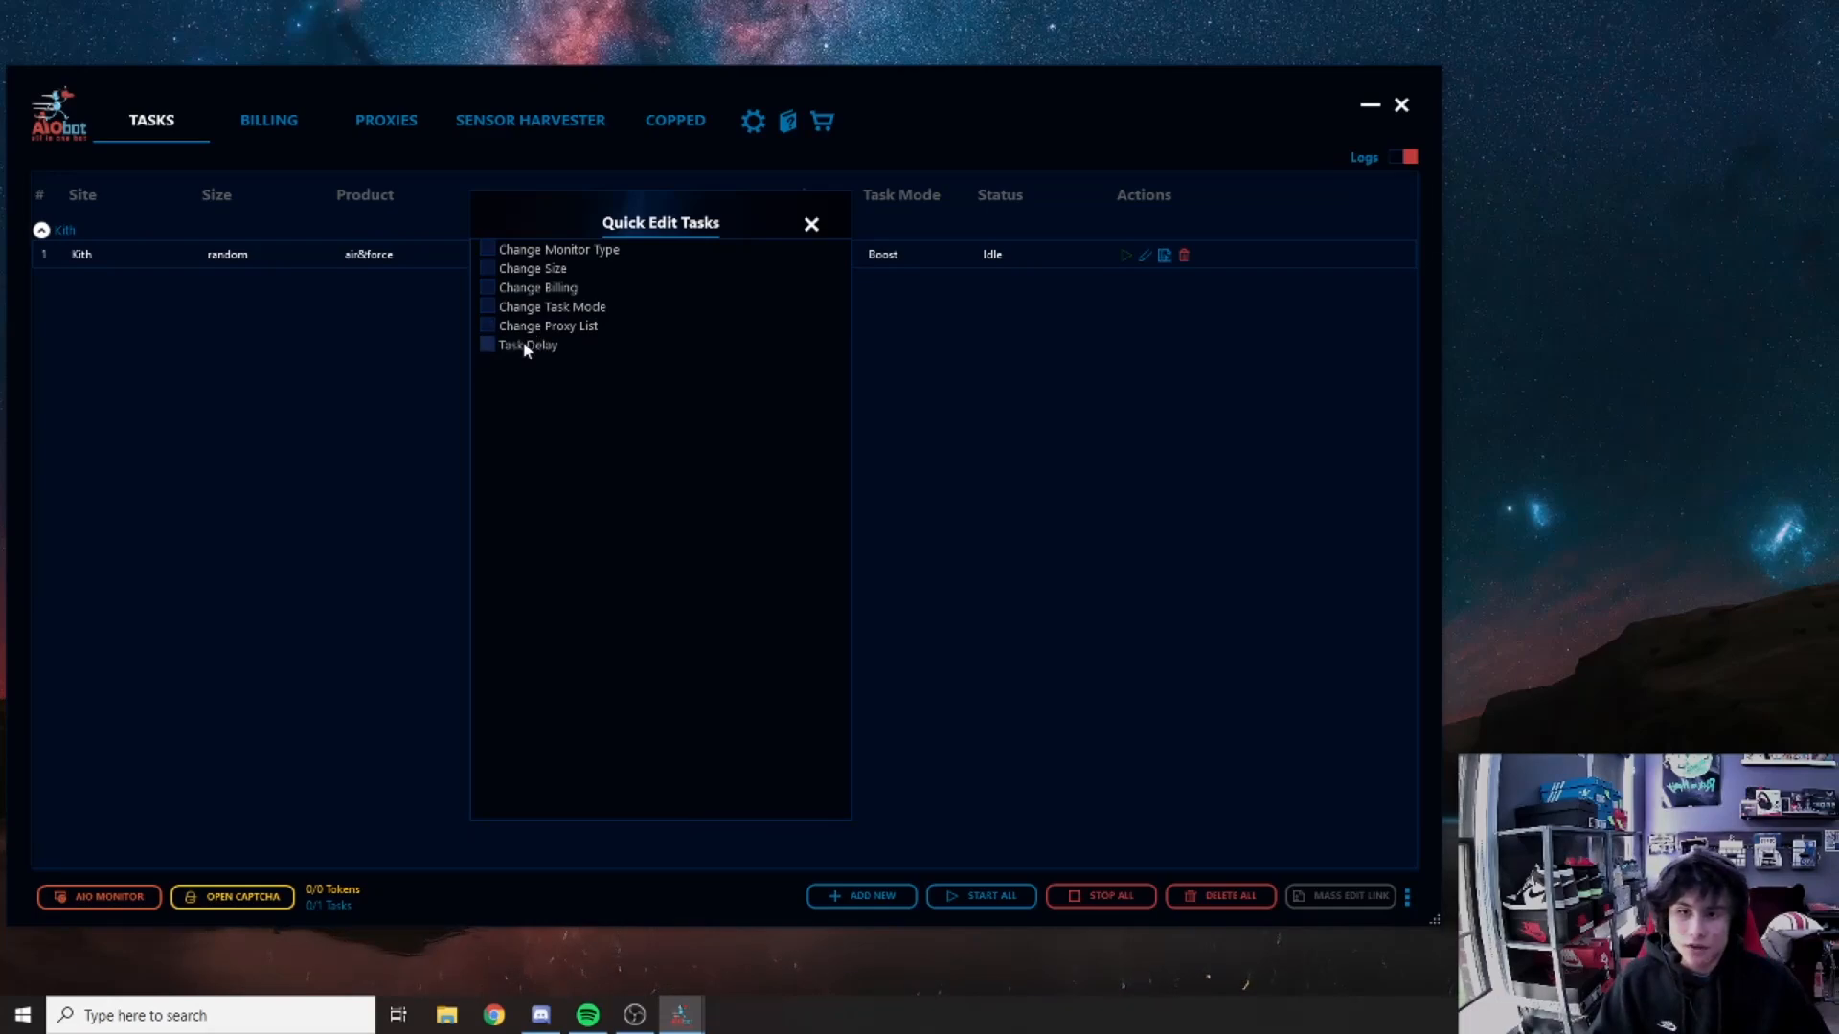
pyautogui.click(486, 346)
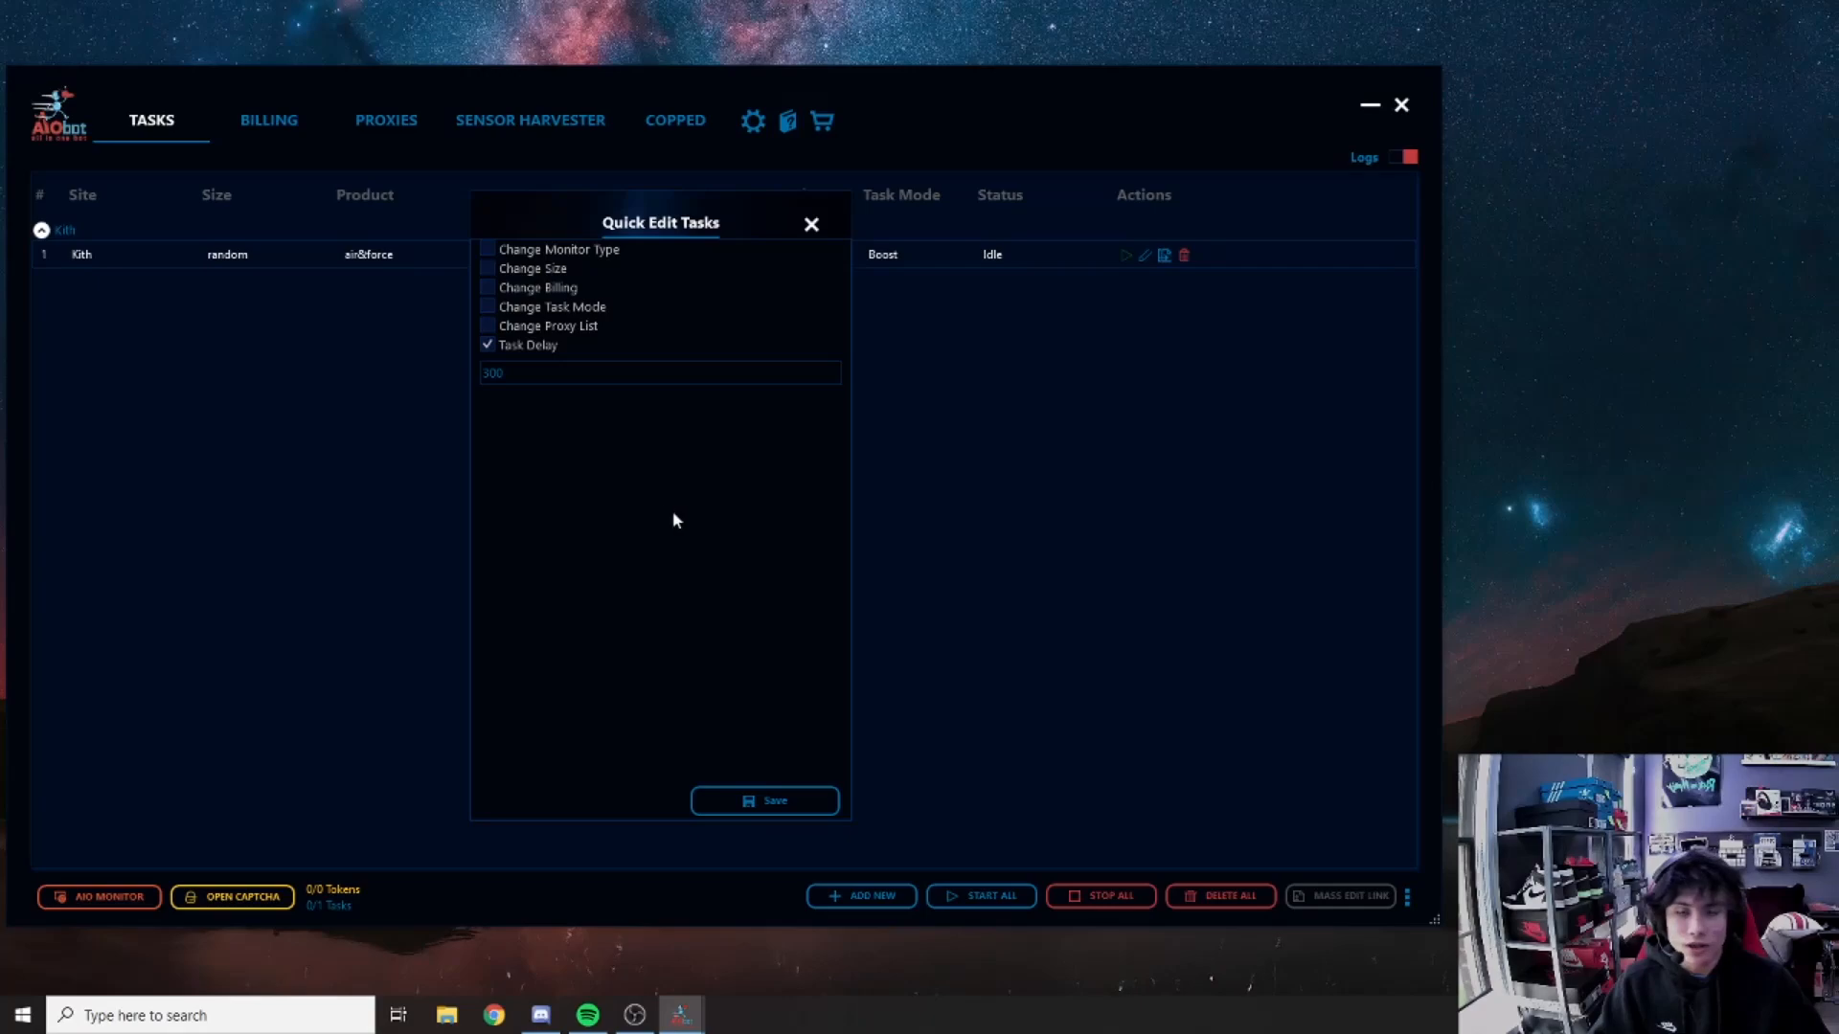
pyautogui.moveTo(556, 374); pyautogui.dragTo(283, 394)
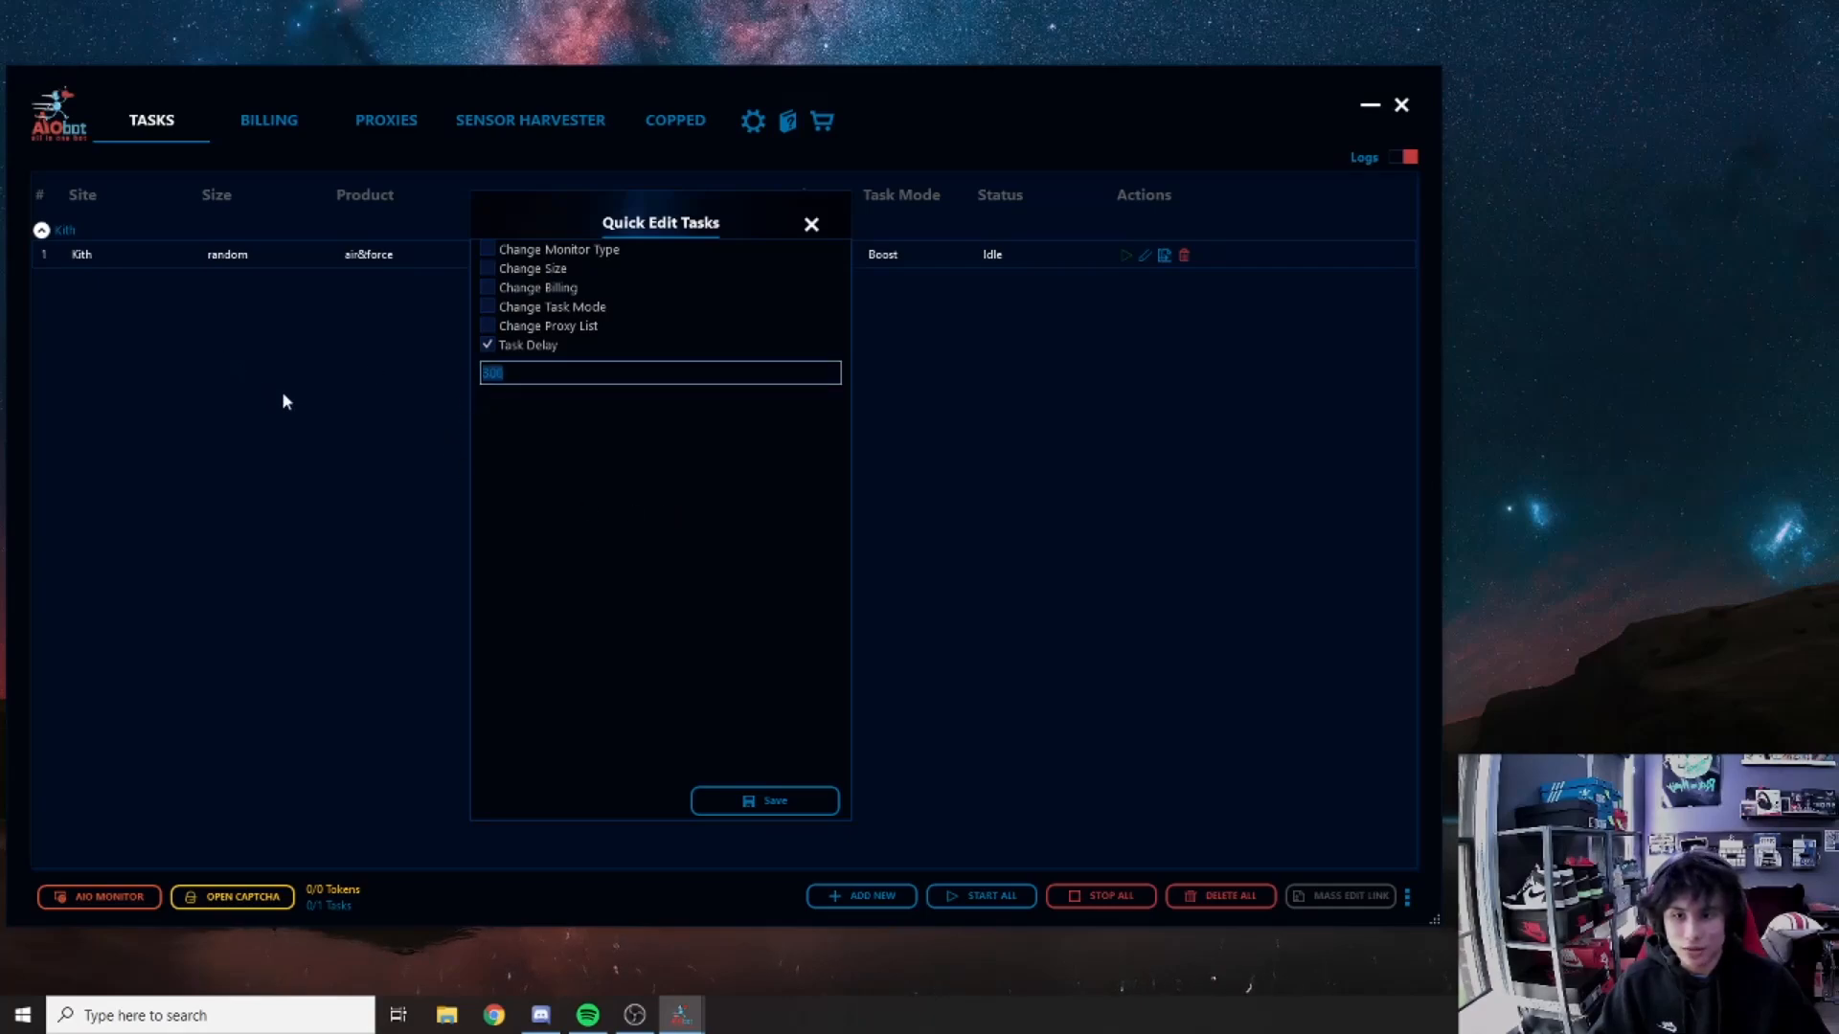
pyautogui.click(809, 226)
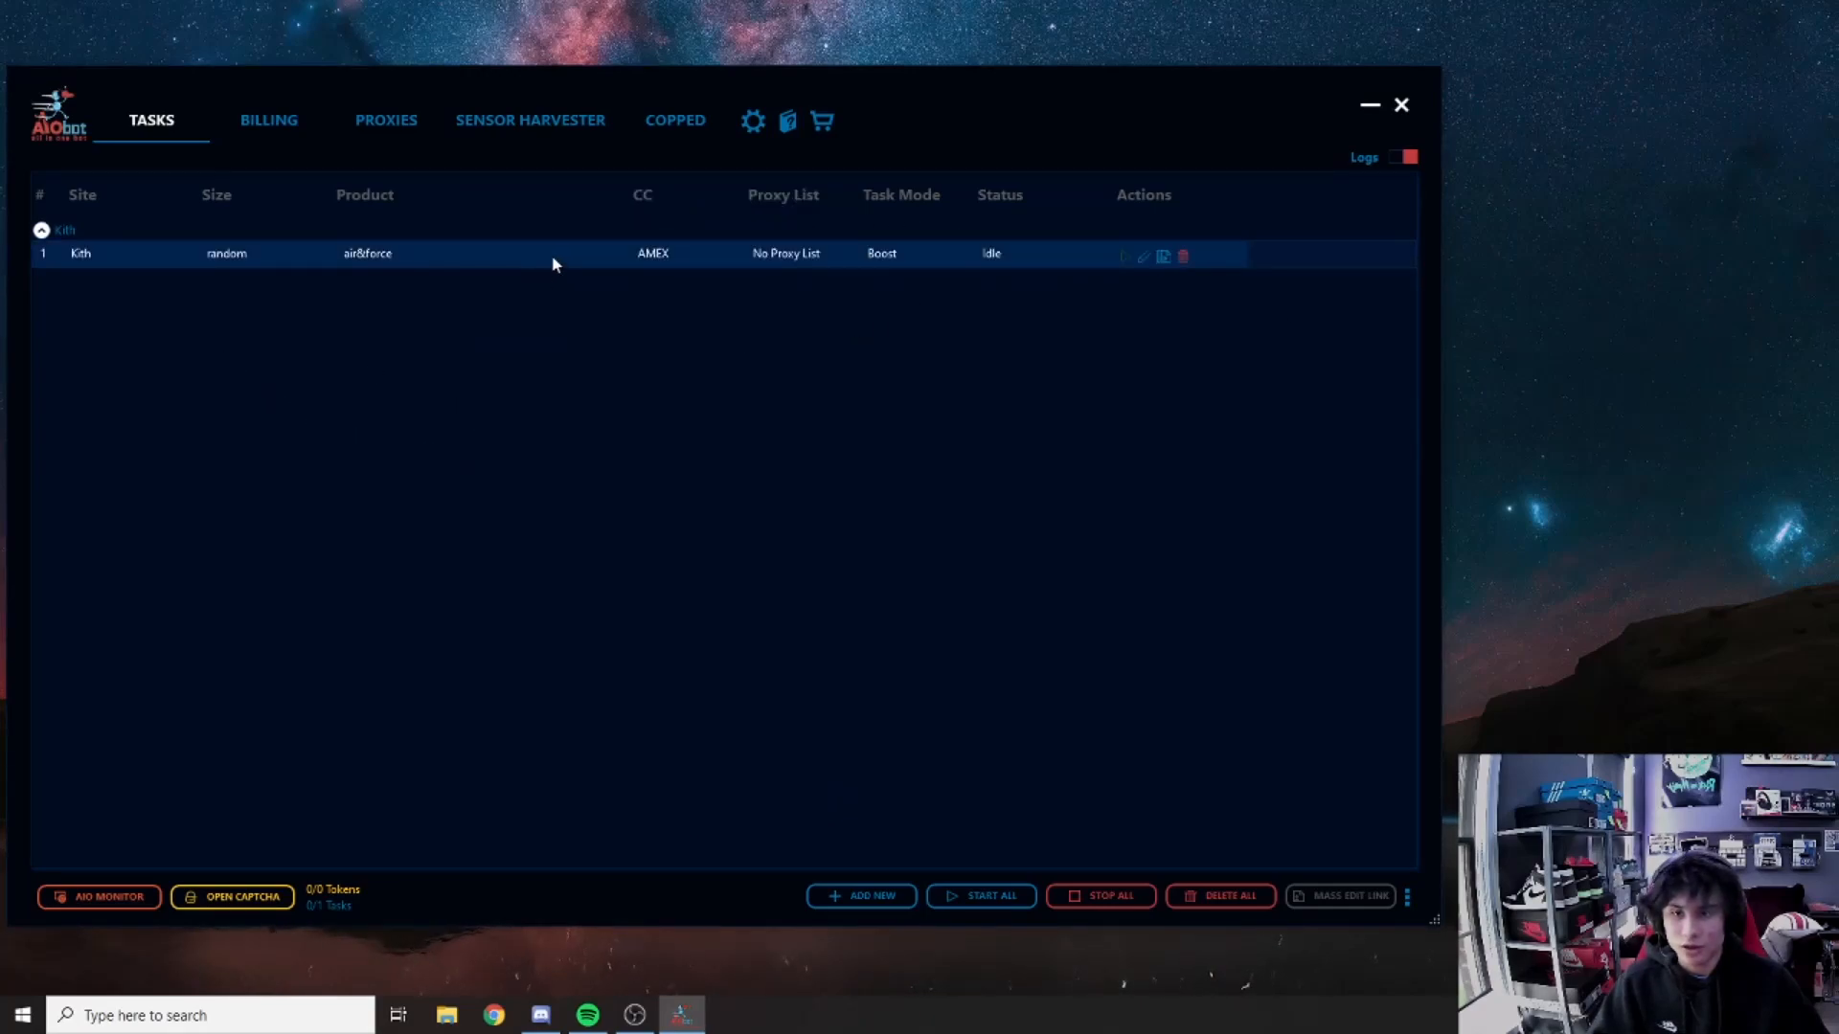
# Step: Reopen Quick Edit for the Kith task and save a task delay of 3000
pyautogui.rightClick(554, 264)
pyautogui.click(598, 354)
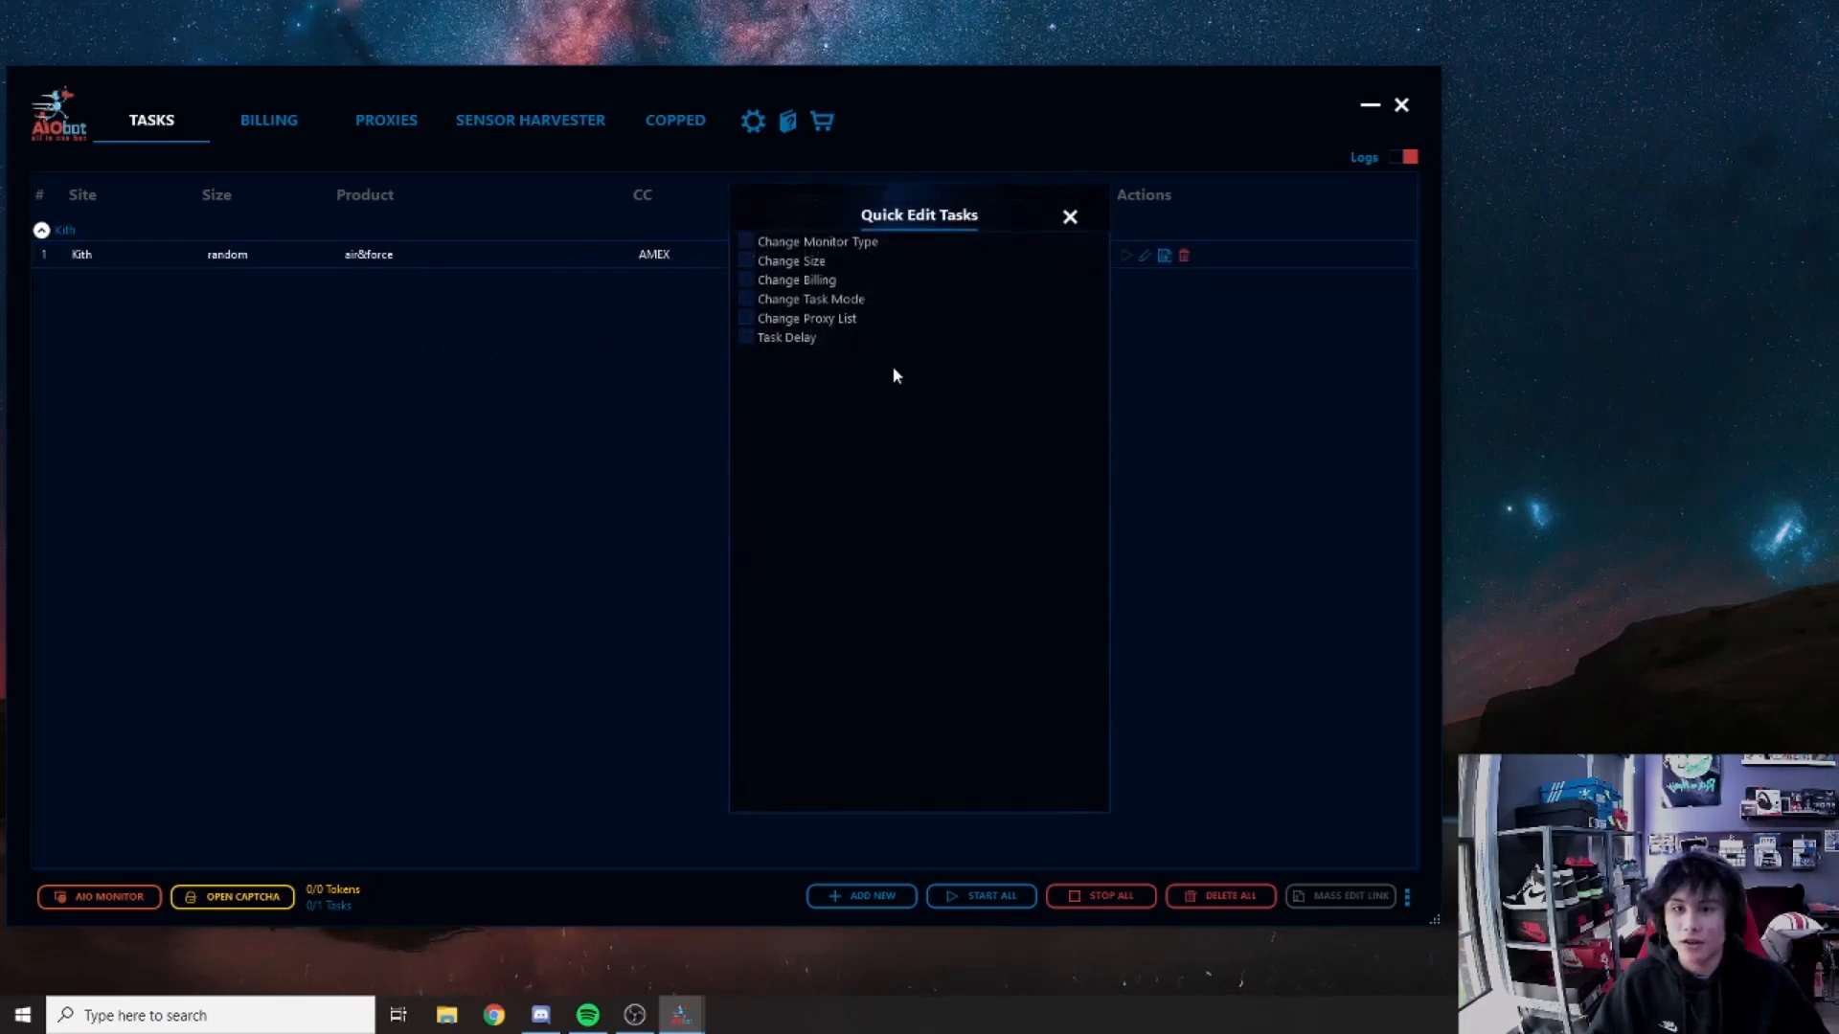
pyautogui.click(748, 337)
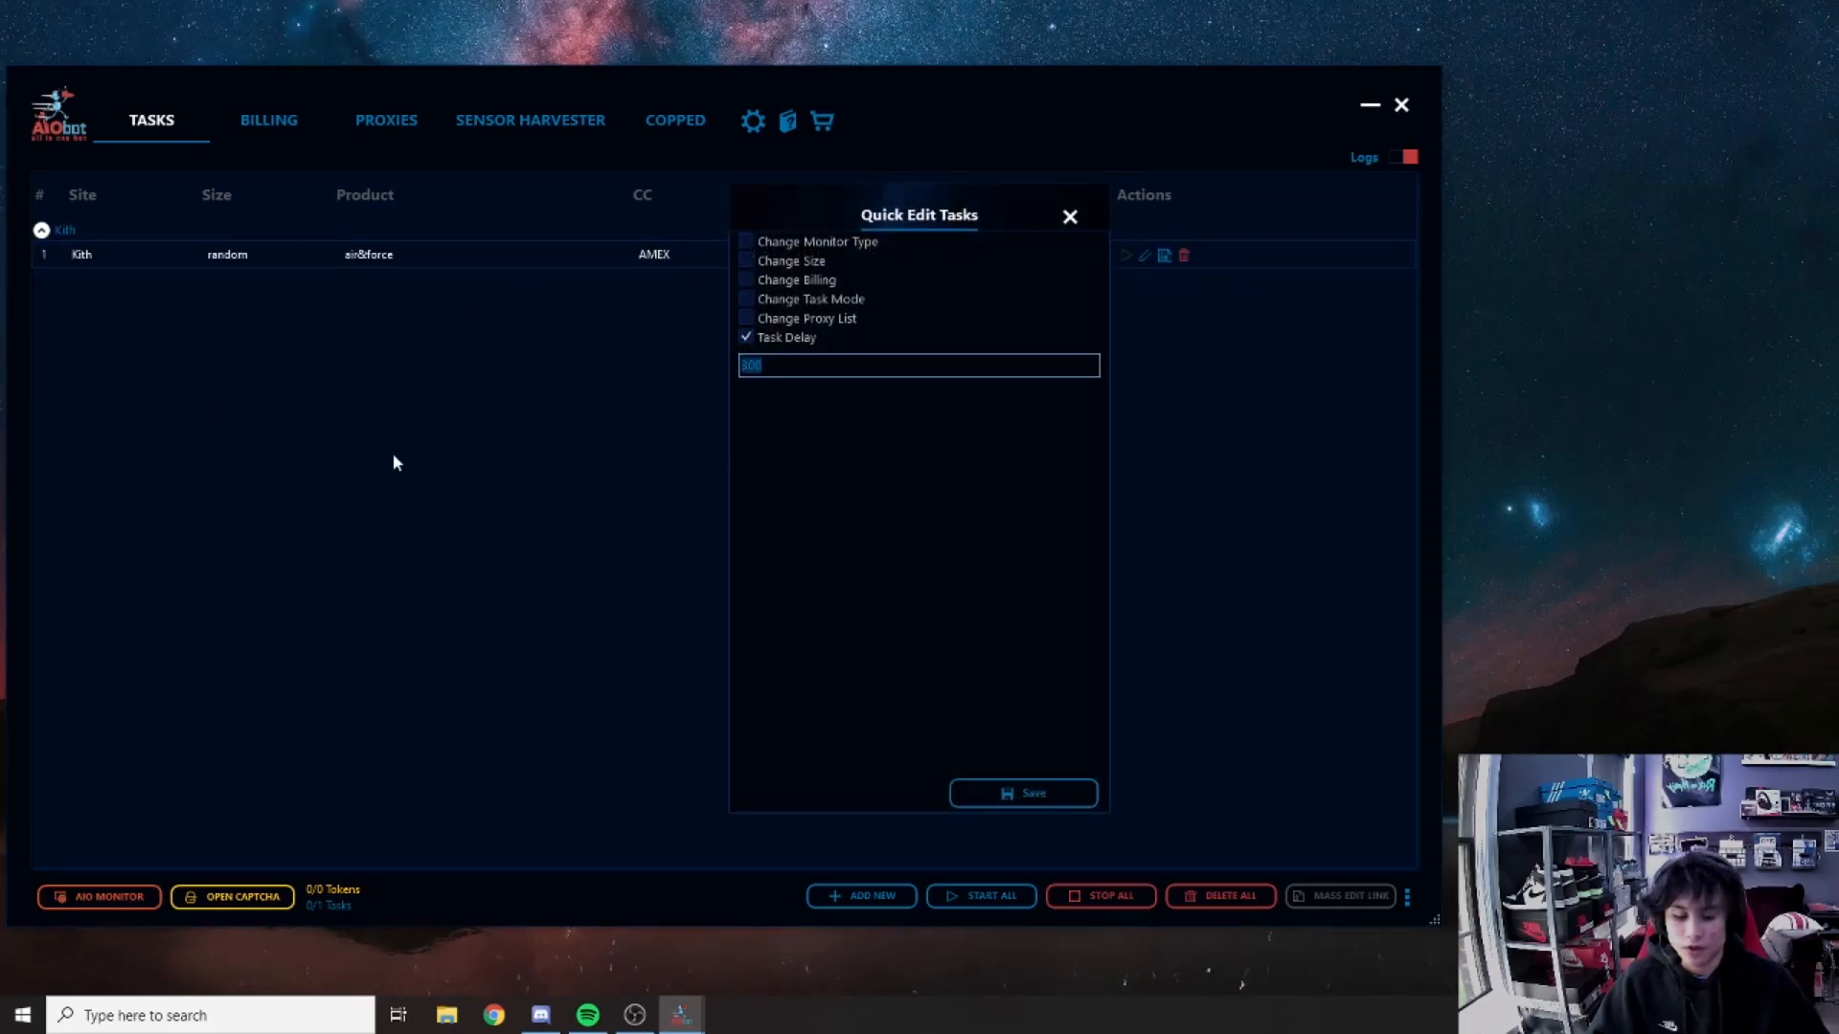
pyautogui.write('3000')
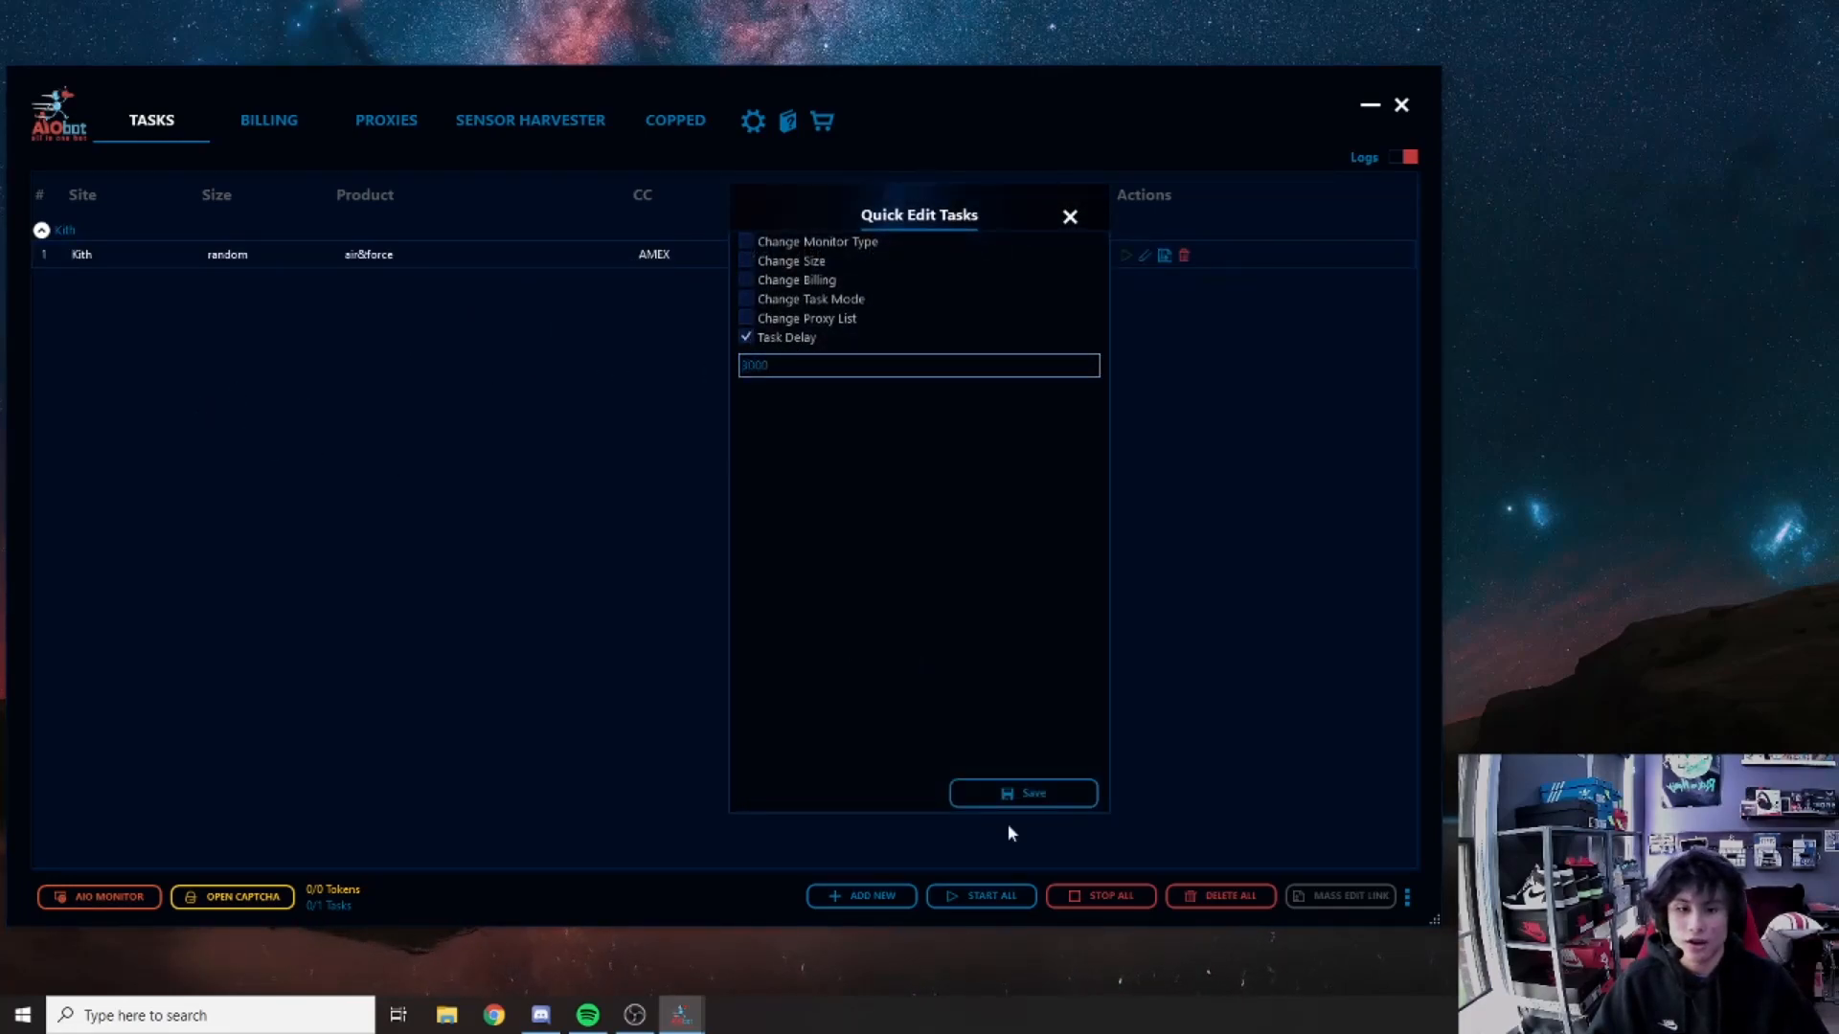
pyautogui.click(1014, 802)
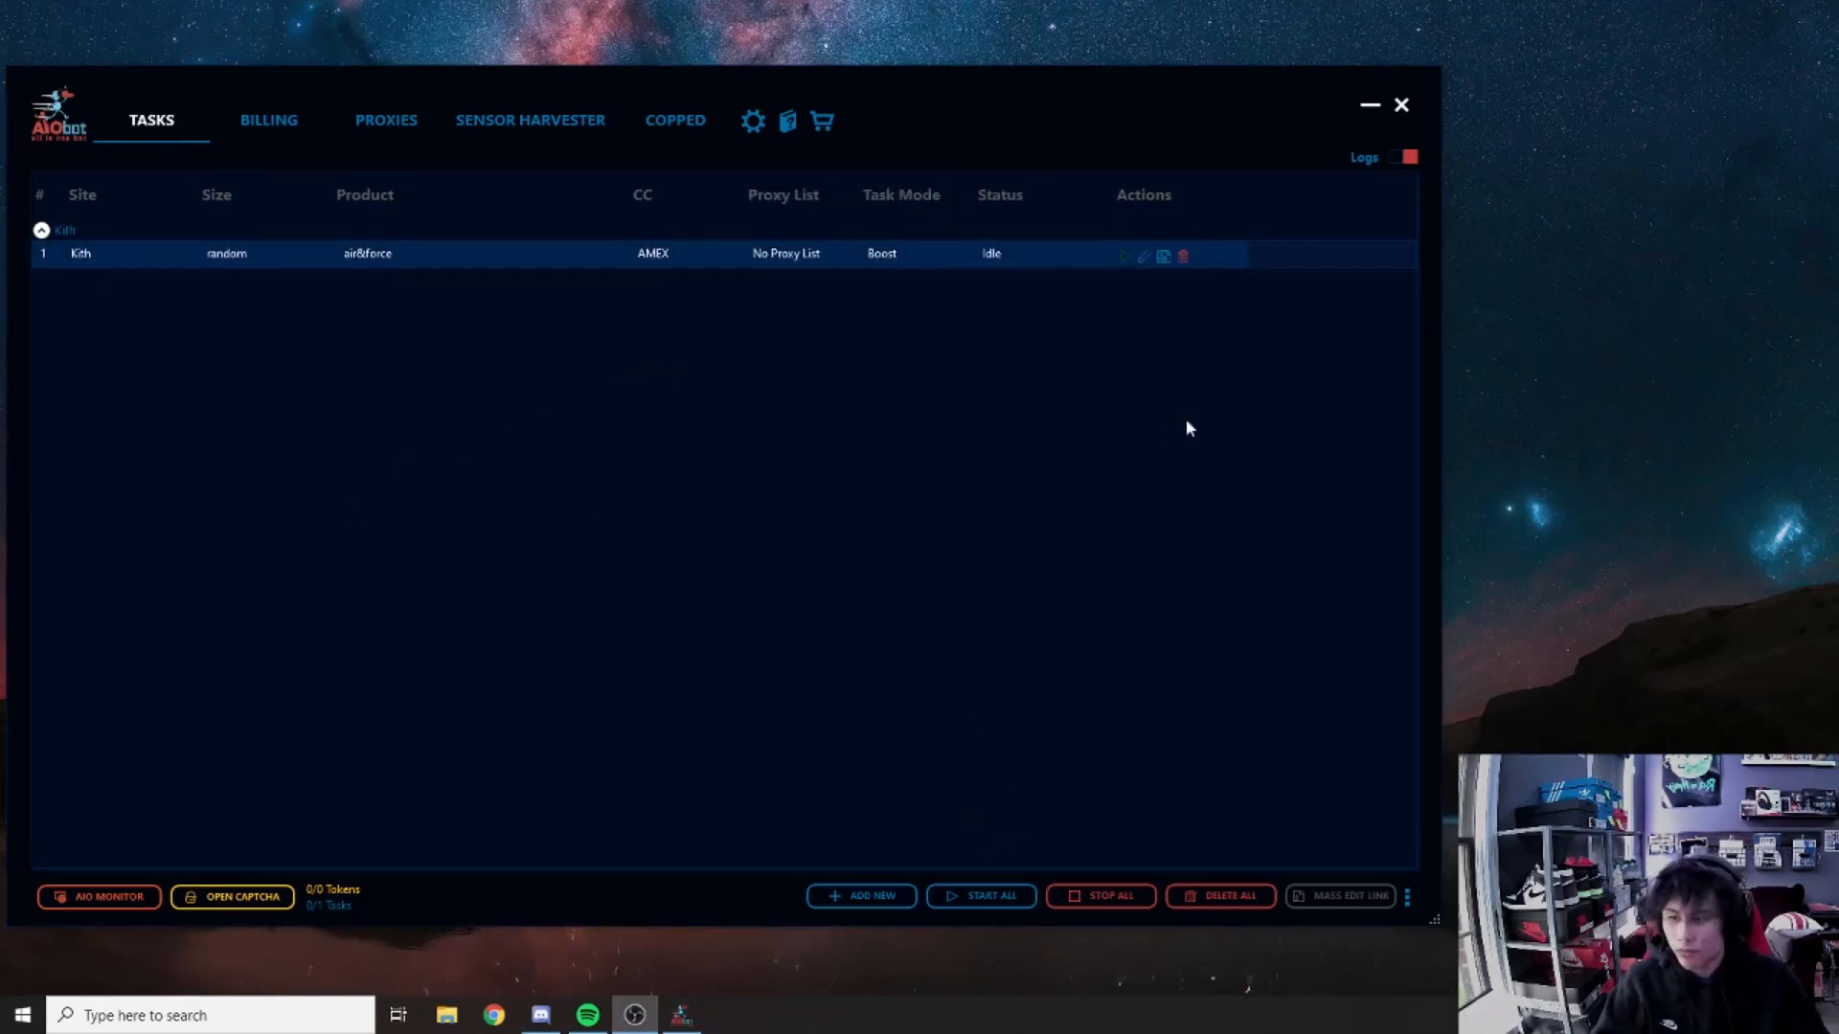
# Step: Open and close the Kith task form, then duplicate the Kith task several times
pyautogui.click(1144, 258)
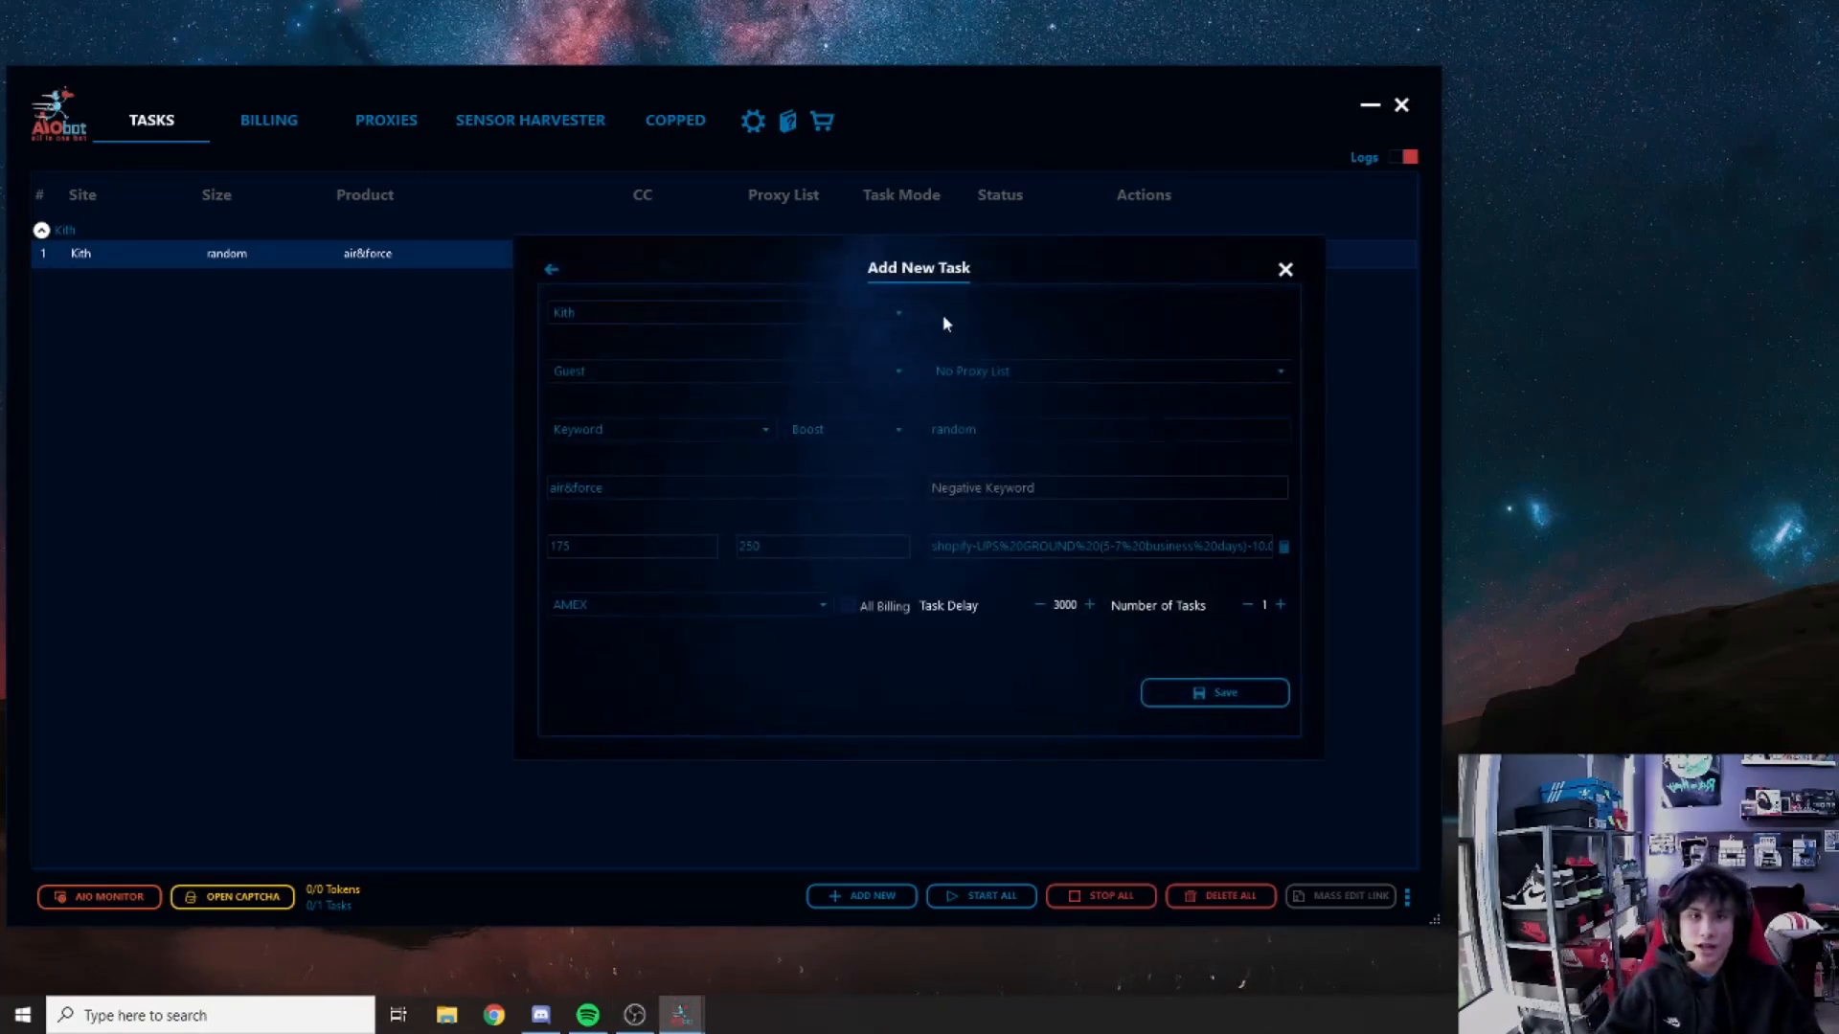
pyautogui.click(1286, 273)
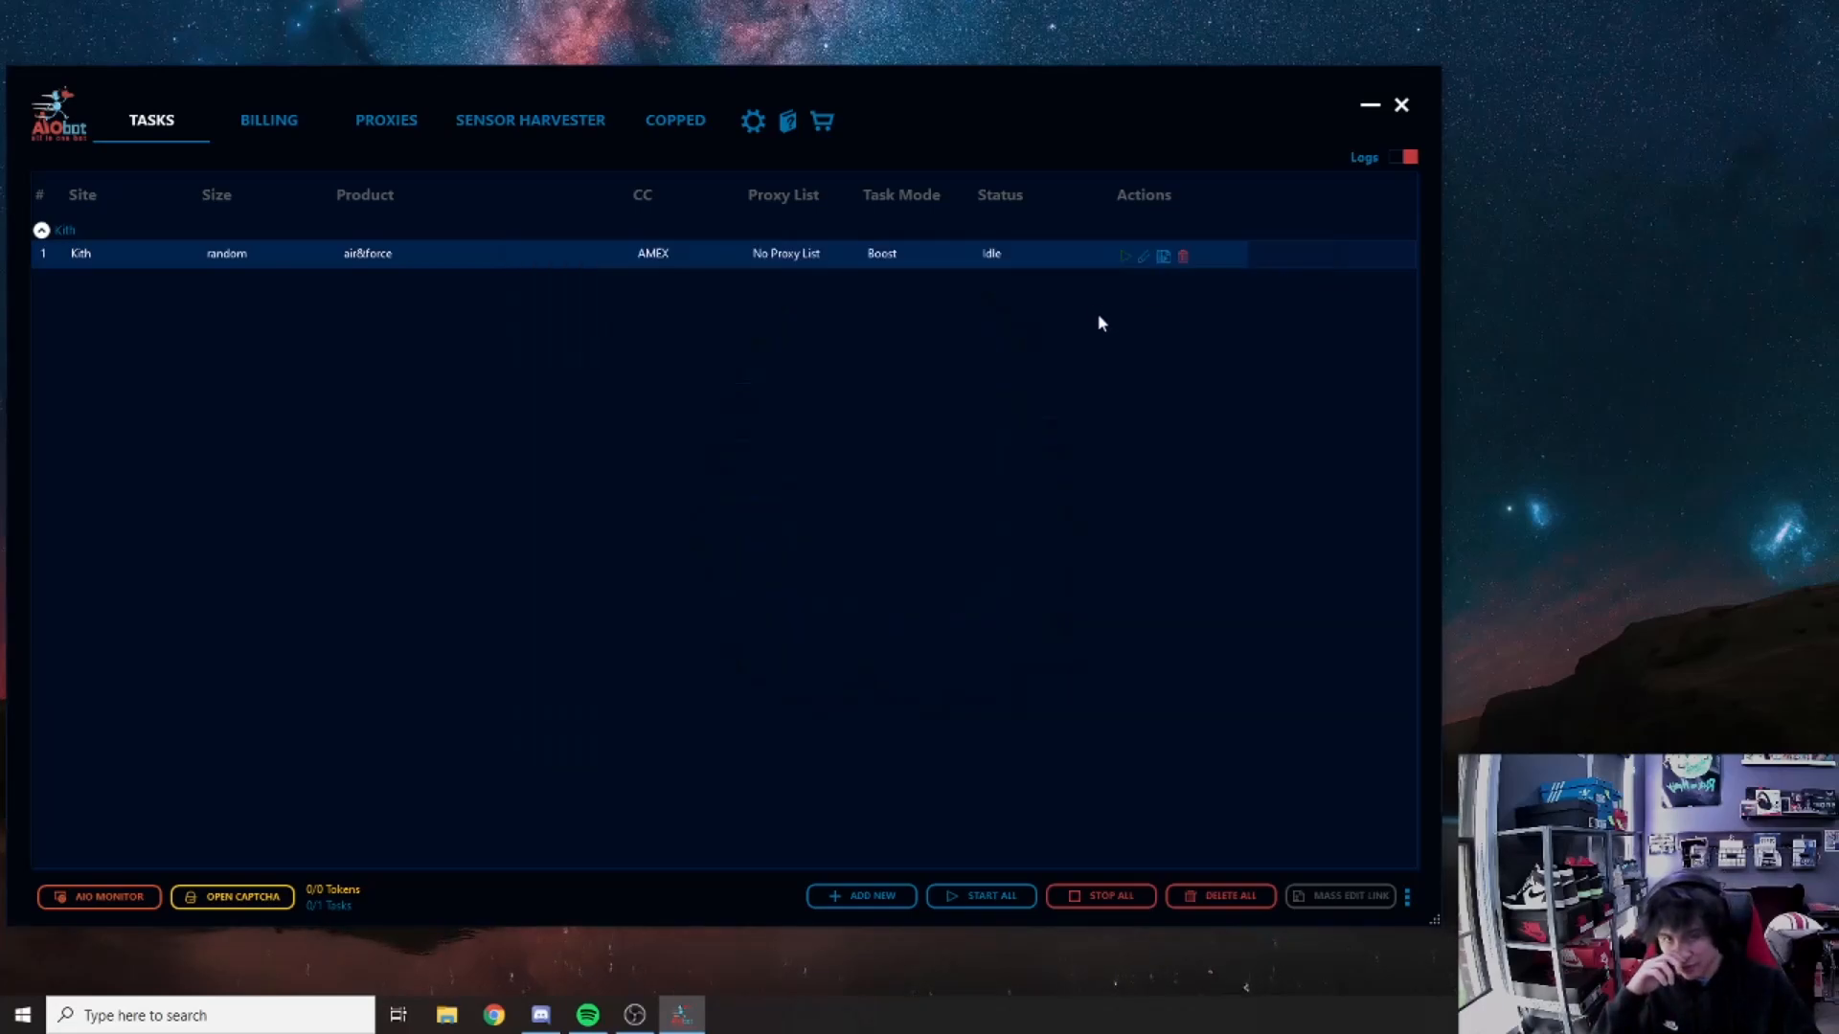
pyautogui.click(1163, 258)
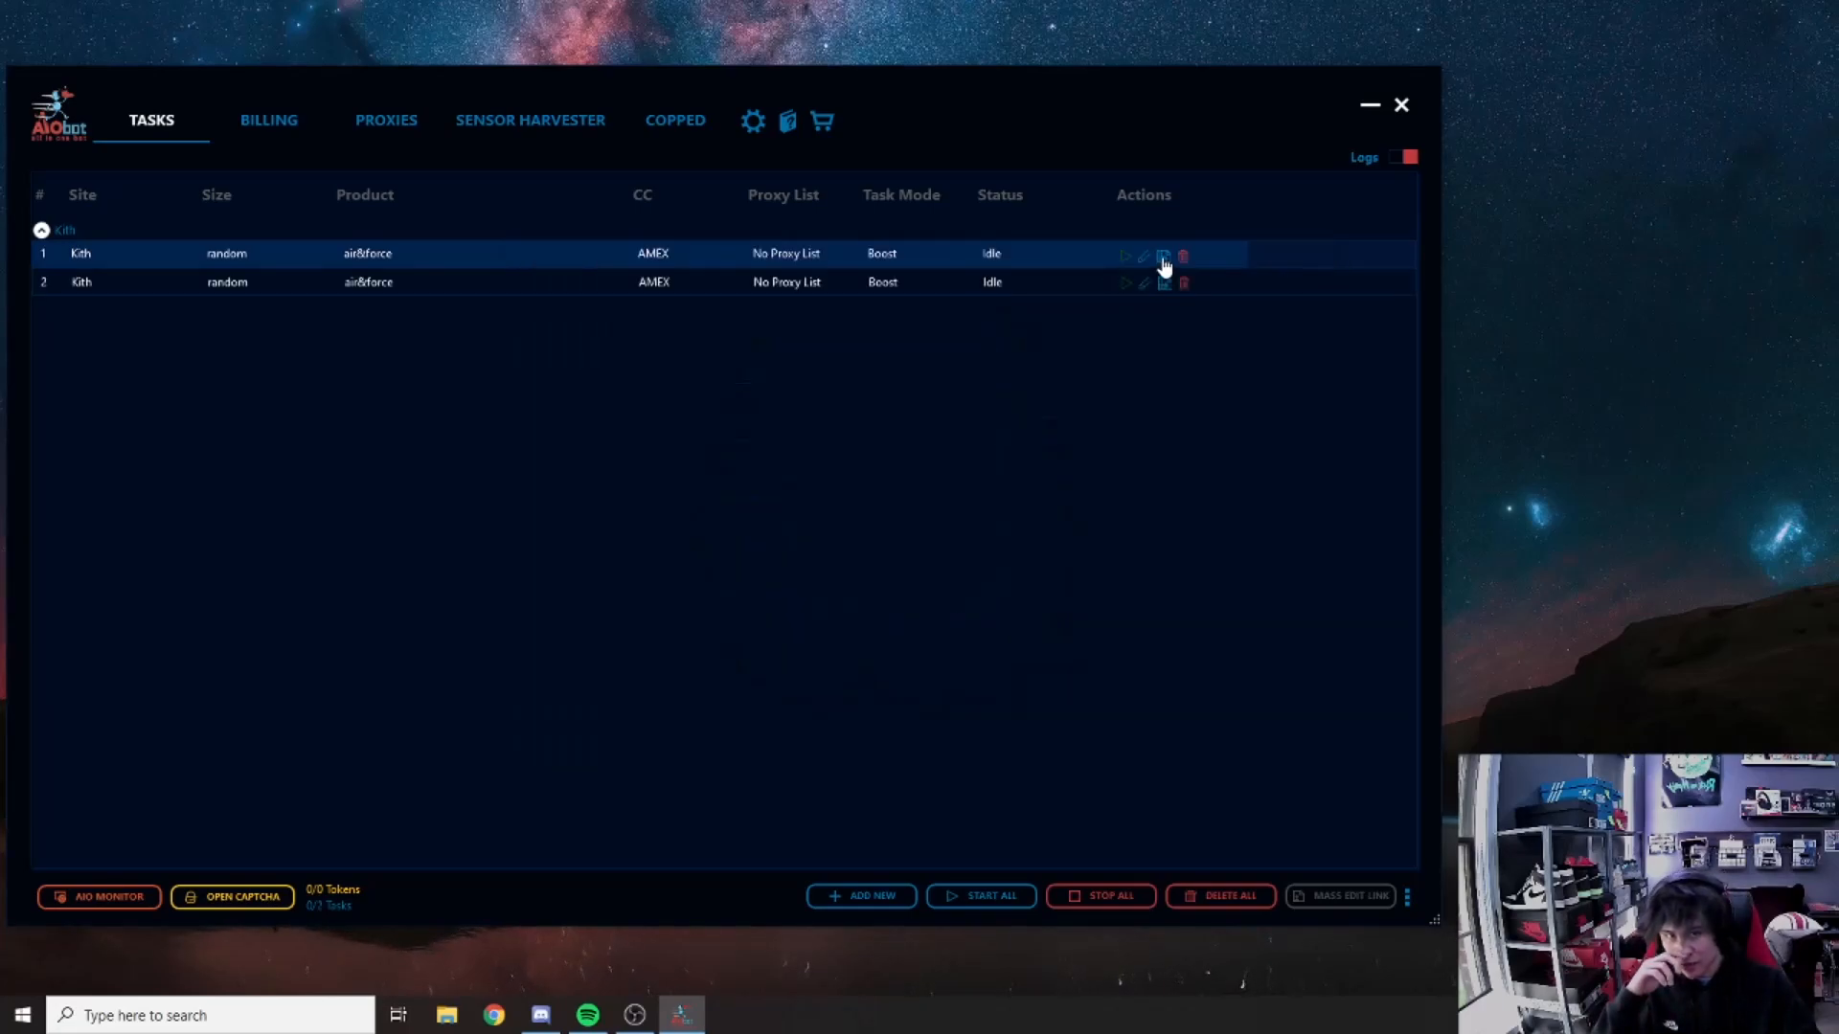
pyautogui.click(1163, 257)
pyautogui.click(1163, 257)
pyautogui.click(1163, 258)
pyautogui.click(1165, 264)
pyautogui.click(1172, 280)
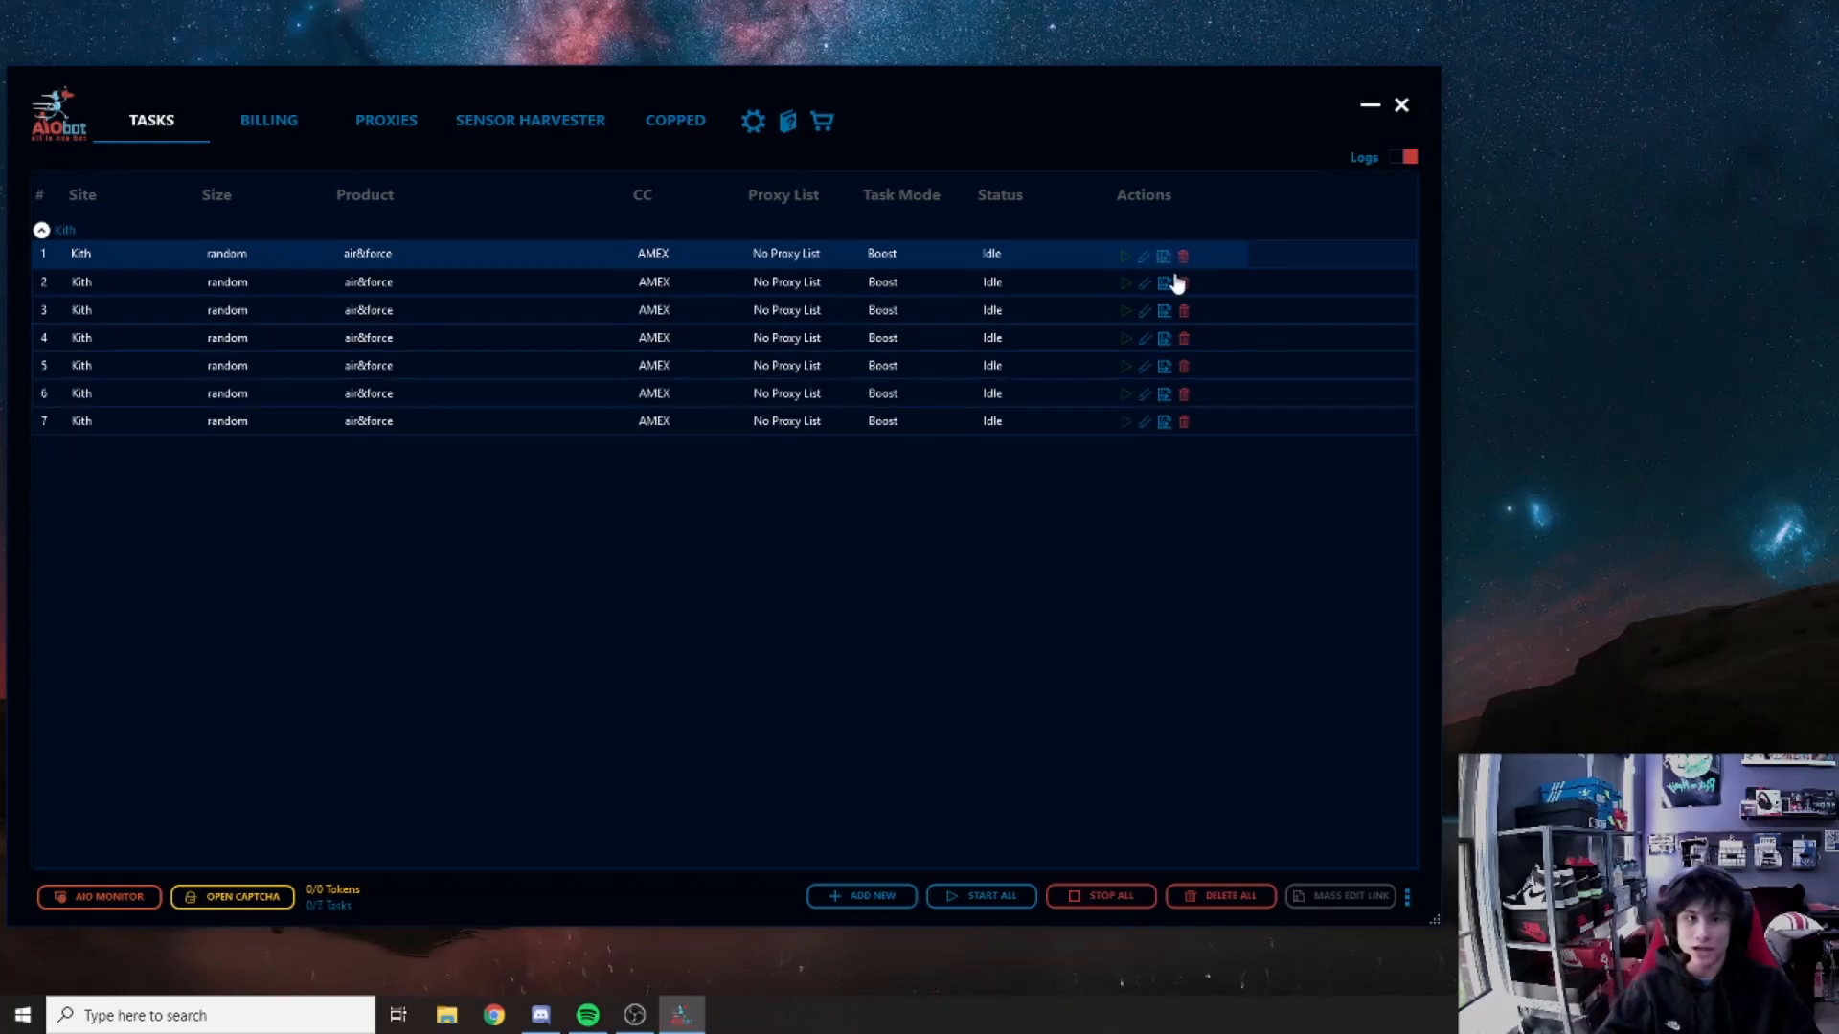
# Step: Delete the duplicate copies and show the task logs panel
pyautogui.click(1184, 284)
pyautogui.click(1184, 284)
pyautogui.click(1183, 285)
pyautogui.click(1184, 284)
pyautogui.click(1183, 284)
pyautogui.click(1184, 284)
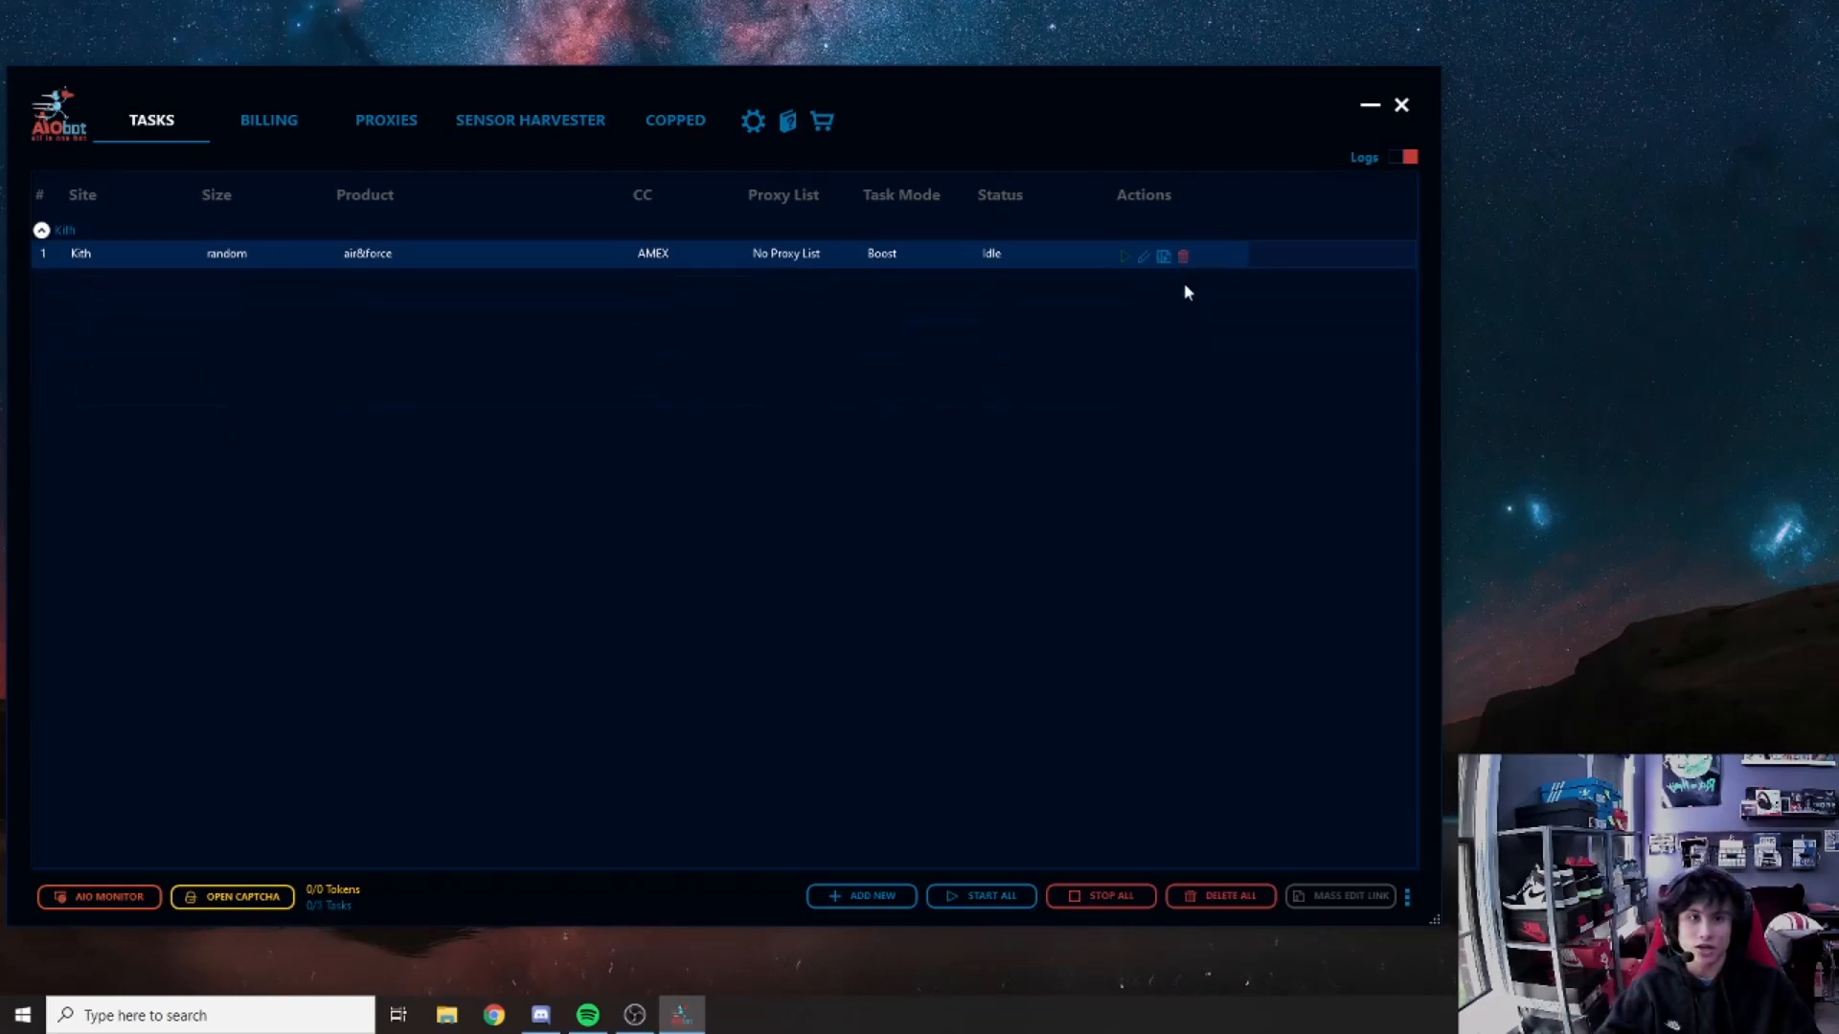
pyautogui.click(1409, 159)
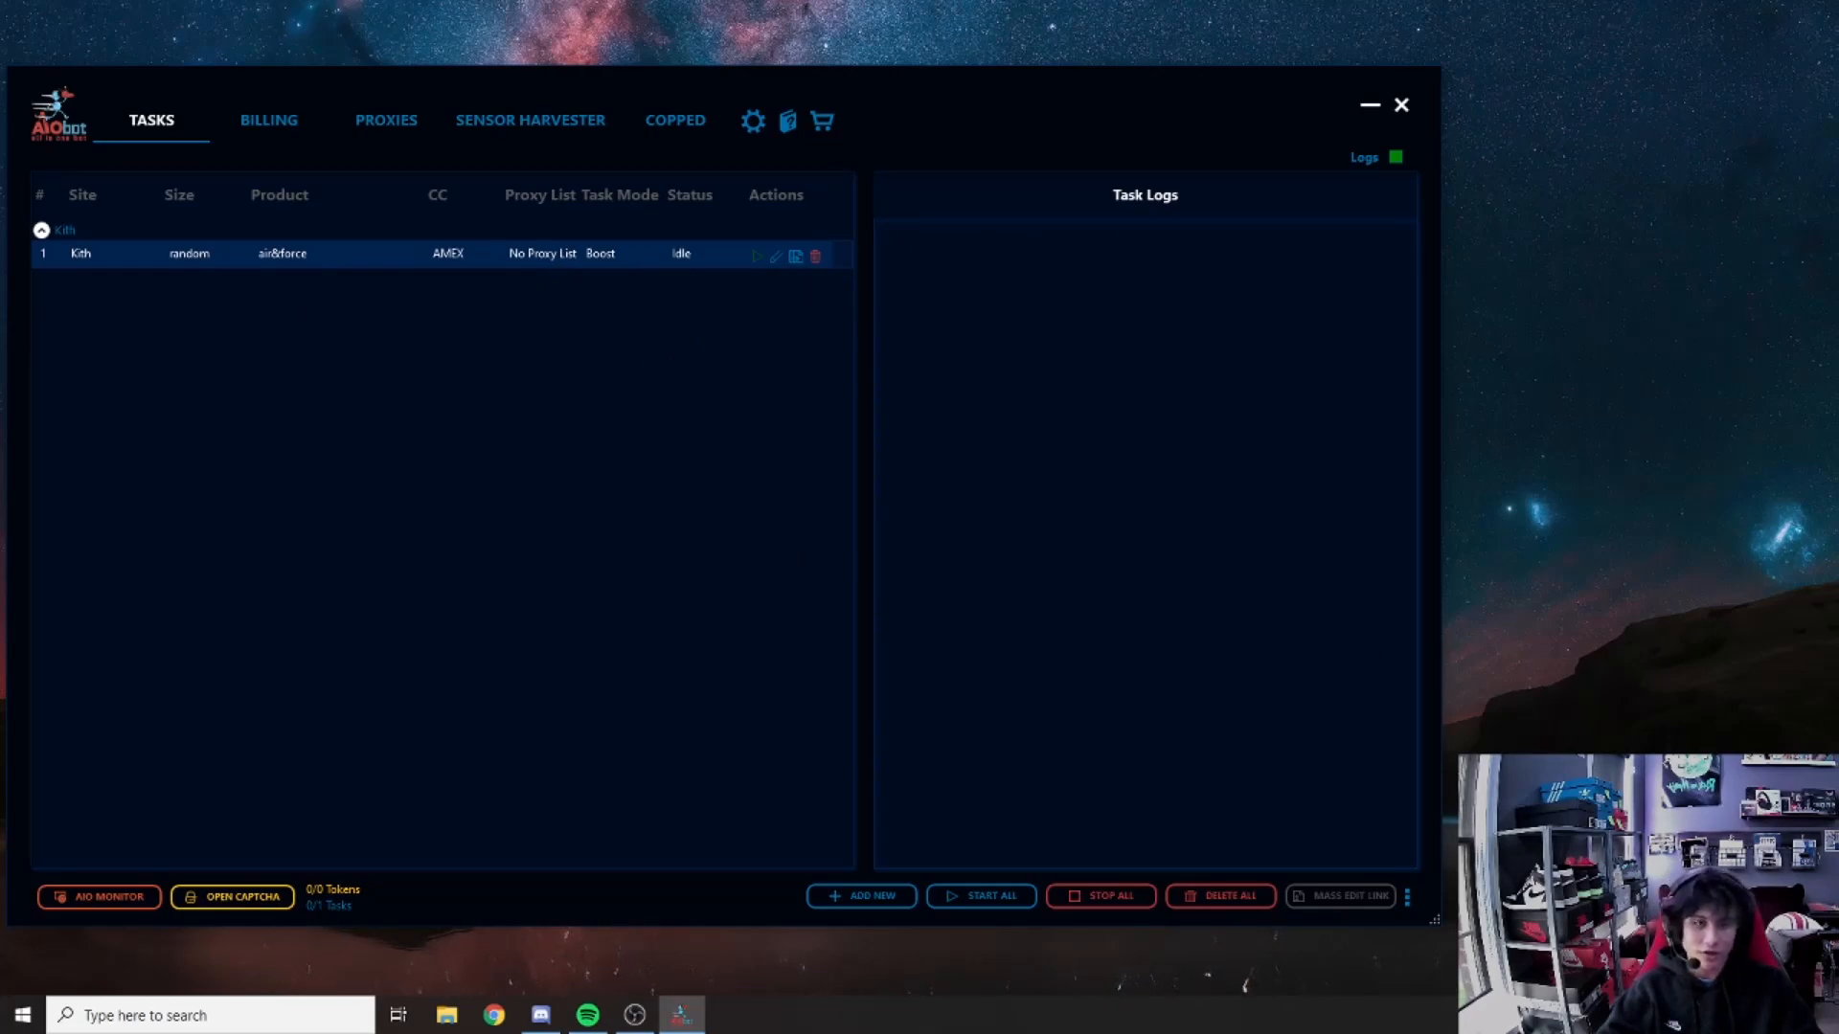
pyautogui.click(1396, 157)
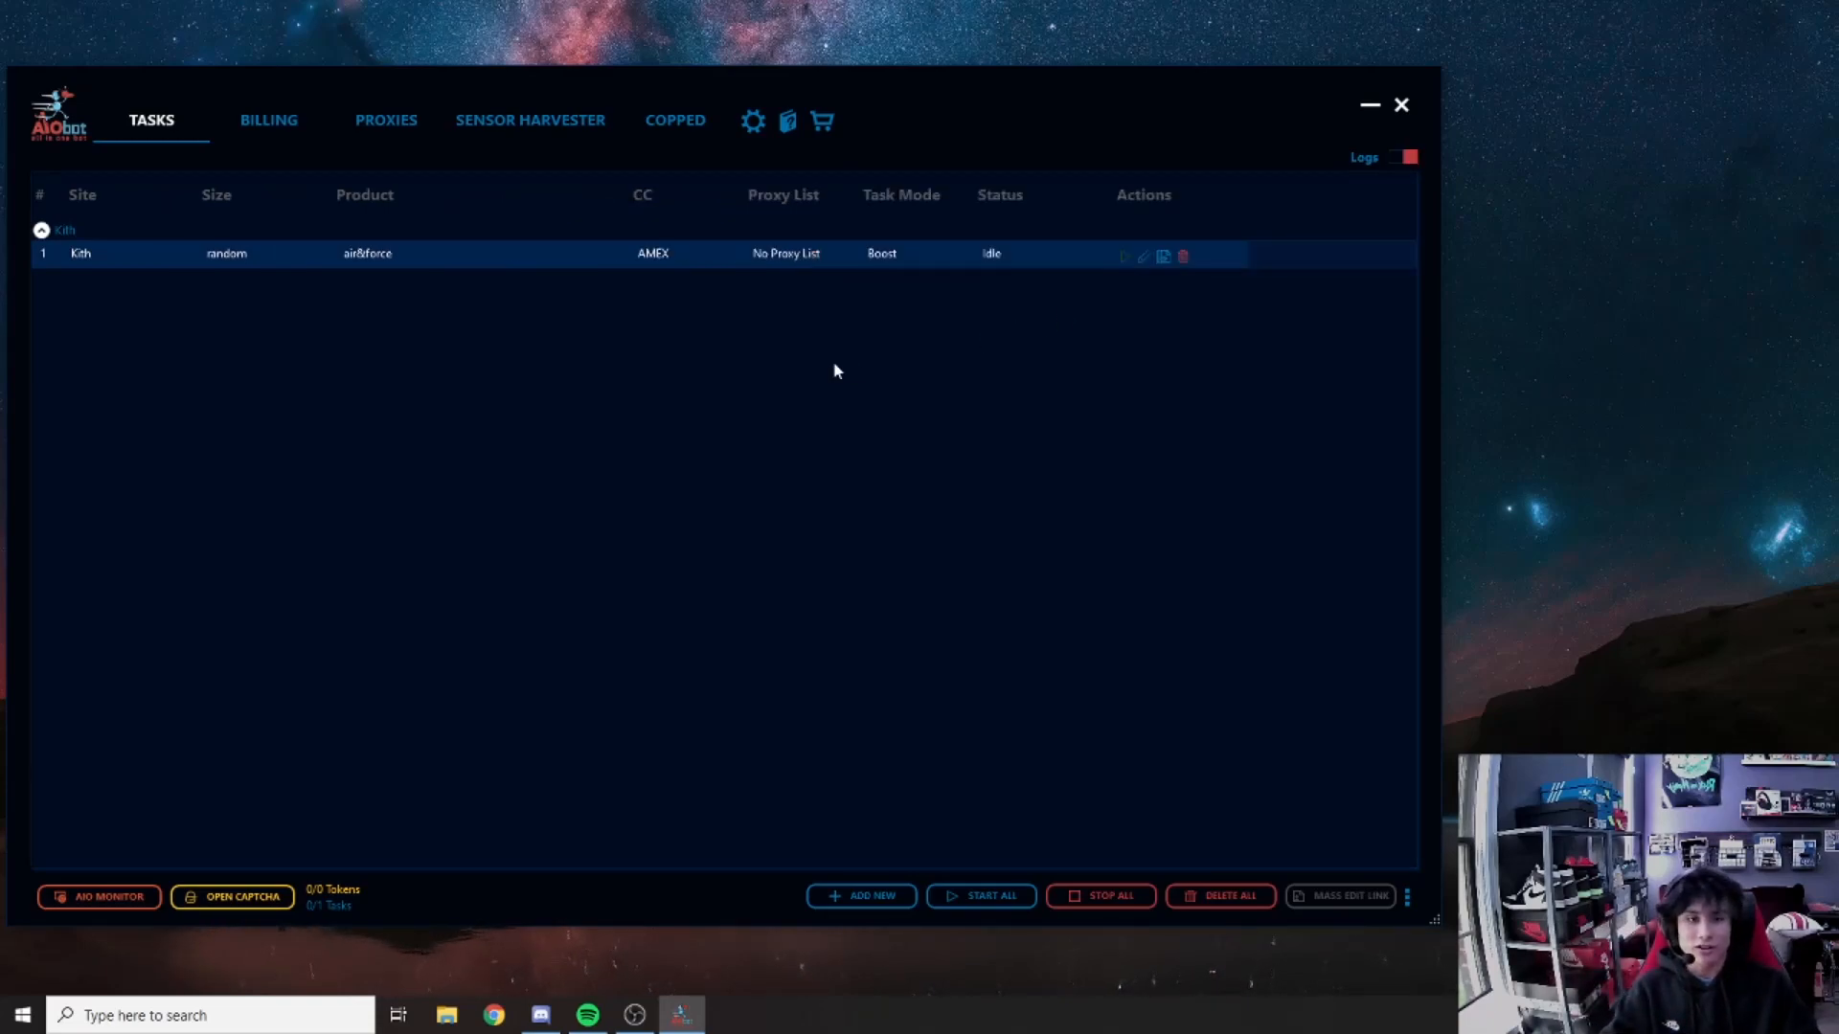
pyautogui.click(1407, 159)
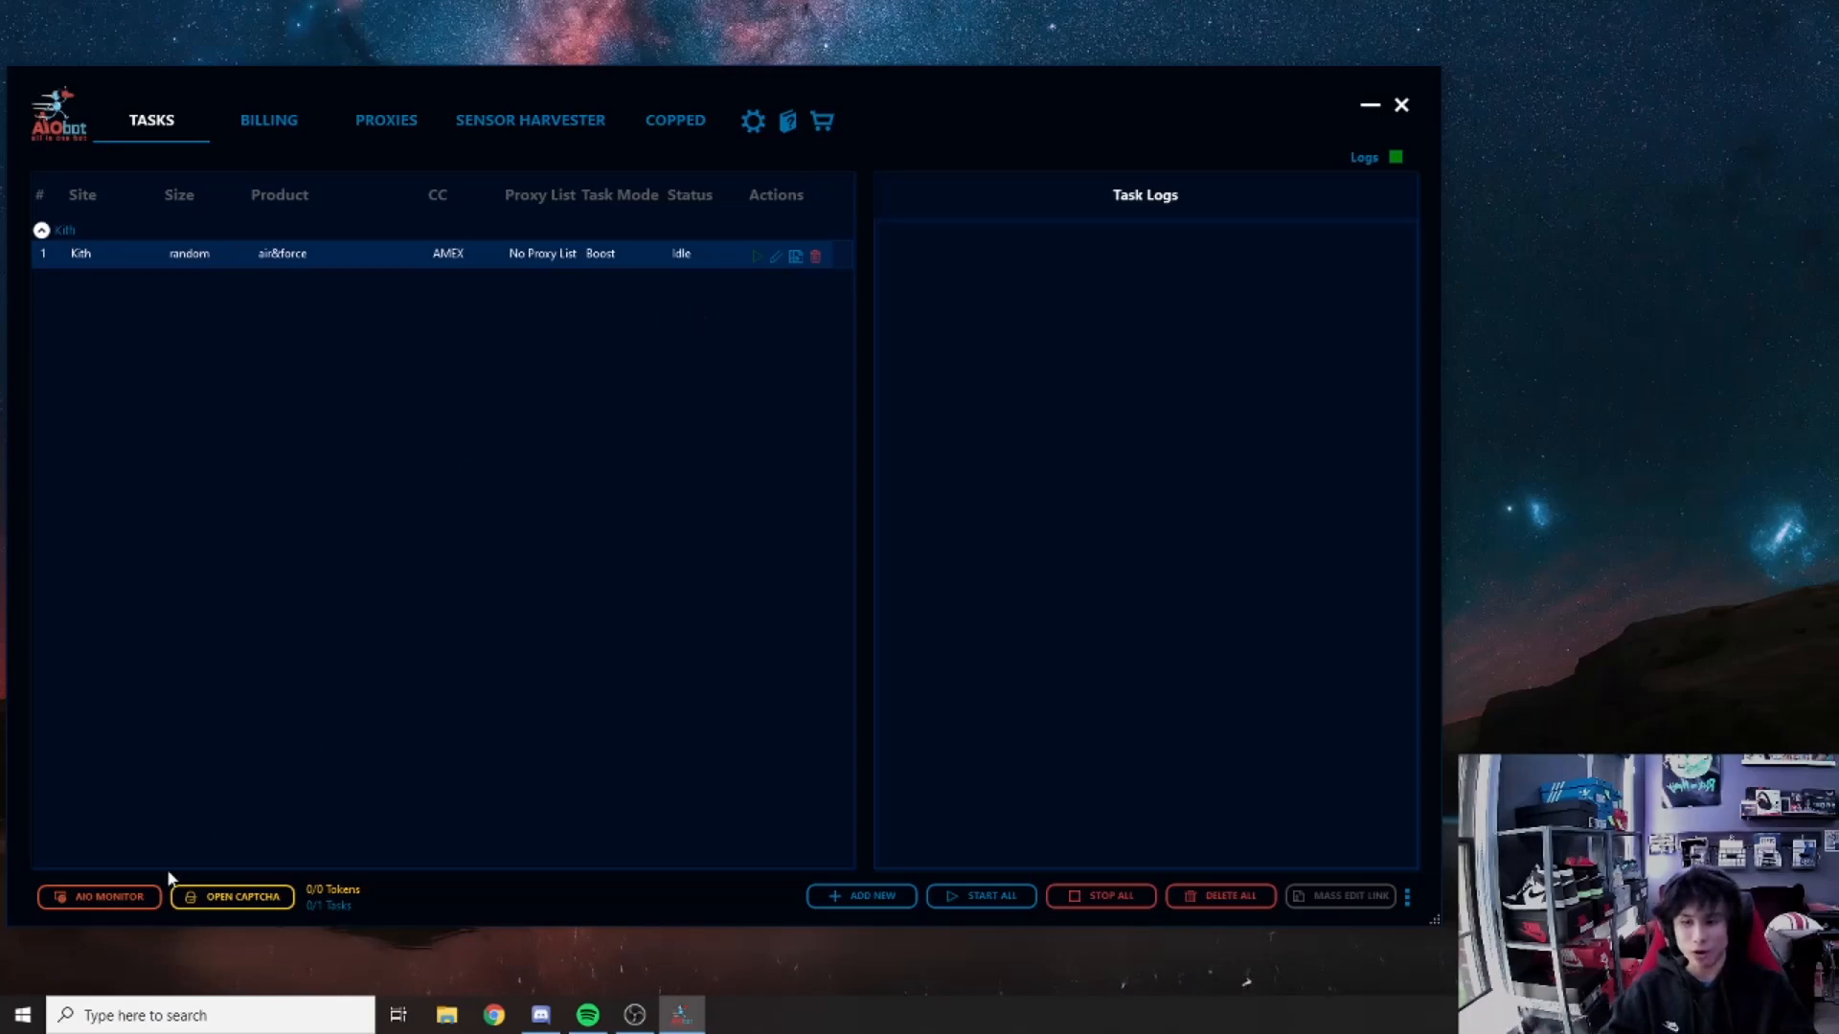
# Step: Connect the Shopify captcha solver, dismiss Gmail Accounts, and close the solver window
pyautogui.click(219, 903)
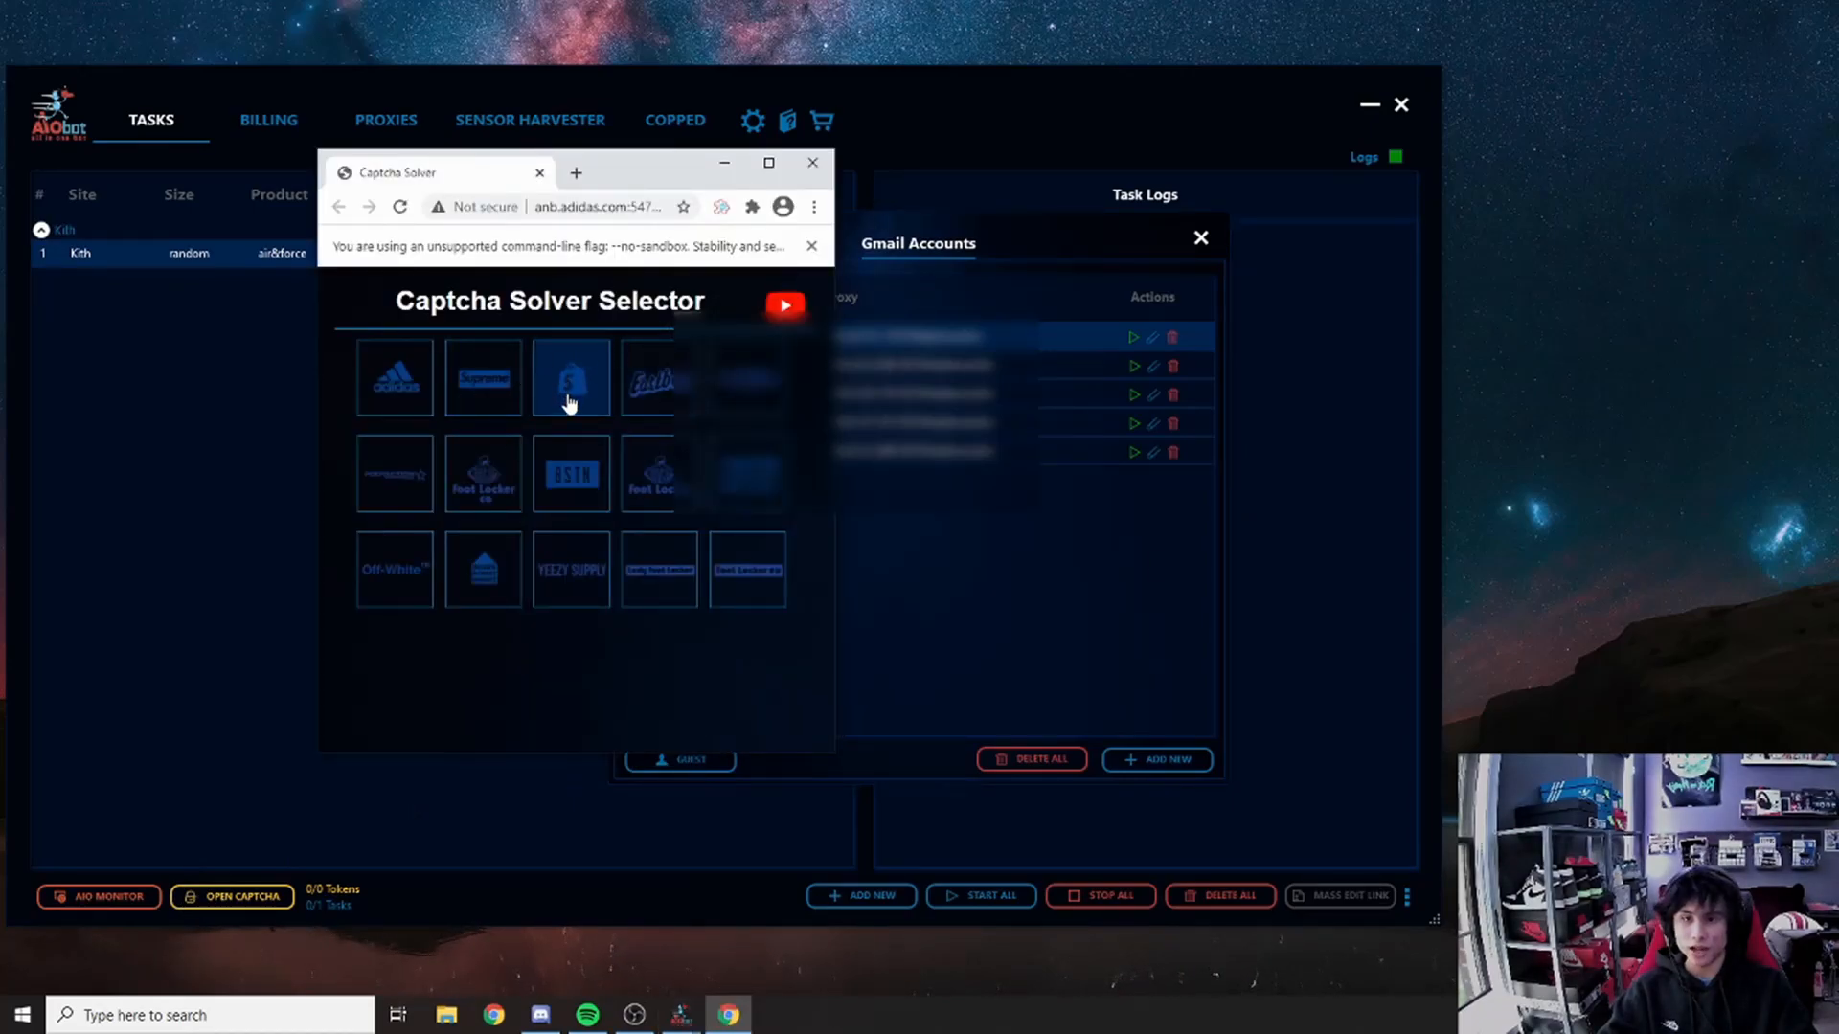
pyautogui.click(569, 402)
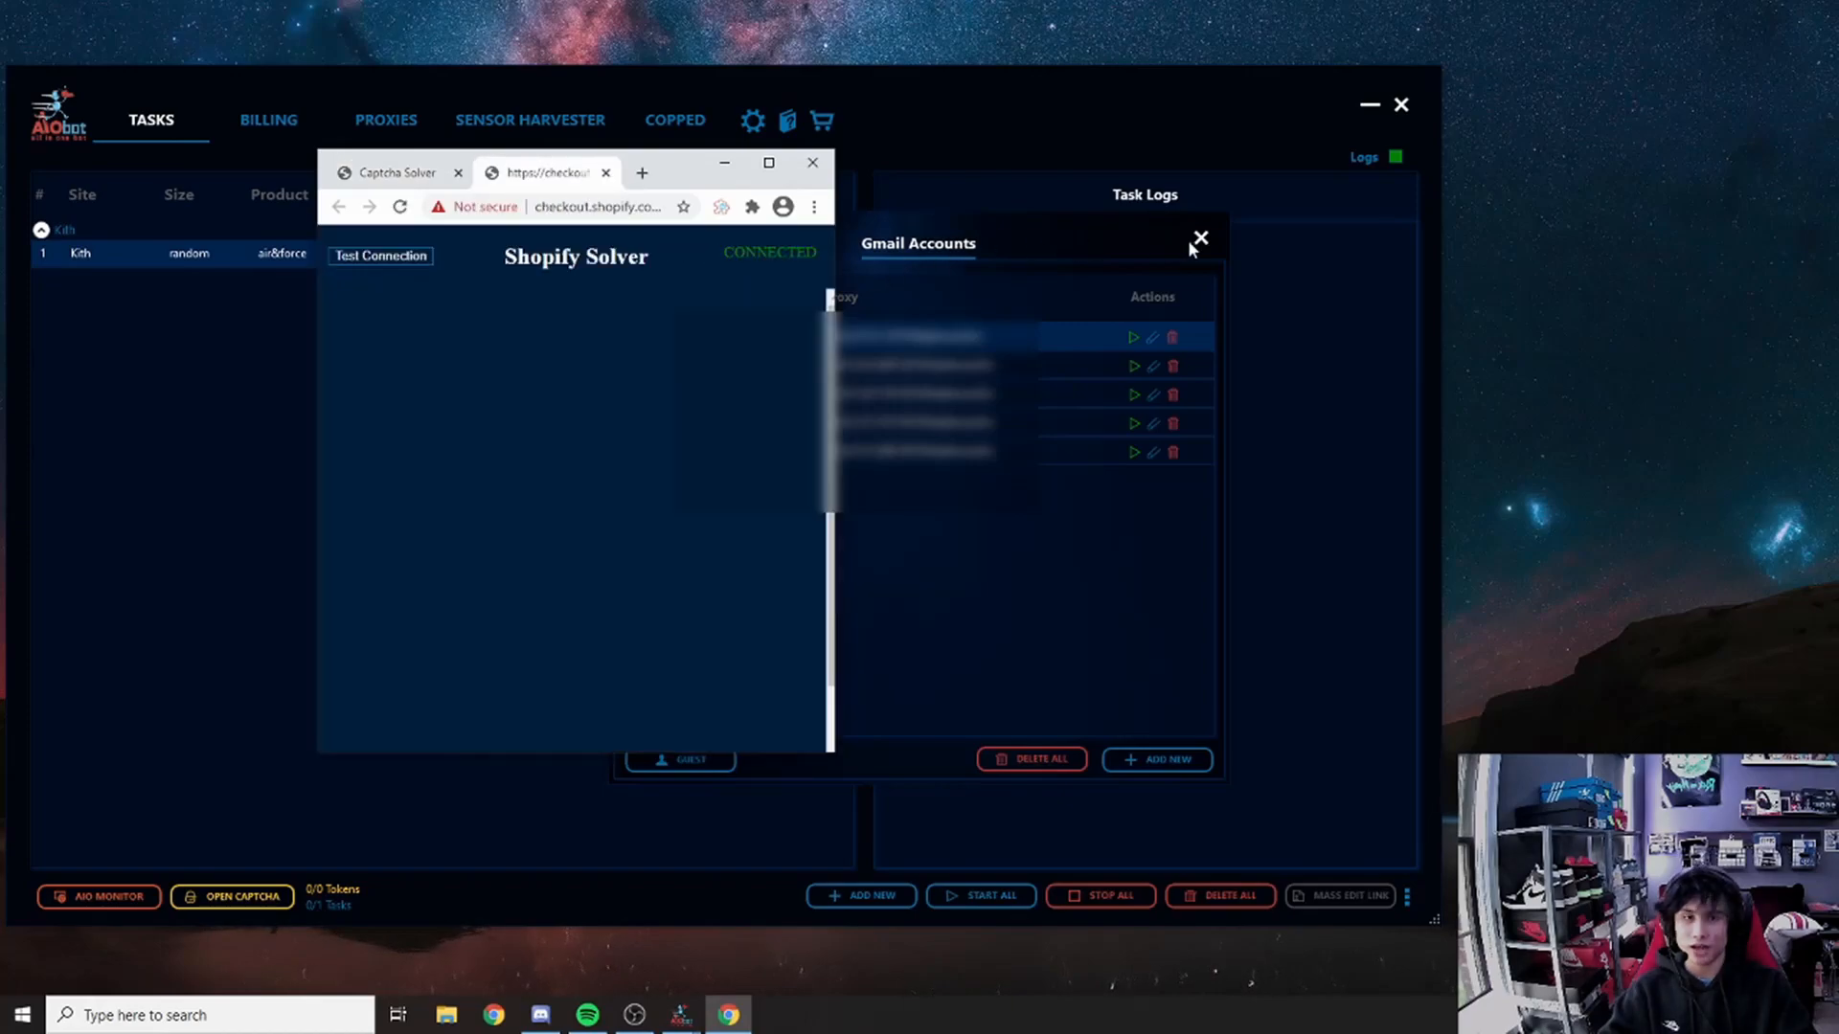
pyautogui.click(1201, 238)
pyautogui.click(673, 188)
pyautogui.moveTo(673, 189); pyautogui.dragTo(612, 196)
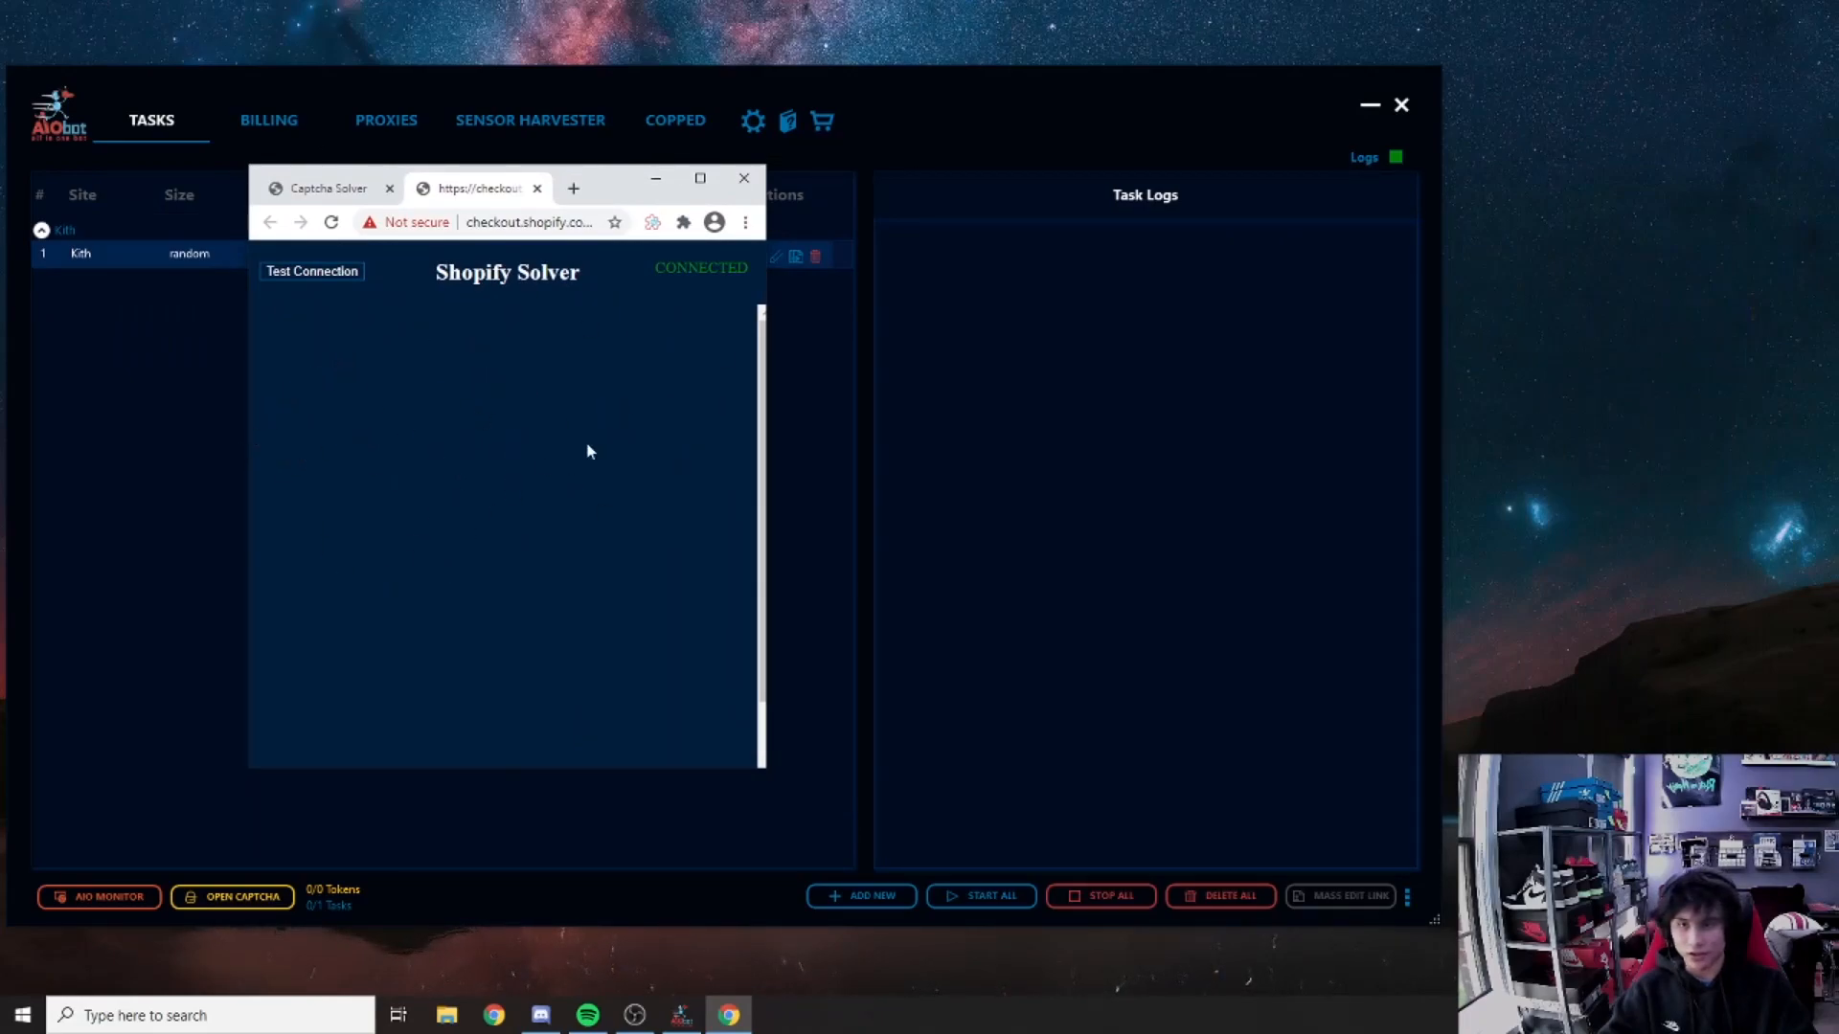
pyautogui.click(744, 182)
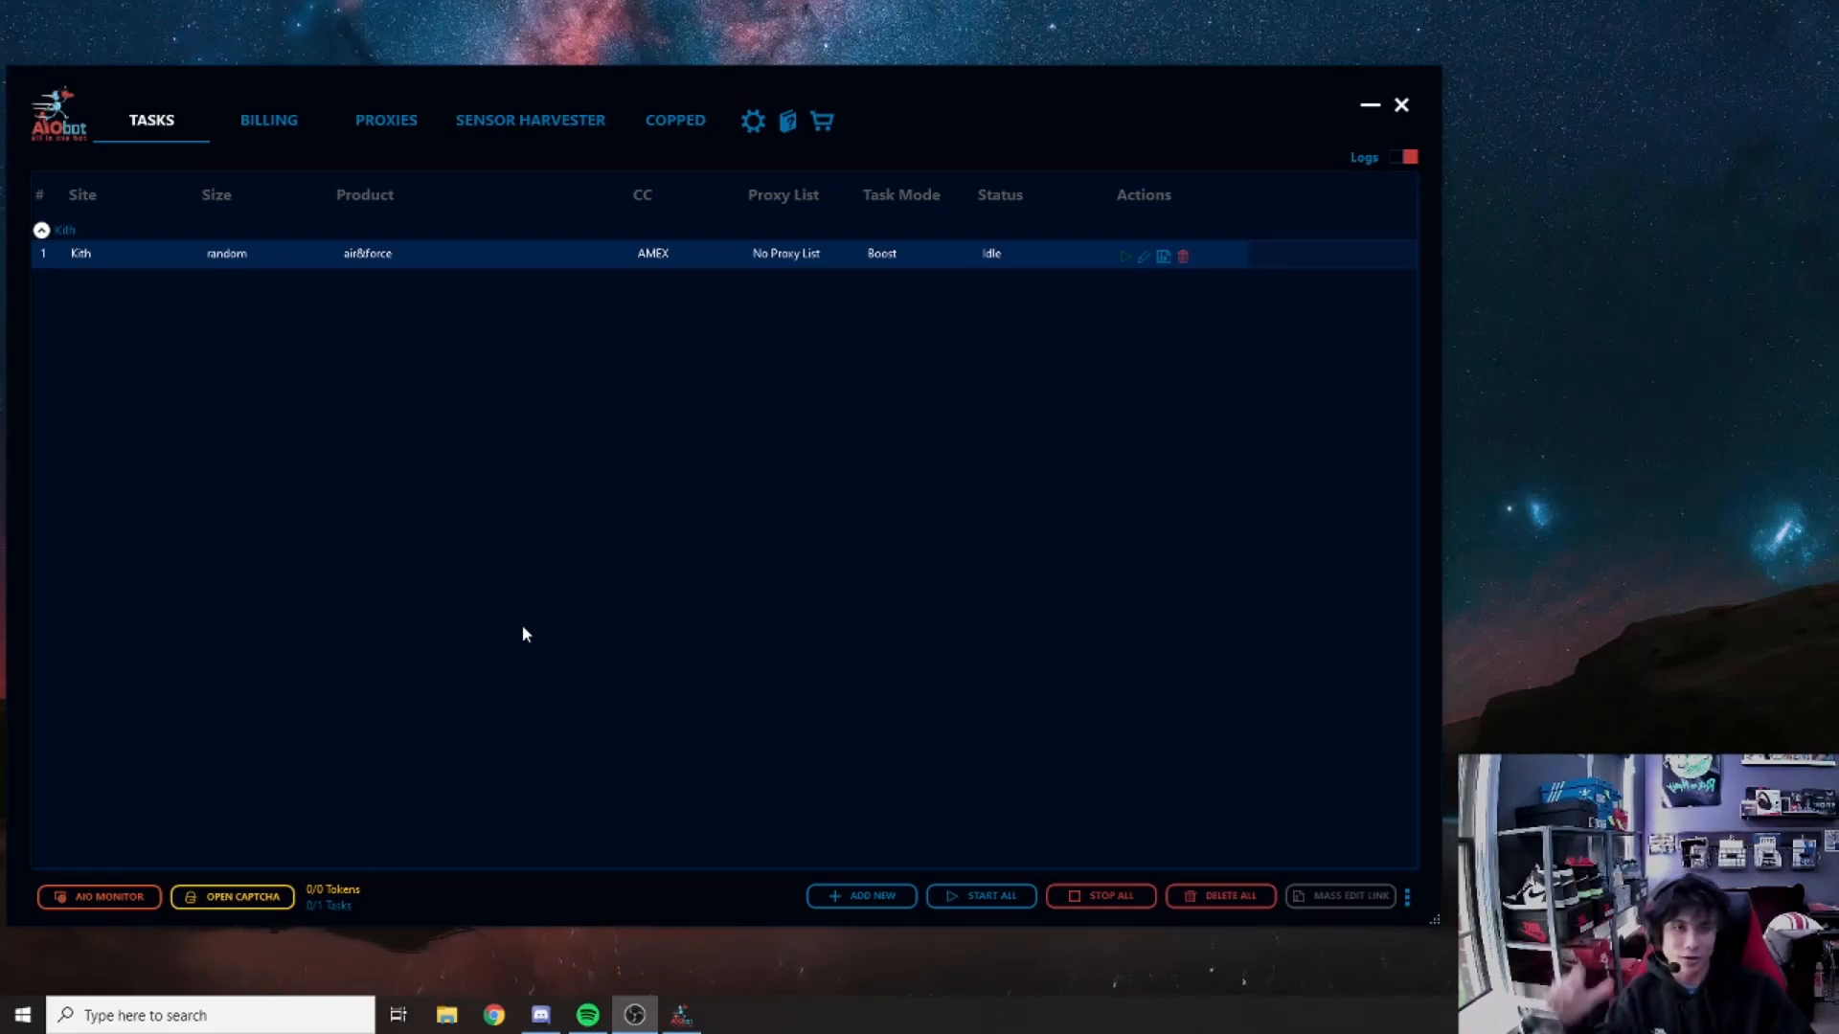
# Step: Delete the Kith task from its row, leaving No Tasks Yet
pyautogui.click(1183, 257)
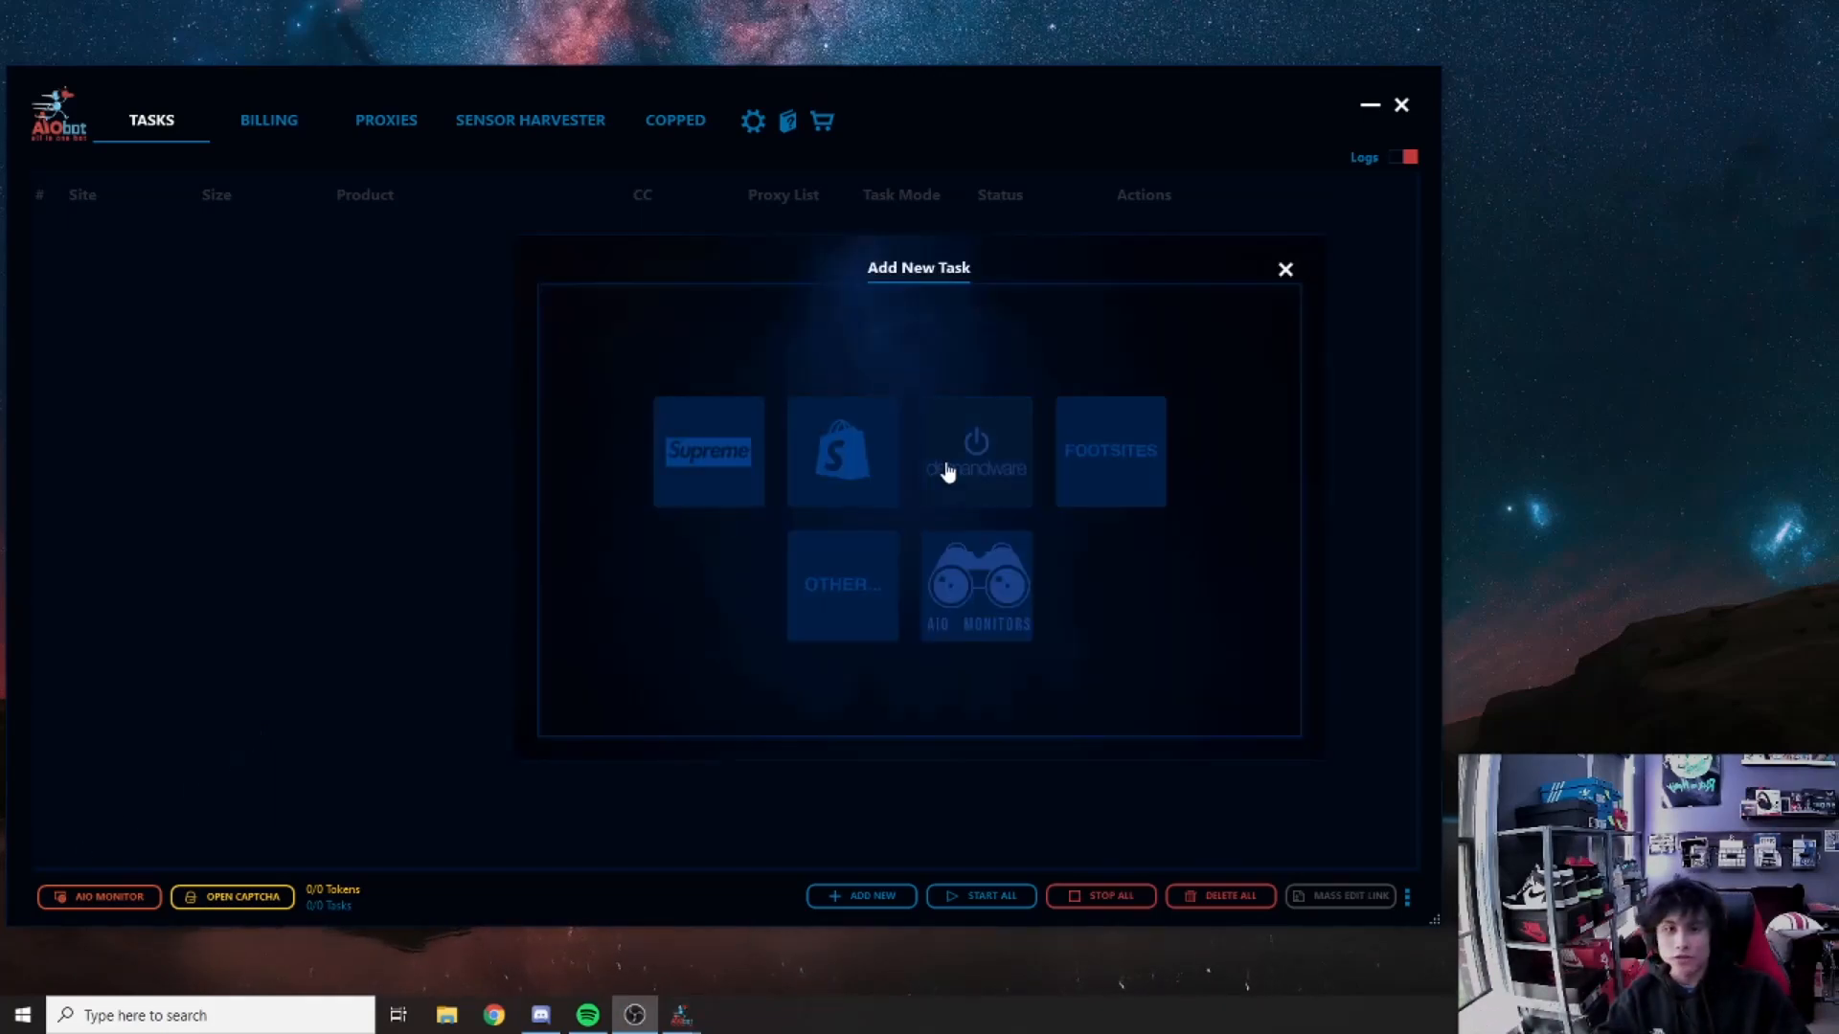
# Step: Start a new Yeezy Supply task with the Waiting Room option turned on
pyautogui.click(950, 463)
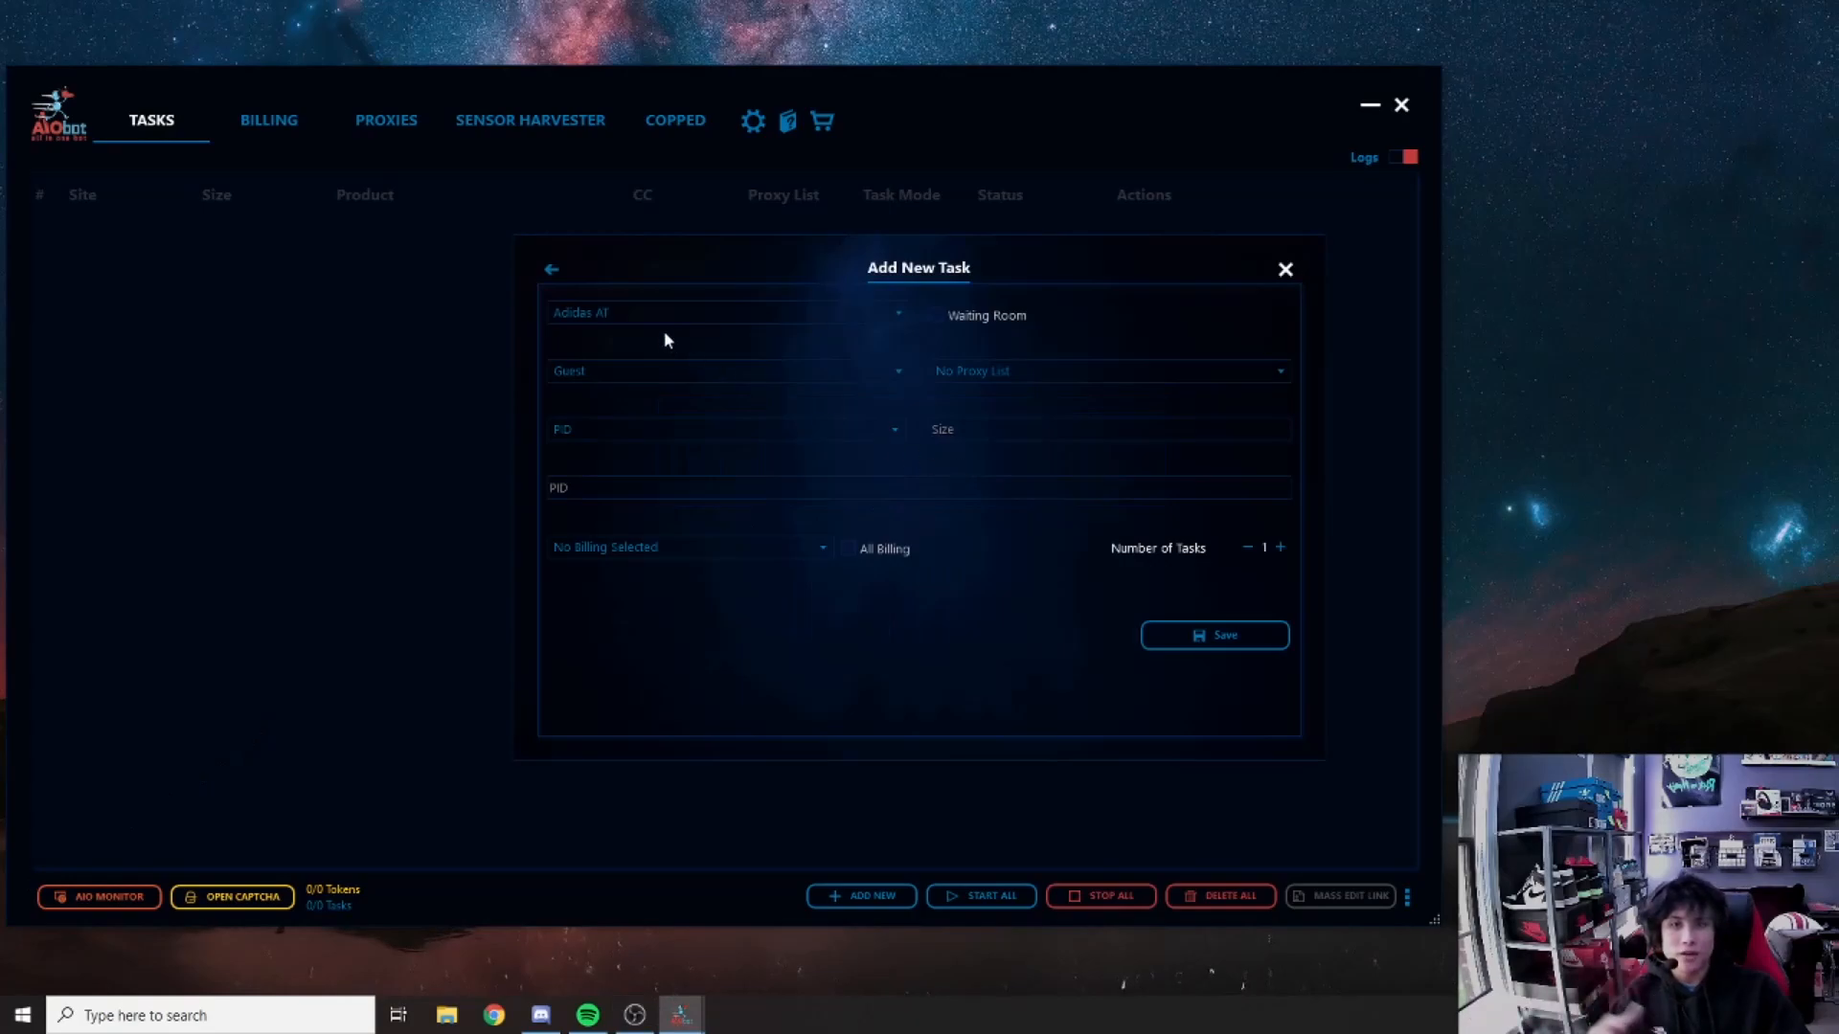
pyautogui.click(897, 313)
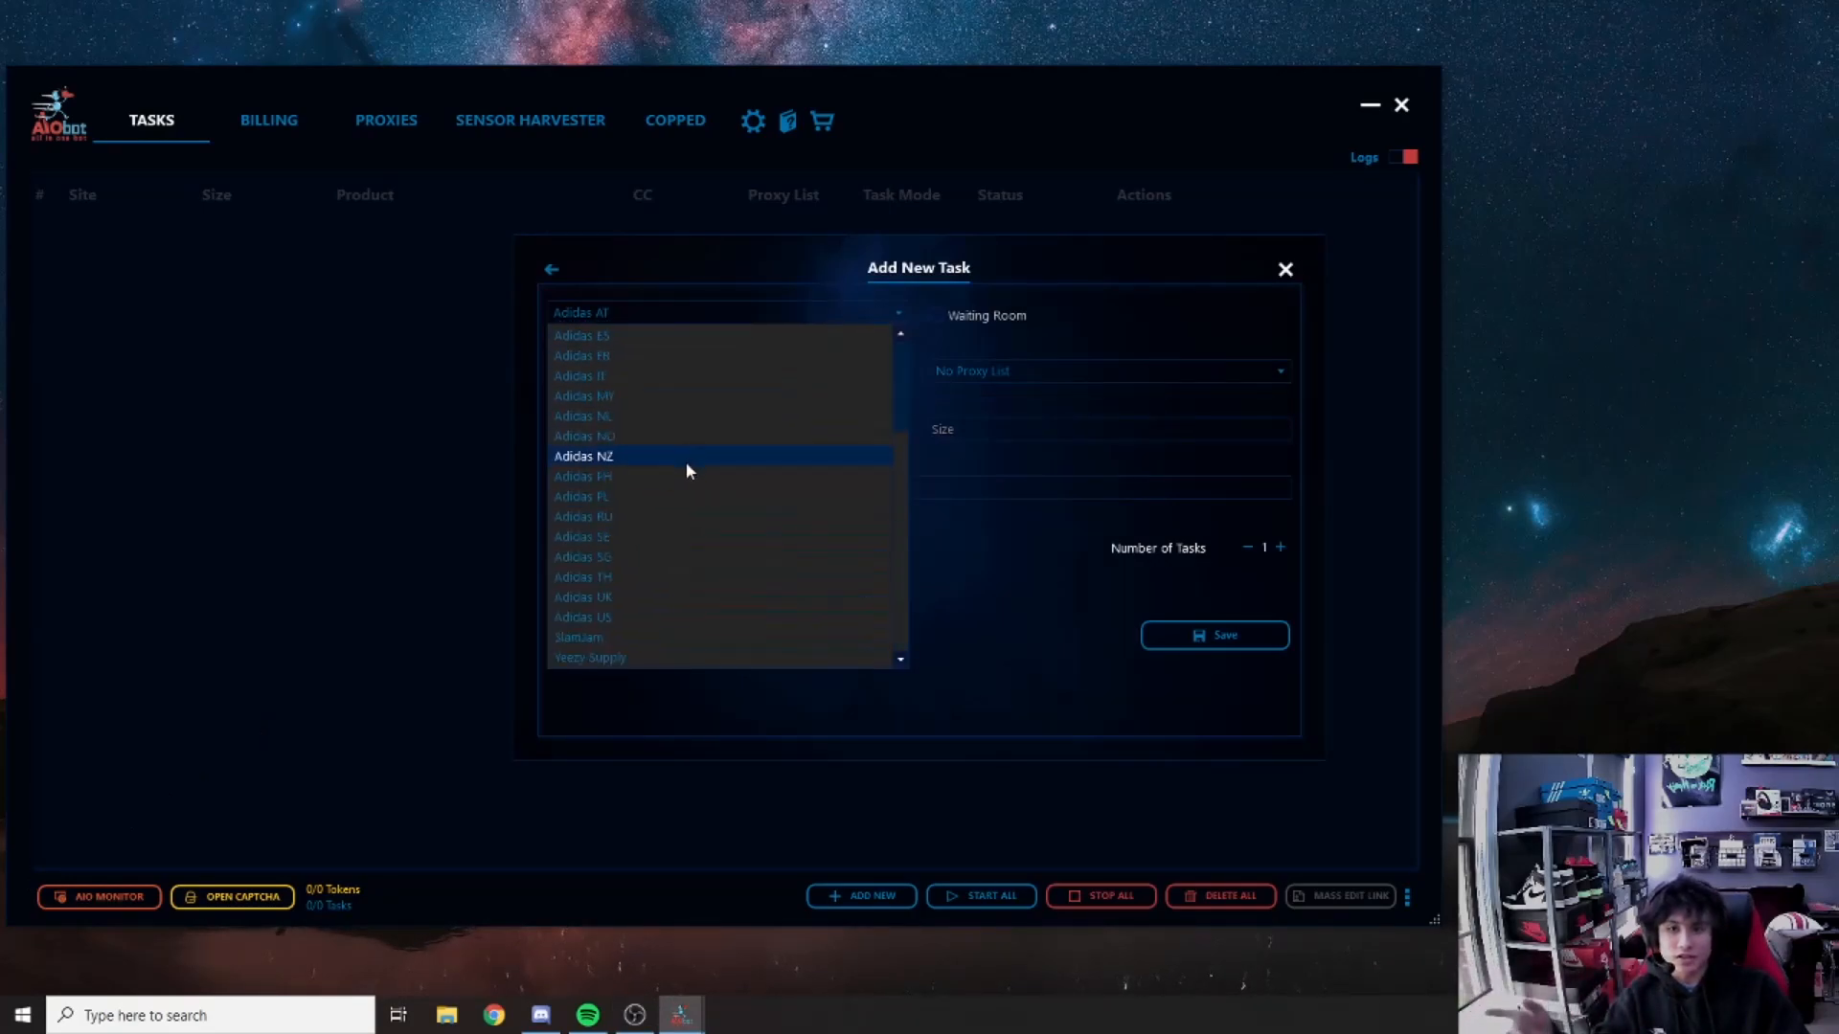
pyautogui.scroll(3, 624, 496)
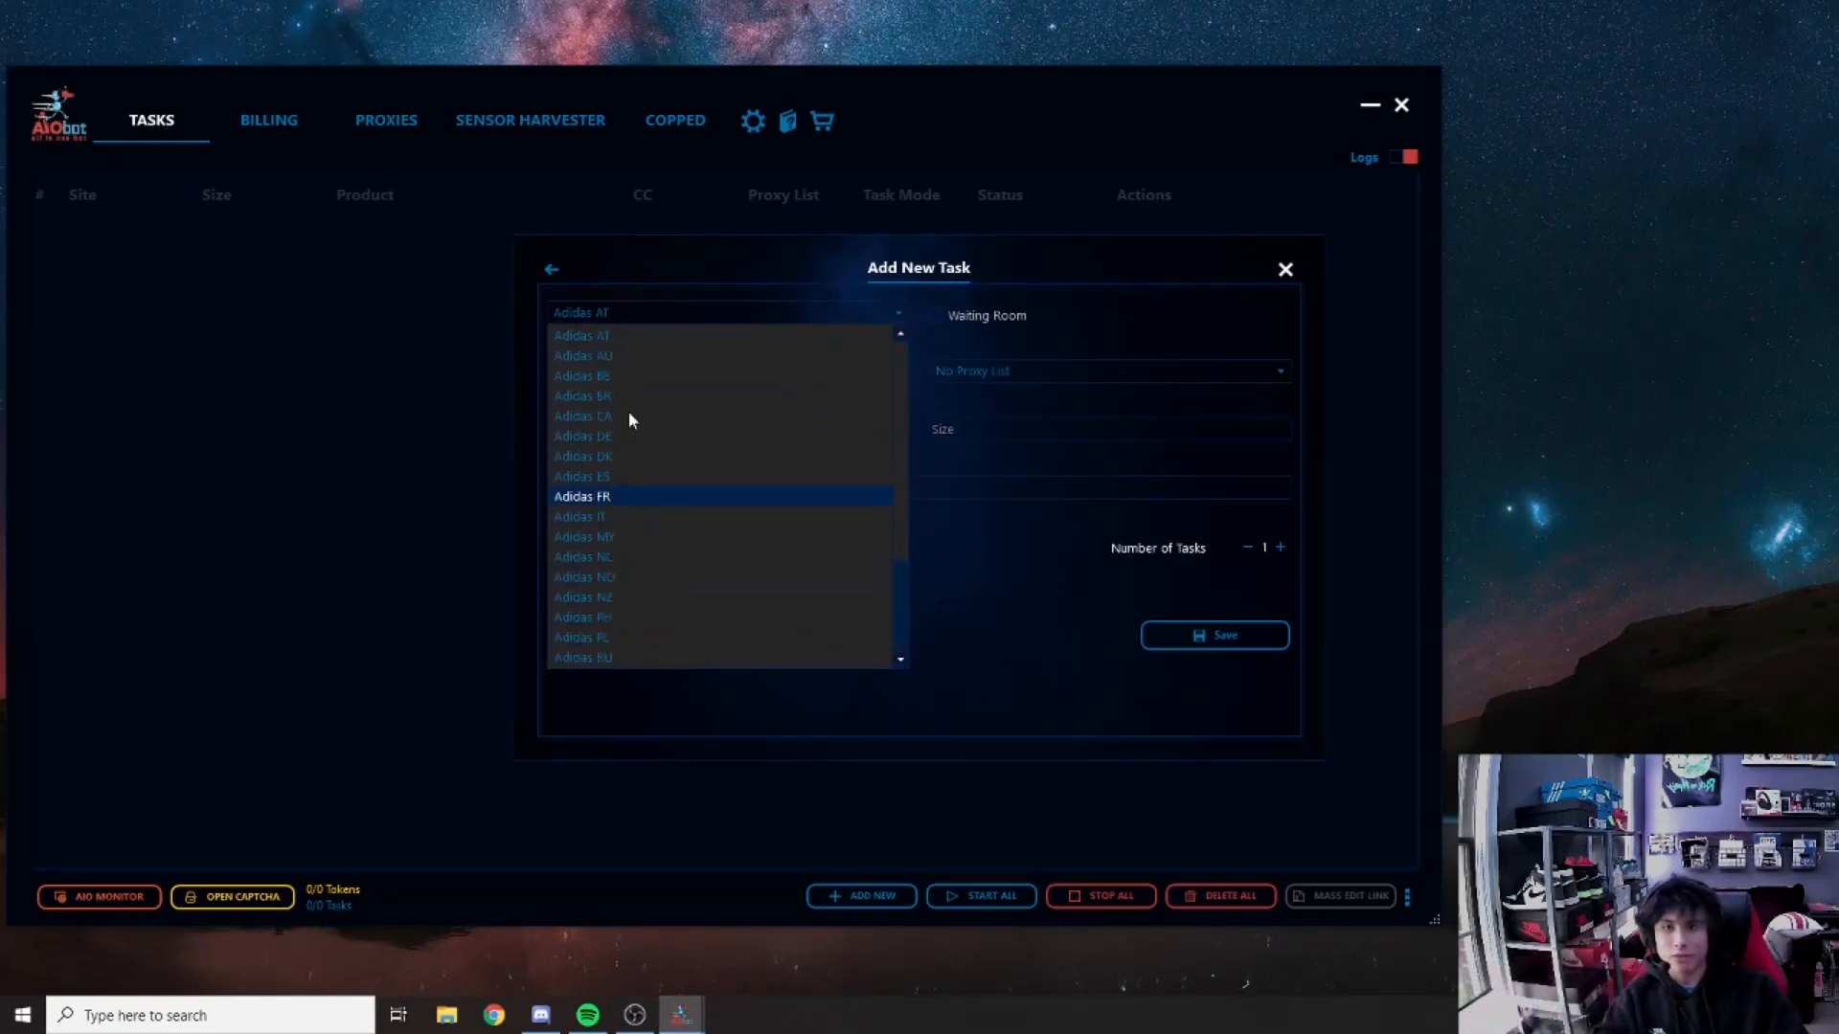
pyautogui.scroll(-3, 810, 402)
pyautogui.click(582, 659)
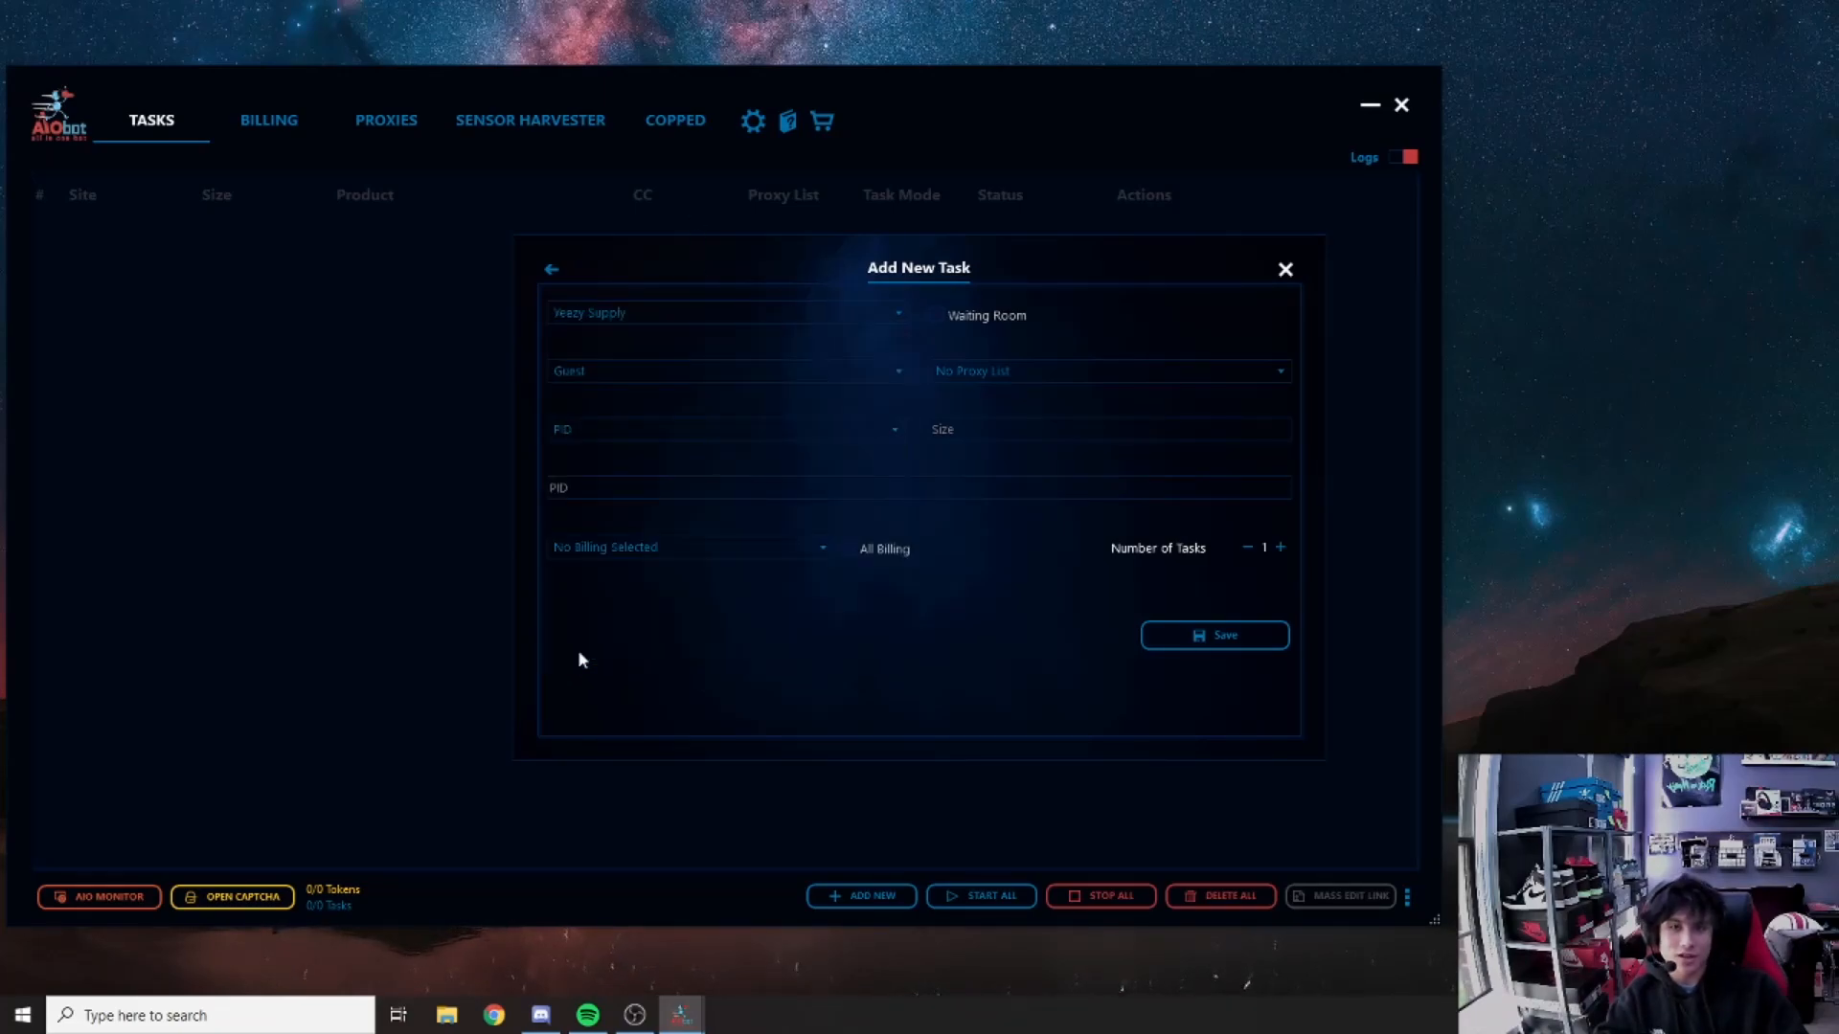
pyautogui.click(937, 316)
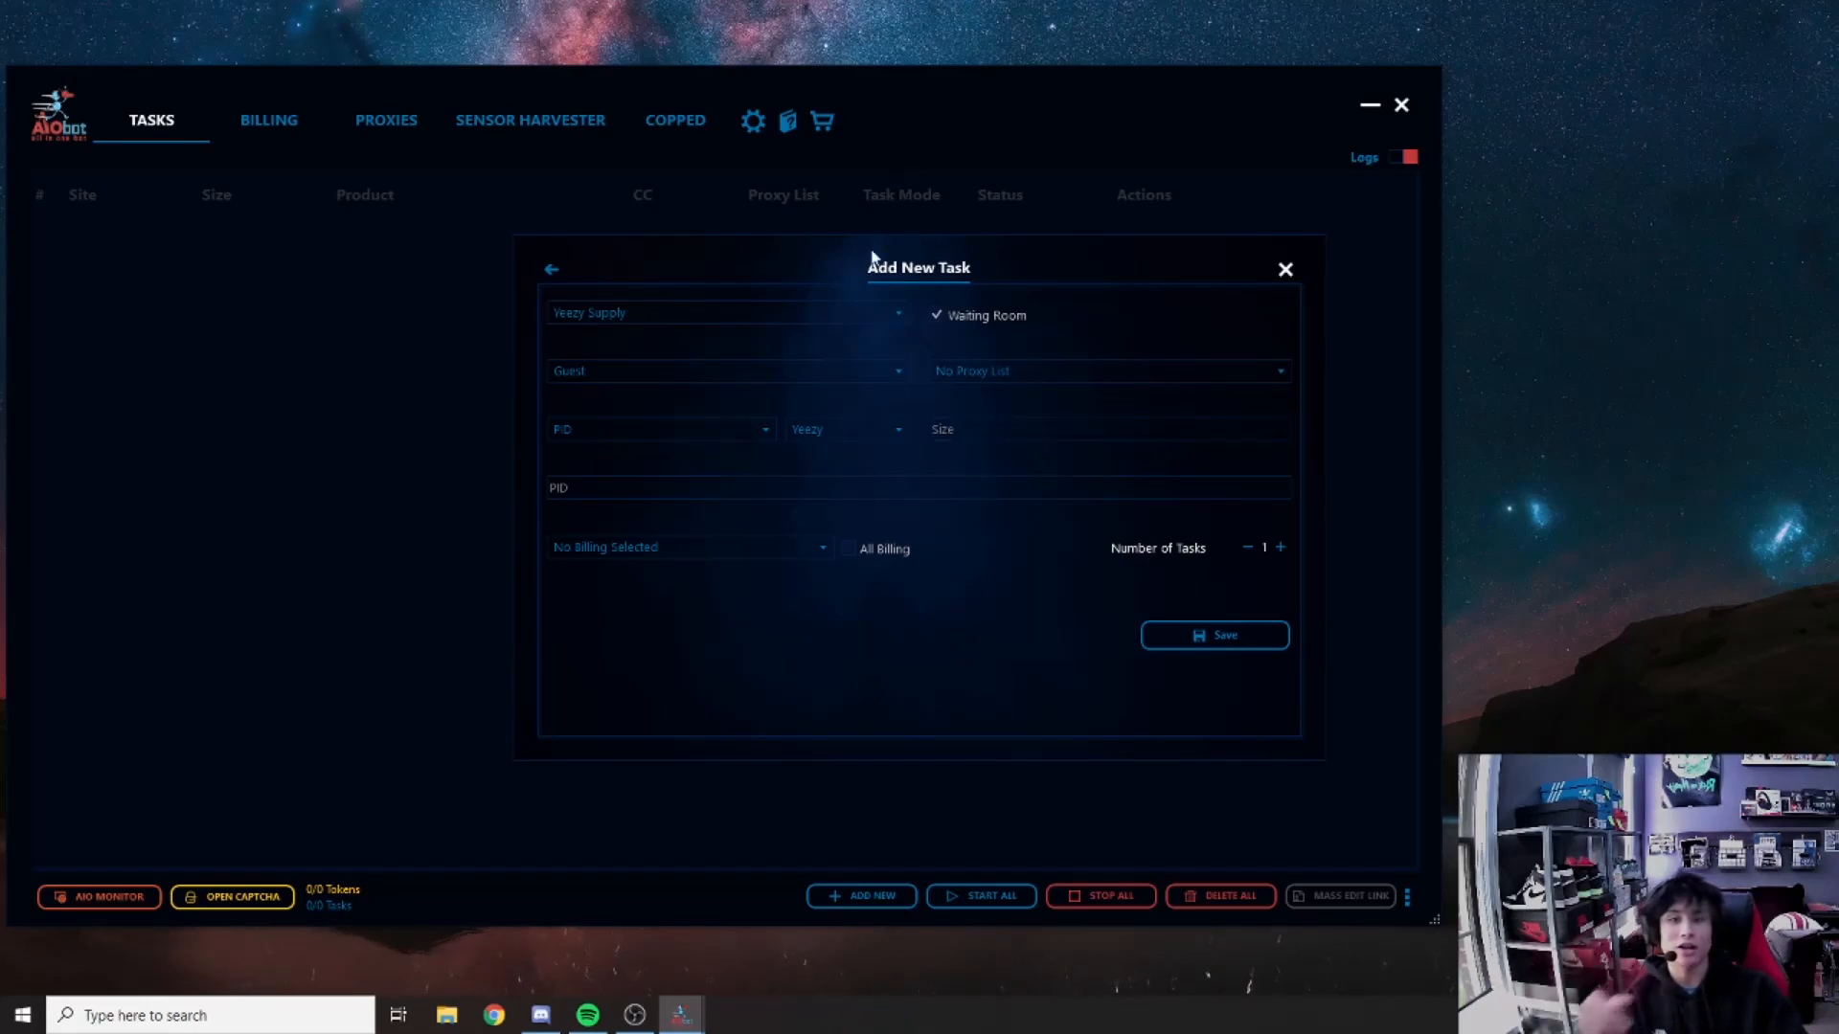
# Step: Keep the Guest profile, No Proxy List and PID product input
pyautogui.click(796, 364)
pyautogui.click(797, 364)
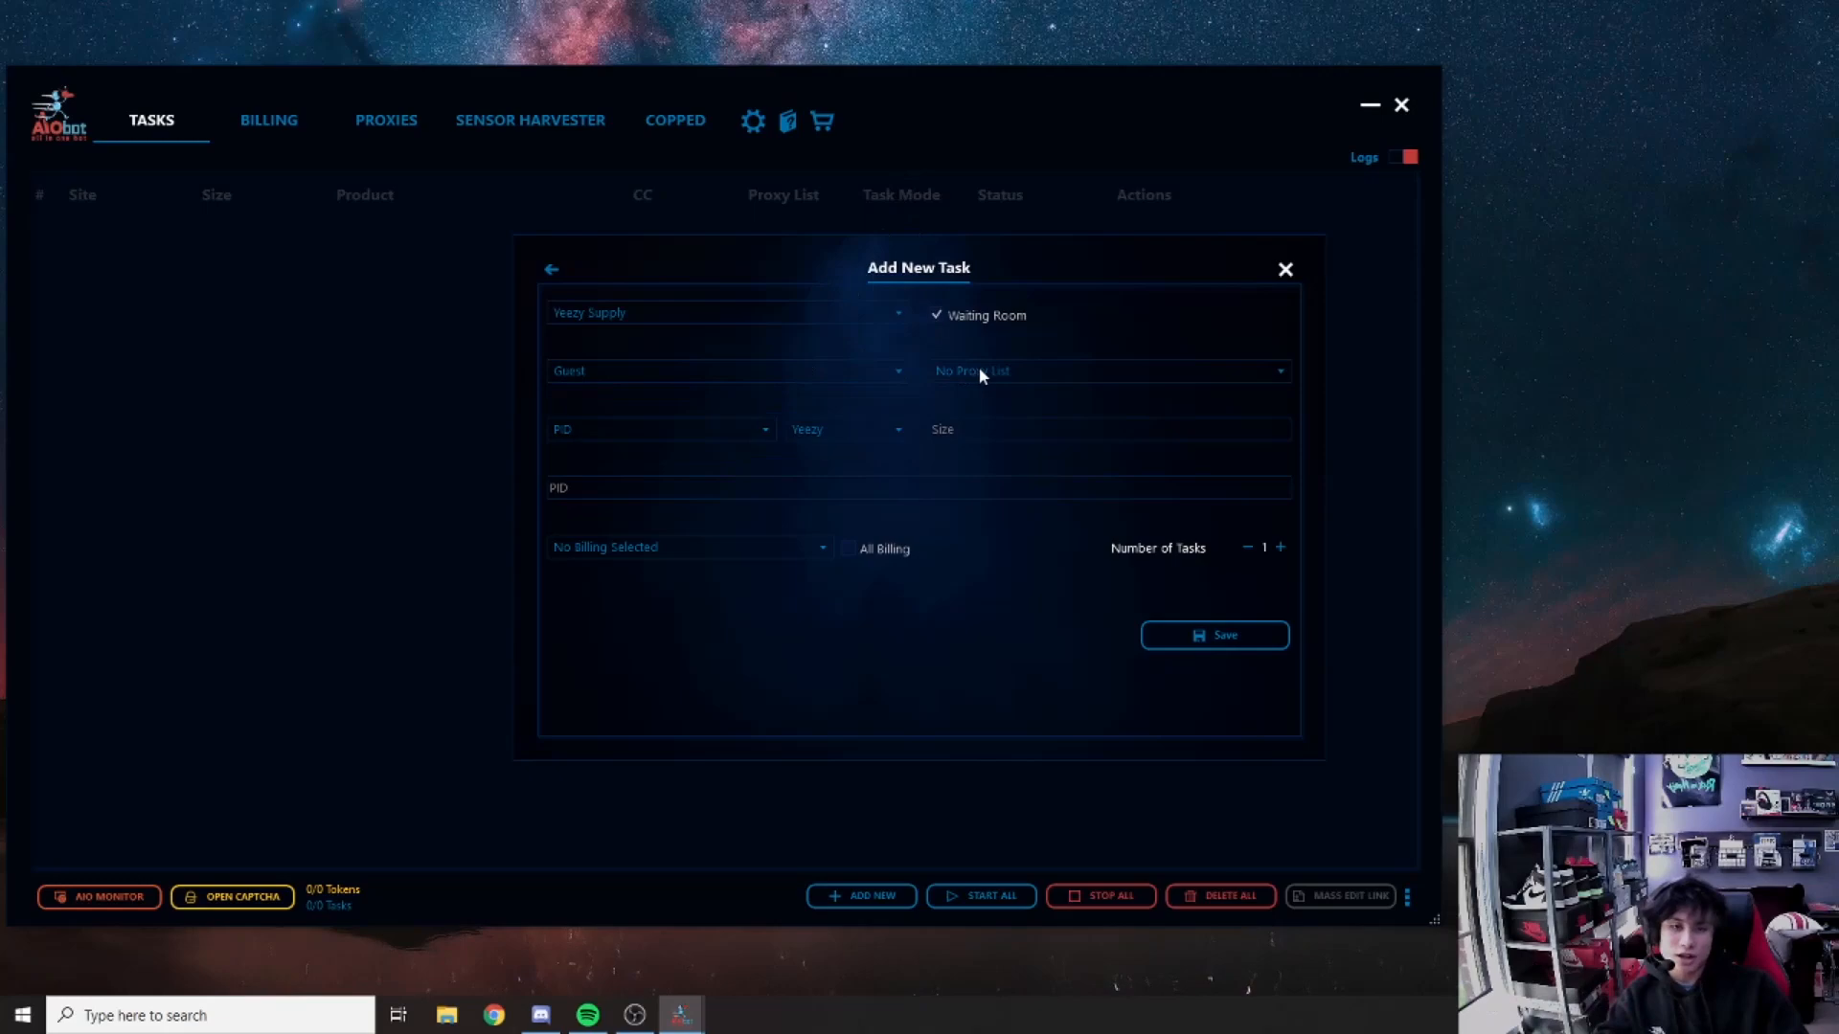
pyautogui.click(982, 376)
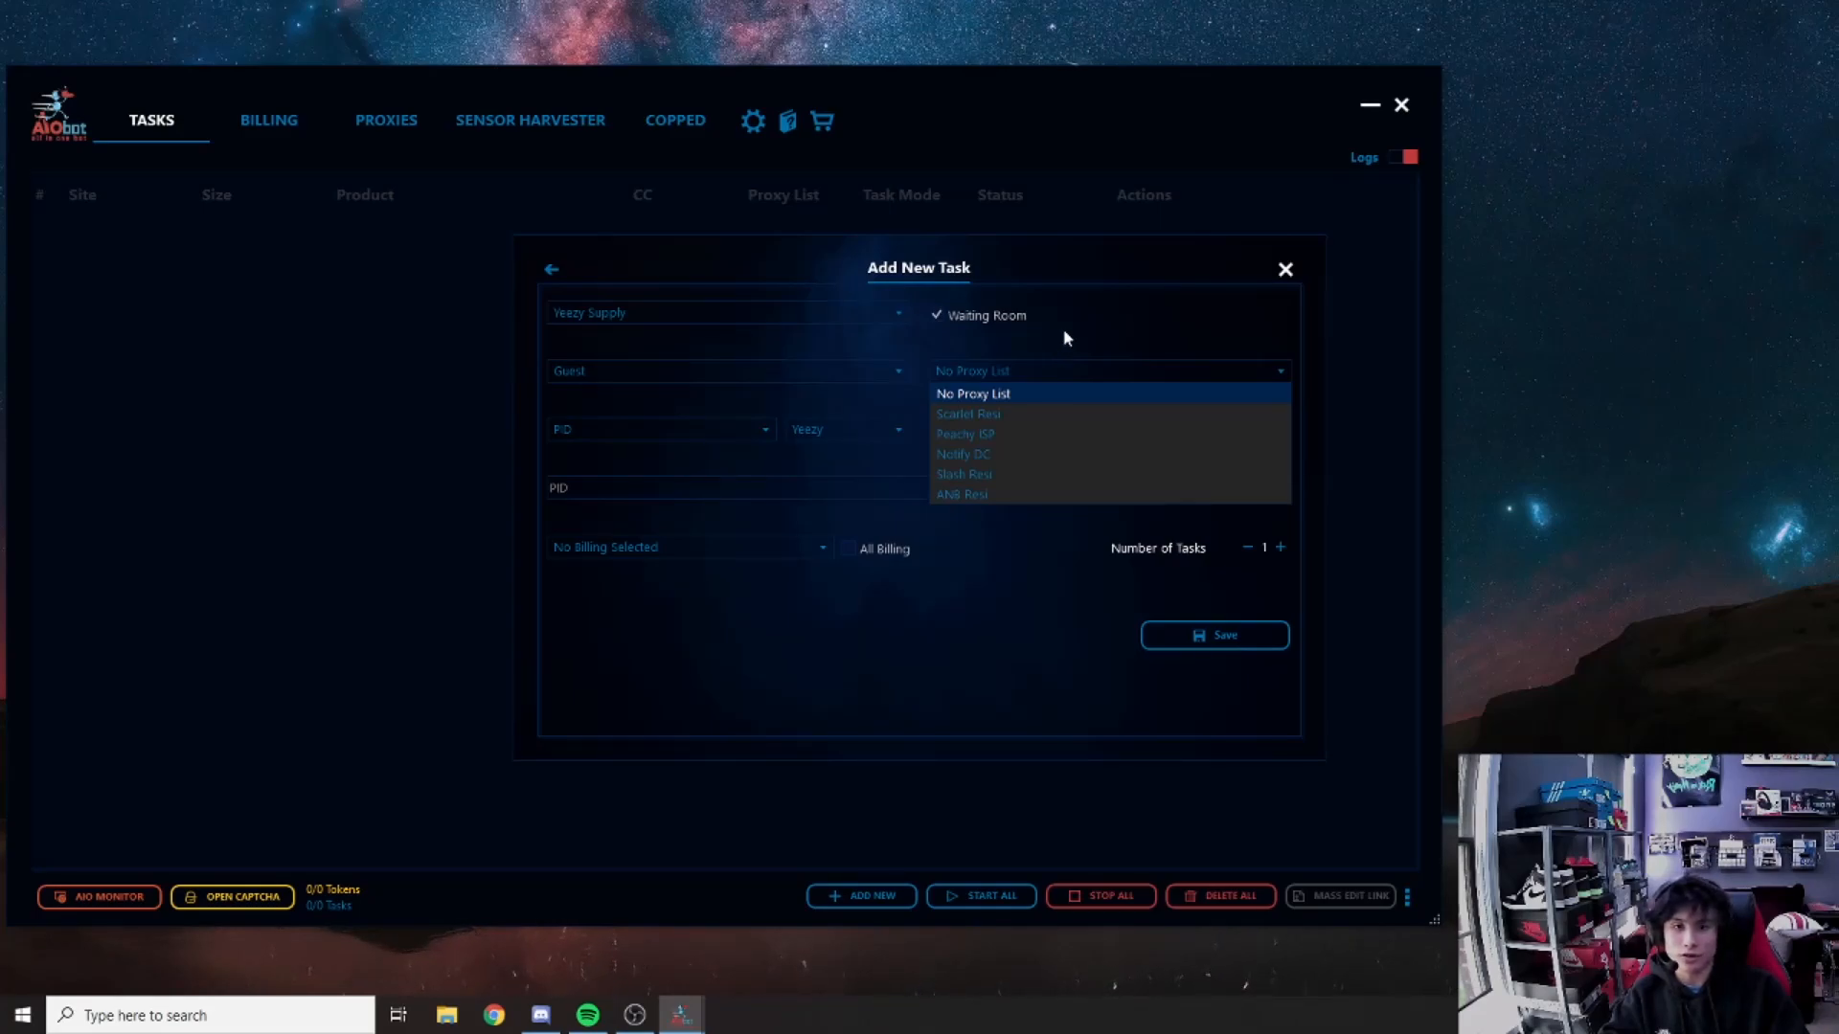
pyautogui.click(1065, 337)
pyautogui.click(648, 428)
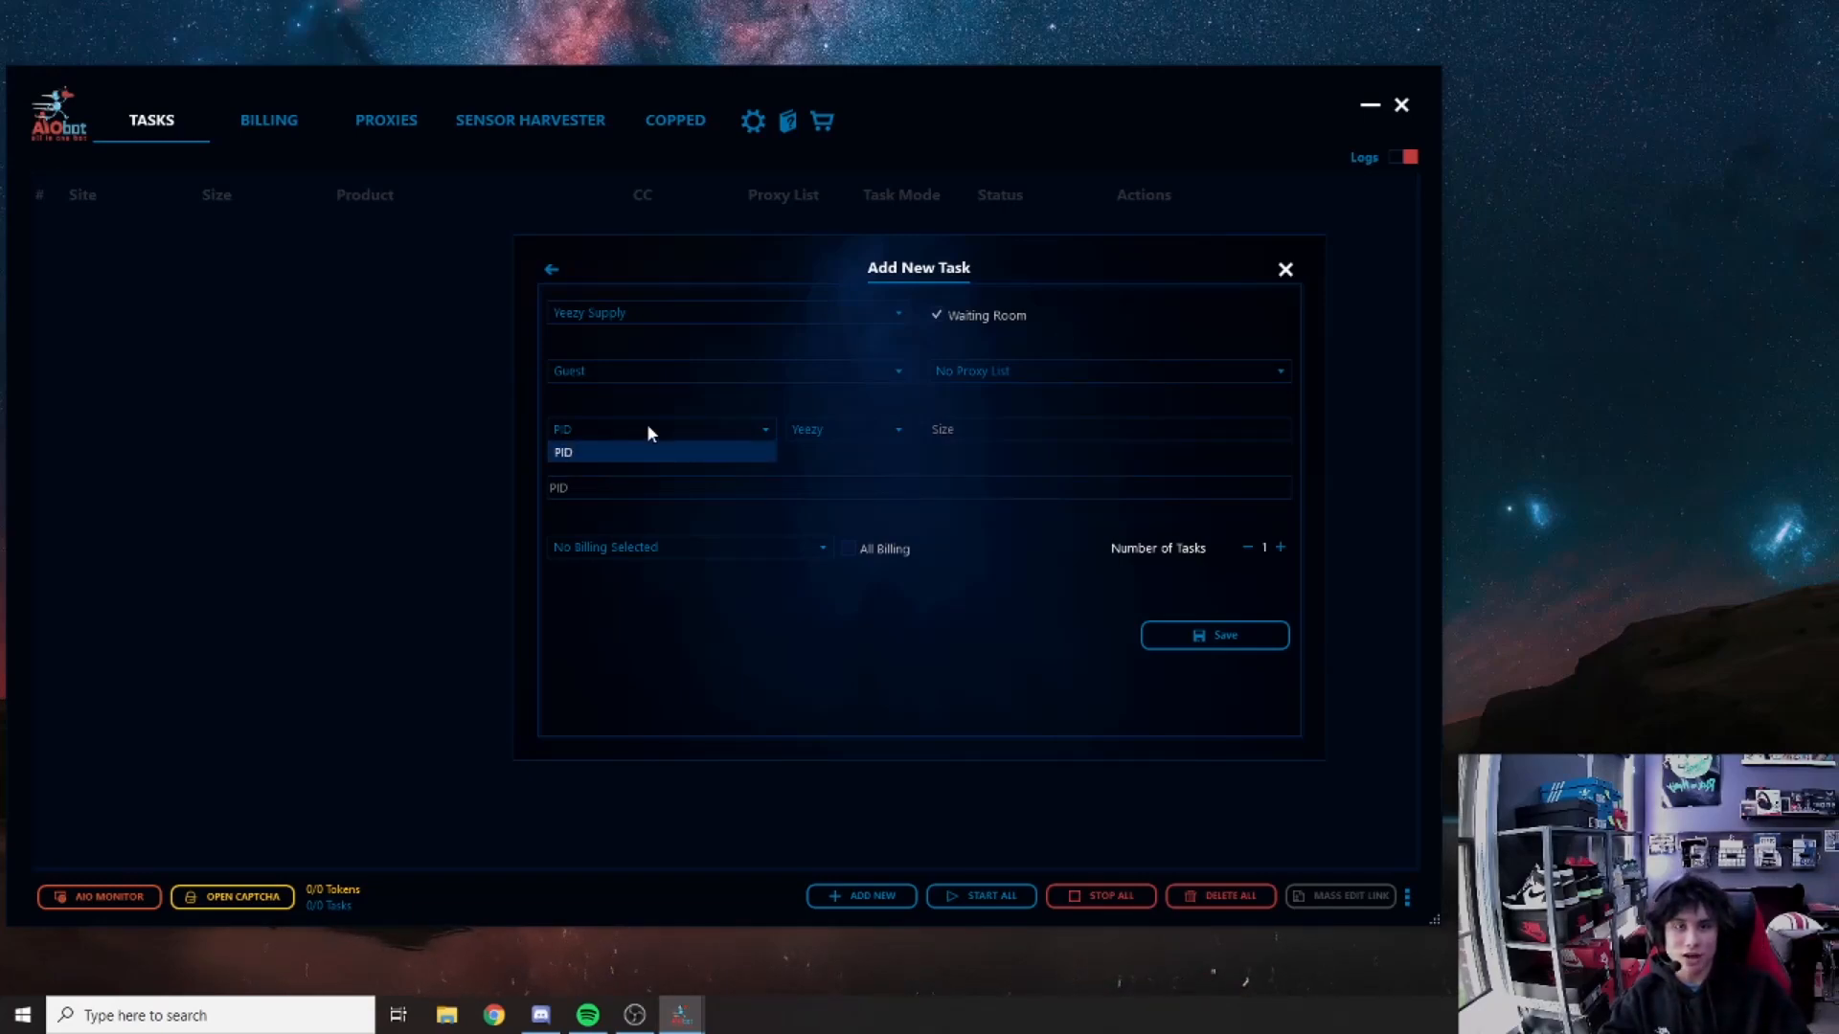
pyautogui.click(647, 429)
# Step: Set the task mode to Yeezy after briefly switching it to Normal
pyautogui.click(831, 429)
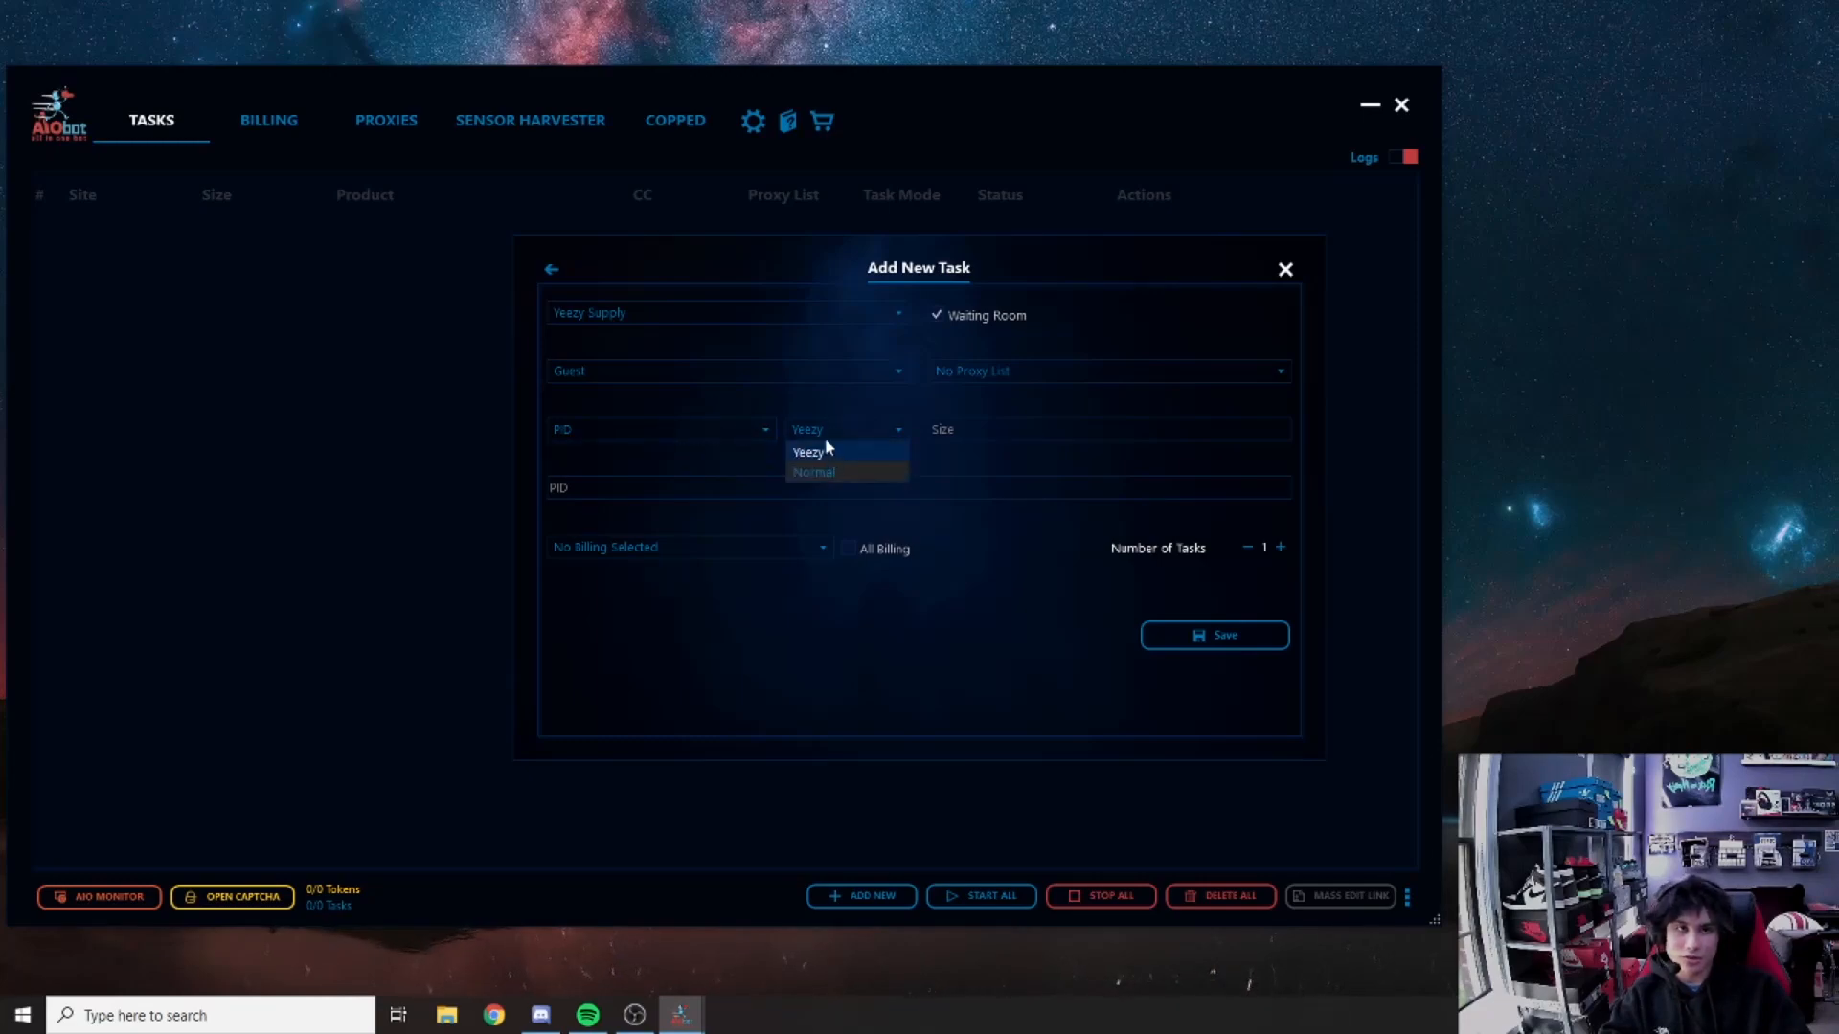
pyautogui.click(830, 451)
pyautogui.click(823, 436)
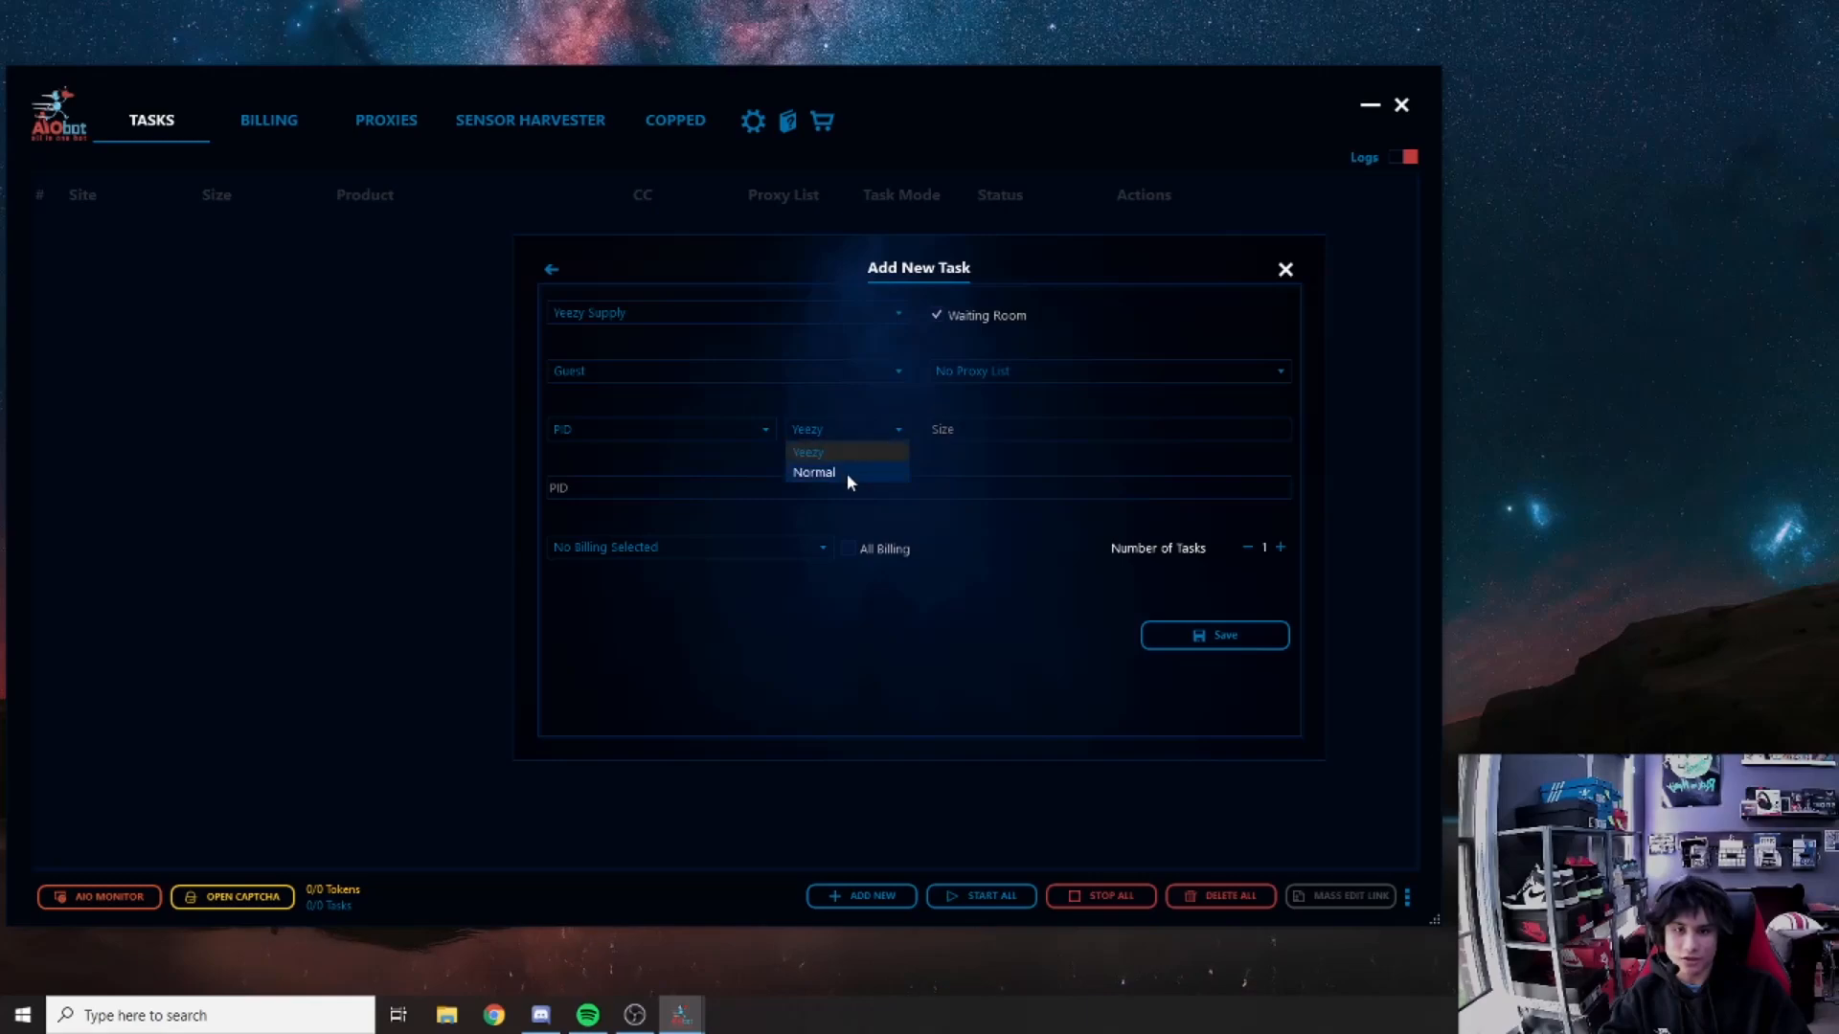
pyautogui.click(829, 471)
pyautogui.click(806, 438)
pyautogui.click(808, 453)
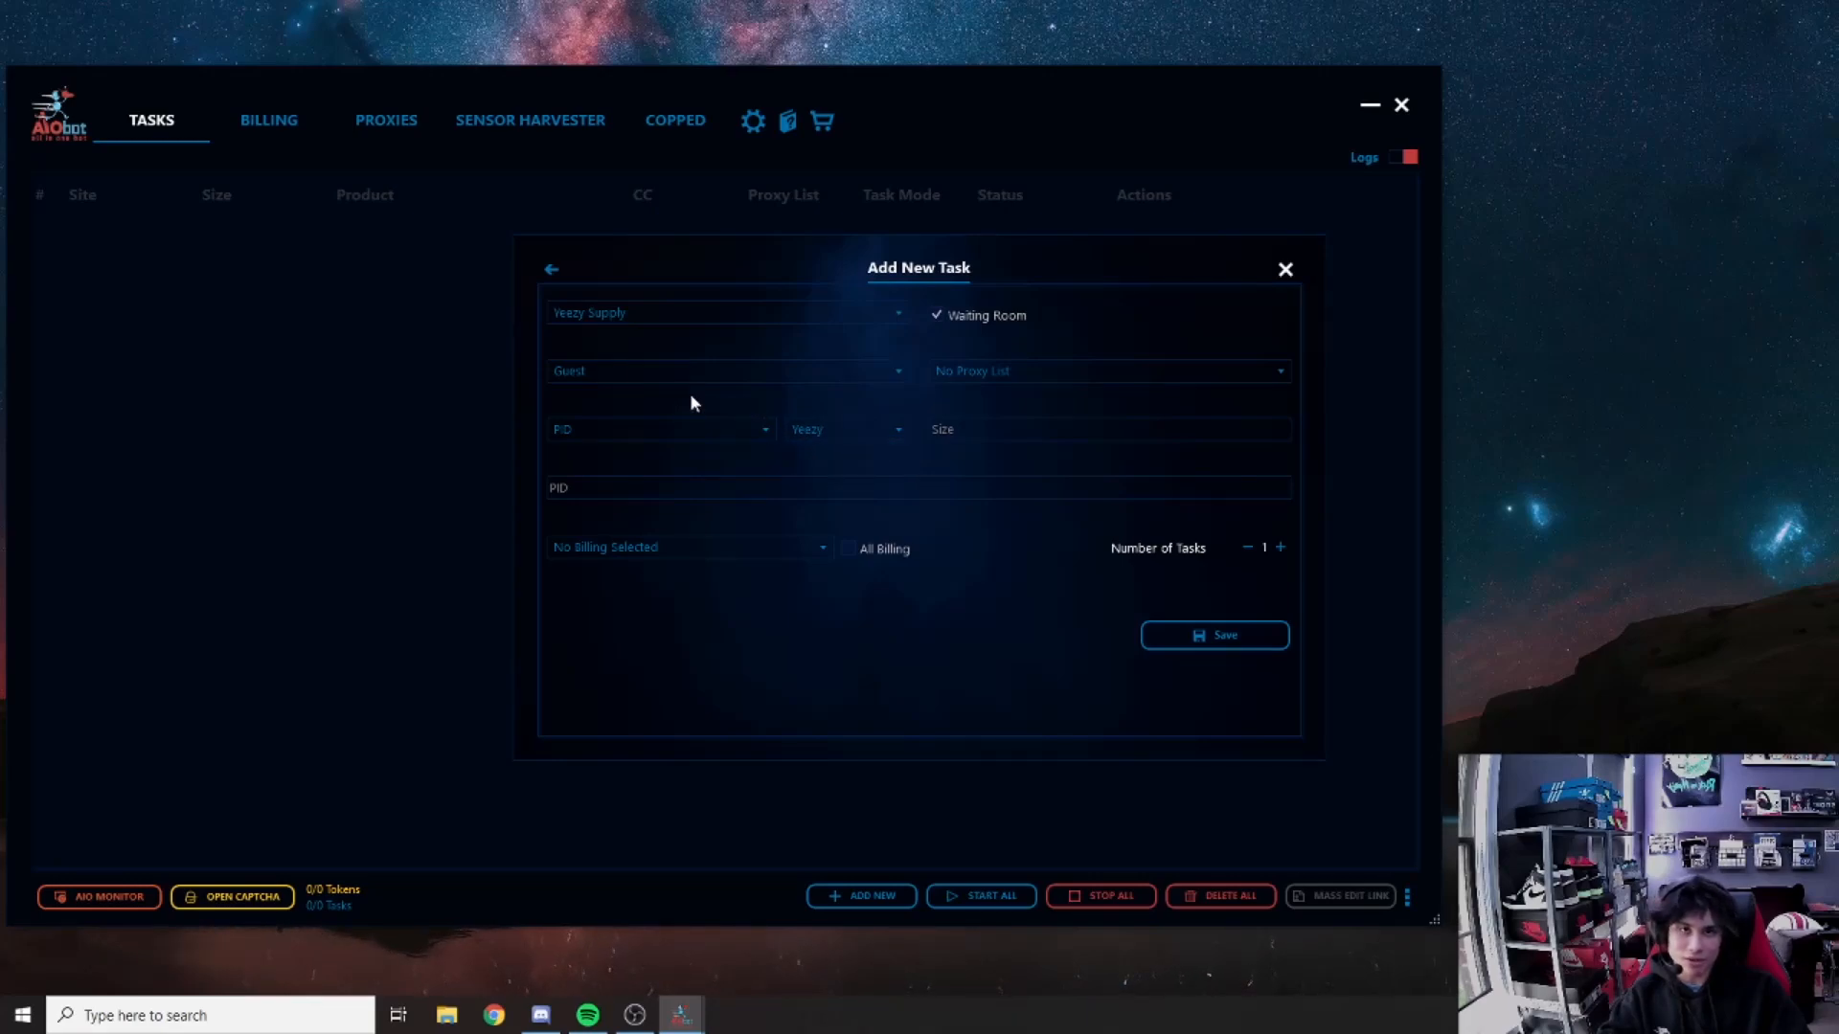
# Step: Leave the size field empty, focus the PID field, and open a new Chrome window
pyautogui.click(979, 430)
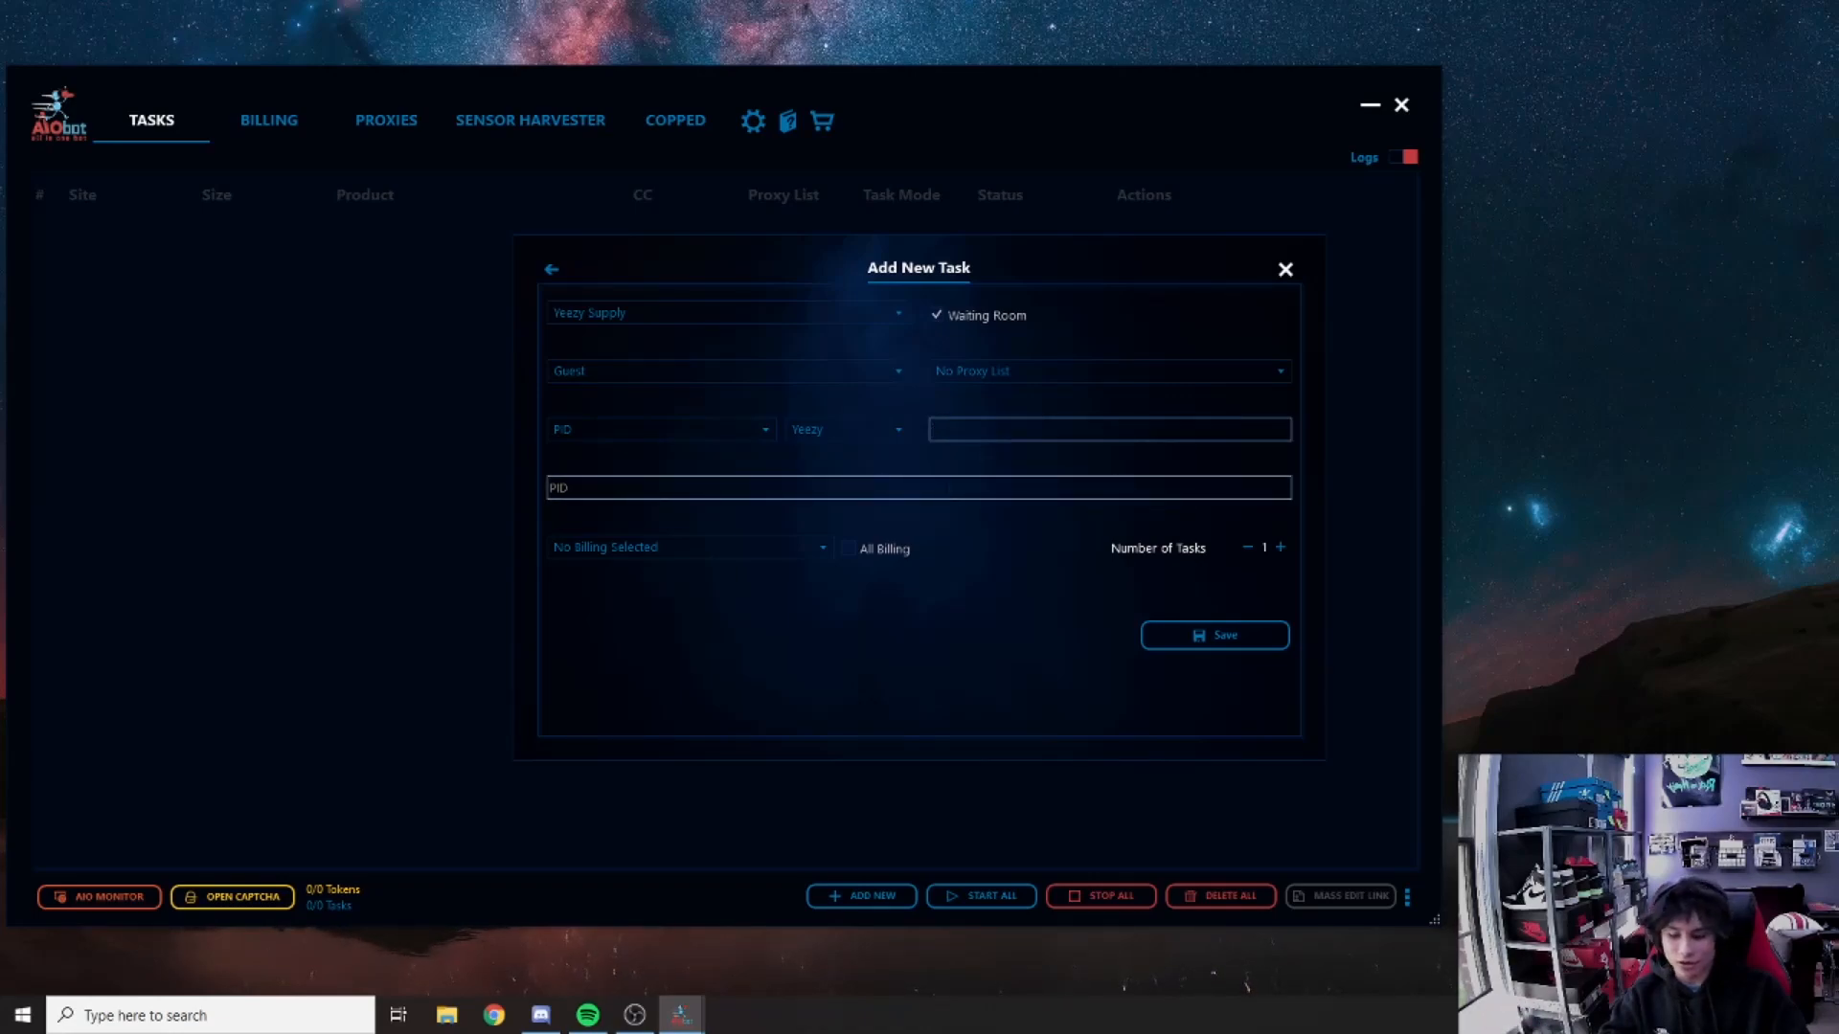
pyautogui.write('random')
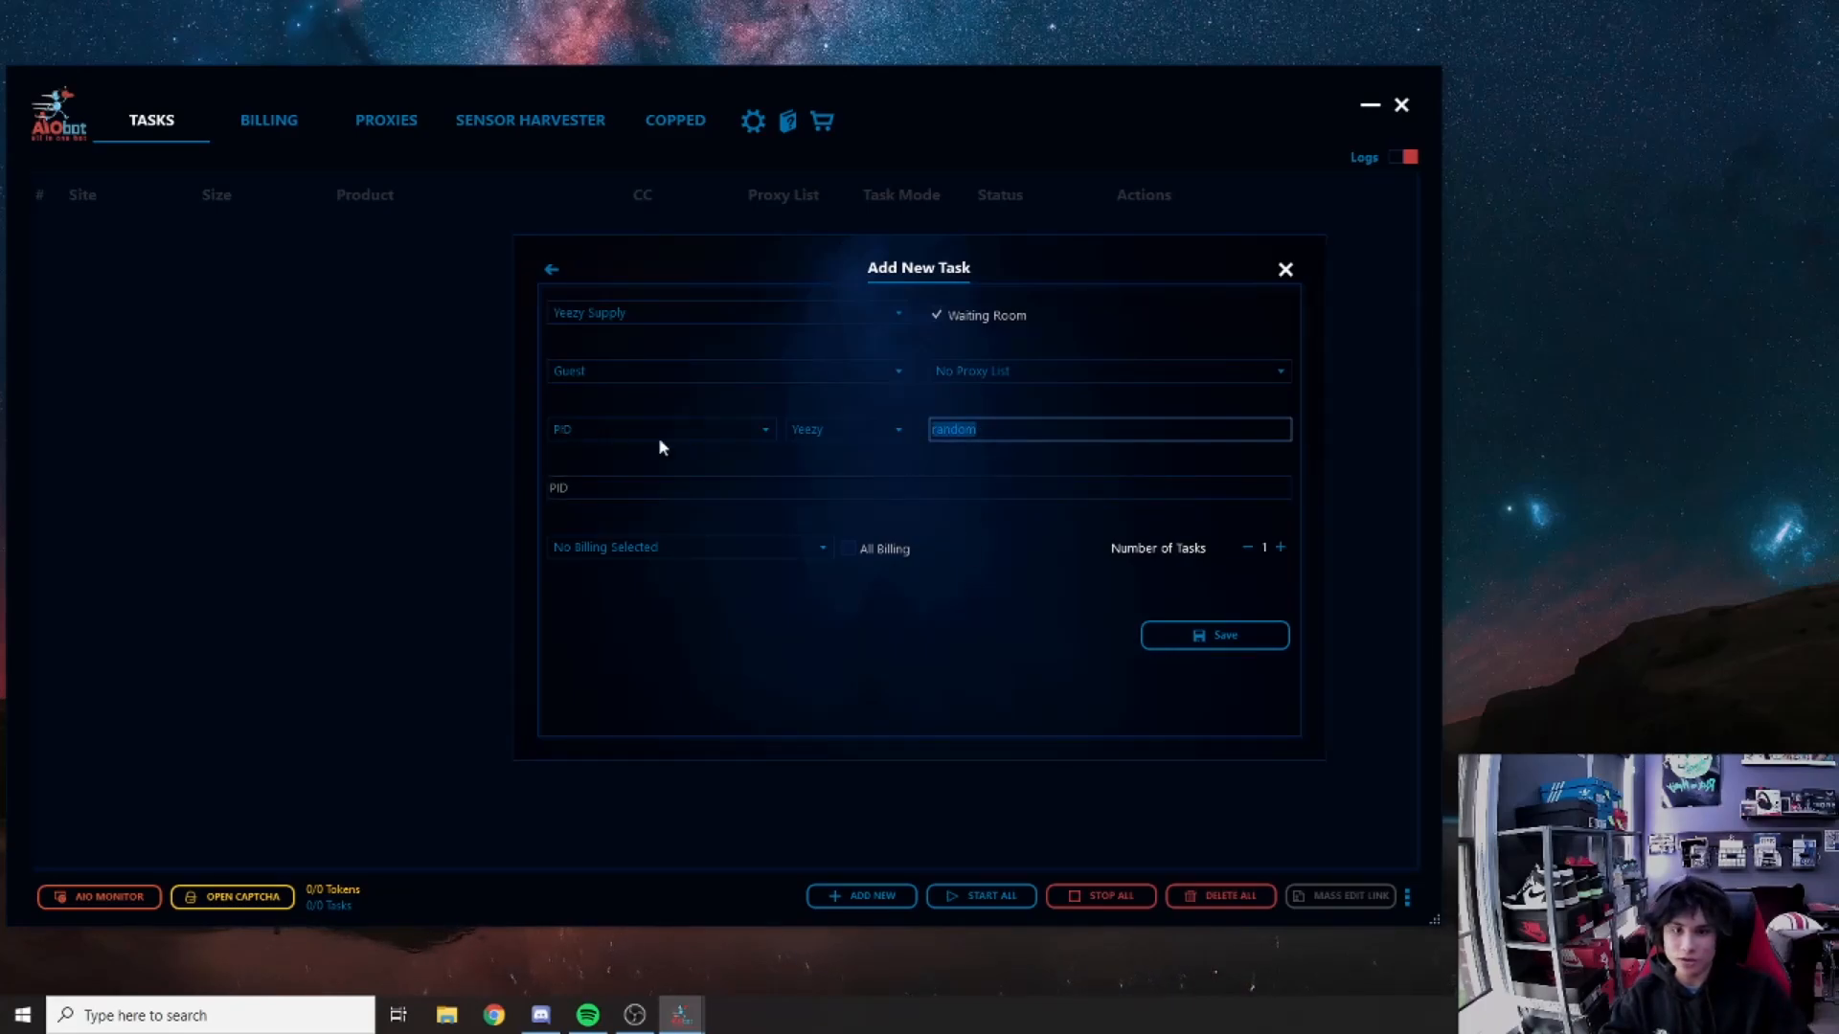
pyautogui.press('BackSpace')
pyautogui.press('BackSpace')
pyautogui.press('BackSpace')
pyautogui.press('BackSpace')
pyautogui.press('BackSpace')
pyautogui.press('BackSpace')
pyautogui.click(601, 491)
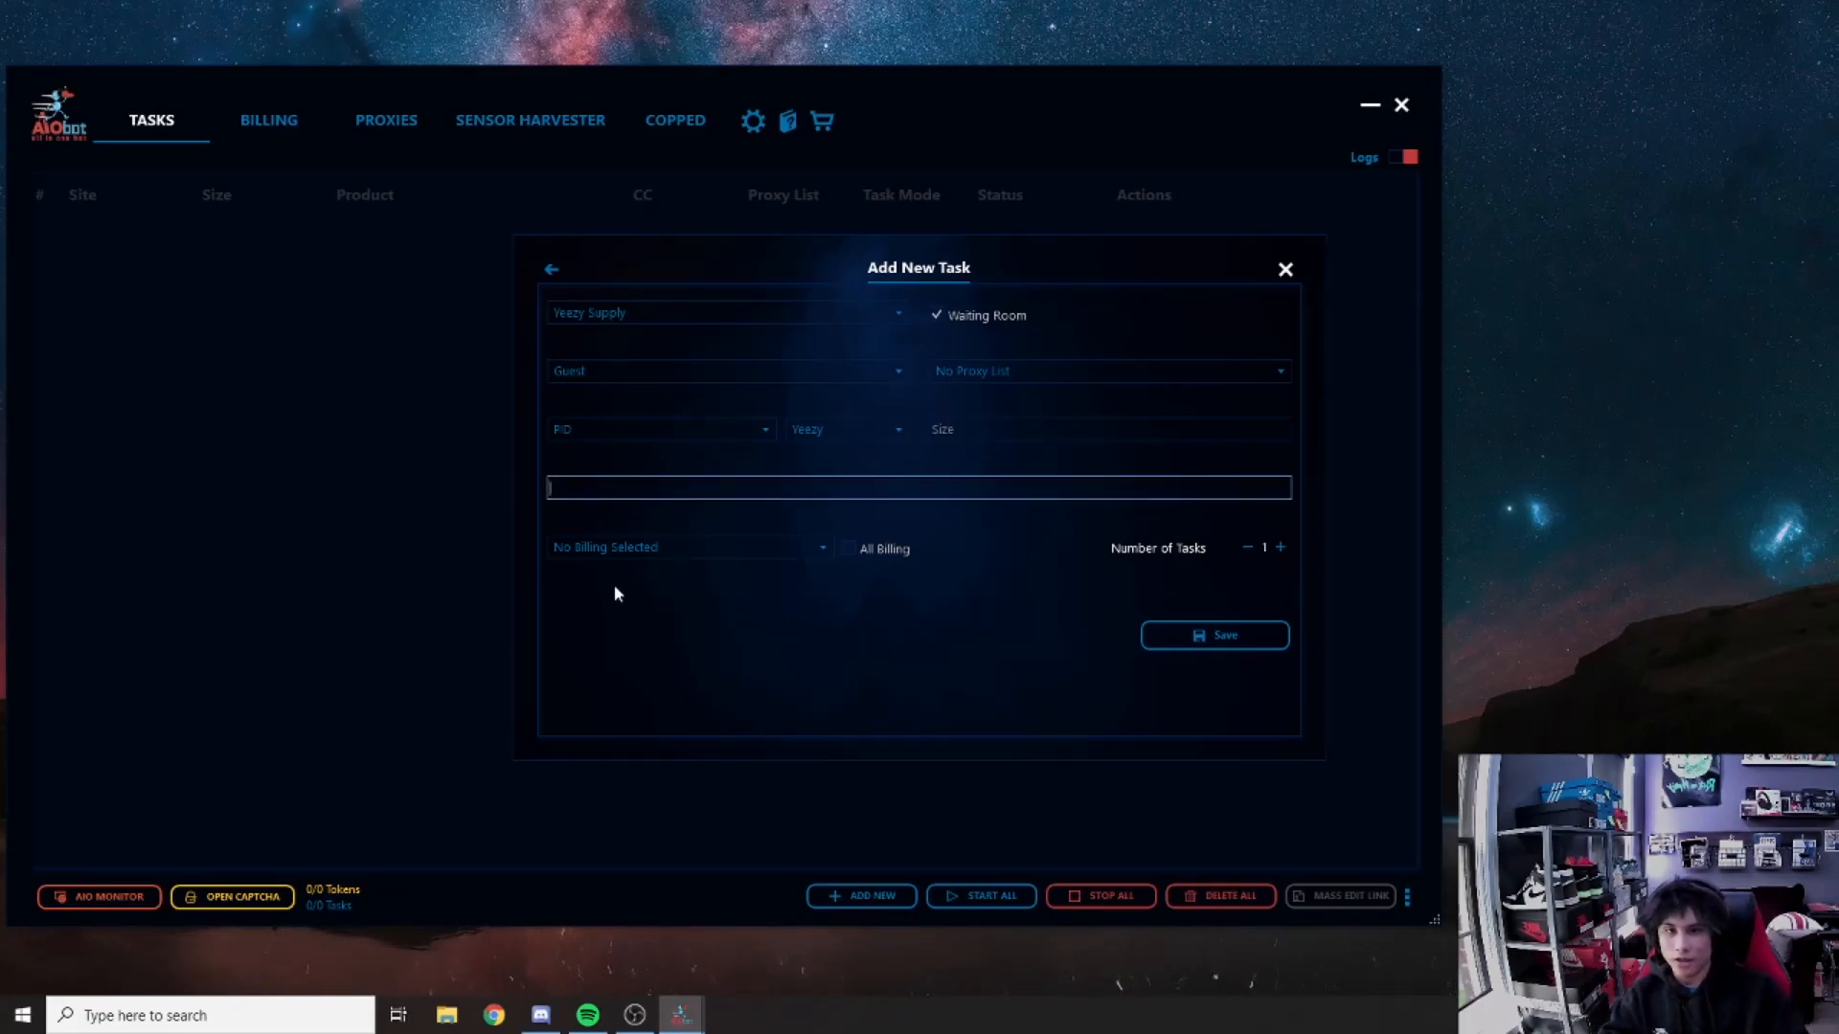
pyautogui.click(501, 1013)
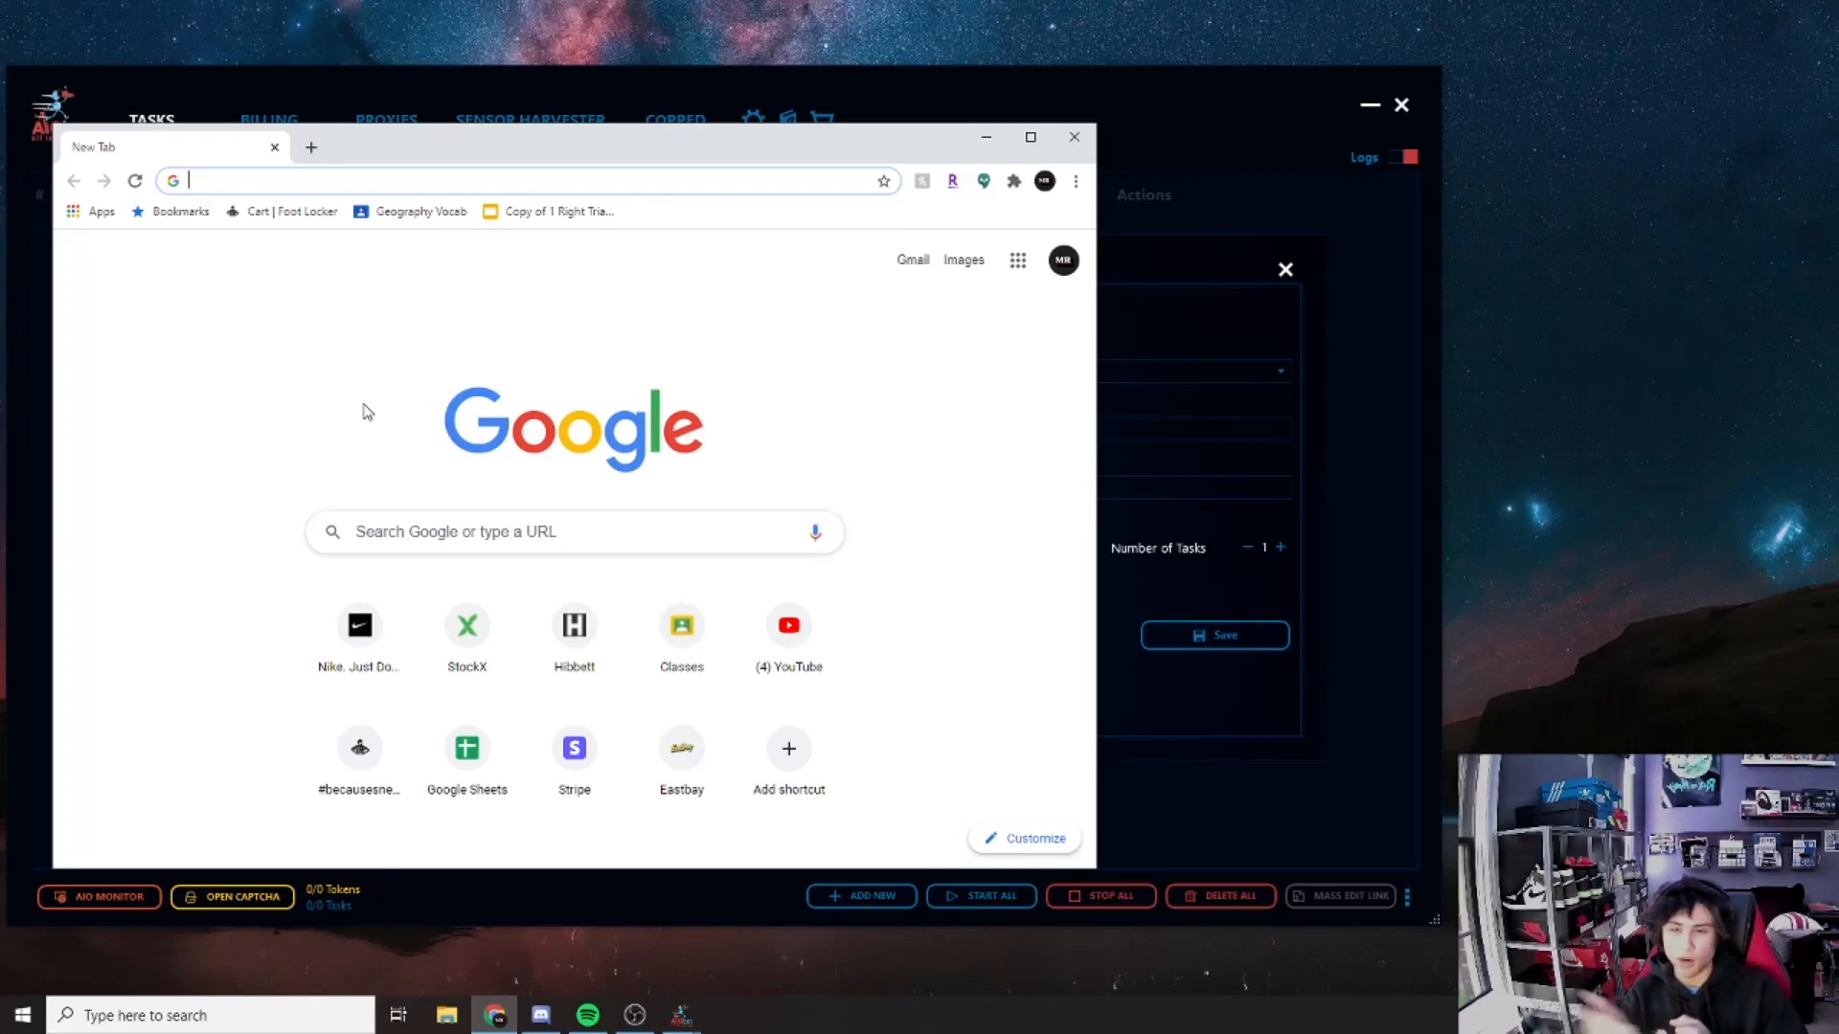
# Step: Visit yeezysupply.com in the new tab, then close Chrome to return to AIO Bot
pyautogui.write('yee')
pyautogui.press('Return')
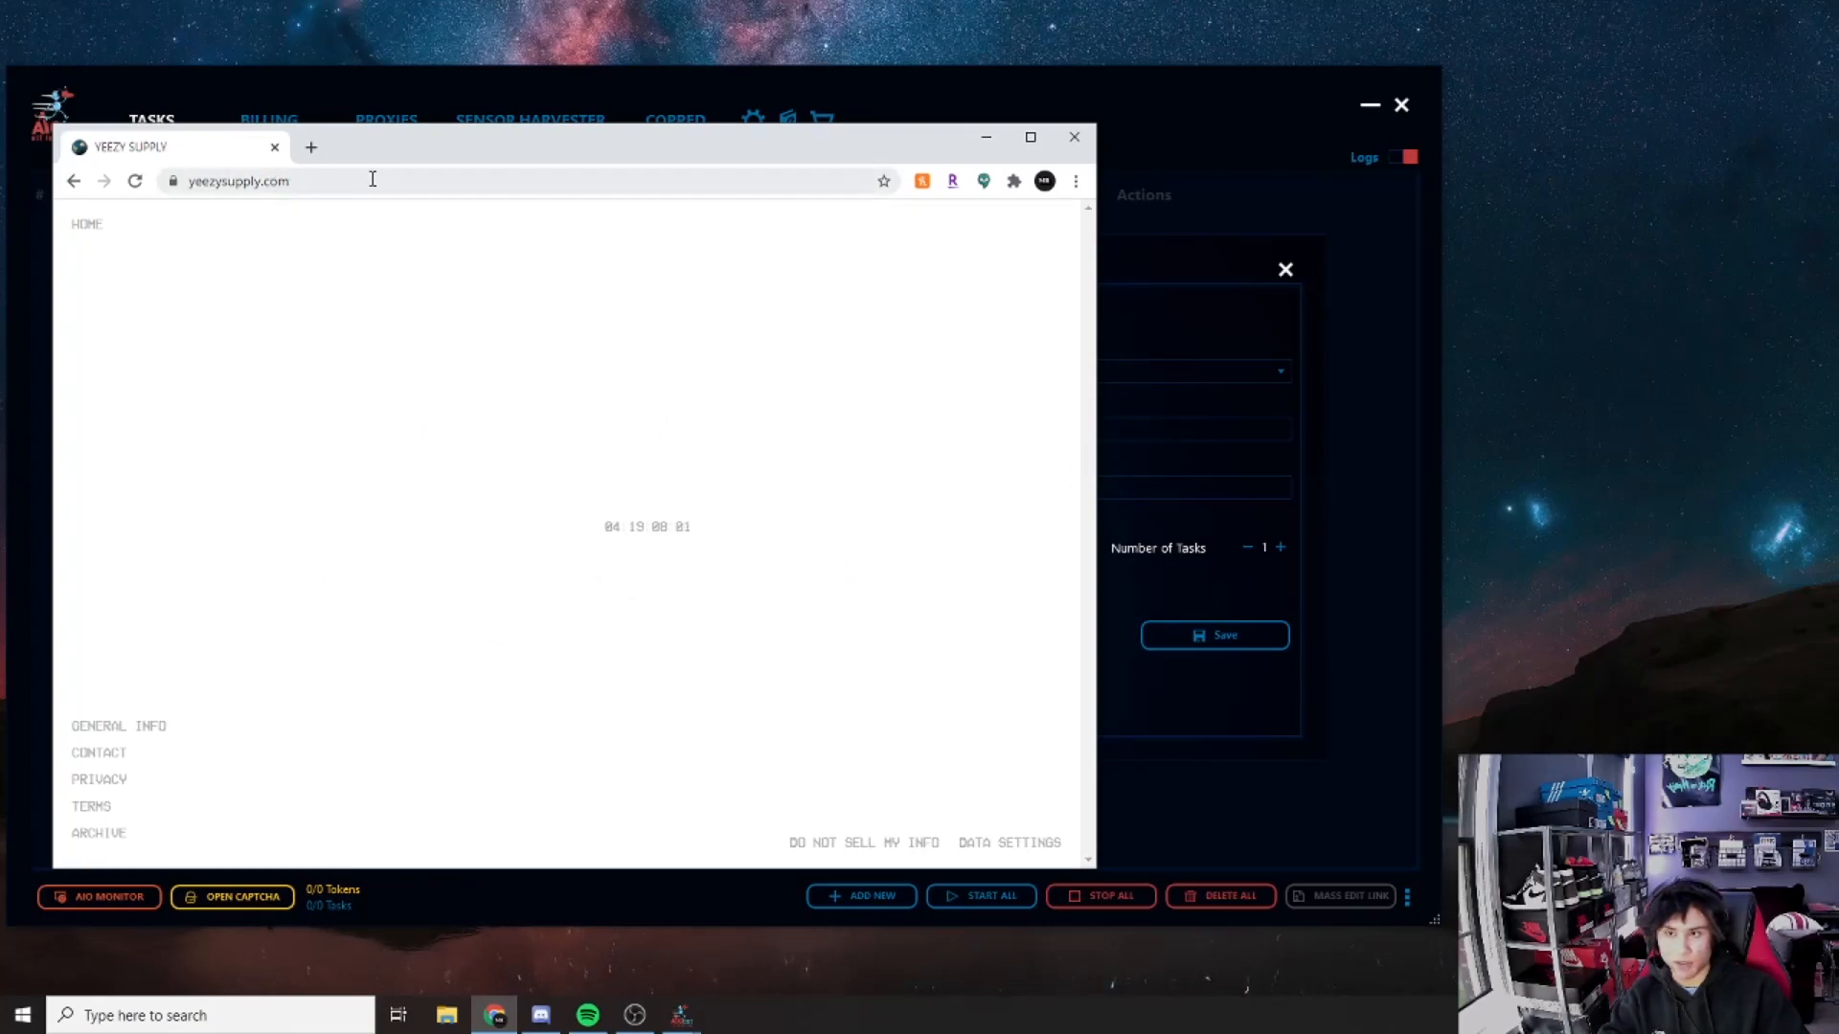
pyautogui.click(1069, 139)
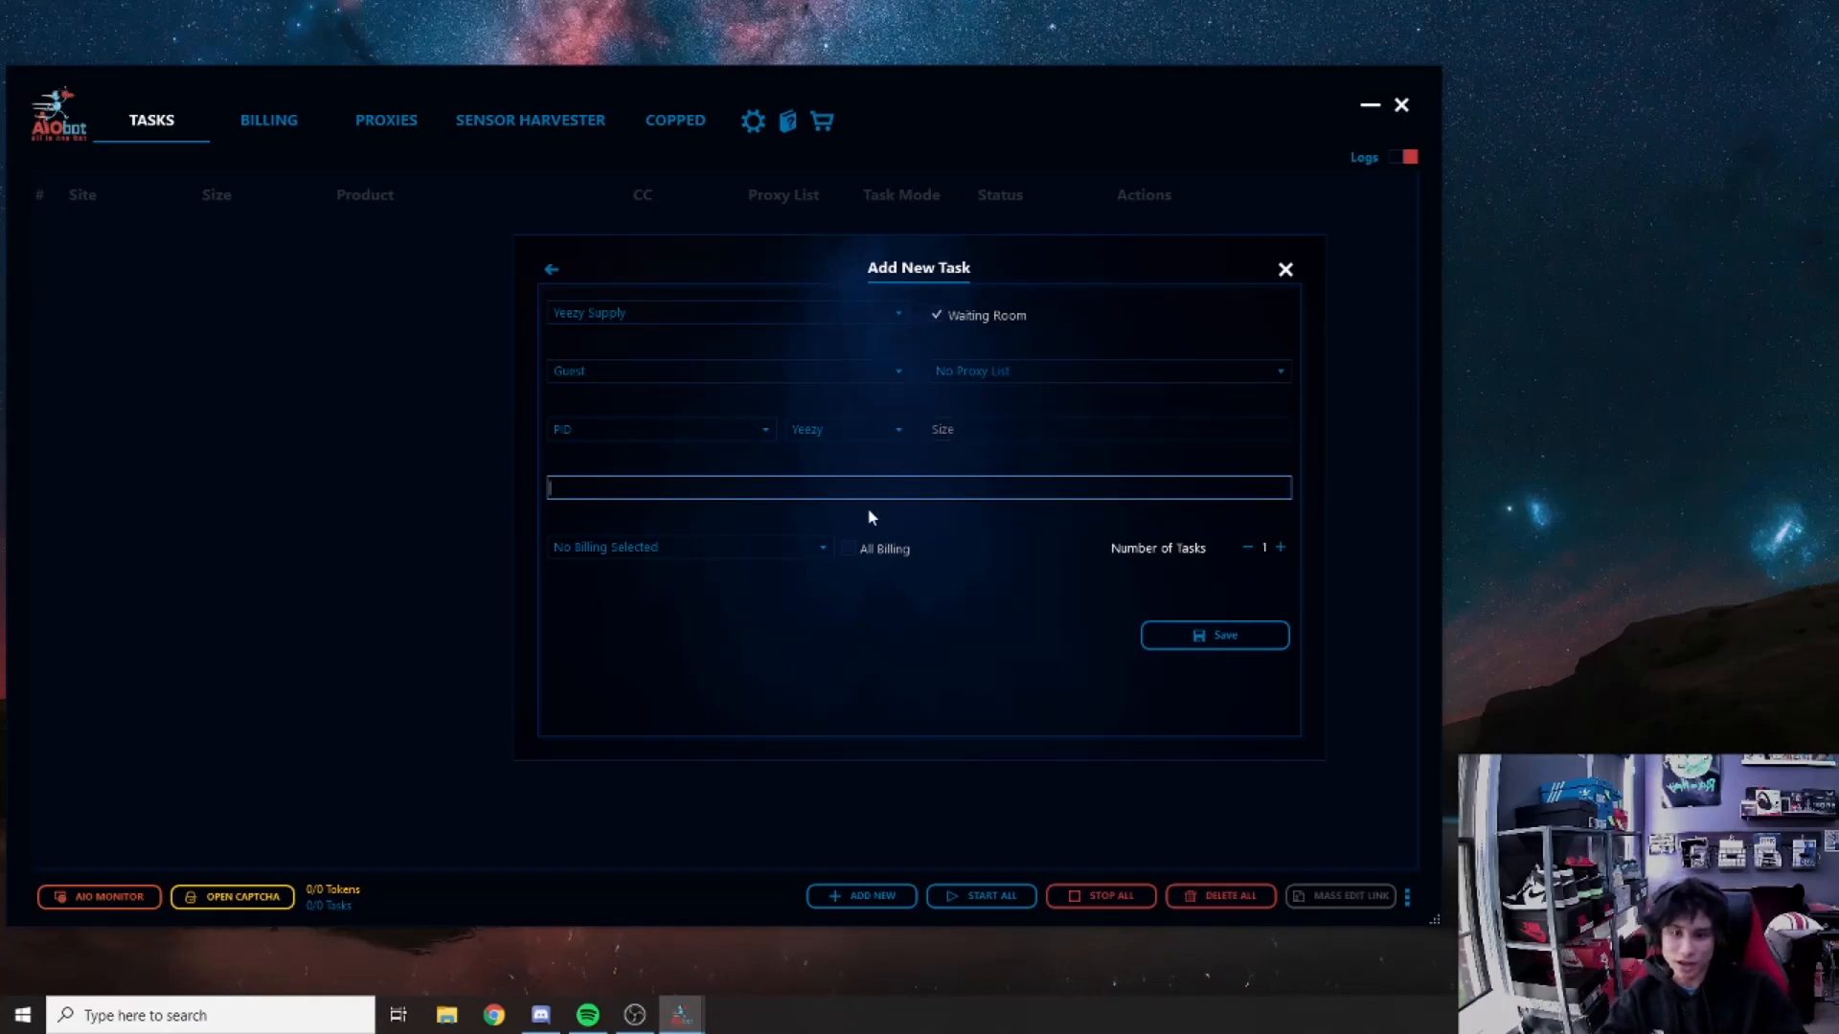
# Step: Apply All Billing profiles and set the number of tasks to 16
pyautogui.click(825, 551)
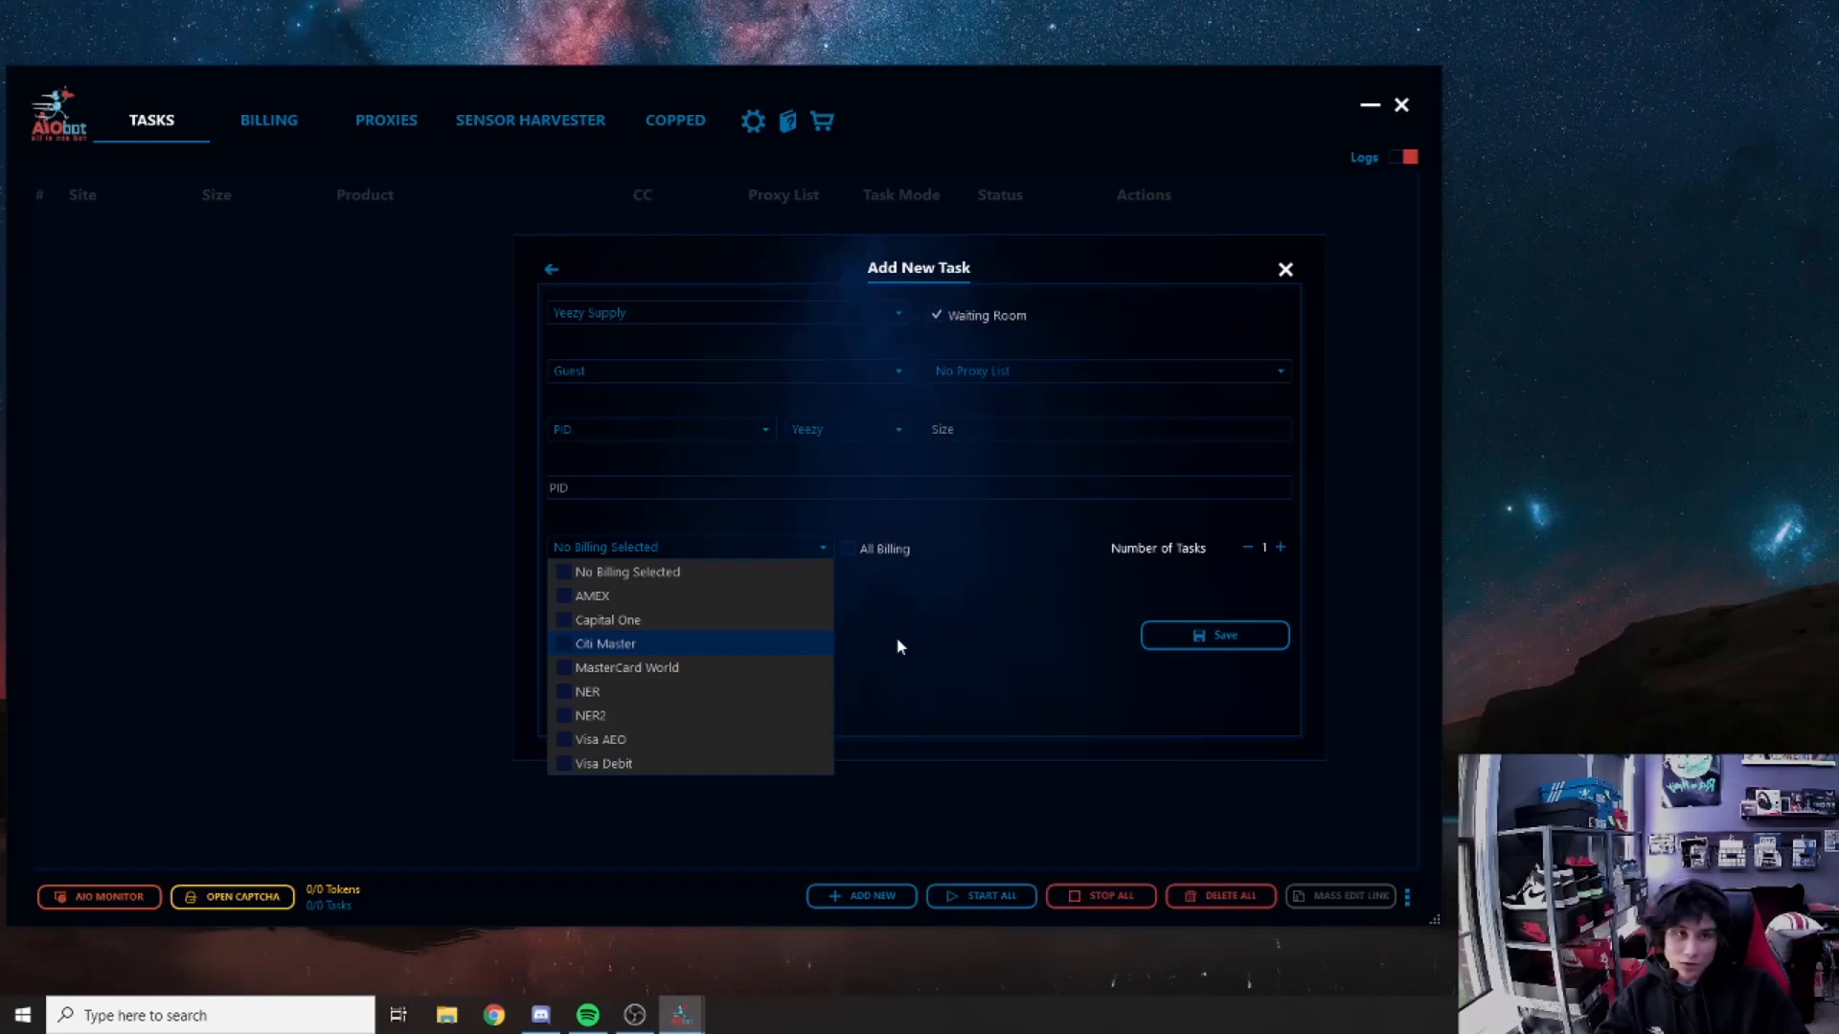
pyautogui.click(902, 664)
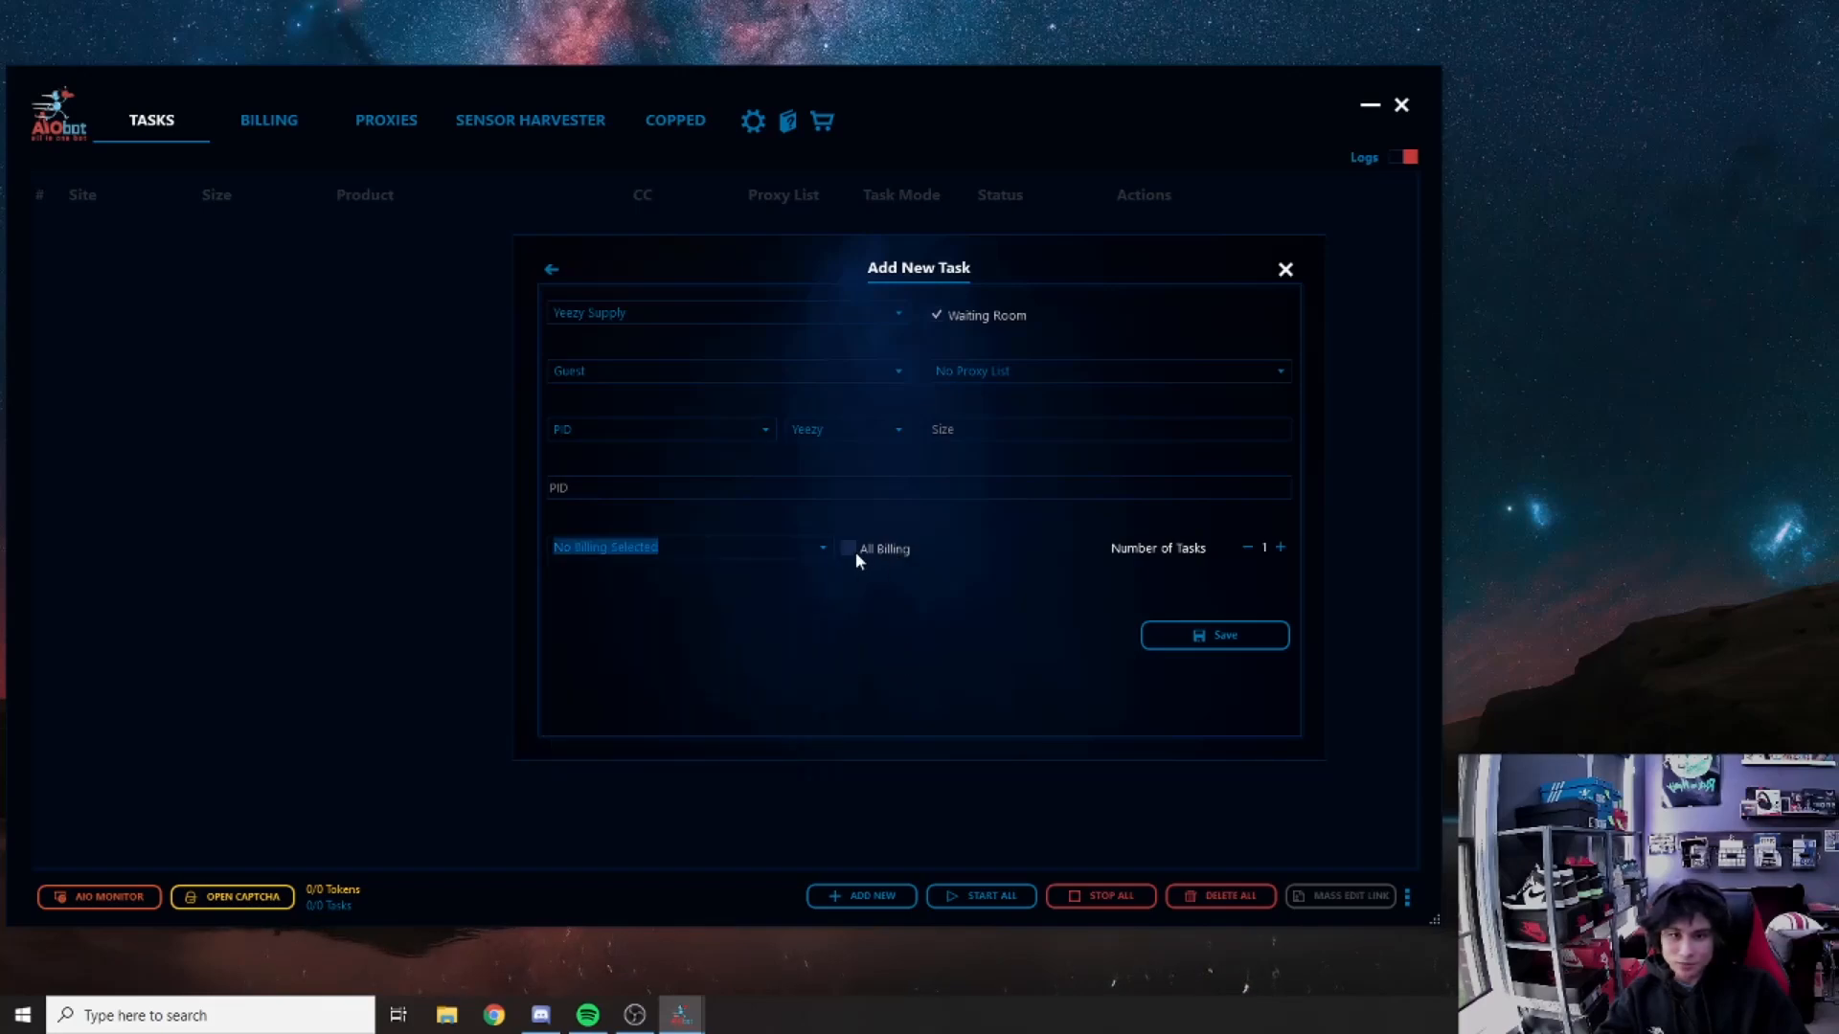
pyautogui.click(854, 553)
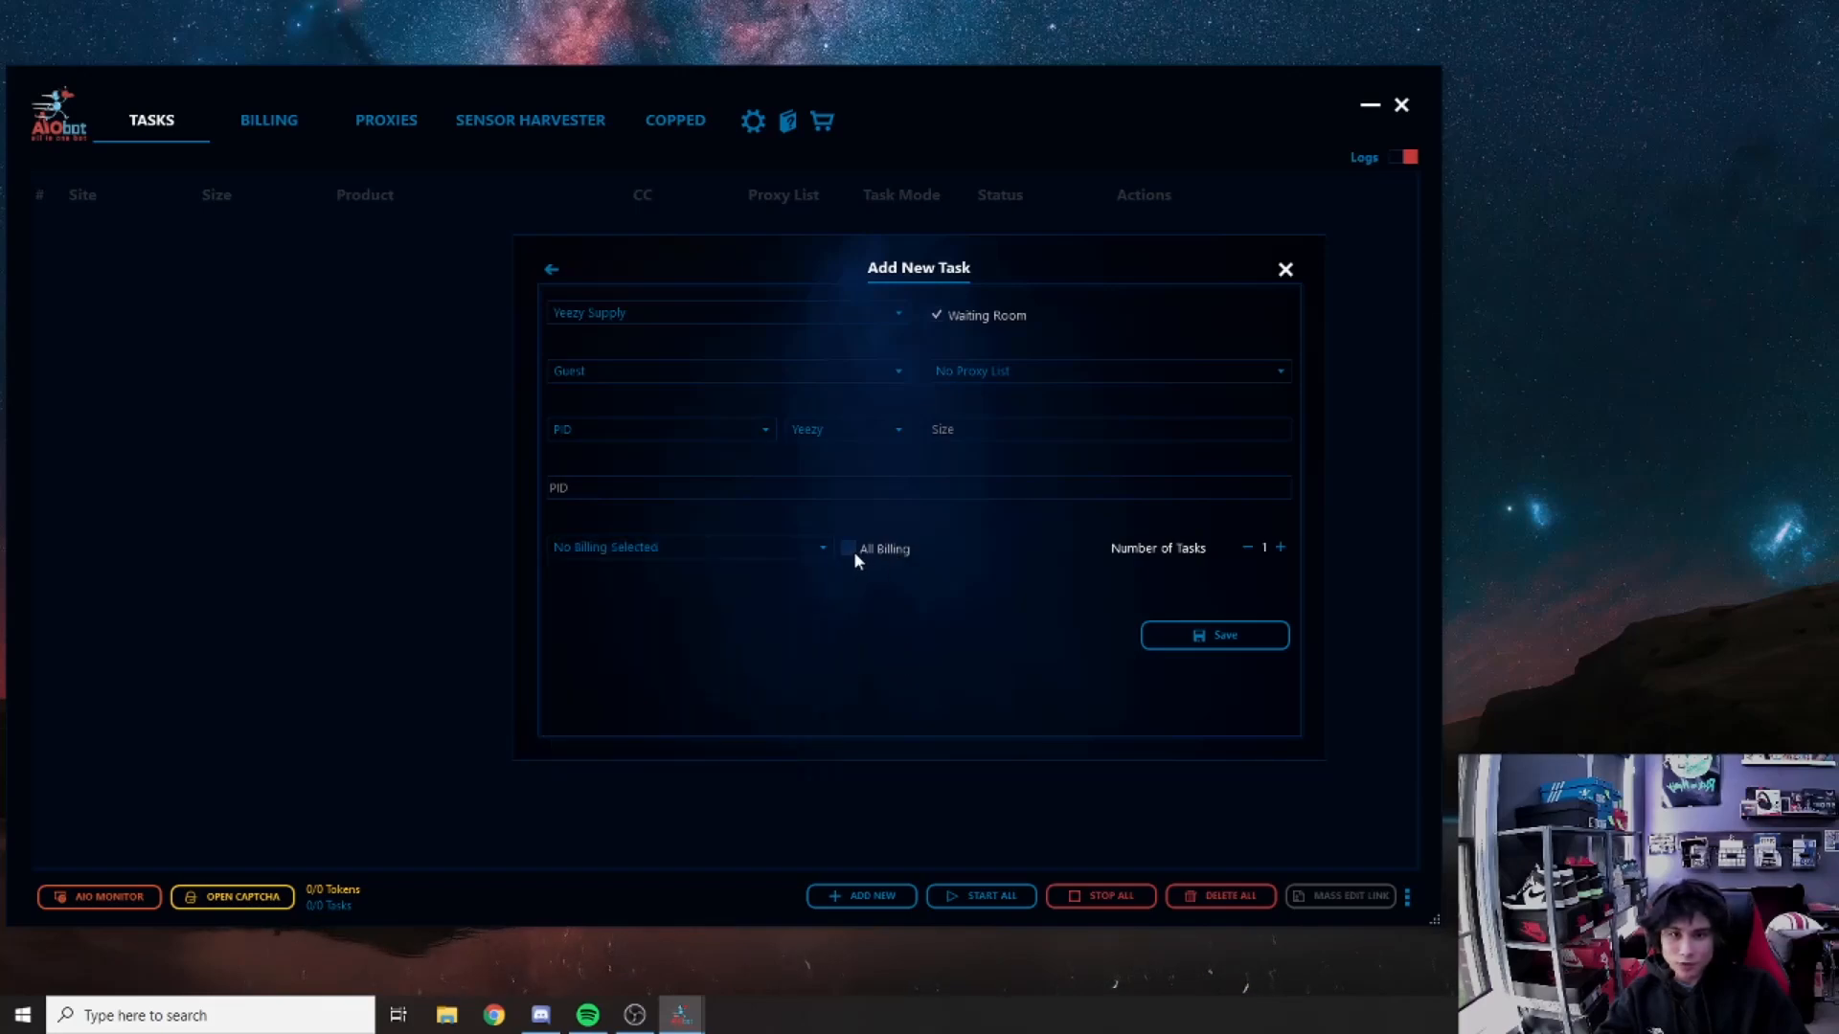
pyautogui.doubleClick(1264, 548)
pyautogui.write('16')
# Step: Attempt to save the task with an empty PID, then discard the form
pyautogui.click(1202, 637)
pyautogui.click(647, 491)
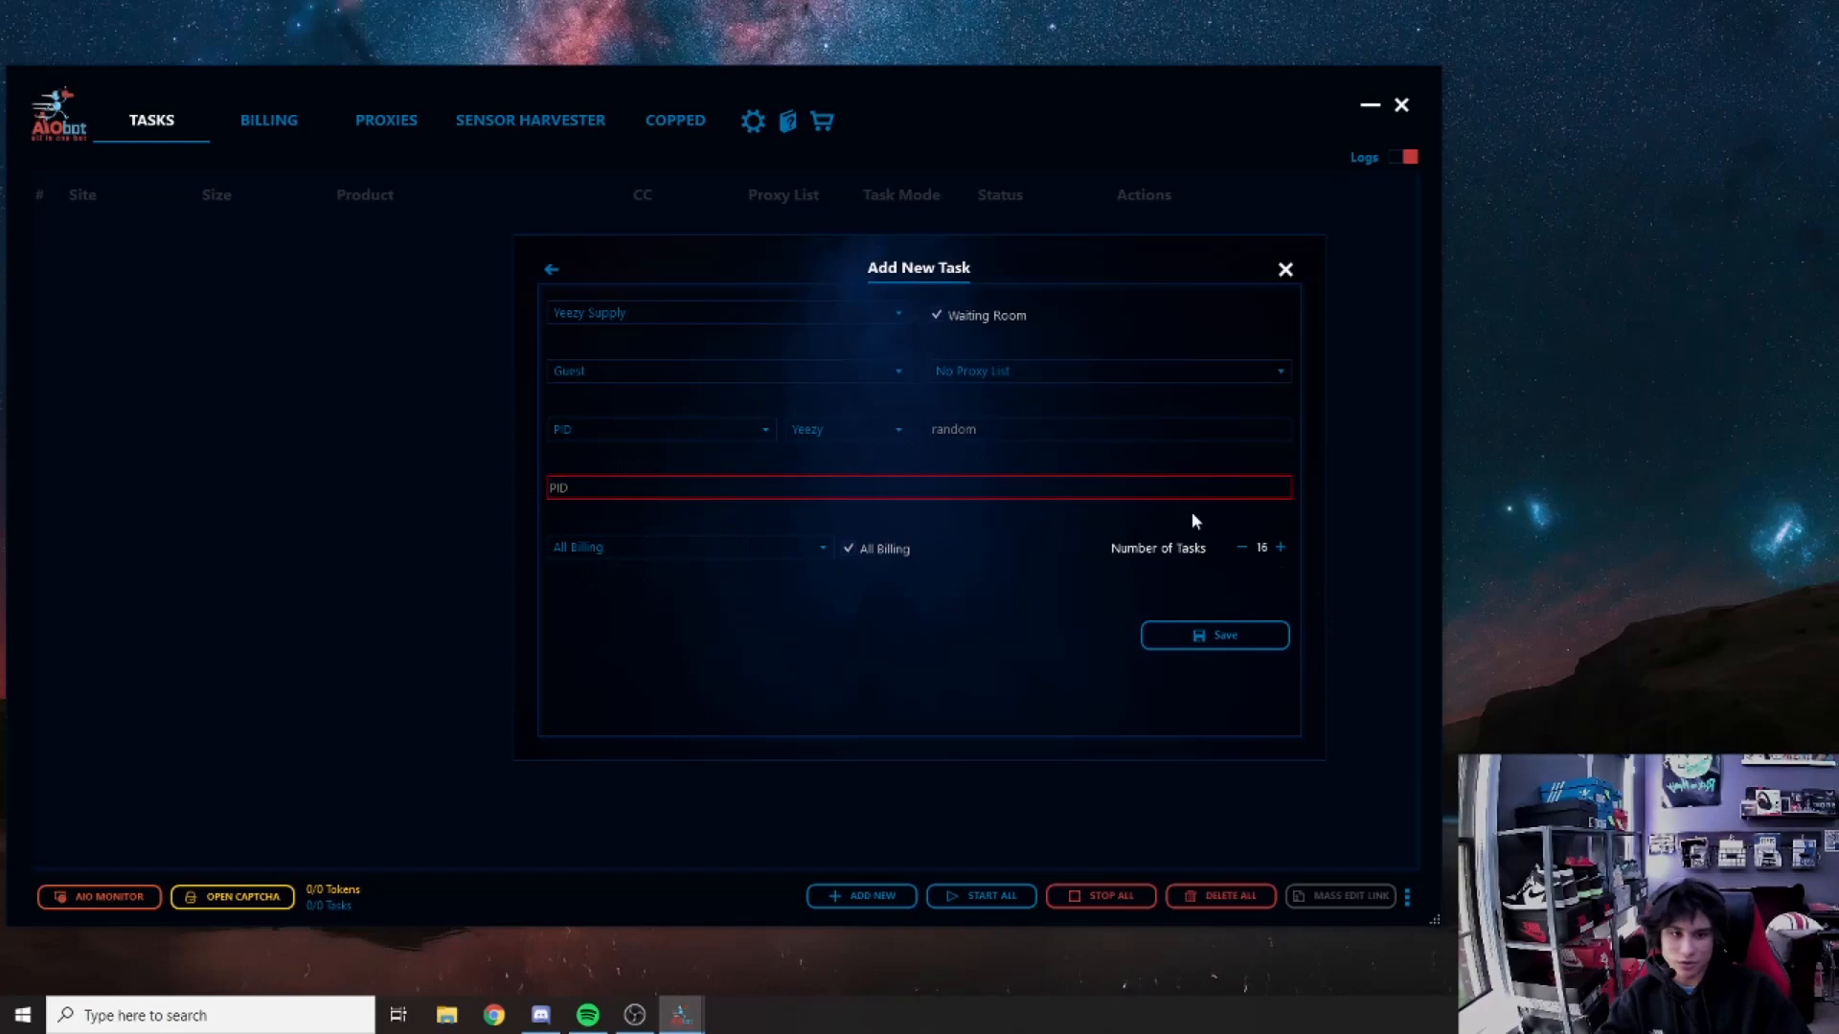
pyautogui.click(1283, 271)
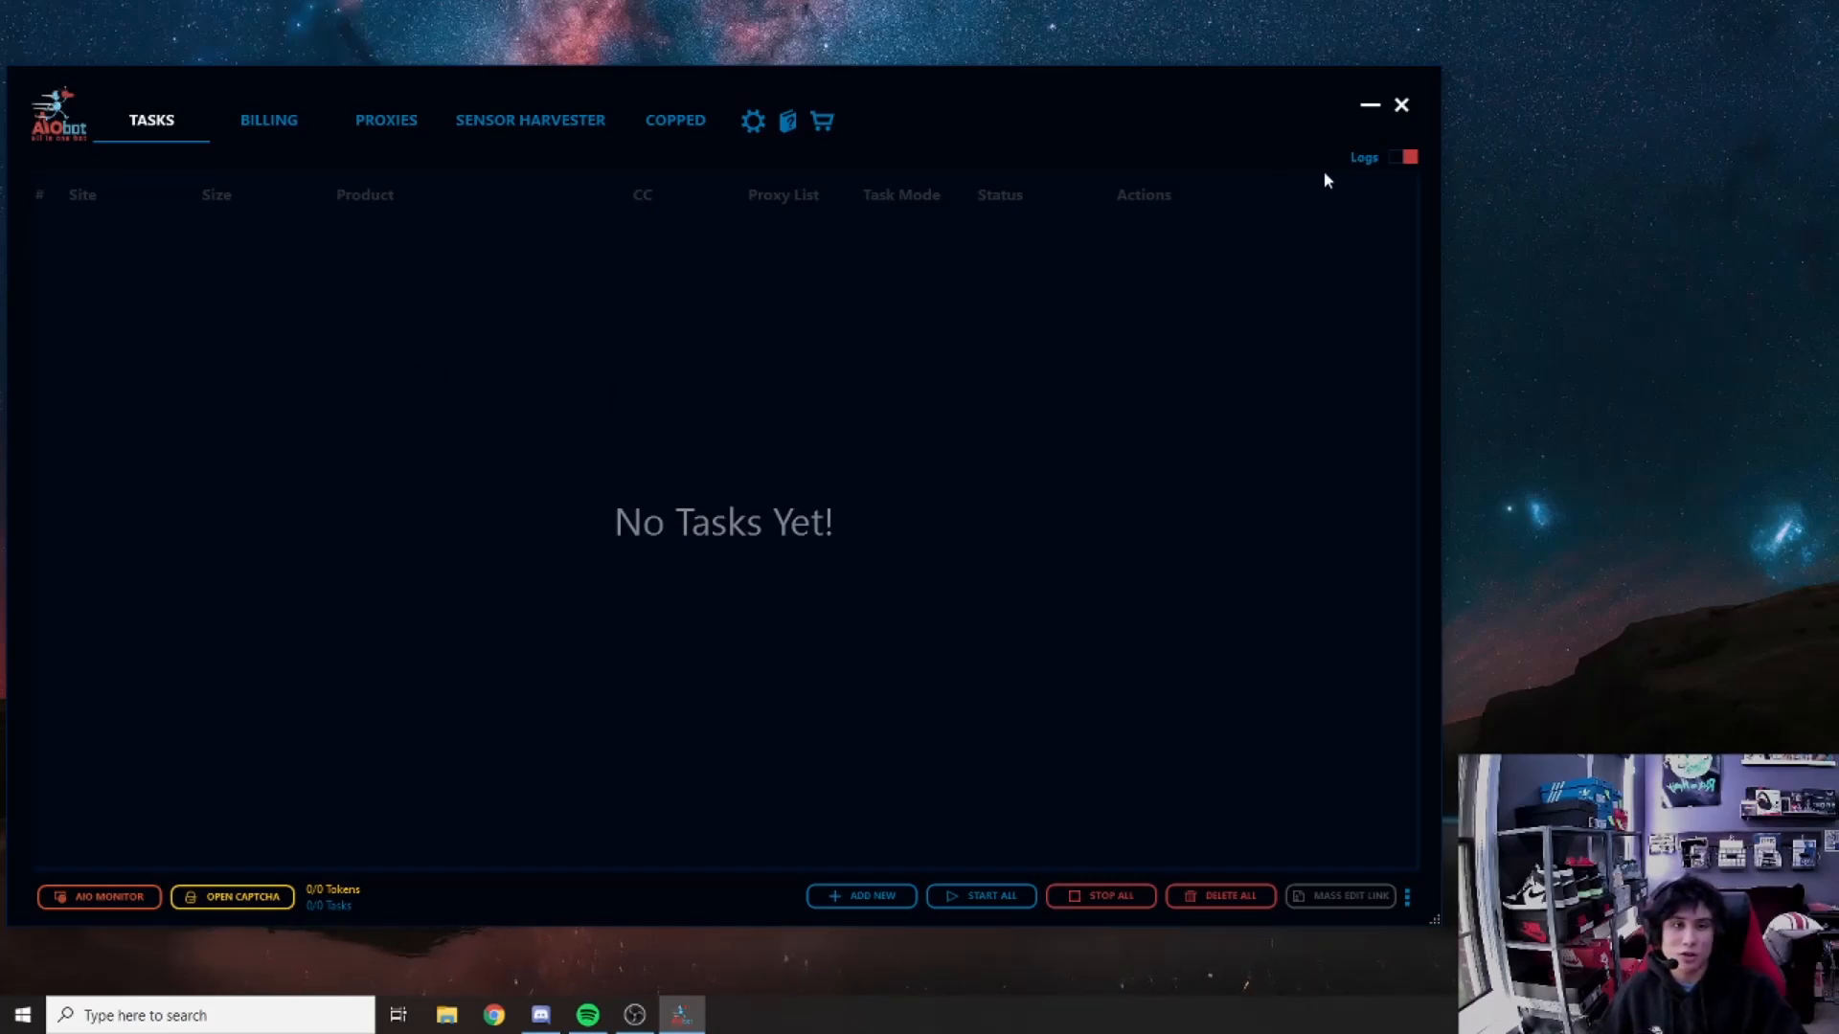
# Step: Toggle the Logs panel off again, open the Gmail captcha accounts, and launch a guest solver
pyautogui.click(1405, 158)
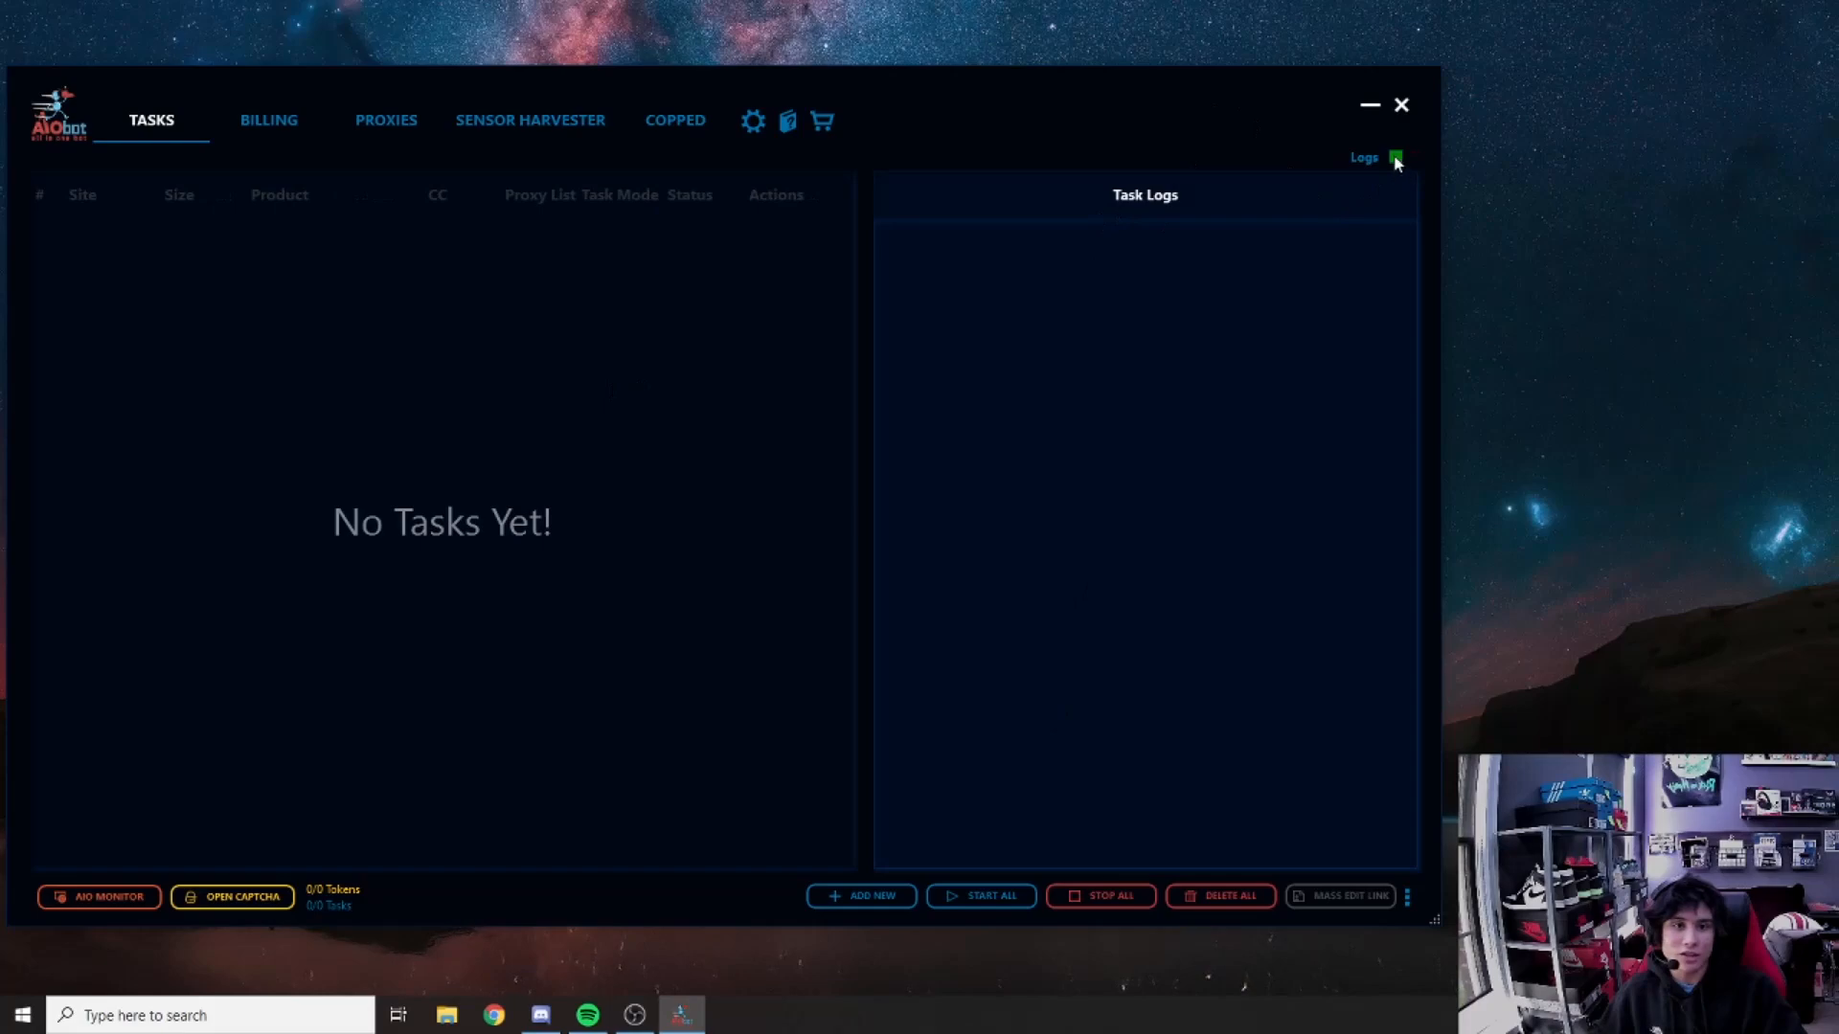
pyautogui.click(1396, 159)
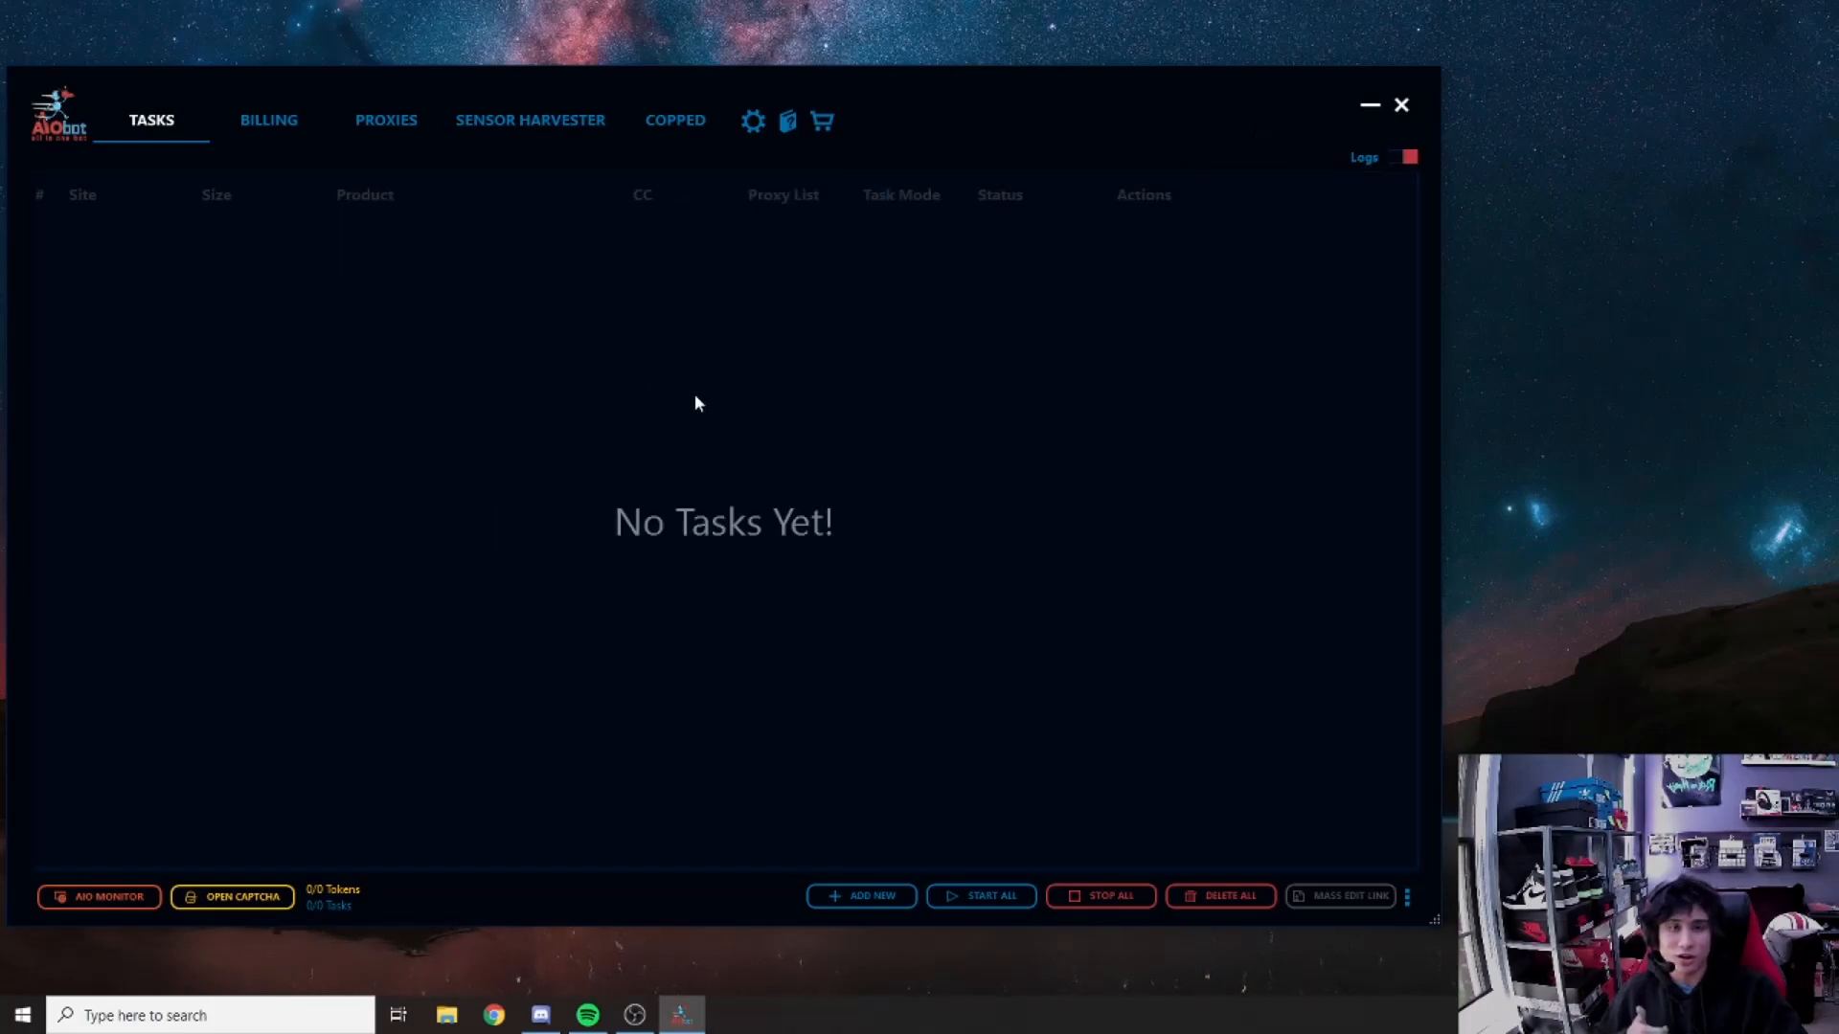
pyautogui.click(251, 898)
pyautogui.click(678, 762)
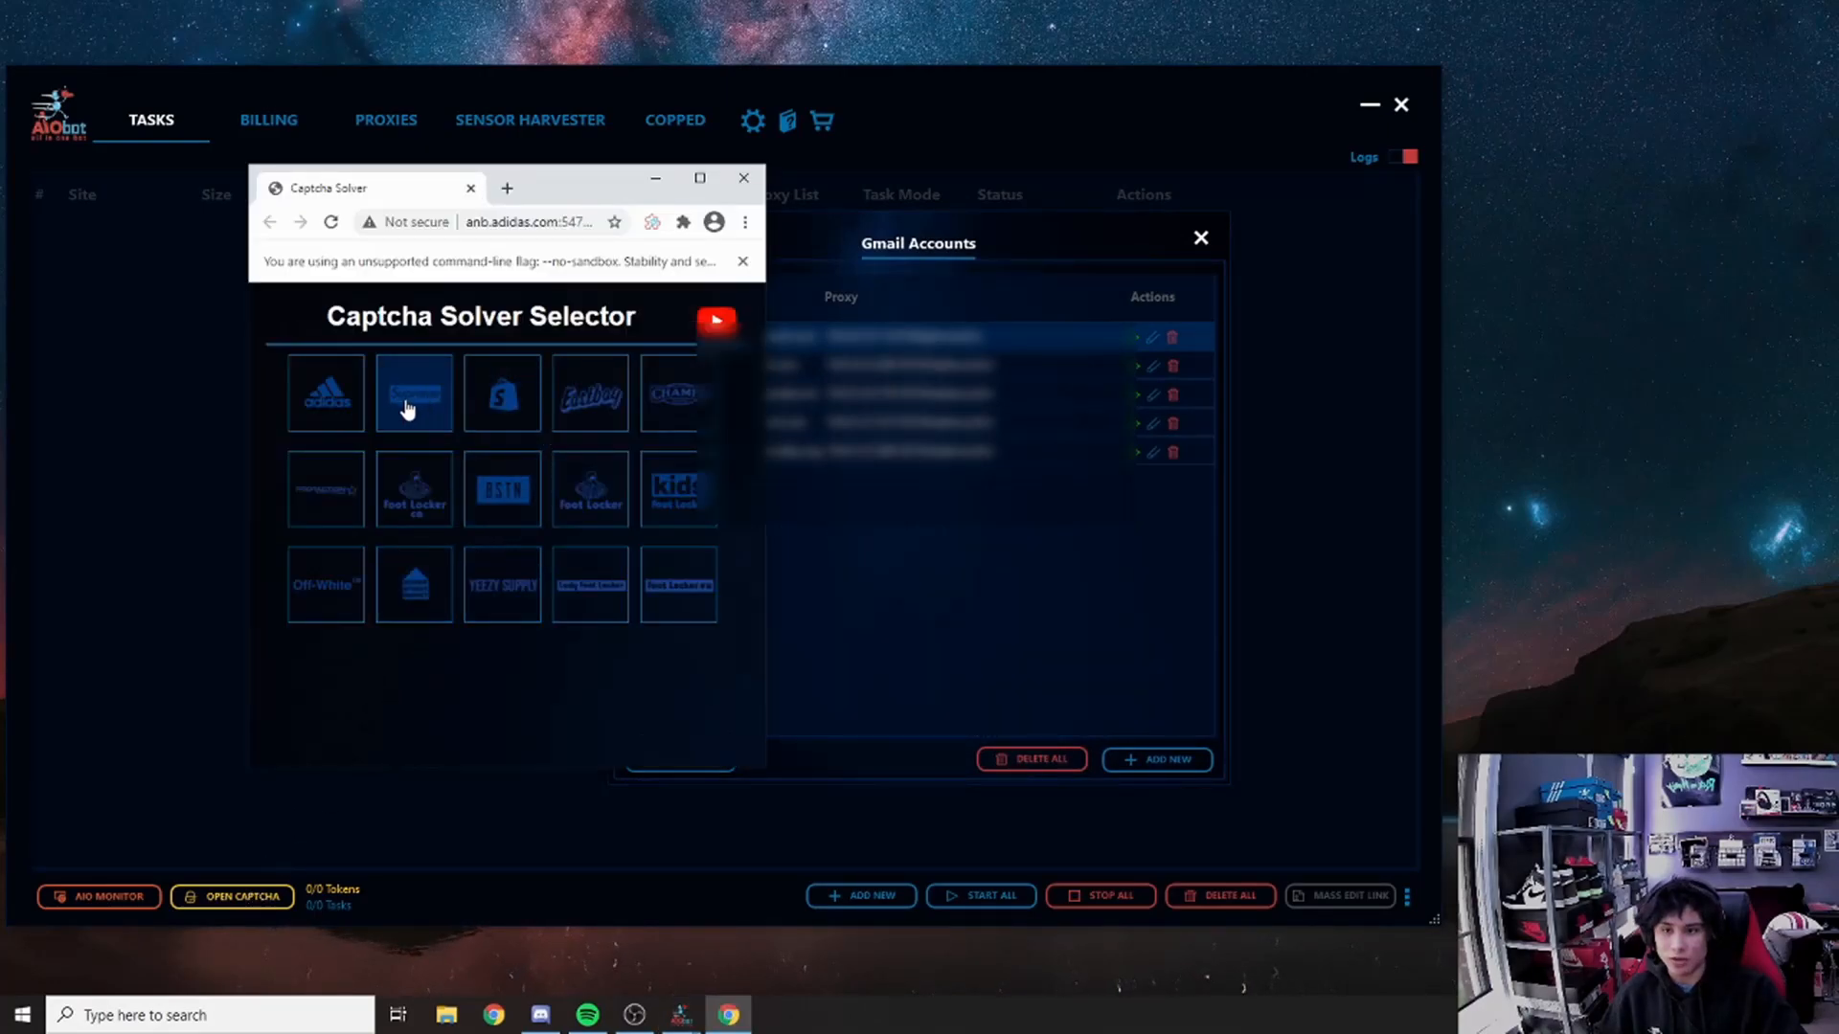
# Step: Connect a site's captcha solver, then view the Sensor Harvester cookie counts
pyautogui.click(495, 609)
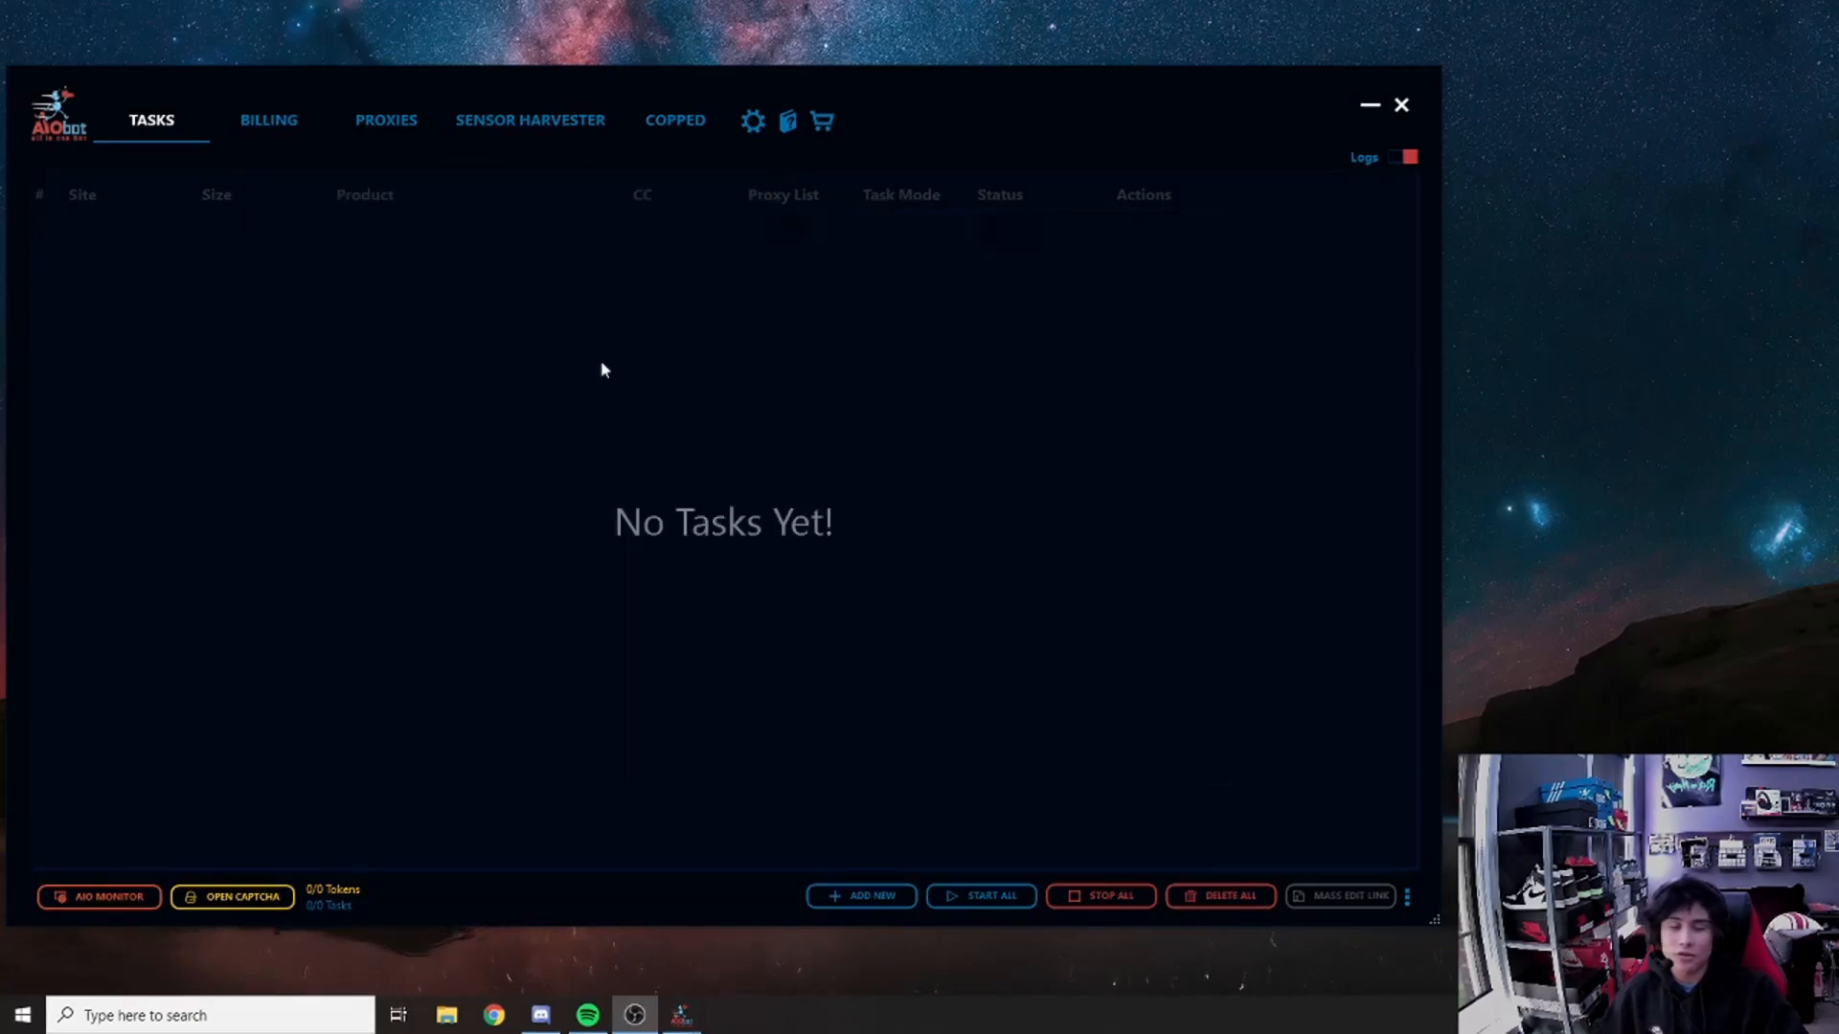
pyautogui.click(514, 130)
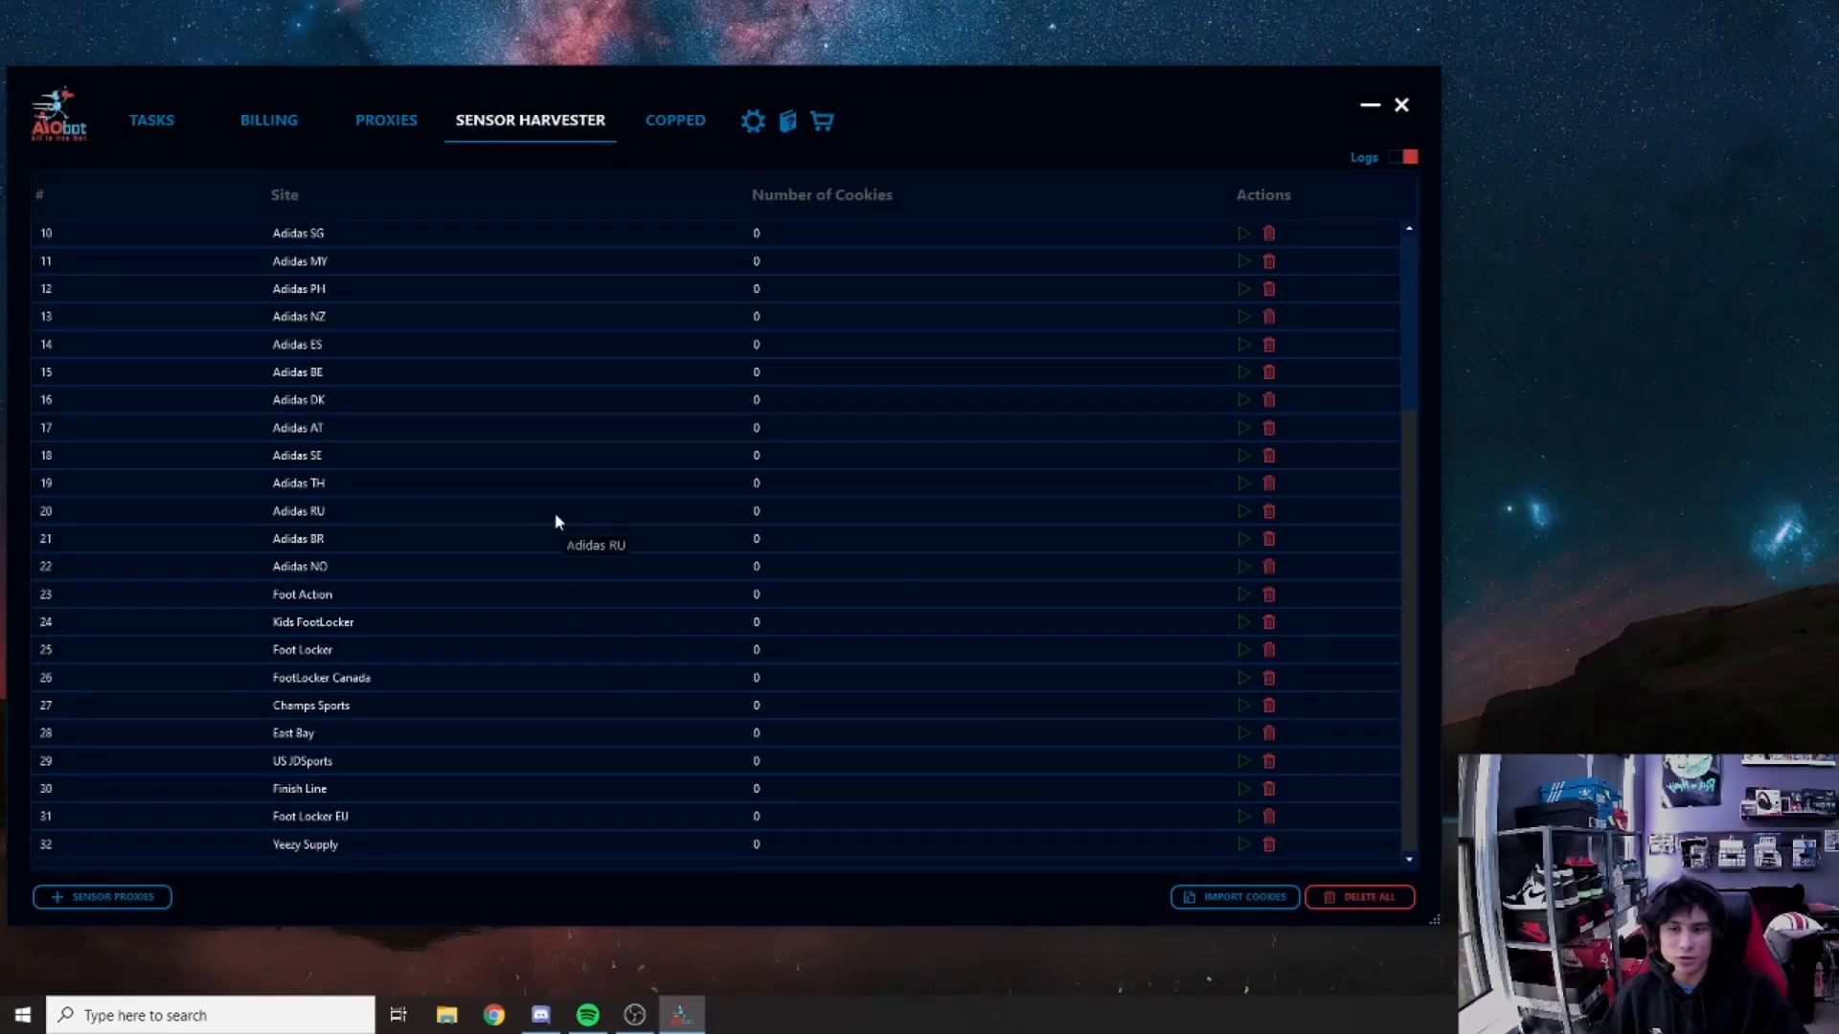
pyautogui.scroll(3, 756, 498)
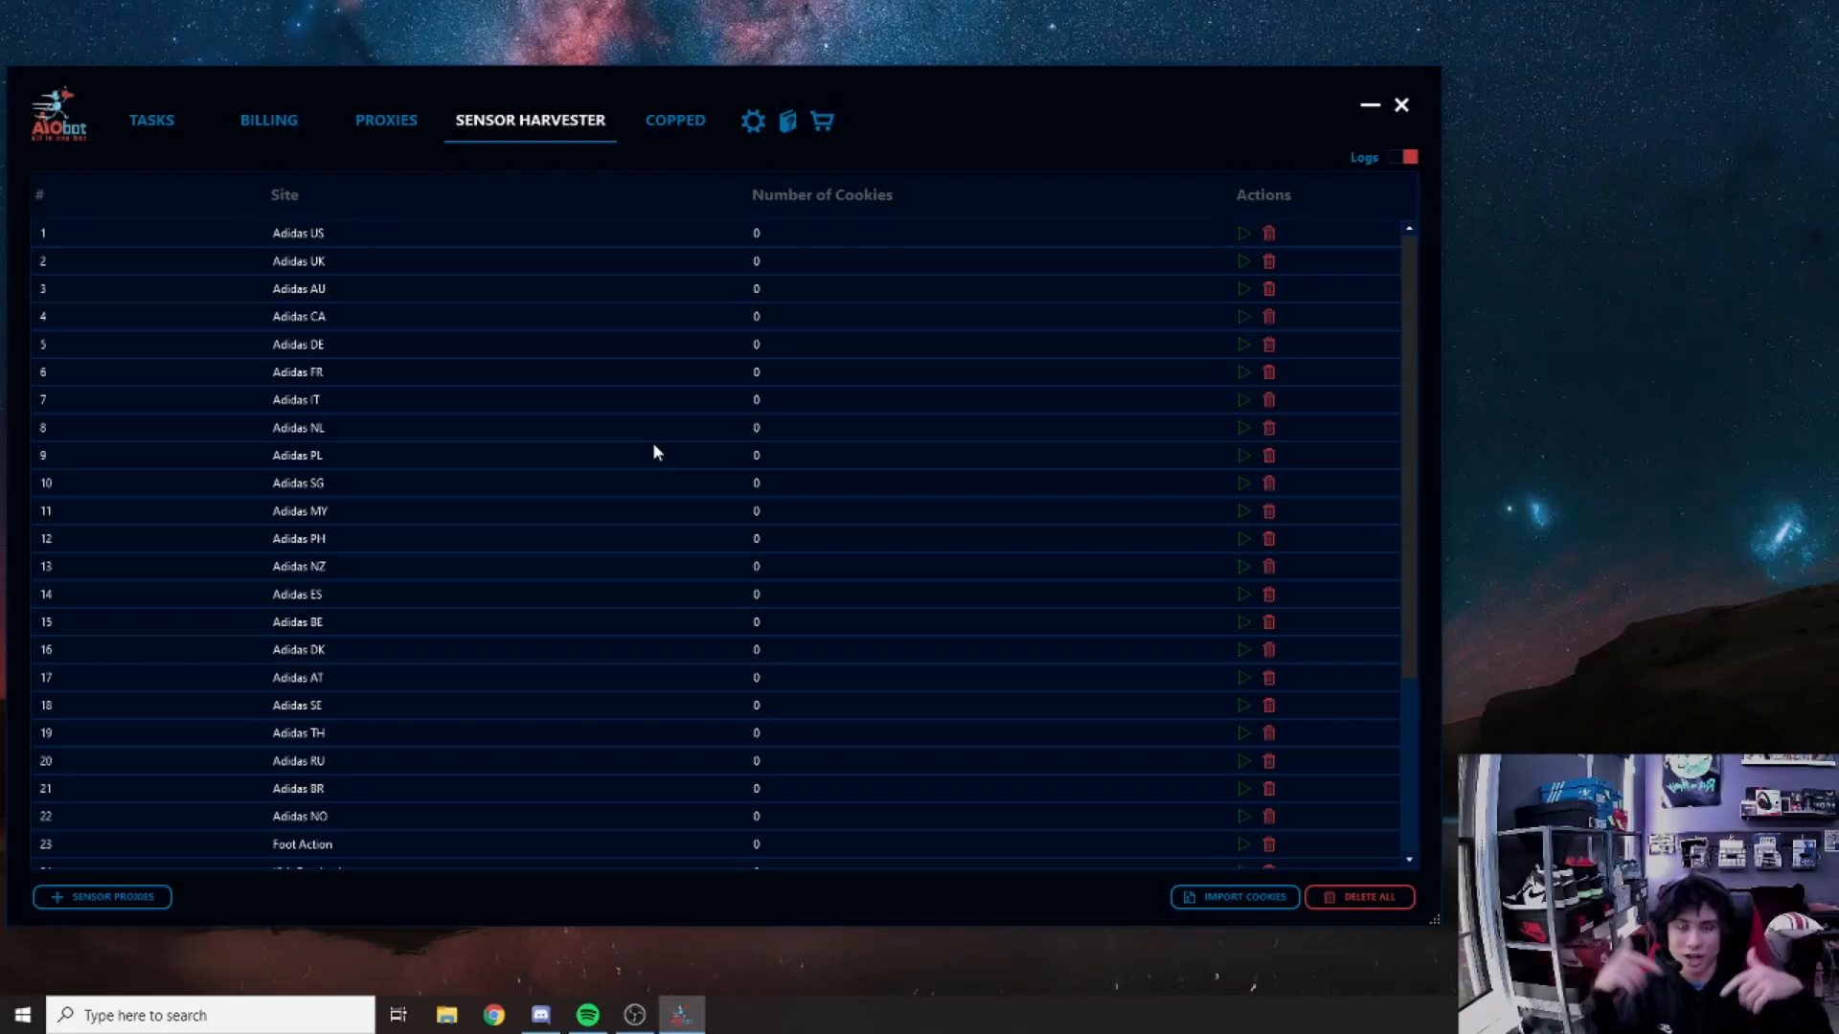
pyautogui.scroll(-3, 640, 454)
pyautogui.scroll(2, 630, 455)
pyautogui.scroll(-2, 630, 458)
pyautogui.scroll(2, 630, 461)
pyautogui.scroll(1, 631, 462)
pyautogui.scroll(-2, 630, 462)
pyautogui.scroll(2, 630, 462)
pyautogui.scroll(-3, 477, 394)
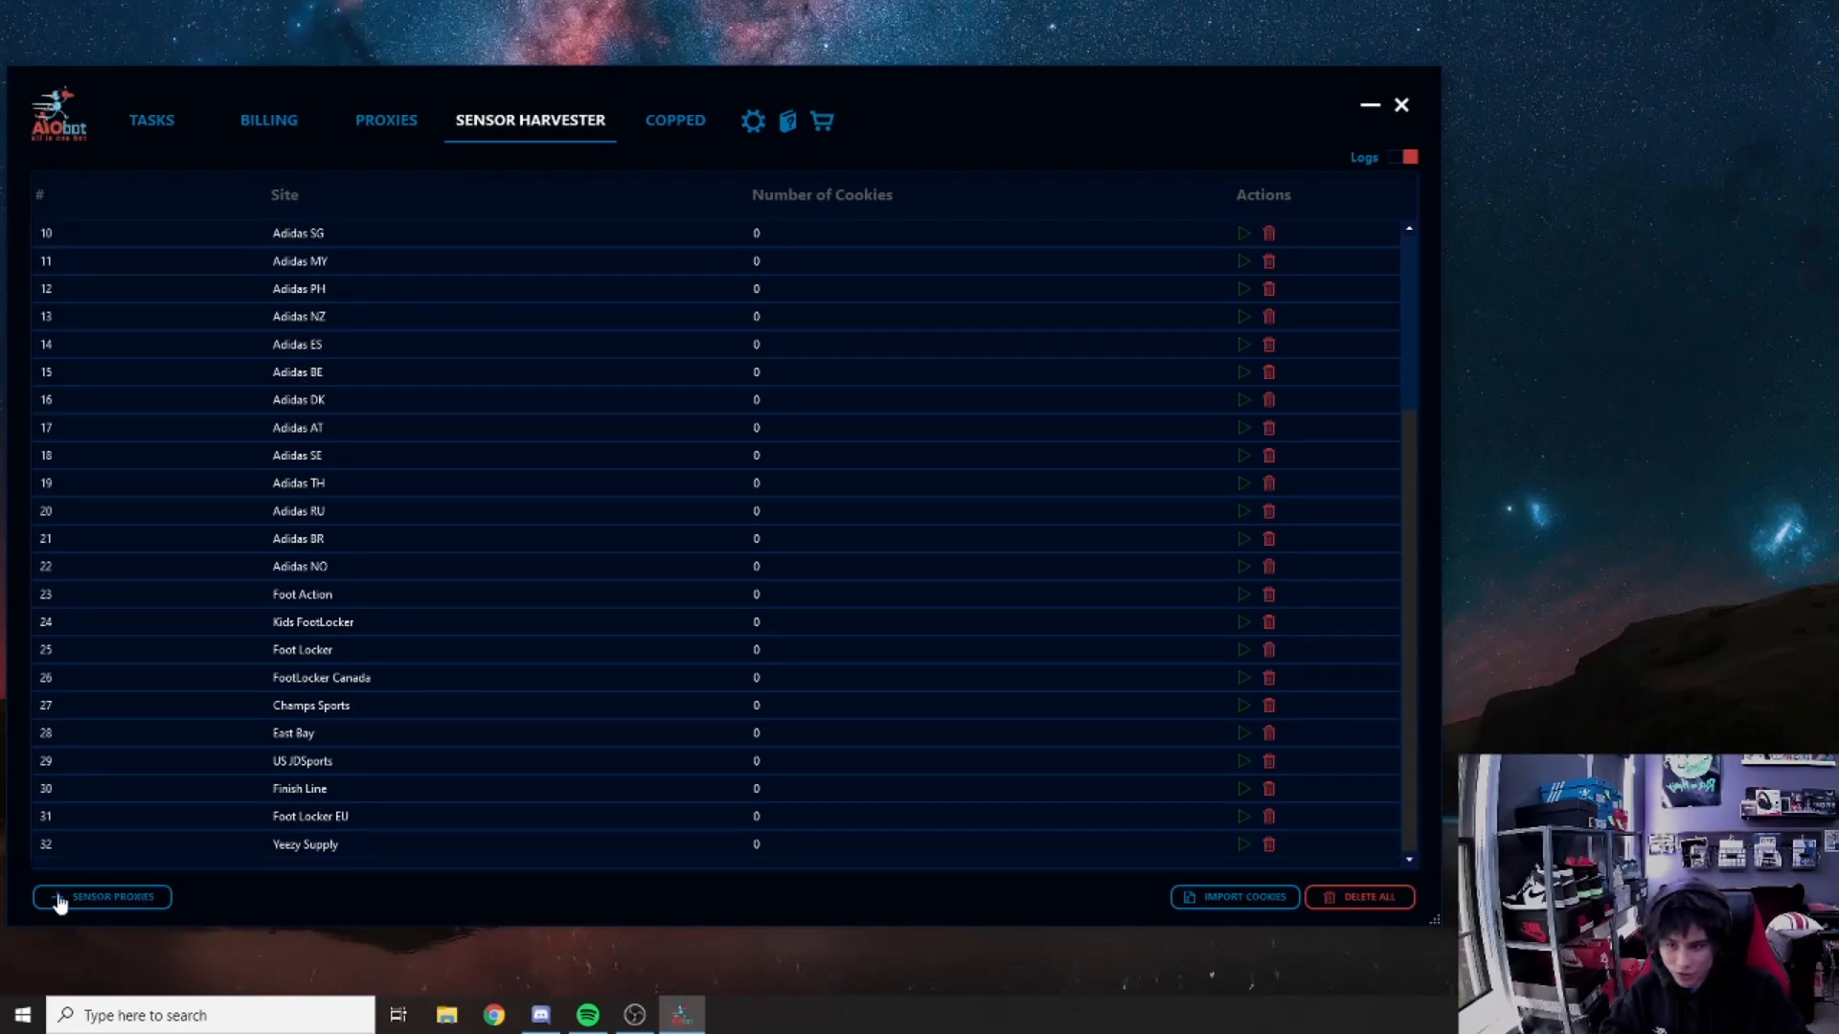
# Step: Review and close the Sensor Proxies list, then return to the Tasks page
pyautogui.click(105, 897)
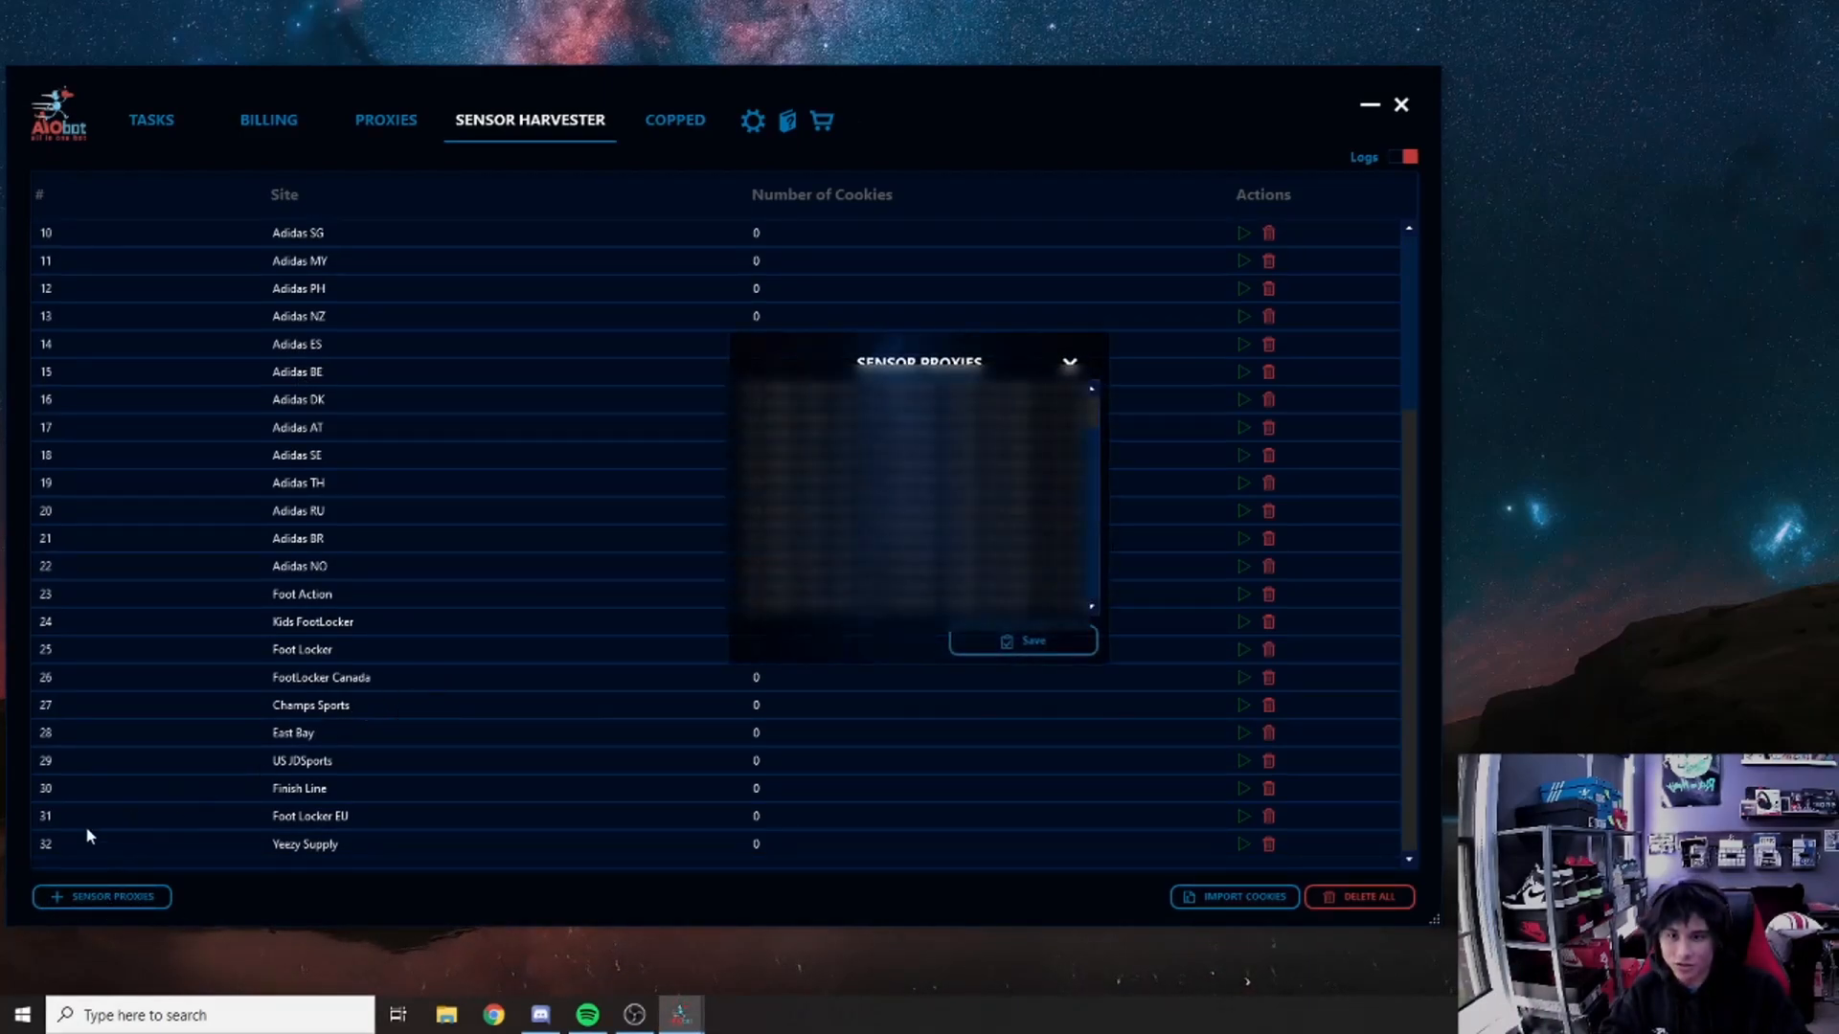
pyautogui.moveTo(1091, 514); pyautogui.dragTo(1106, 381)
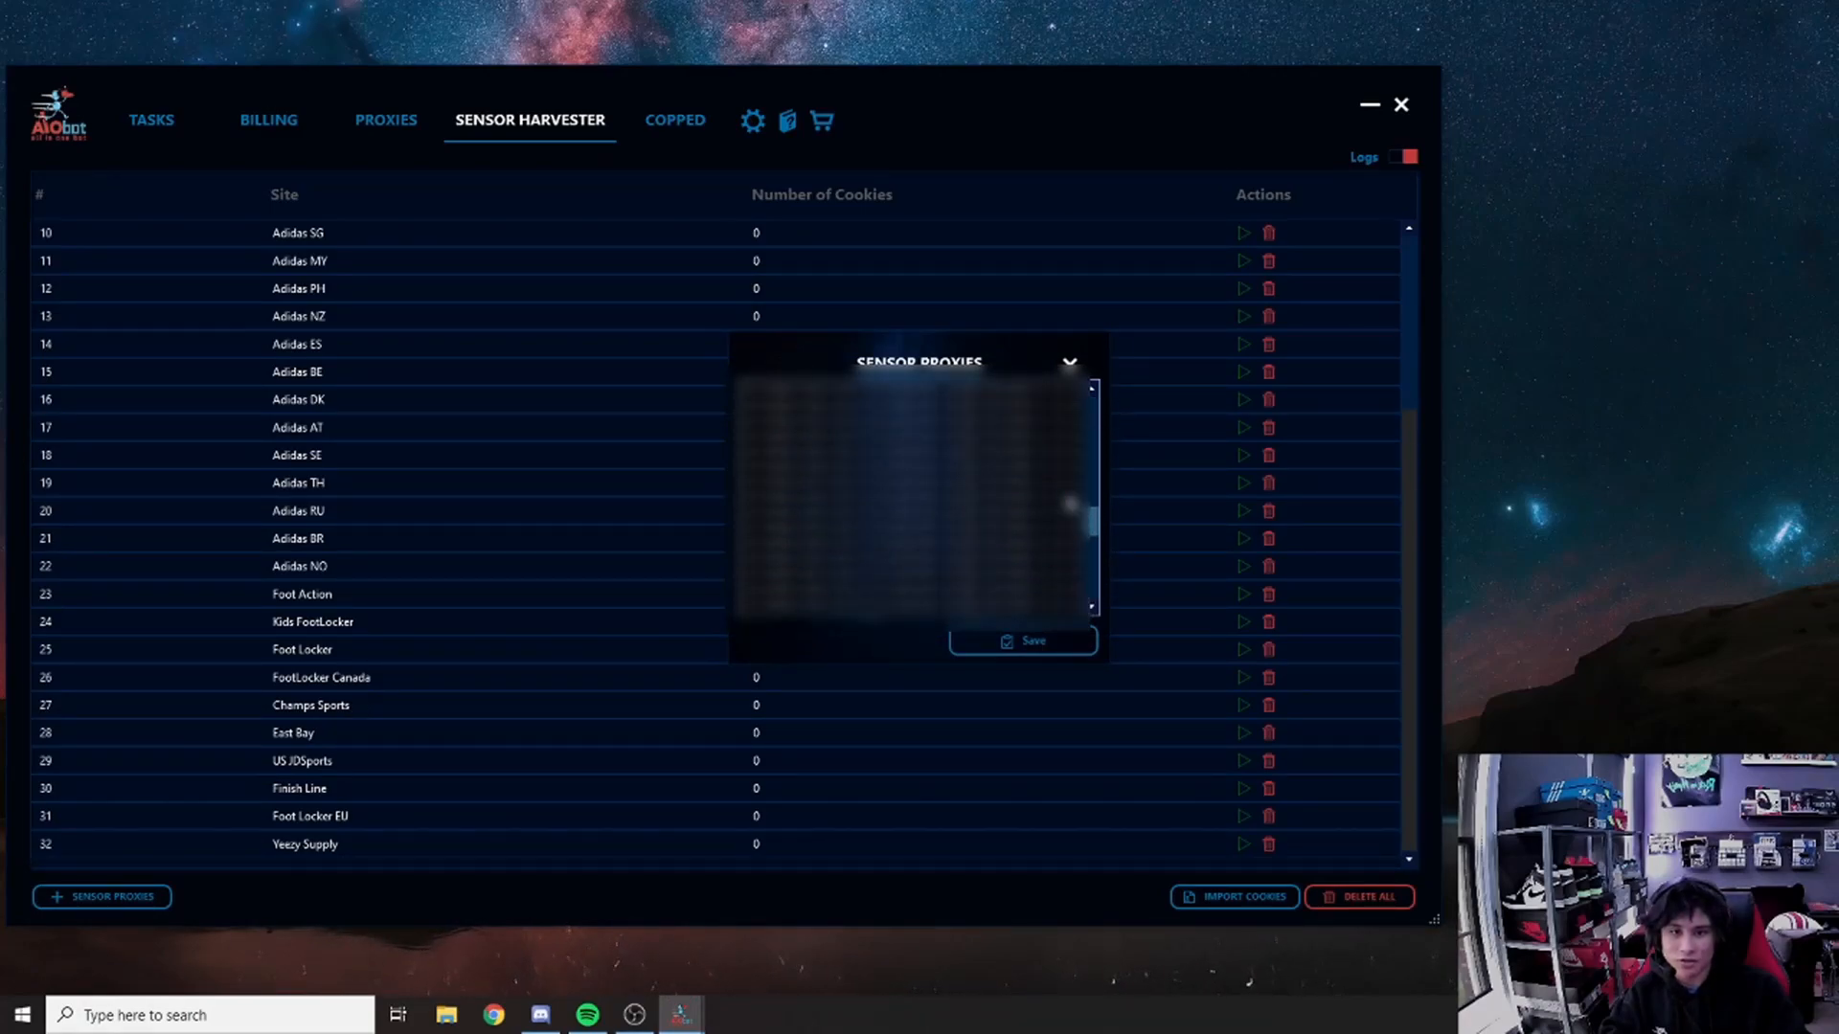
pyautogui.click(1069, 364)
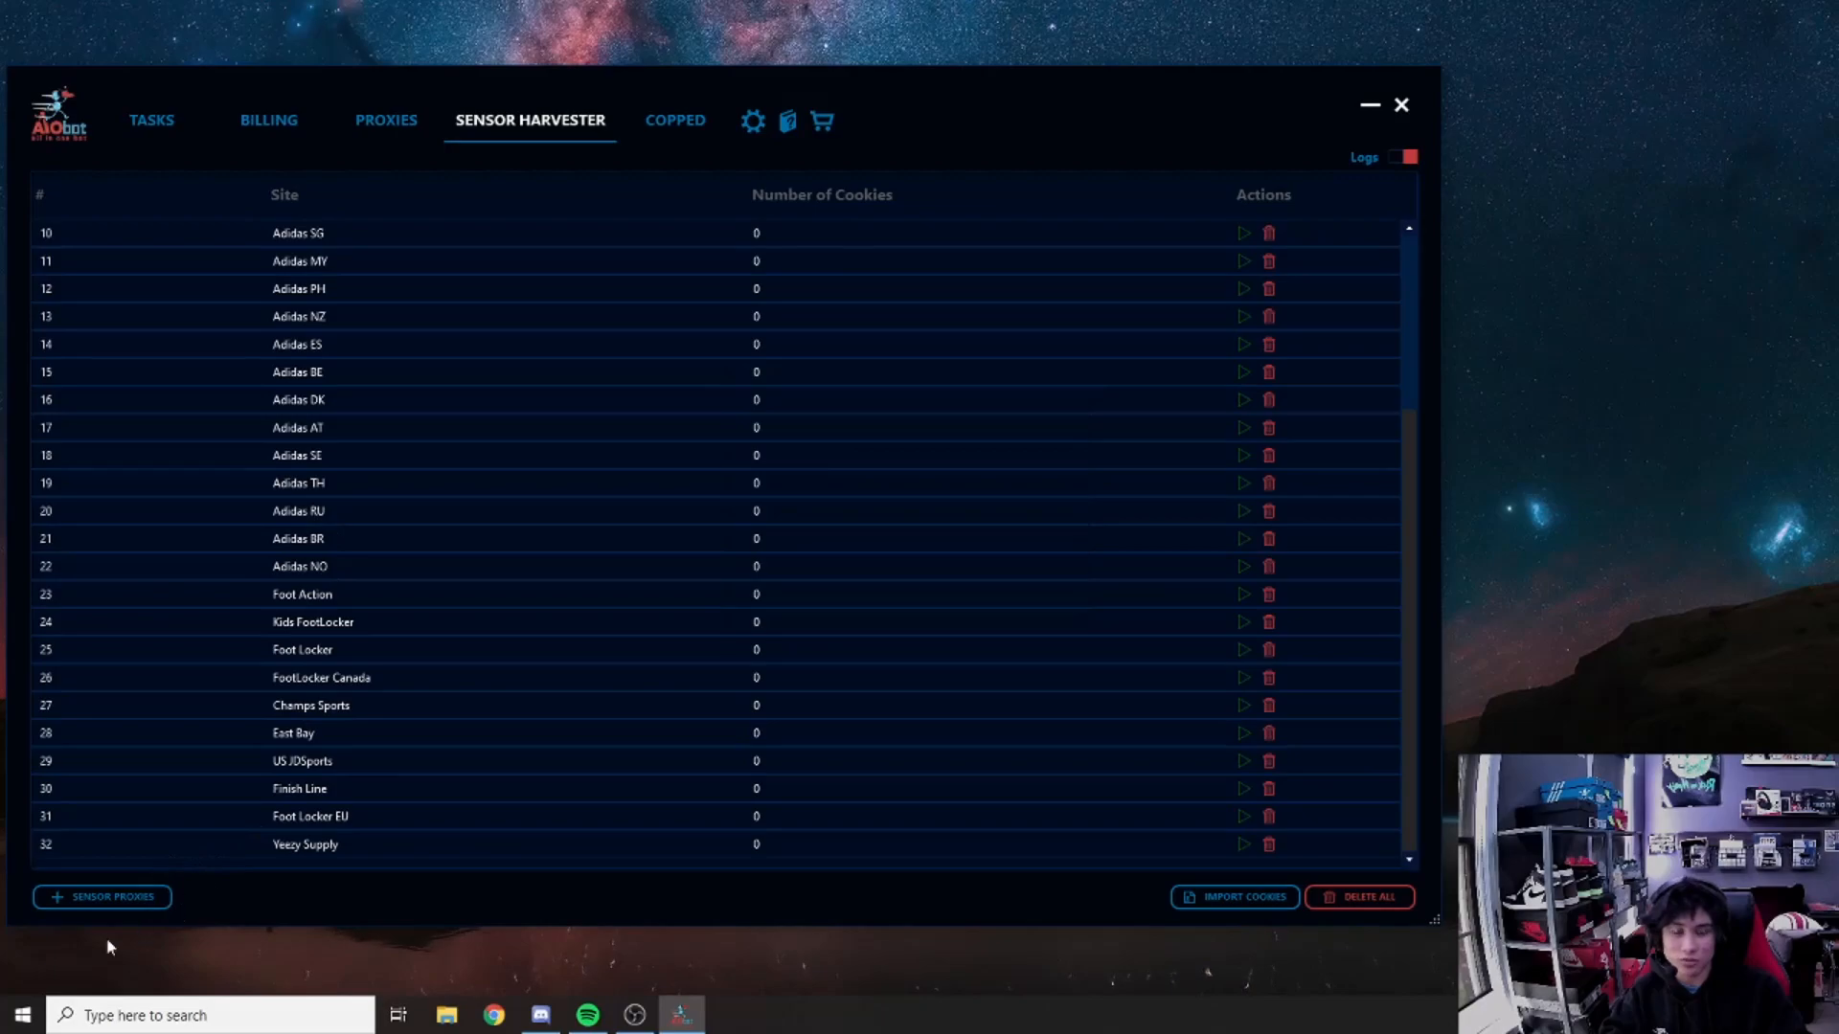
pyautogui.scroll(3, 402, 634)
pyautogui.scroll(-3, 377, 617)
pyautogui.scroll(3, 383, 620)
pyautogui.scroll(-3, 386, 618)
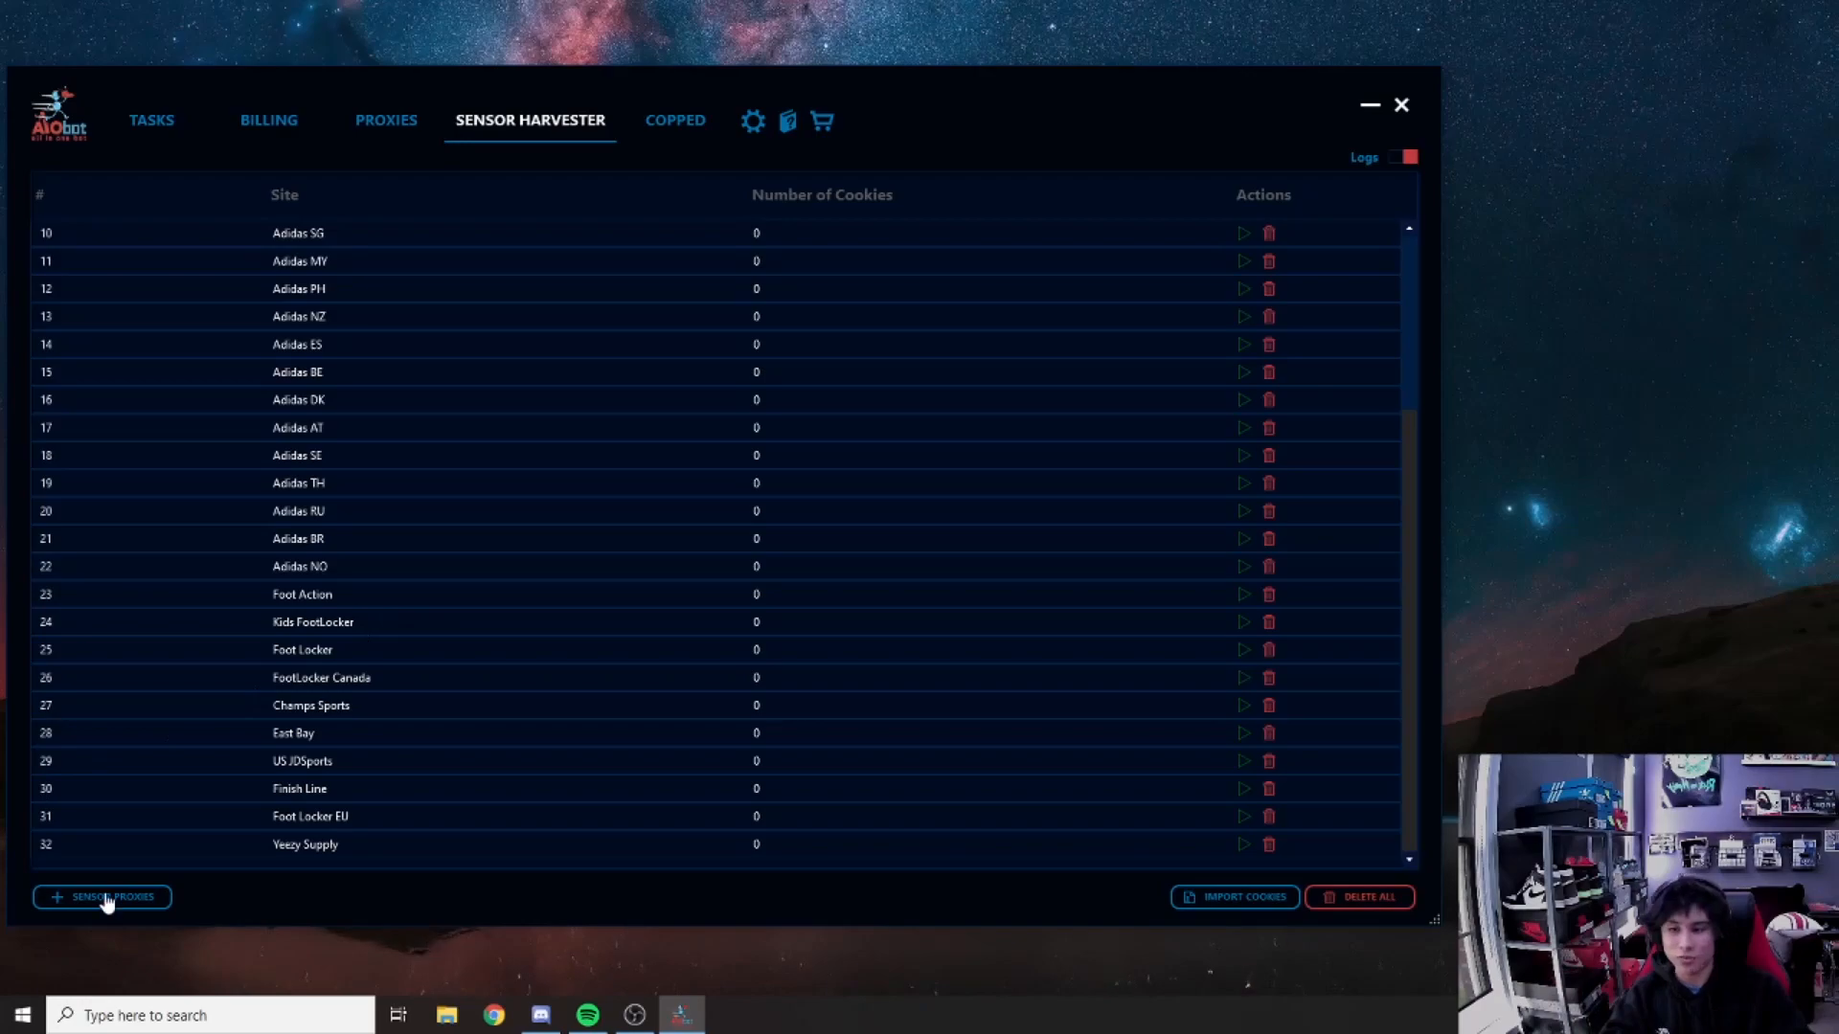
pyautogui.scroll(3, 253, 676)
pyautogui.scroll(-3, 253, 676)
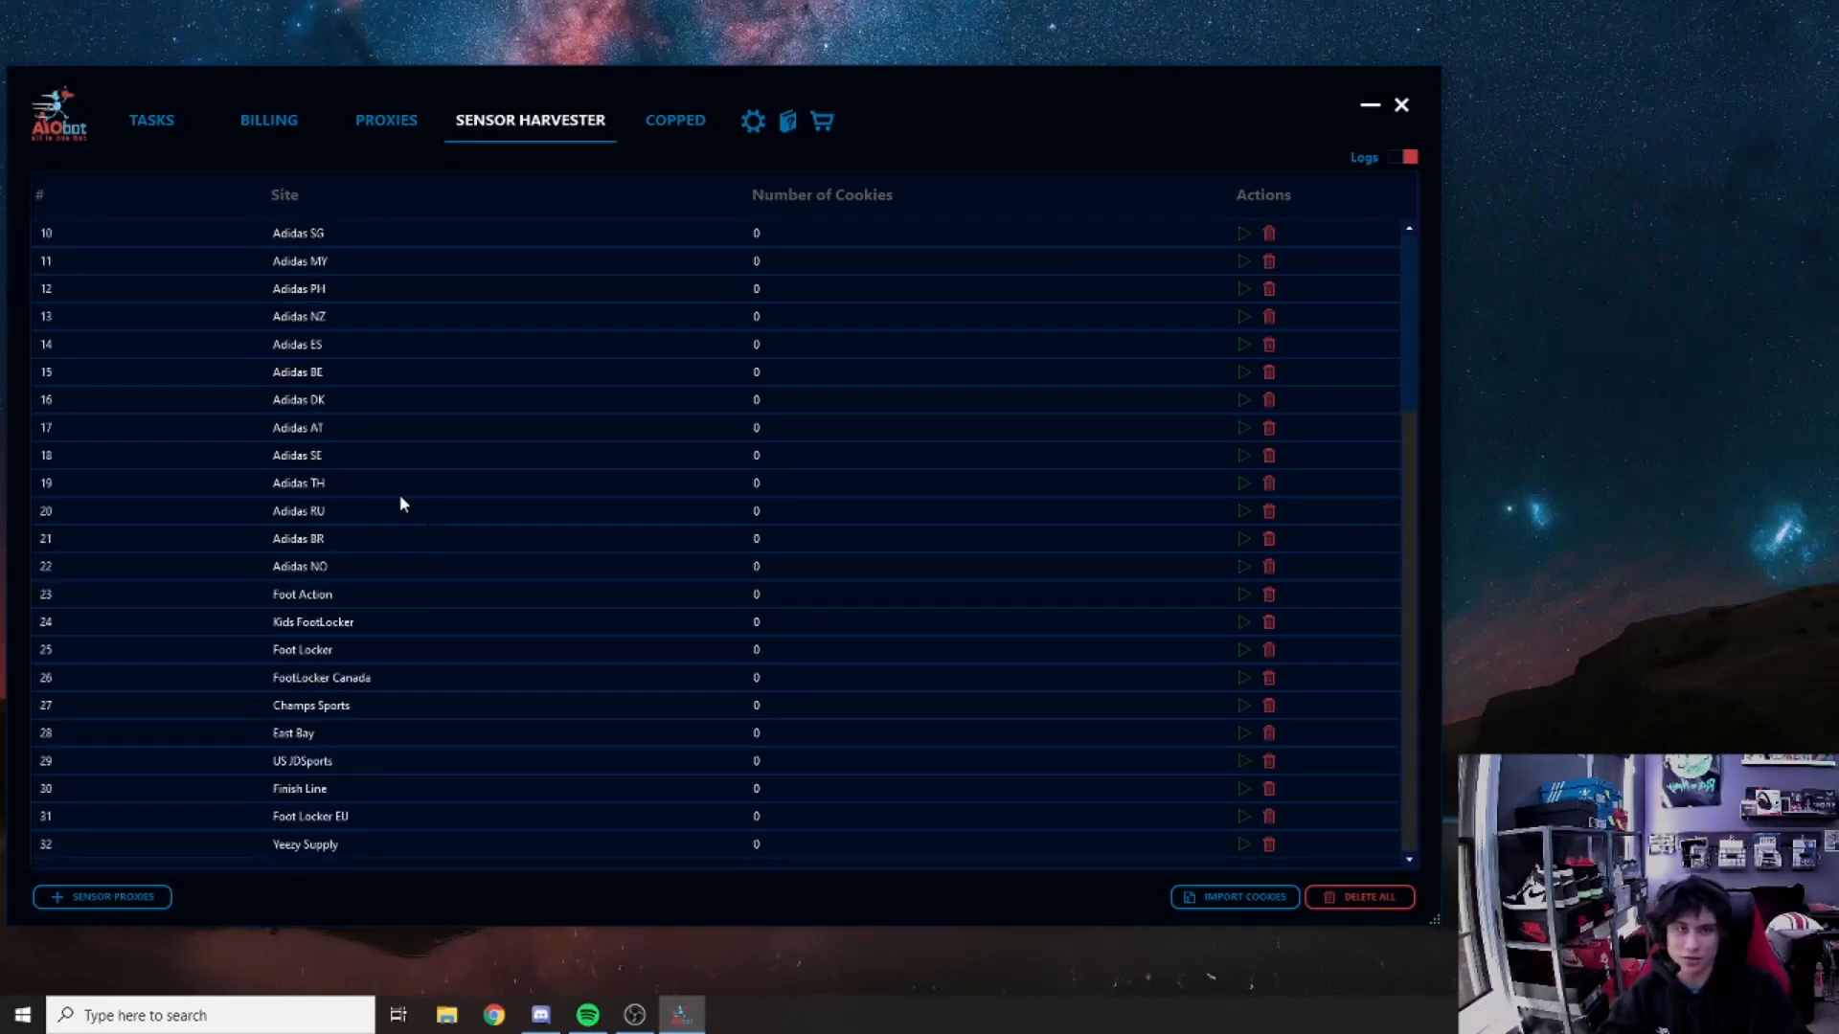
pyautogui.click(152, 119)
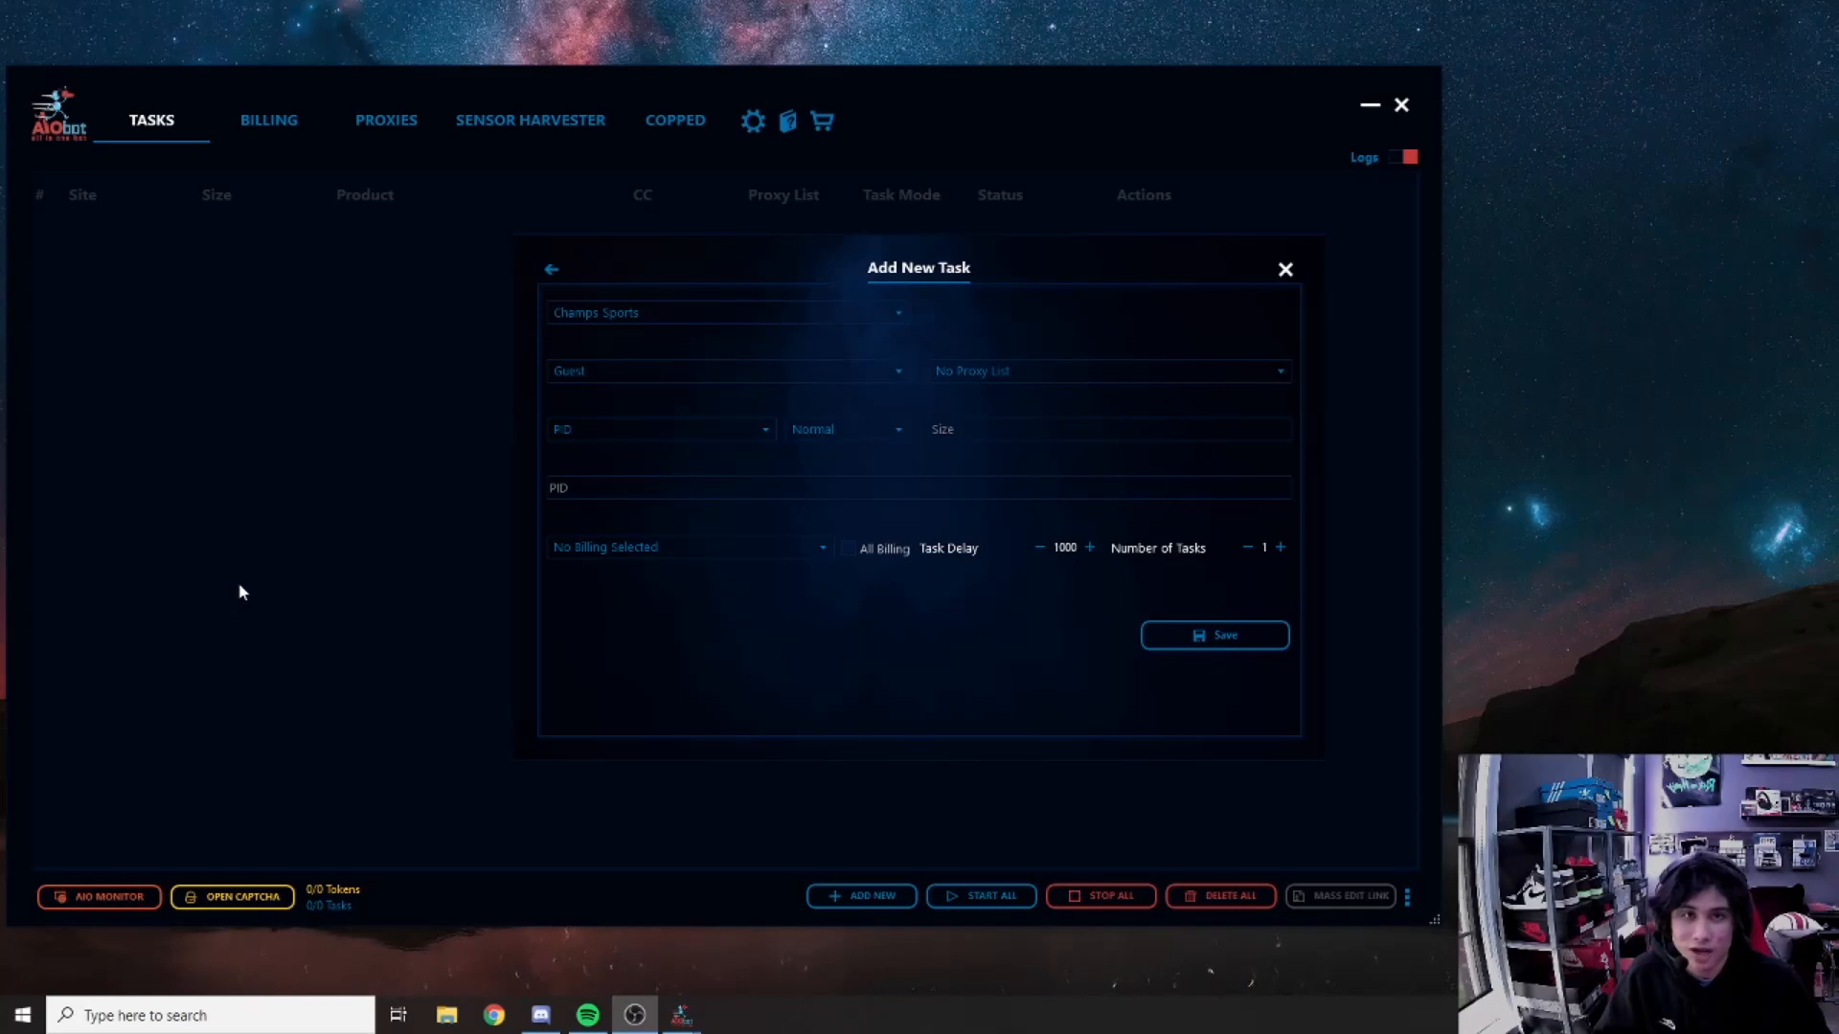
# Step: Change the task's site from Champs Sports to Foot Locker, keeping the Guest account
pyautogui.click(618, 316)
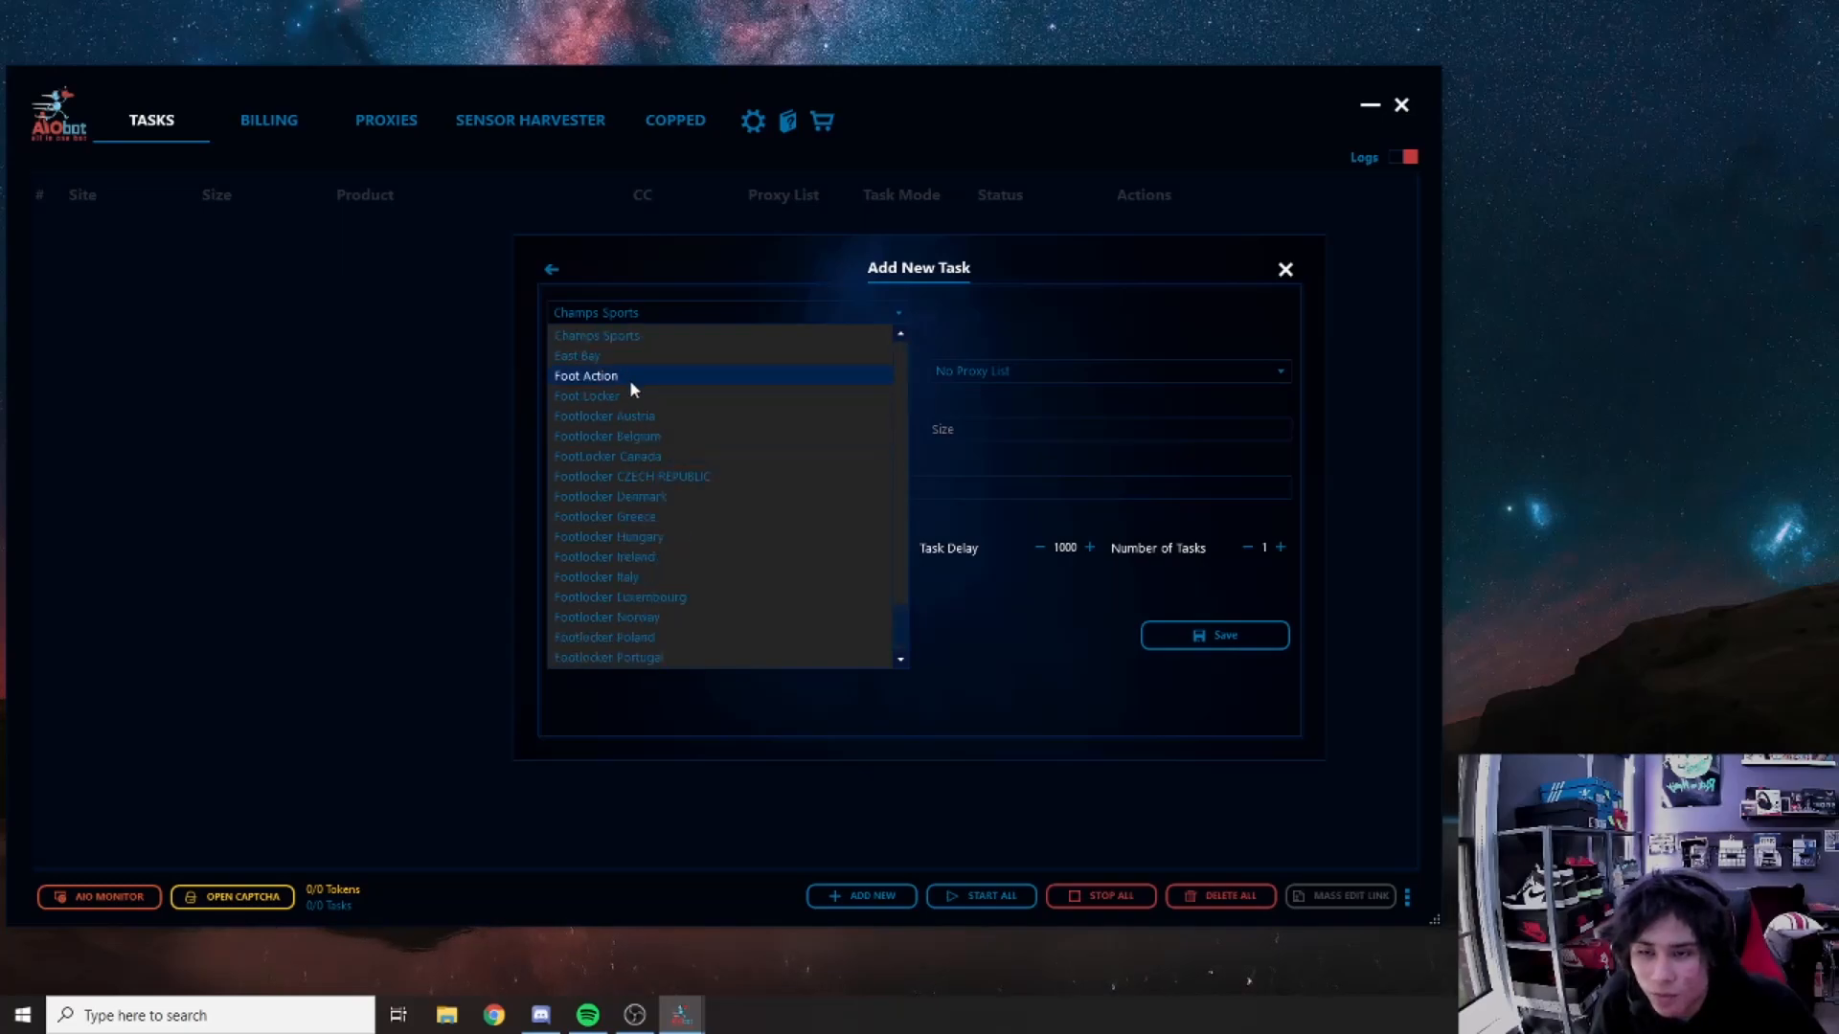
pyautogui.scroll(-1, 632, 440)
pyautogui.scroll(1, 632, 439)
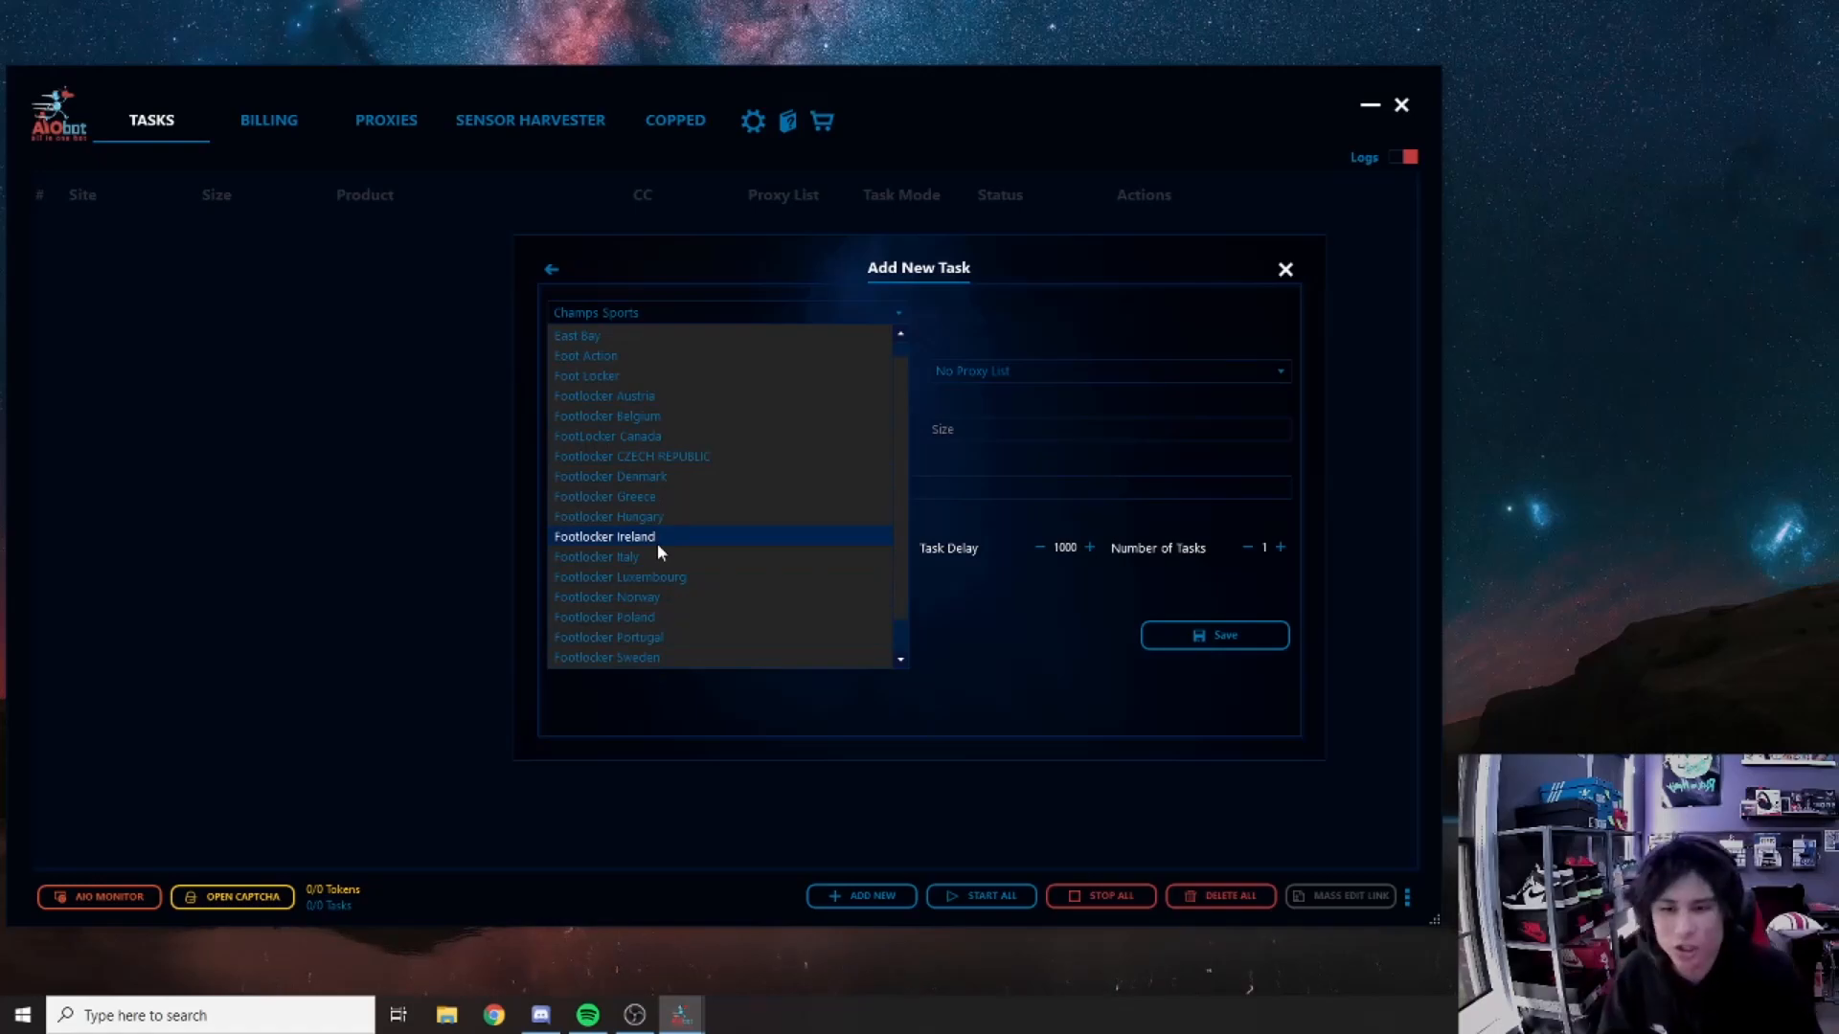
pyautogui.scroll(-1, 611, 421)
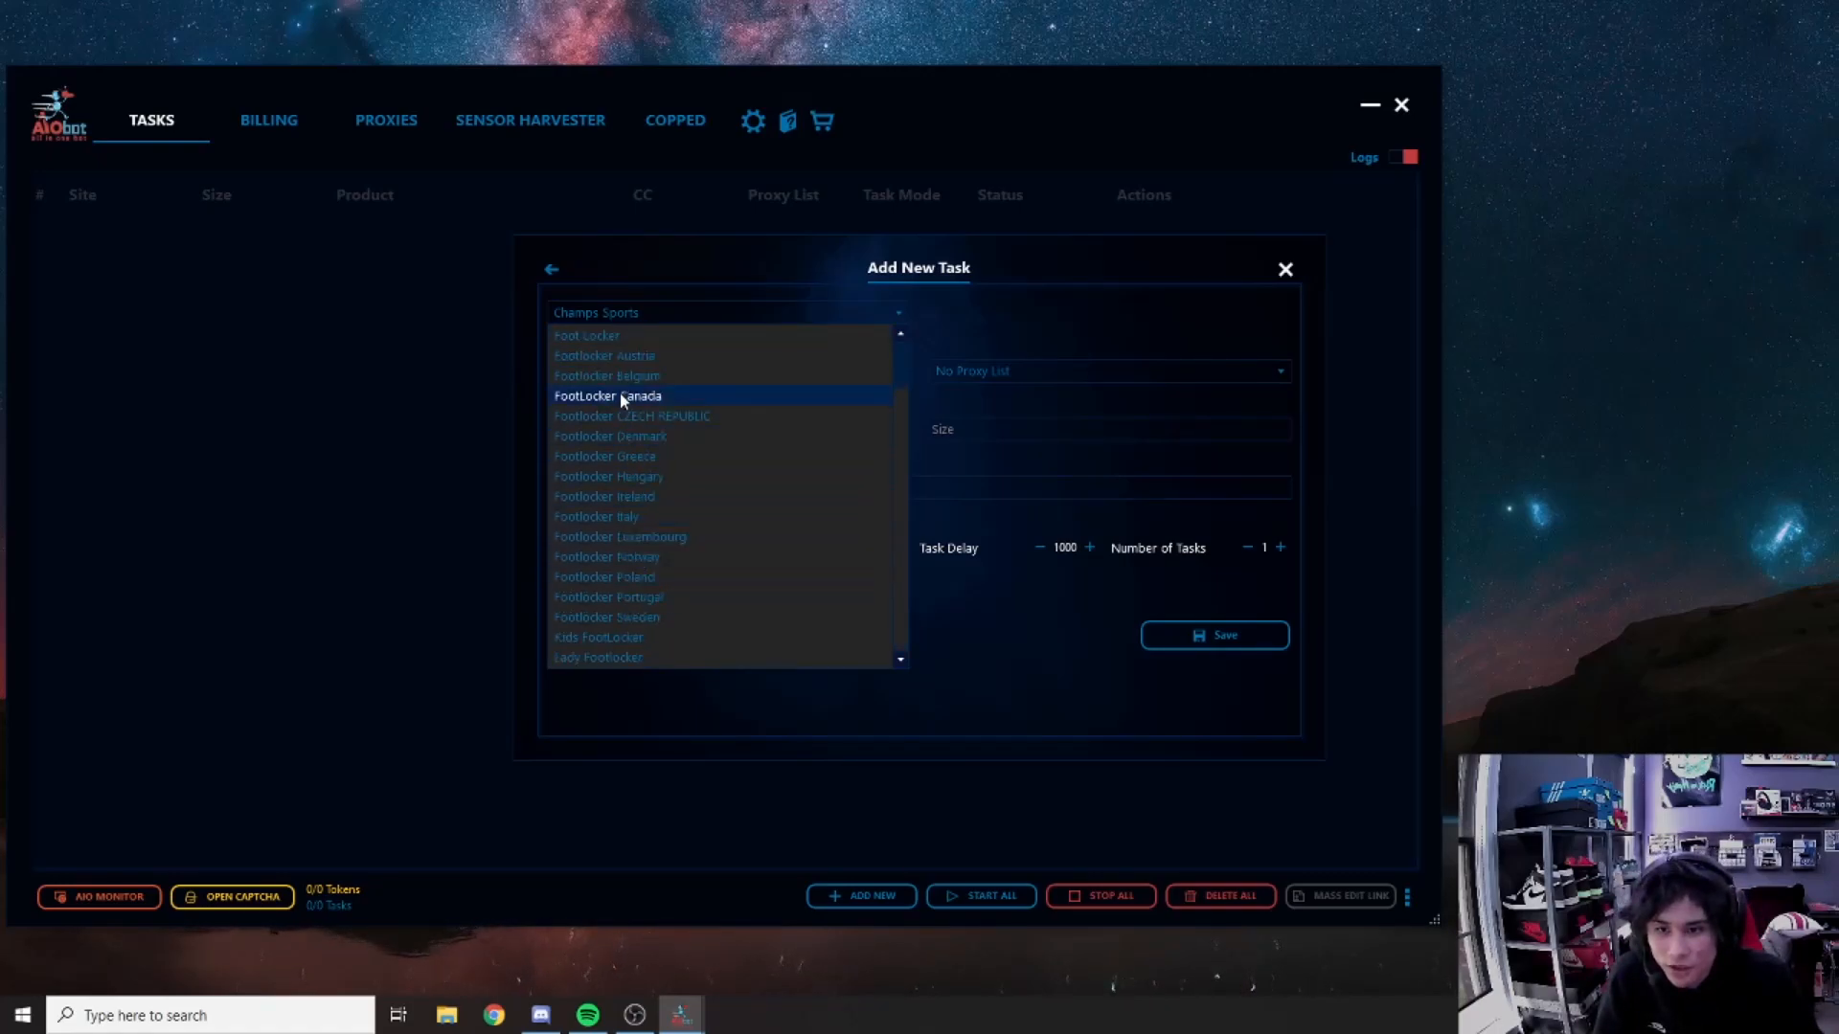
pyautogui.scroll(1, 613, 574)
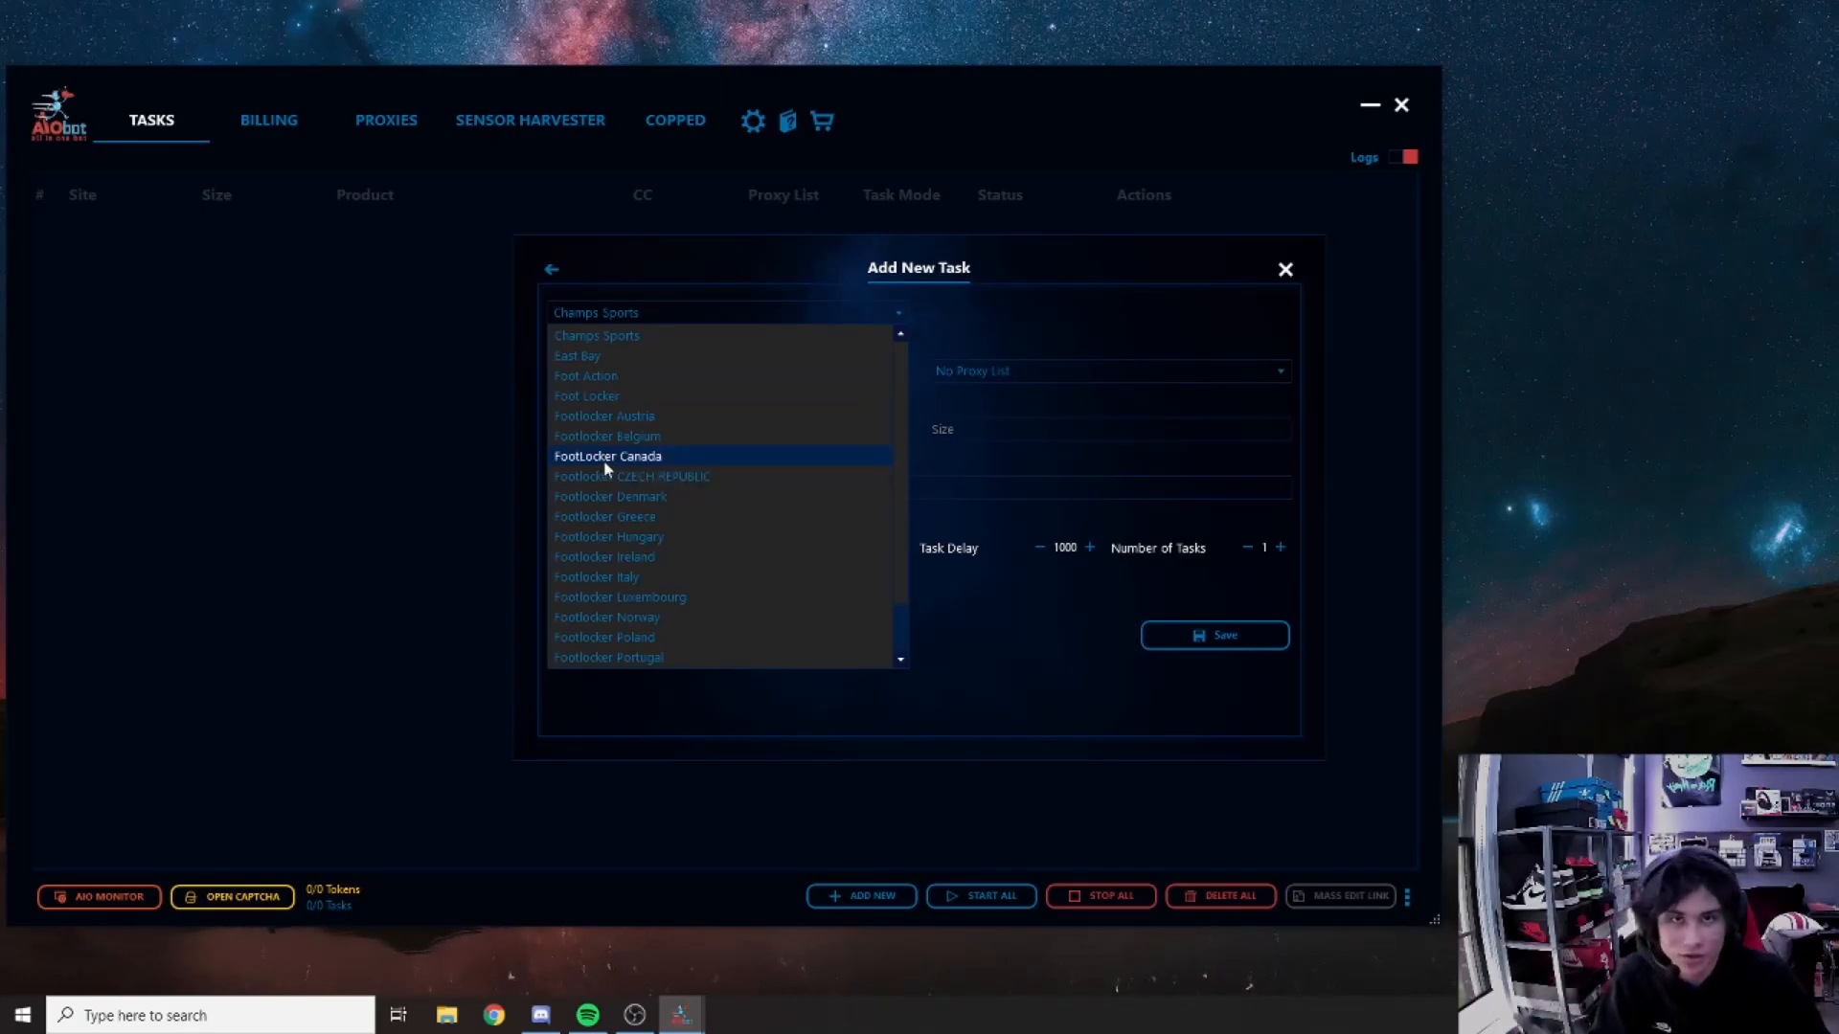
pyautogui.click(638, 402)
pyautogui.click(657, 376)
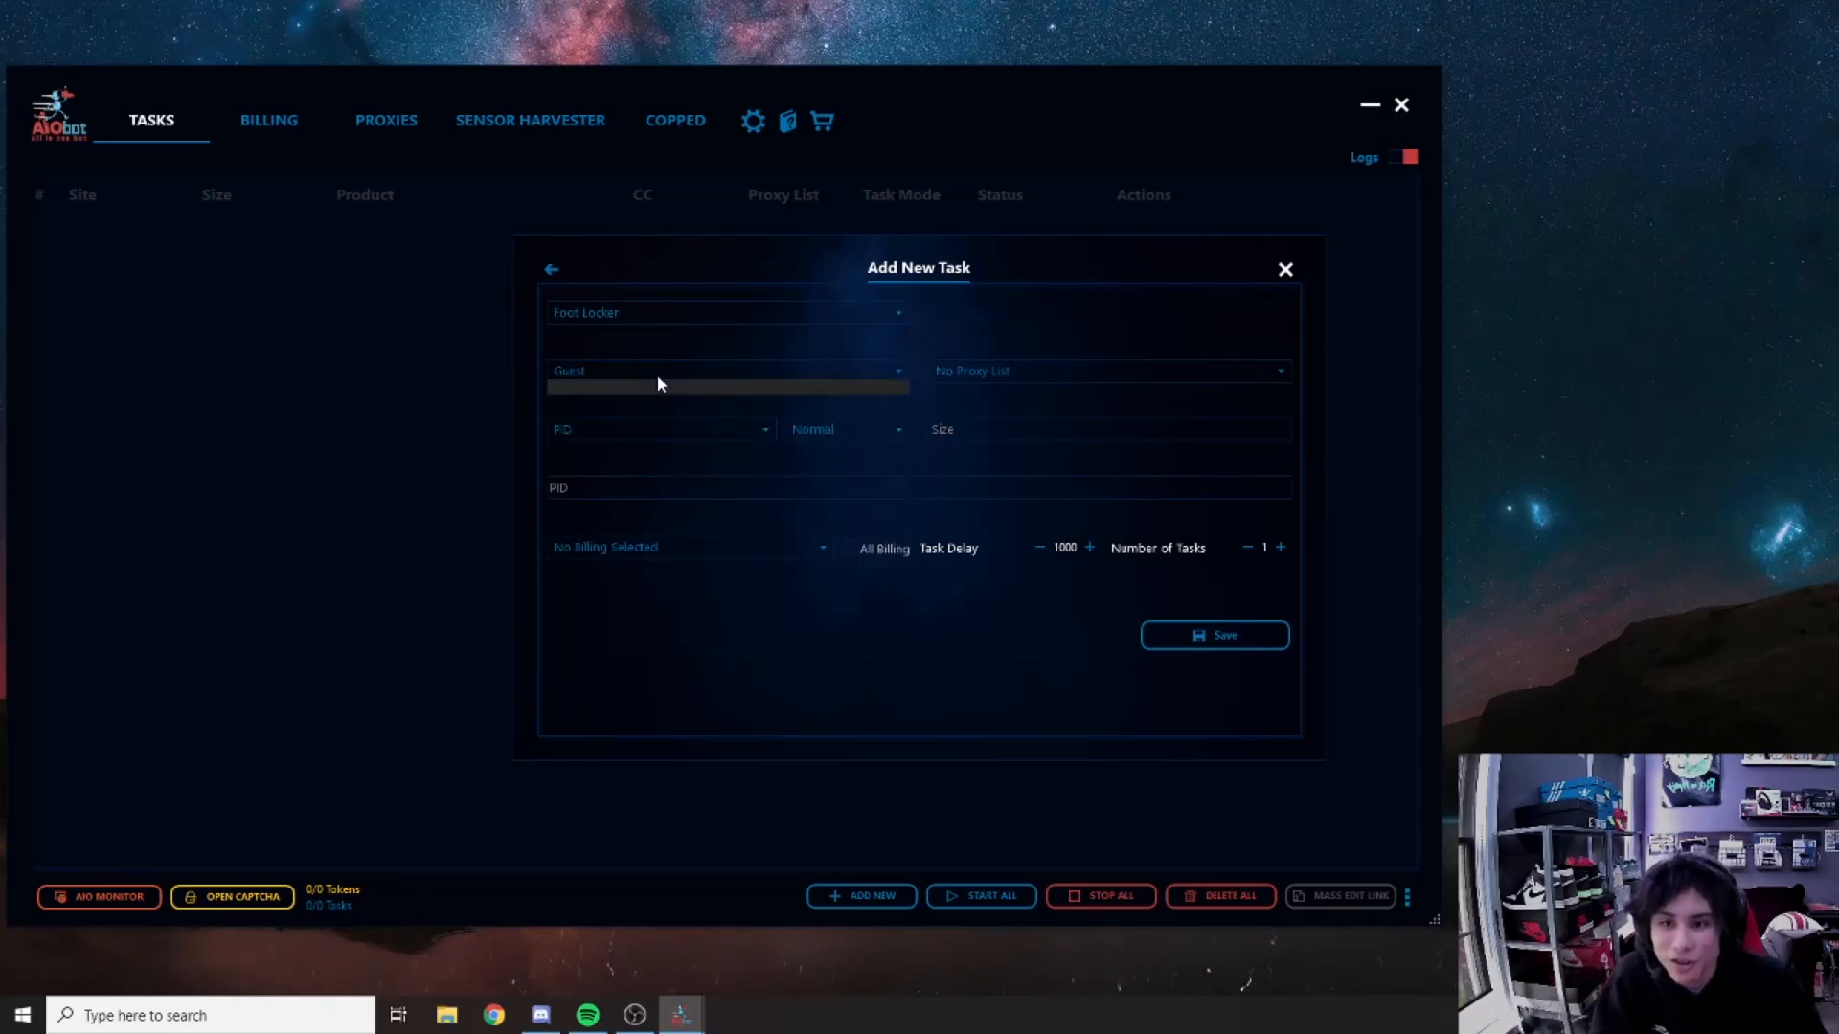
pyautogui.click(656, 375)
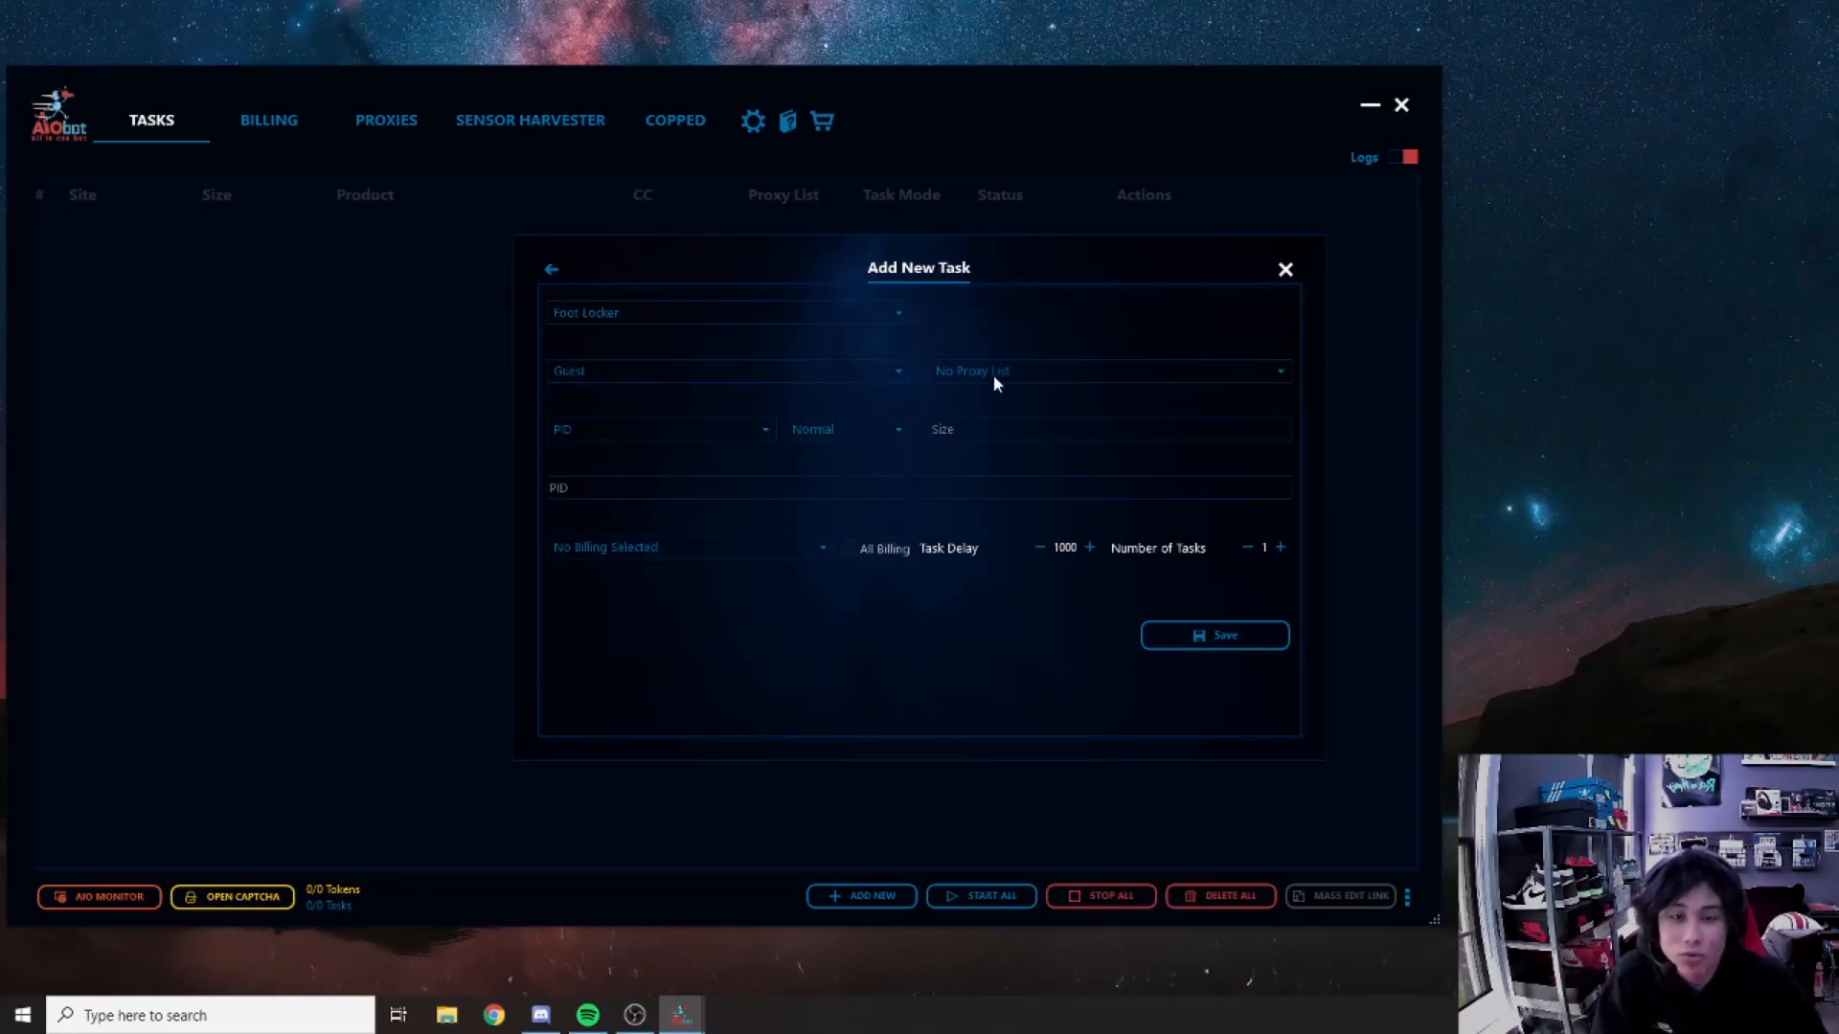
# Step: Show the saved proxy lists in the No Proxy List dropdown
pyautogui.click(994, 376)
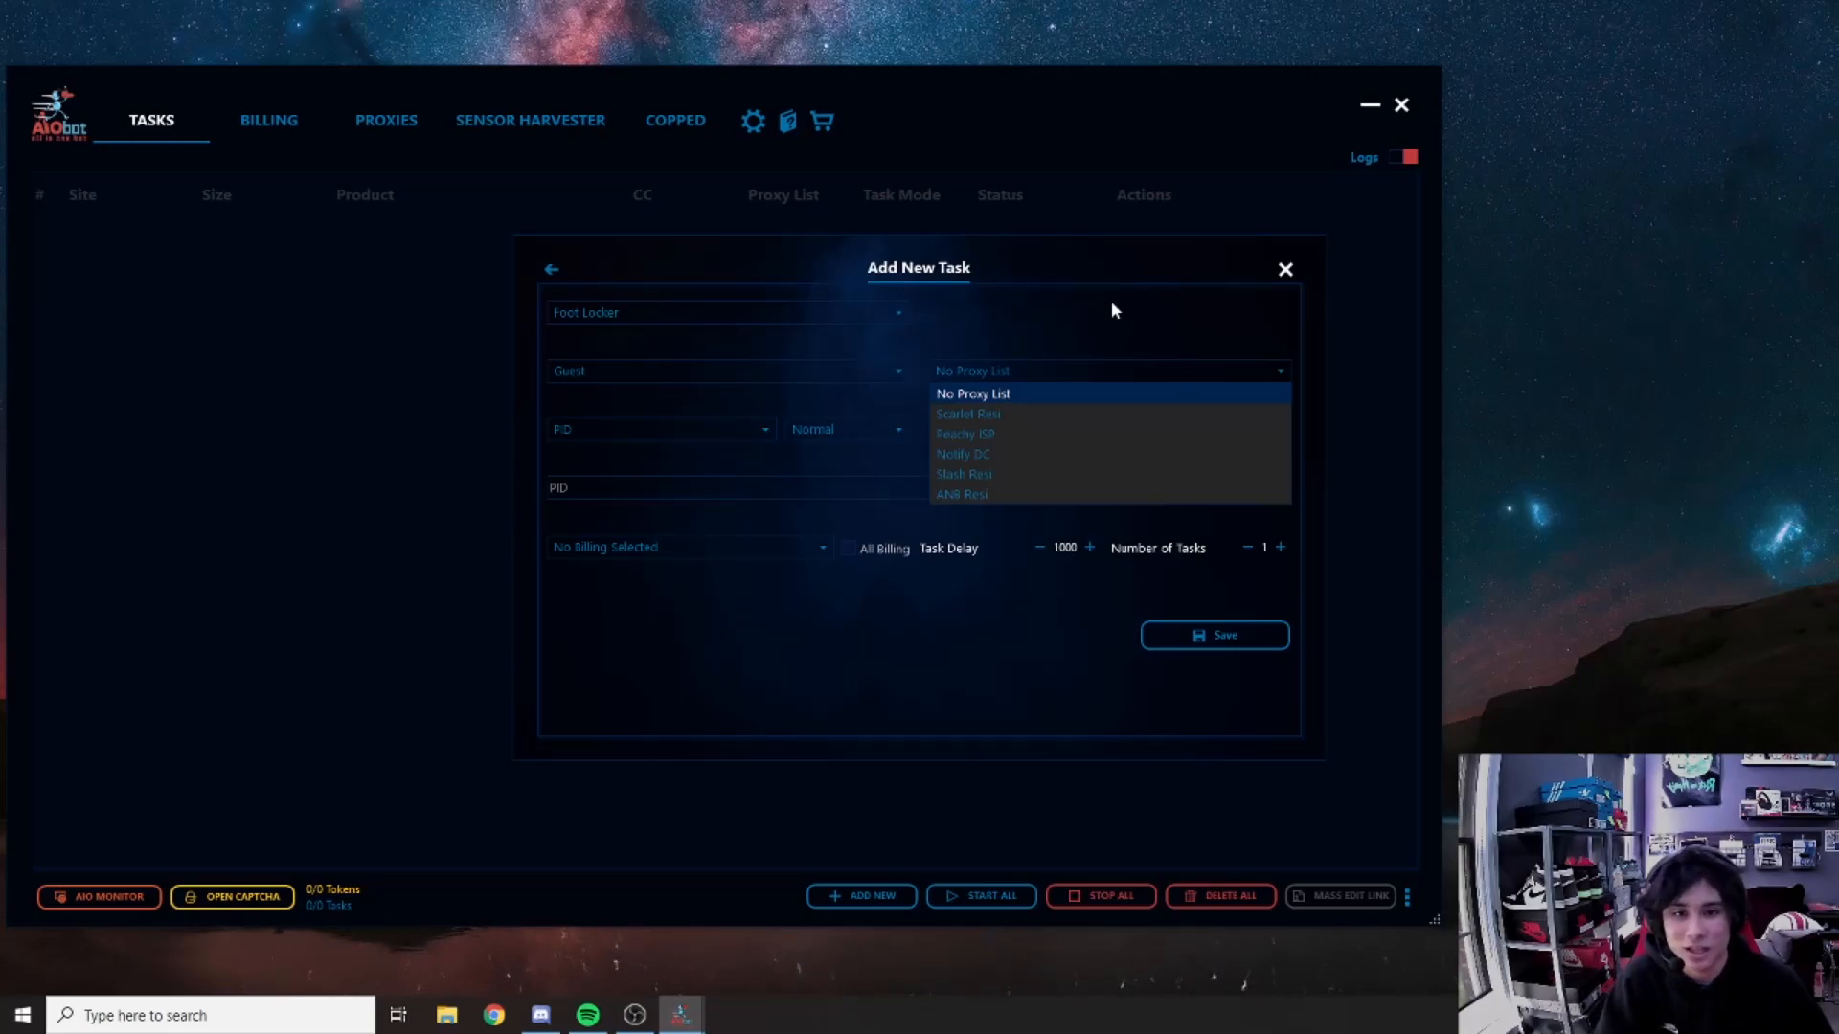
# Step: Use the Slash Resi proxies and keep PID lookup with Normal task mode
pyautogui.click(968, 473)
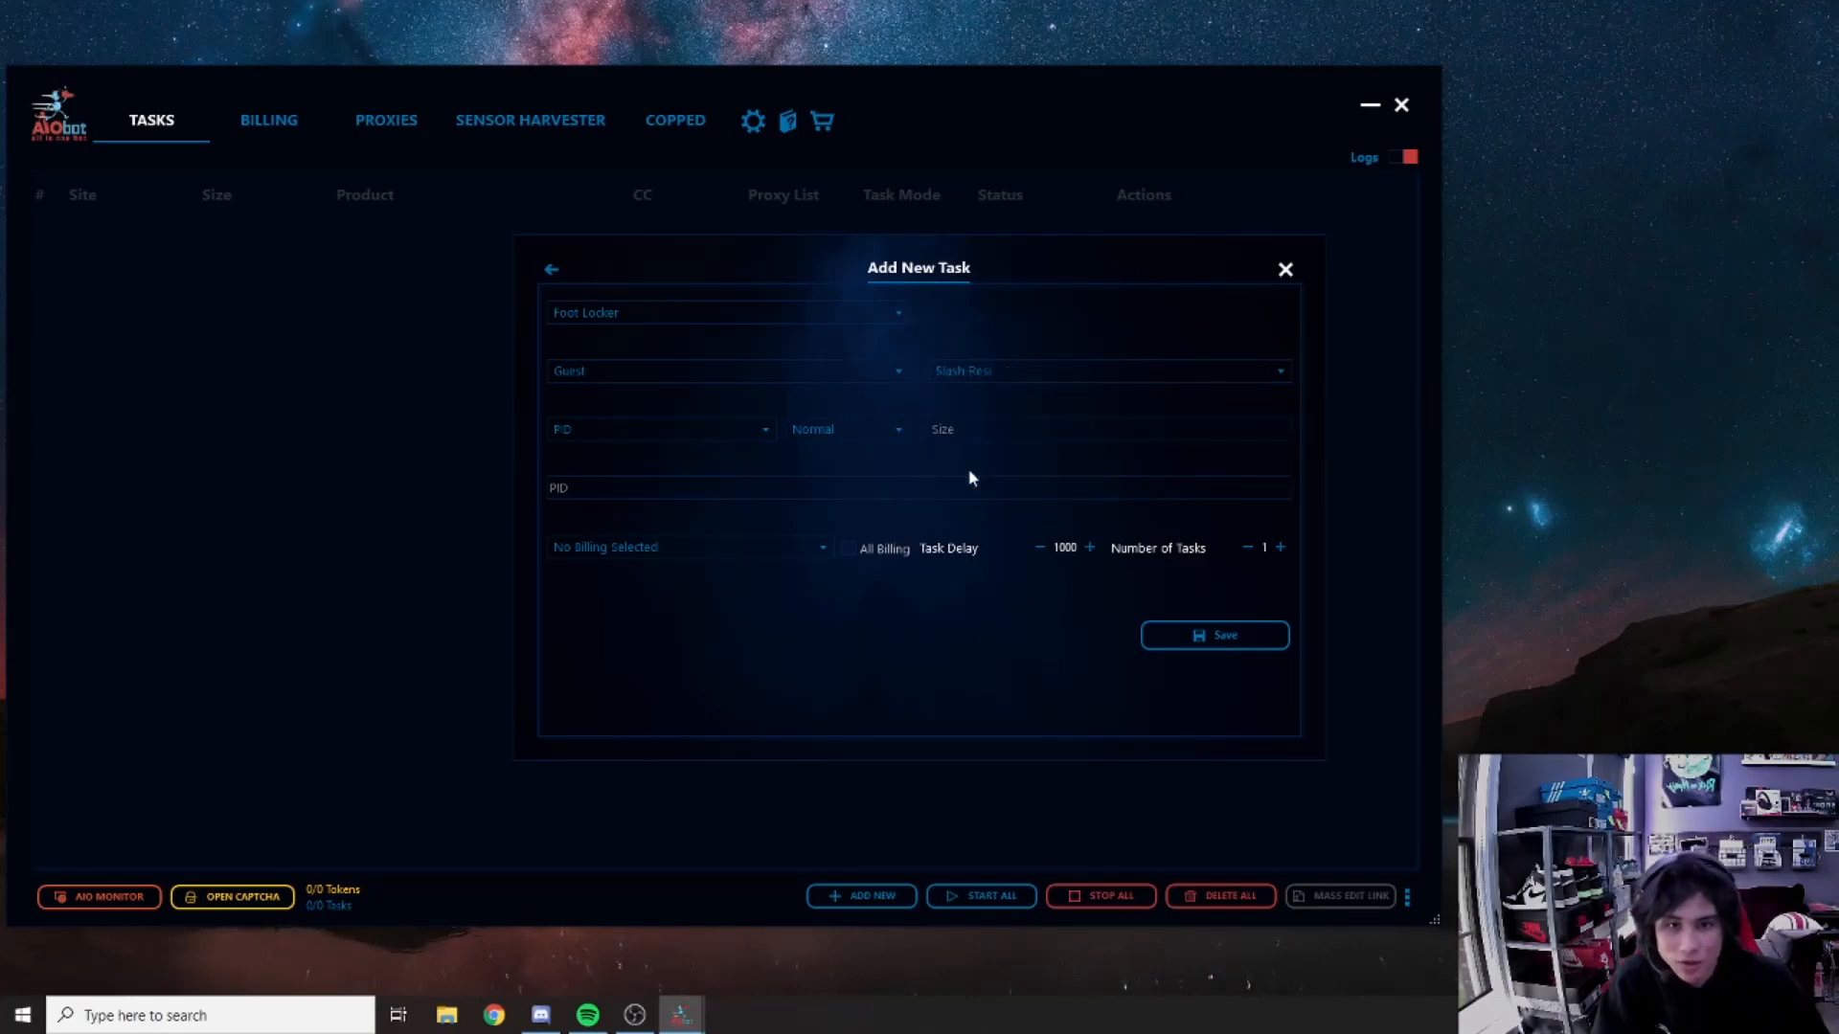
pyautogui.click(606, 430)
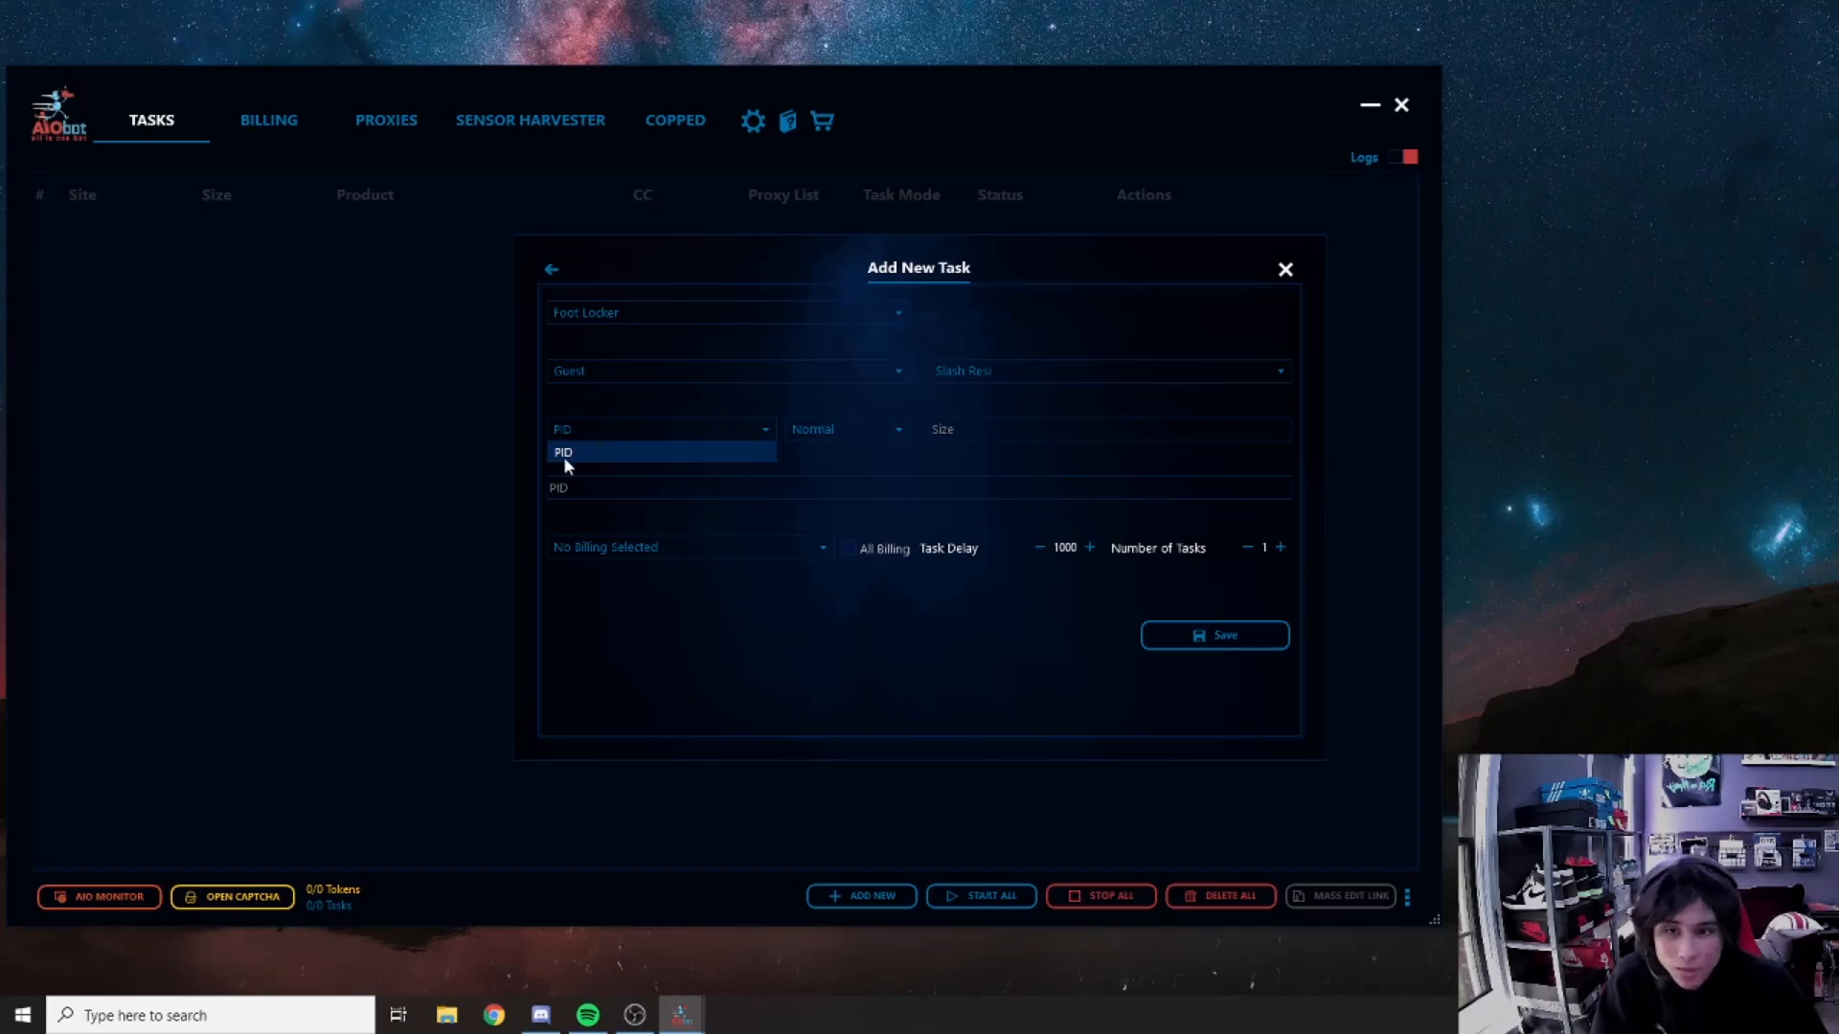
pyautogui.click(635, 395)
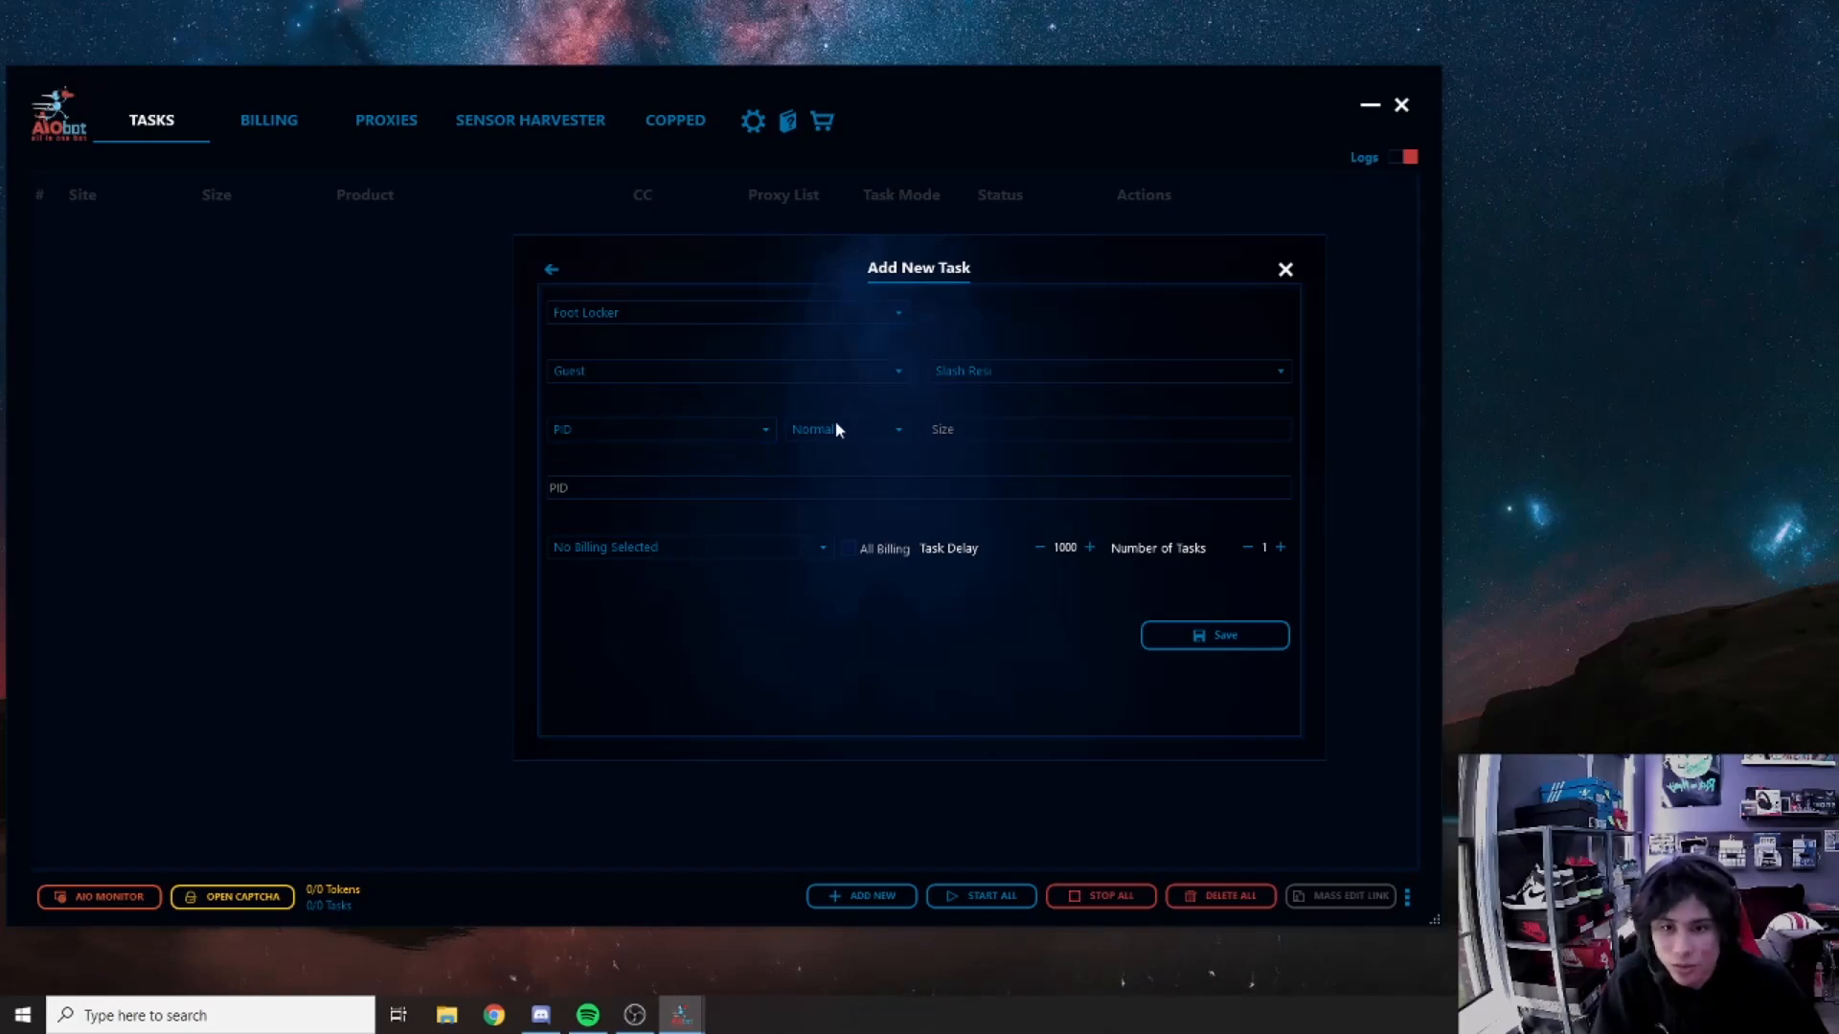
pyautogui.click(835, 428)
pyautogui.click(815, 454)
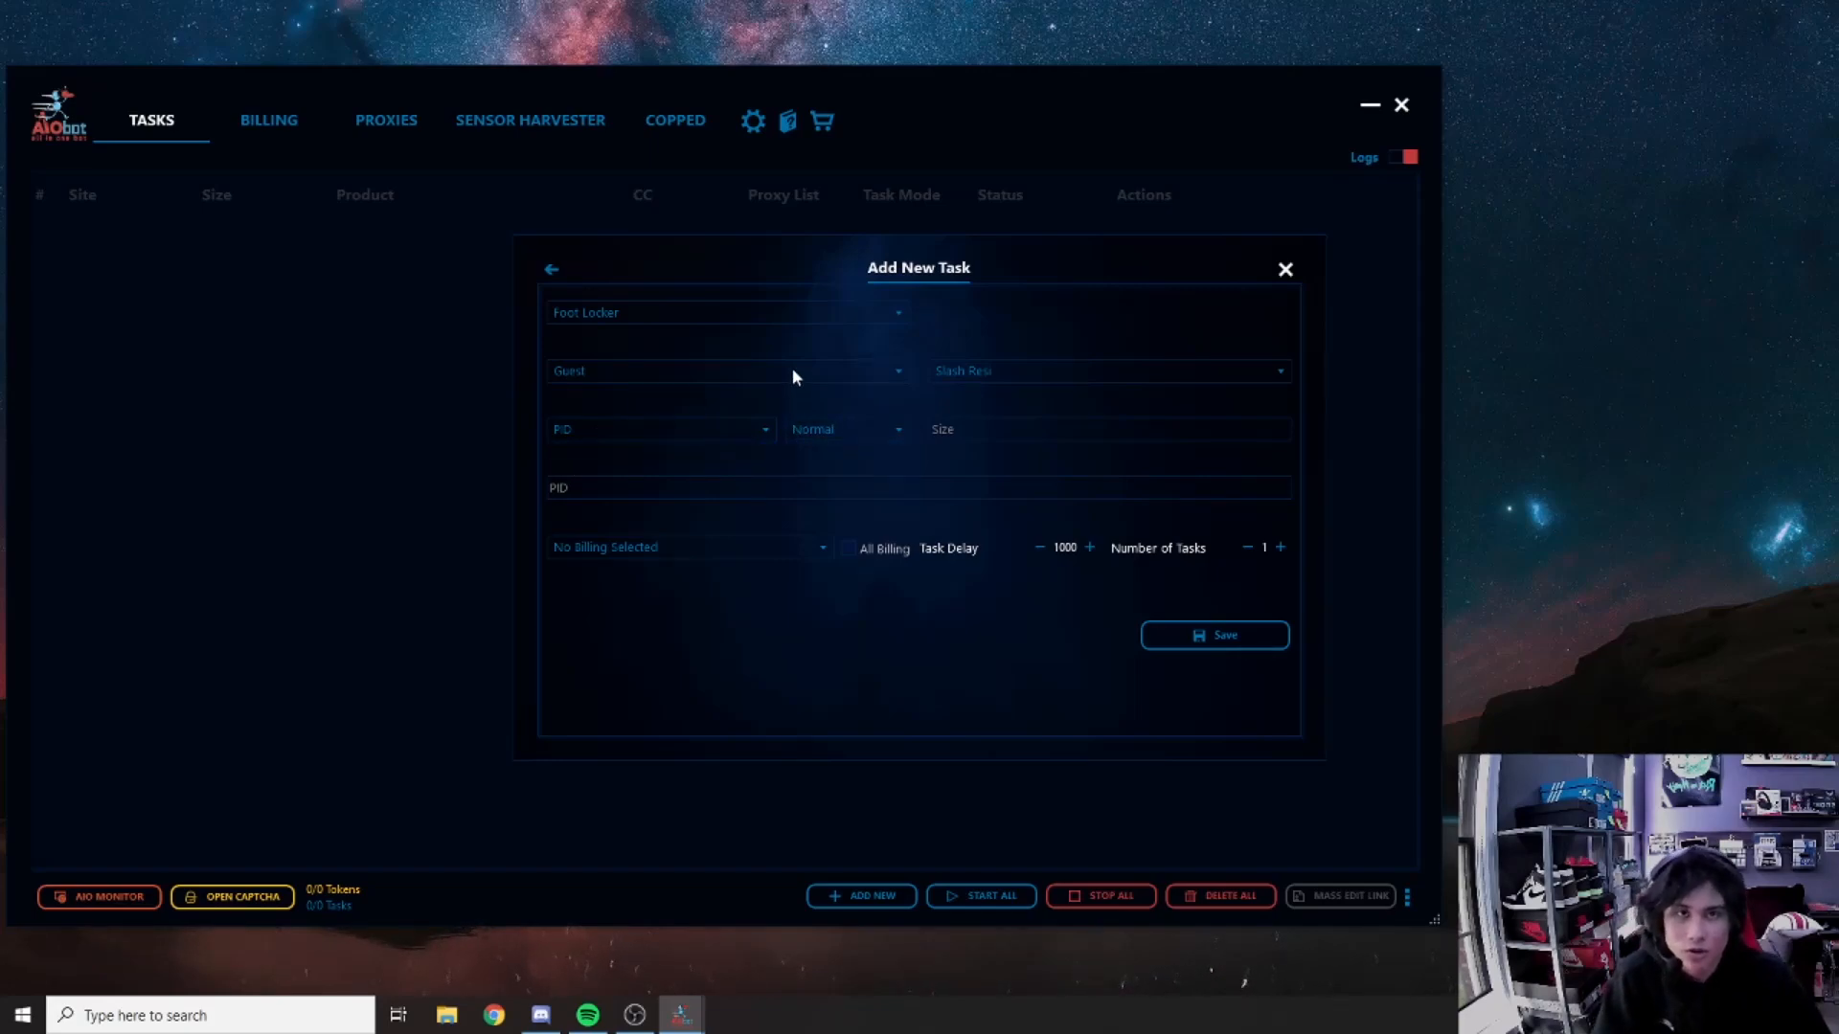
pyautogui.click(810, 436)
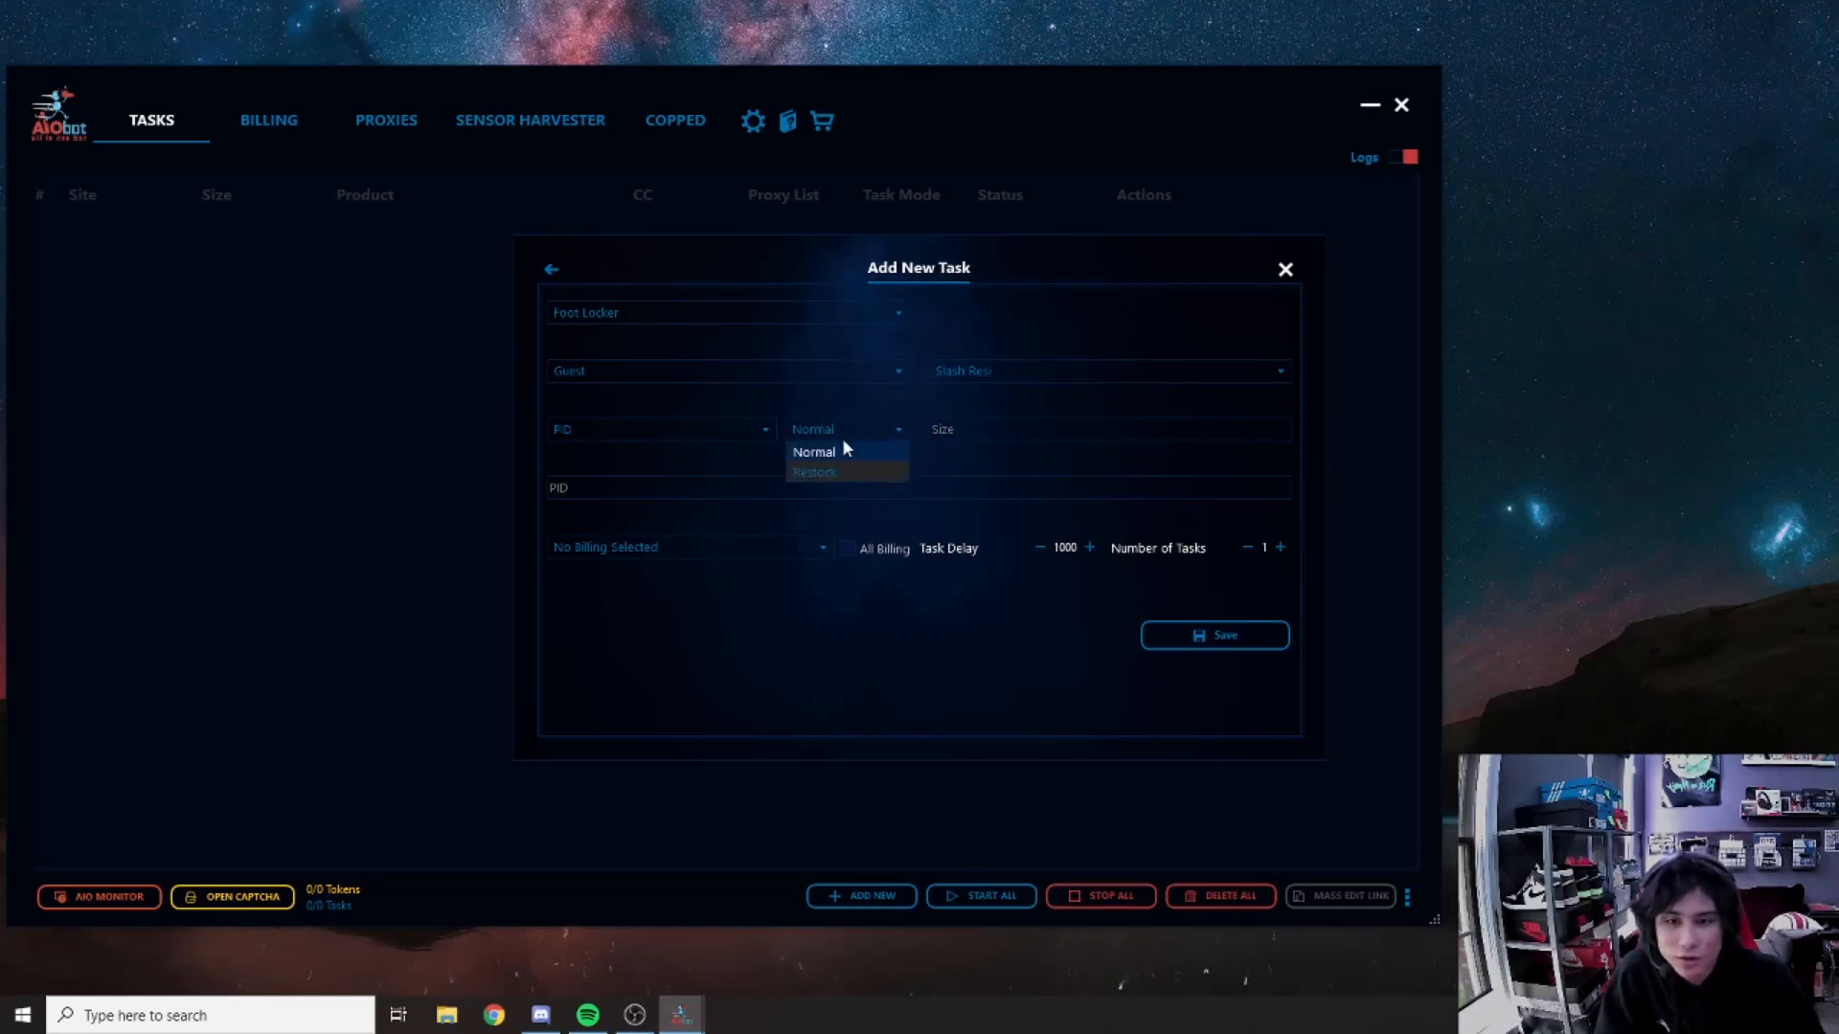
pyautogui.click(832, 447)
pyautogui.click(832, 443)
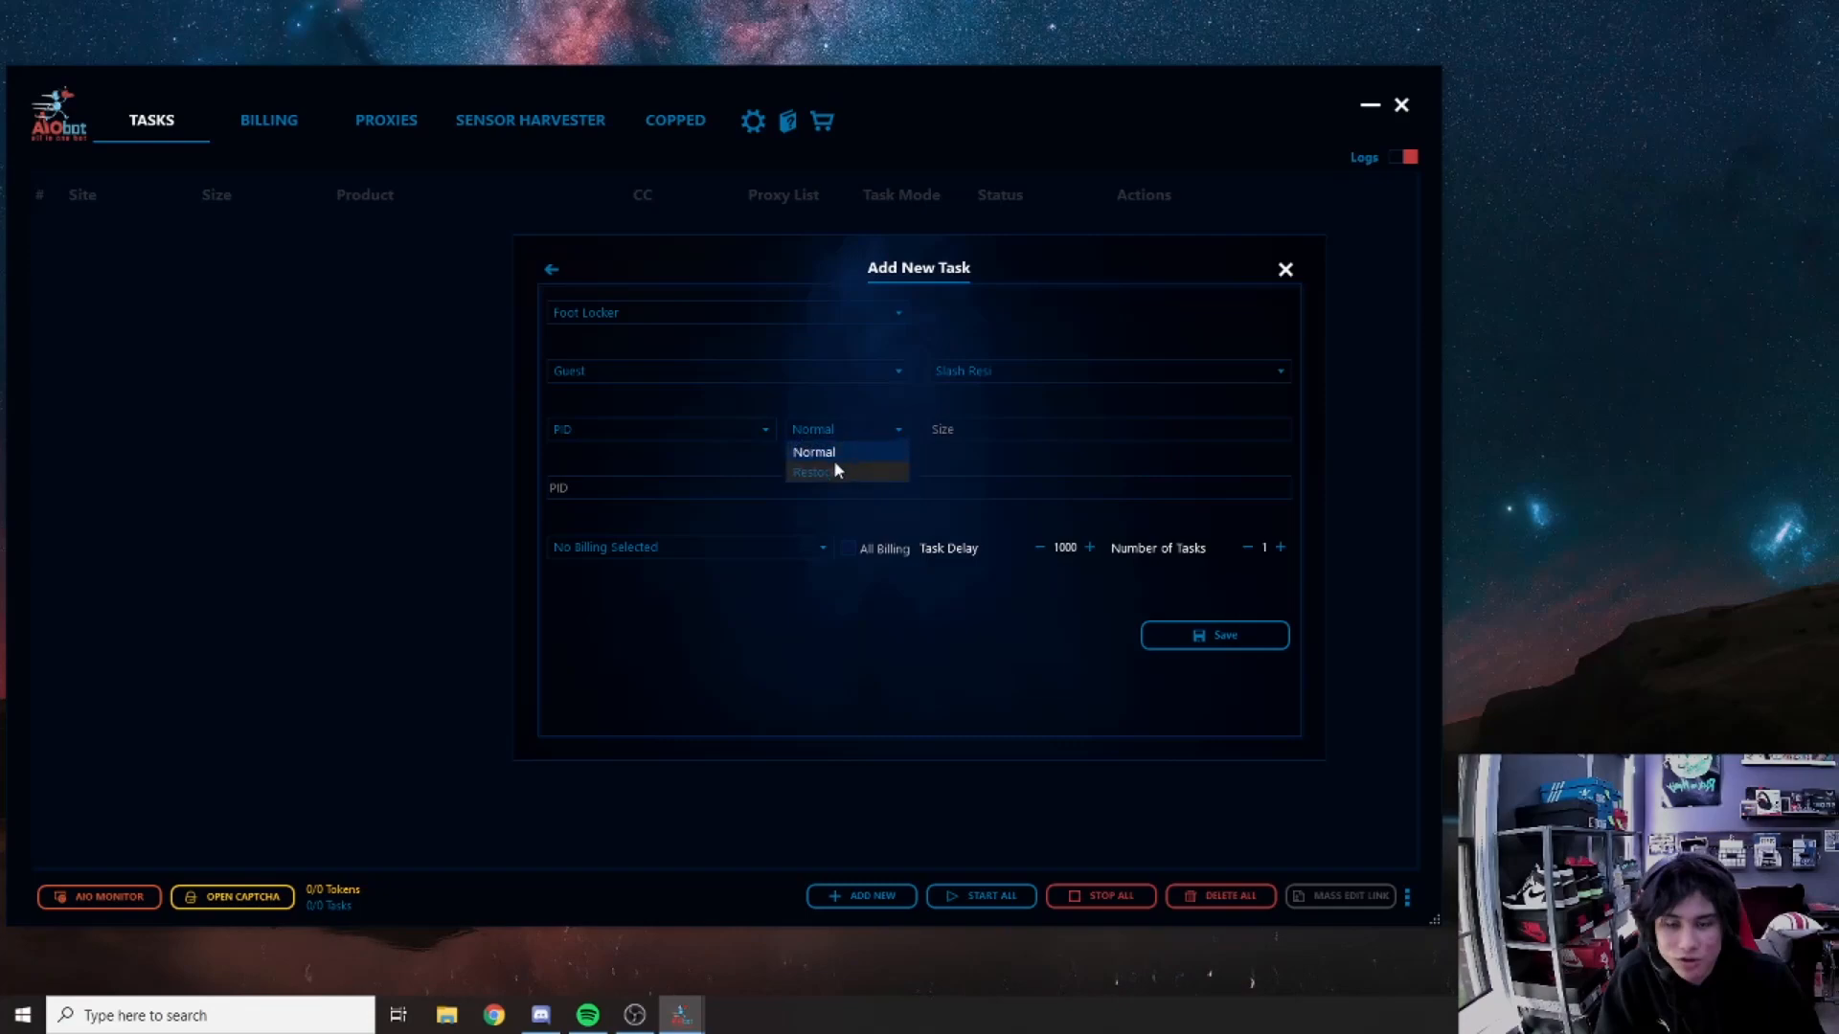
pyautogui.click(818, 450)
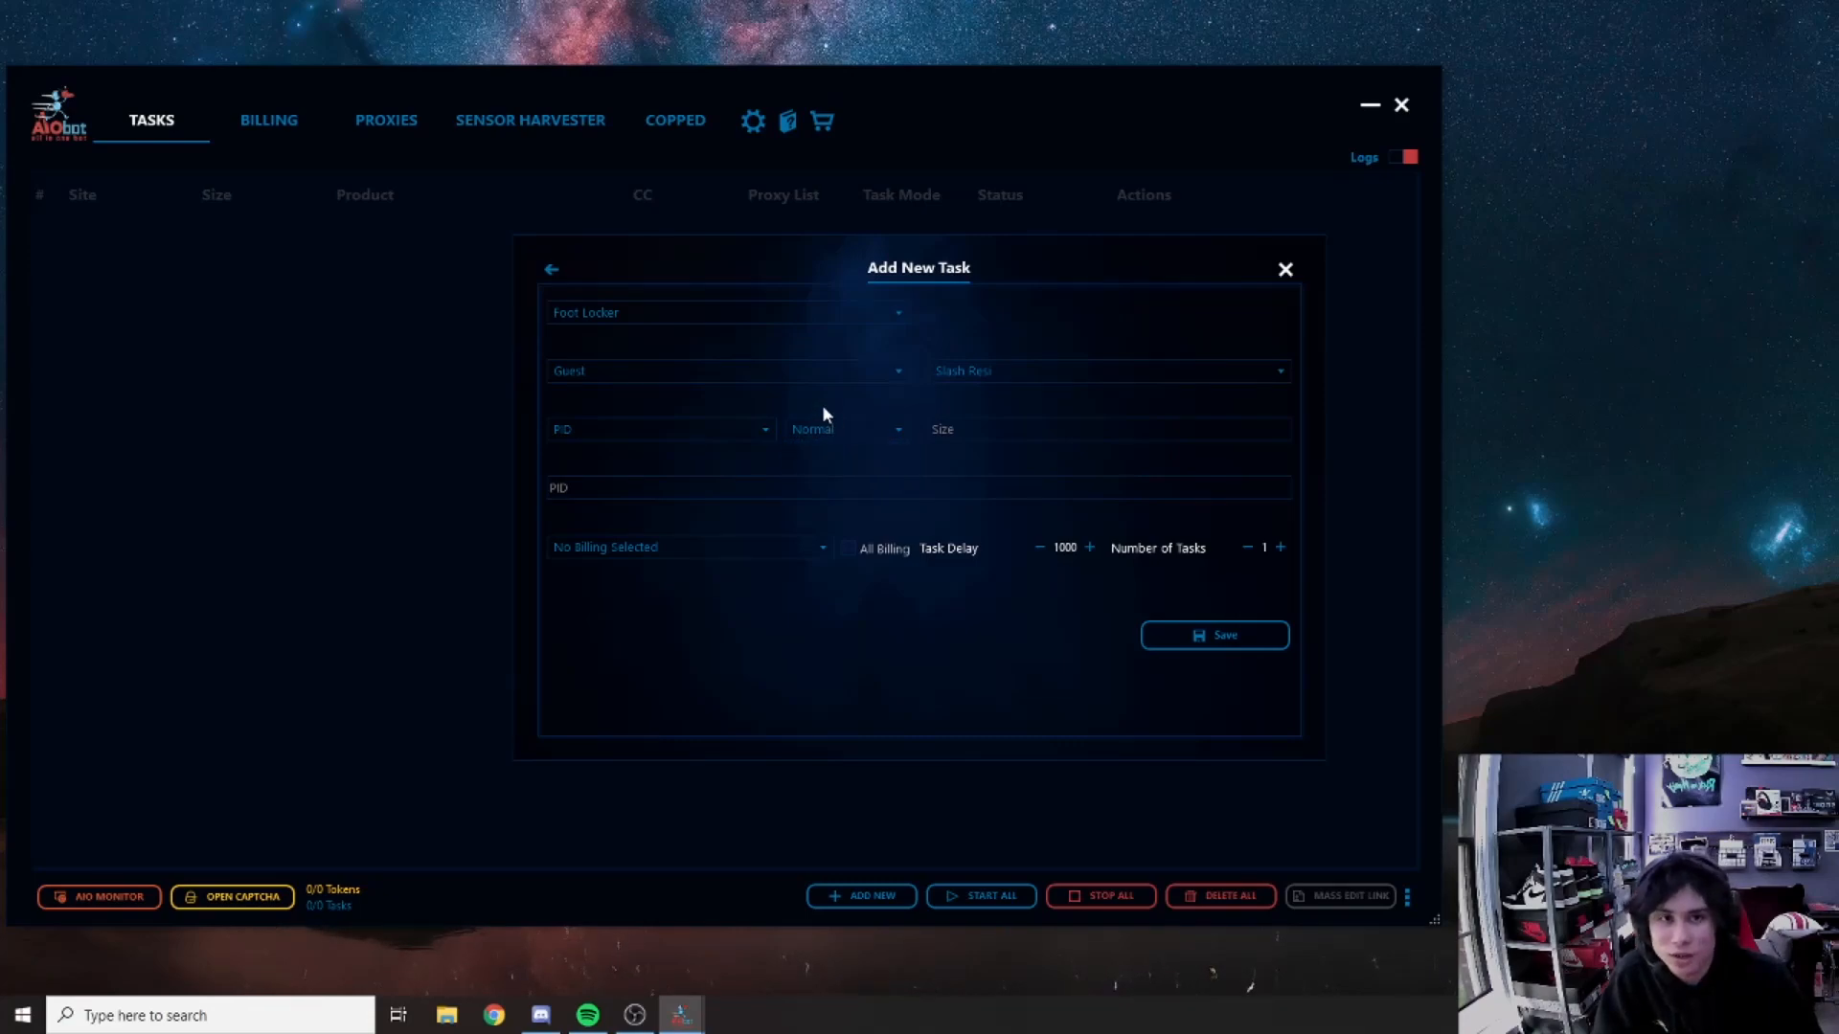
pyautogui.click(843, 422)
pyautogui.click(871, 418)
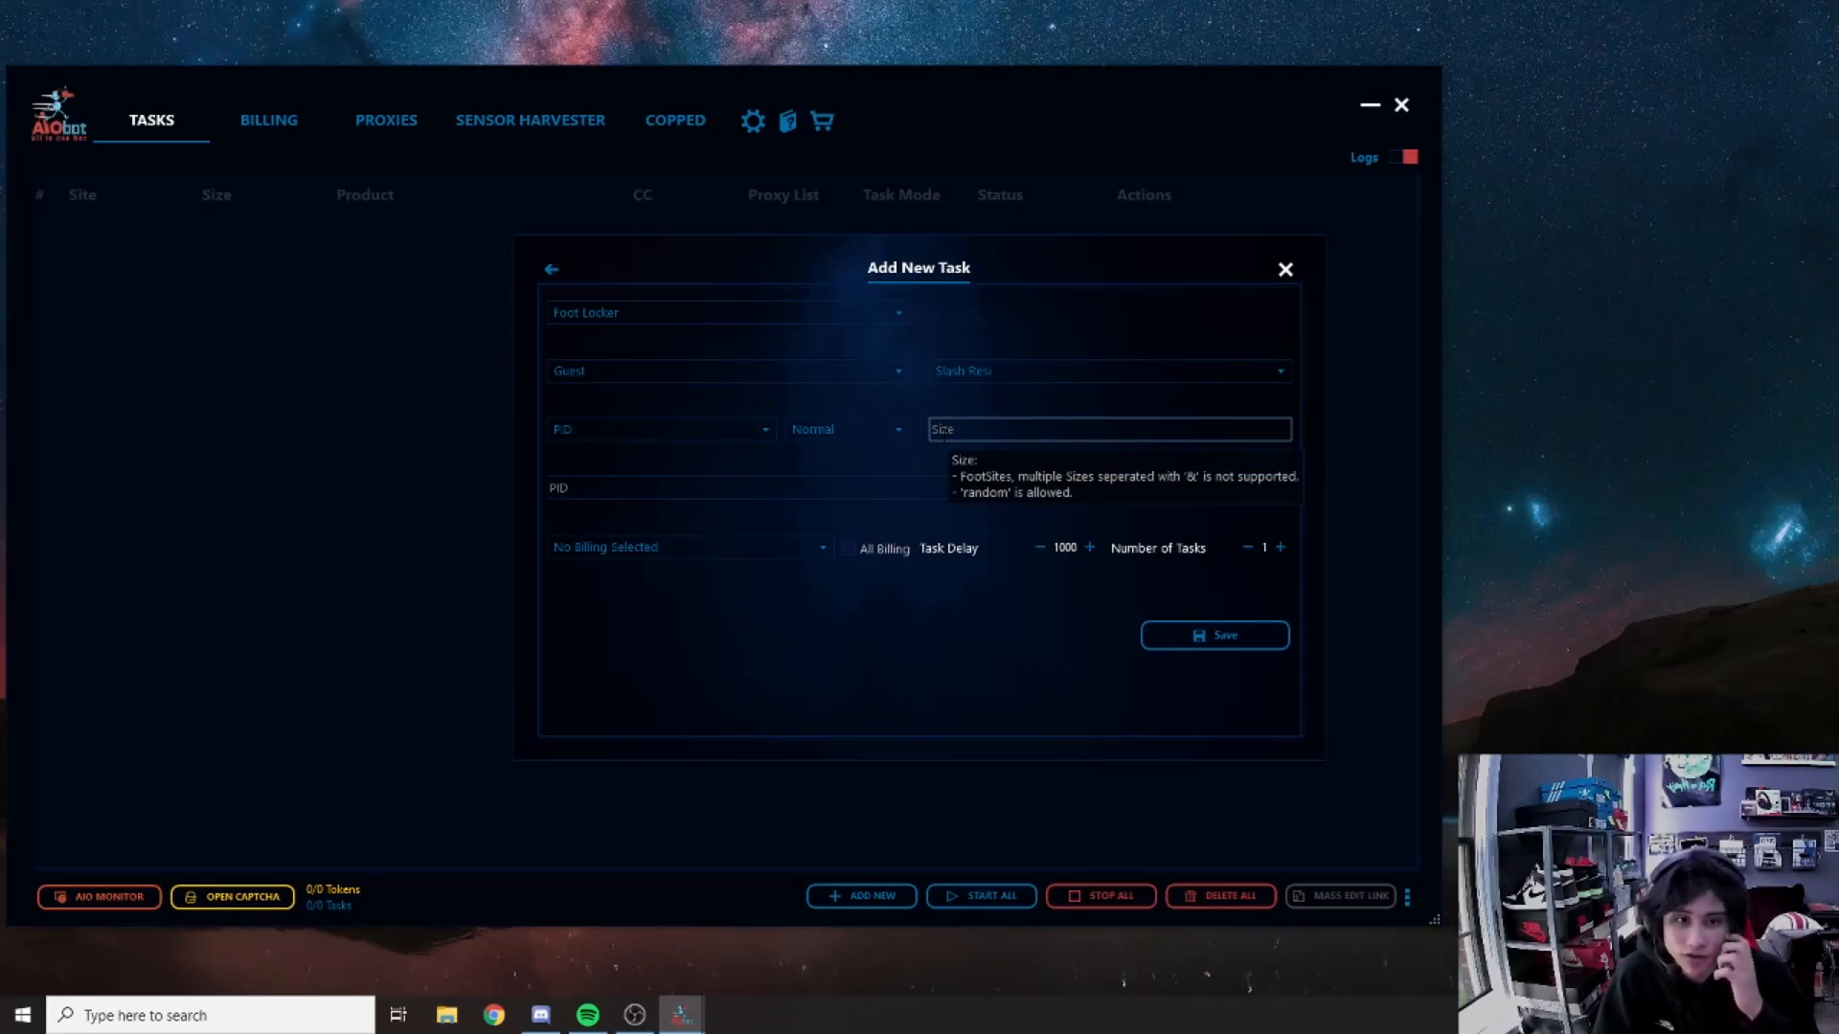
# Step: Set the shoe size to random, move to the PID field, and bring up Chrome
pyautogui.click(946, 431)
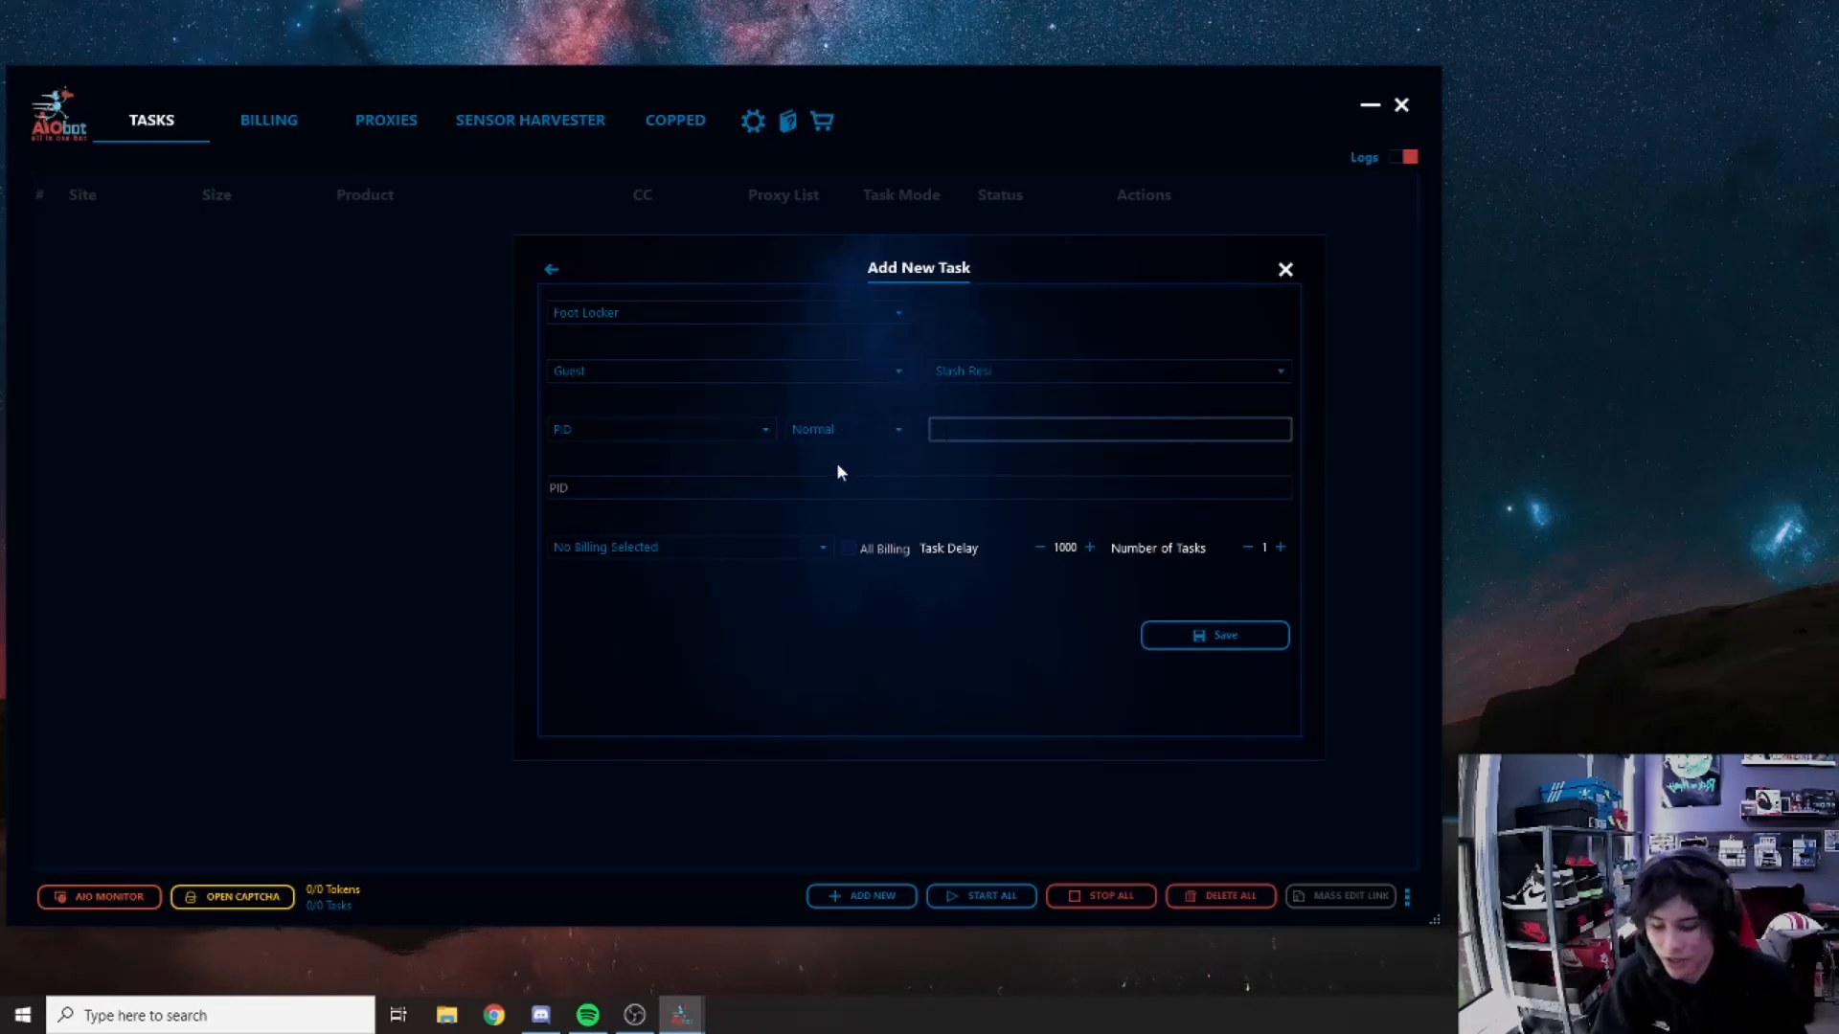
pyautogui.write('7')
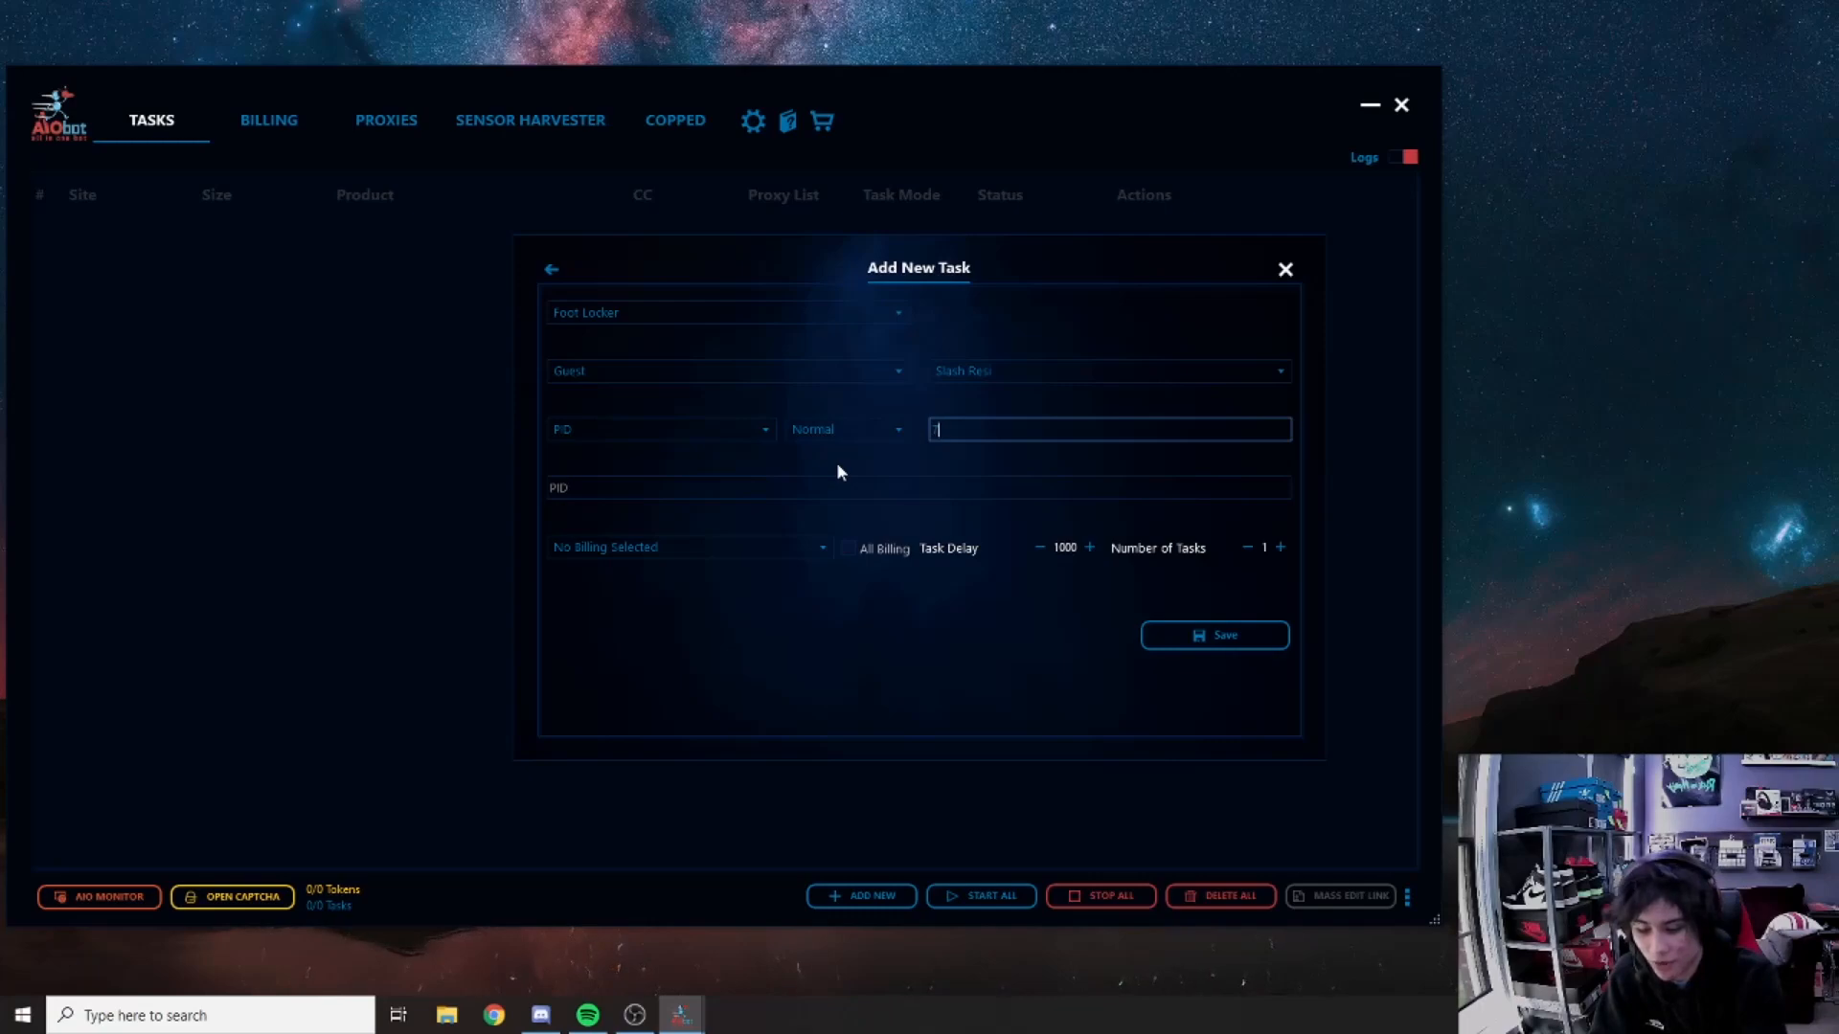
pyautogui.write('8')
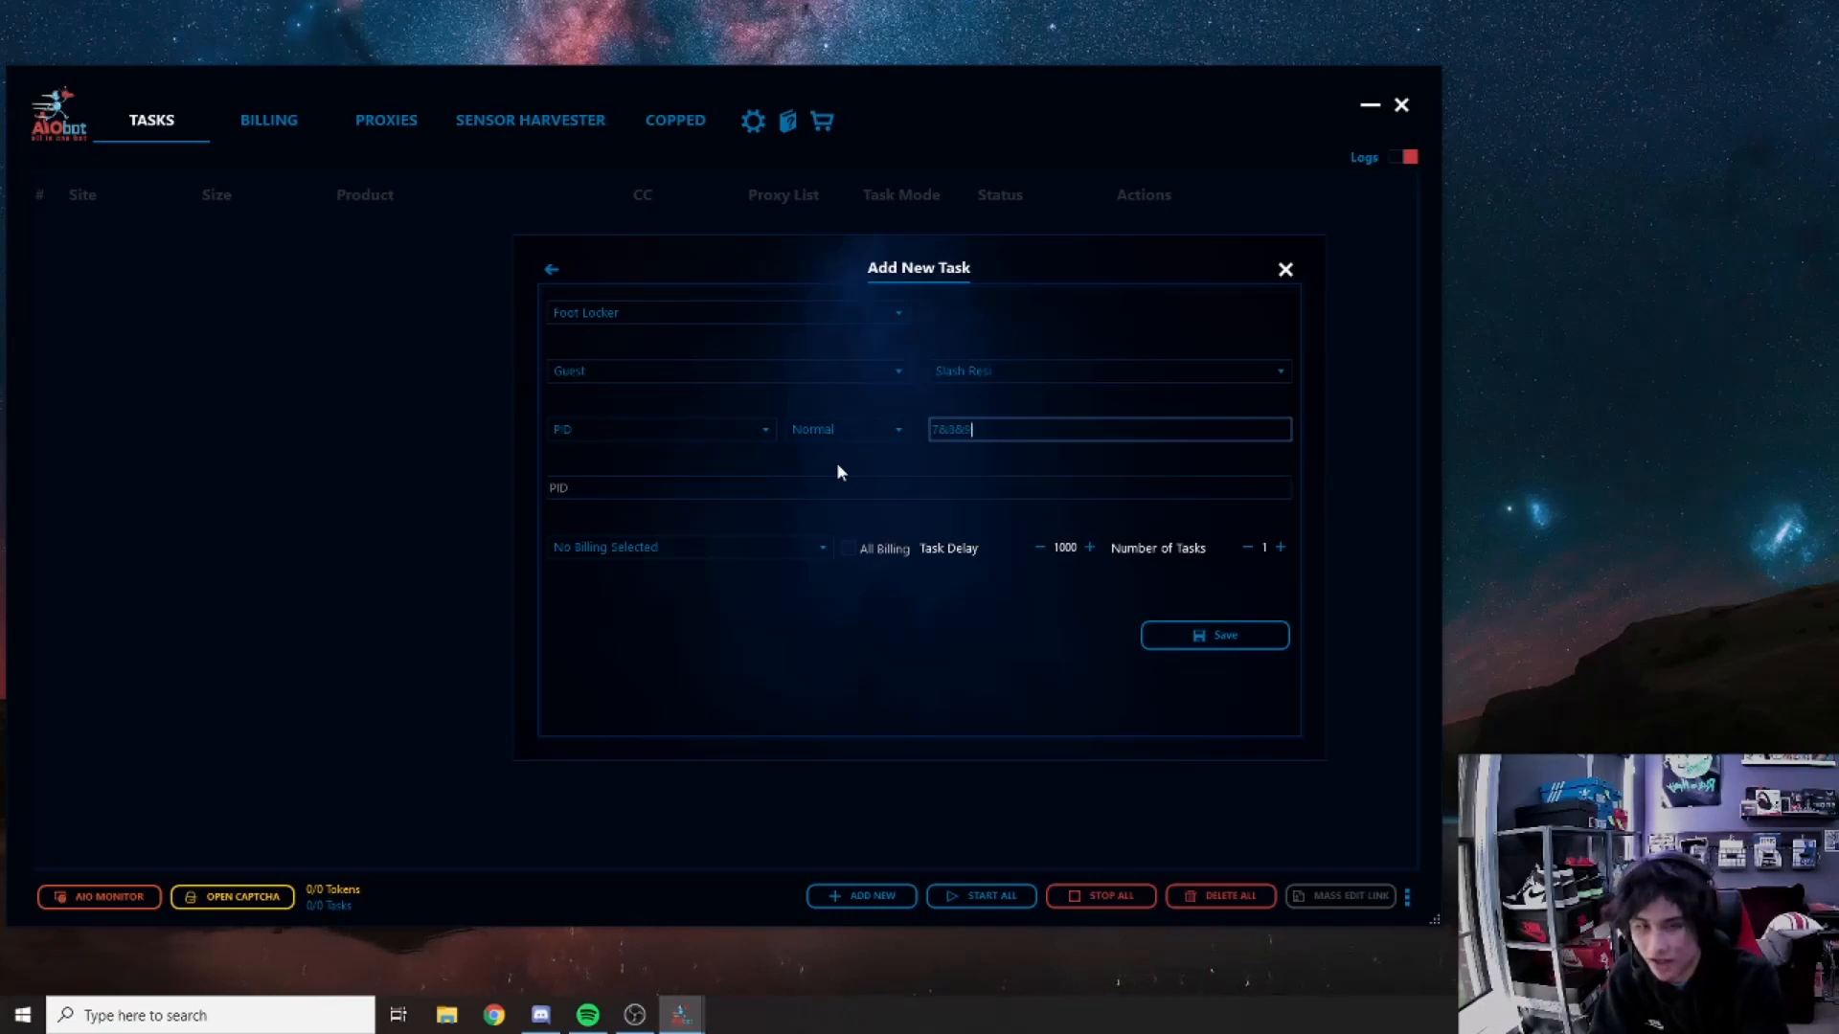
pyautogui.press('BackSpace')
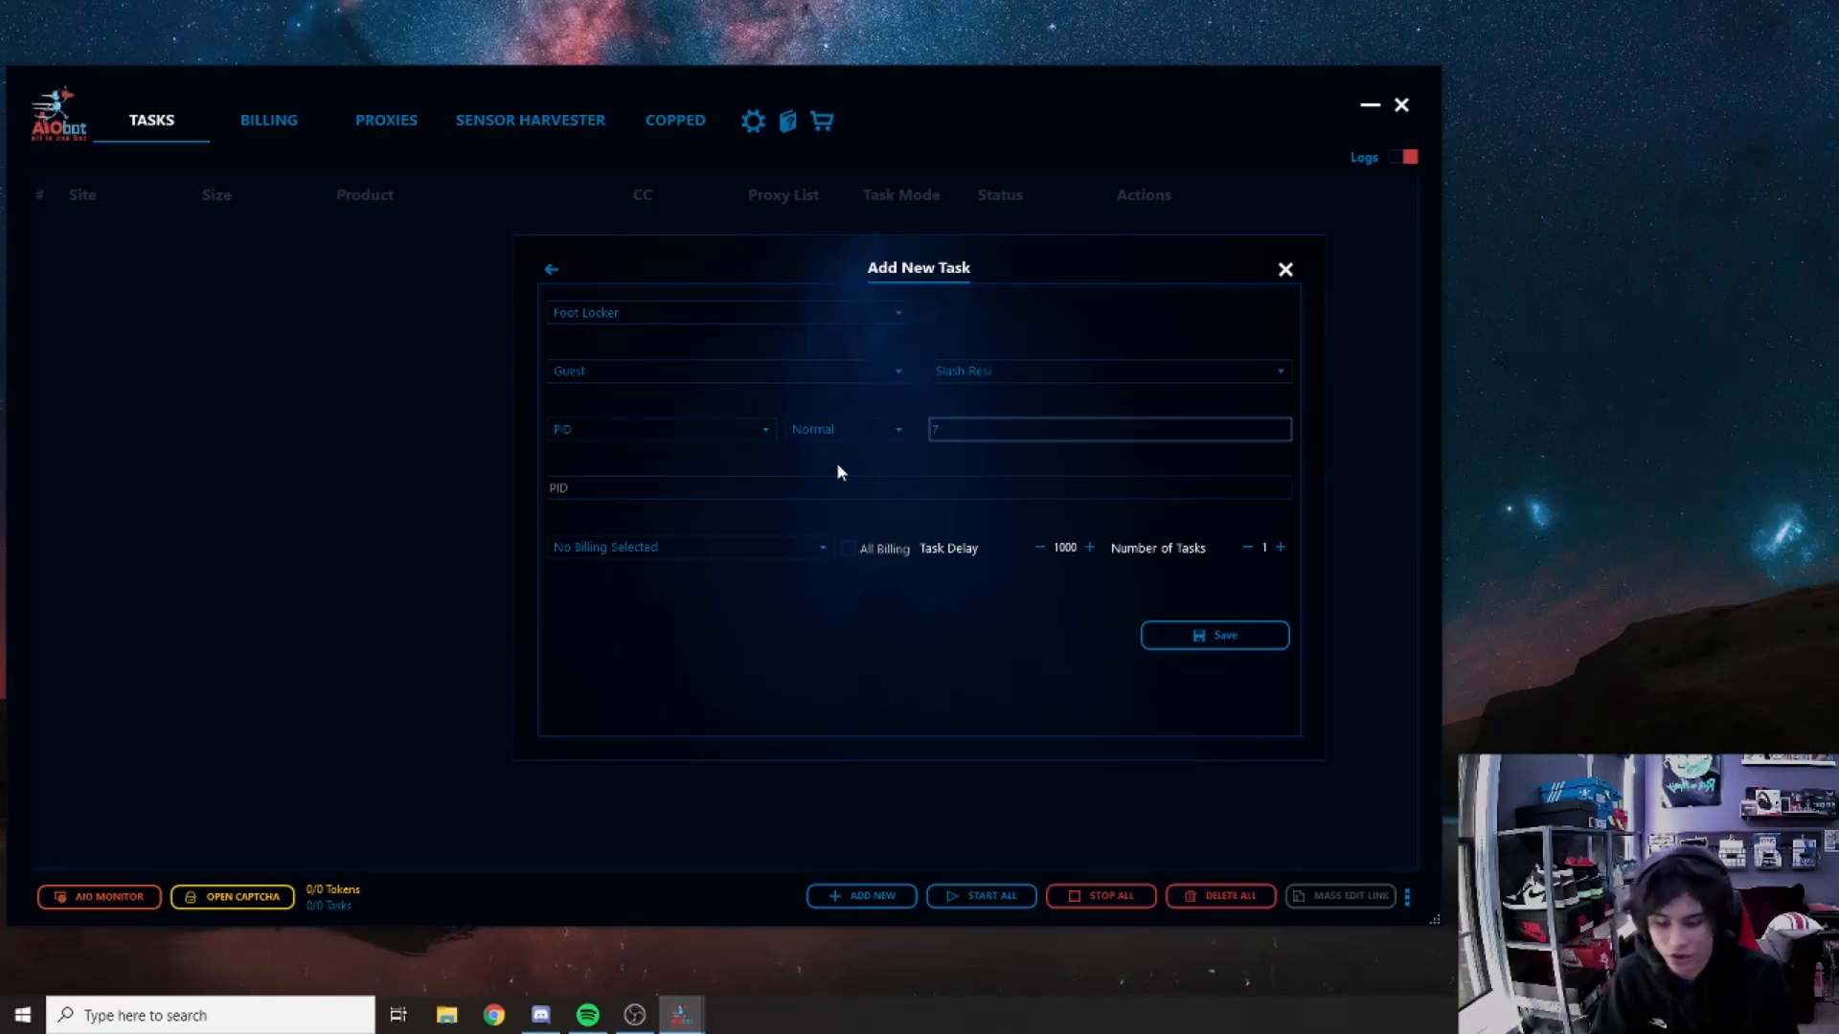
pyautogui.write('random')
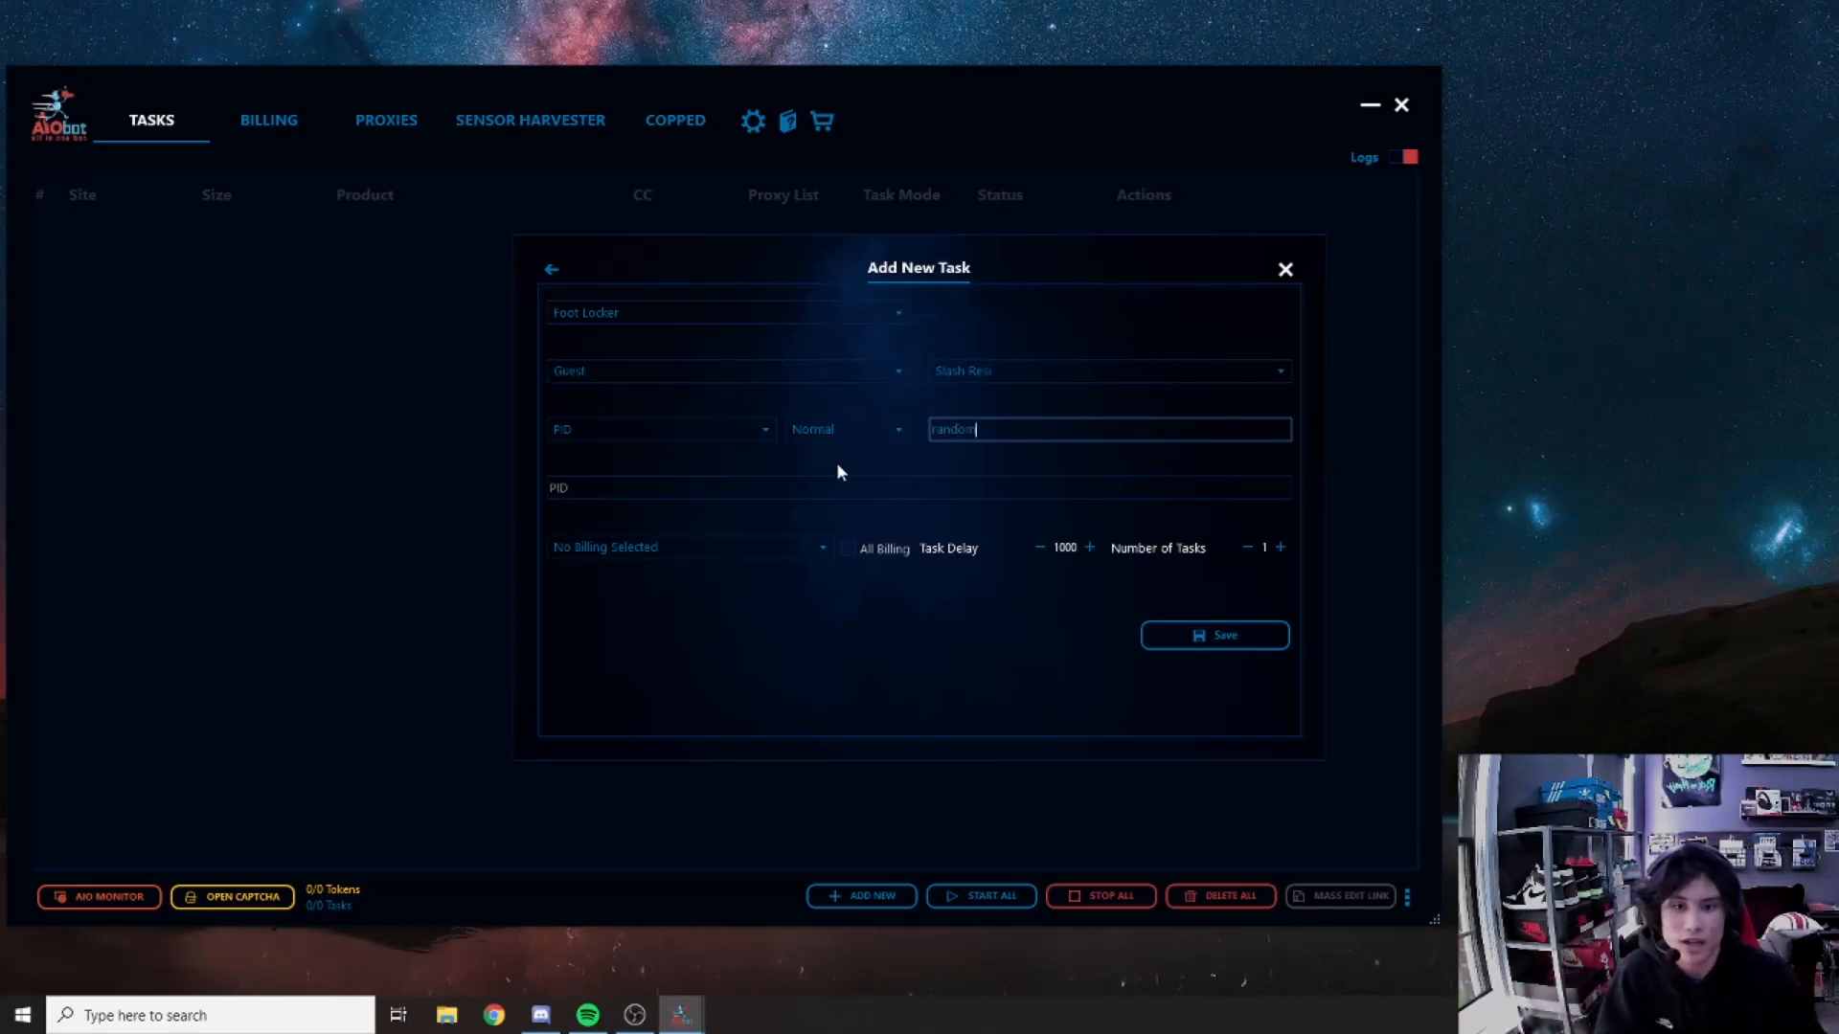
pyautogui.press('Tab')
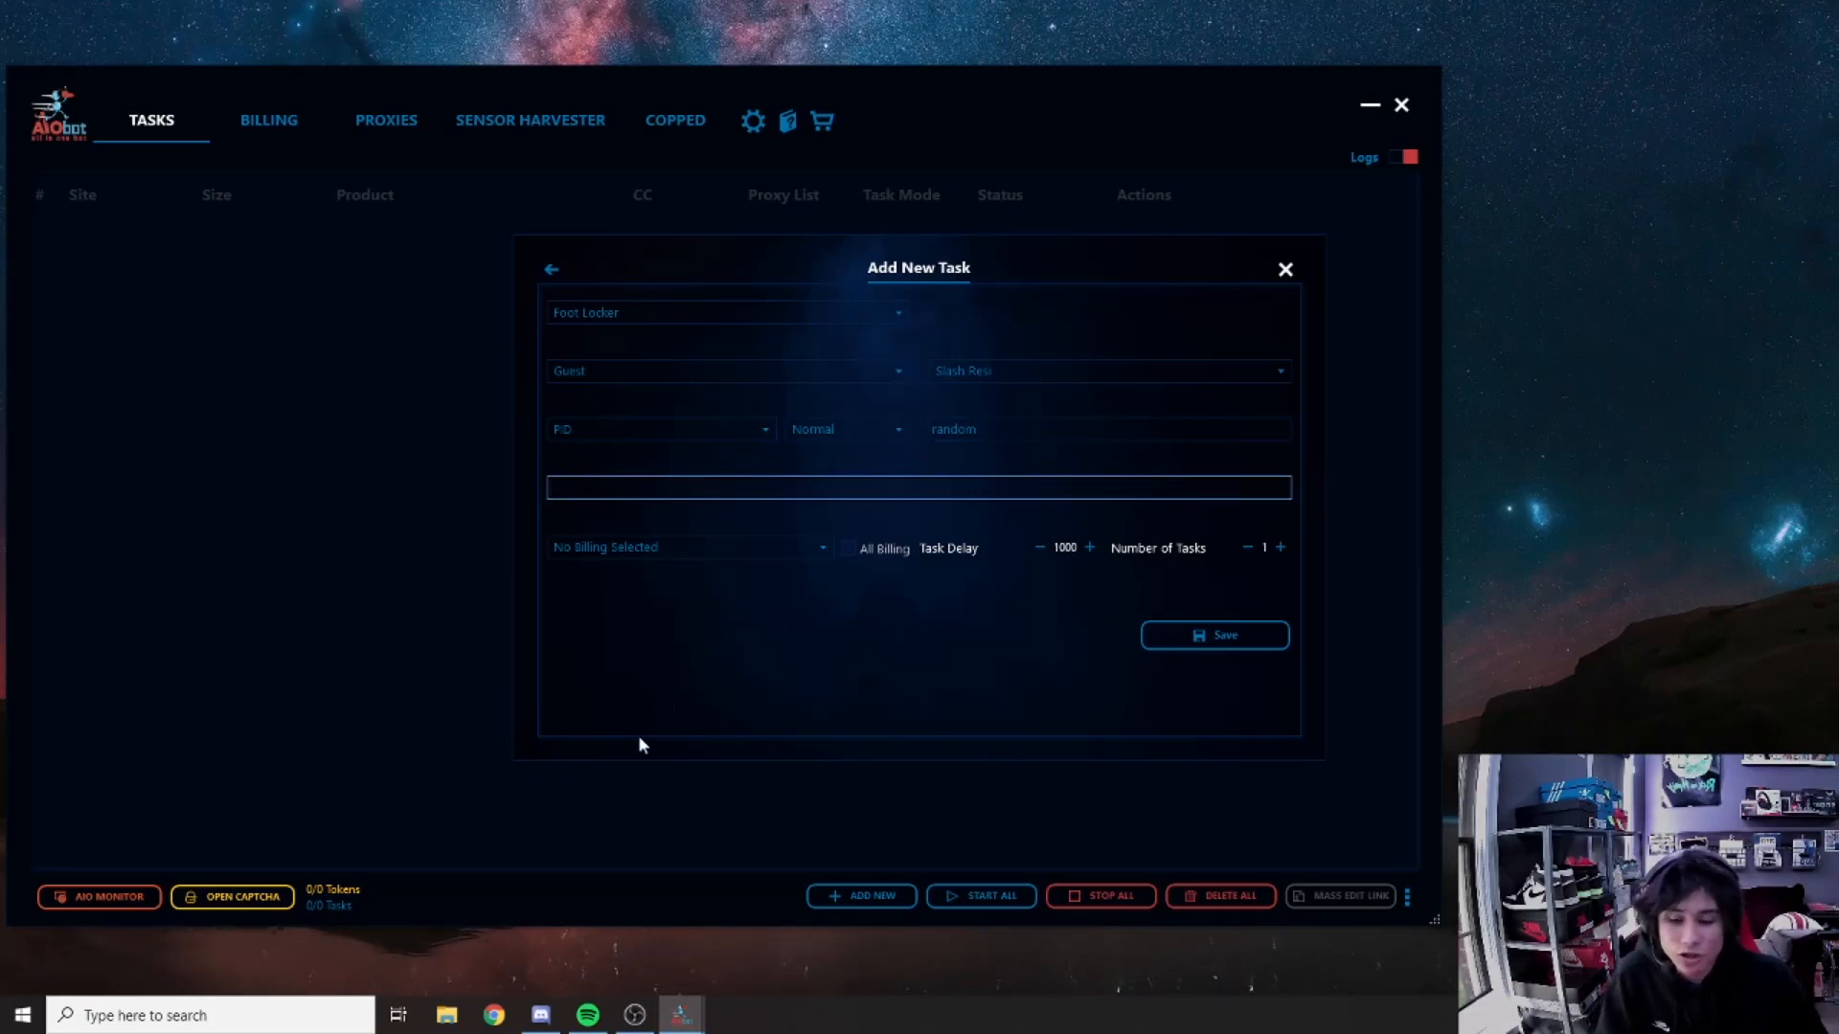
pyautogui.click(505, 996)
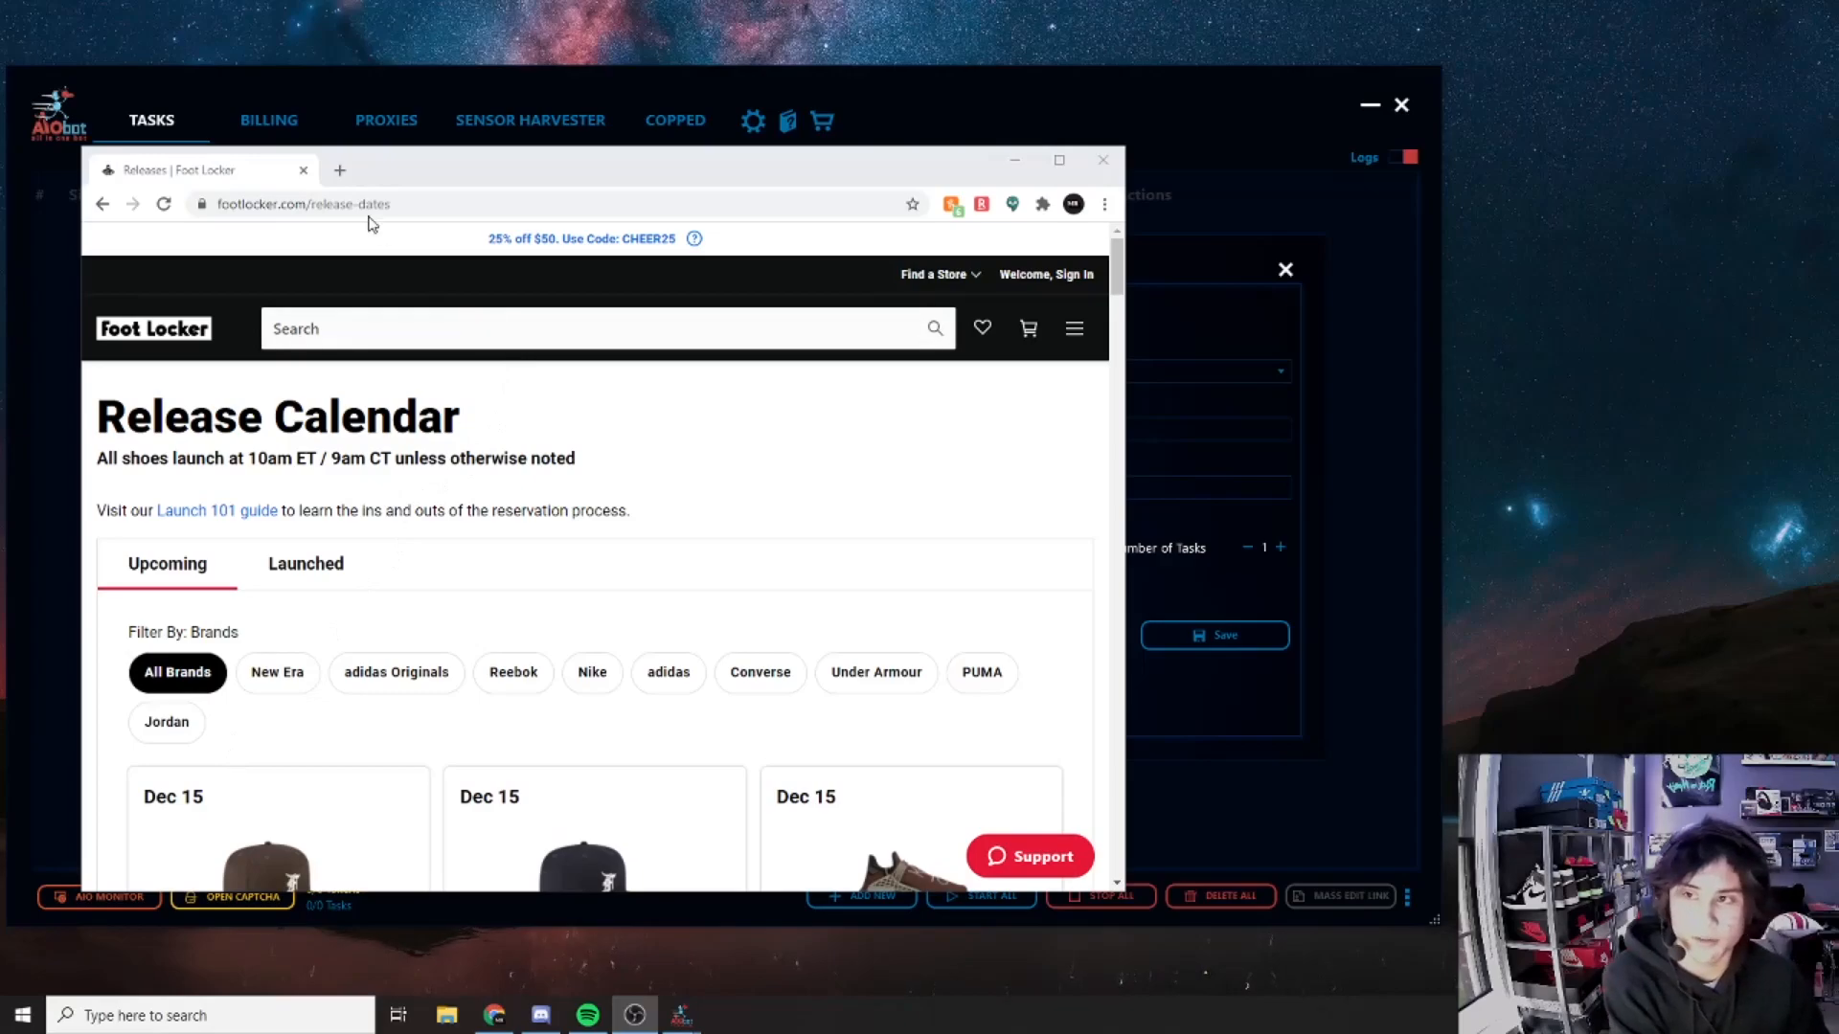
# Step: Open the adidas Originals HU NMD product page from Foot Locker's release calendar
pyautogui.moveTo(396, 167); pyautogui.dragTo(427, 142)
pyautogui.scroll(-5, 623, 575)
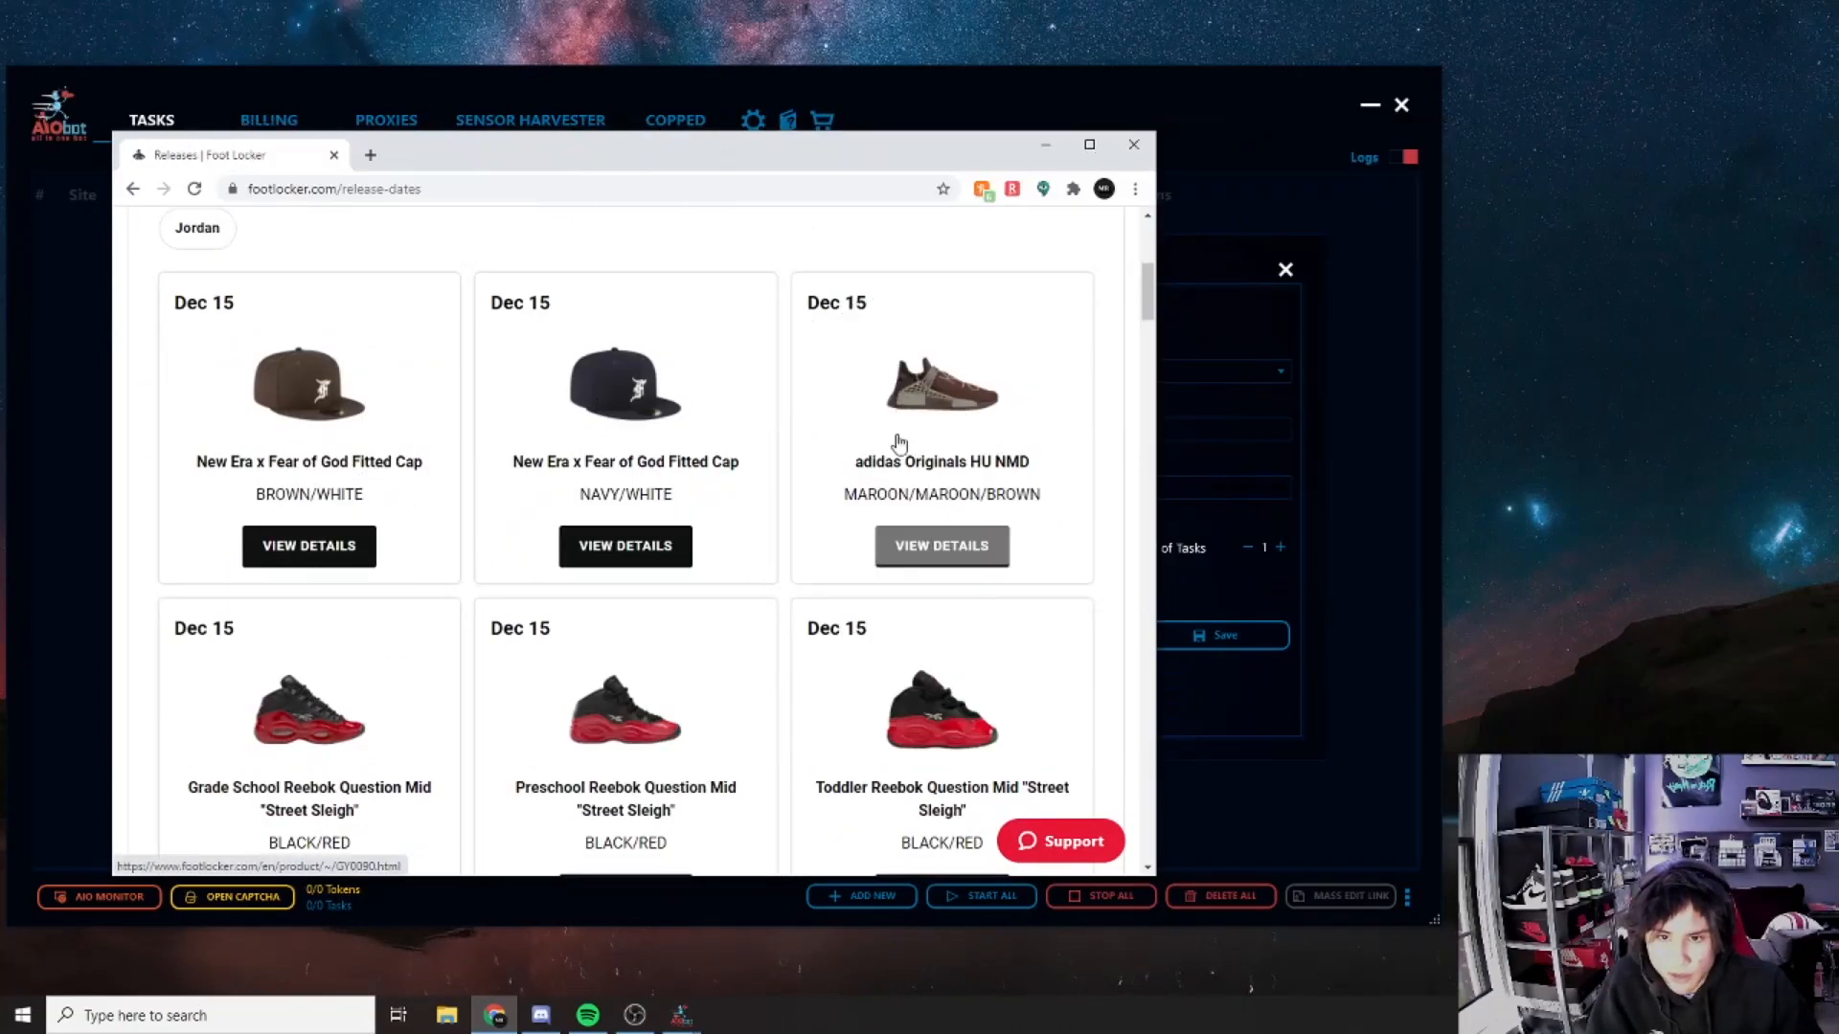
pyautogui.click(939, 563)
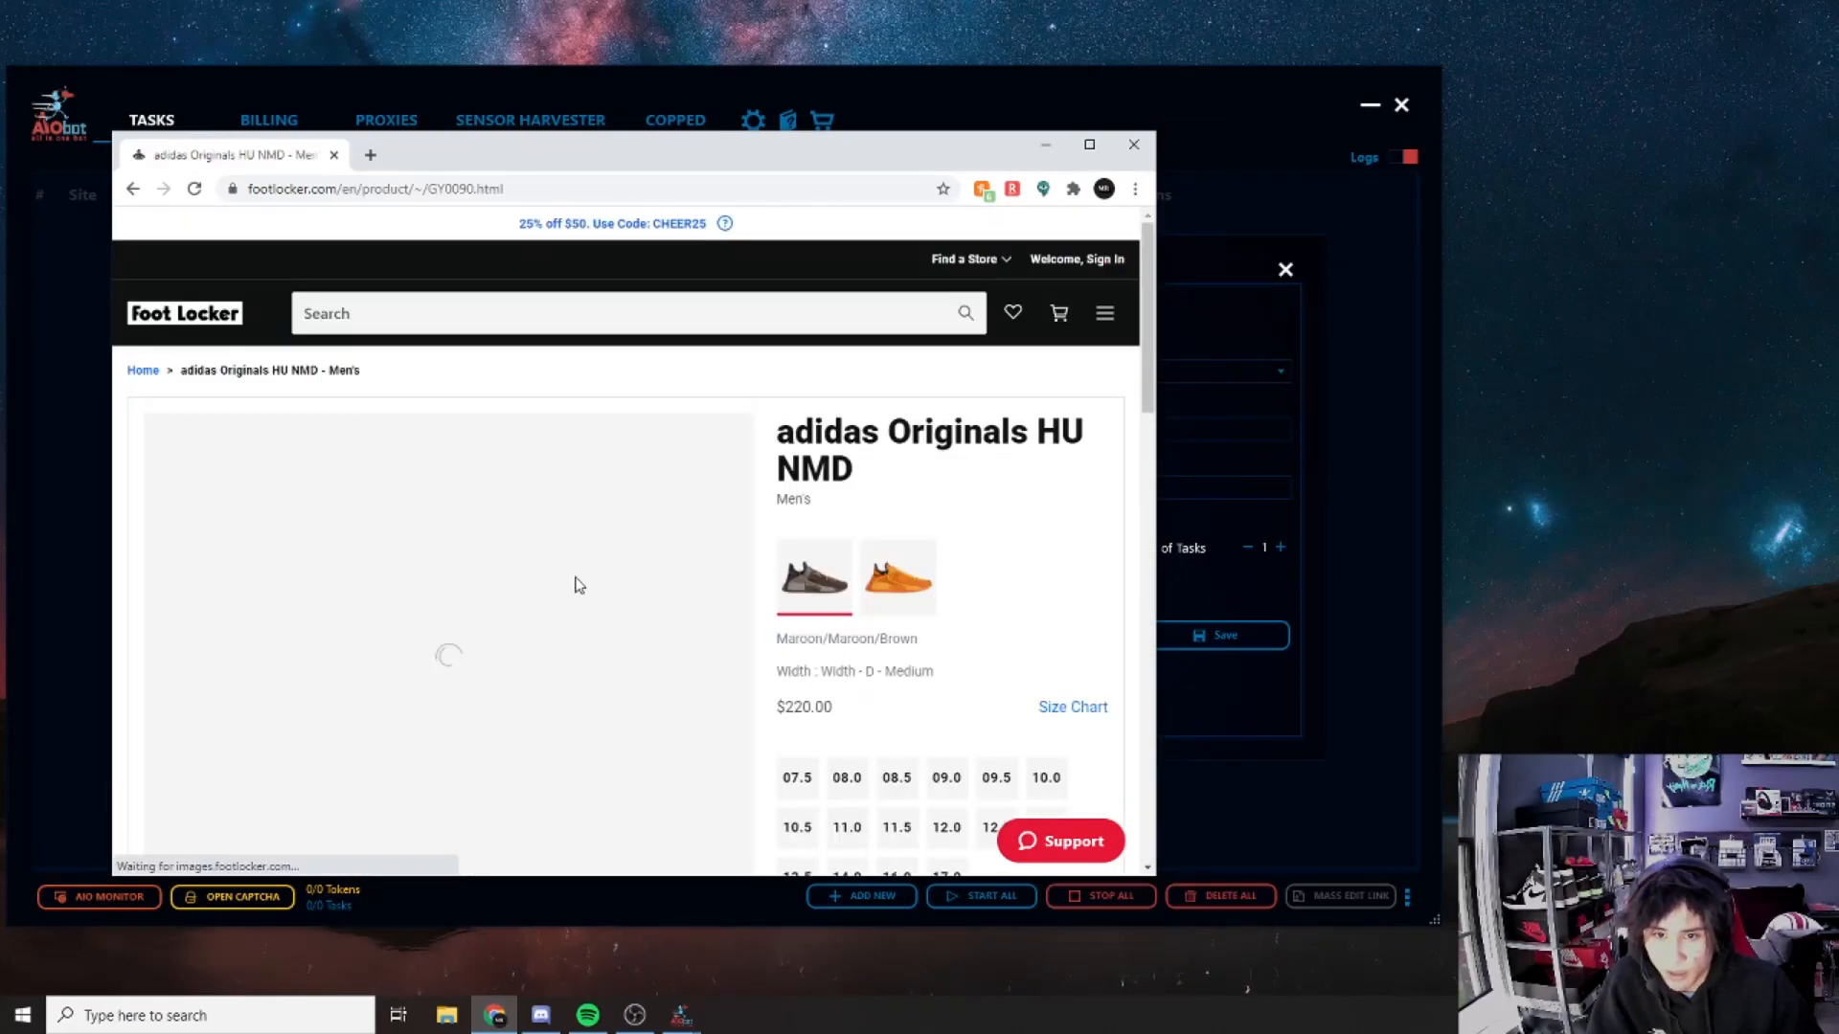
pyautogui.doubleClick(749, 161)
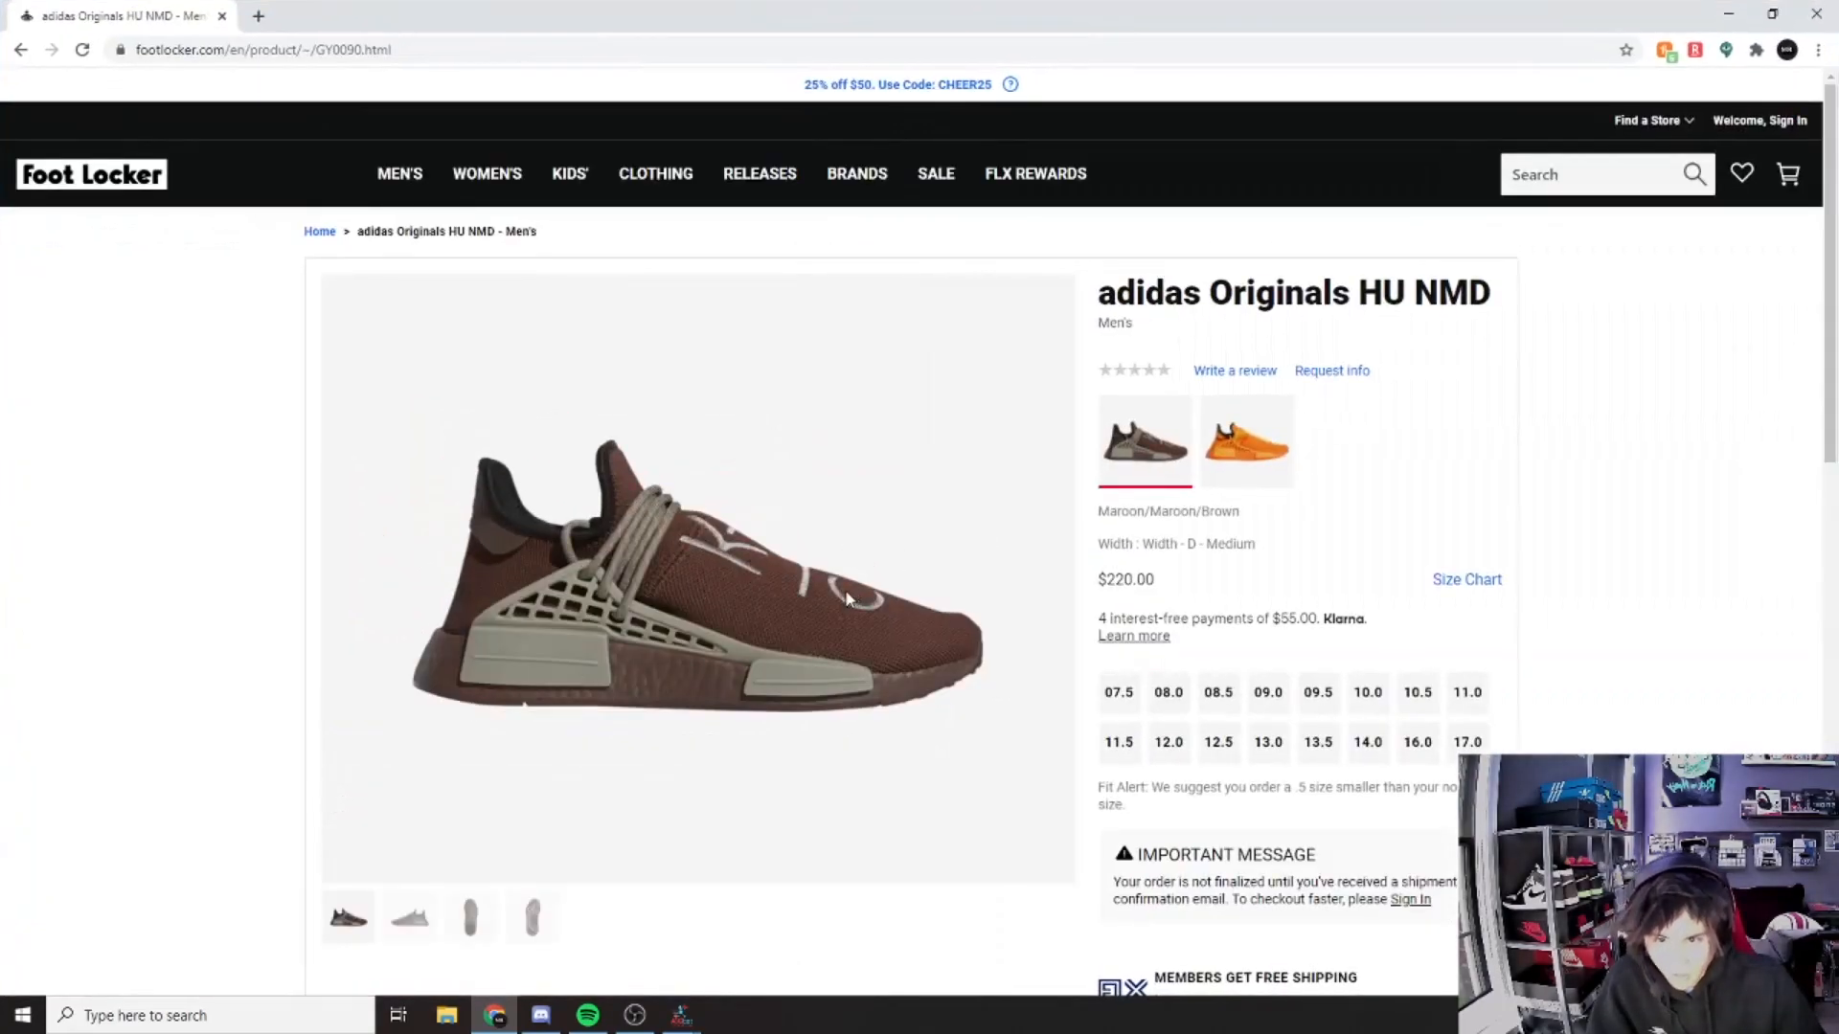
pyautogui.scroll(-10, 830, 579)
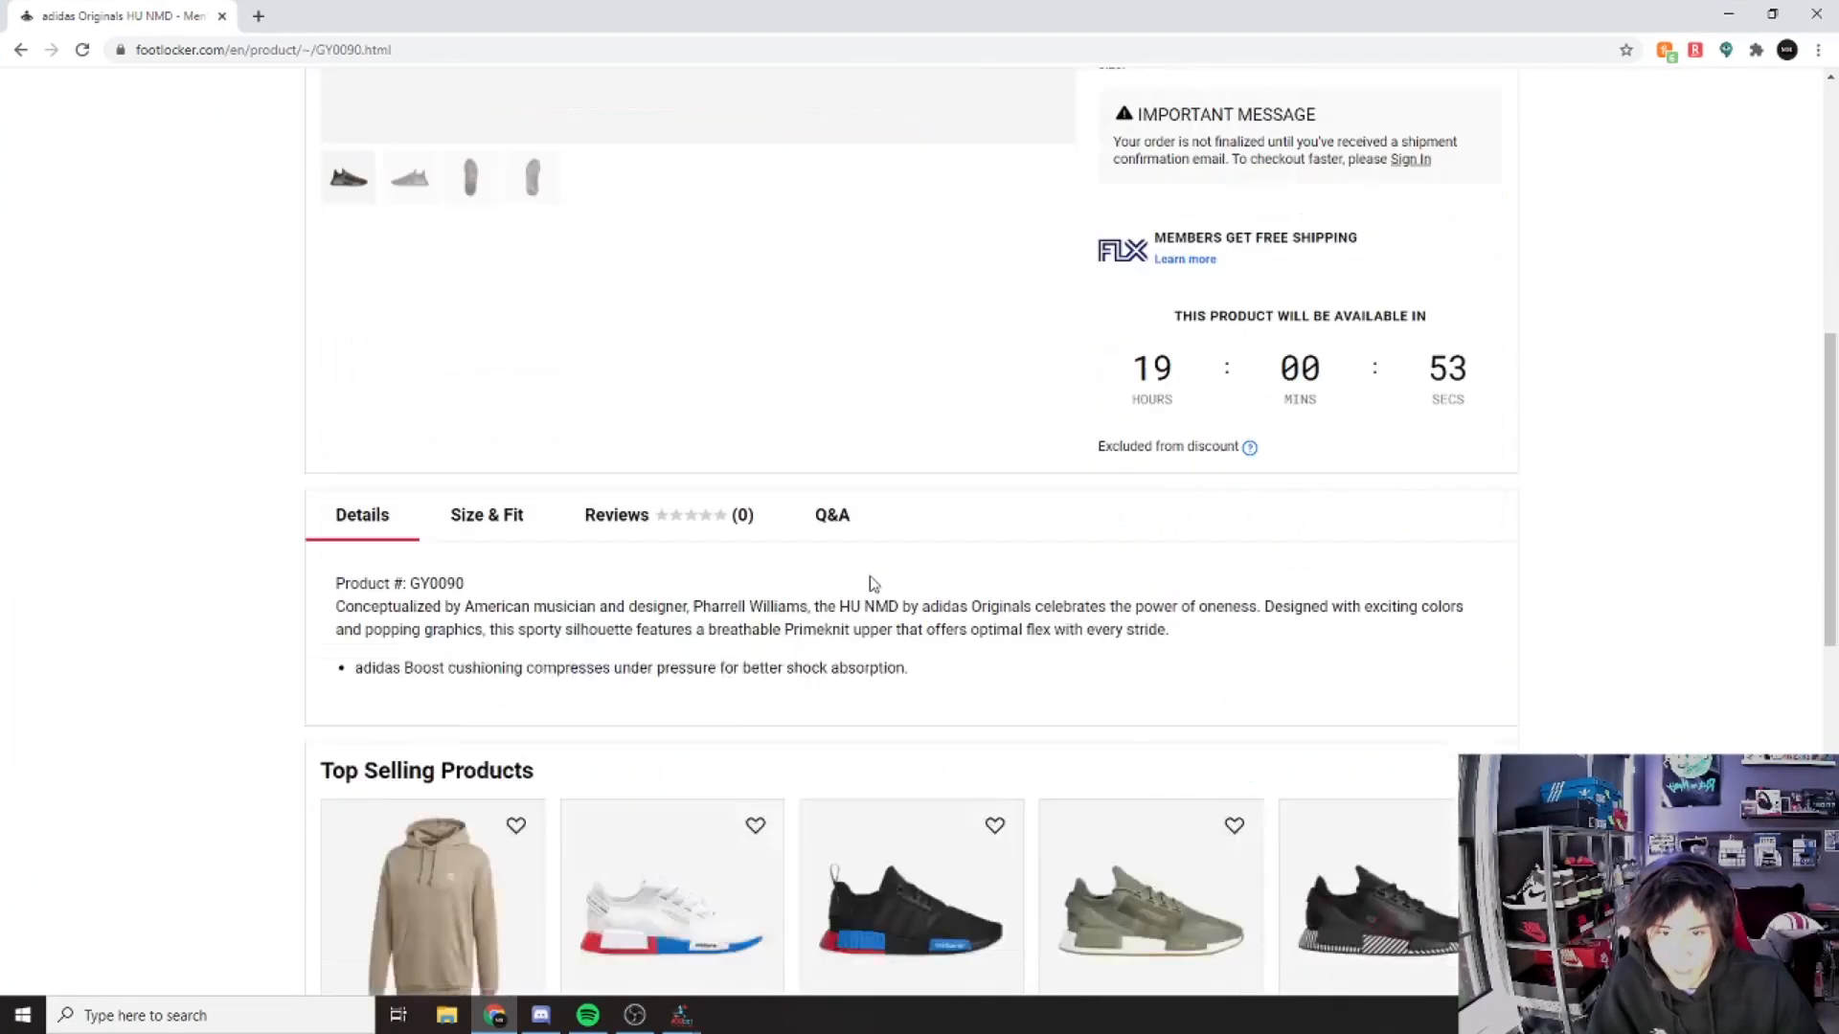
pyautogui.scroll(5, 479, 389)
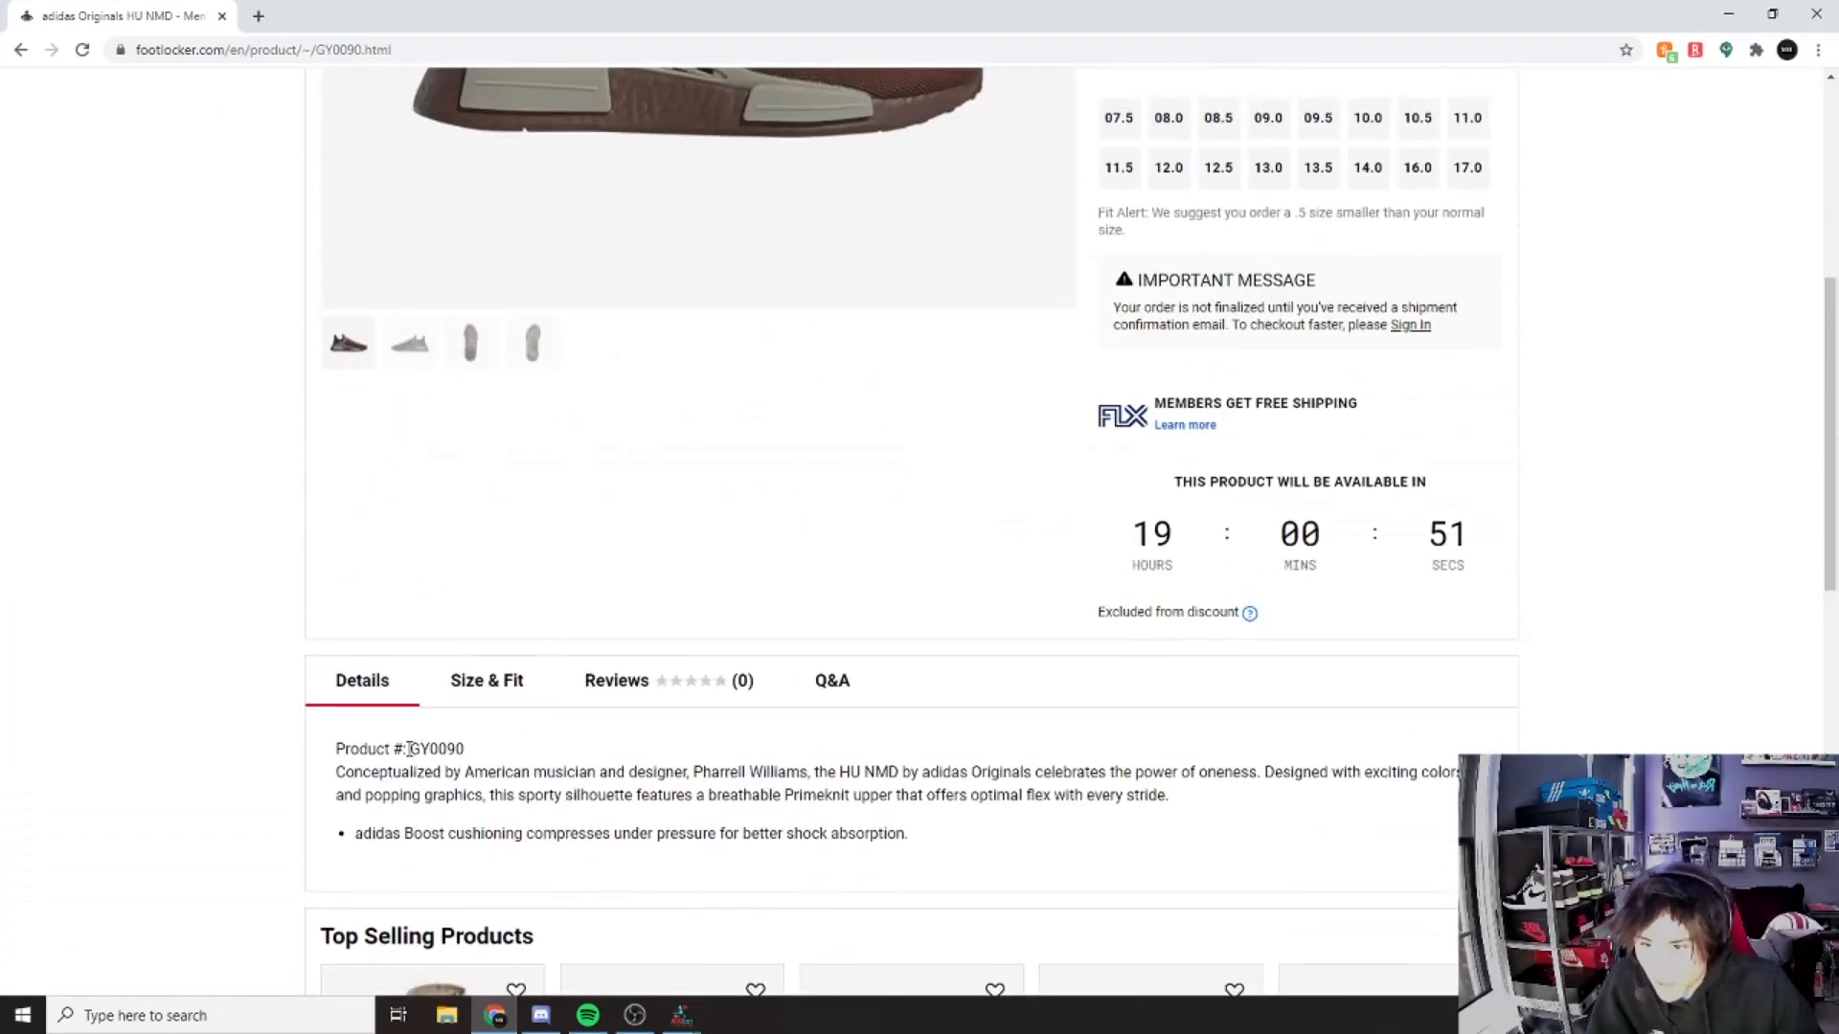
# Step: Copy product number GY0090 and return to AIO Bot's product ID box
pyautogui.moveTo(410, 749); pyautogui.dragTo(479, 752)
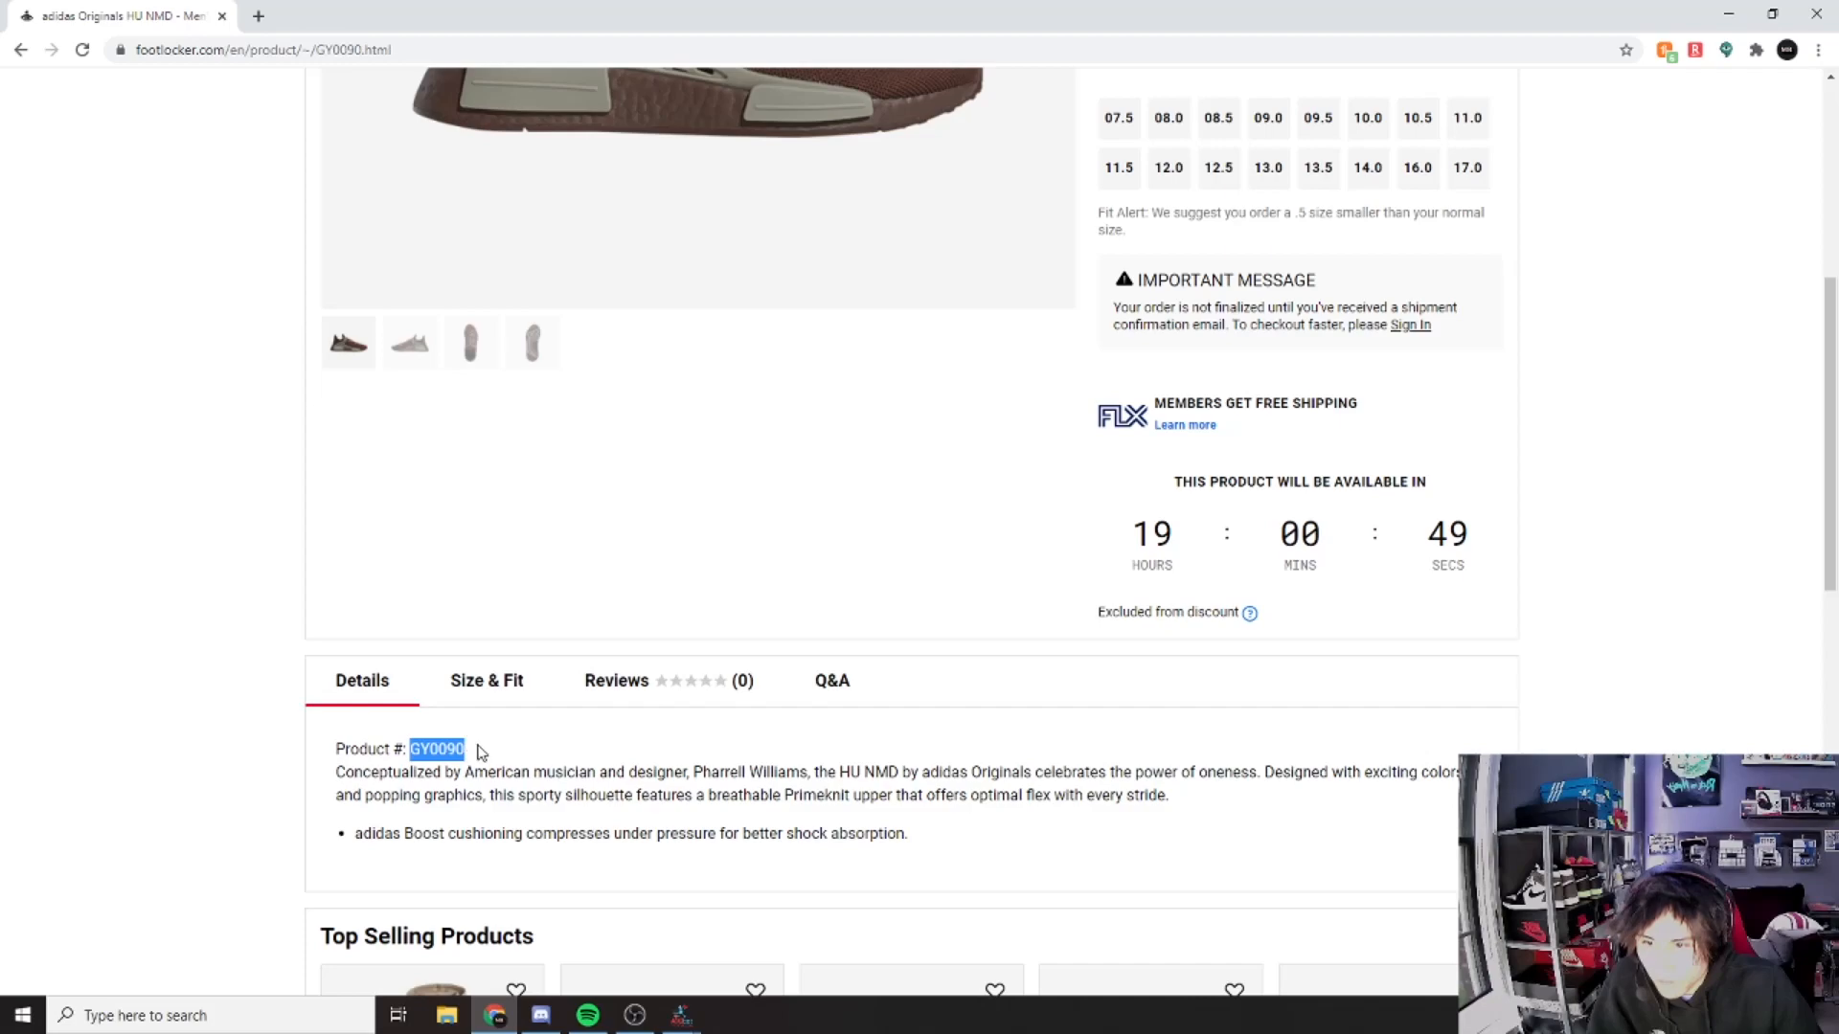
pyautogui.click(488, 752)
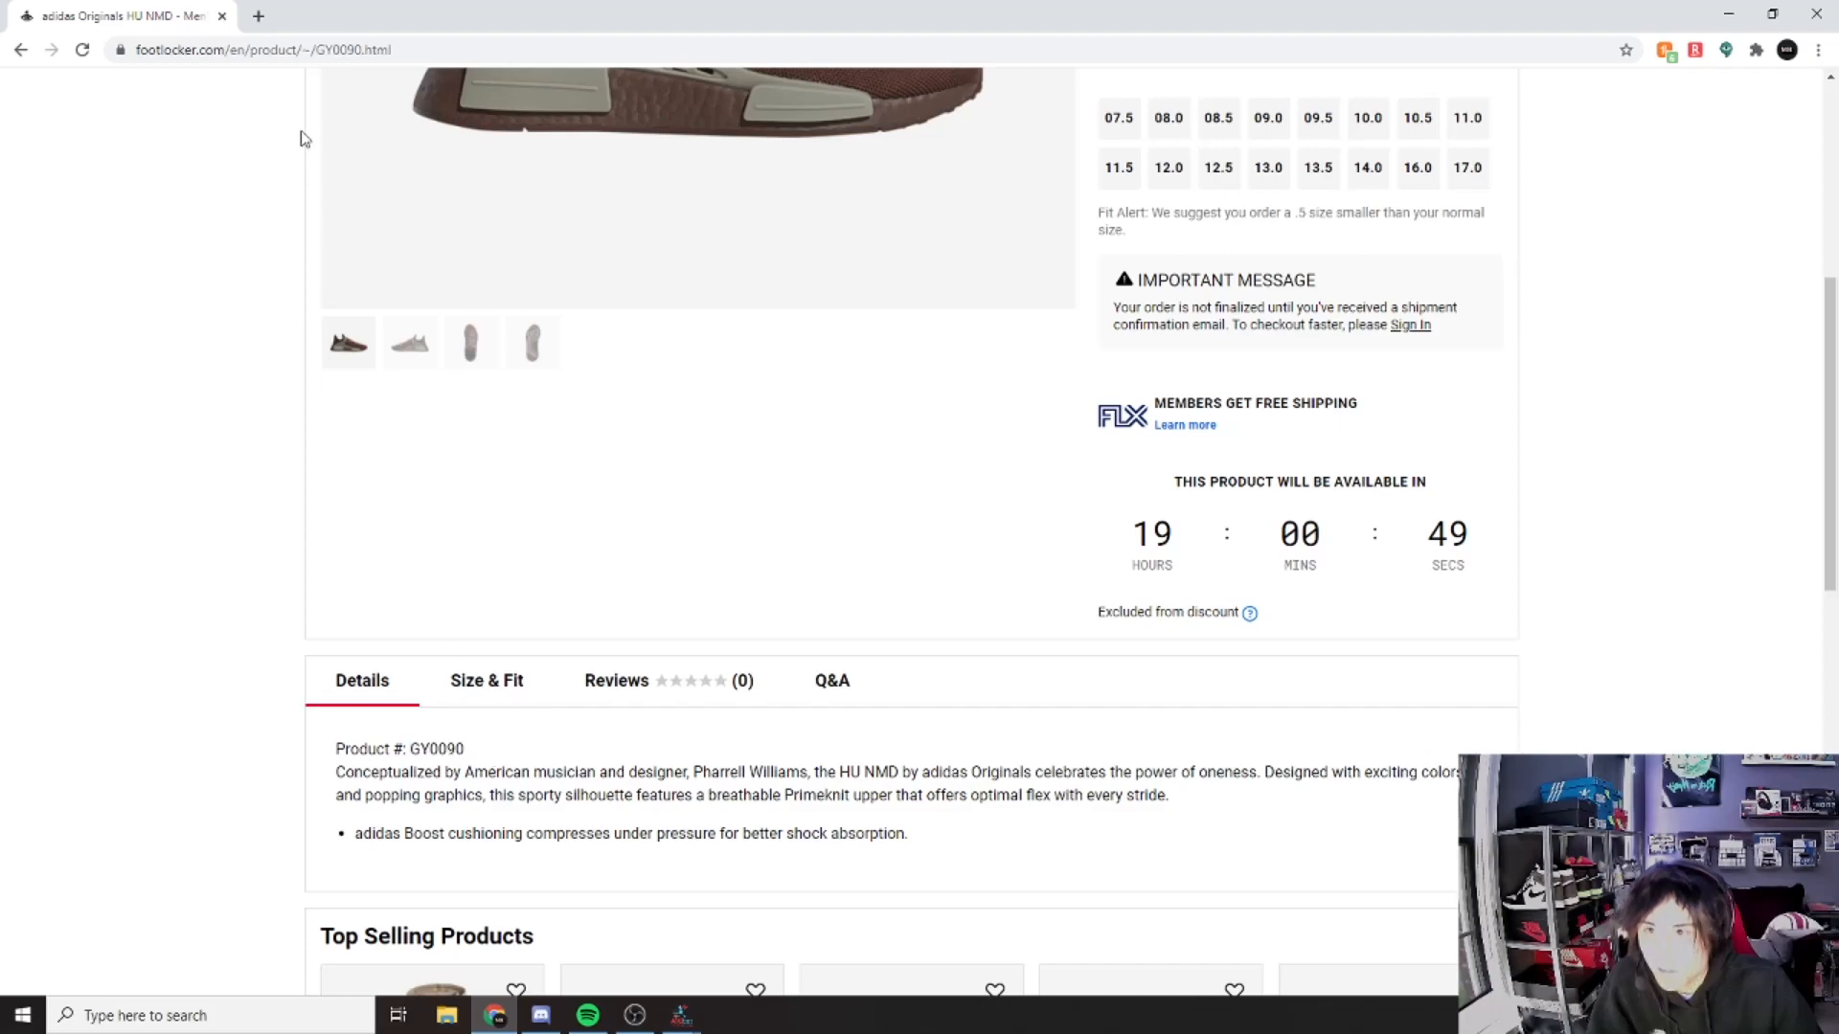
pyautogui.doubleClick(360, 50)
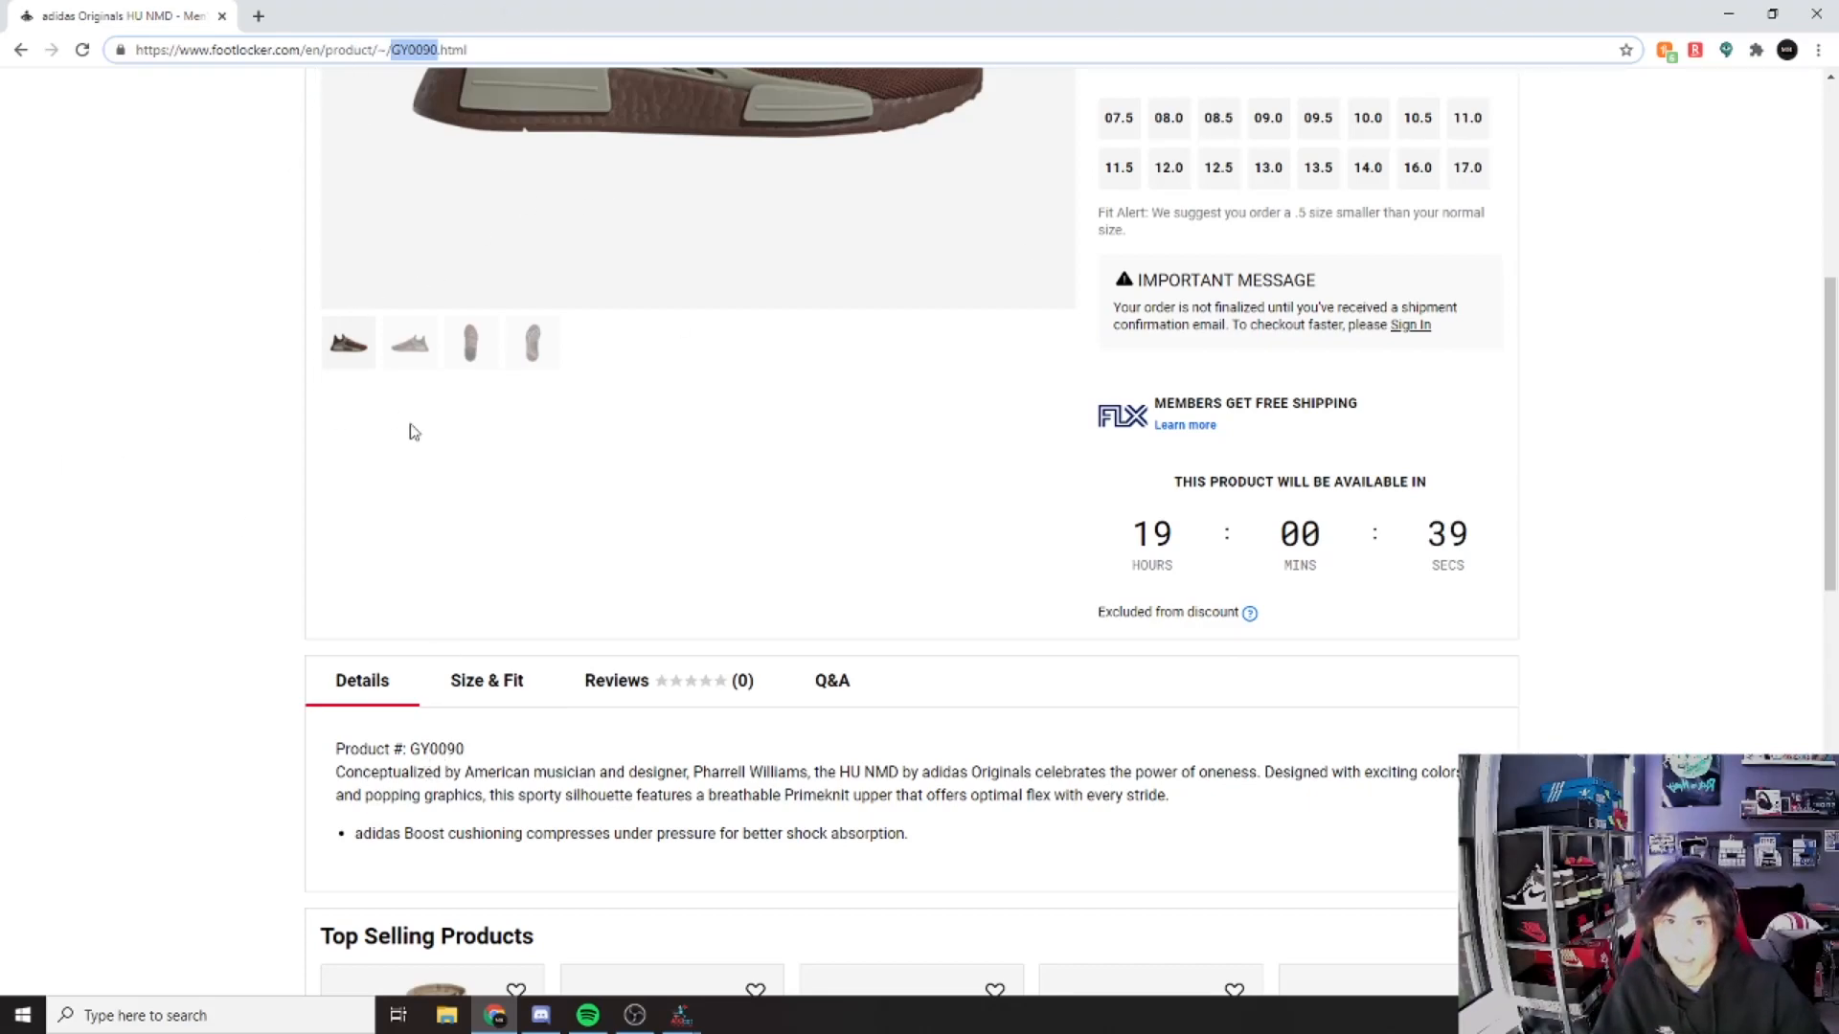
pyautogui.click(401, 802)
pyautogui.moveTo(410, 750); pyautogui.dragTo(465, 750)
pyautogui.hotkey('ctrl', 'c')
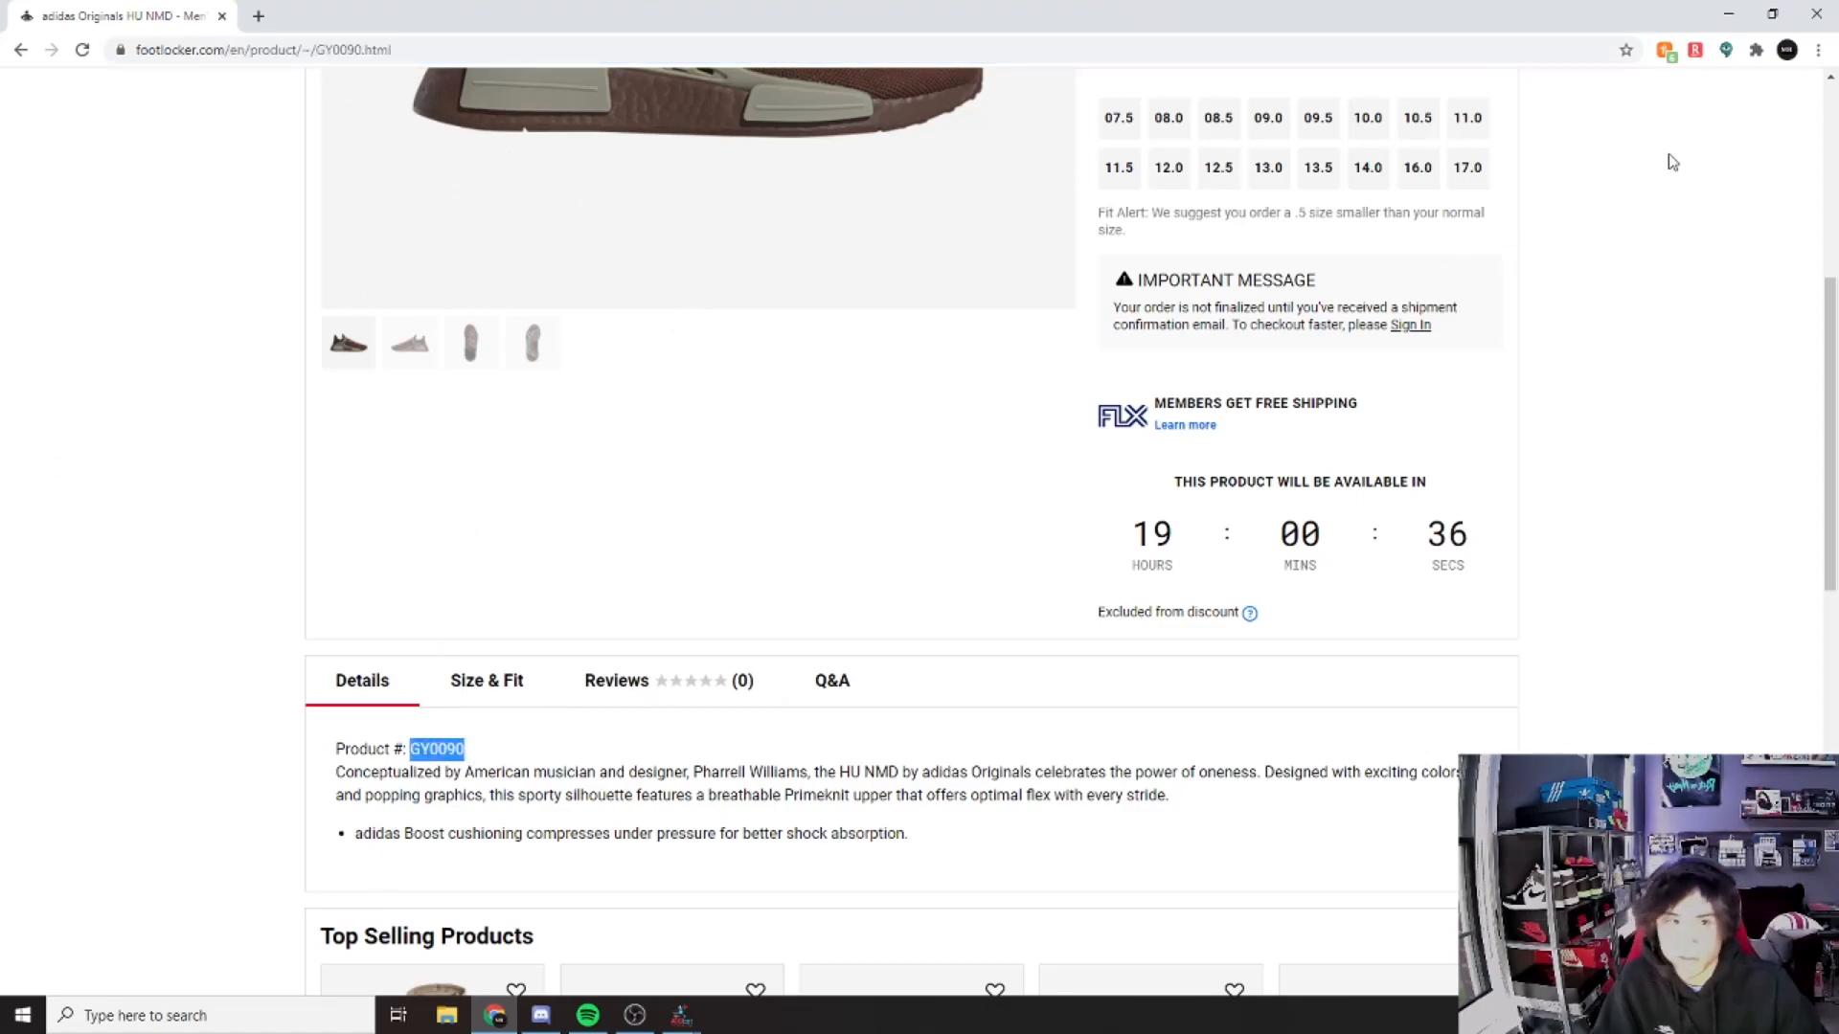
pyautogui.click(1728, 13)
pyautogui.click(612, 487)
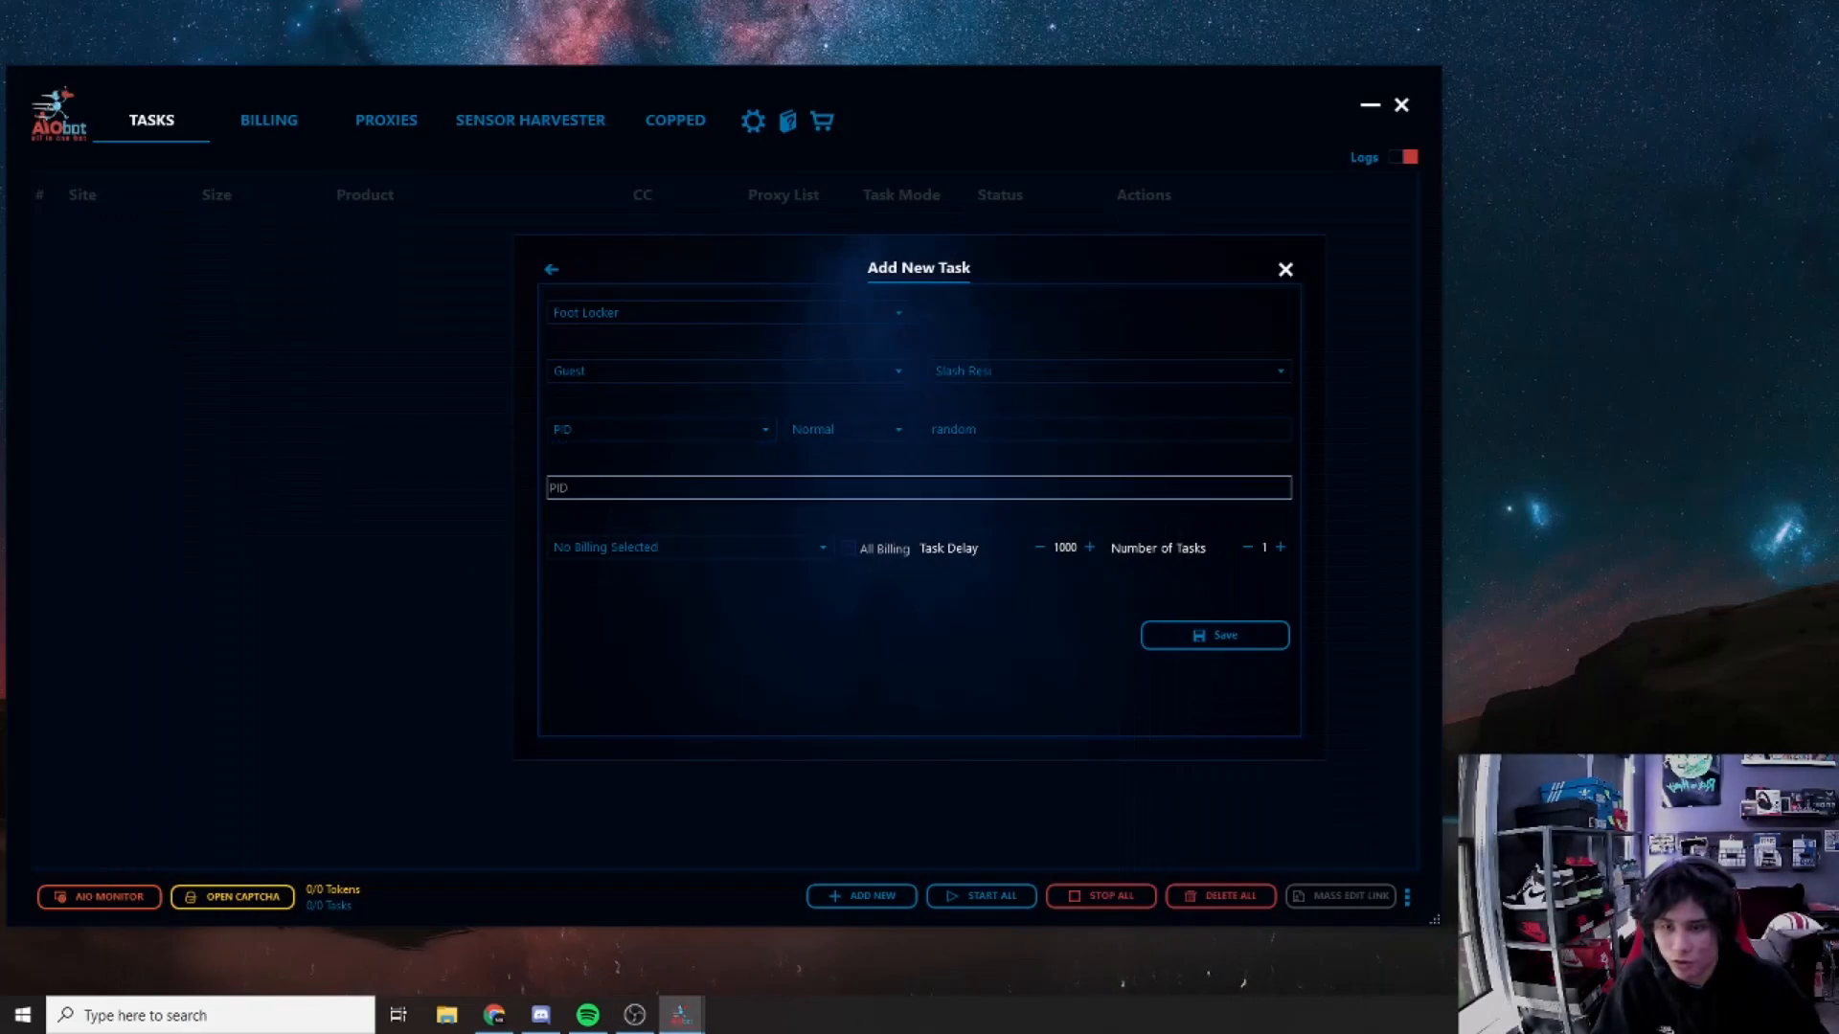
# Step: Paste the product PID GY0090 into the PID box
pyautogui.hotkey('ctrl', 'v')
pyautogui.click(706, 551)
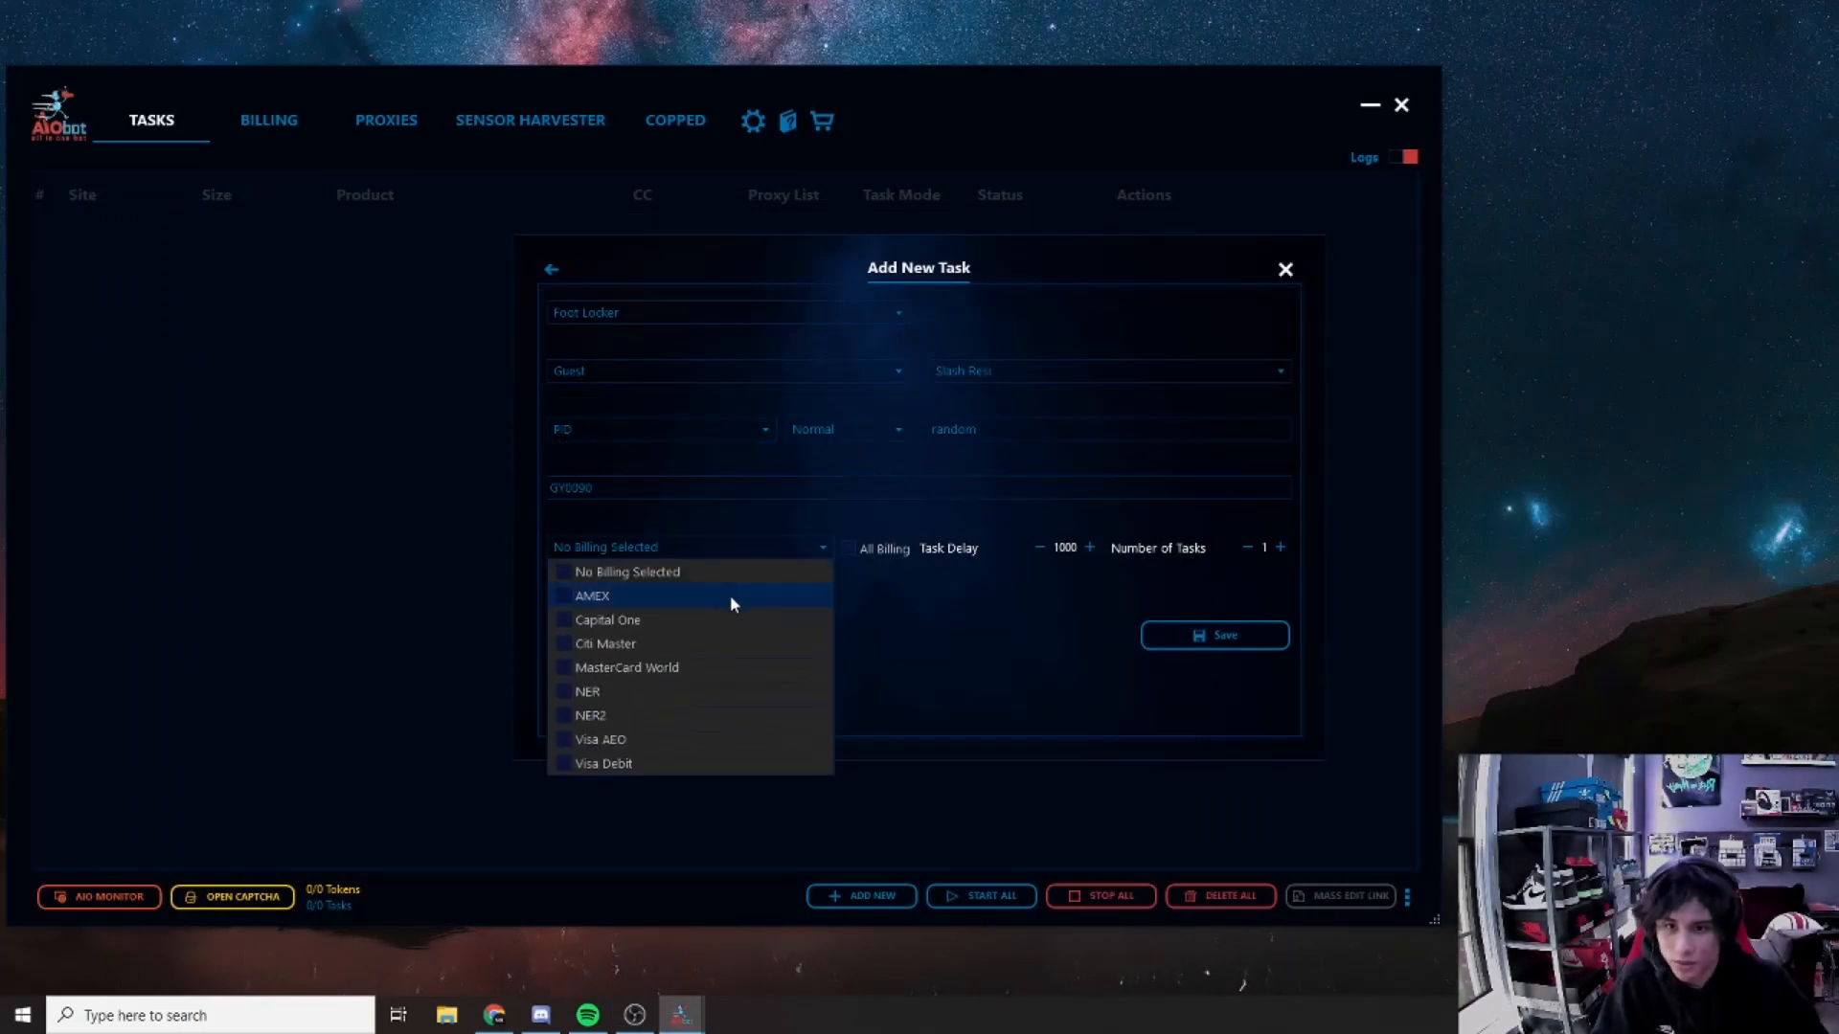
pyautogui.click(718, 570)
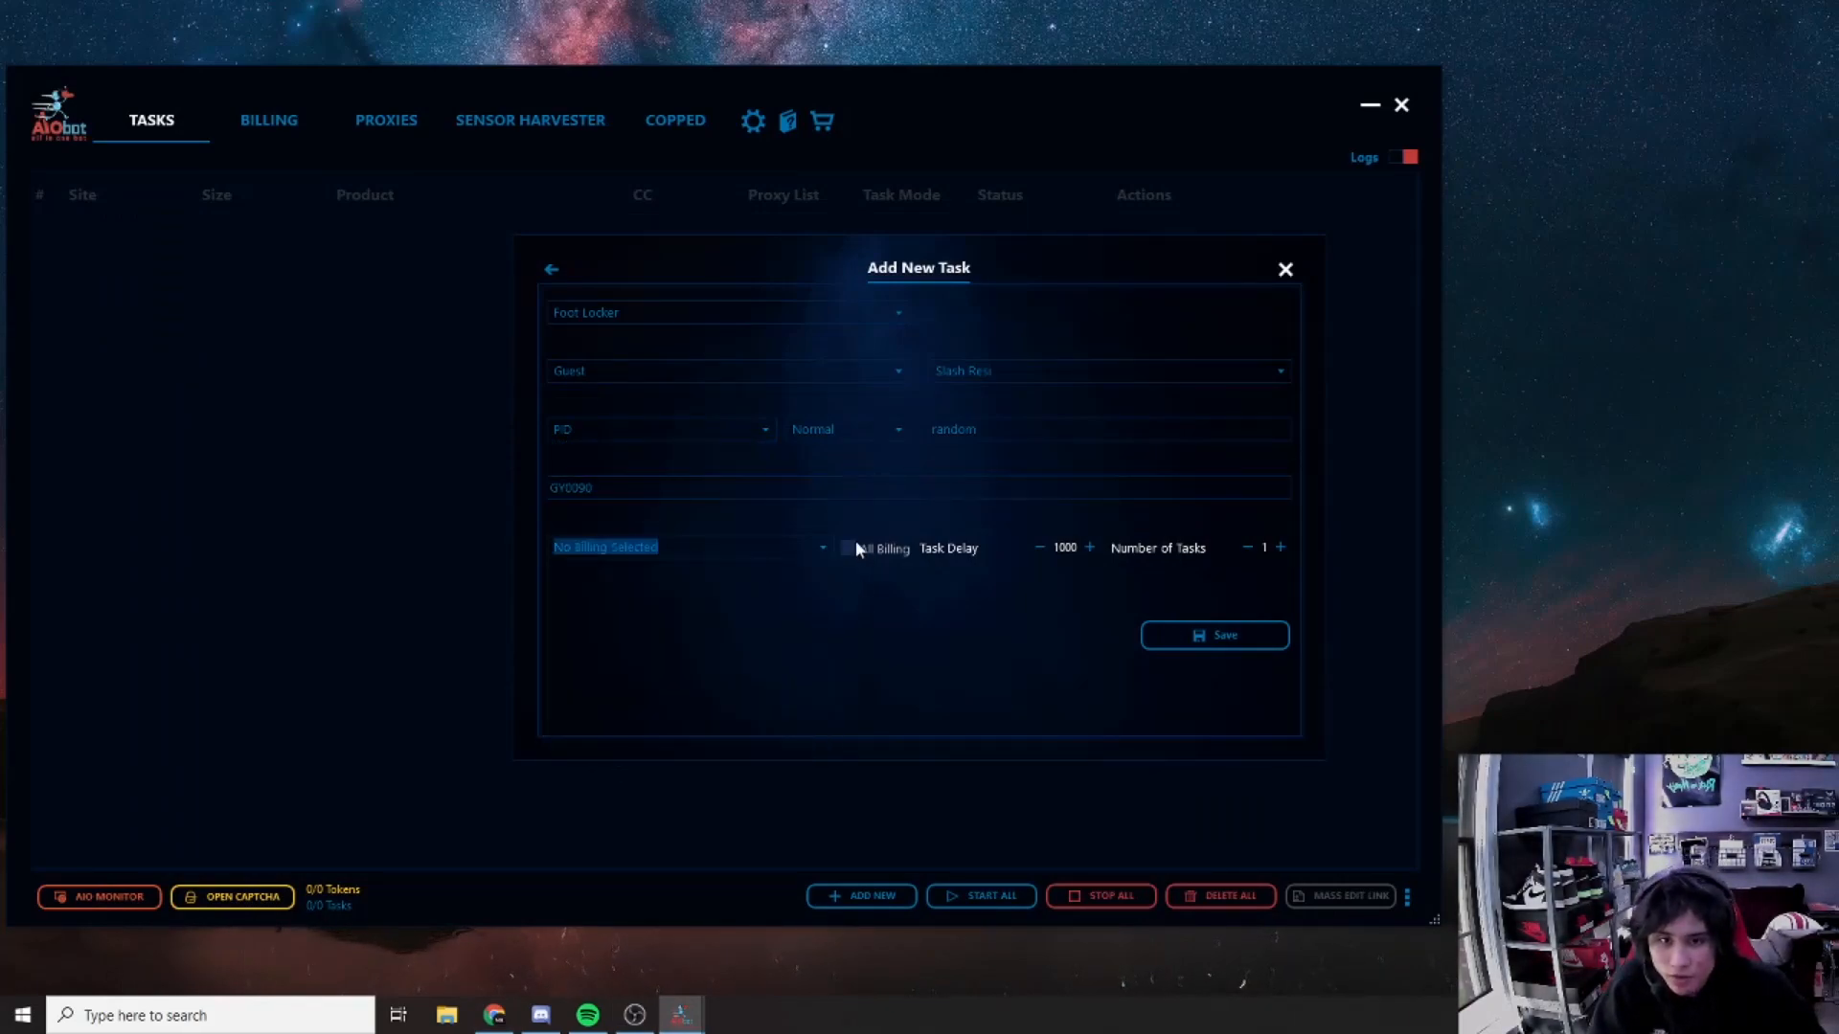
pyautogui.click(684, 556)
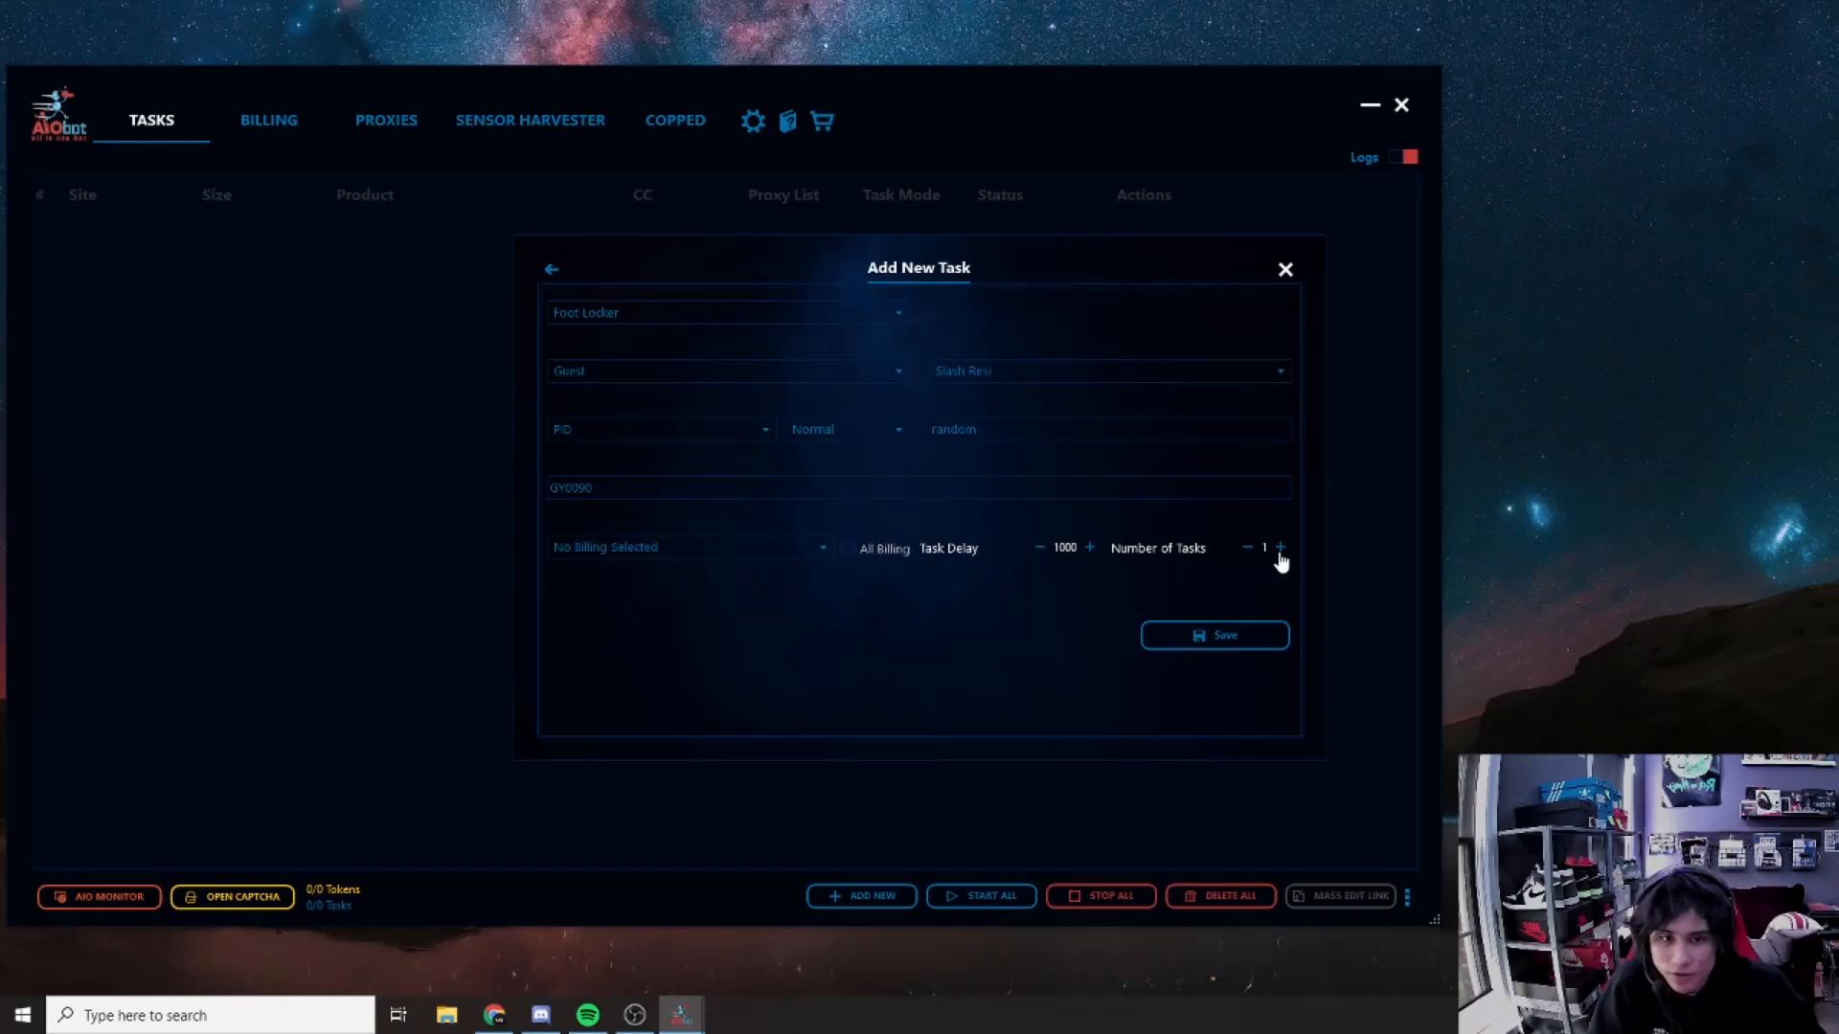
# Step: Set the task delay to 4500, select all billing profiles, and save the 8 tasks
pyautogui.doubleClick(1064, 548)
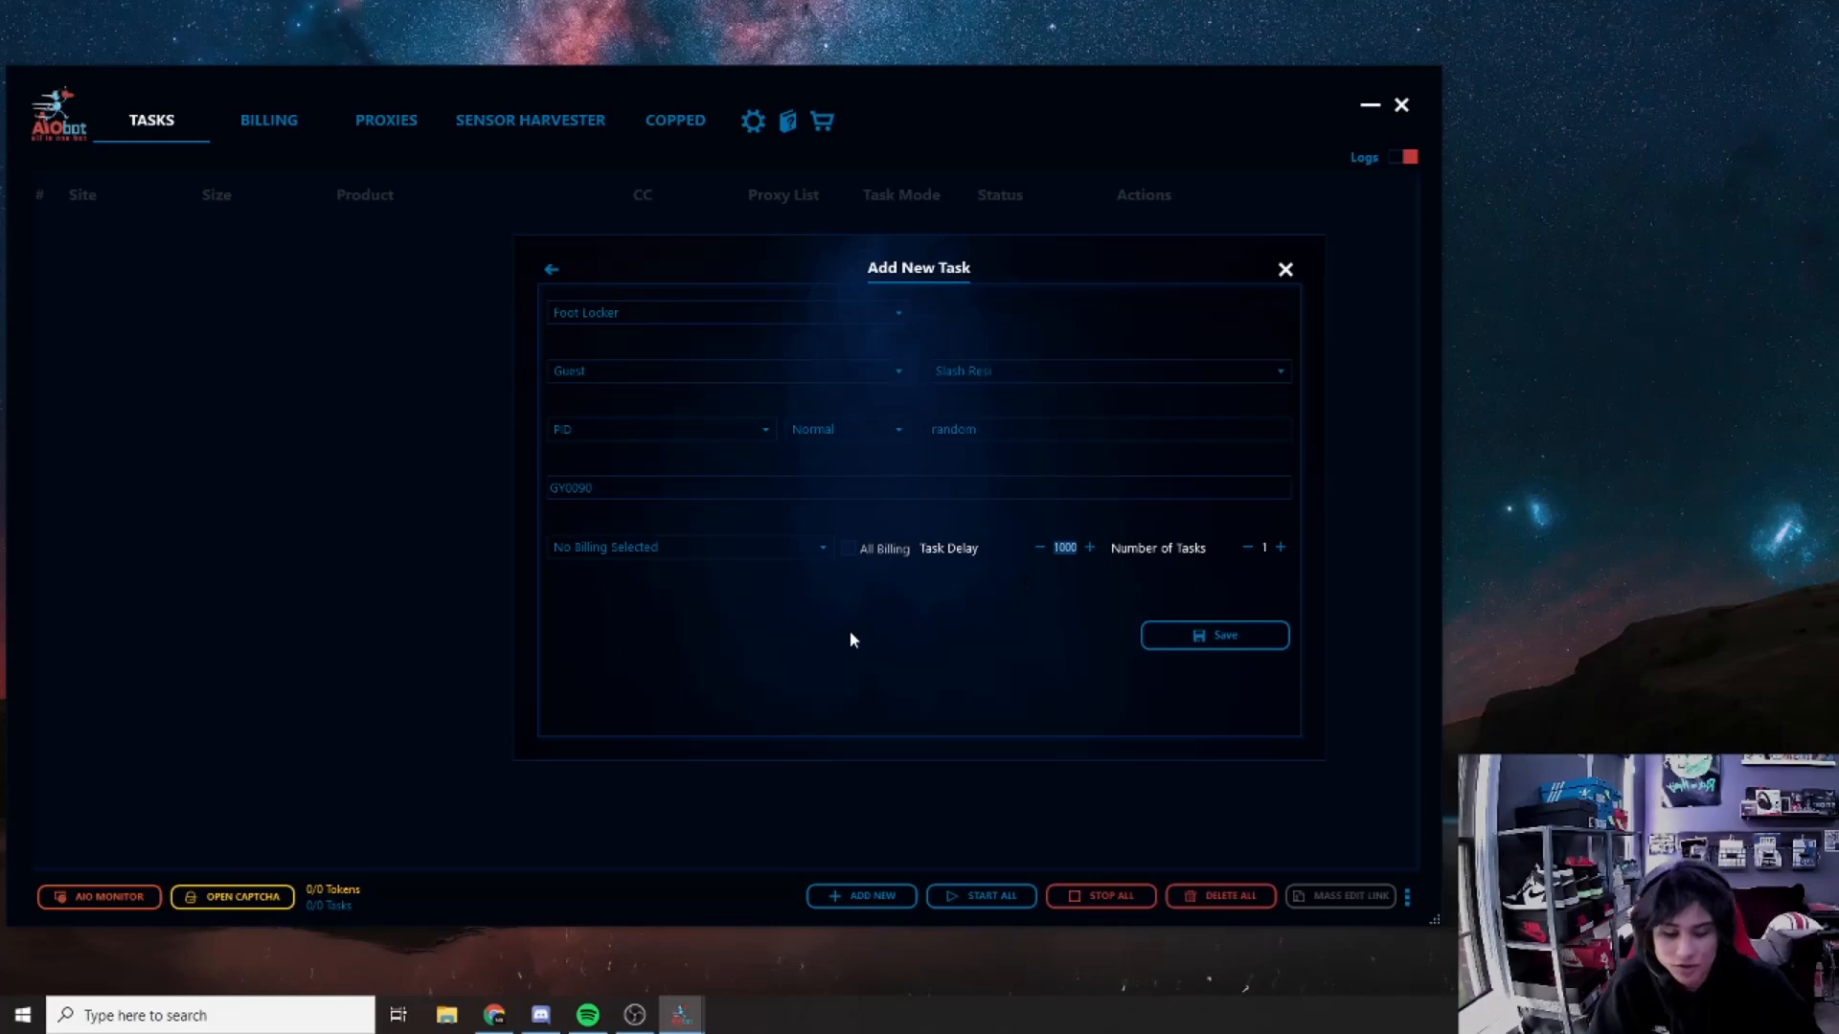
pyautogui.write('3')
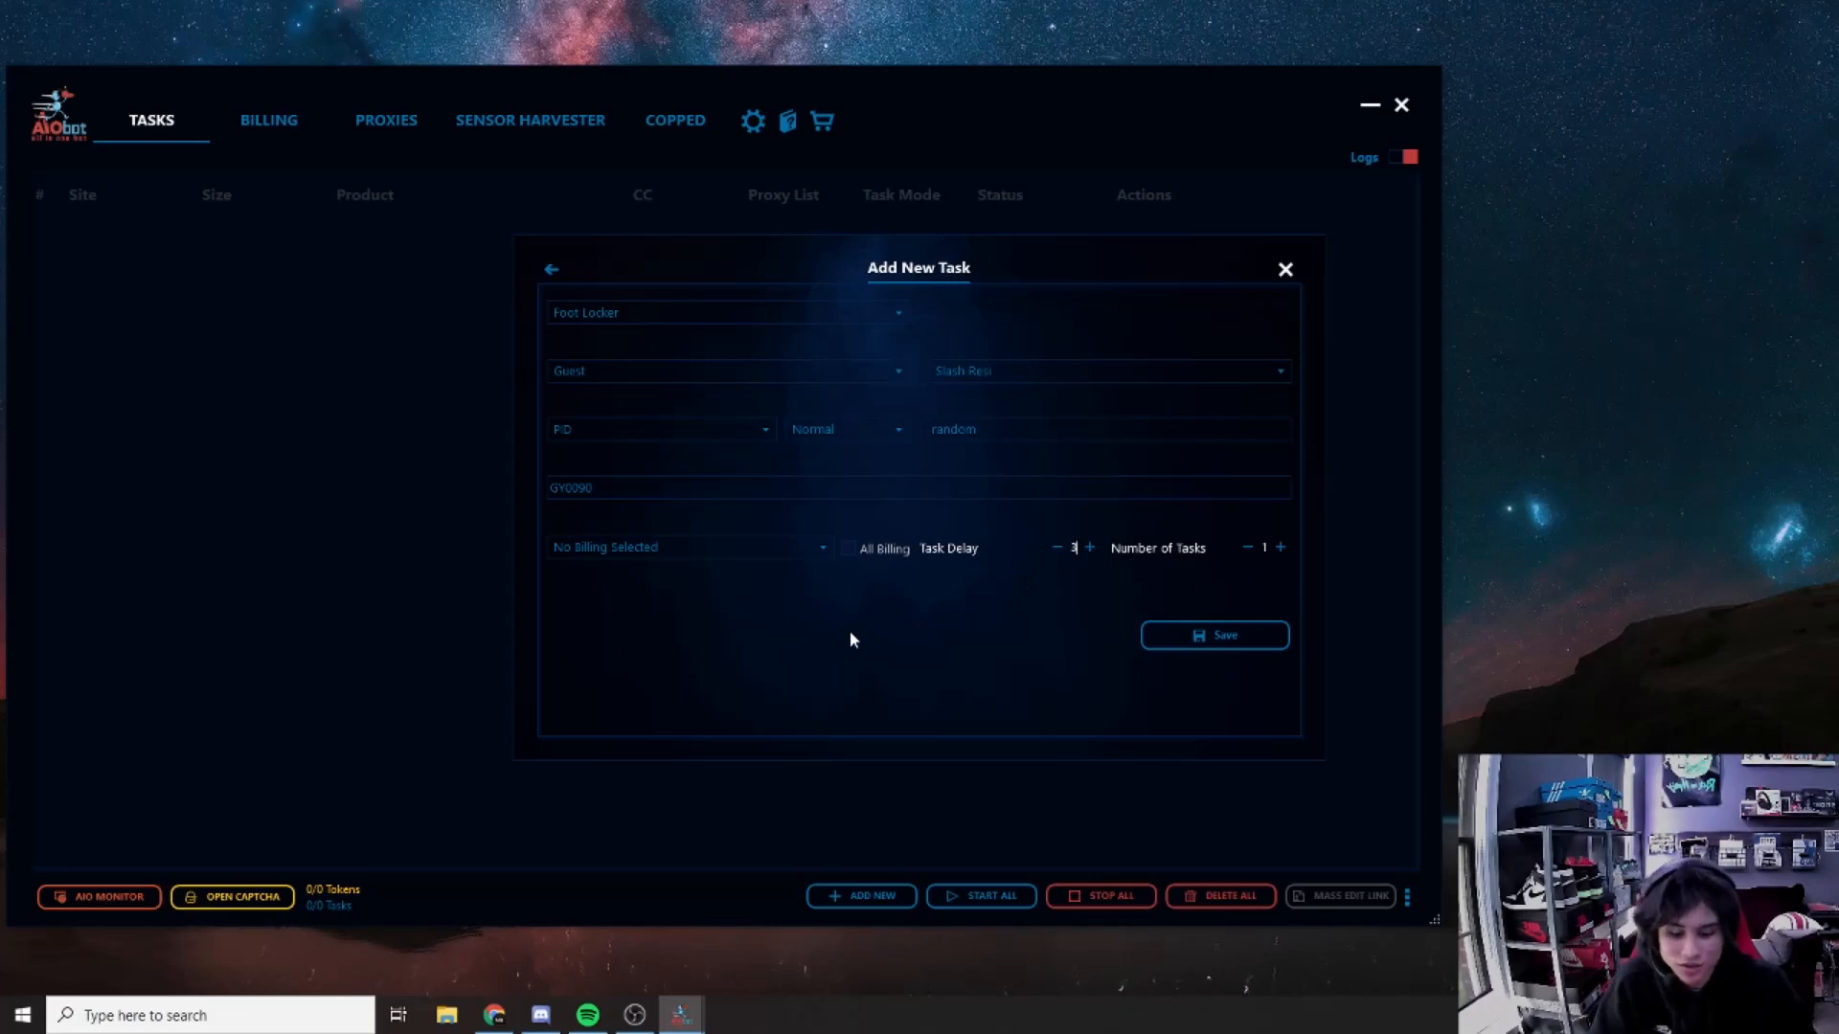
pyautogui.write('5000')
pyautogui.press('BackSpace')
pyautogui.press('BackSpace')
pyautogui.press('BackSpace')
pyautogui.press('BackSpace')
pyautogui.press('BackSpace')
pyautogui.write('350')
pyautogui.press('BackSpace')
pyautogui.press('BackSpace')
pyautogui.press('BackSpace')
pyautogui.write('500')
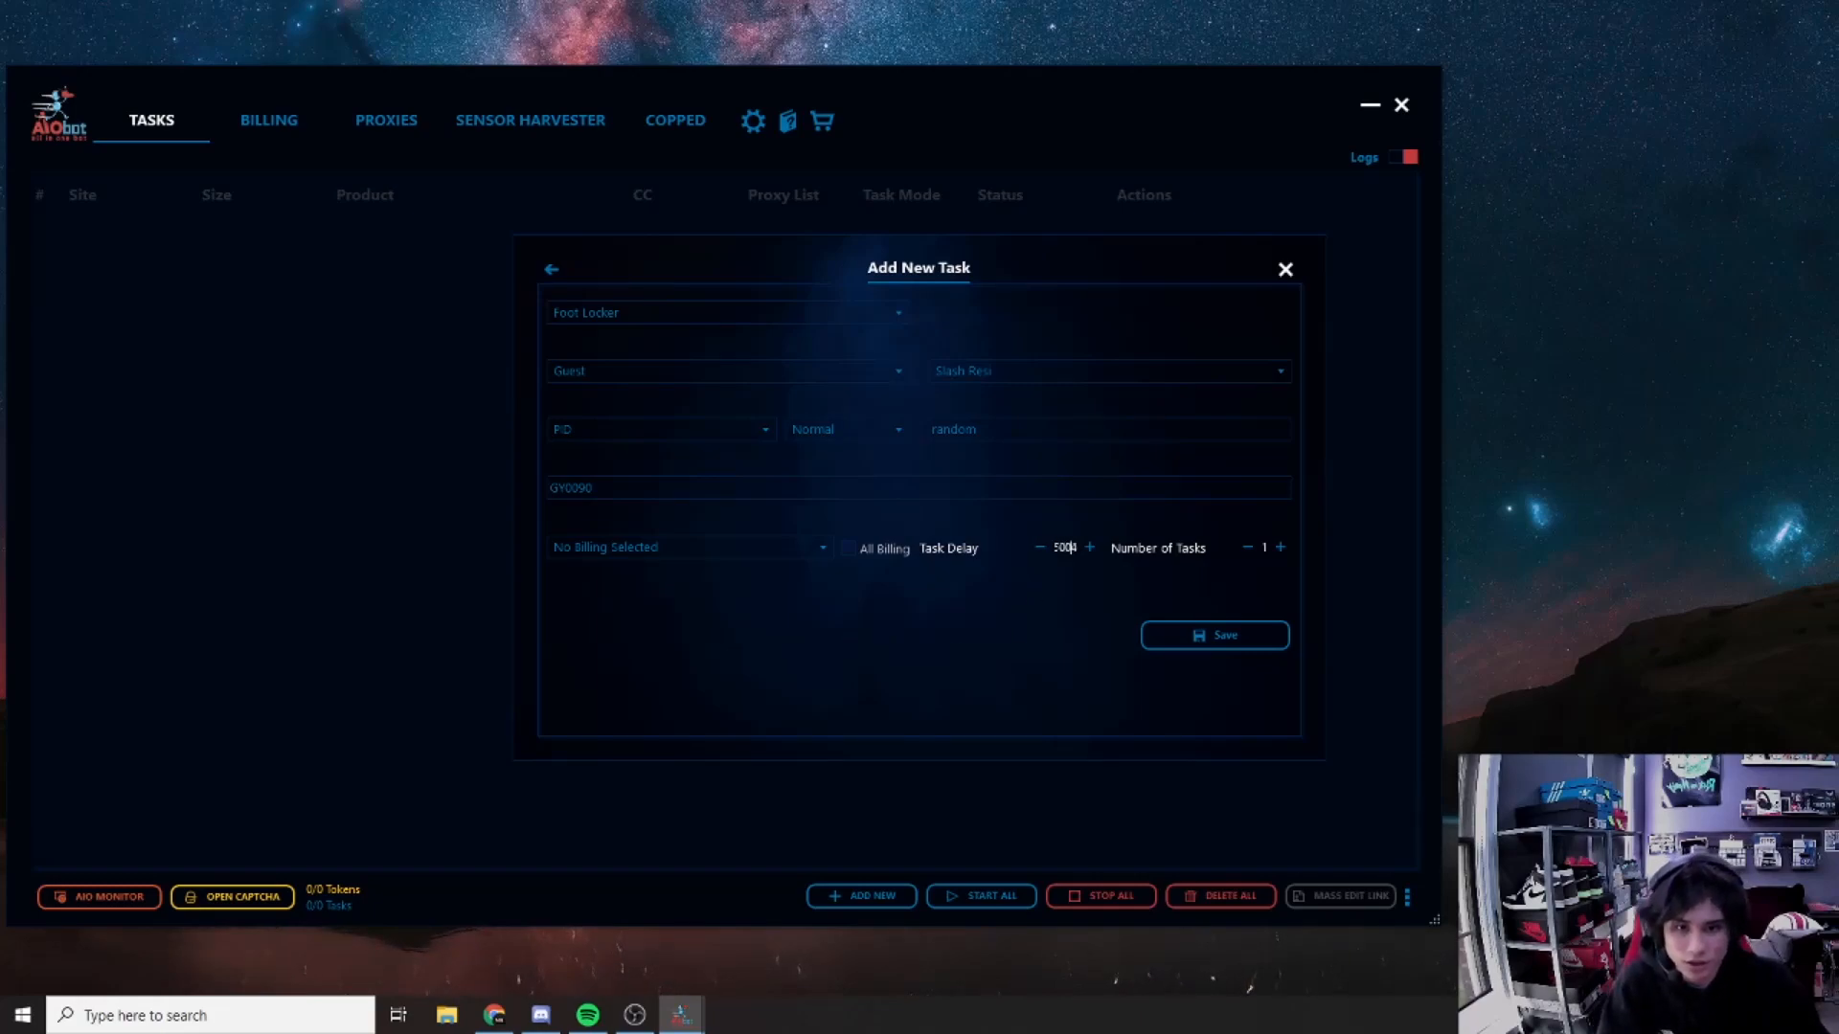
pyautogui.hotkey('ctrl', 'a')
pyautogui.write('4500')
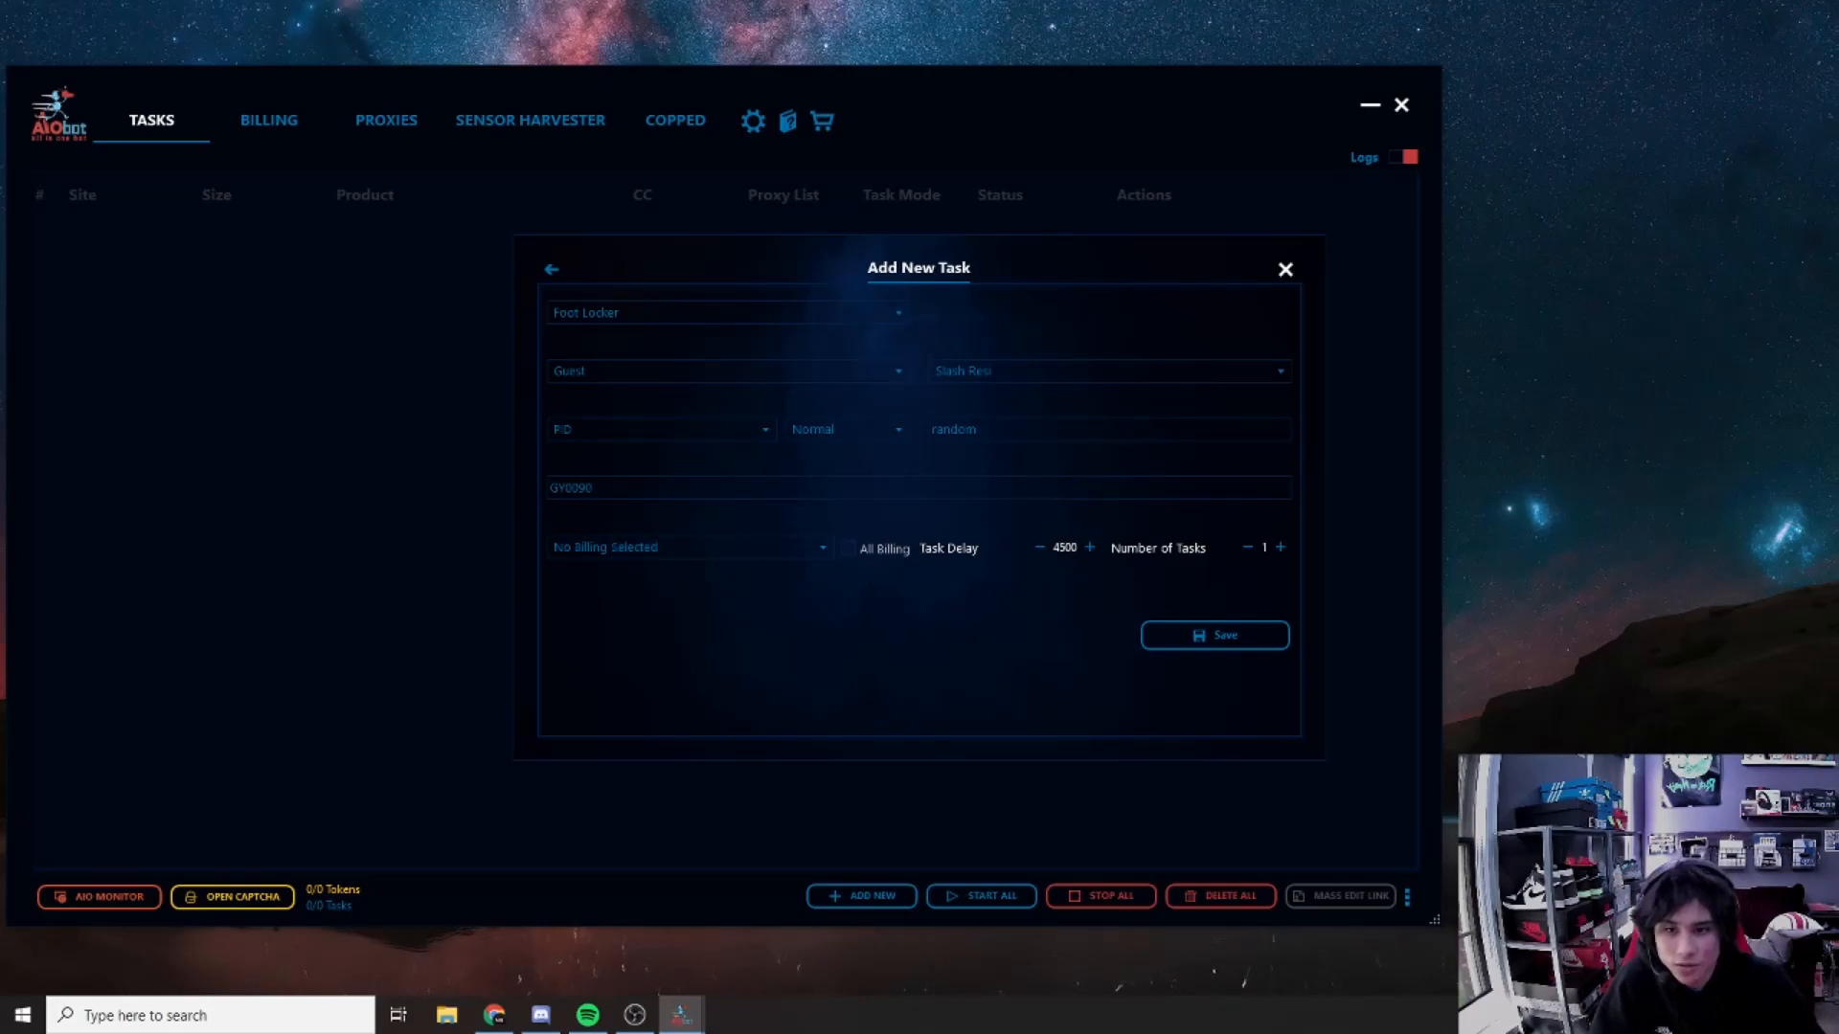
pyautogui.click(848, 546)
pyautogui.click(1214, 635)
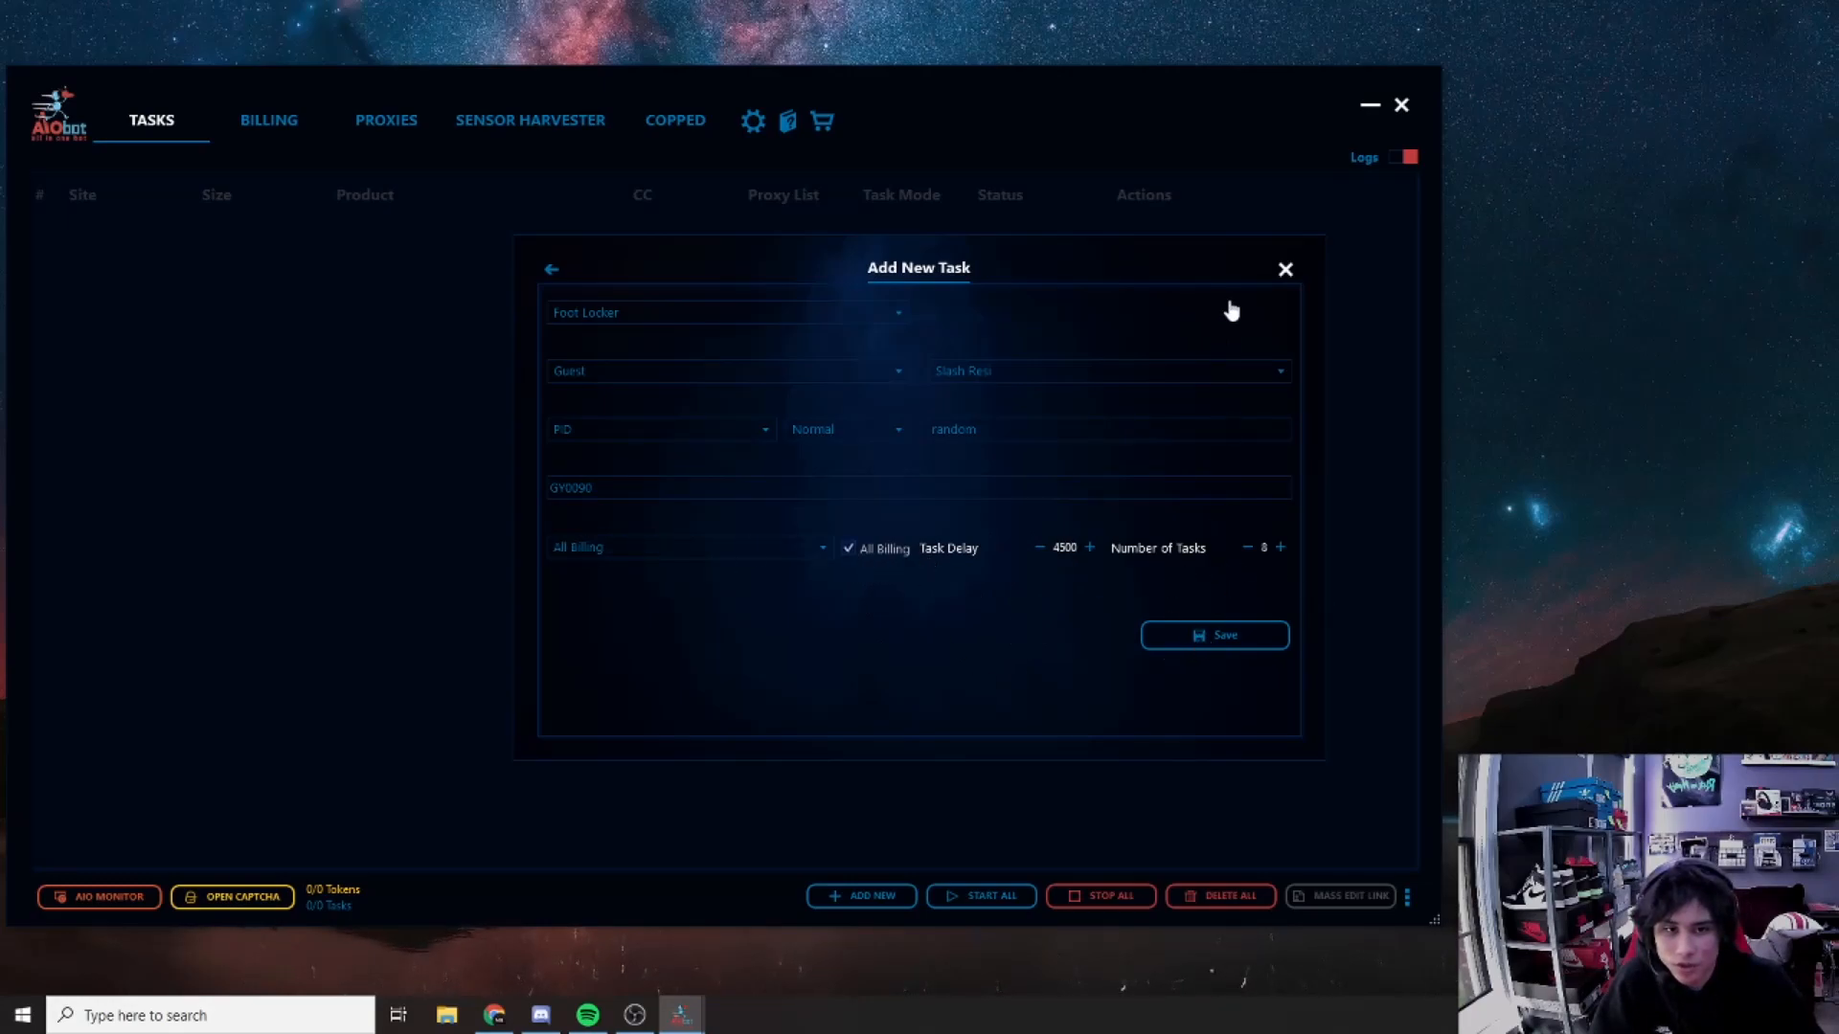
pyautogui.click(1284, 271)
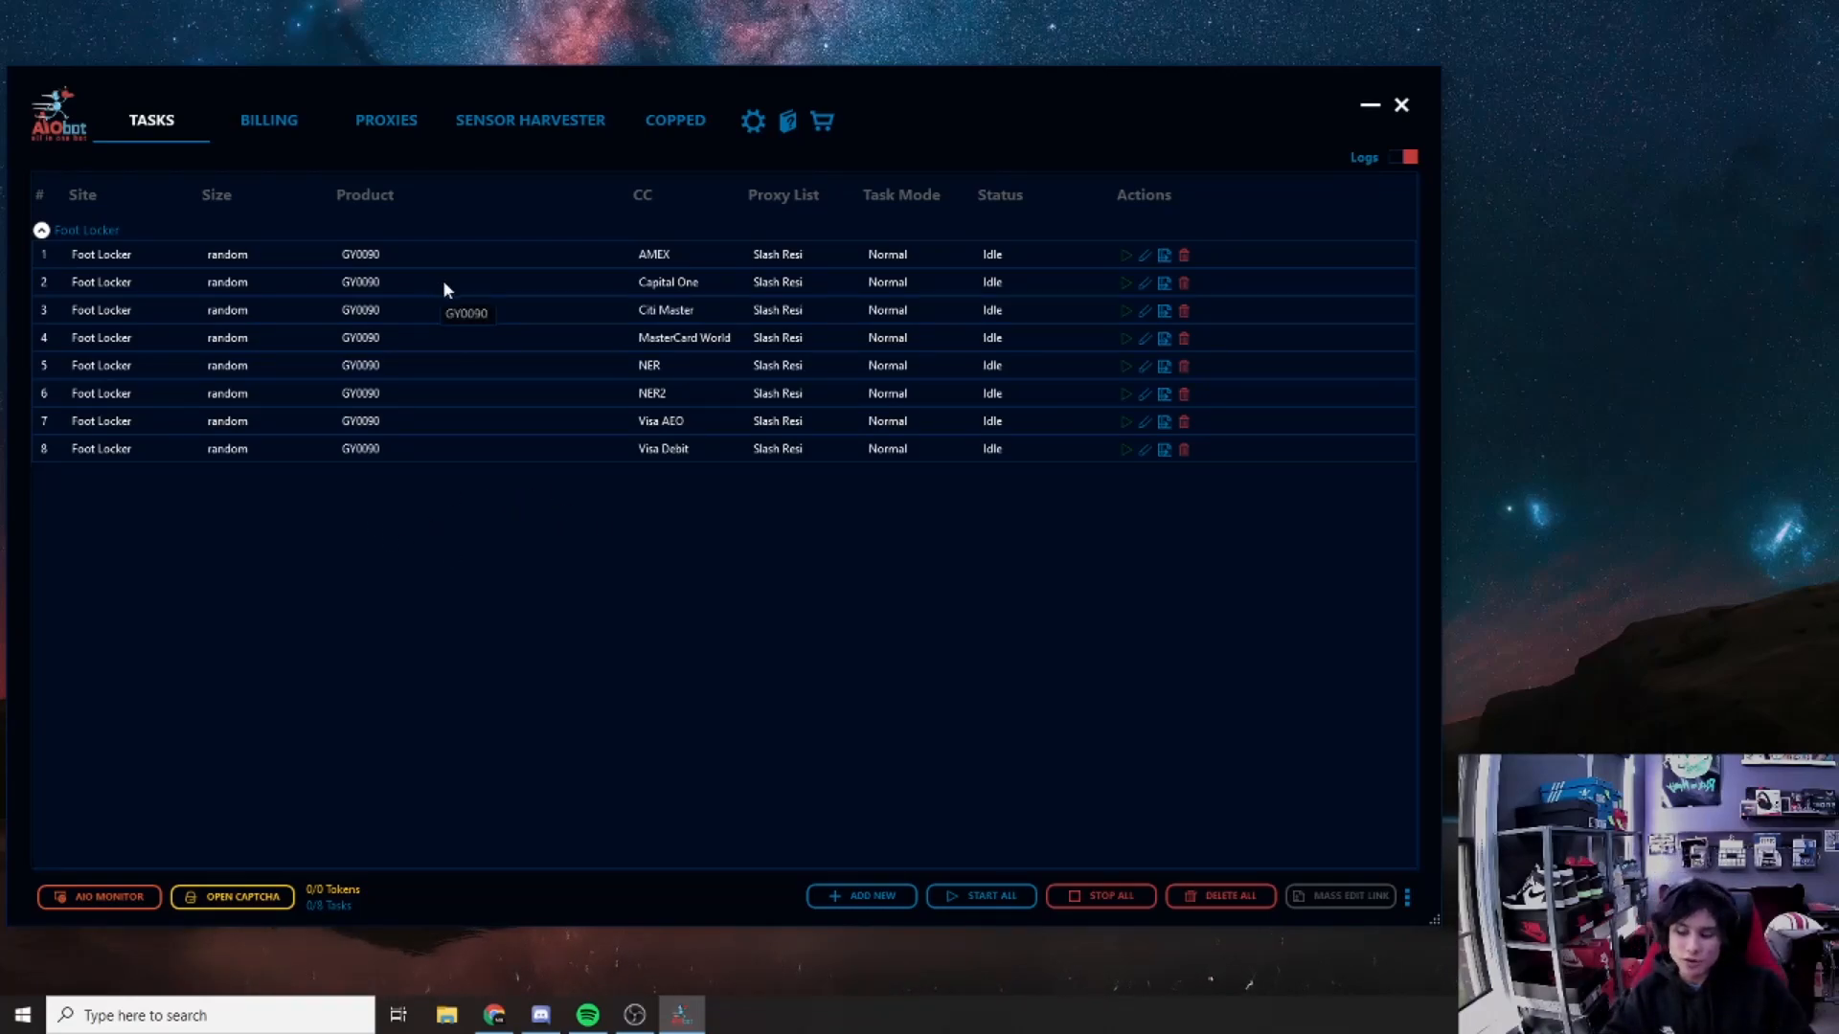
pyautogui.click(473, 259)
pyautogui.keyDown('ctrl'); pyautogui.click(485, 311); pyautogui.keyUp('ctrl')
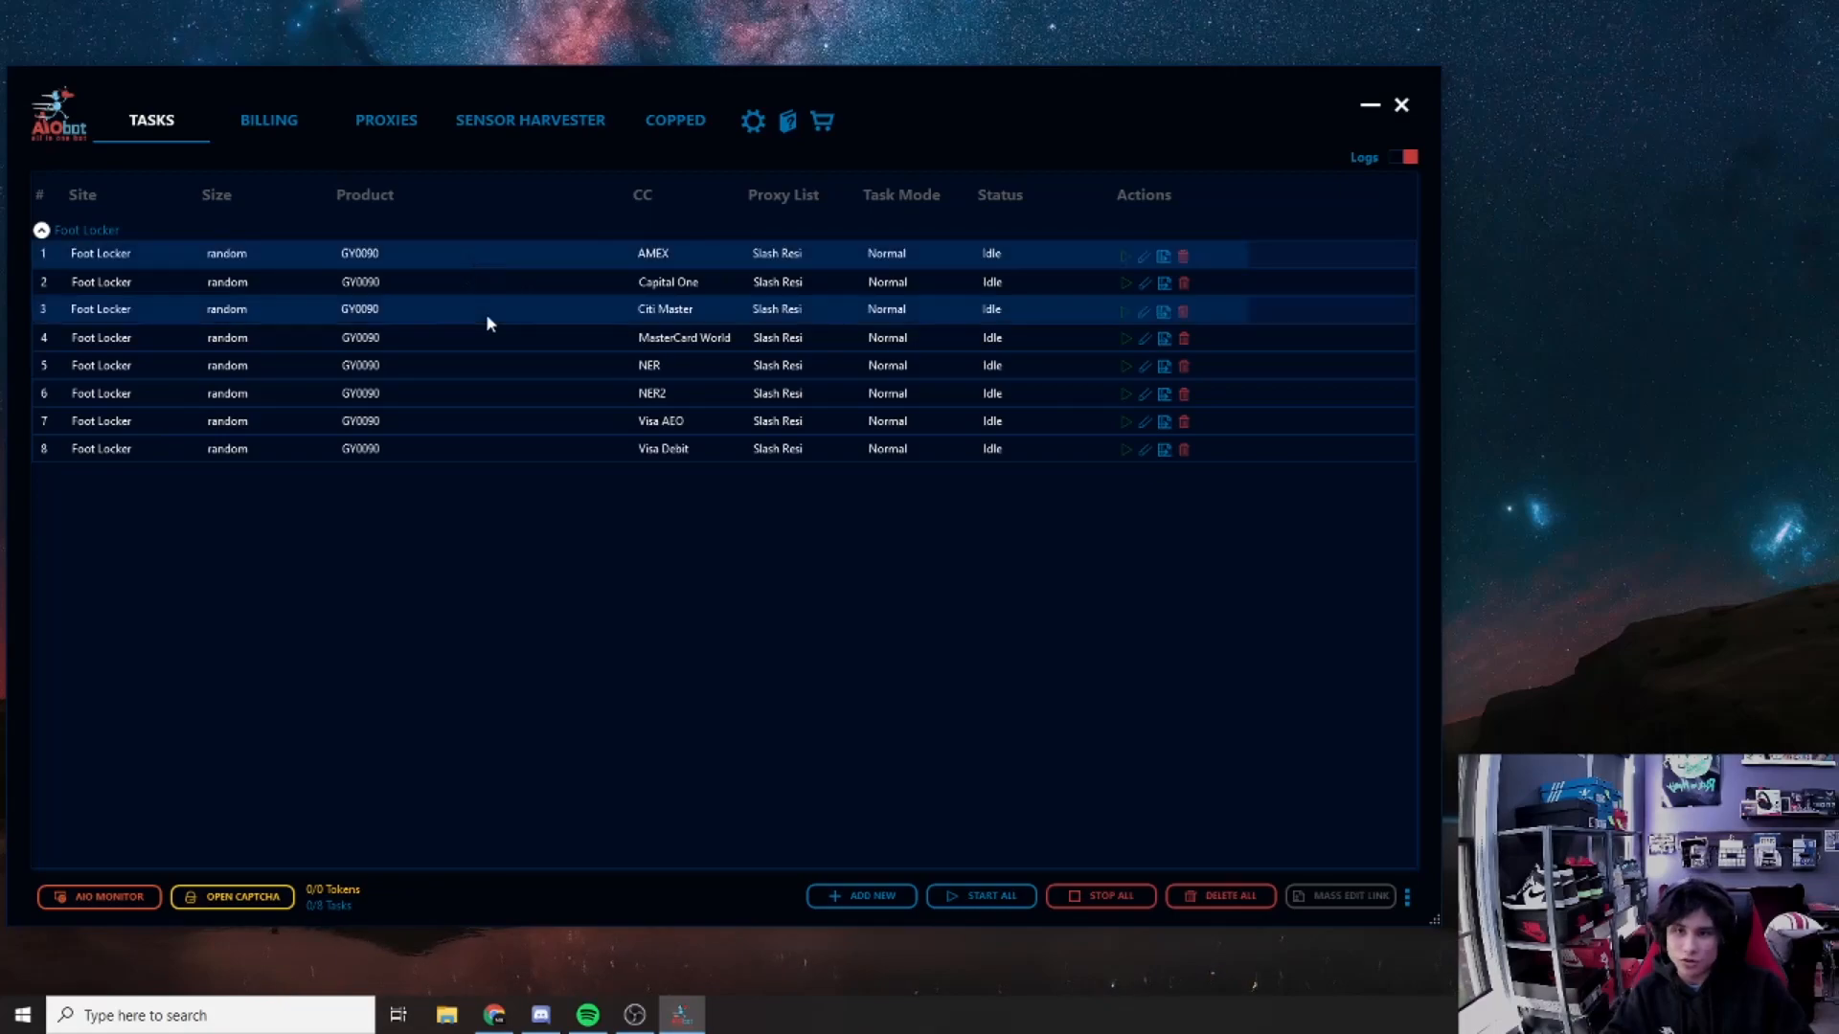
pyautogui.click(503, 252)
pyautogui.click(493, 254)
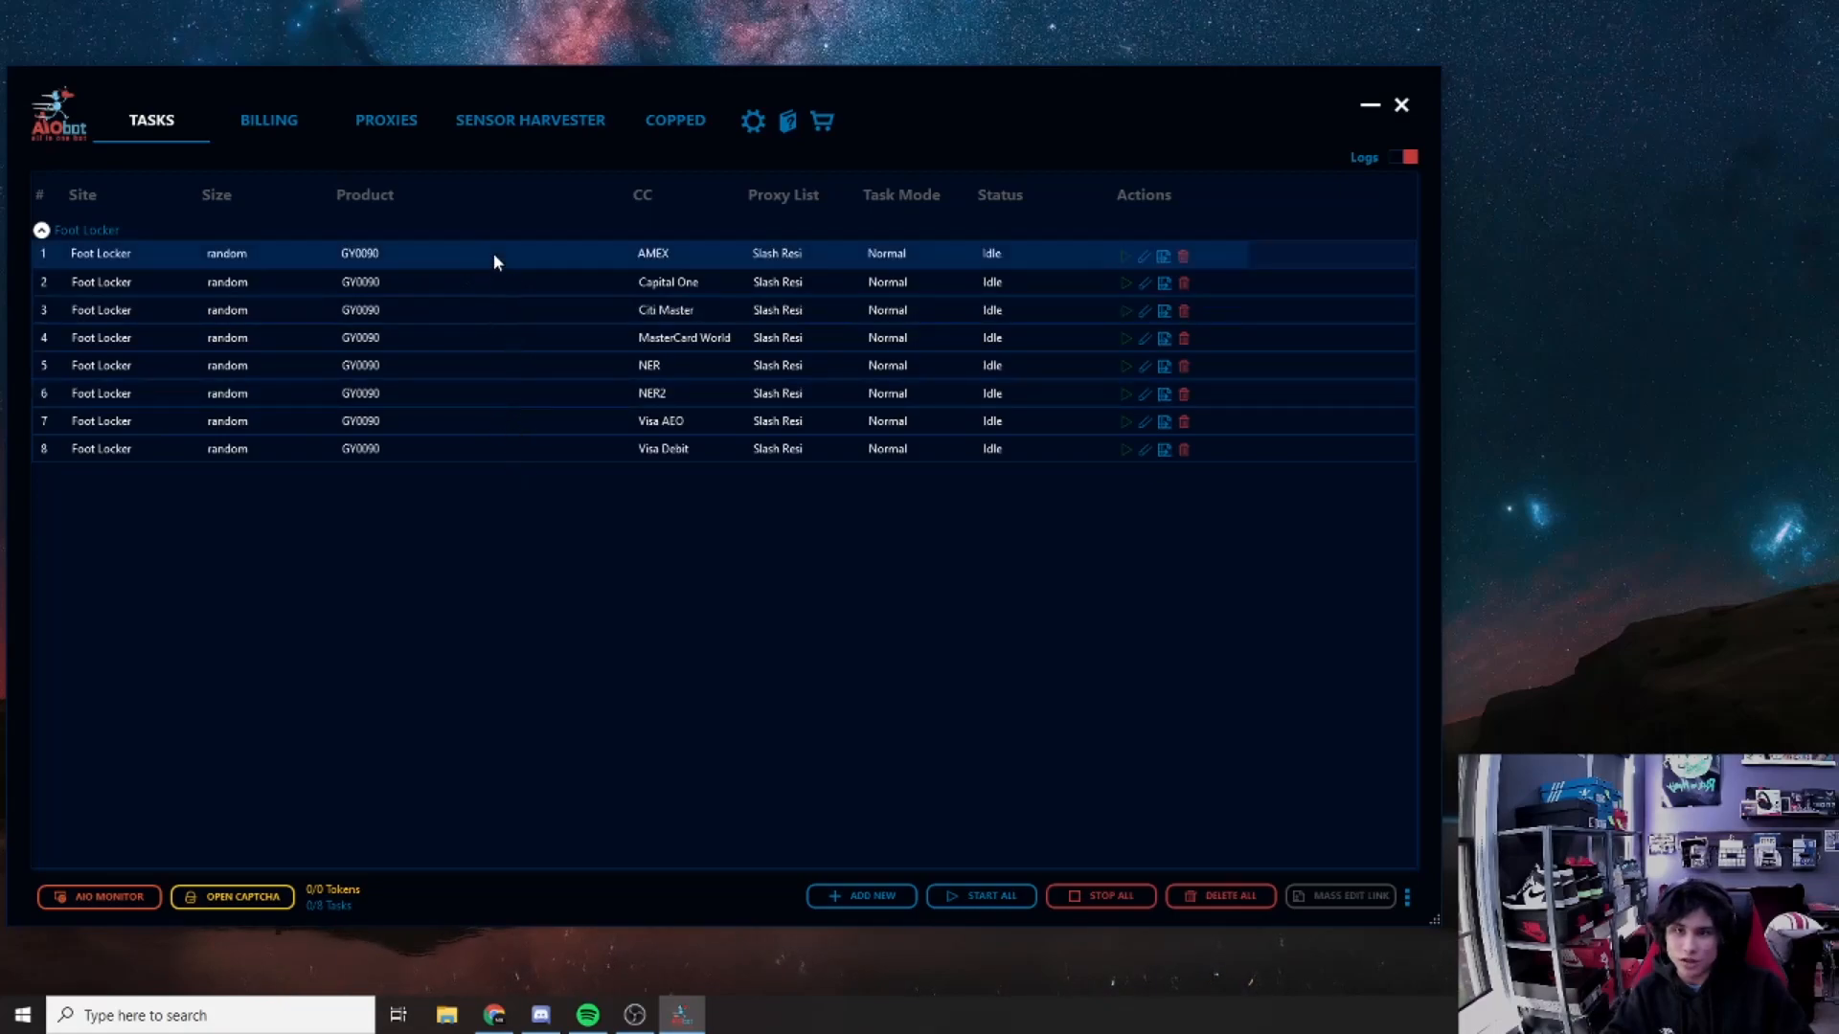
pyautogui.keyDown('shift'); pyautogui.click(520, 395); pyautogui.keyUp('shift')
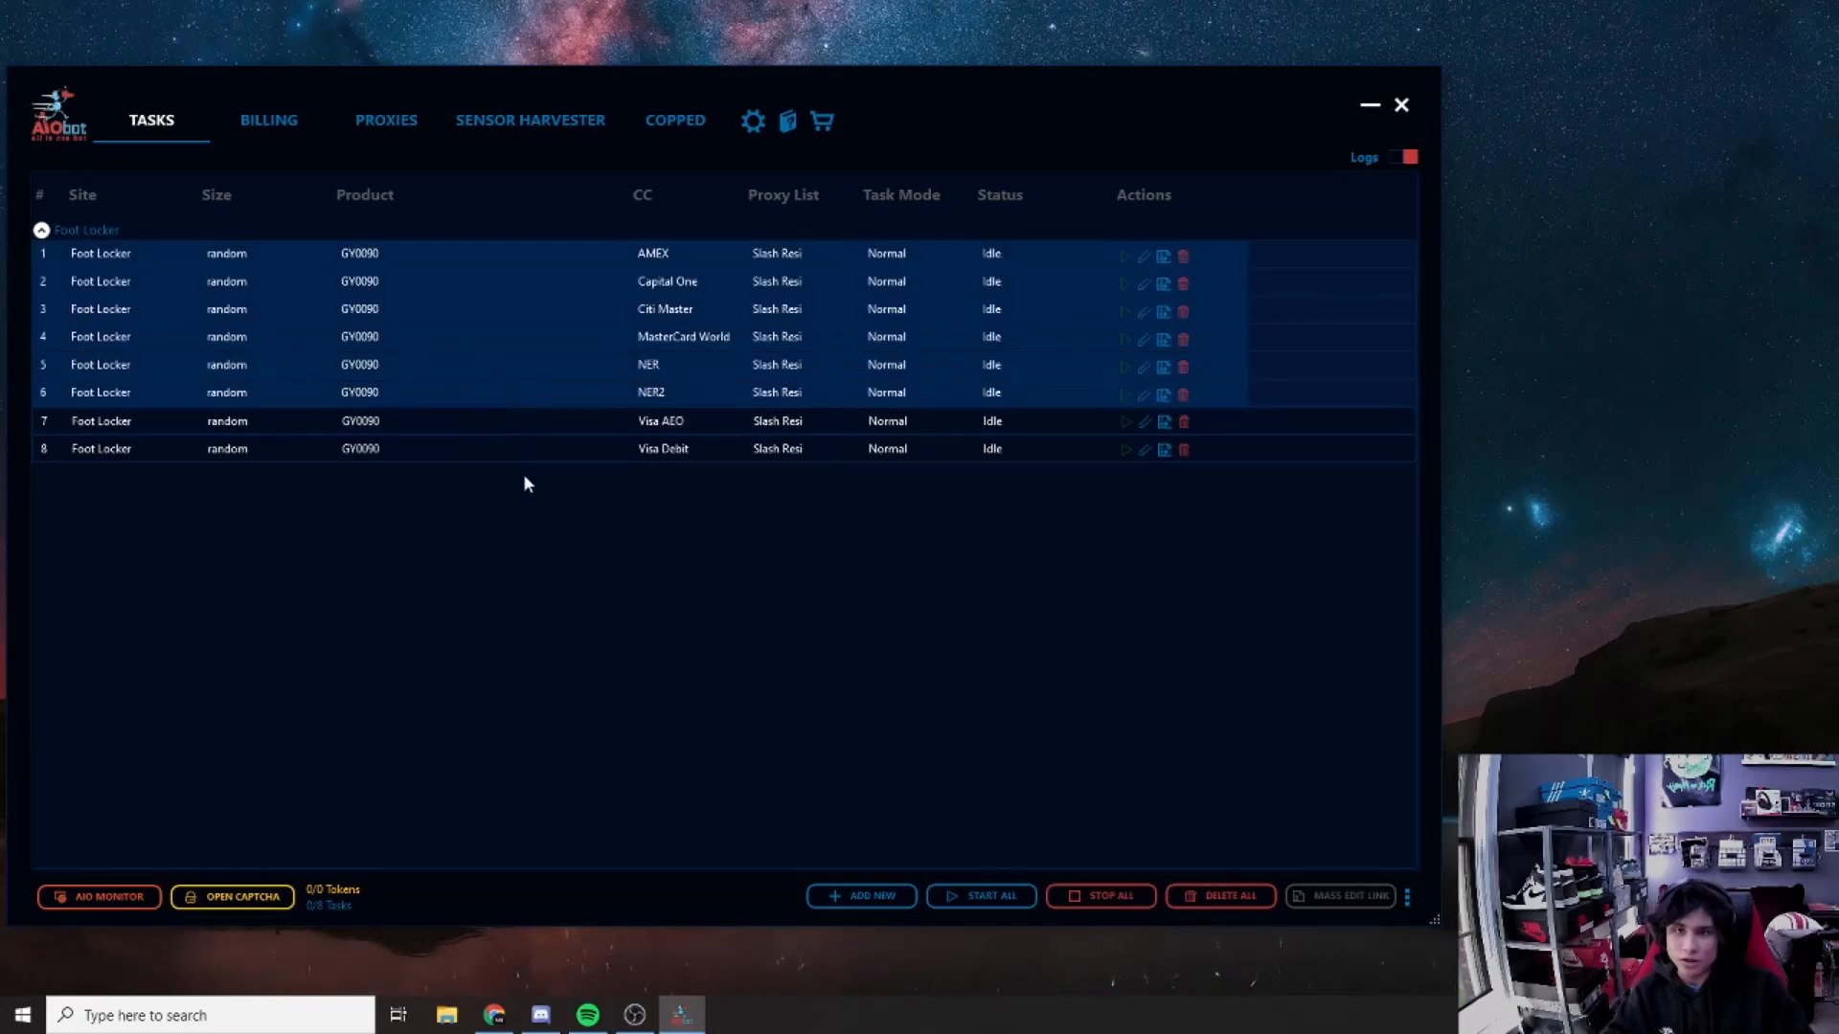
pyautogui.rightClick(494, 299)
pyautogui.click(455, 448)
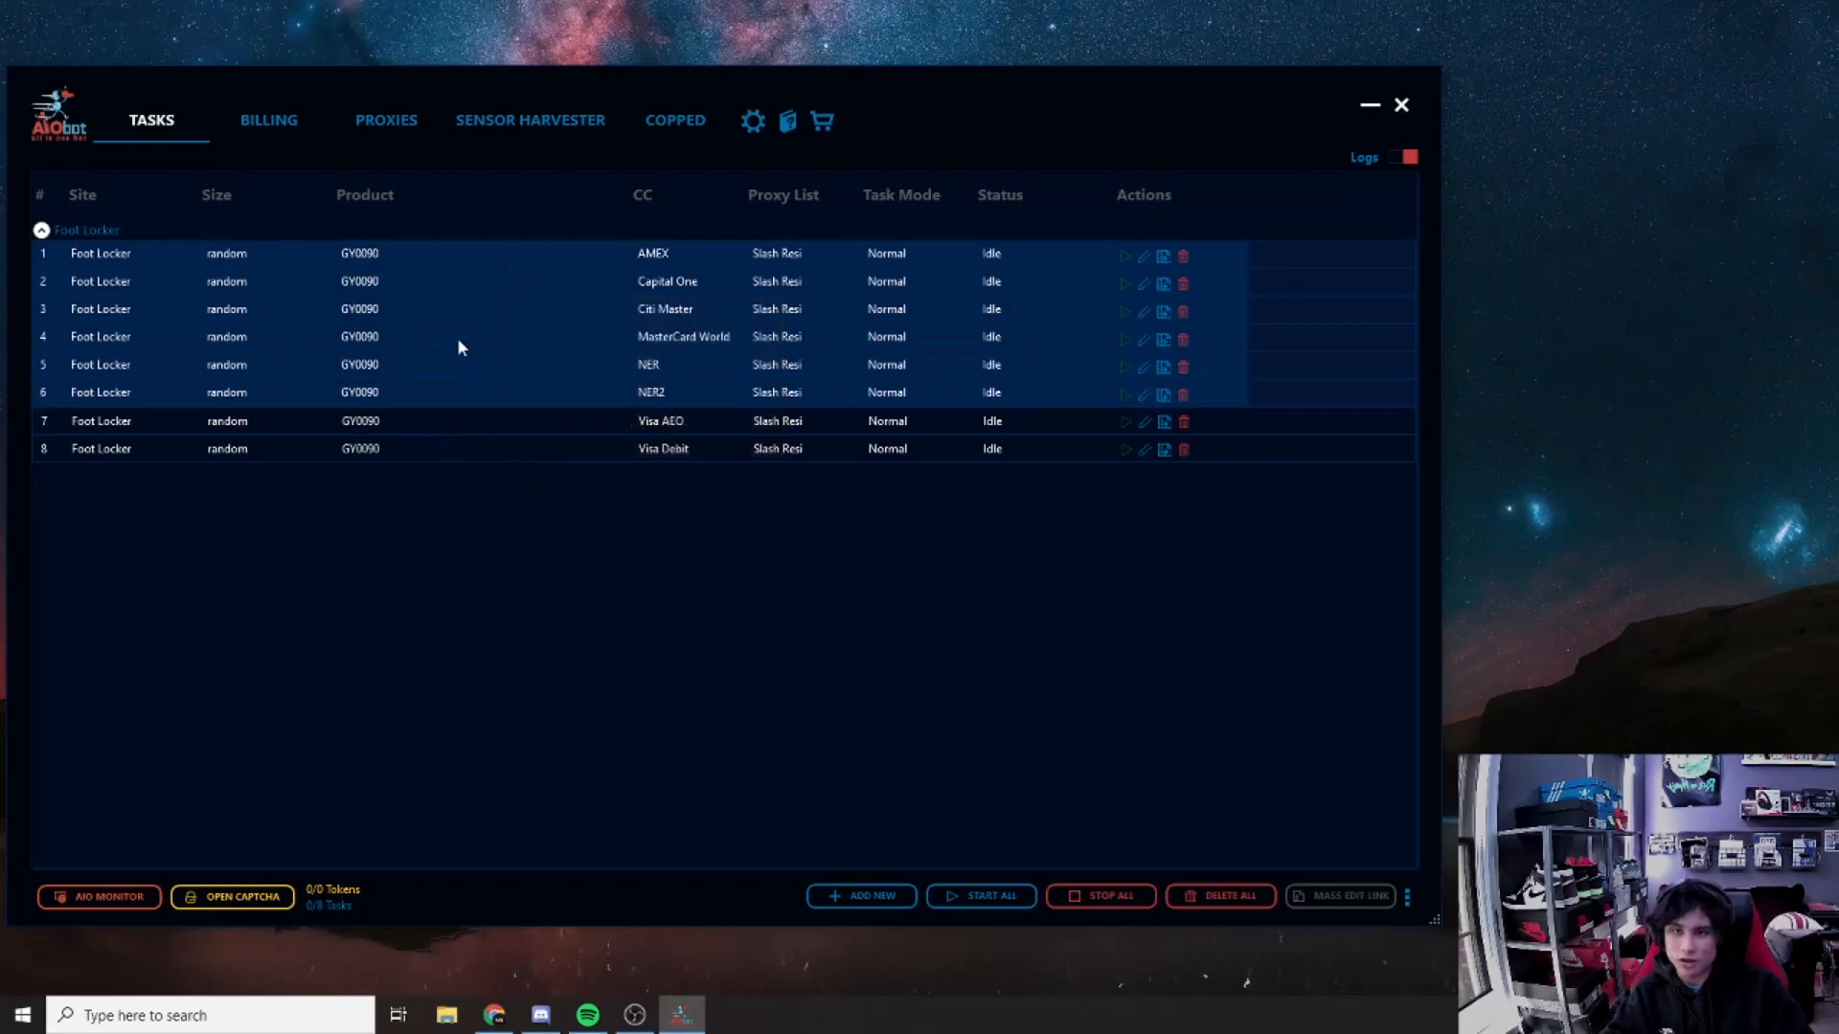
pyautogui.click(461, 341)
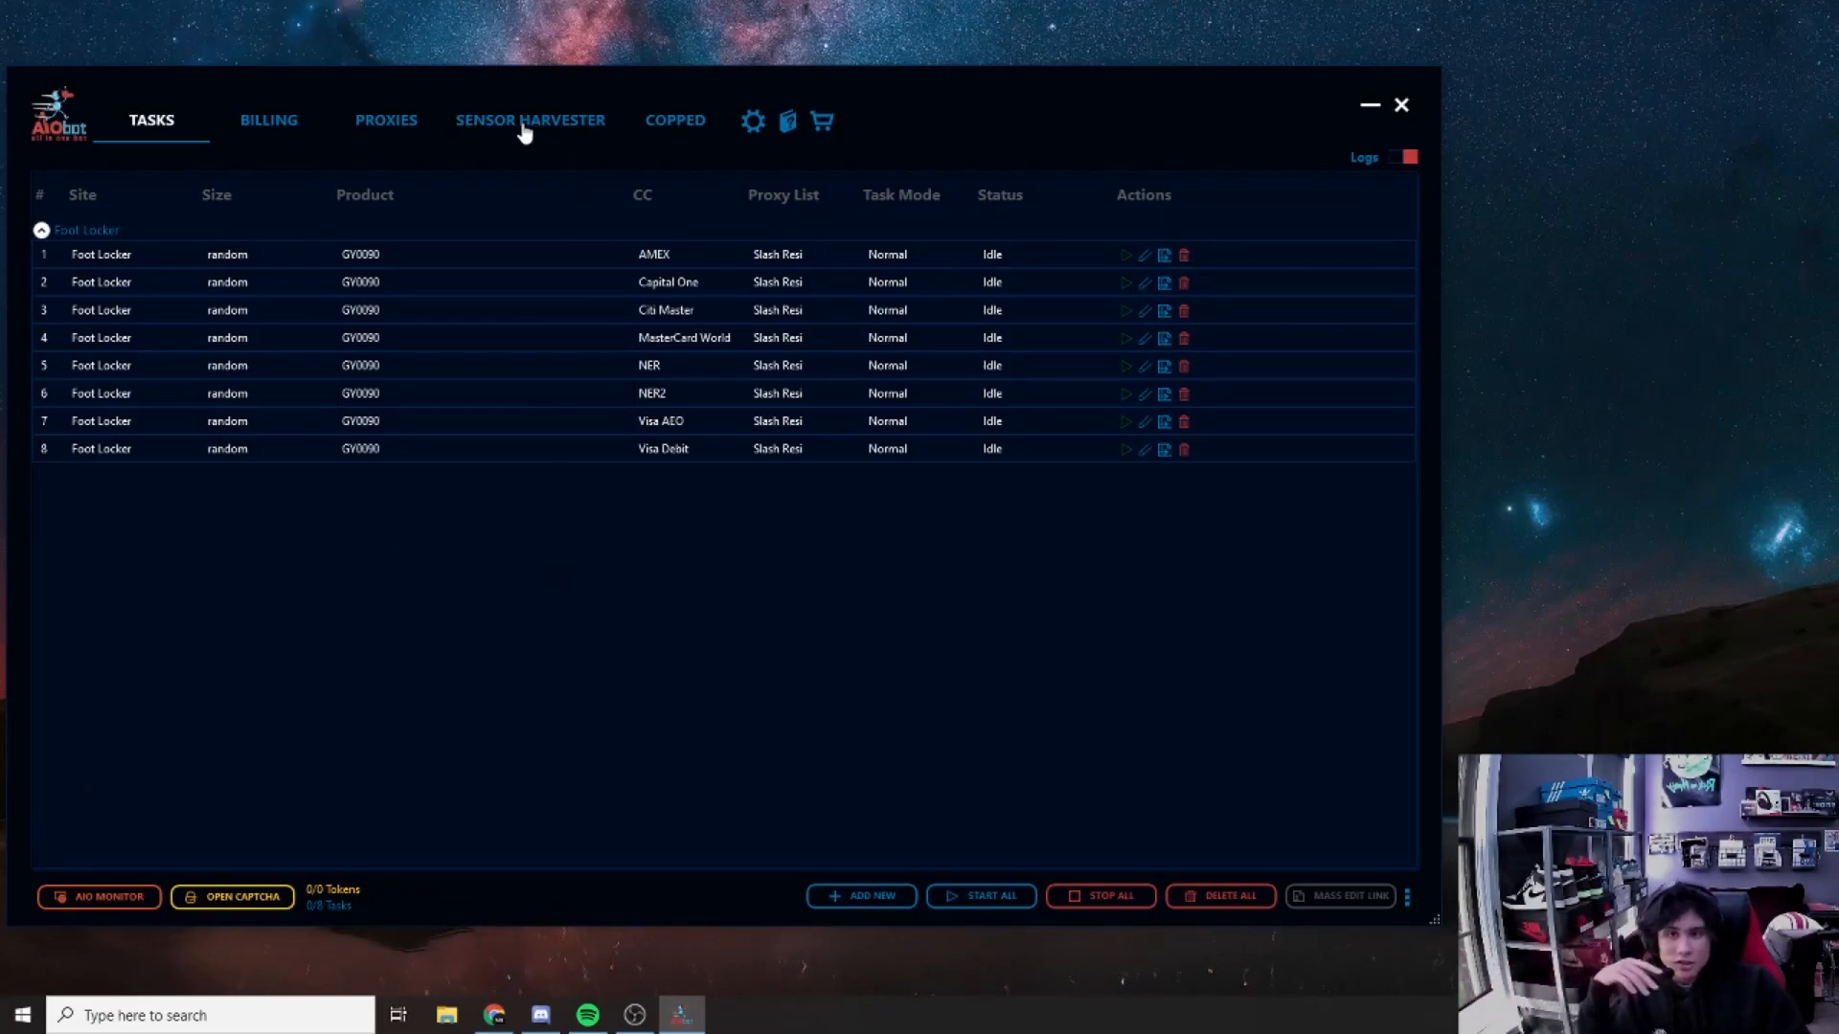
# Step: Open the captcha accounts and launch a captcha solver window from Gmail Accounts
pyautogui.click(207, 900)
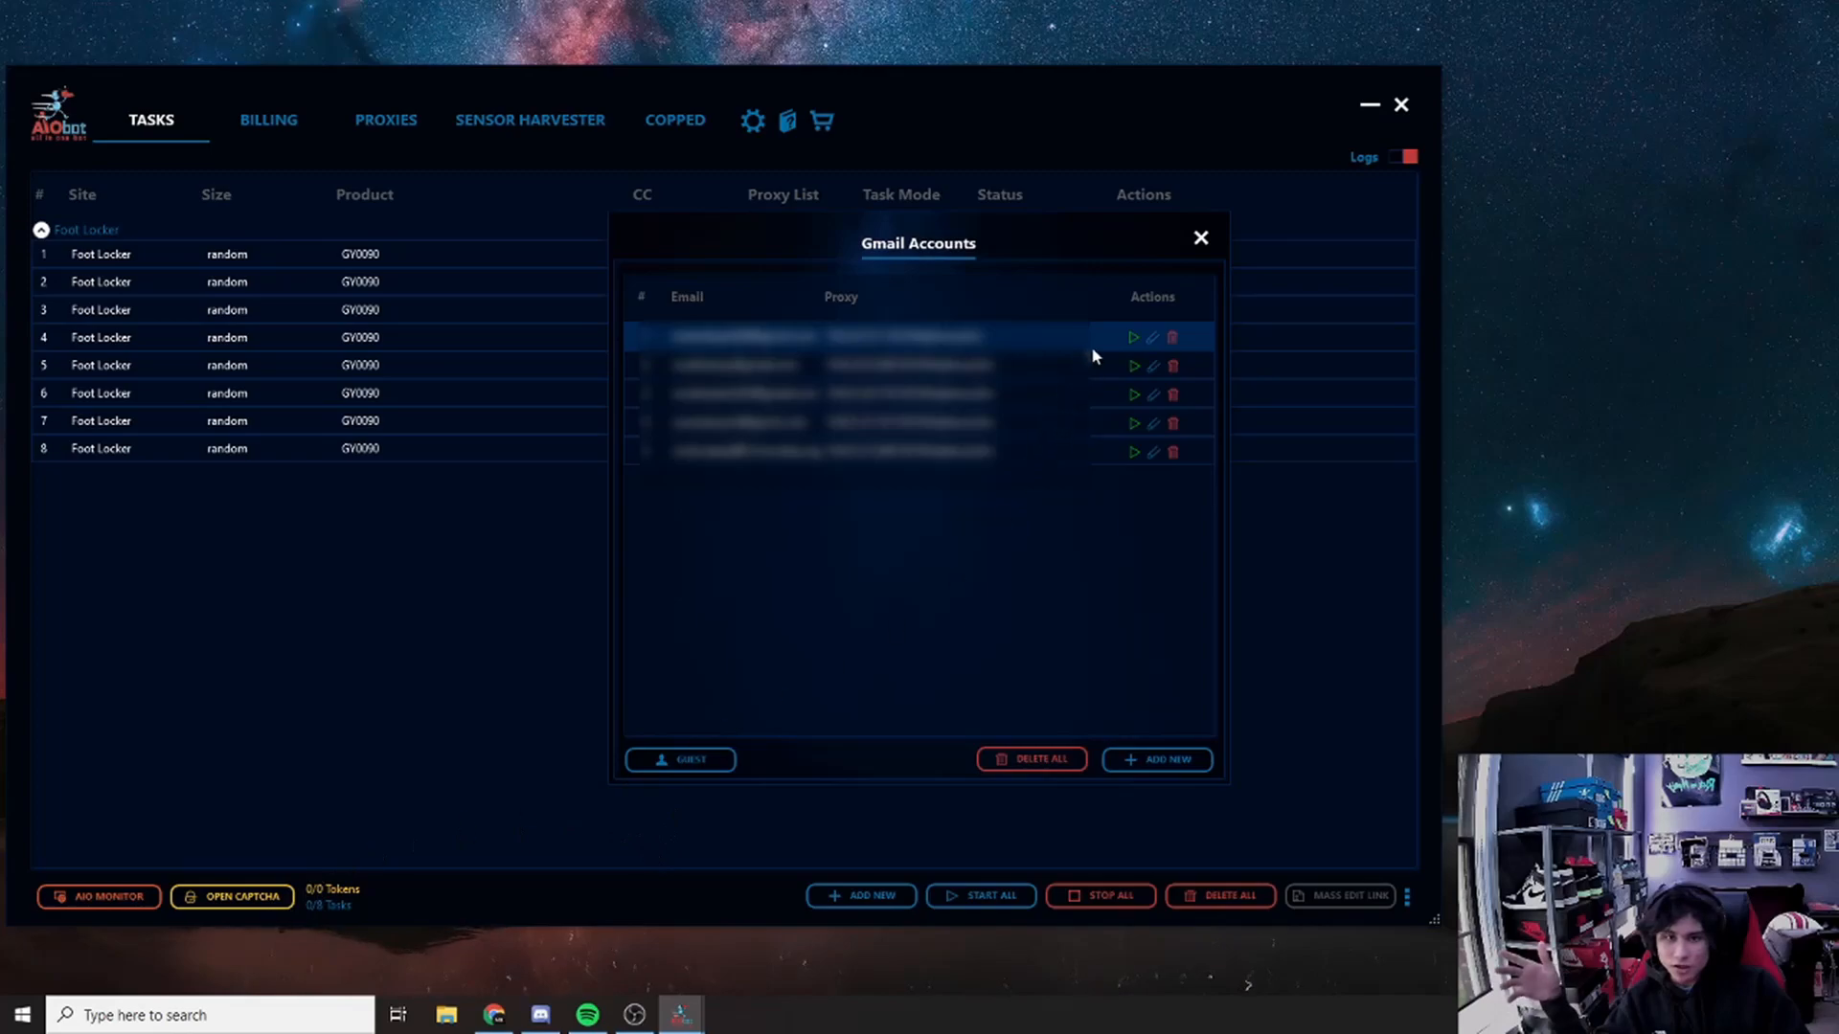
pyautogui.click(700, 759)
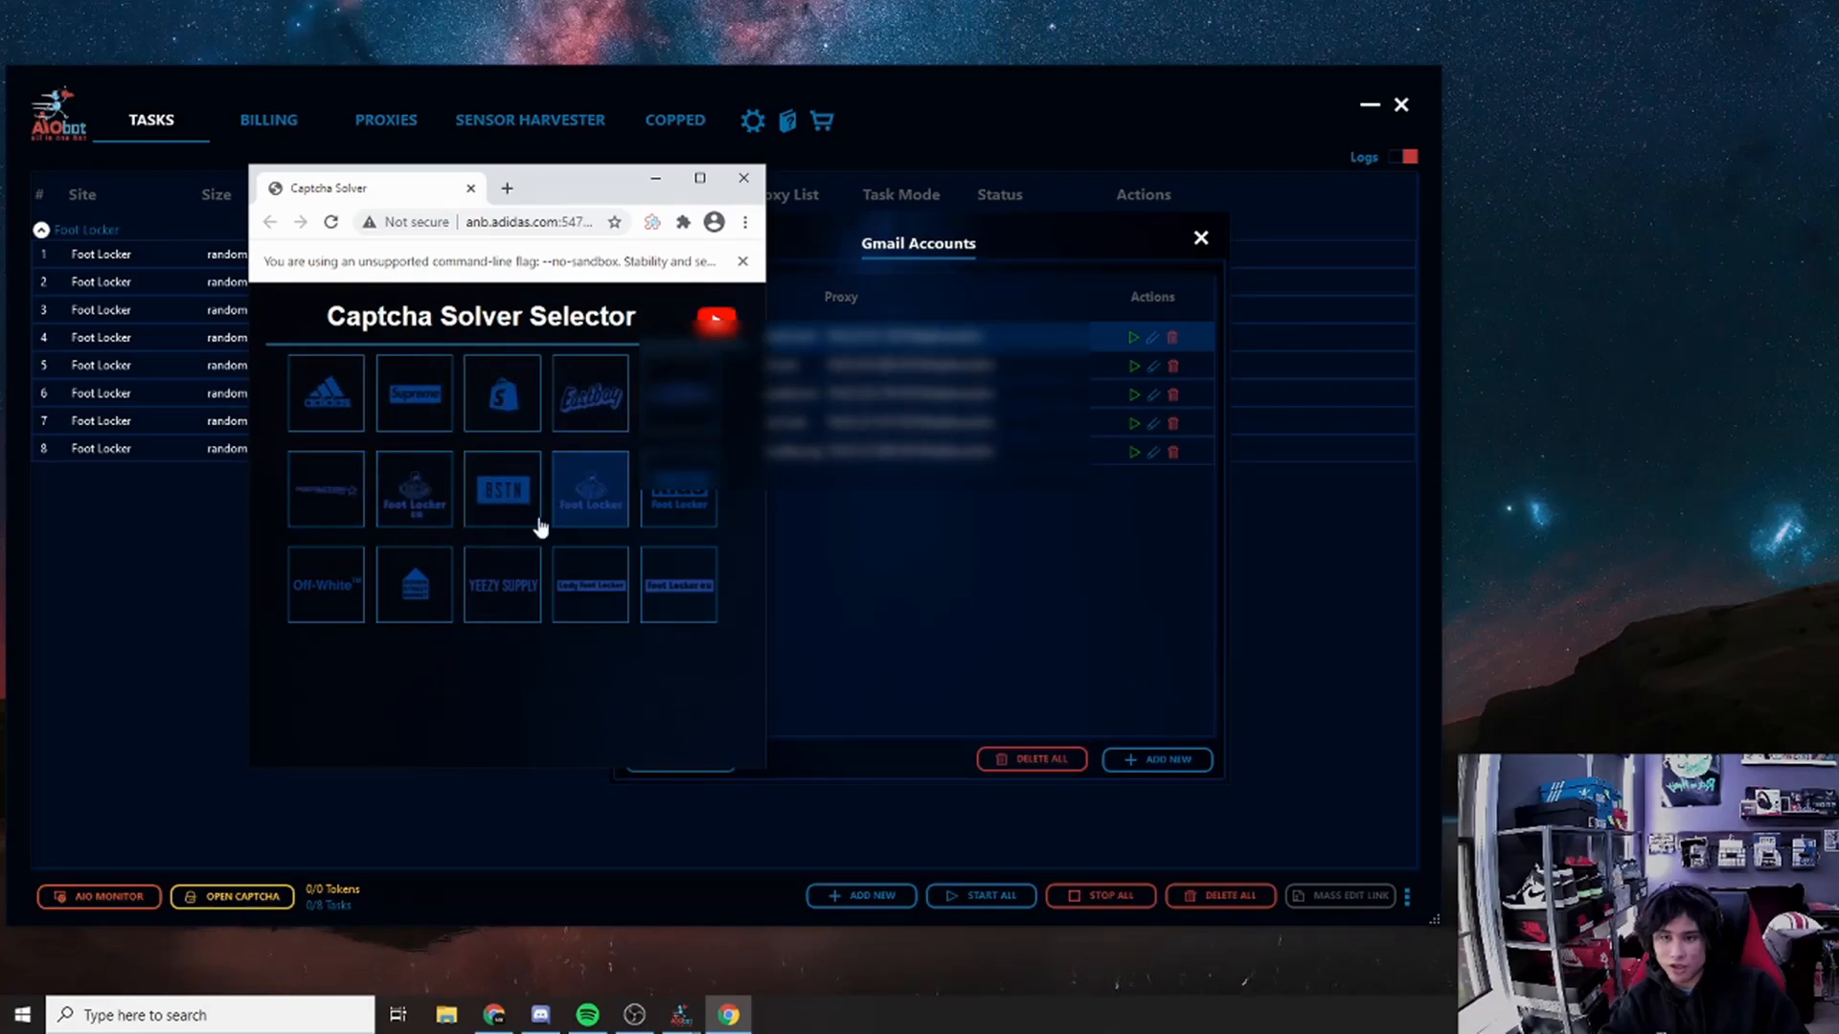
# Step: Connect the Foot Locker captcha solver, then close the Gmail Accounts and solver windows
pyautogui.click(575, 498)
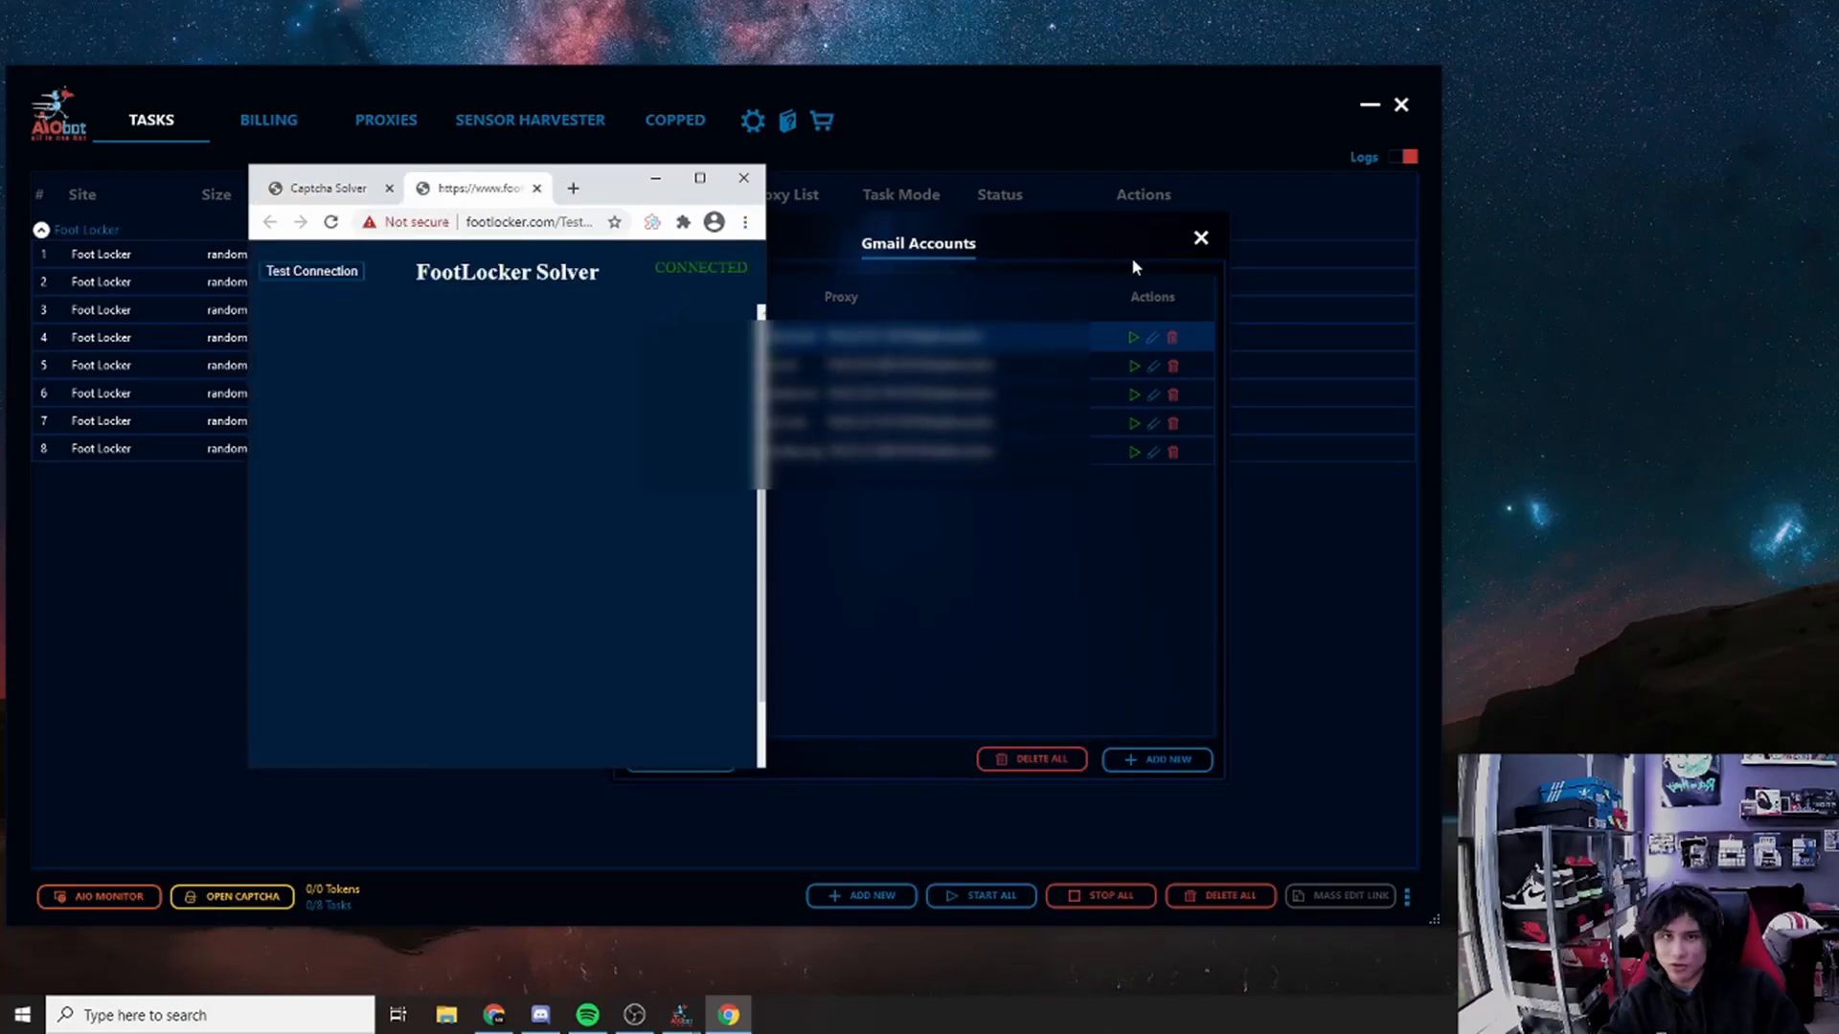
pyautogui.click(1198, 241)
pyautogui.moveTo(603, 199)
pyautogui.mouseDown()
pyautogui.moveTo(628, 226)
pyautogui.moveTo(595, 173)
pyautogui.mouseUp()
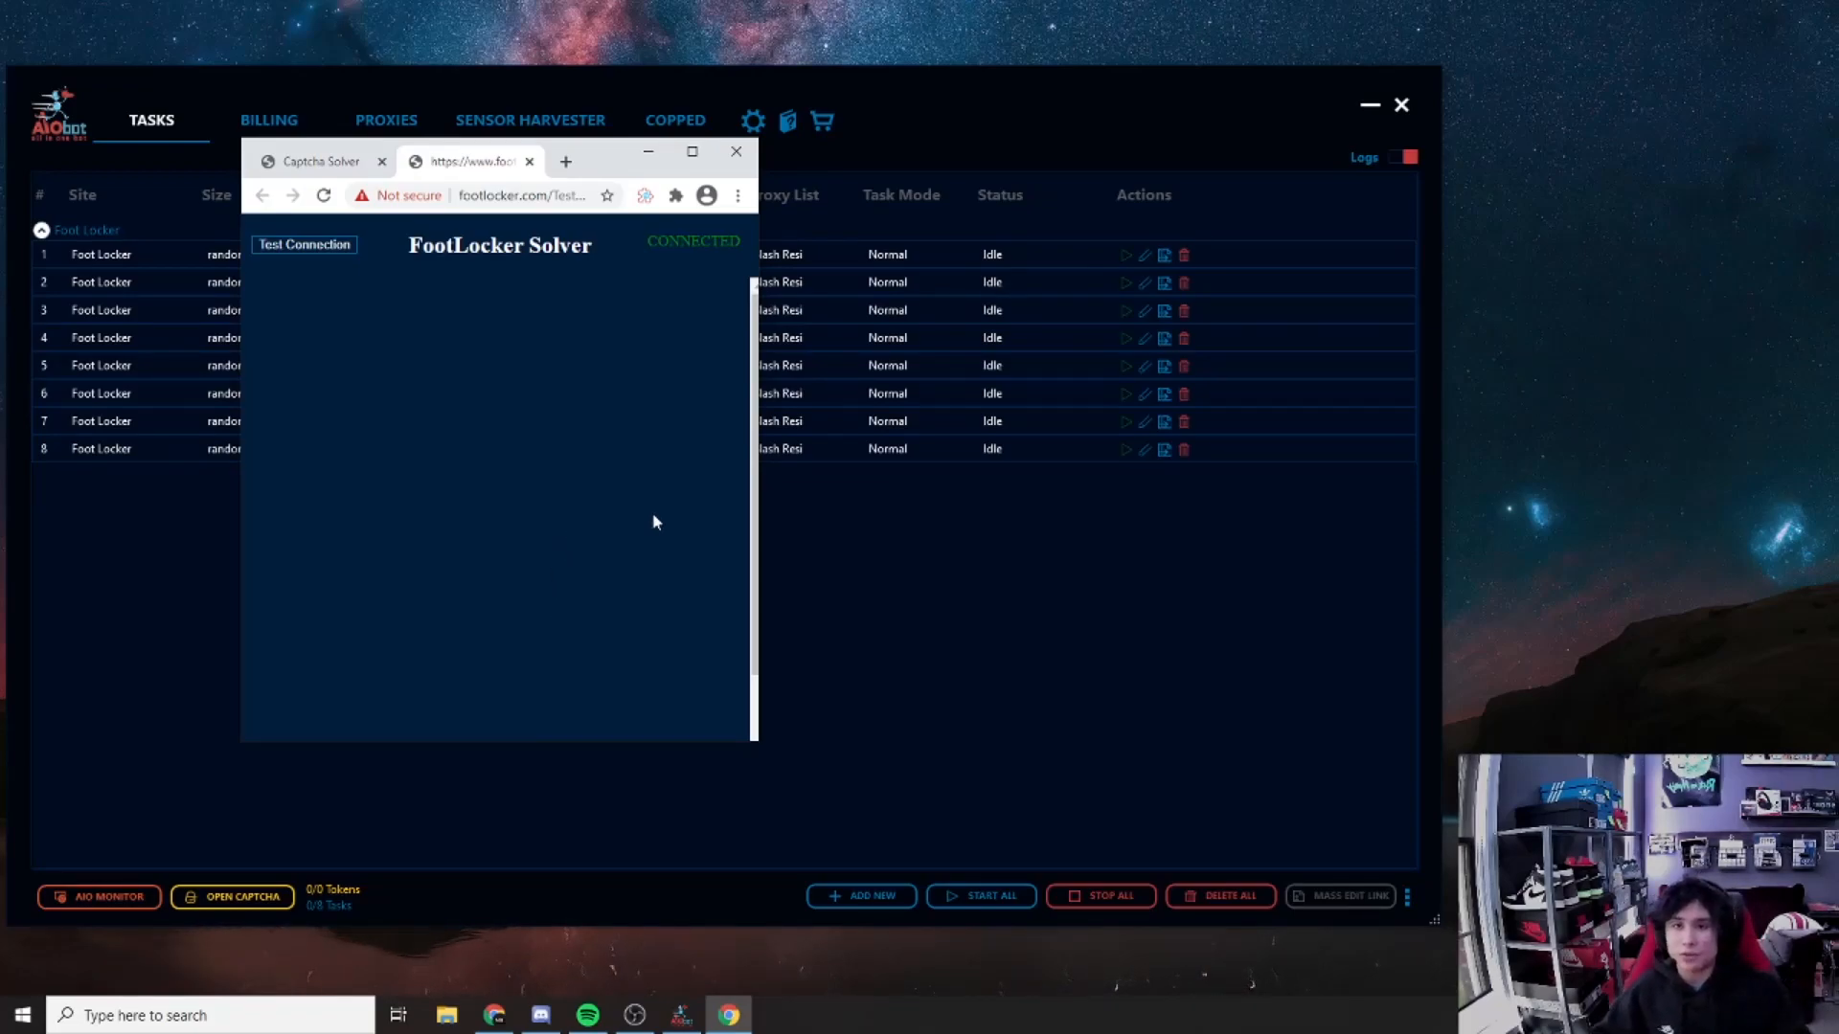
pyautogui.click(736, 152)
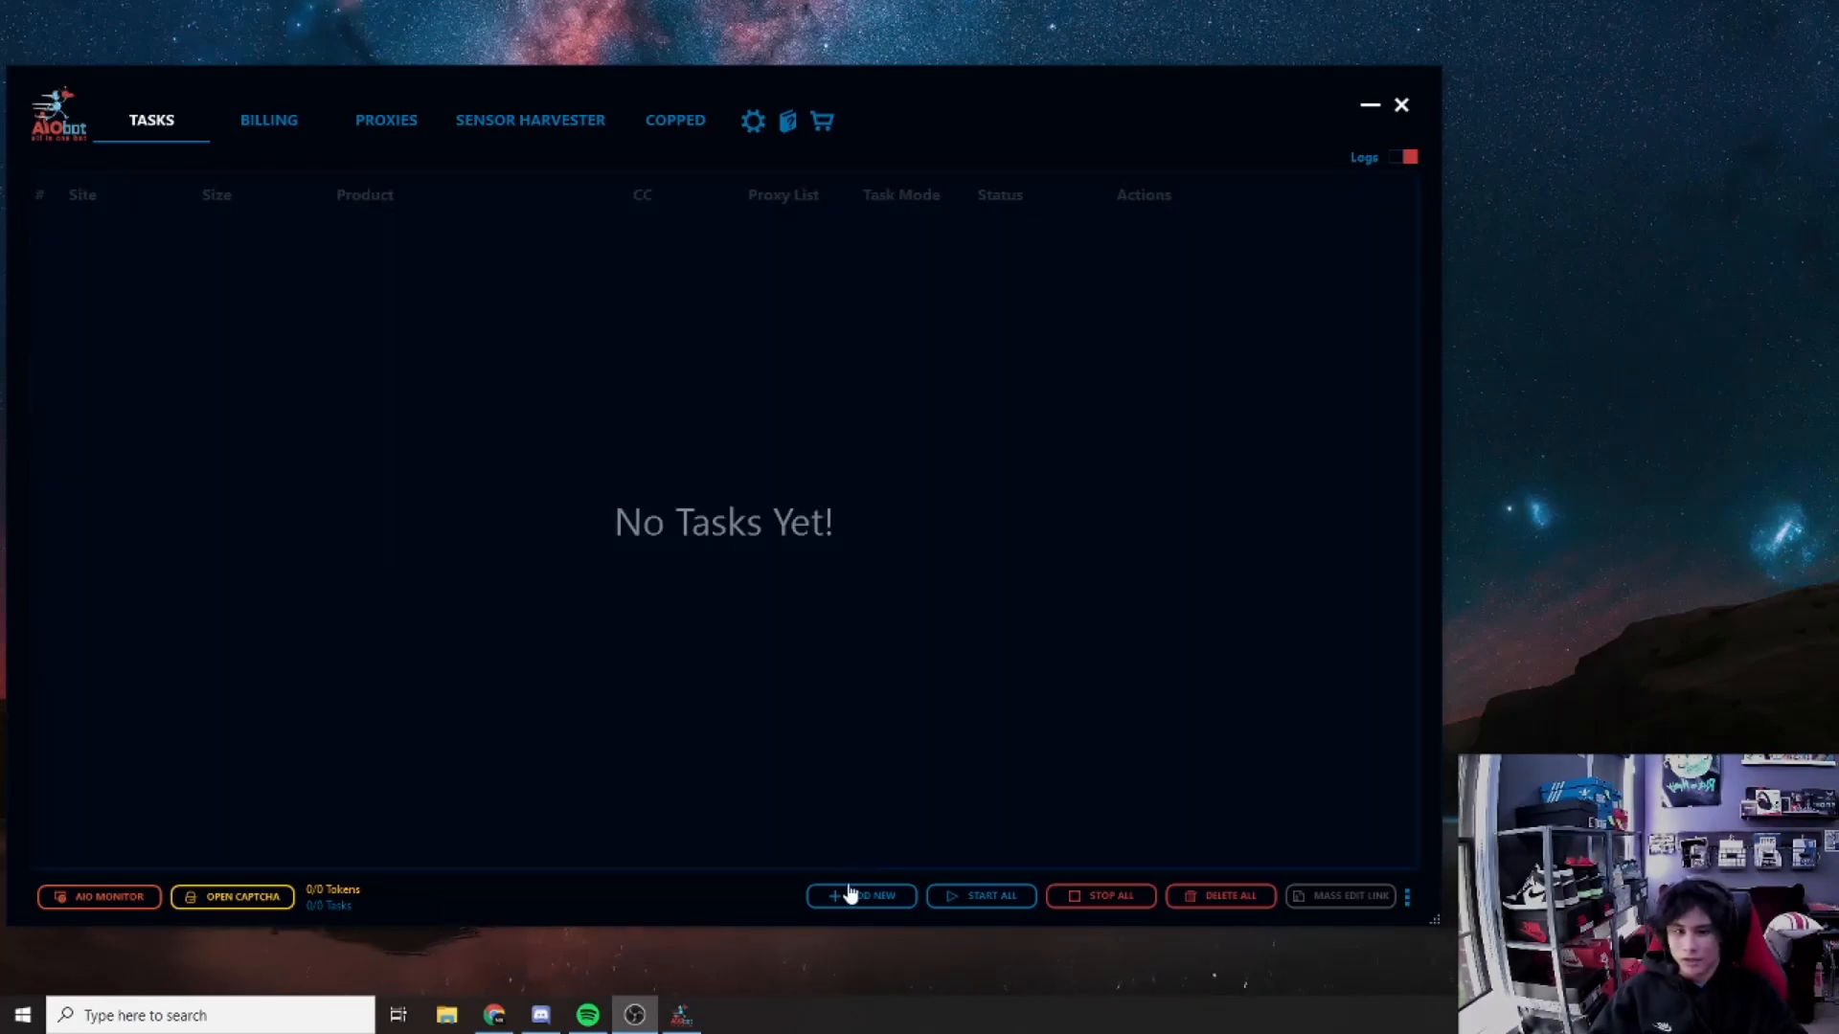
# Step: Start a new task in a site category, choosing Dsm nyc and then Finish Line
pyautogui.click(855, 895)
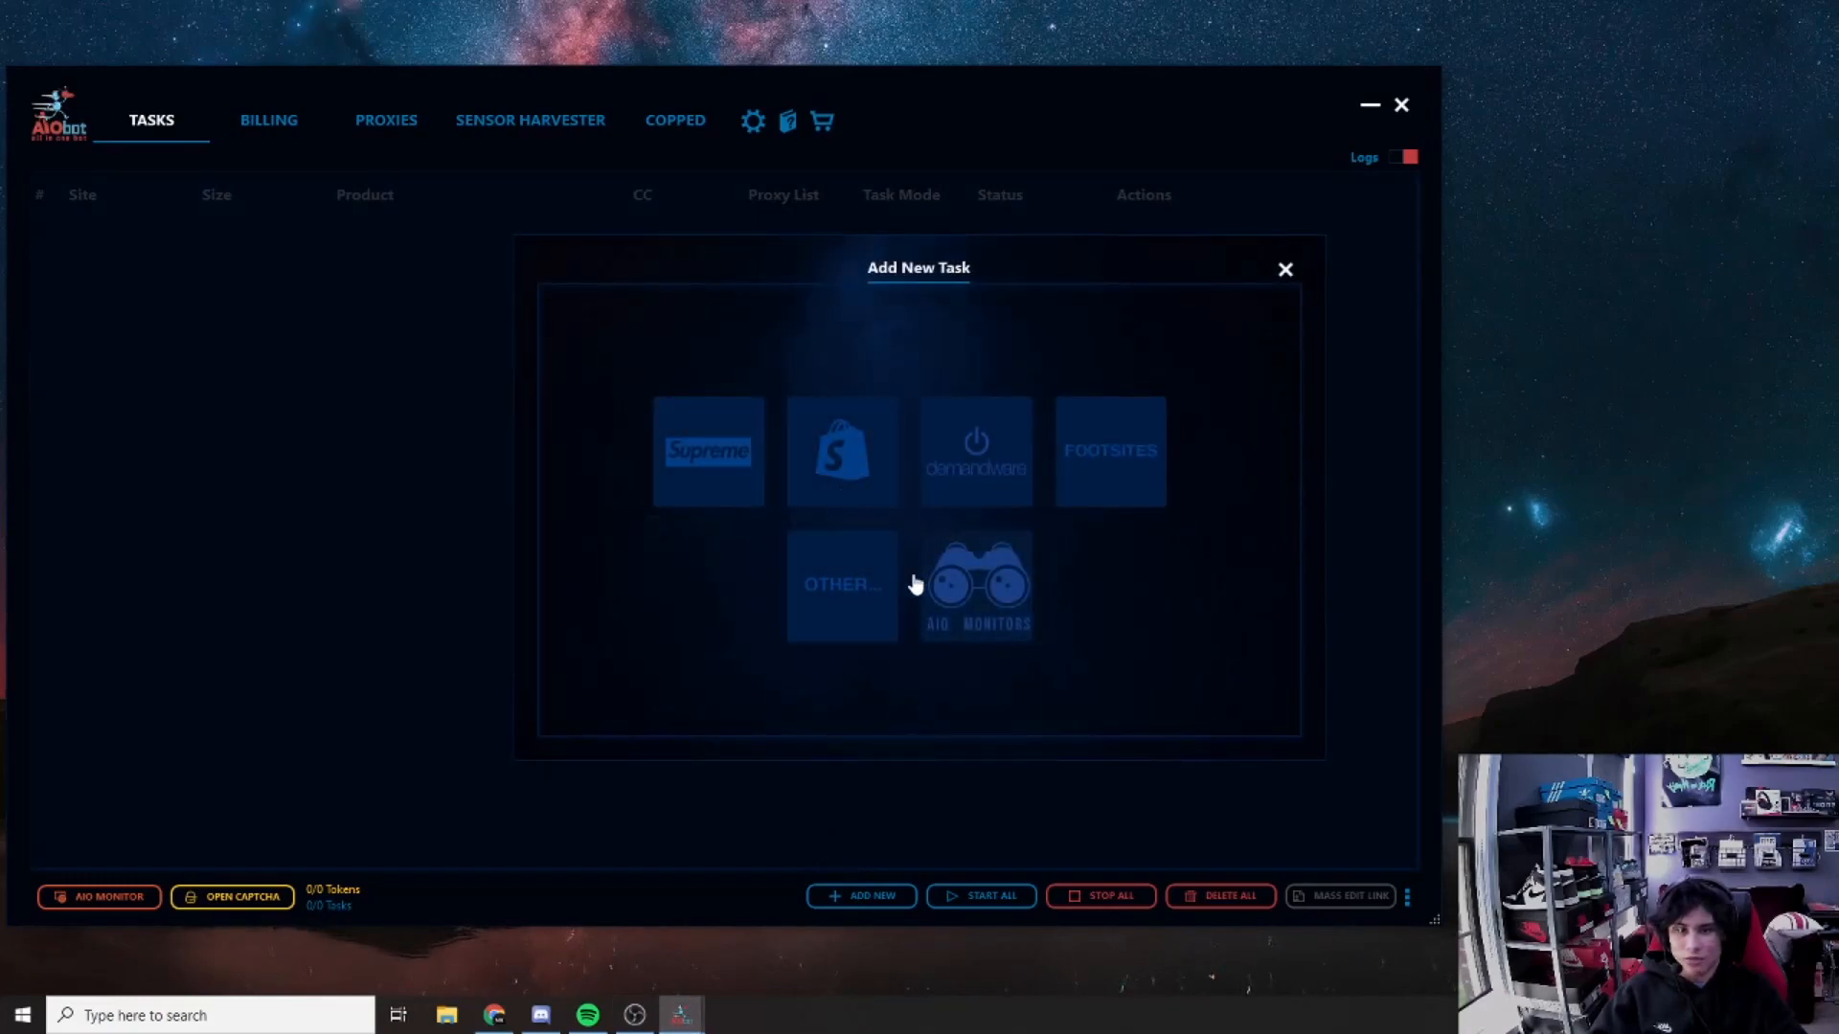
pyautogui.click(831, 579)
pyautogui.click(632, 326)
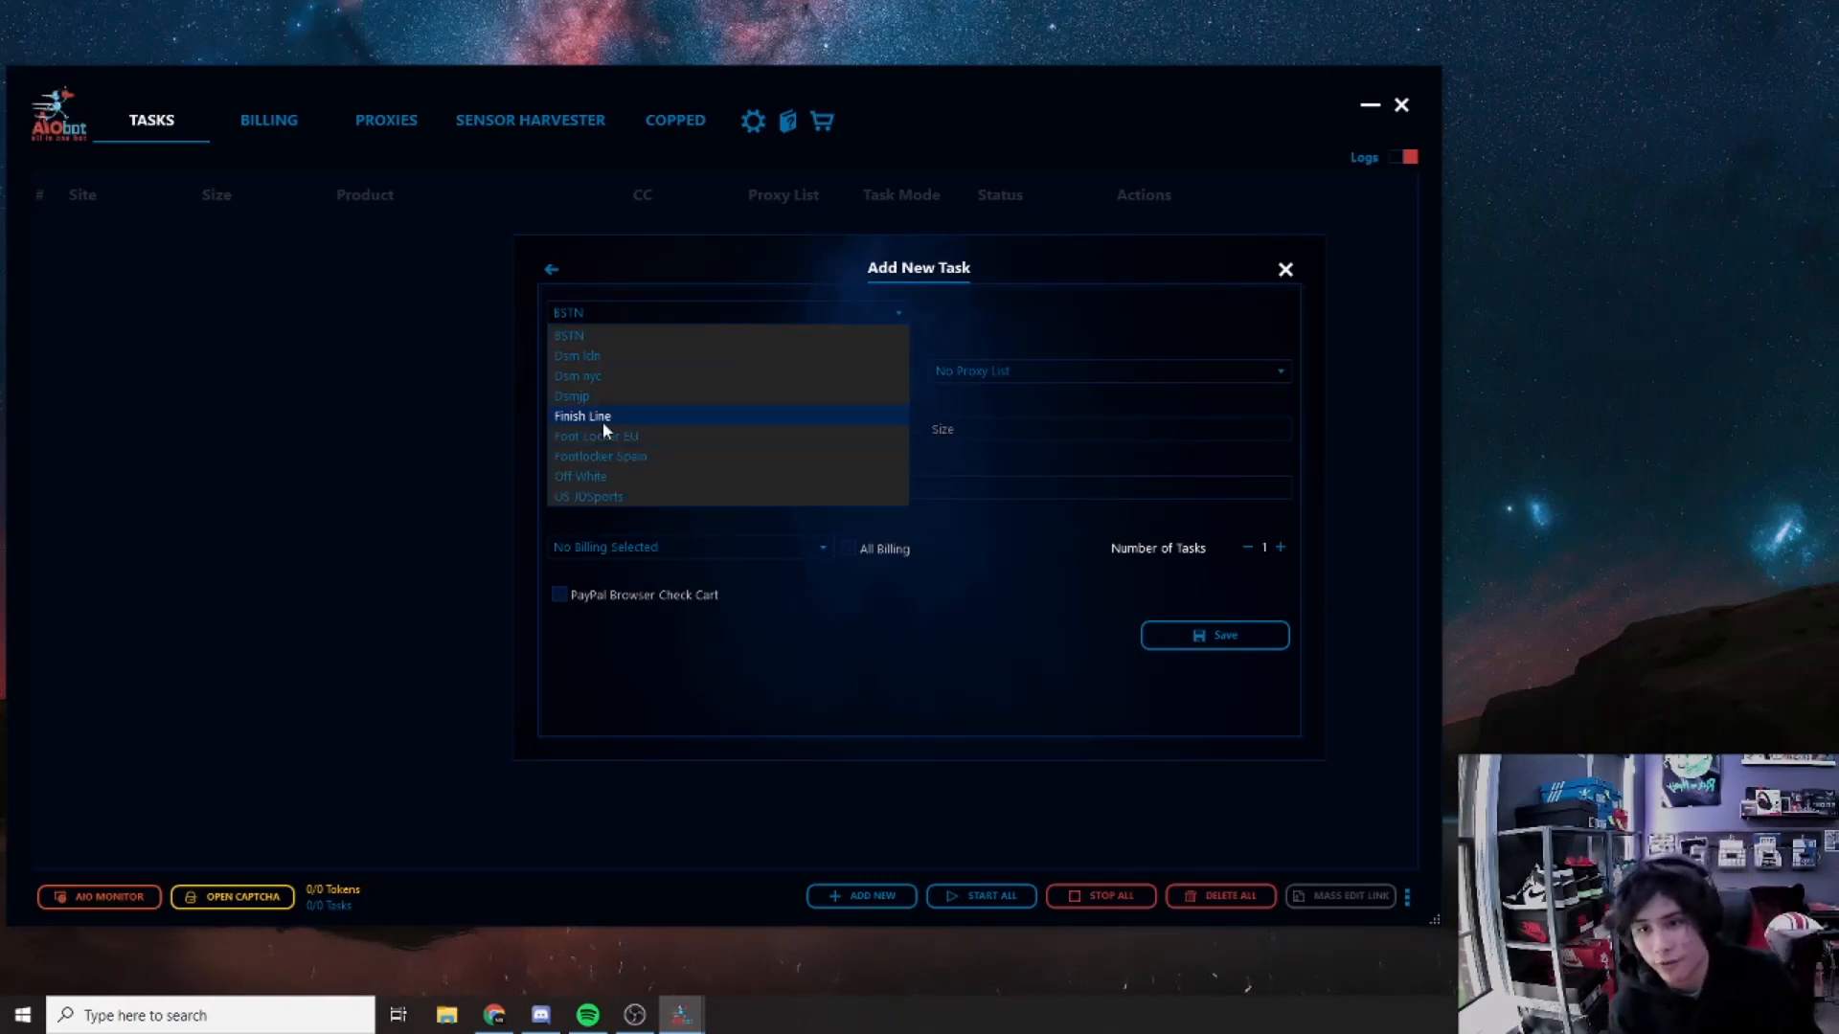
pyautogui.click(613, 381)
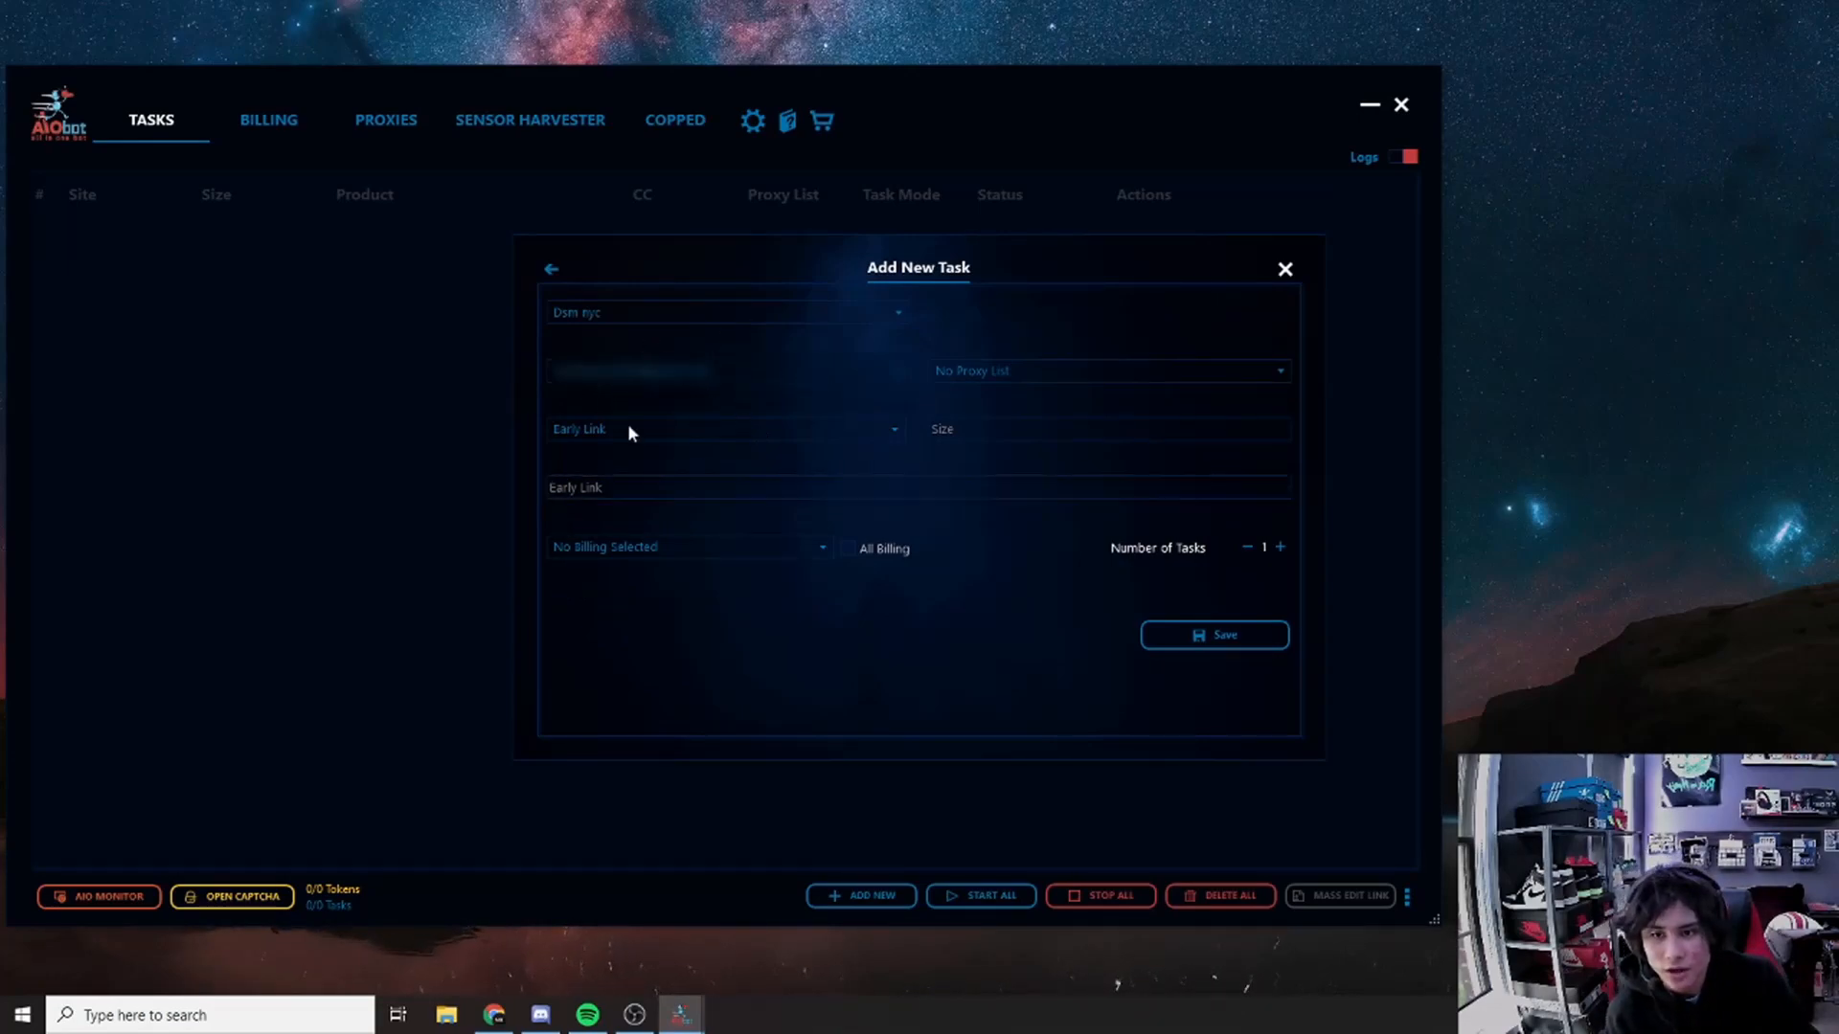
pyautogui.click(652, 316)
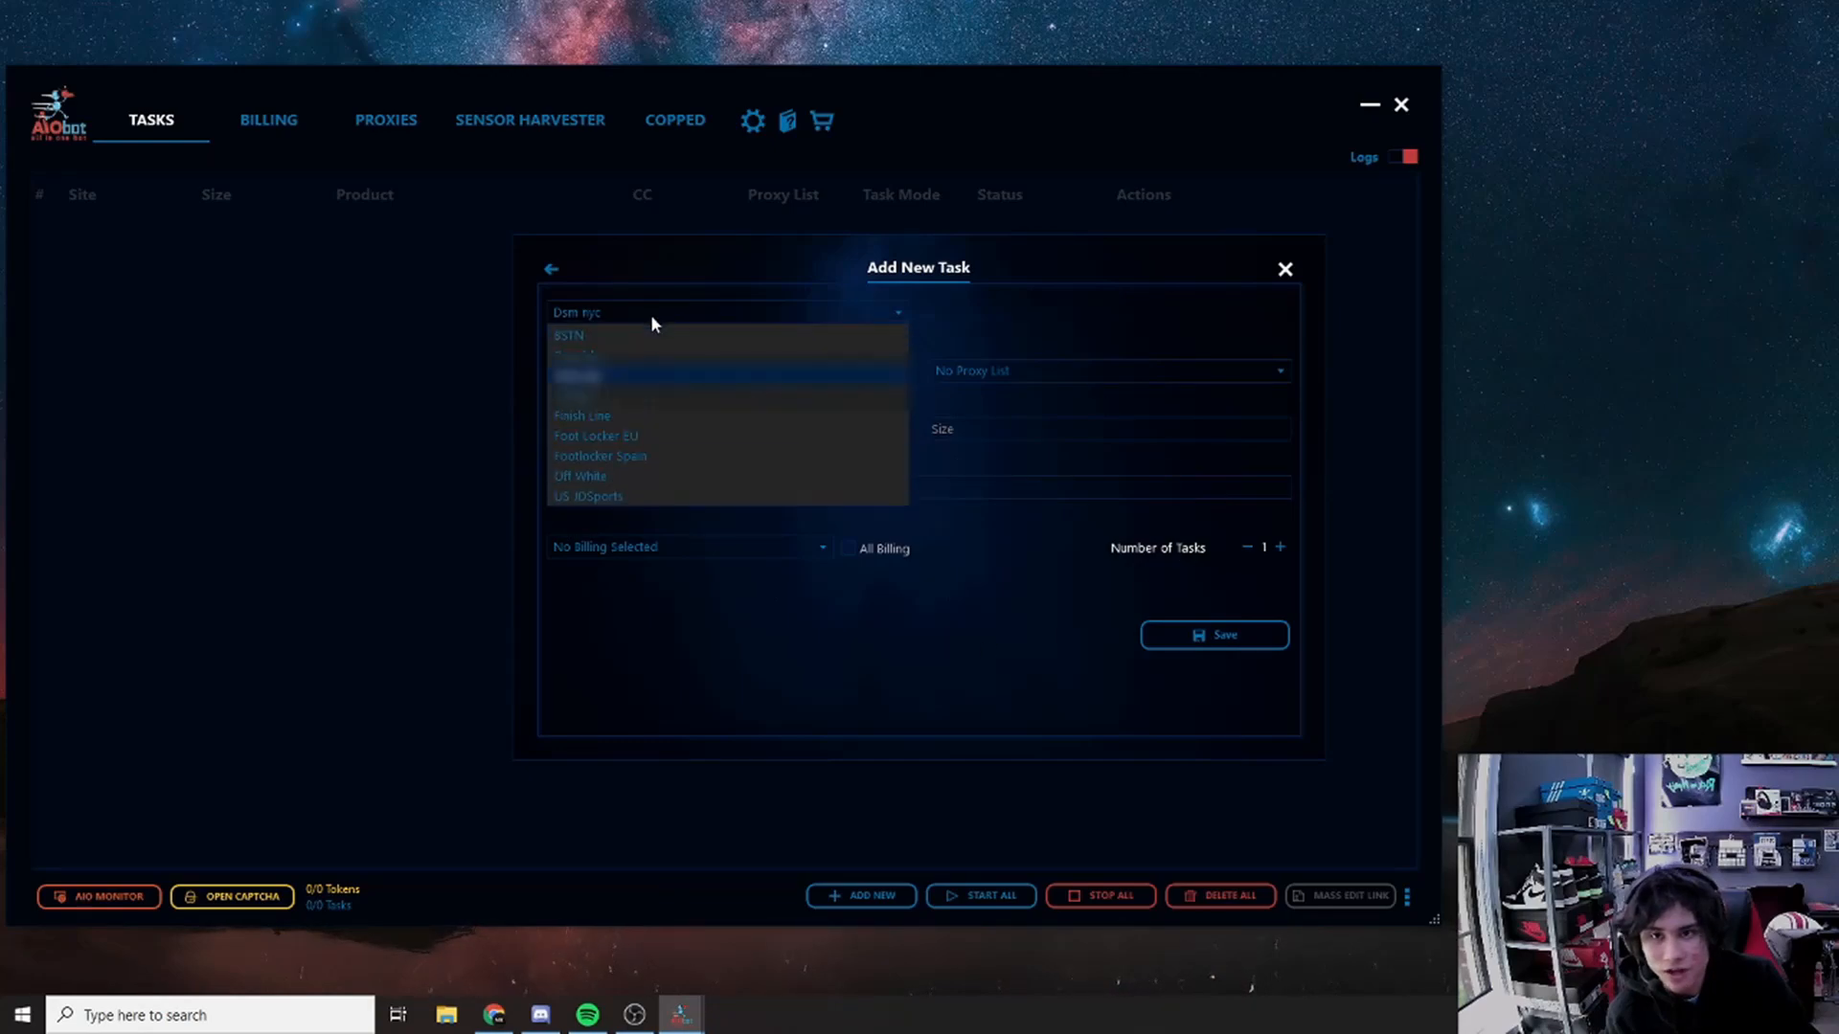
pyautogui.click(575, 418)
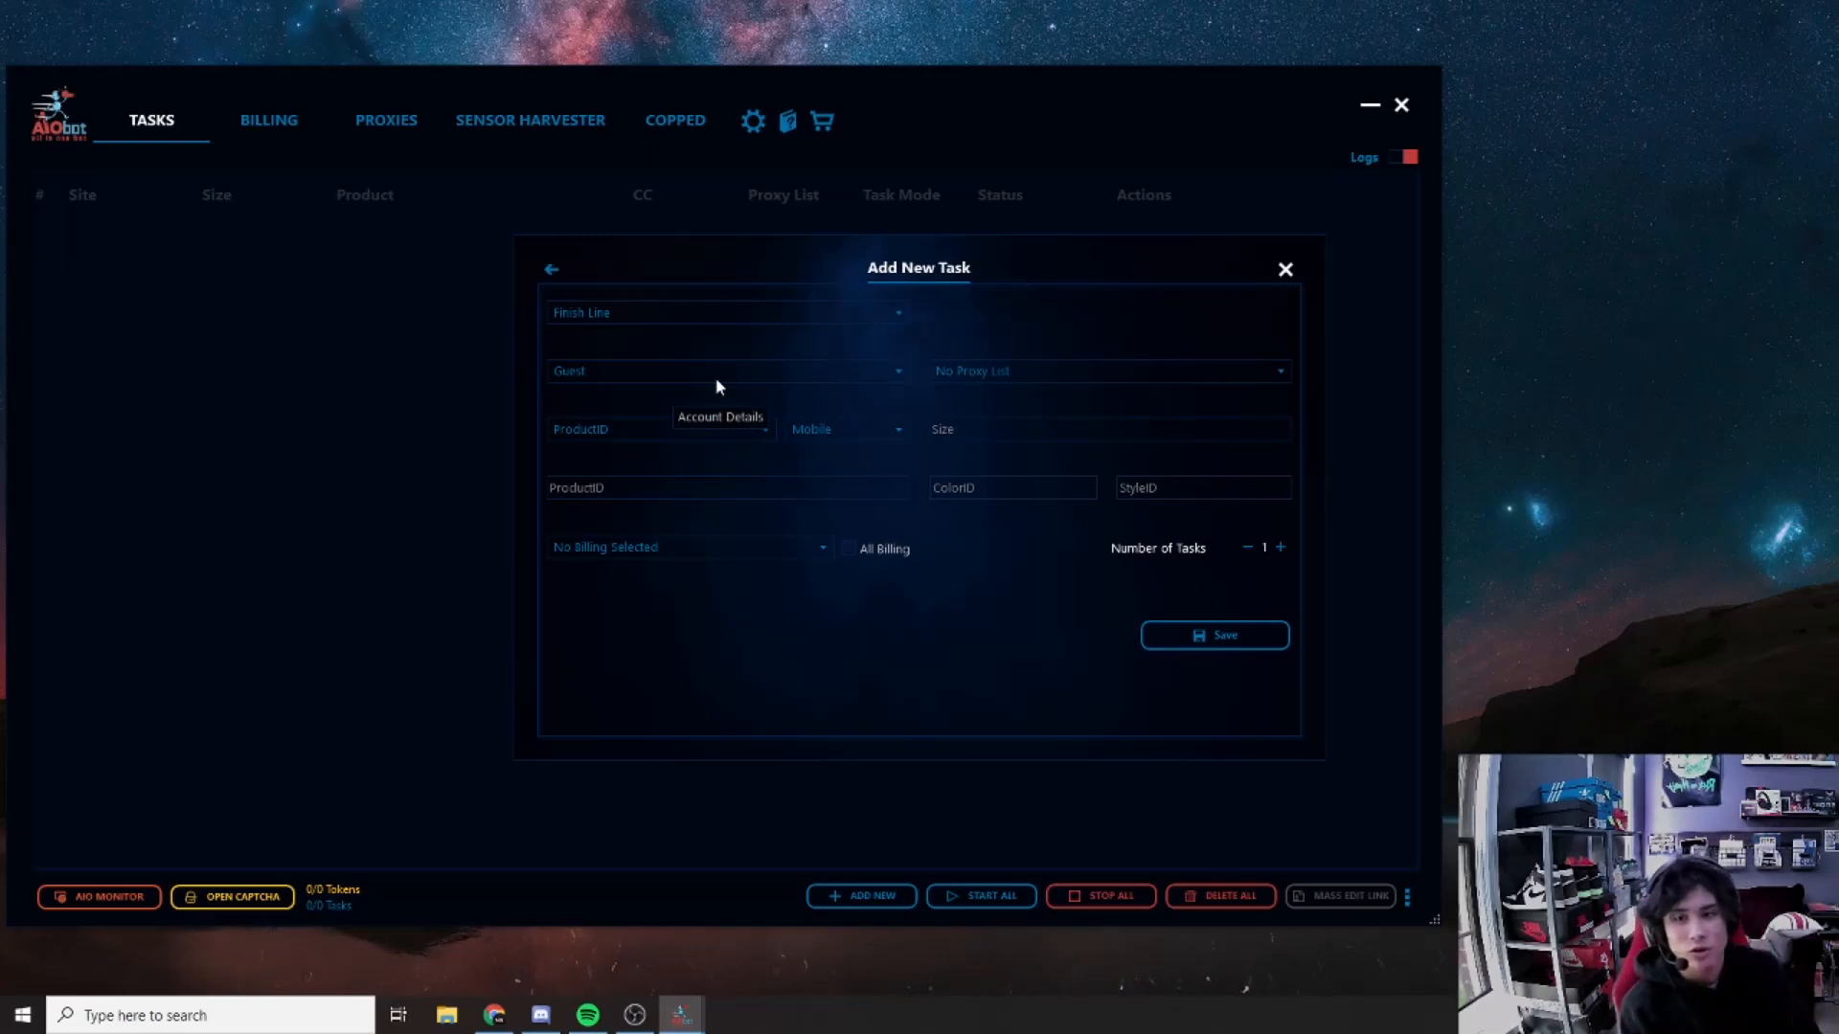
# Step: Try the Normal and Mobile task modes, switch to US JDSports, then return to site categories
pyautogui.click(707, 490)
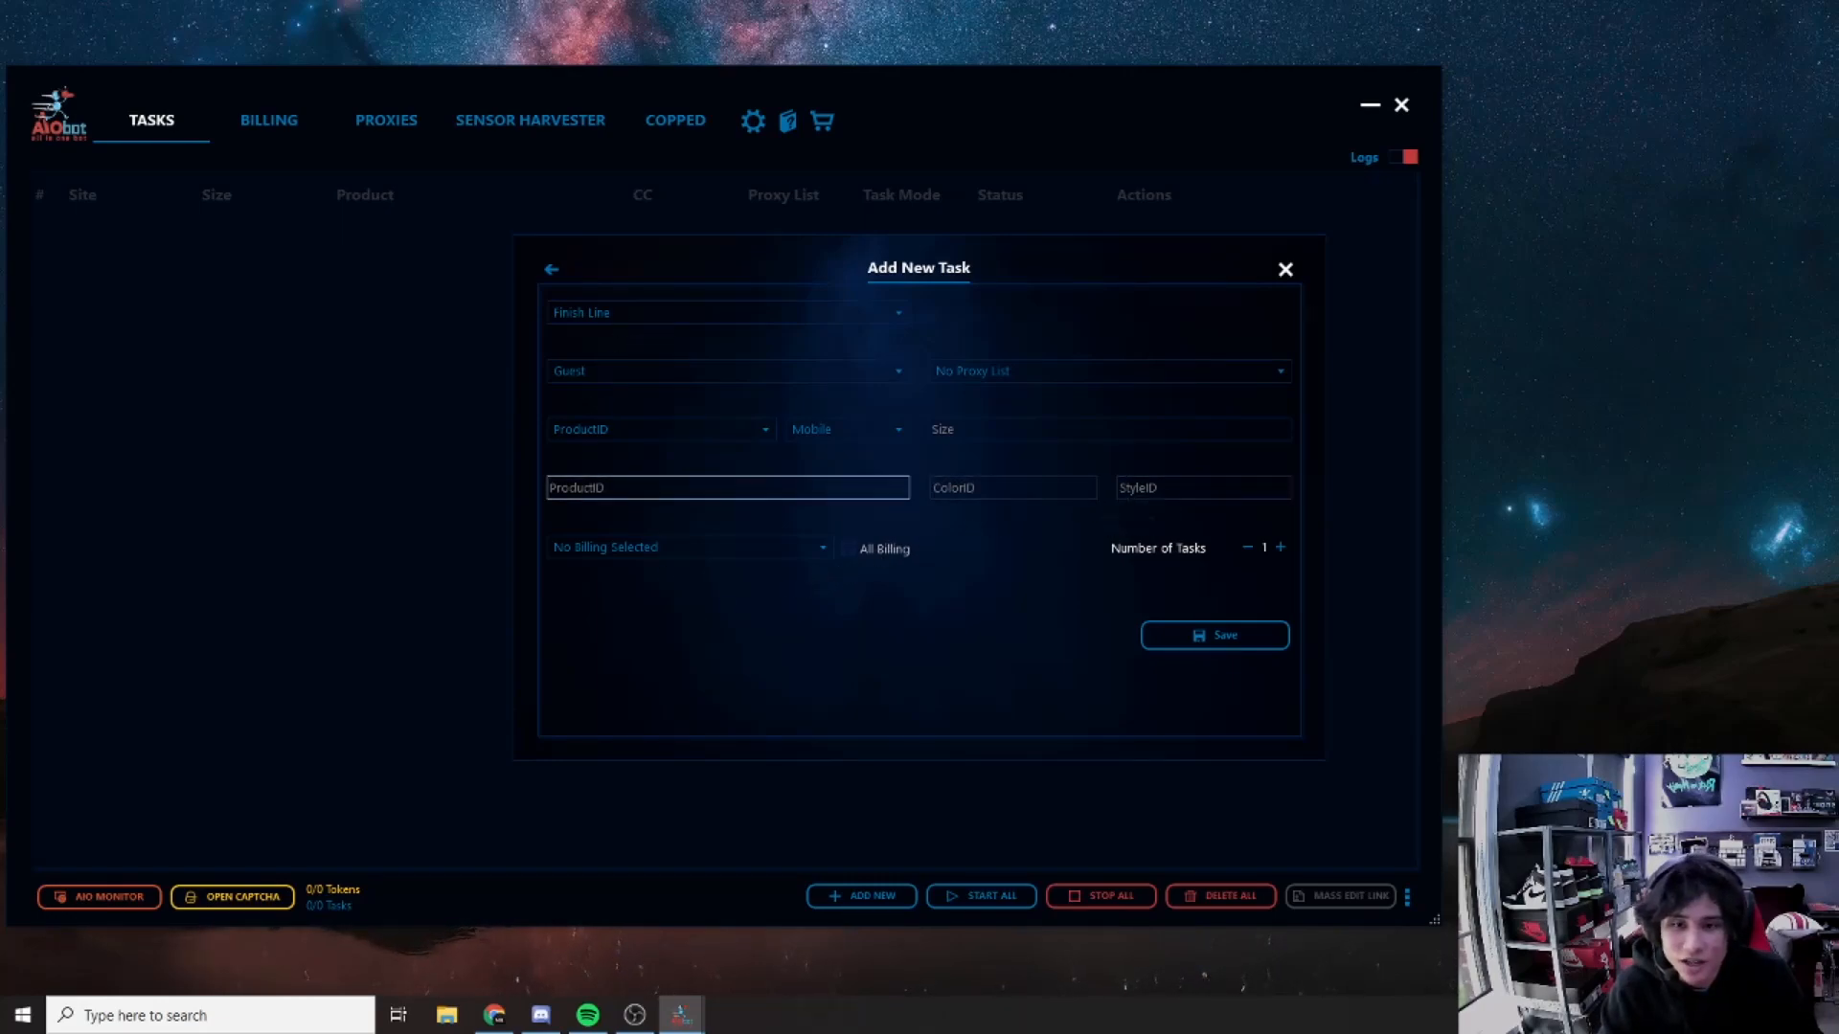
pyautogui.click(824, 429)
pyautogui.click(818, 456)
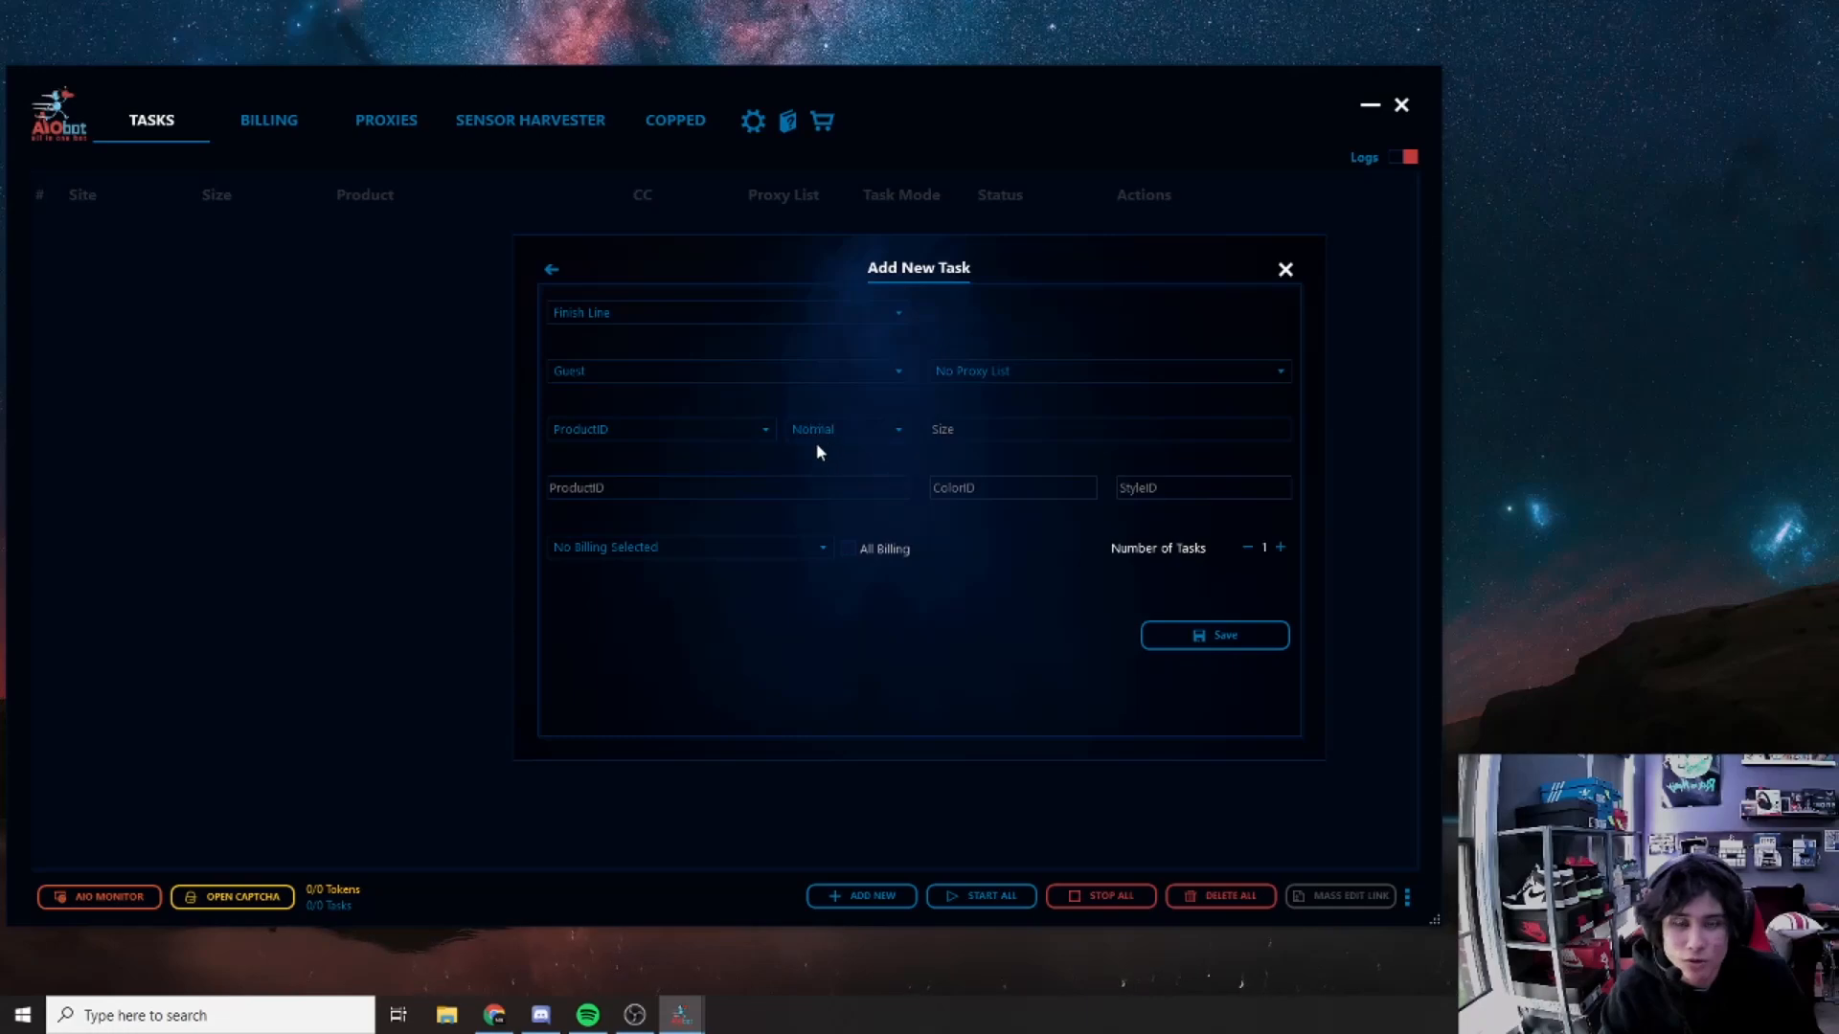
pyautogui.click(813, 433)
pyautogui.click(812, 446)
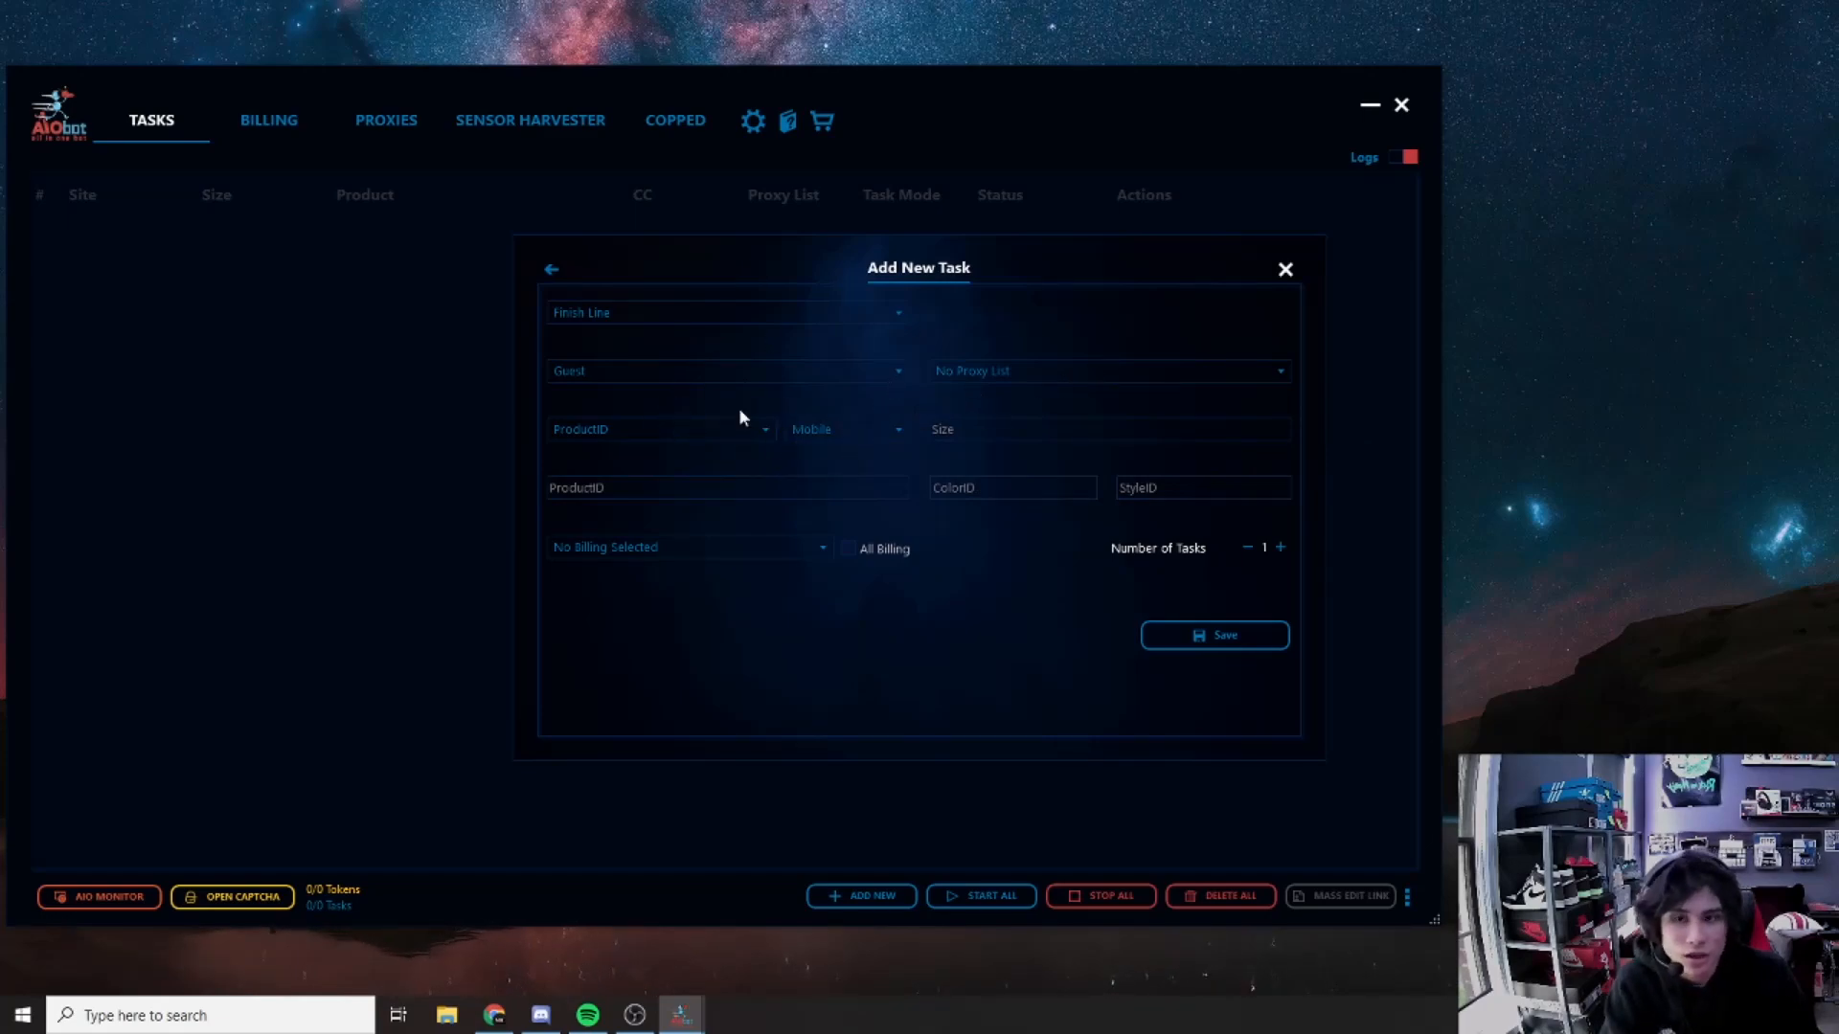
pyautogui.click(1013, 430)
pyautogui.click(1001, 488)
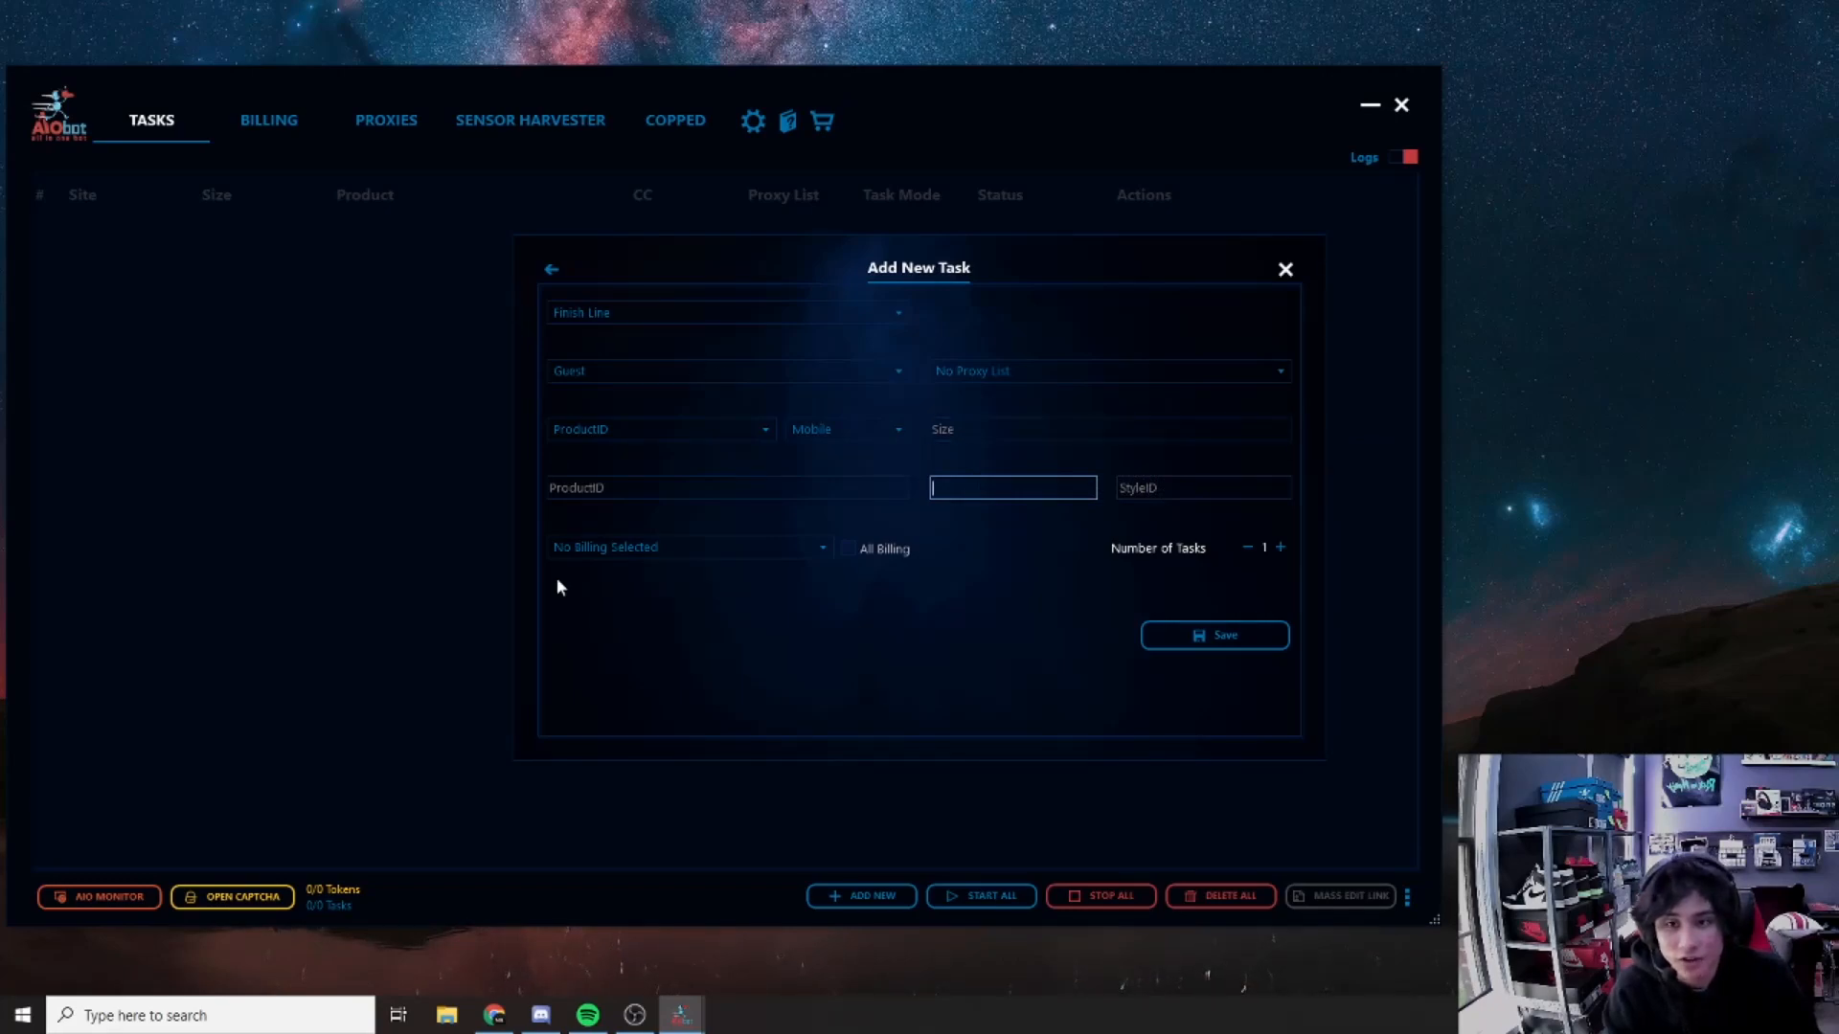
pyautogui.click(733, 314)
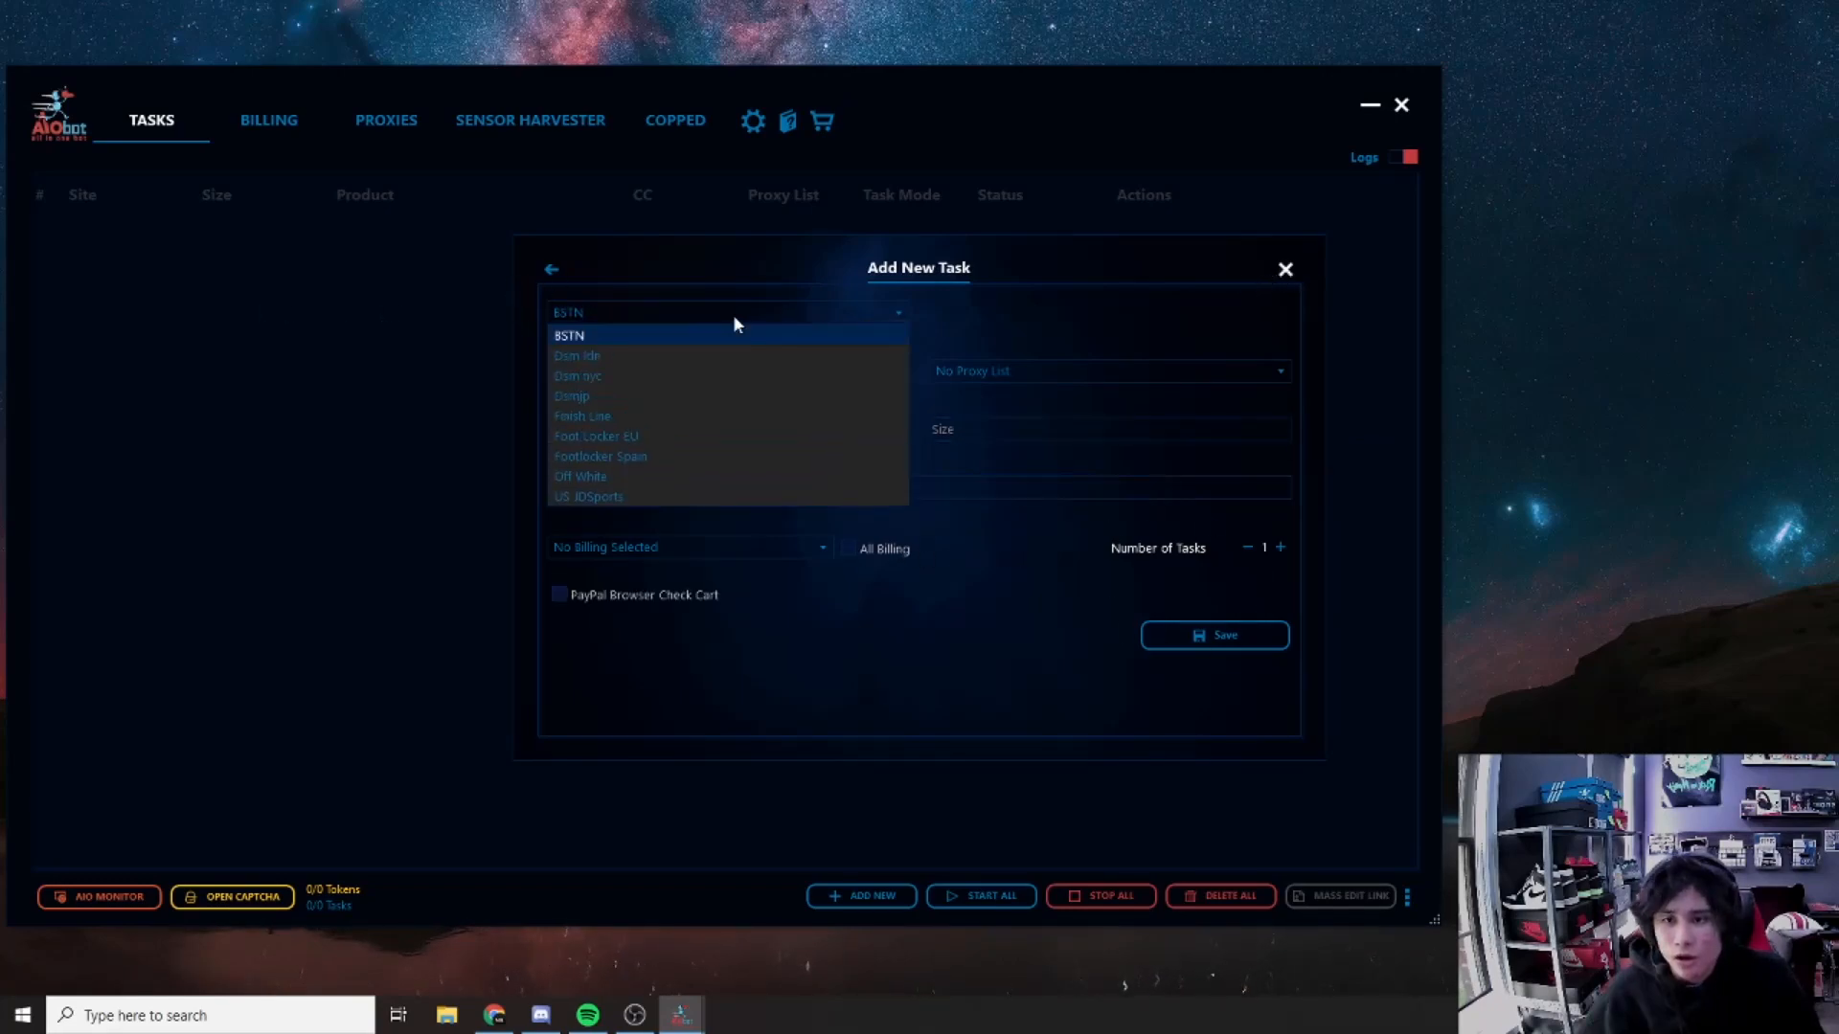
pyautogui.click(603, 497)
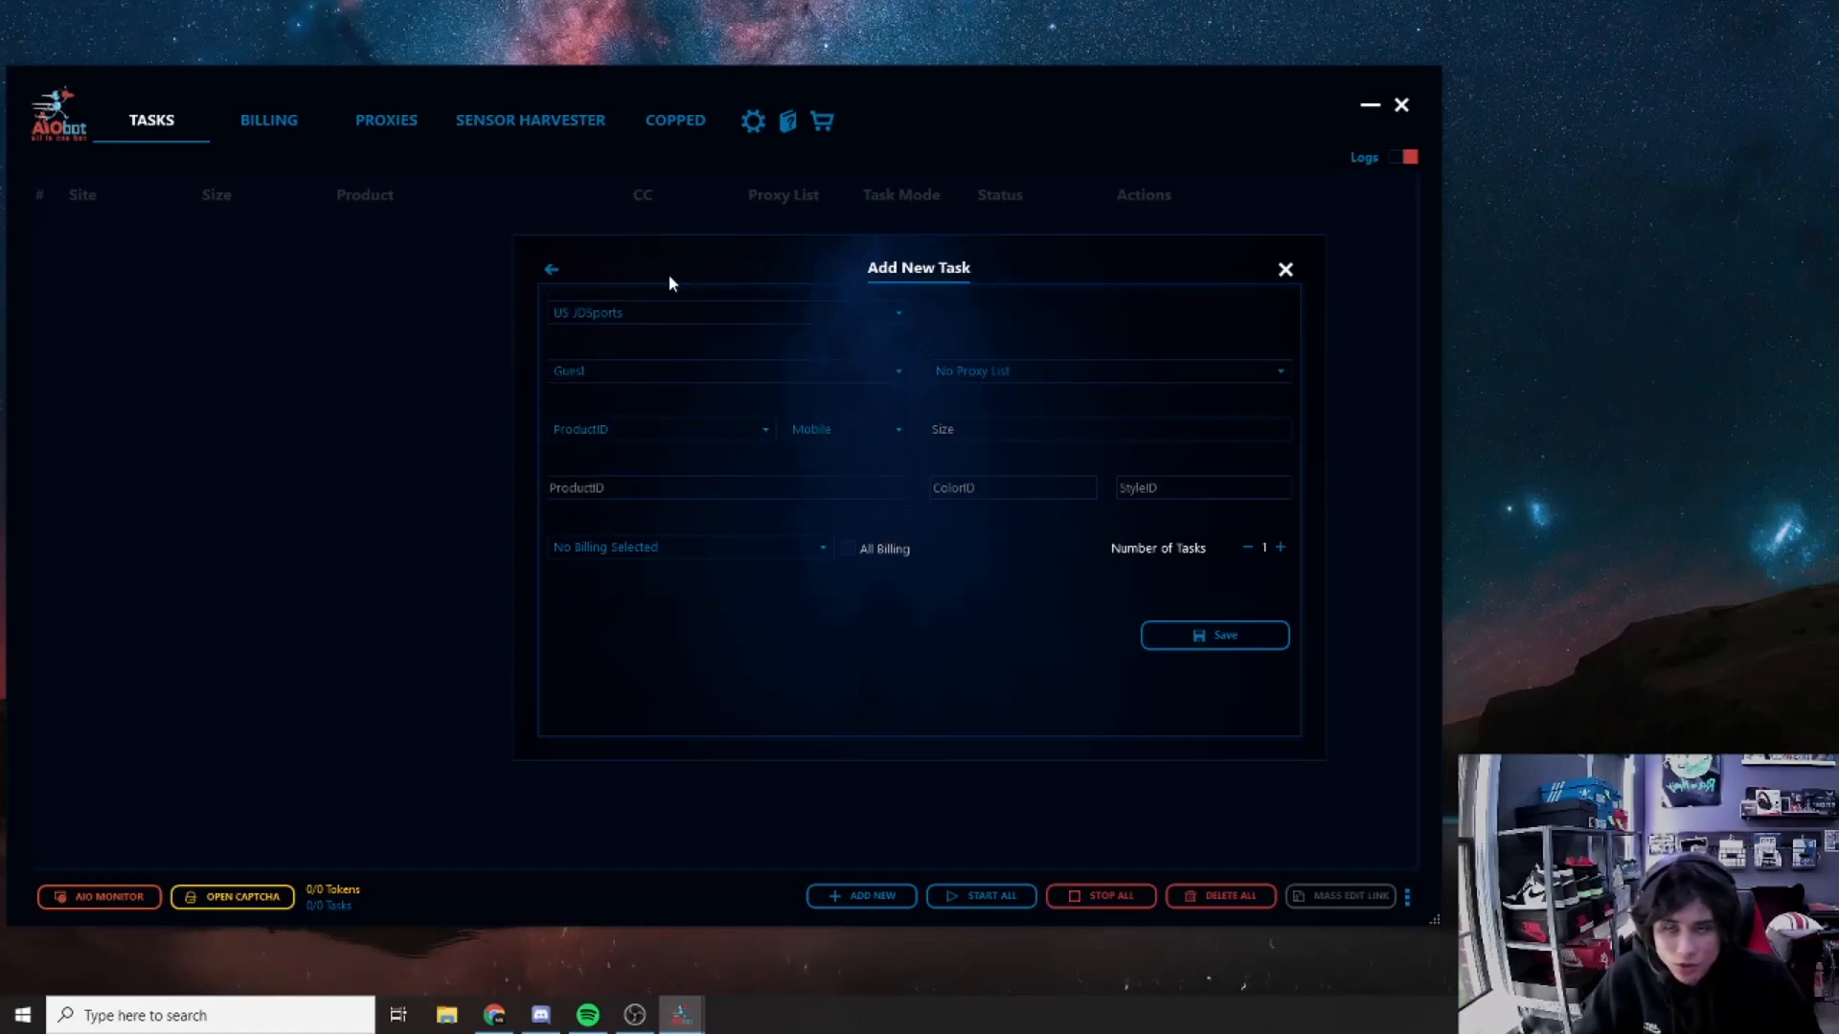
pyautogui.click(551, 269)
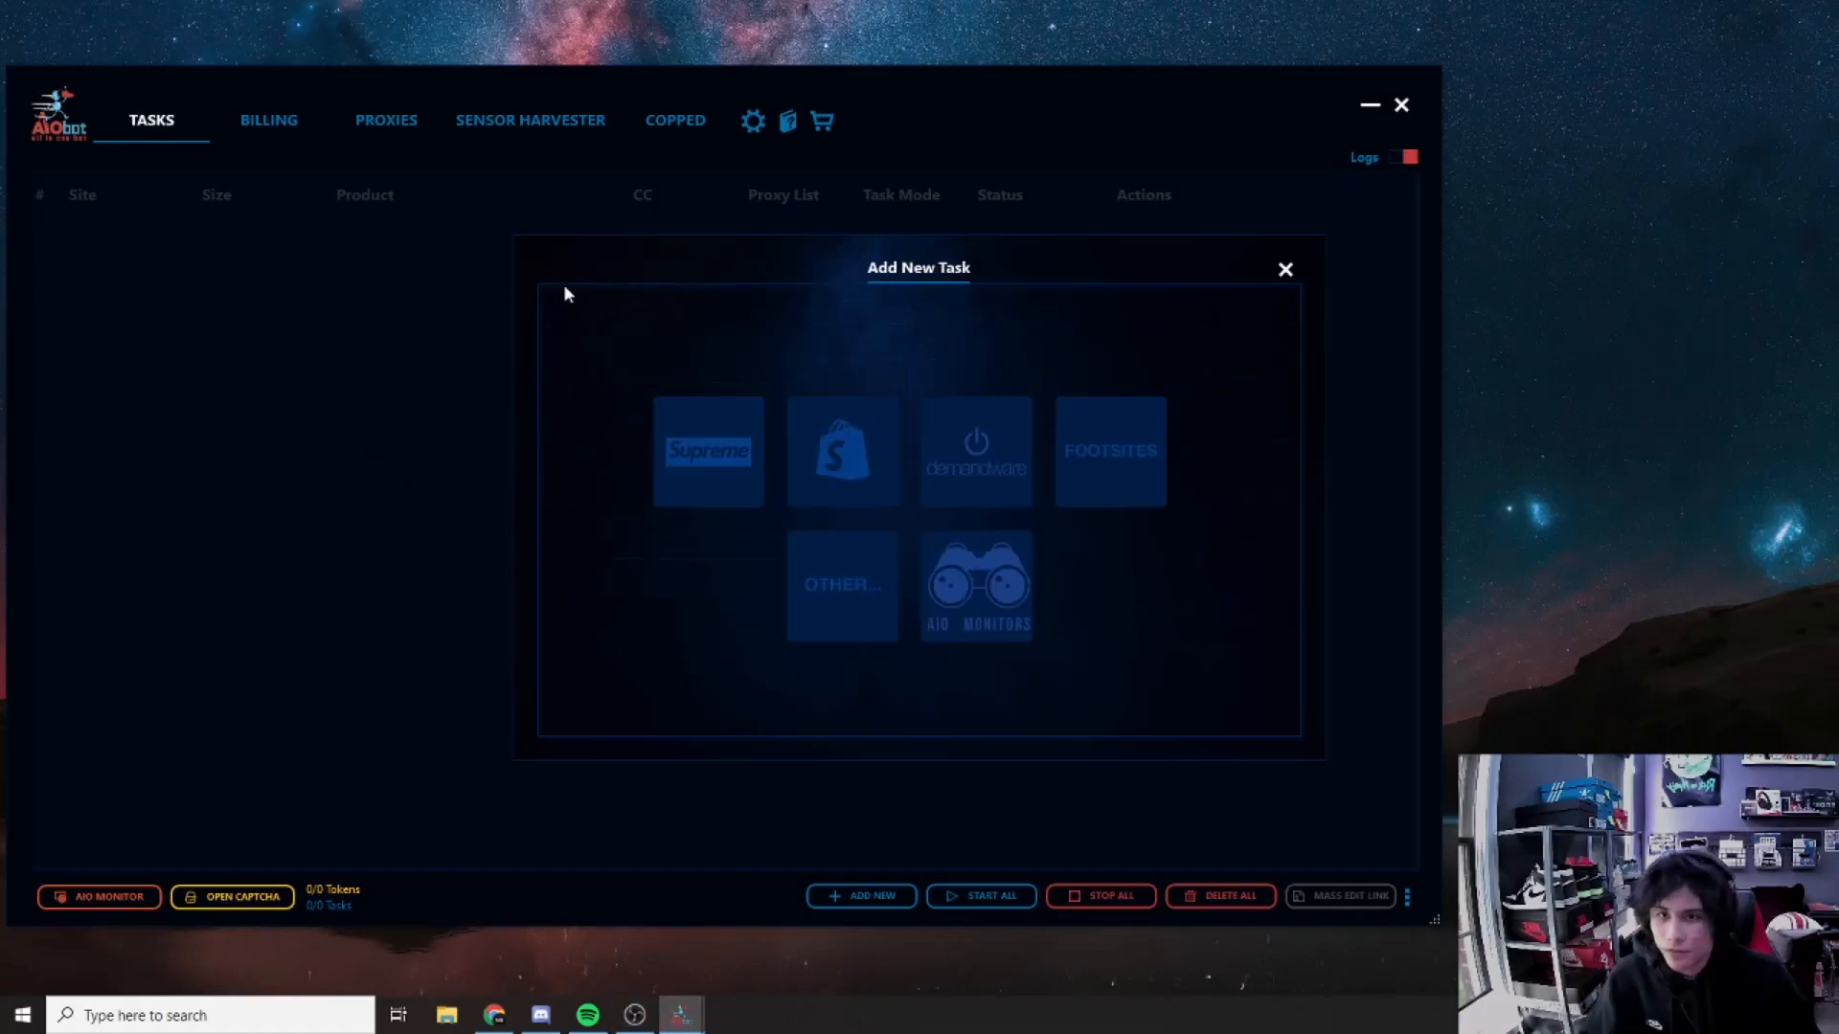
# Step: Create a FootSites monitor for Foot Locker with a 10000 task delay
pyautogui.click(958, 601)
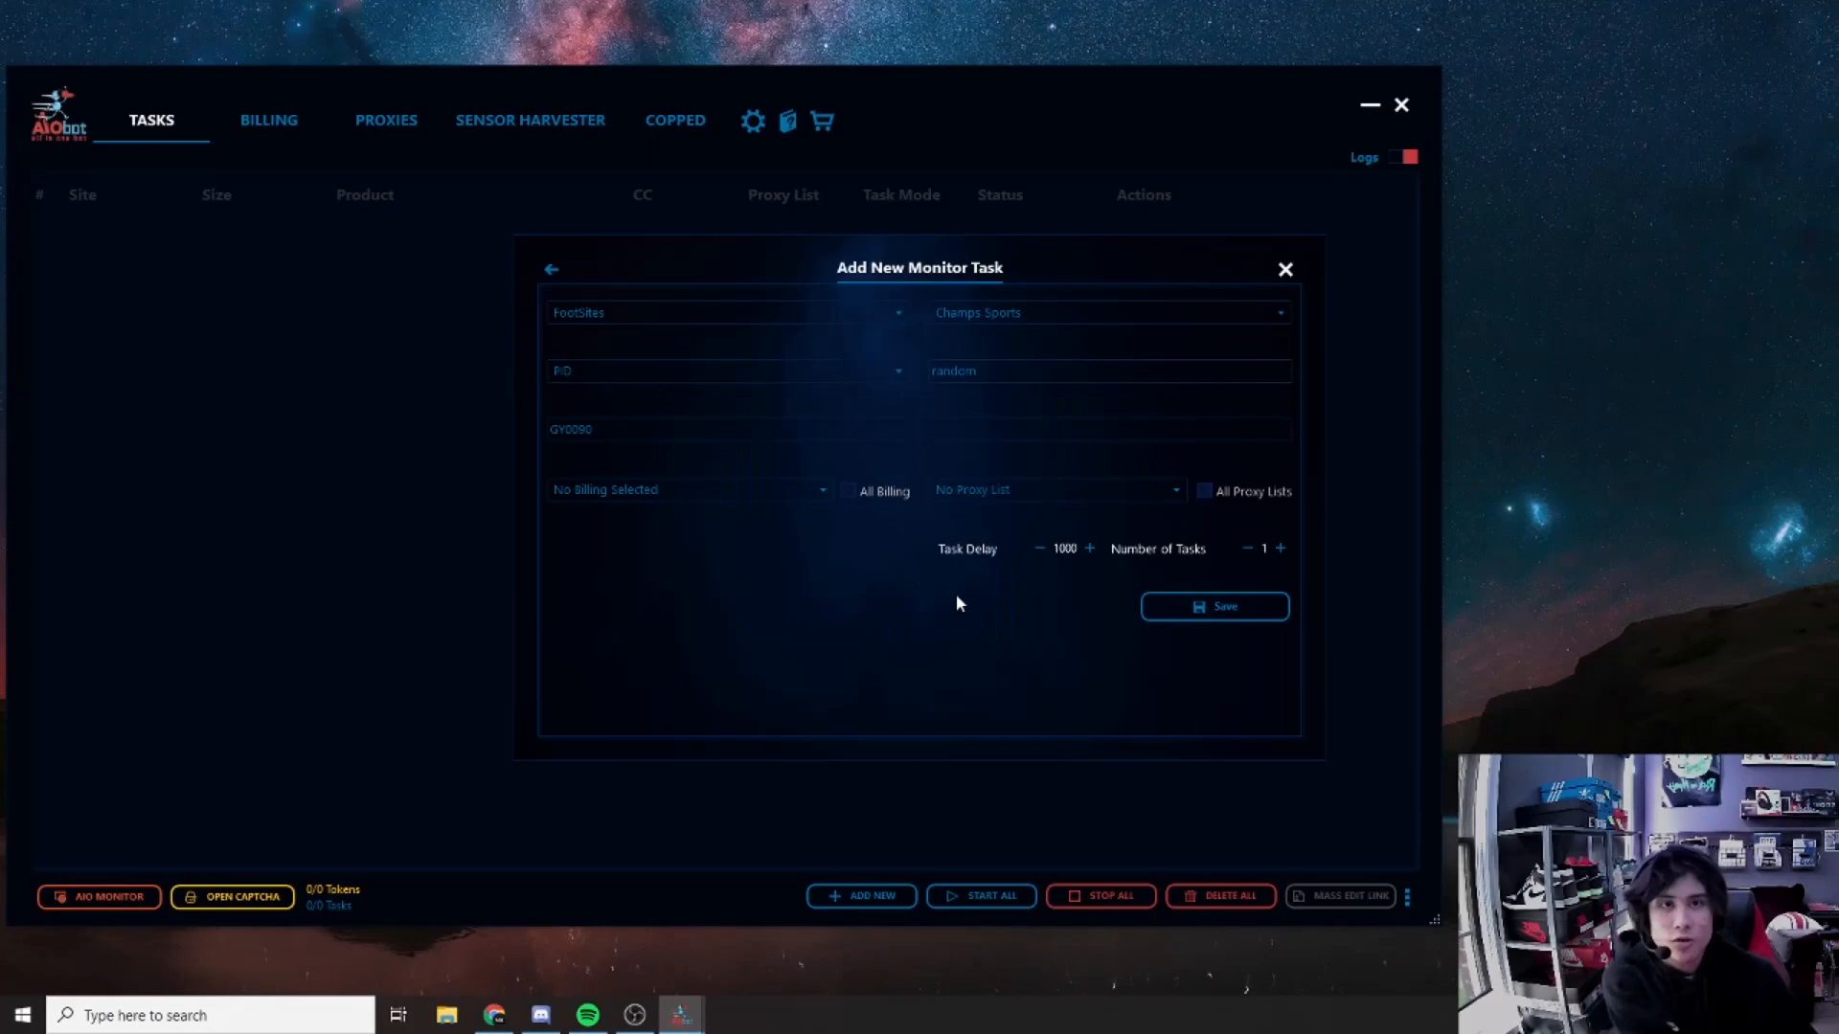
pyautogui.click(853, 304)
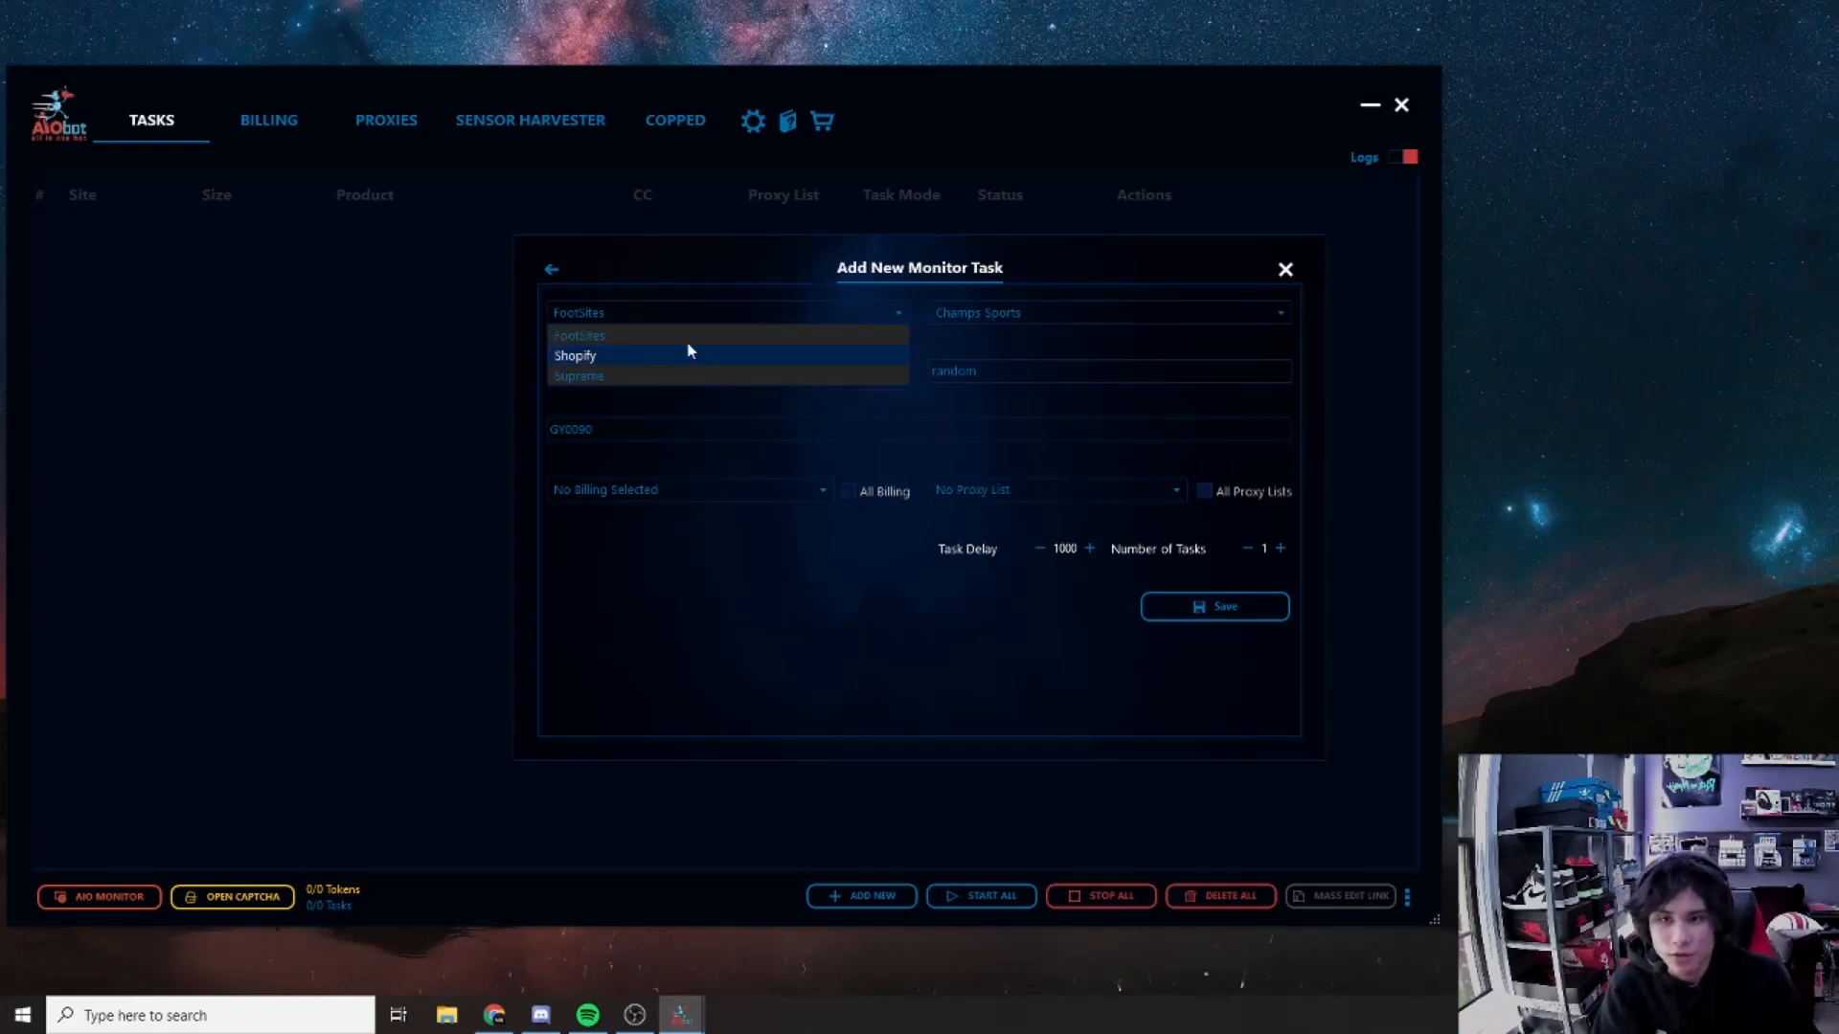
pyautogui.click(651, 335)
pyautogui.click(1034, 312)
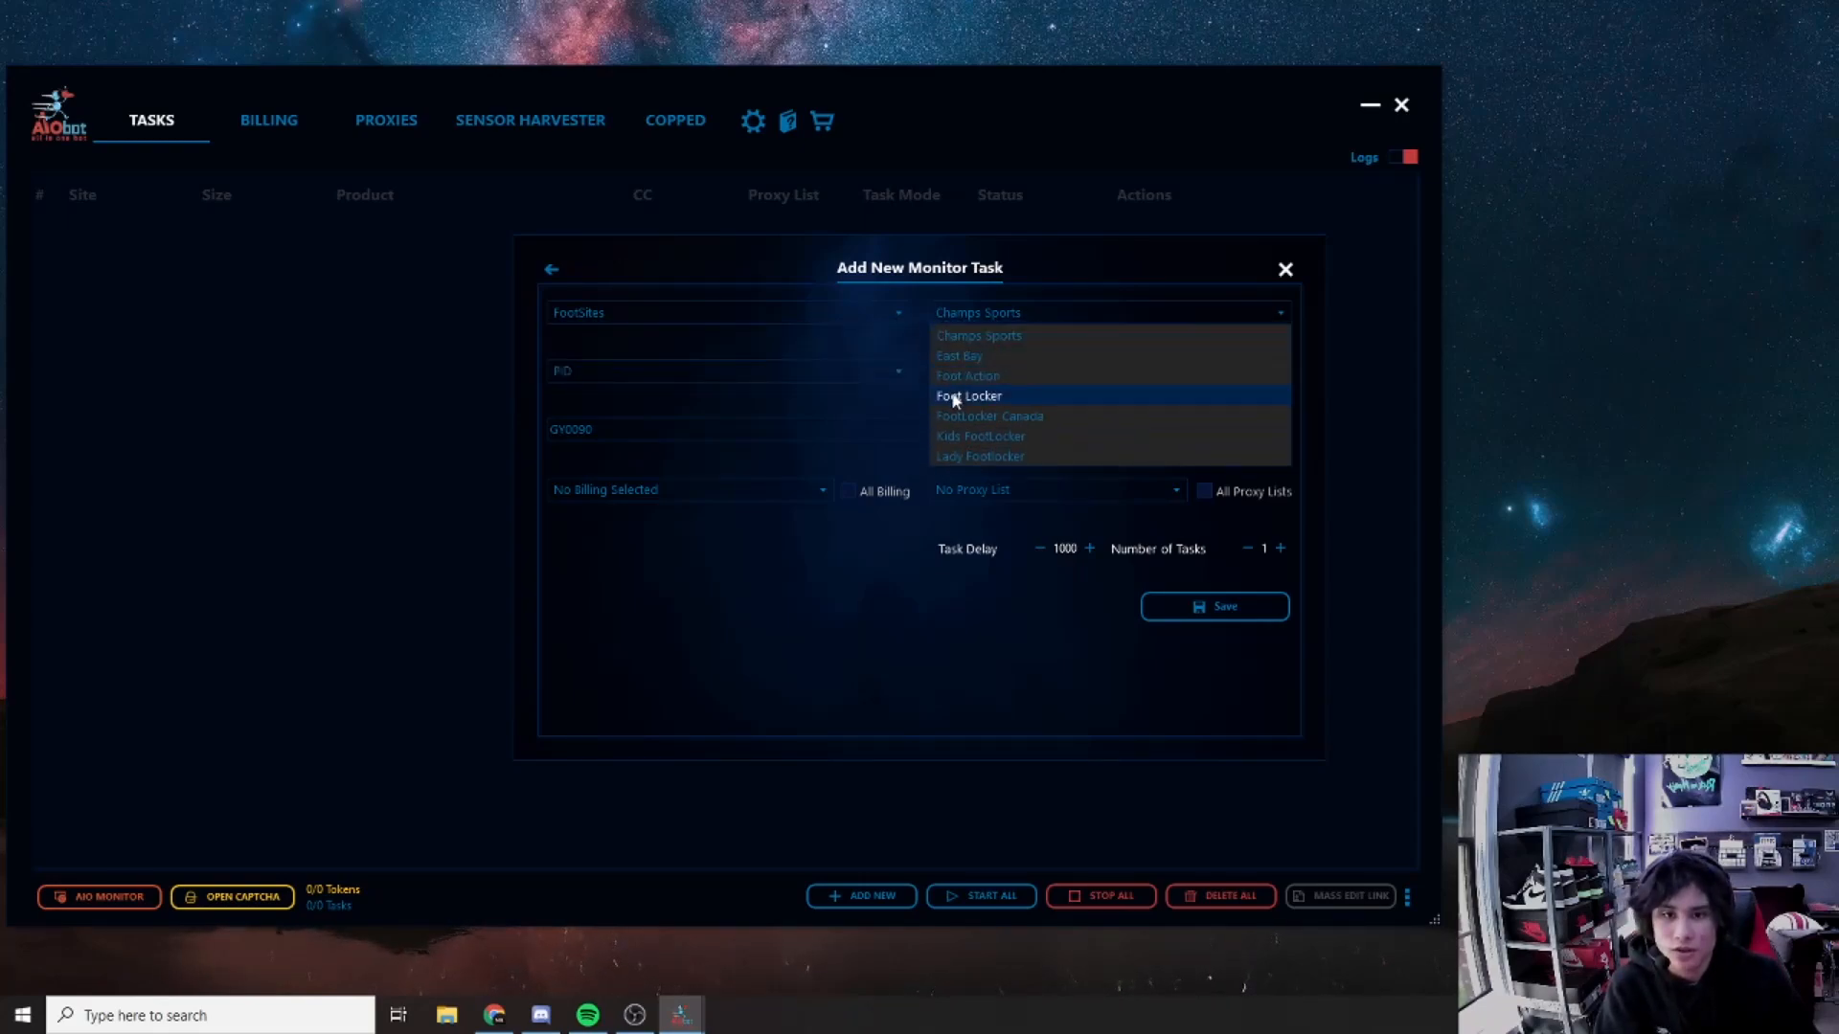
pyautogui.click(958, 395)
pyautogui.click(618, 429)
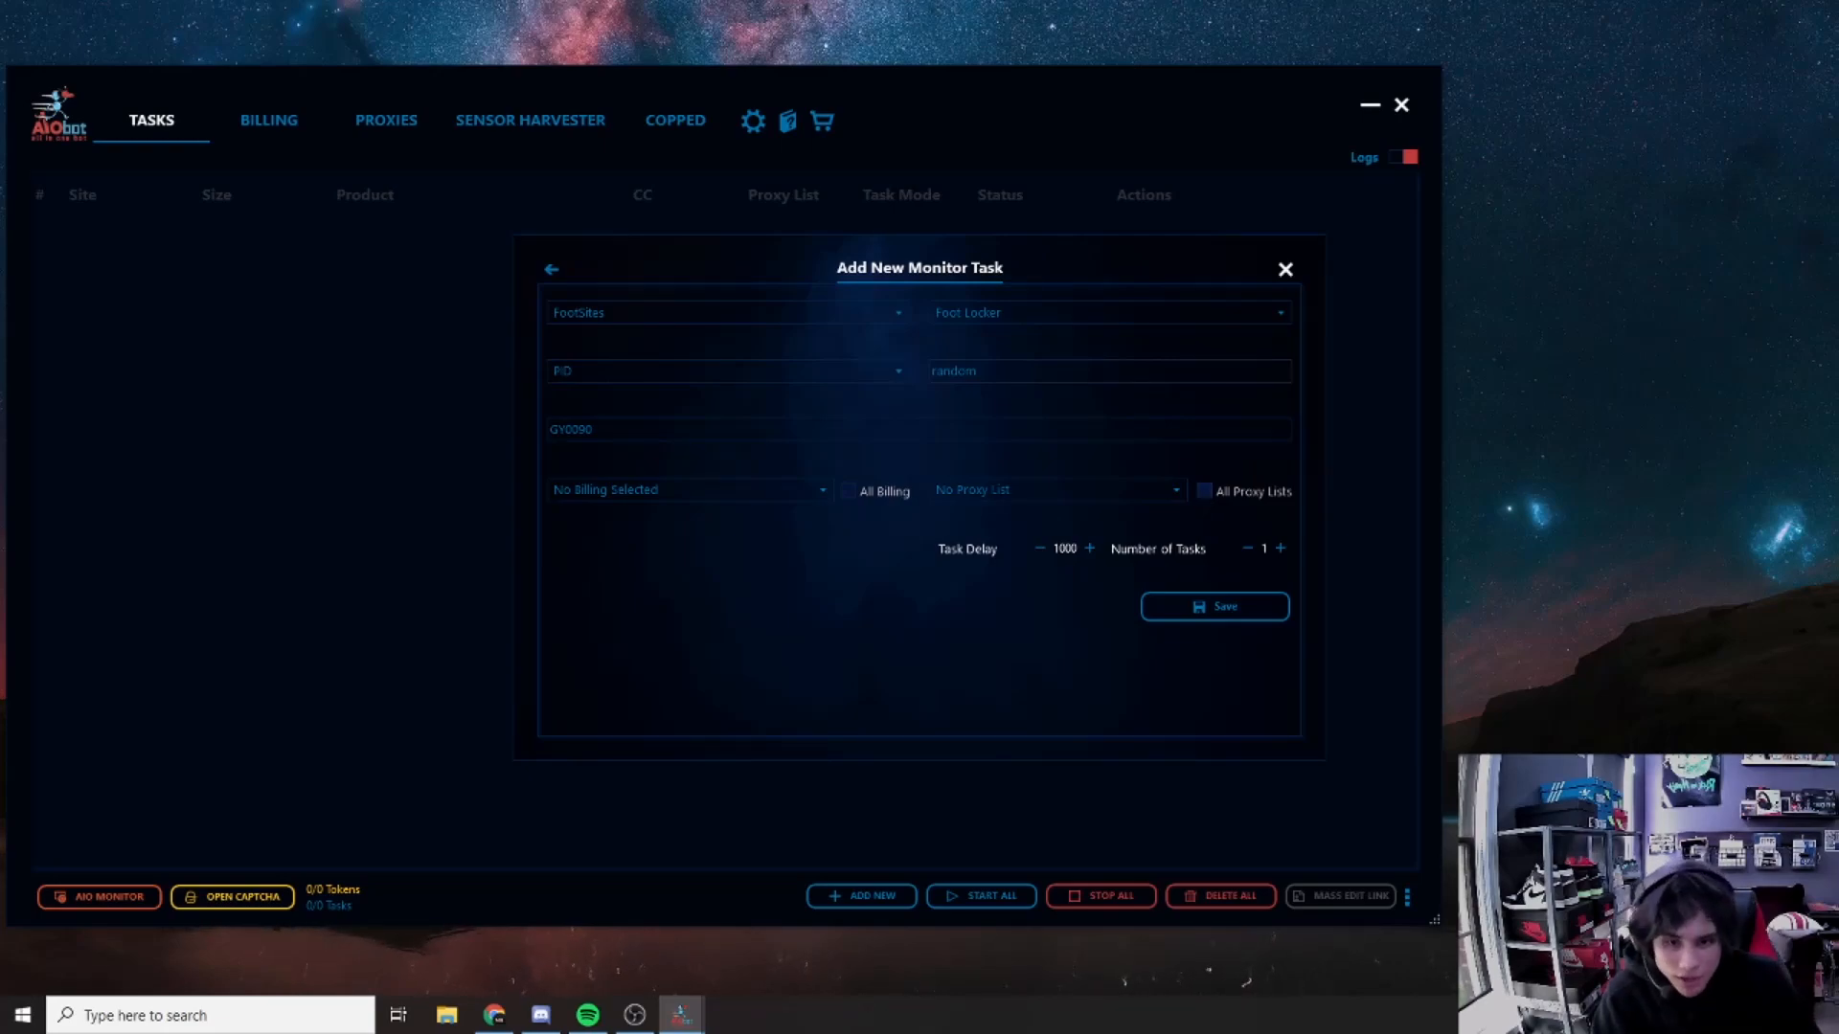
pyautogui.moveTo(1078, 549); pyautogui.dragTo(1005, 572)
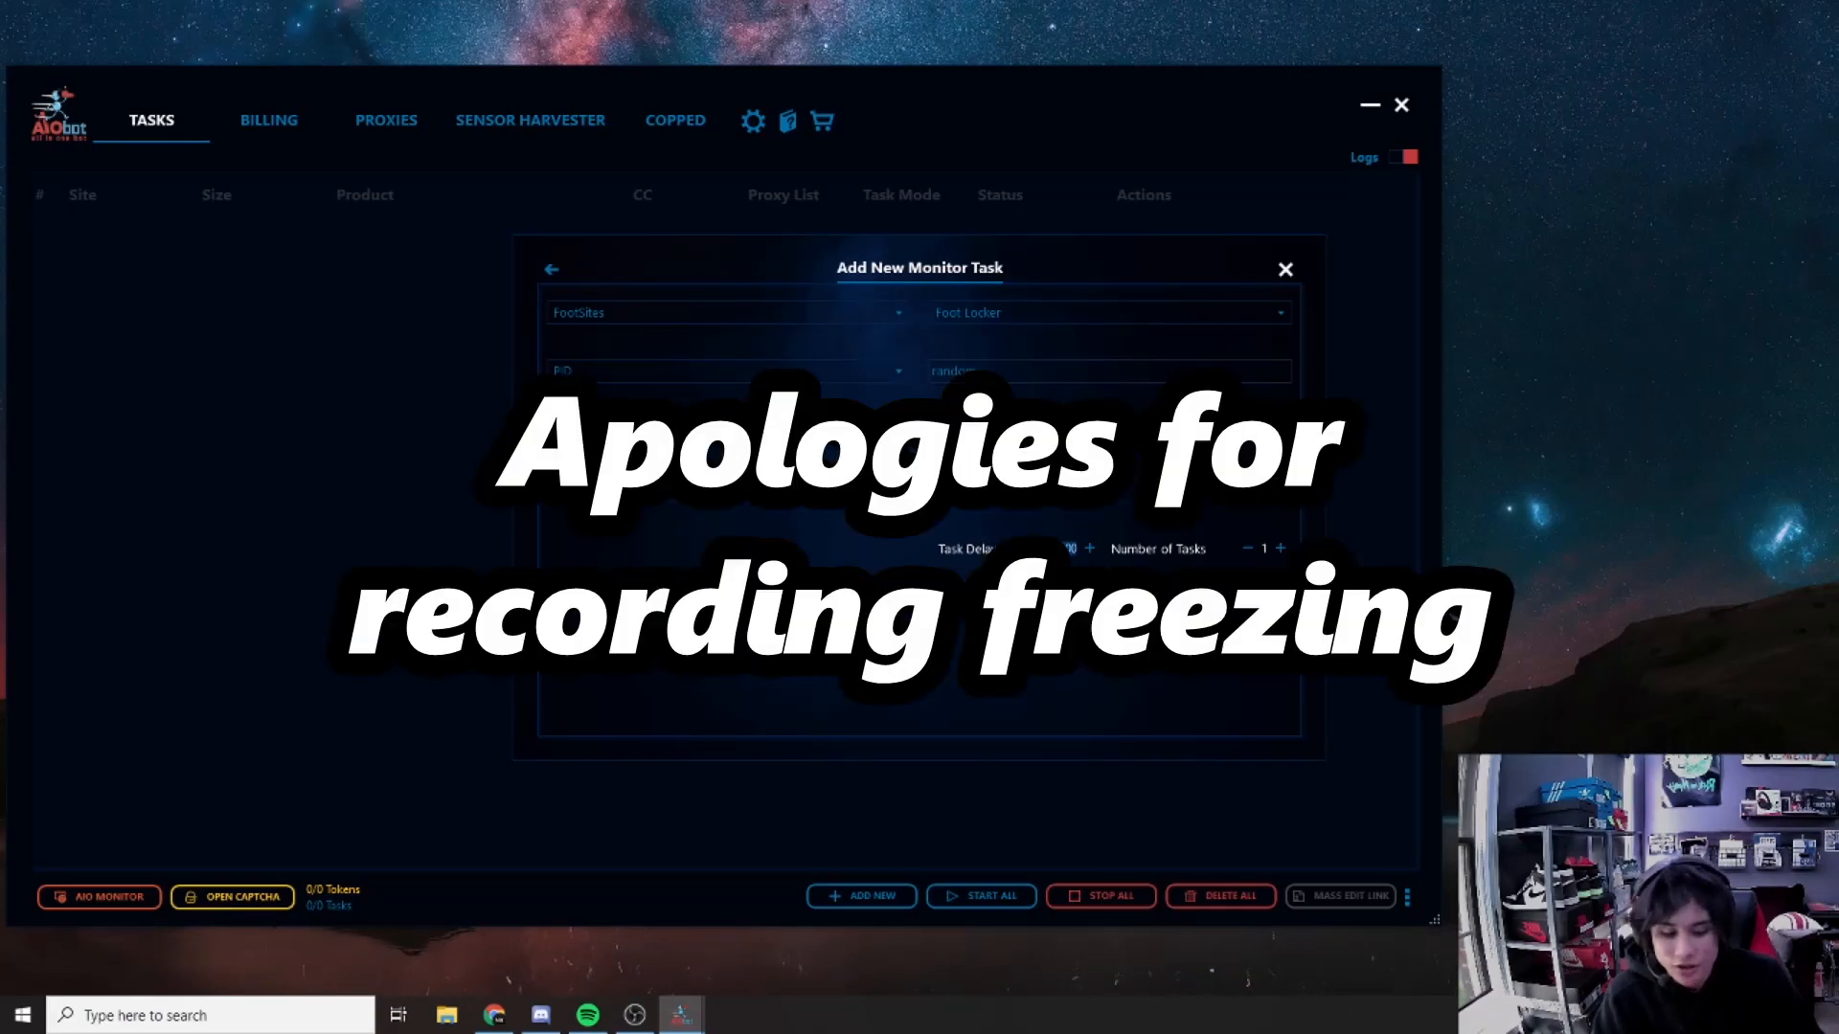
pyautogui.write('10000')
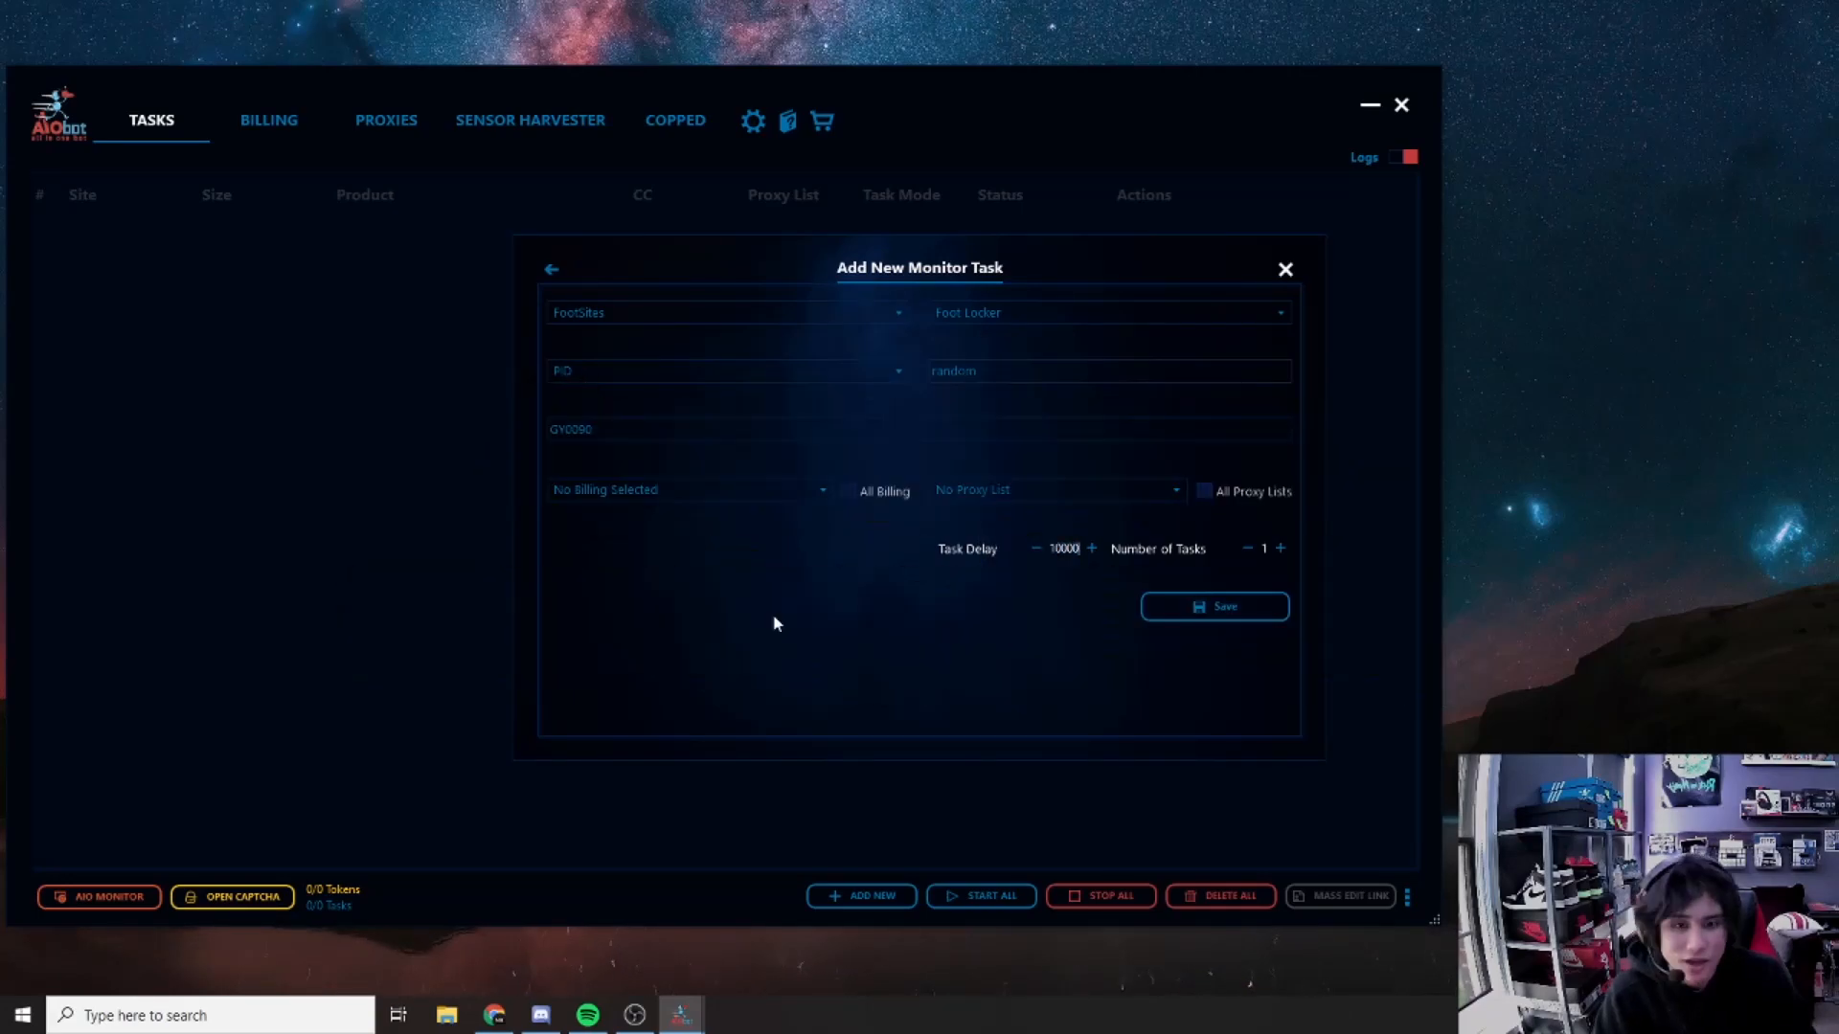